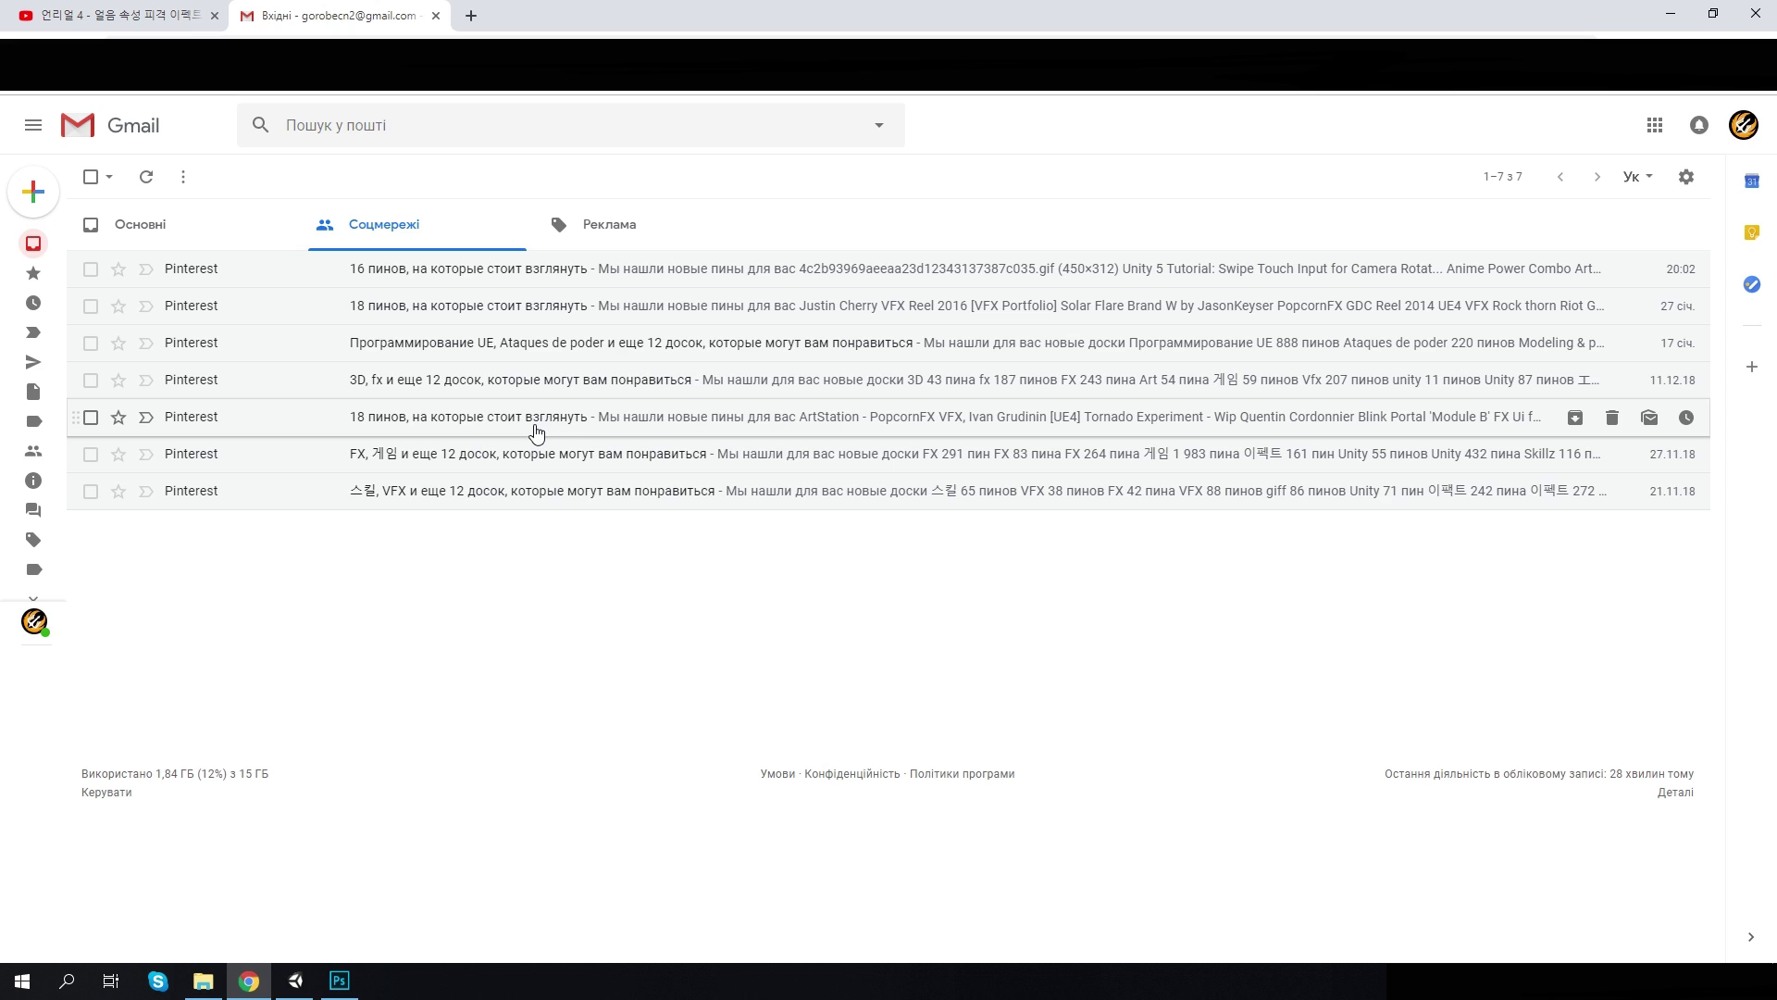
# Browse the Pinterest email's recommended VFX pins, then return to the ice hit effect video
pyautogui.click(398, 268)
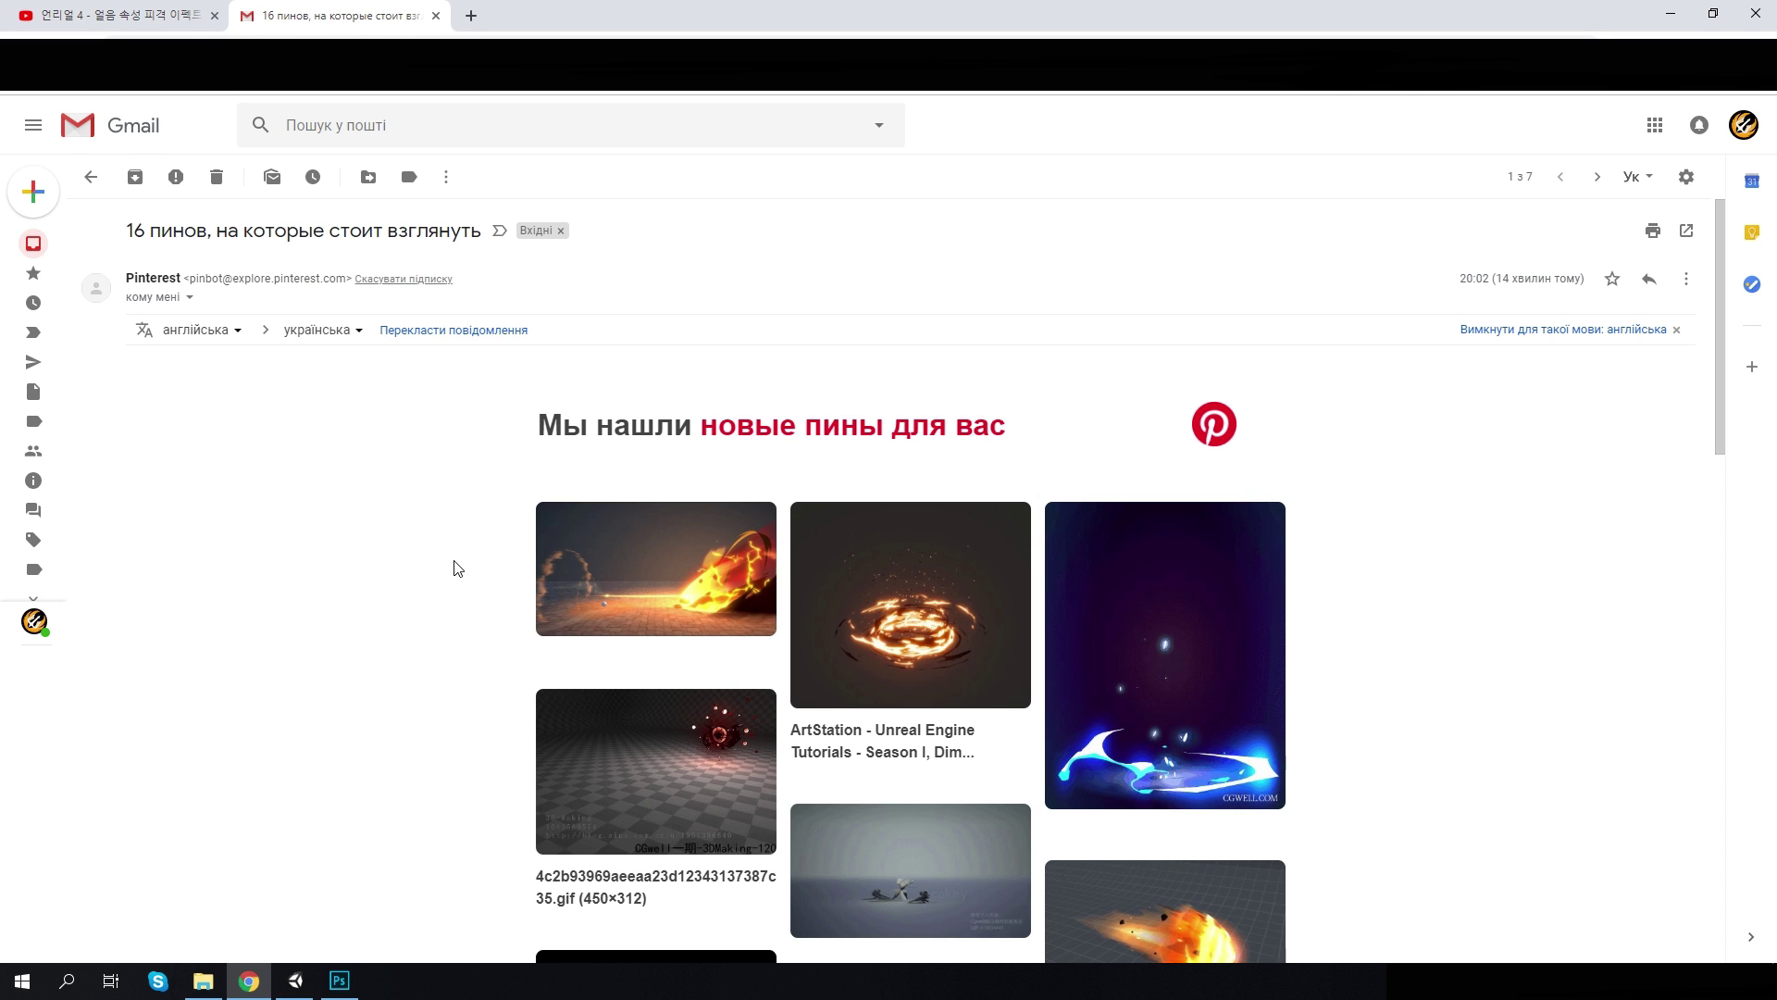
pyautogui.scroll(-3, 408, 484)
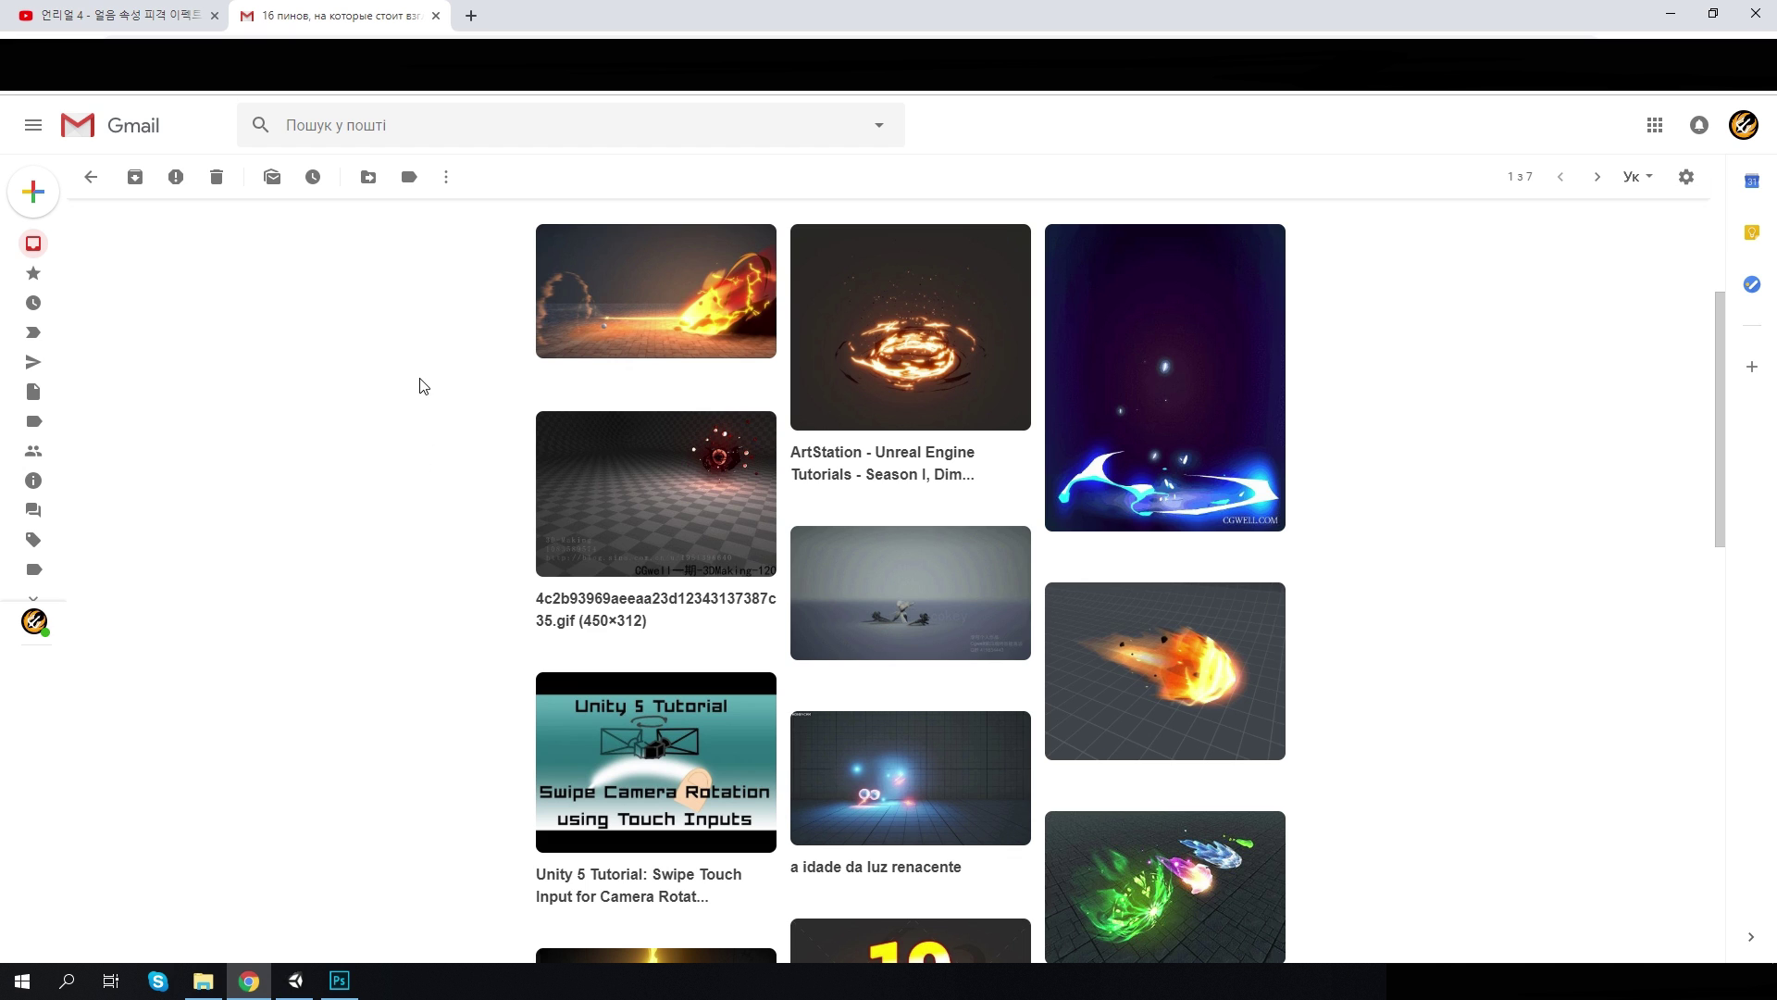
pyautogui.hotkey('ctrl', 'shift', 'Tab')
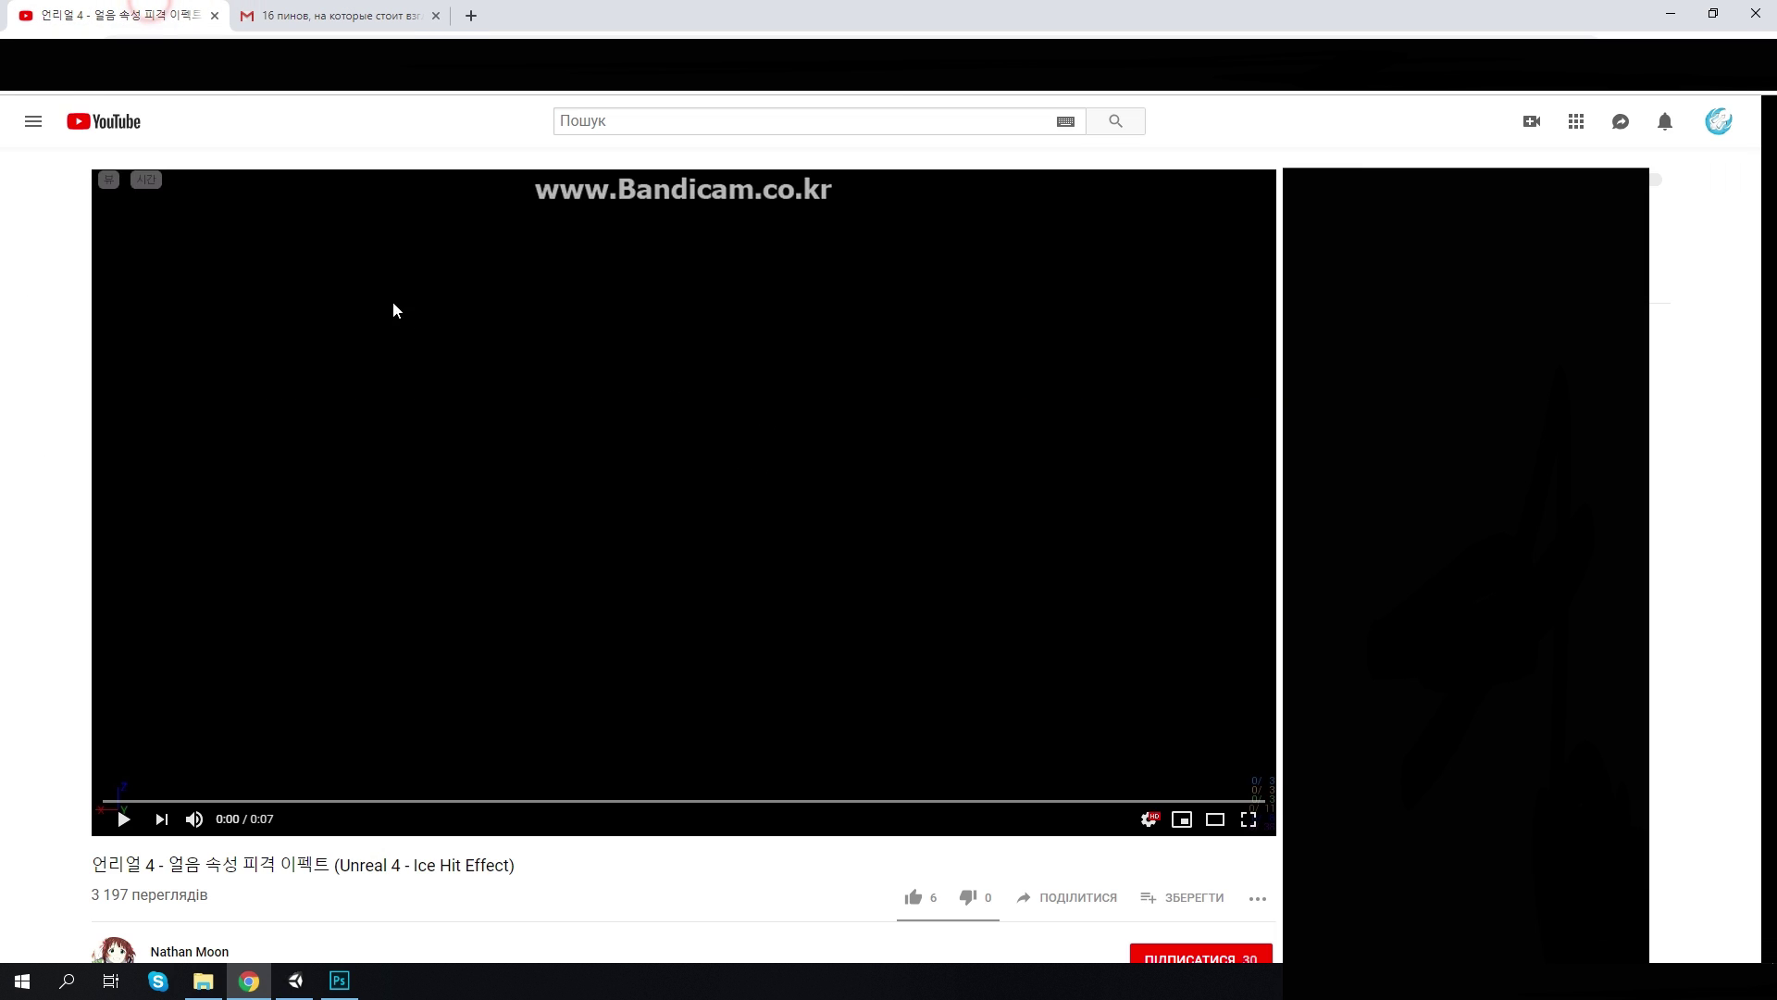
# Play the 'Unreal 4 - Ice Hit Effect' video and pause it at 0:00 on the ice burst
pyautogui.click(297, 592)
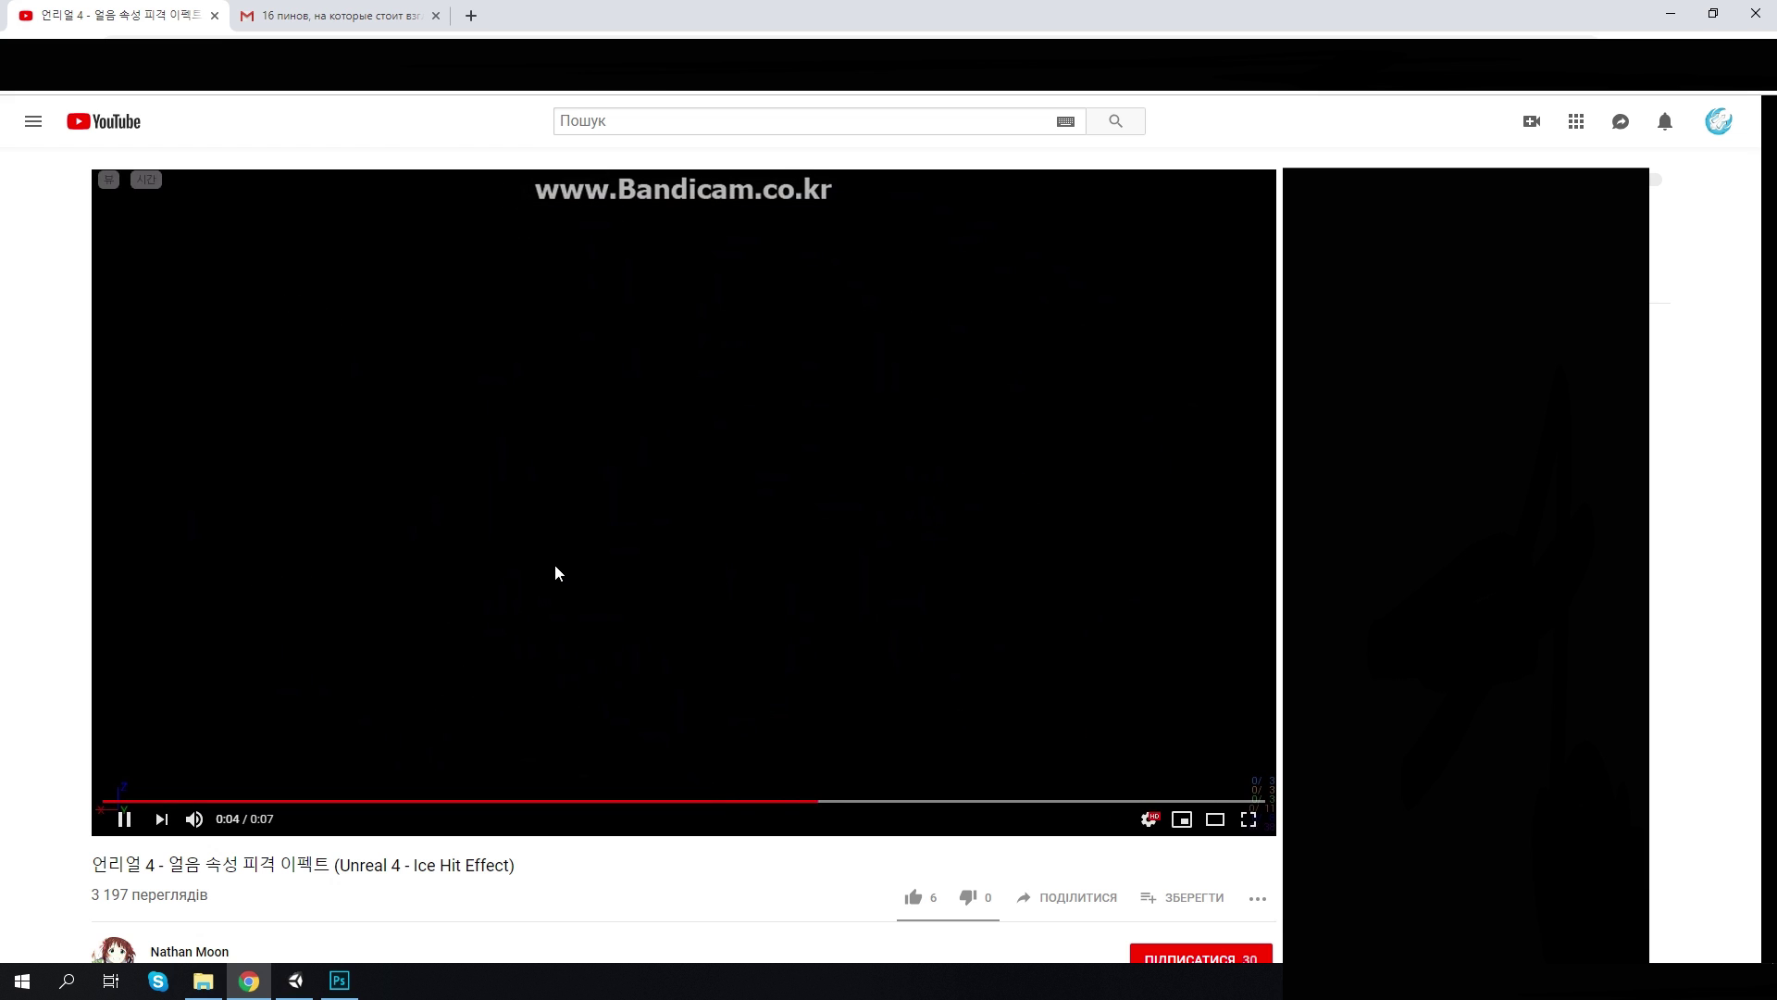
pyautogui.click(478, 530)
pyautogui.click(205, 801)
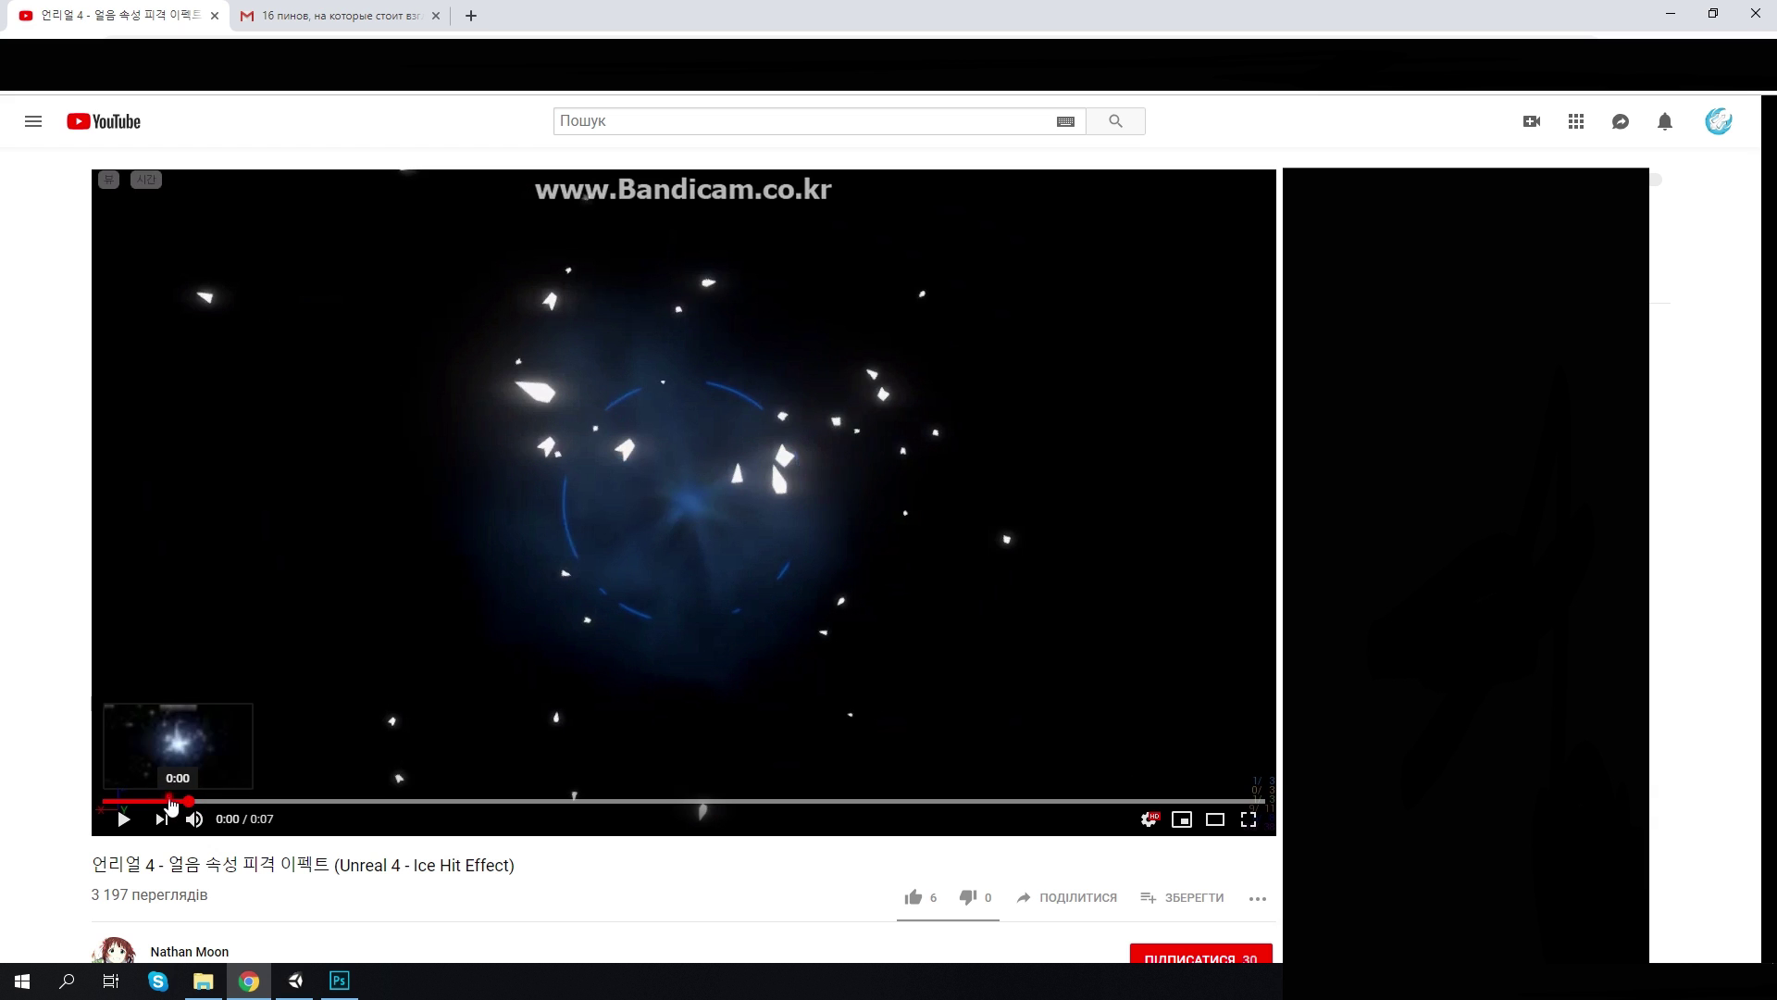
pyautogui.click(169, 801)
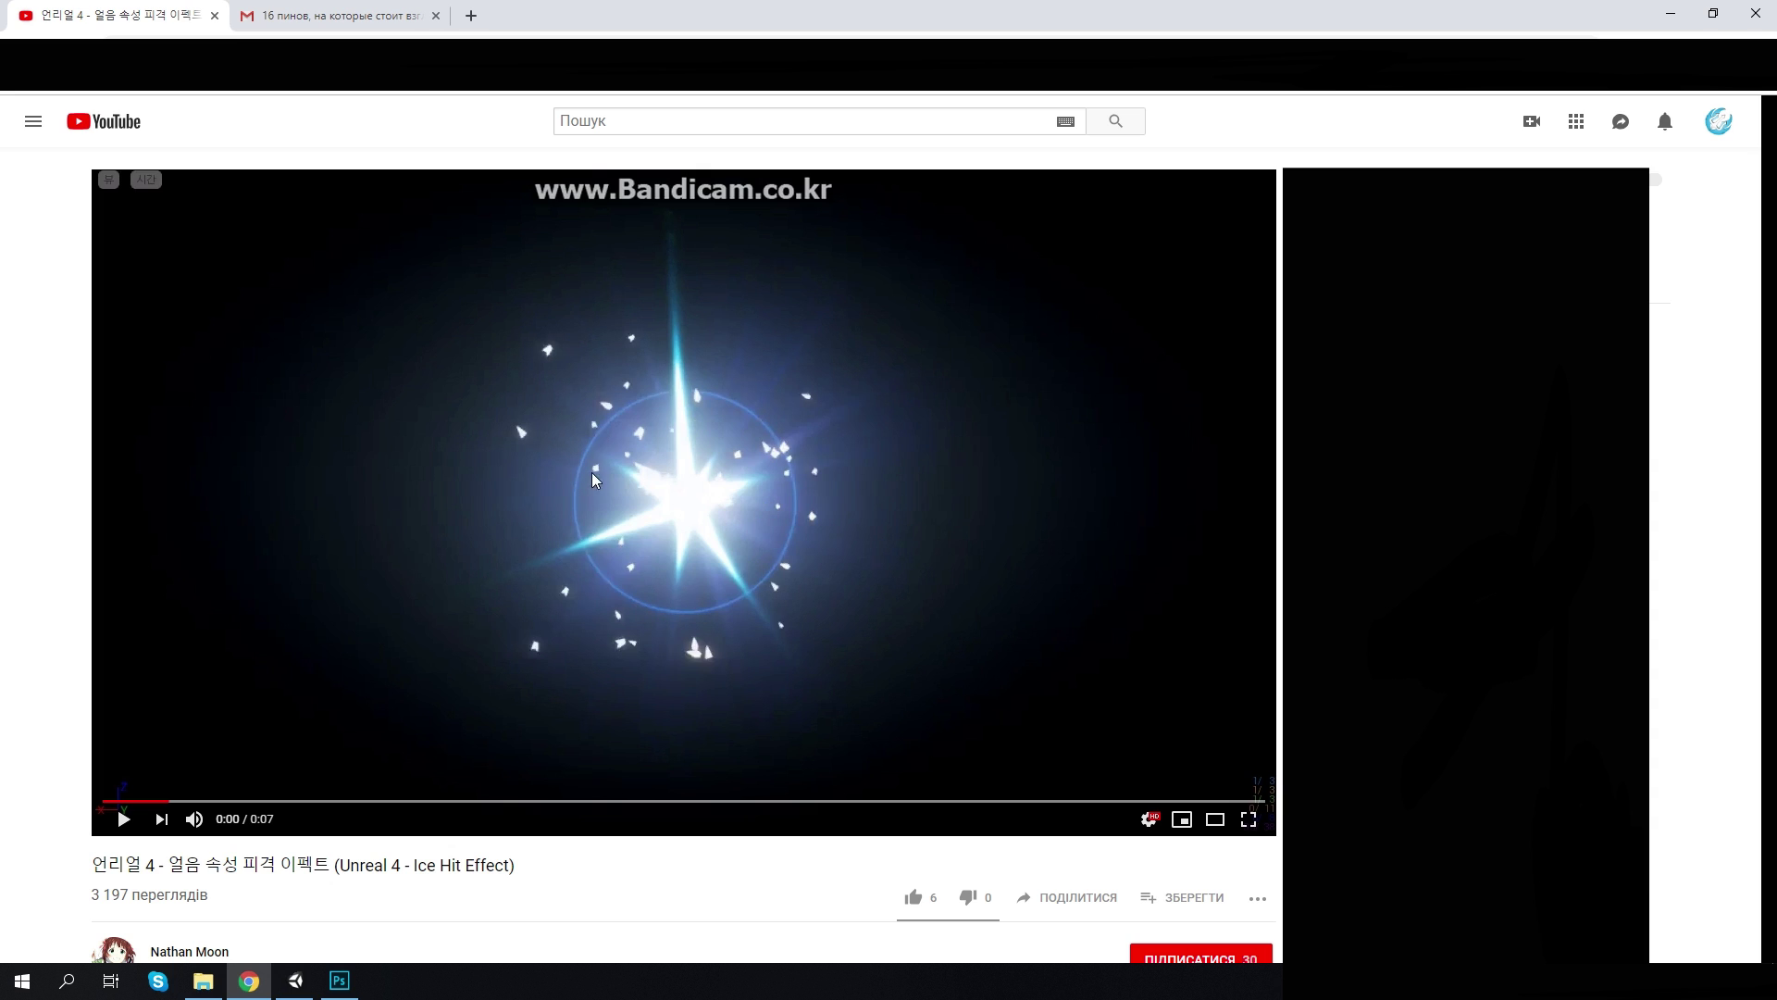
# Draw a white-to-transparent gradient along Layer 1's bottom edge and nudge it up slightly
pyautogui.hotkey('alt', 'Tab')
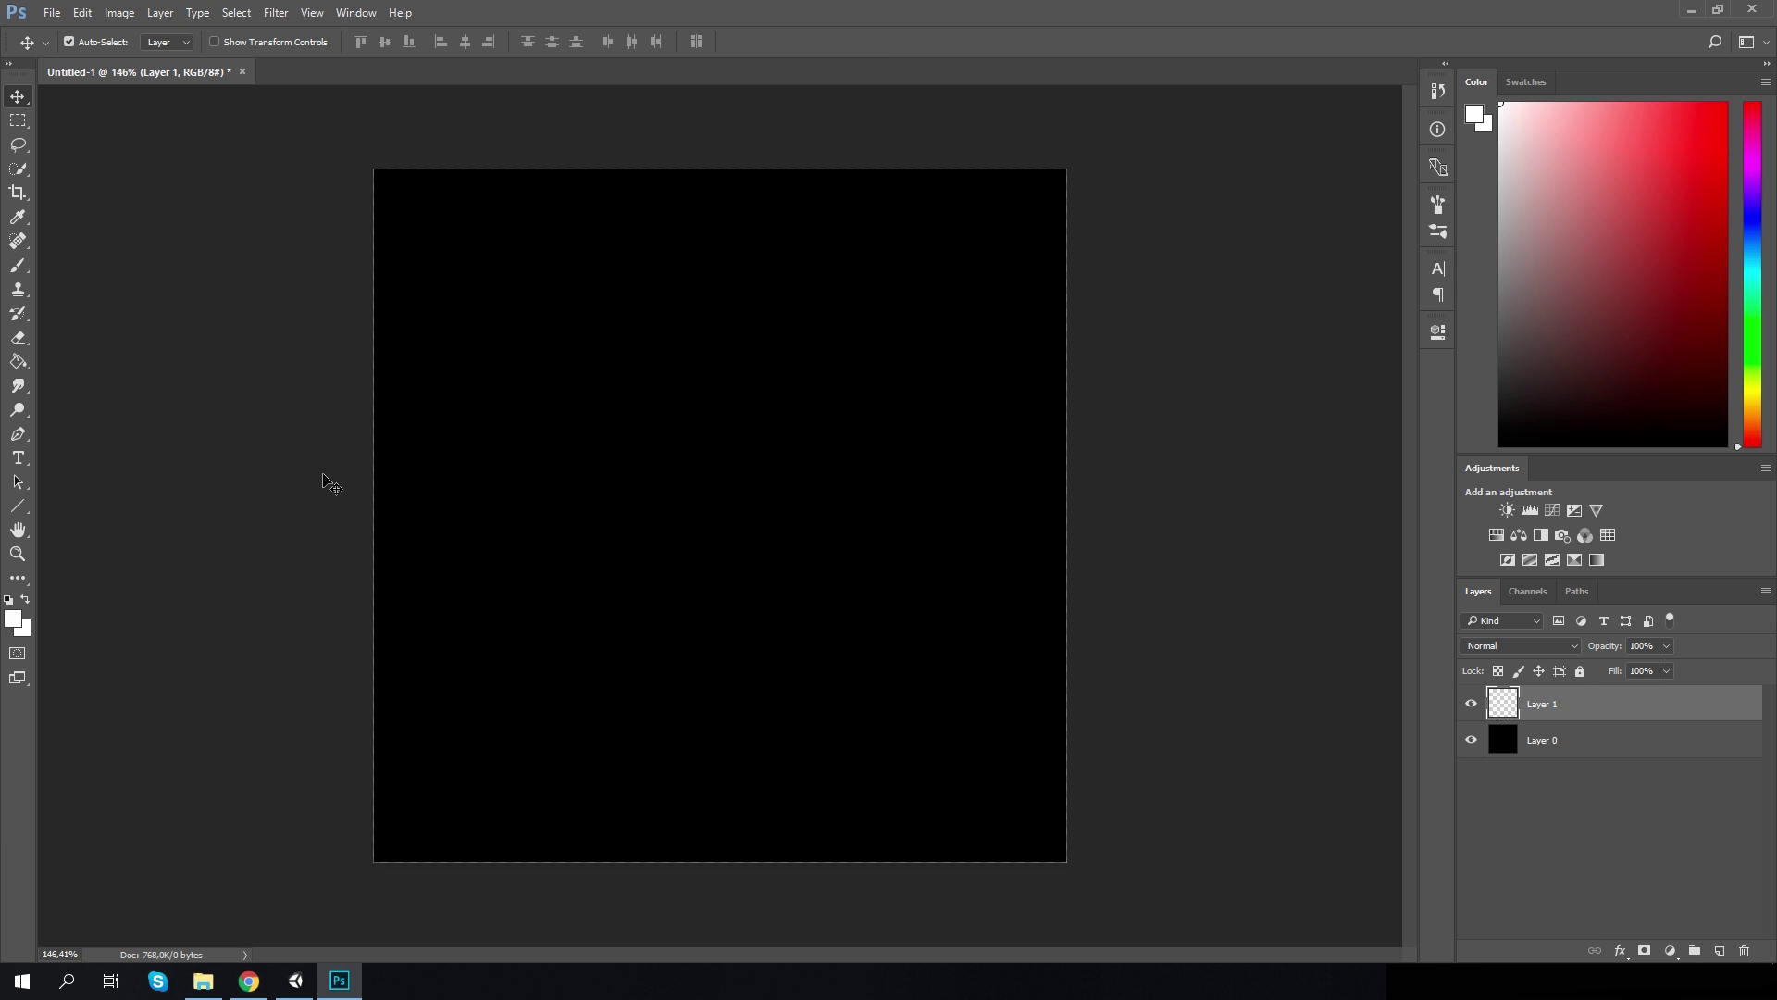
pyautogui.click(19, 361)
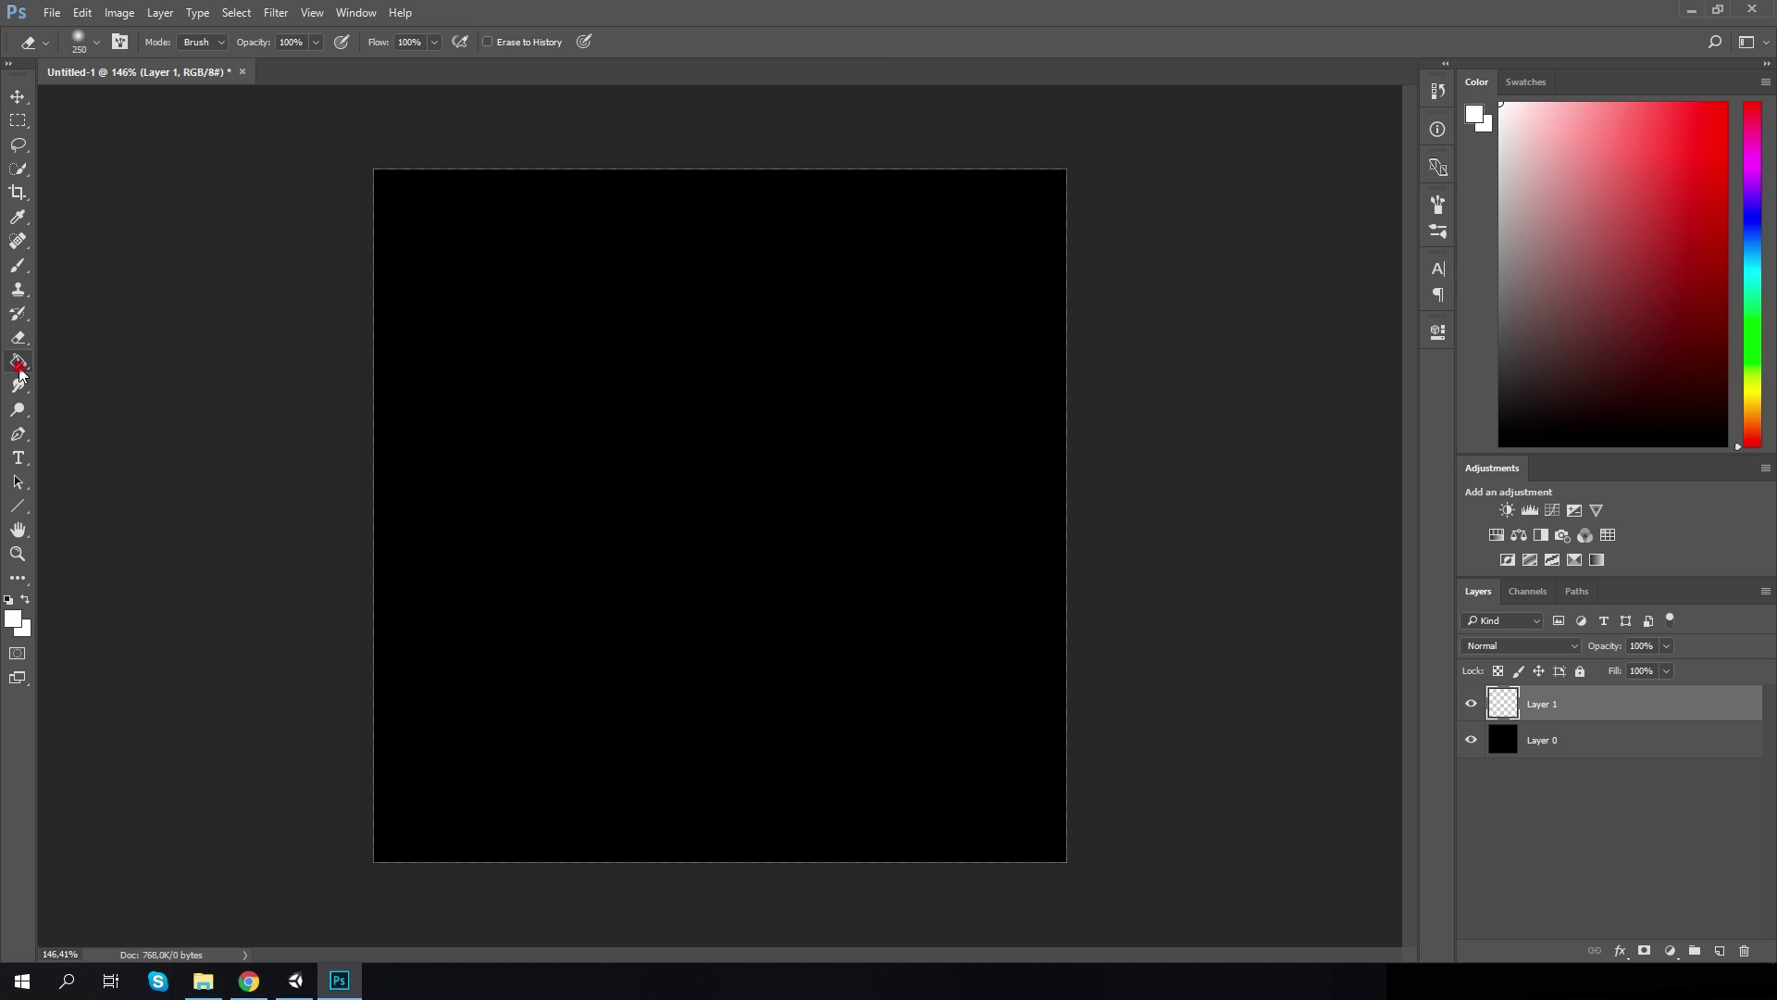
pyautogui.click(85, 361)
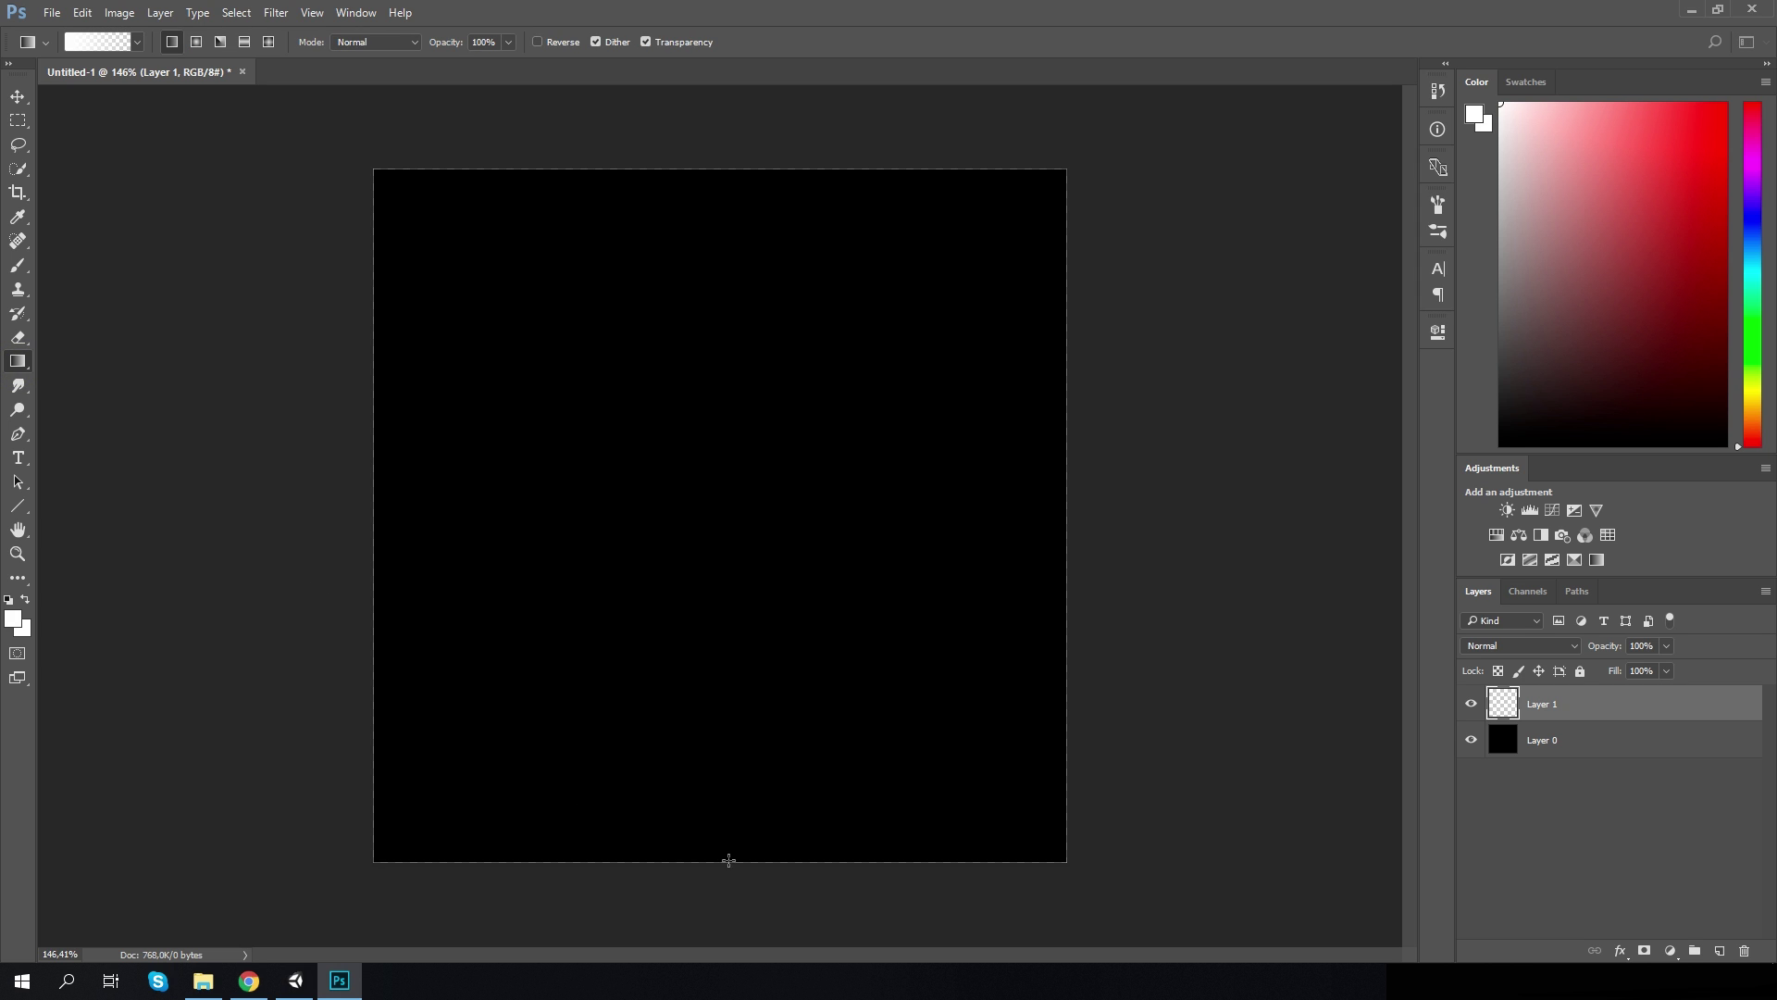
pyautogui.moveTo(735, 820); pyautogui.dragTo(735, 822)
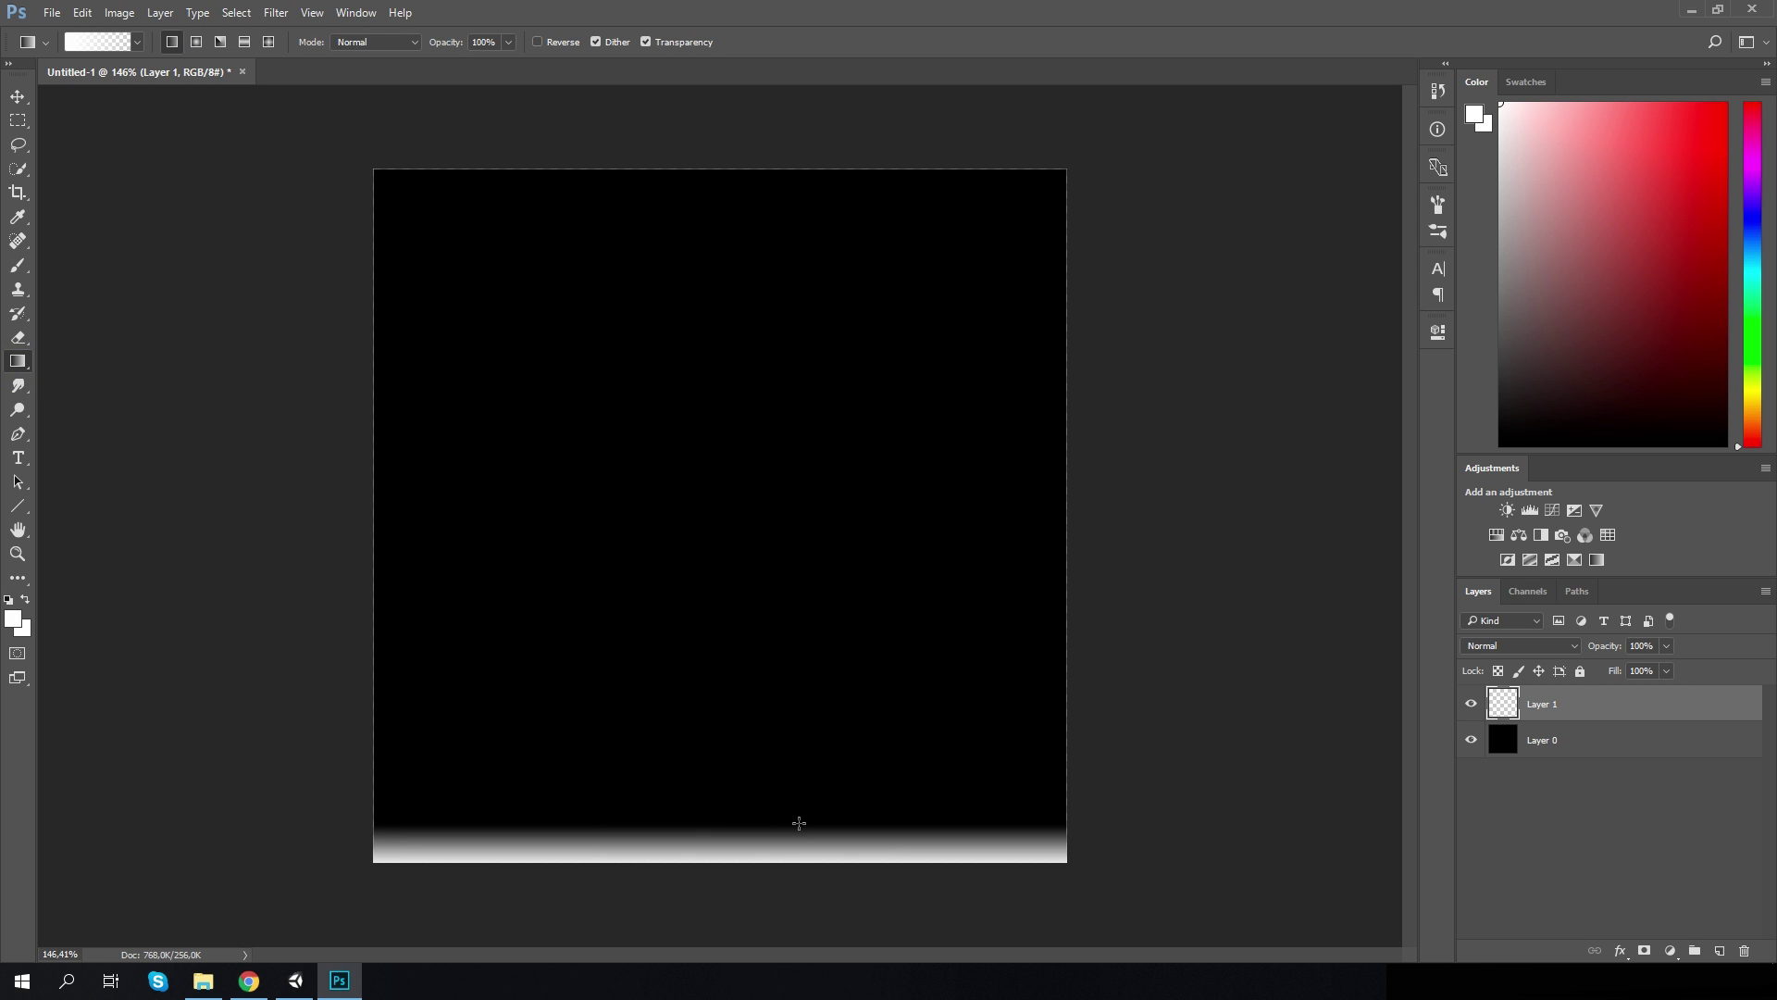
pyautogui.keyDown('alt'); pyautogui.scroll(3, 800, 912); pyautogui.keyUp('alt')
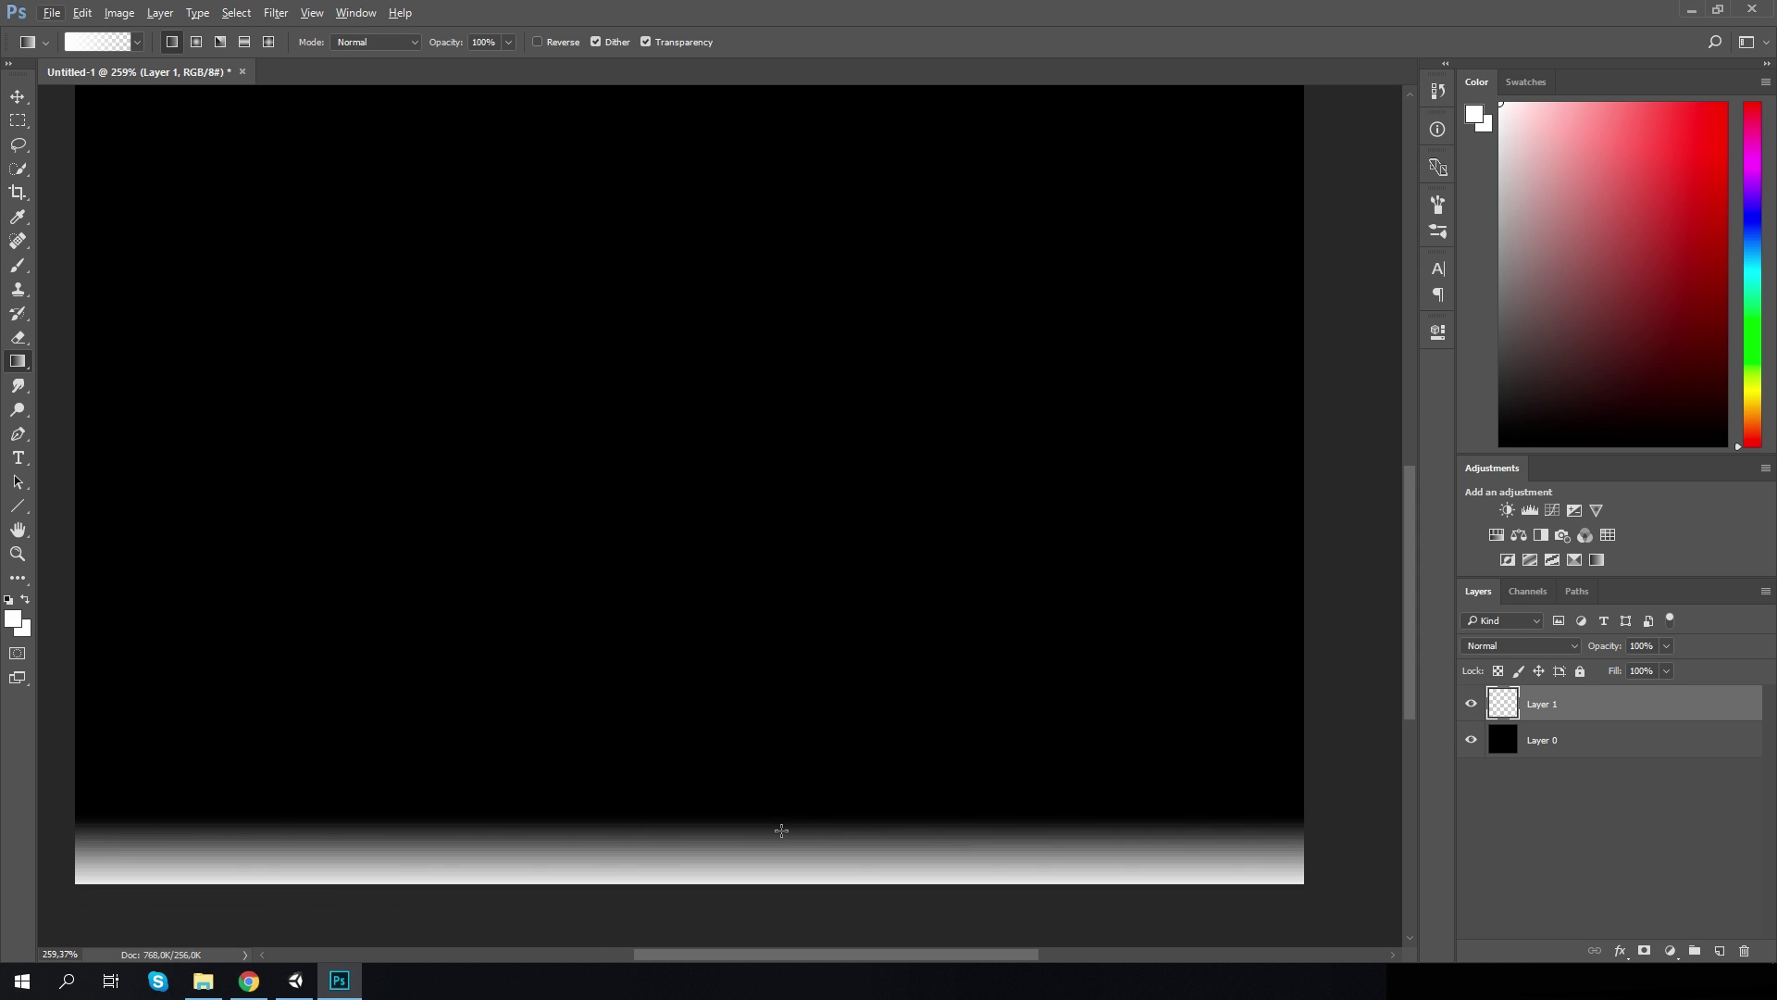
pyautogui.scroll(-1, 783, 833)
pyautogui.hotkey('ctrl', 't')
pyautogui.moveTo(755, 827); pyautogui.dragTo(738, 821)
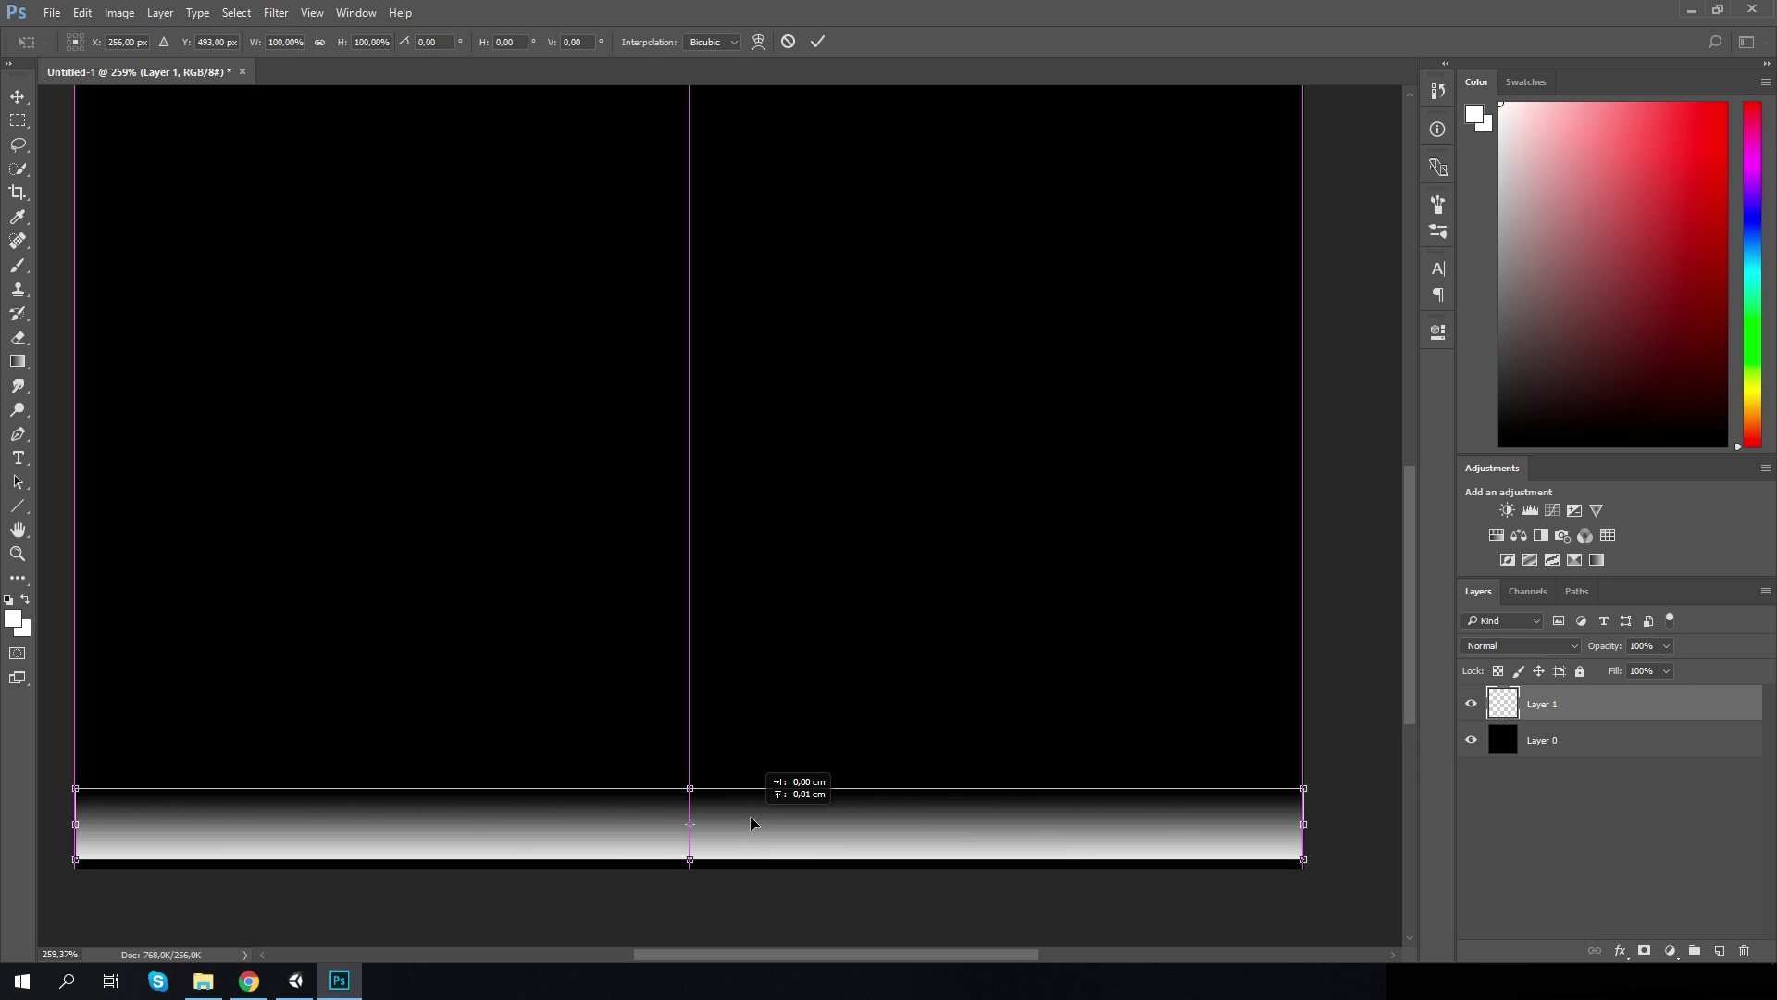
pyautogui.press('Return')
pyautogui.keyDown('alt'); pyautogui.scroll(-3, 588, 581); pyautogui.keyUp('alt')
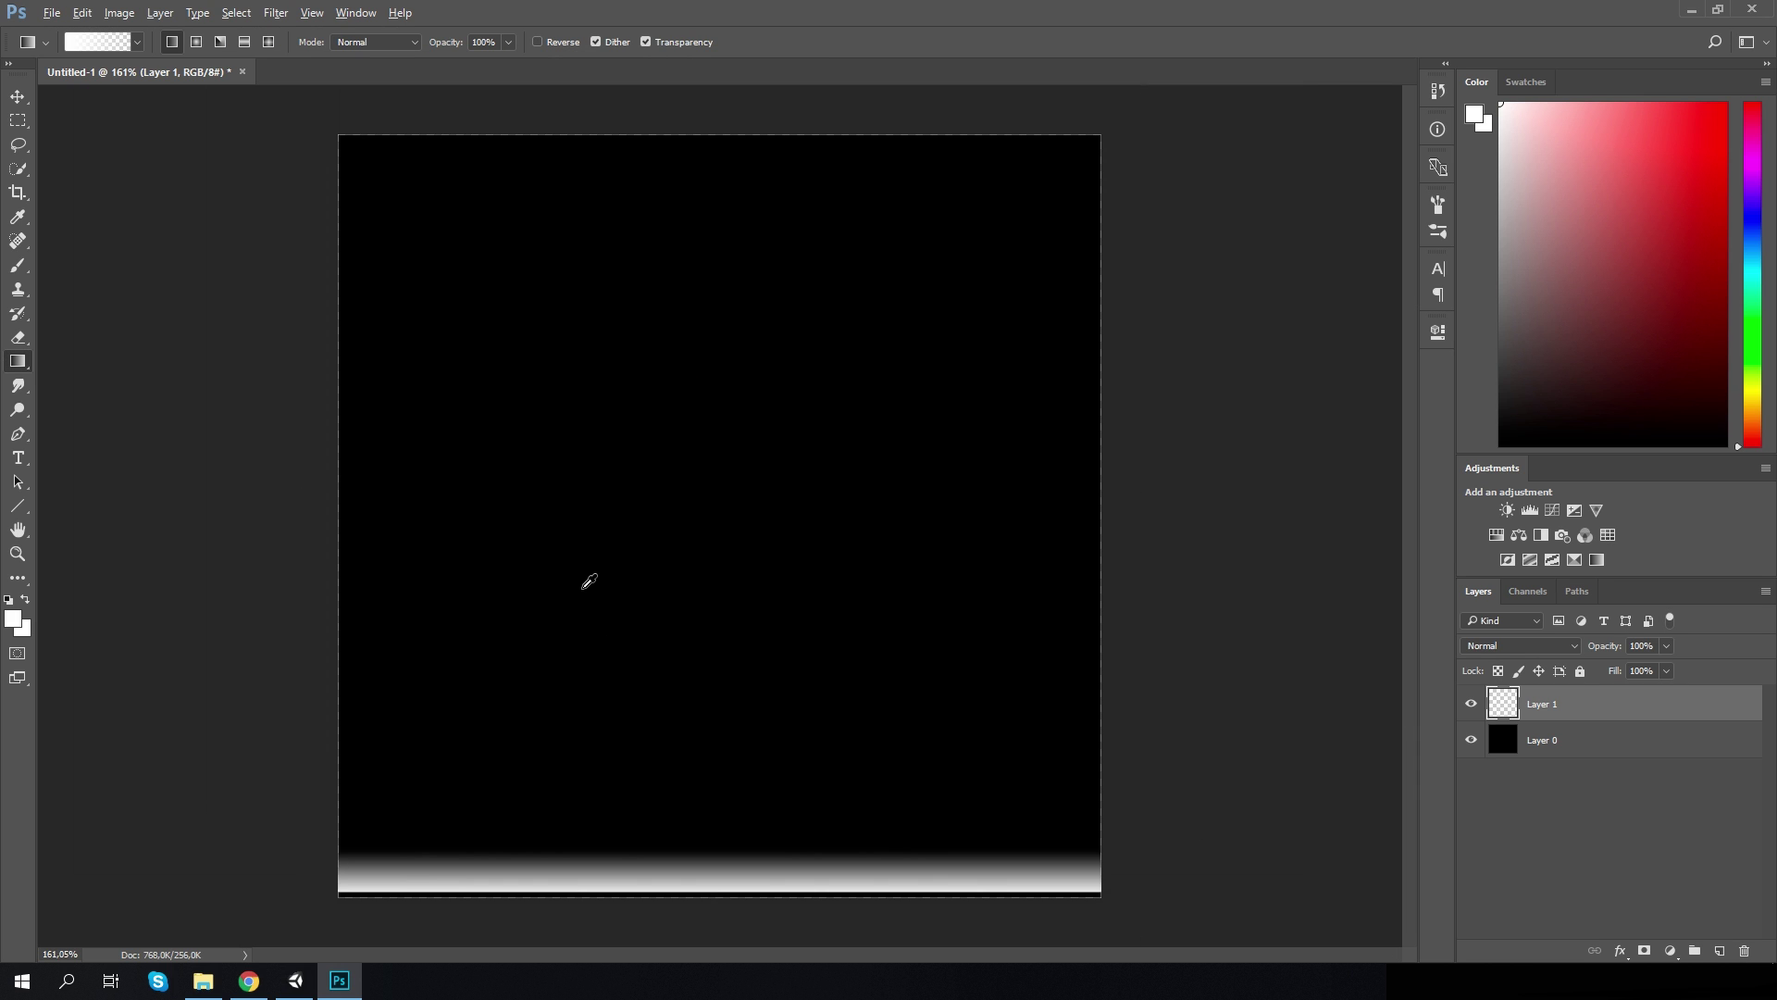
# Bend the gradient strip into a glowing ring with Polar Coordinates, Rectangular to Polar
pyautogui.click(274, 13)
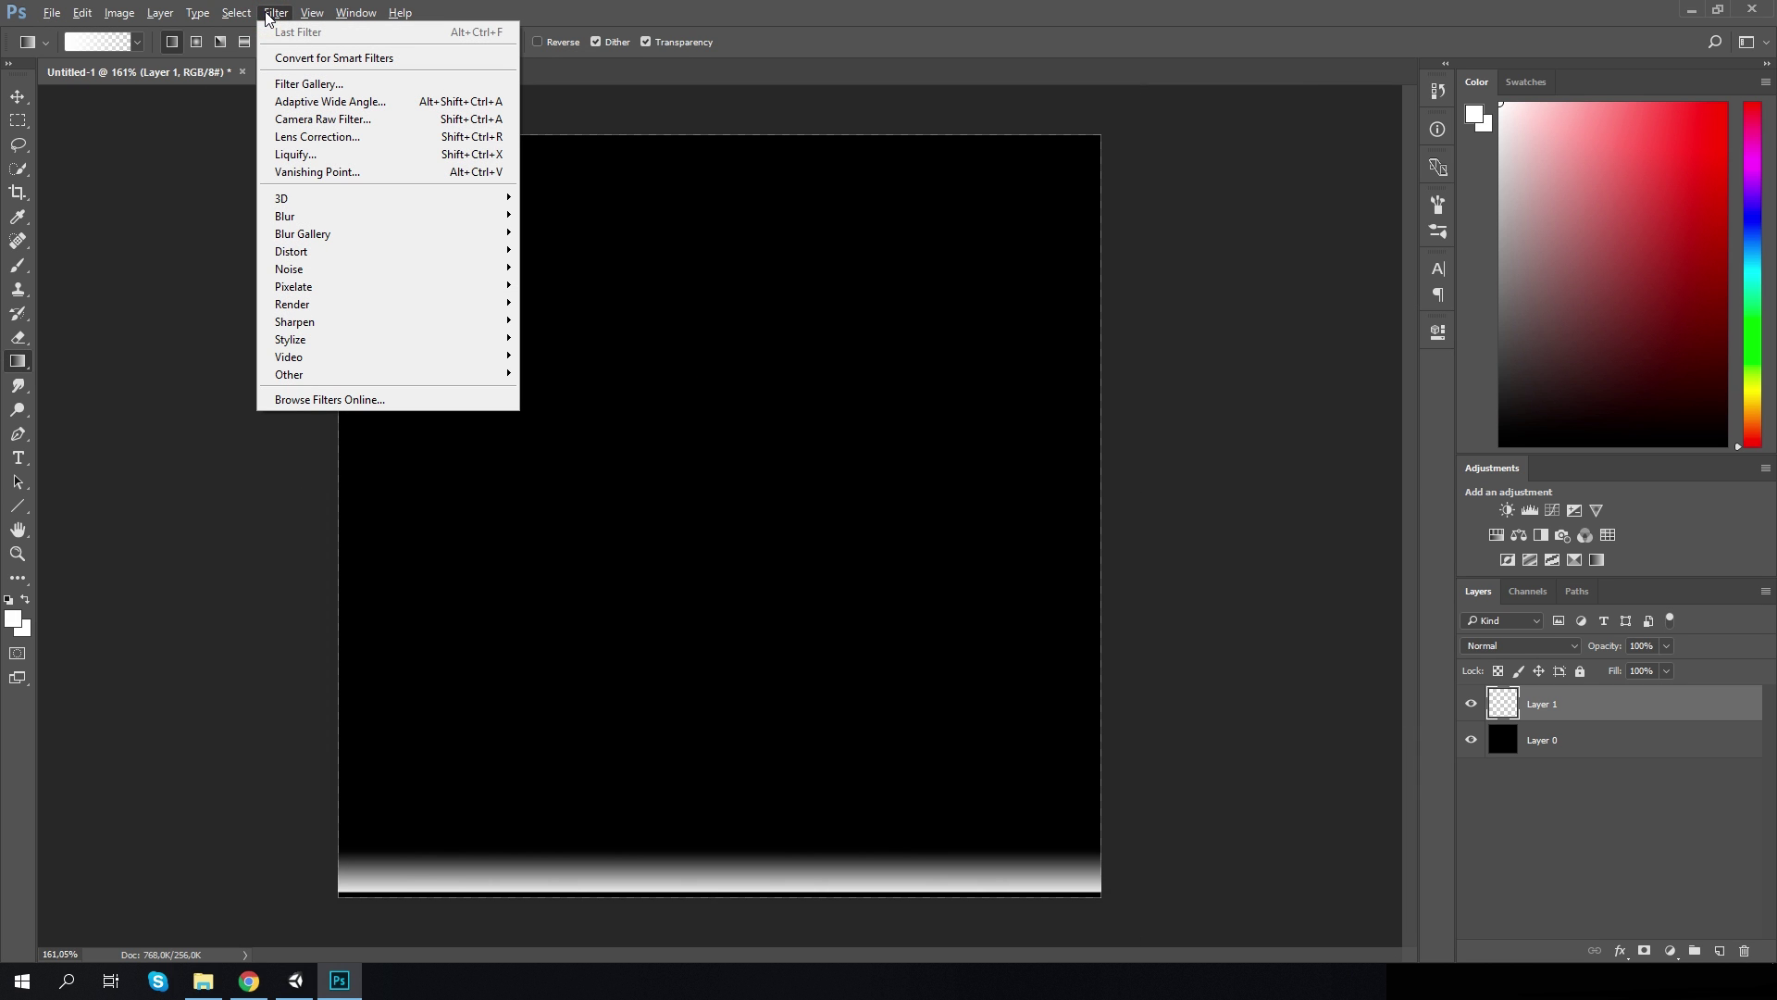
pyautogui.moveTo(320, 252)
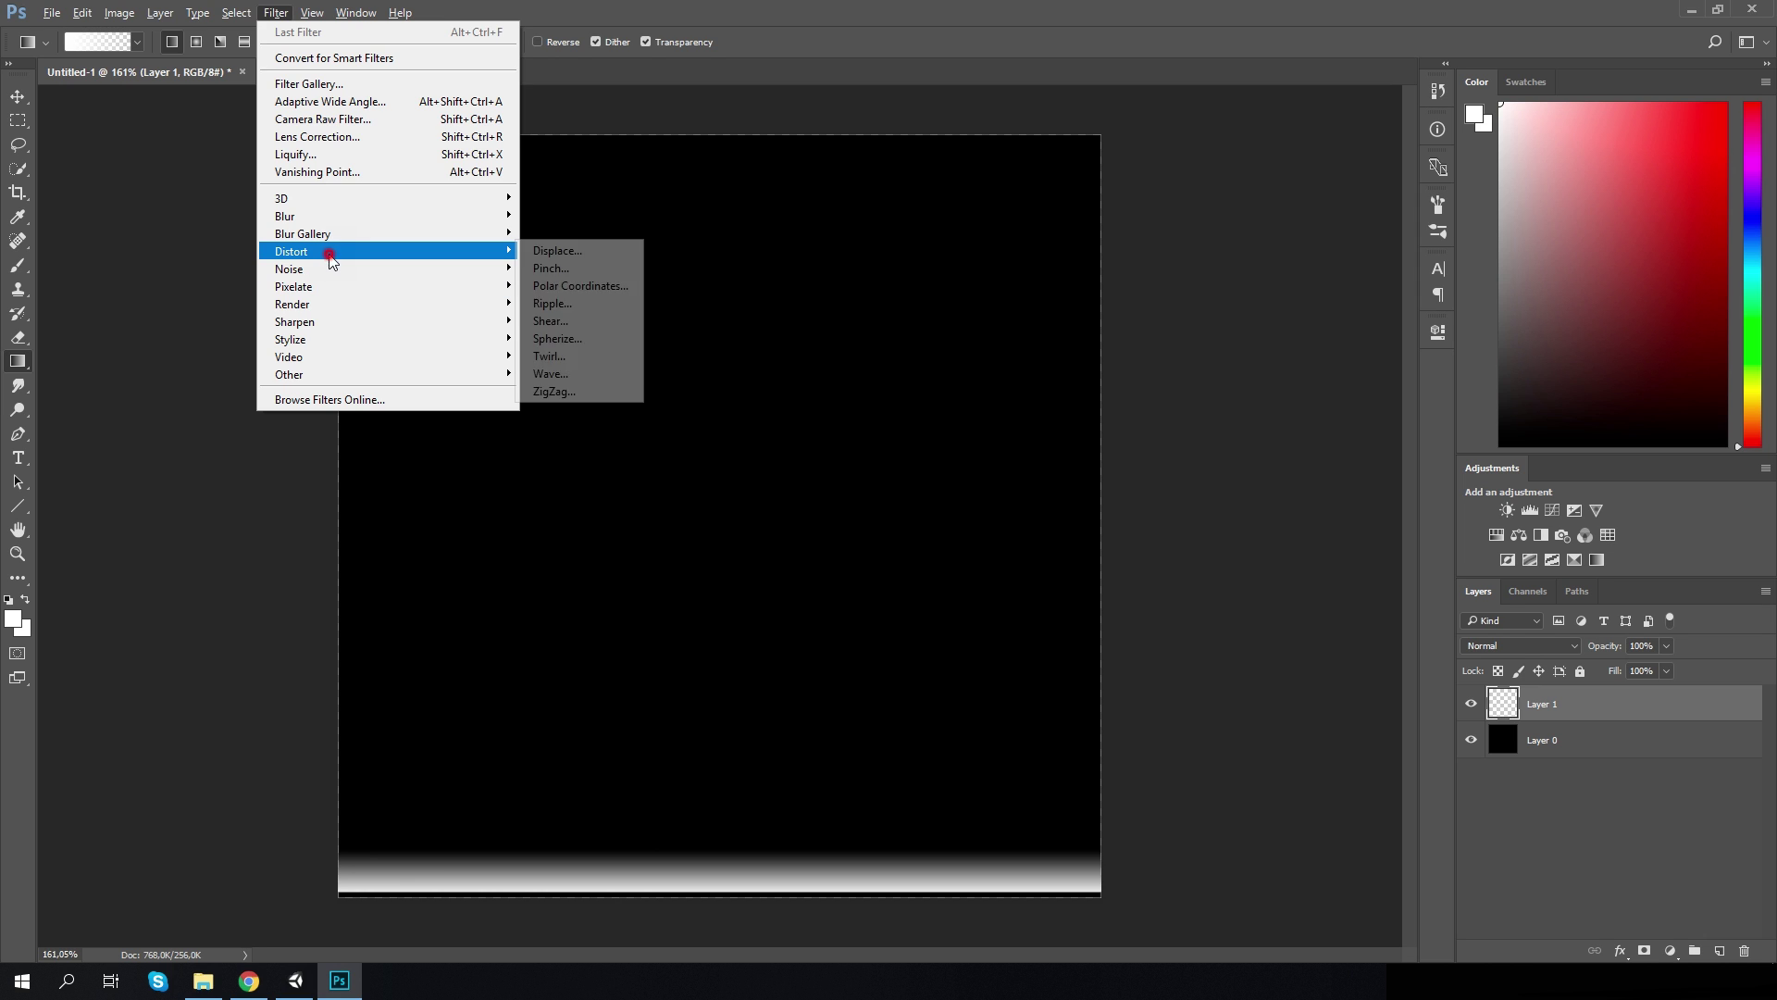
pyautogui.click(580, 287)
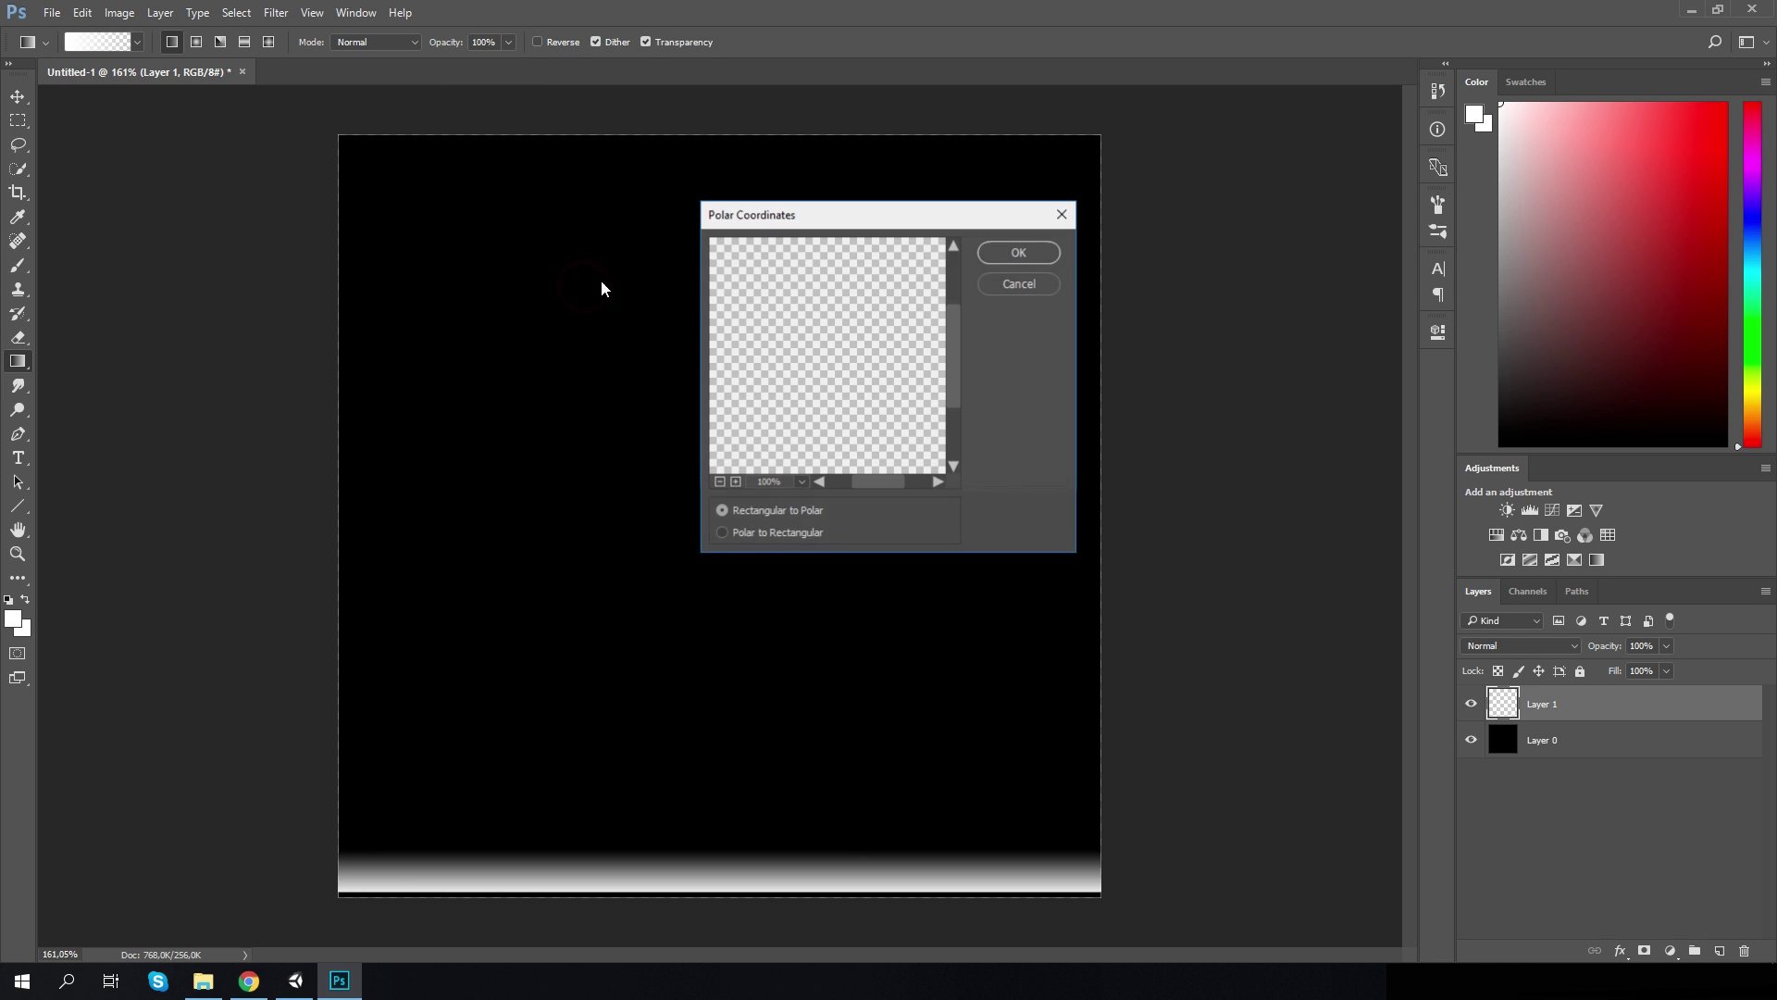
pyautogui.click(1007, 256)
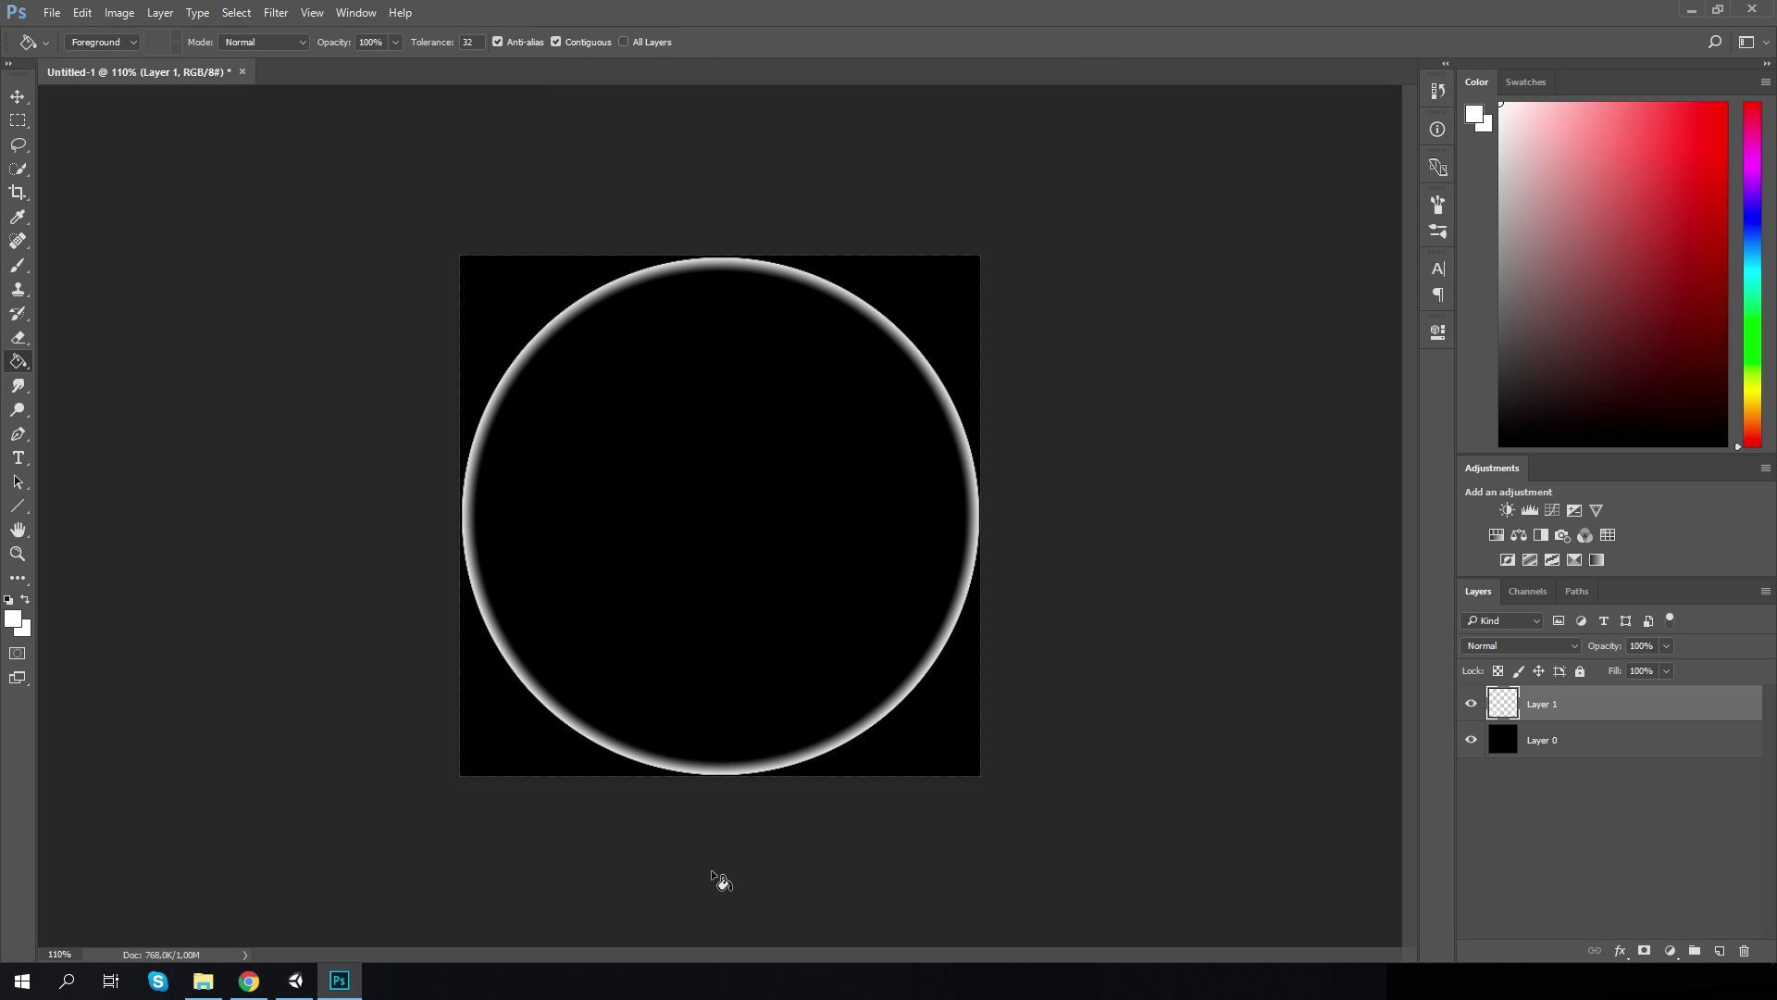
# Search Google Images for 'smoke texture png' and preview a grey smoke particle texture
pyautogui.click(249, 980)
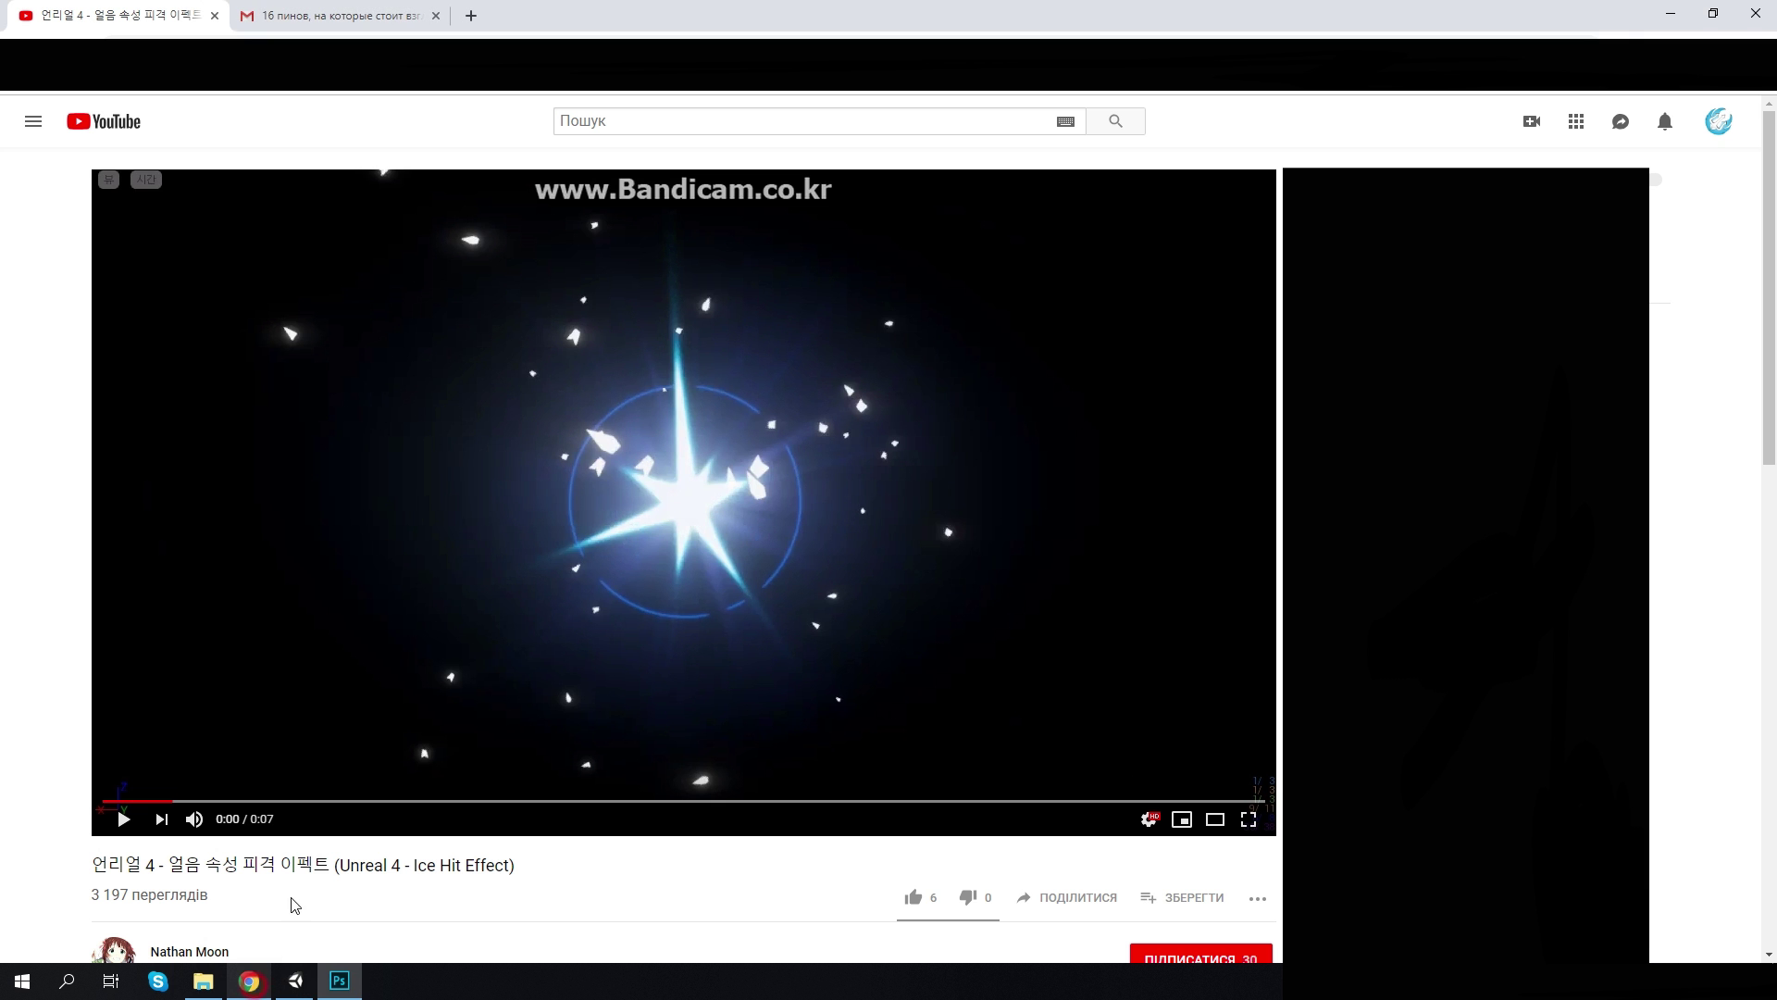
pyautogui.click(469, 13)
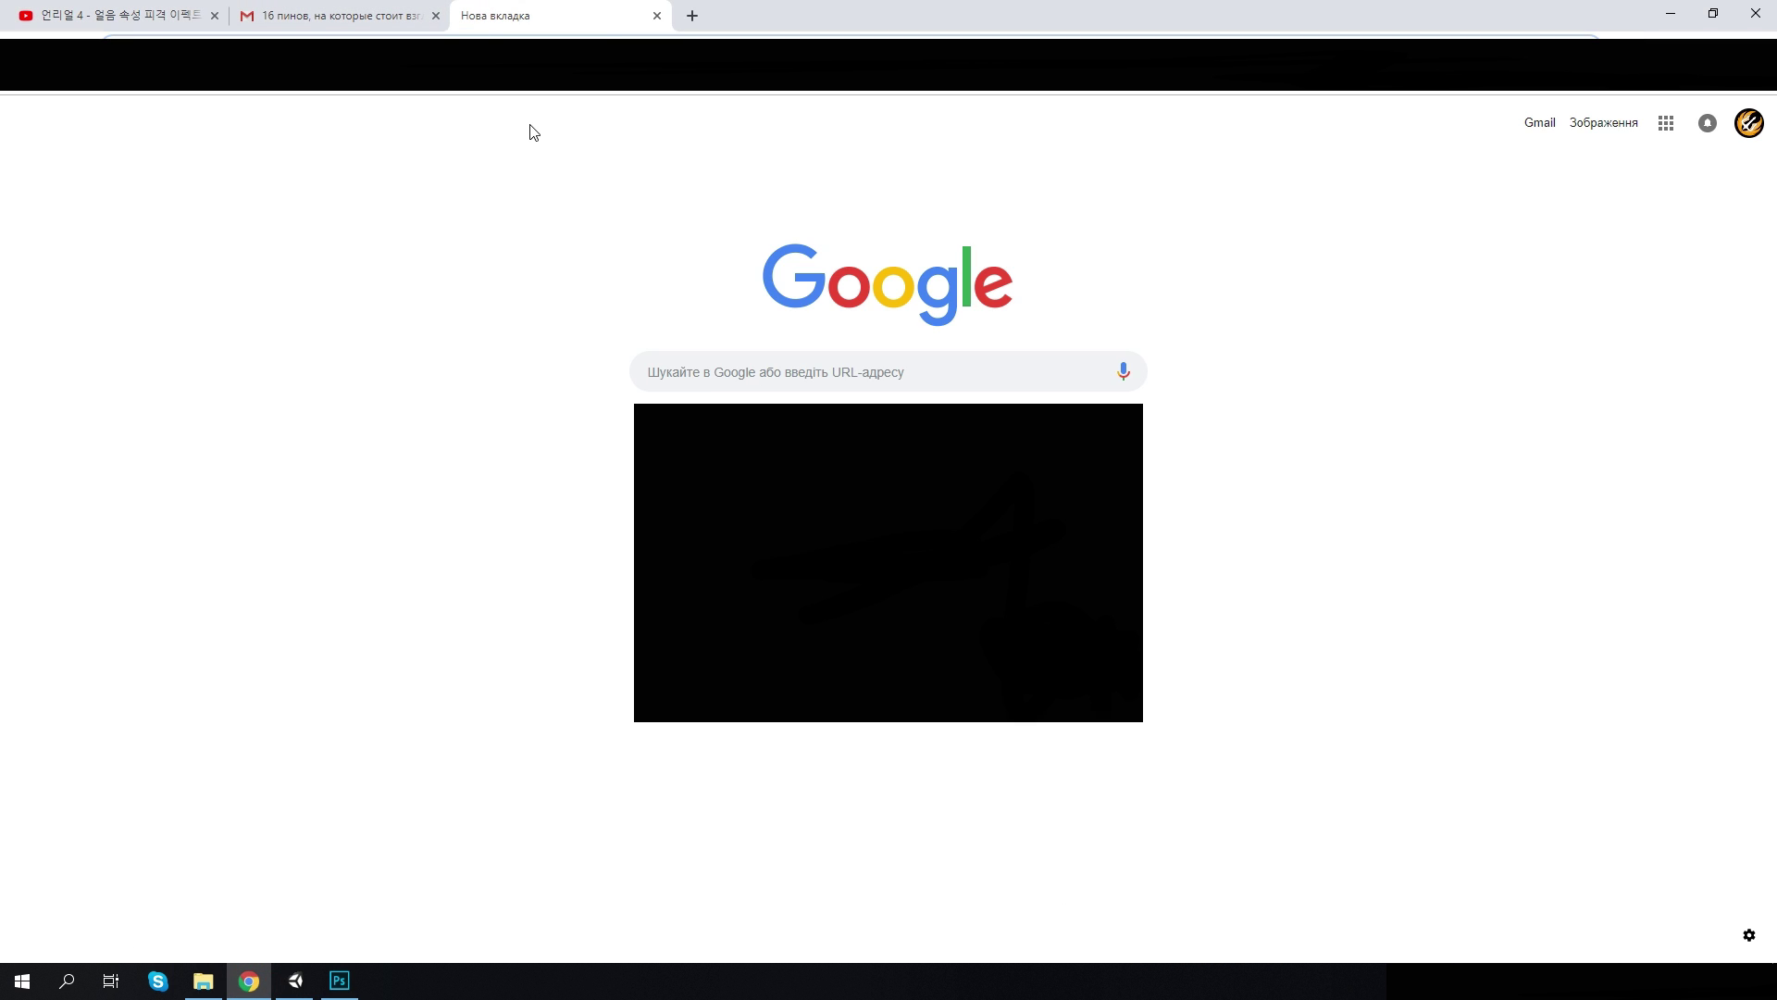
pyautogui.write('smoke texture png')
pyautogui.press('Return')
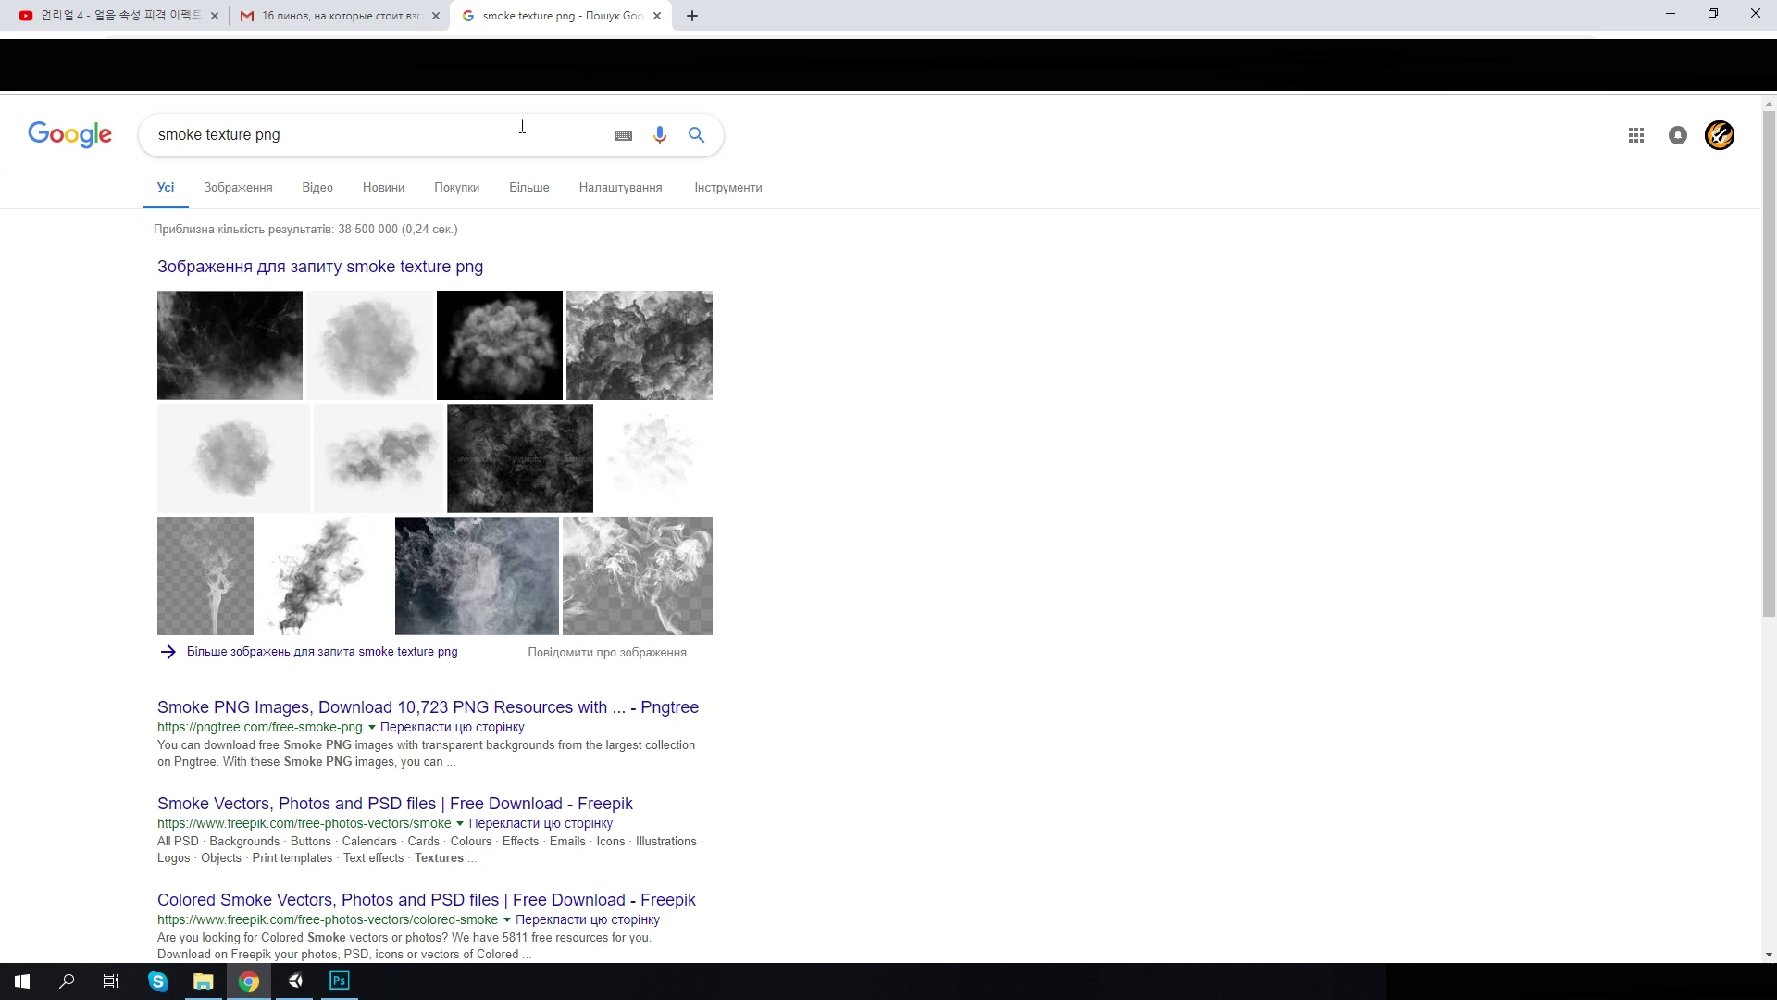
pyautogui.click(243, 187)
pyautogui.click(398, 344)
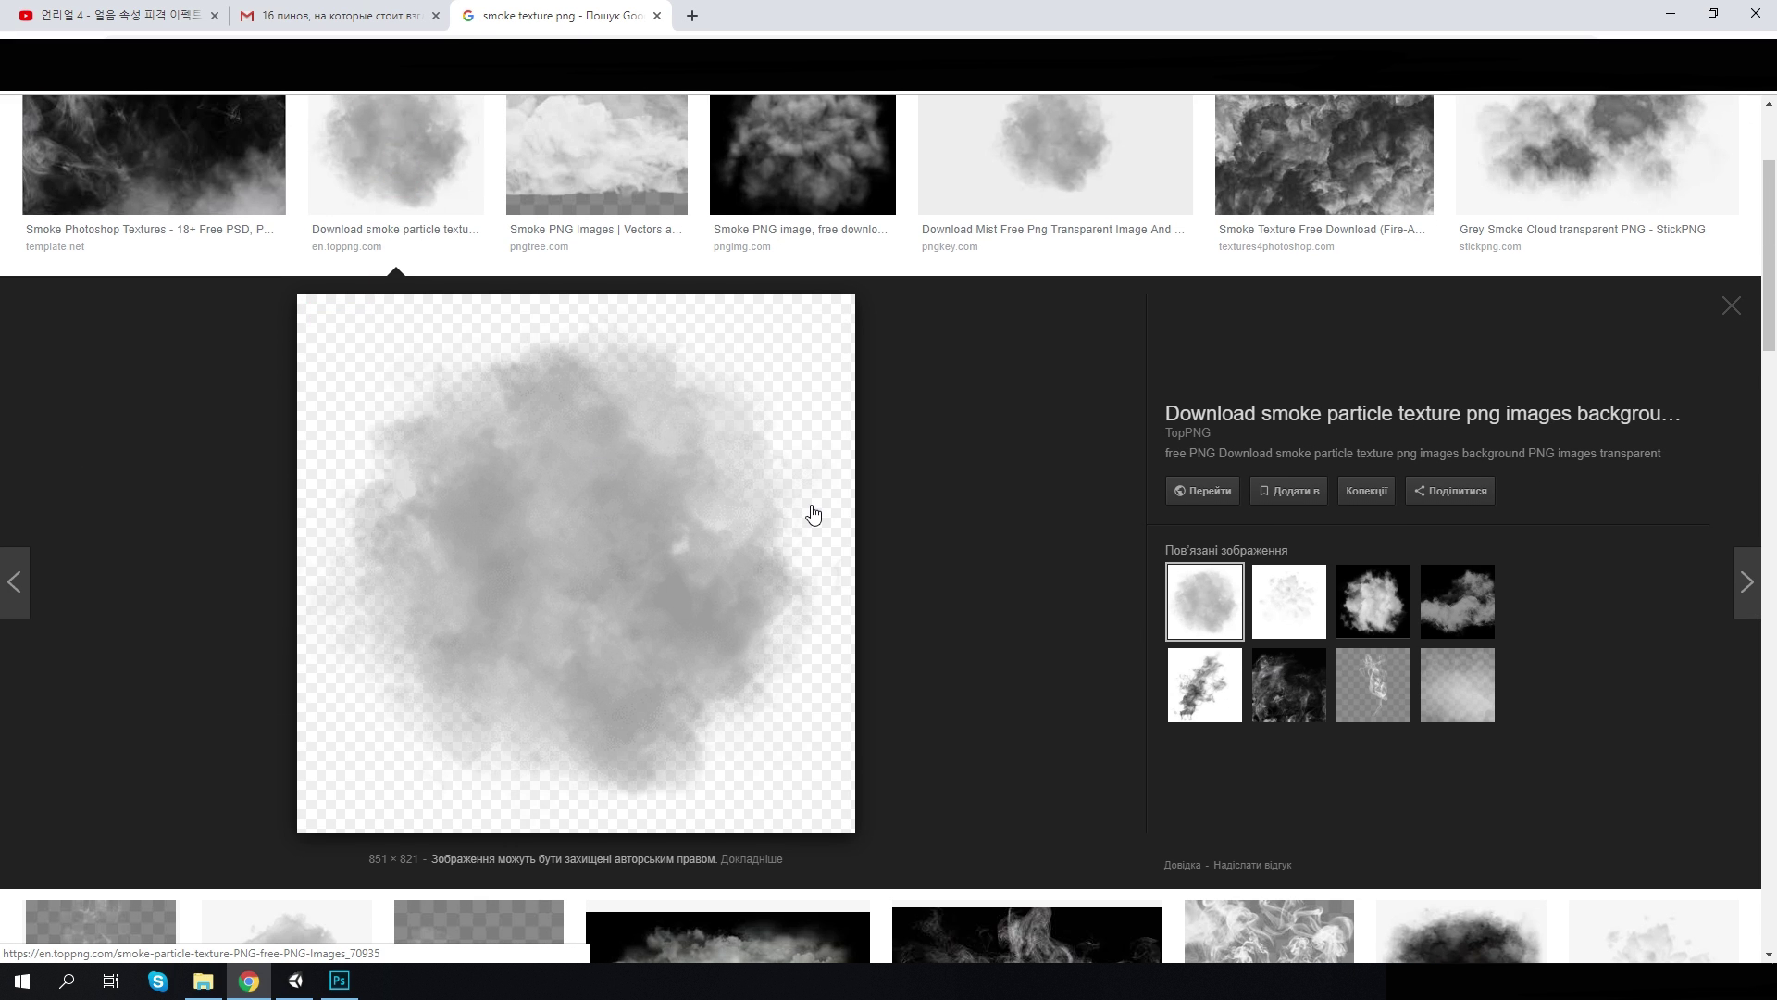
pyautogui.hotkey('alt', 'Tab')
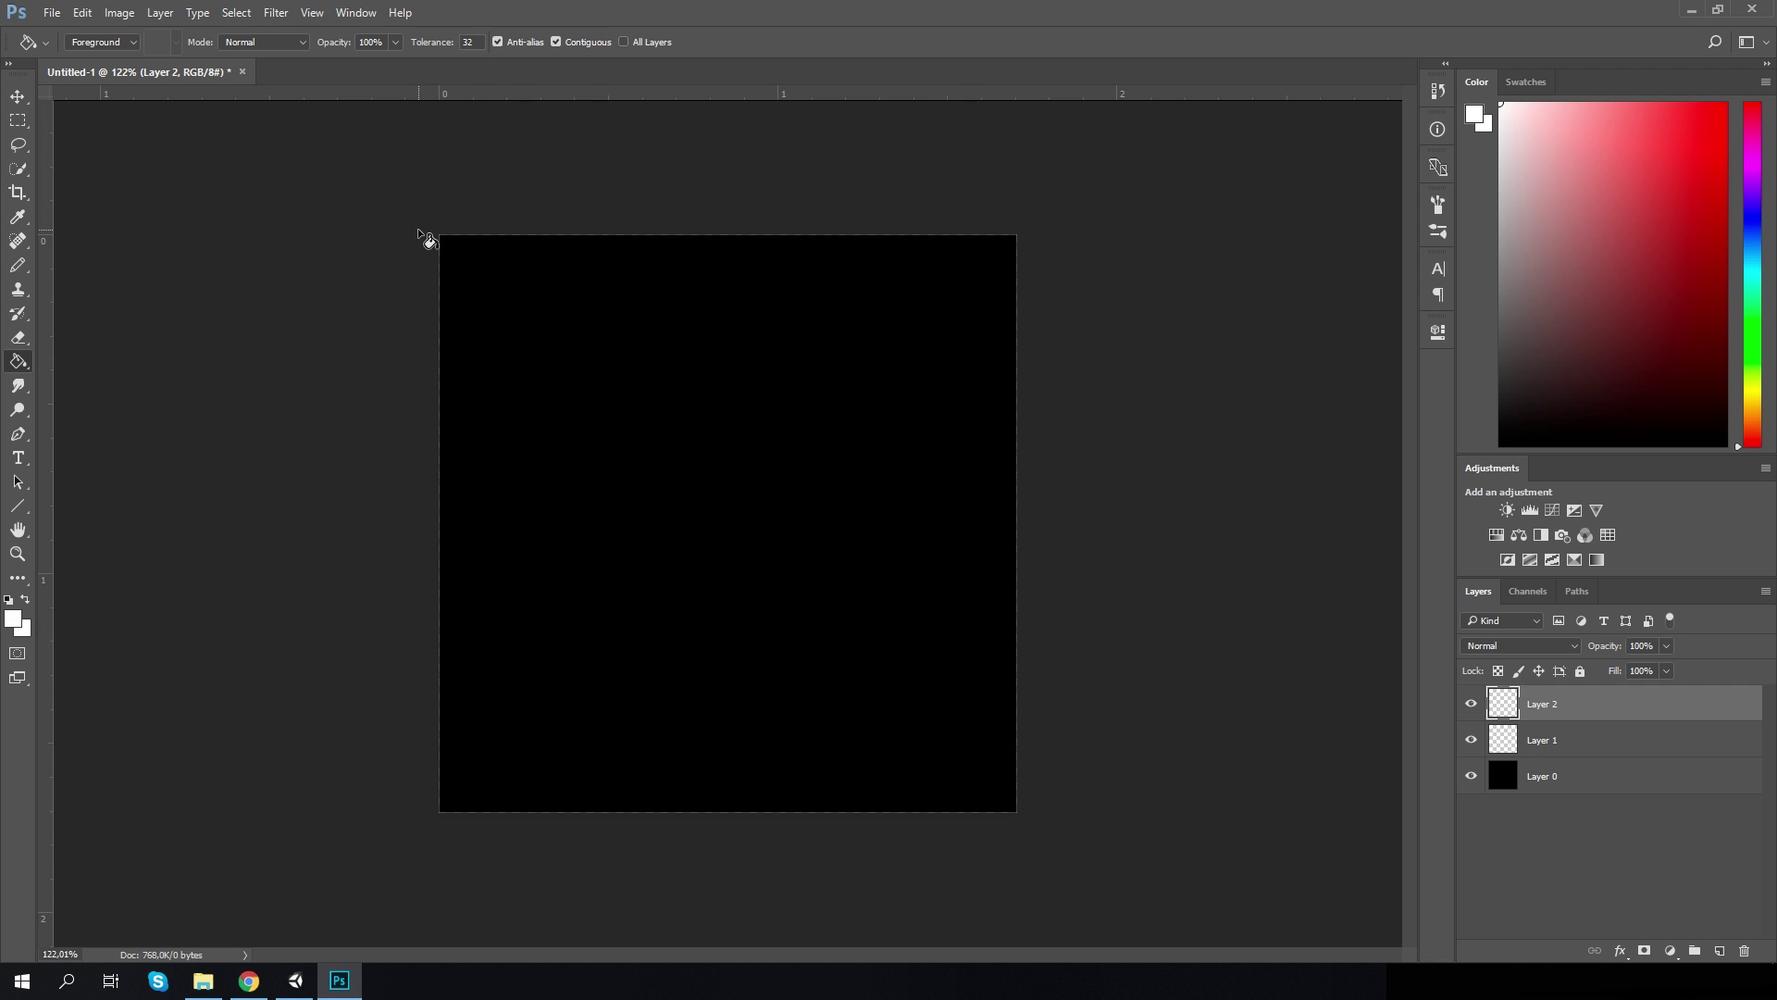
# Place centre guides and outline the three-spike flare shape with the Pen tool
pyautogui.moveTo(53, 320); pyautogui.dragTo(728, 333)
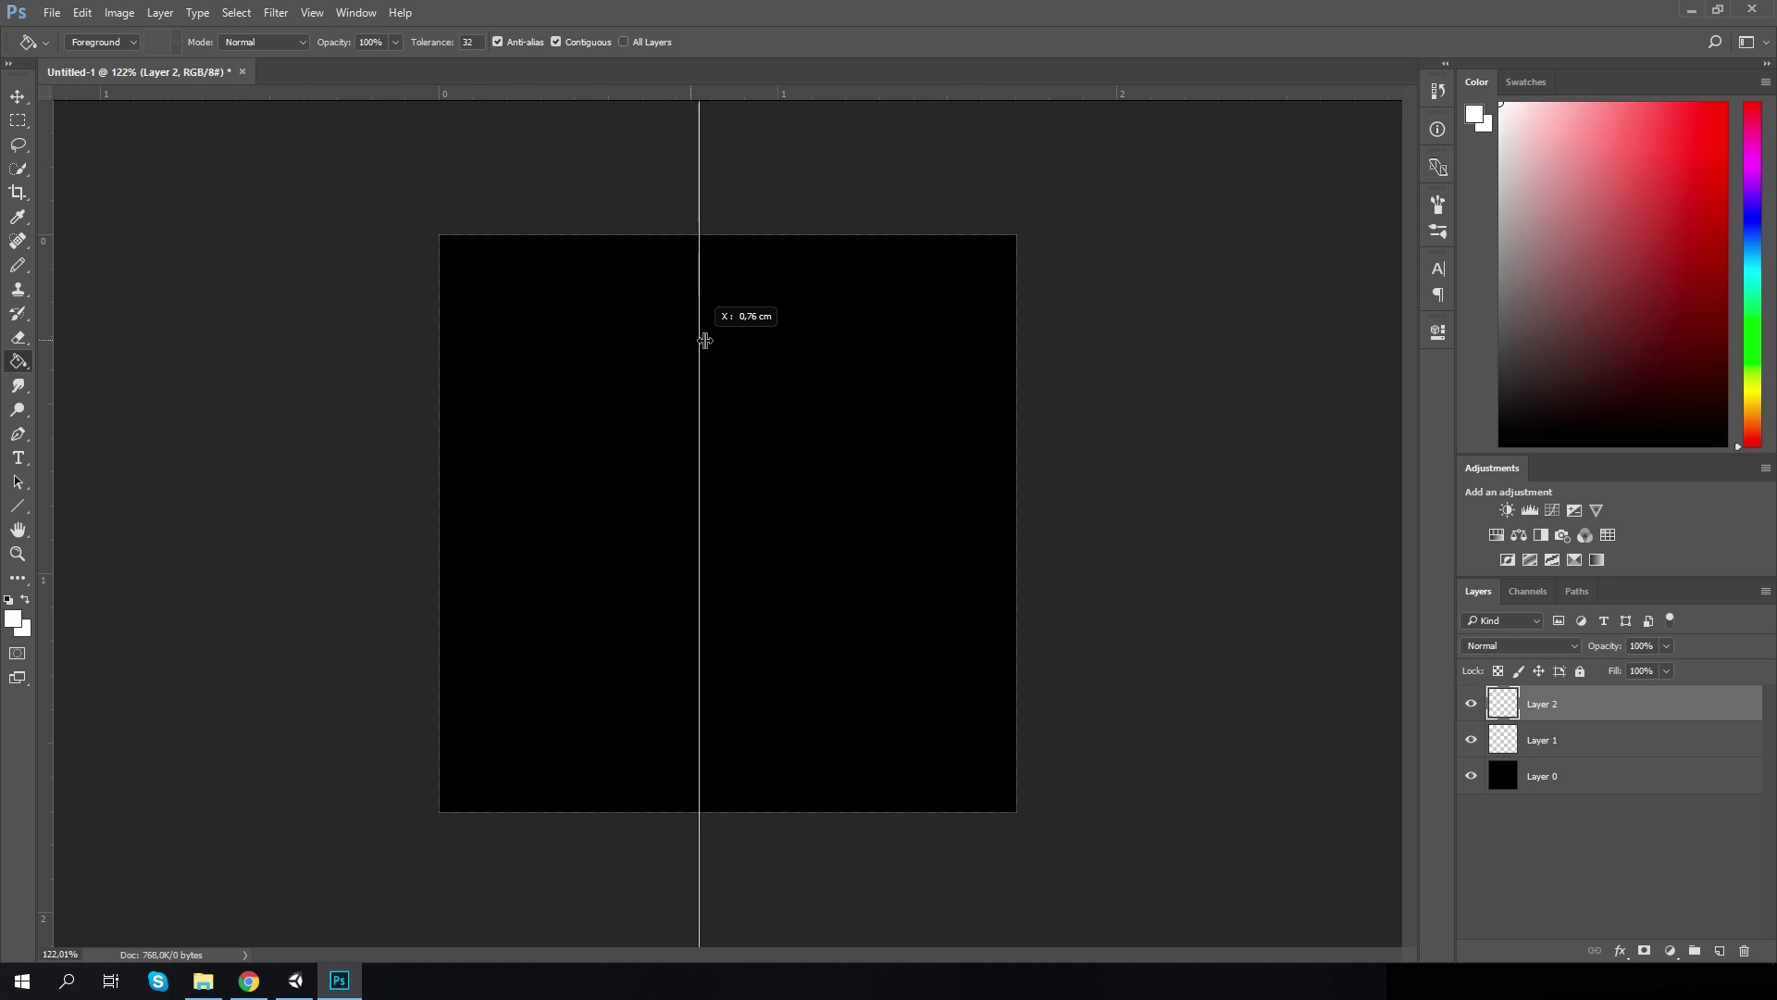
pyautogui.moveTo(731, 88); pyautogui.dragTo(765, 523)
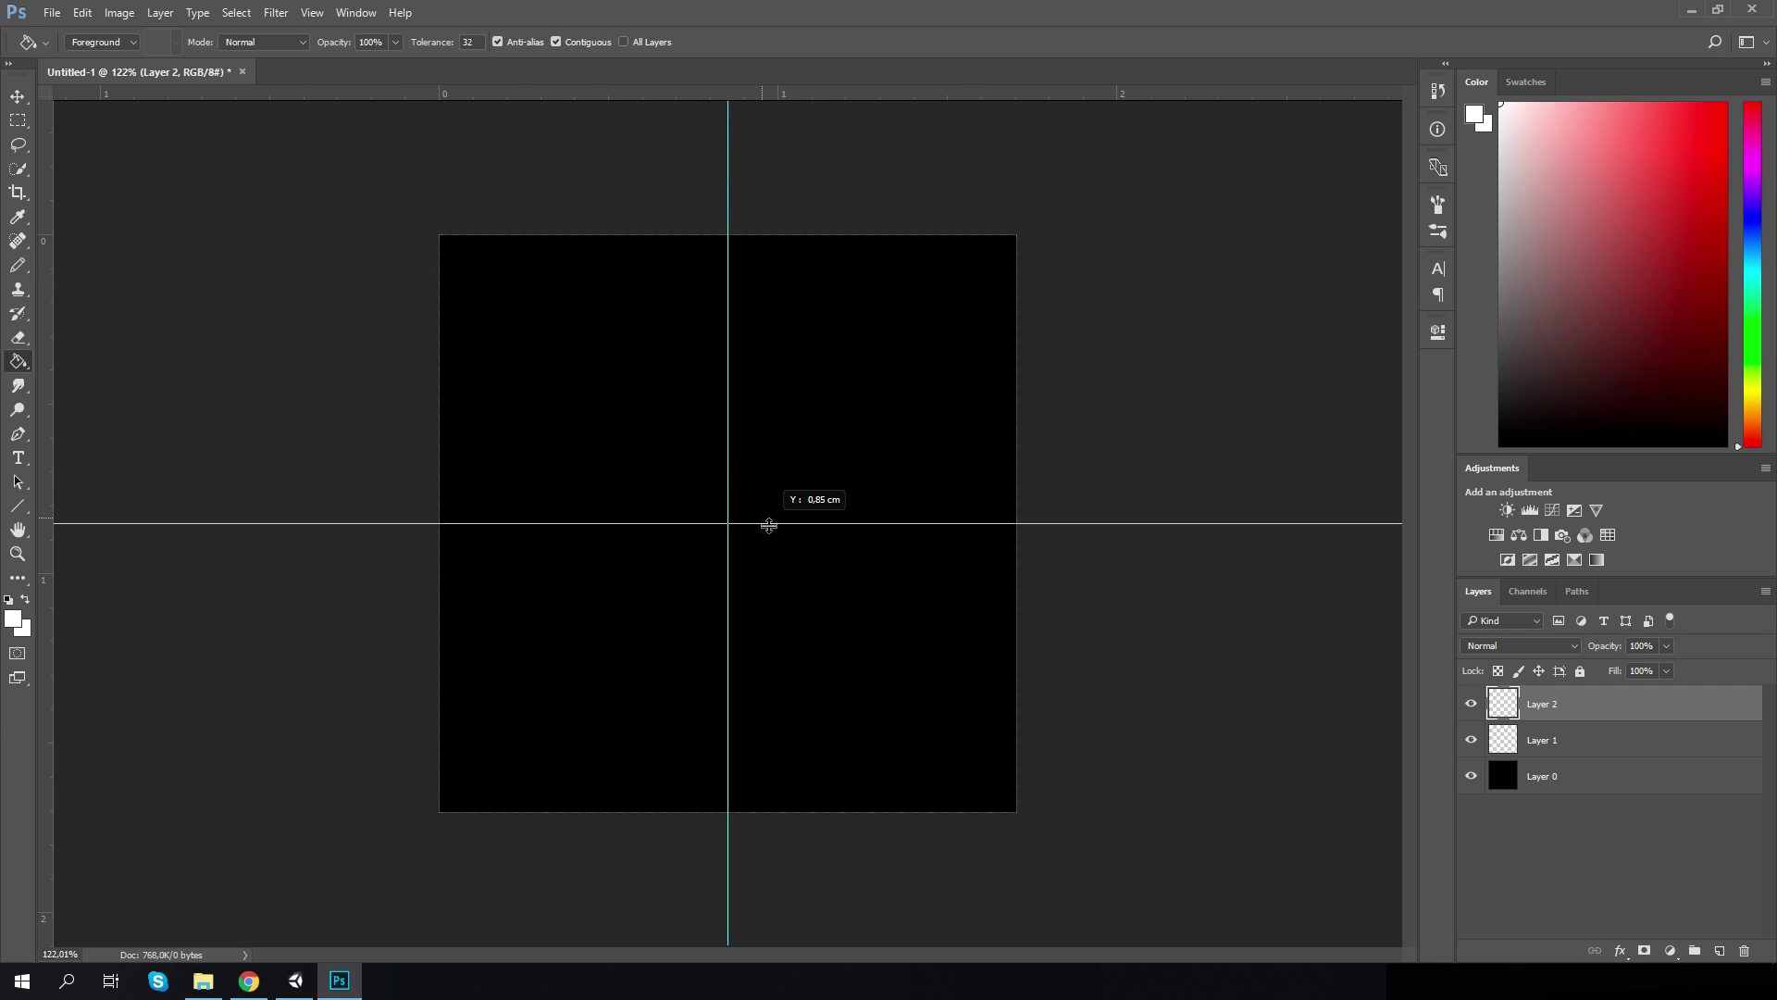
pyautogui.press('p')
pyautogui.click(755, 495)
pyautogui.click(445, 377)
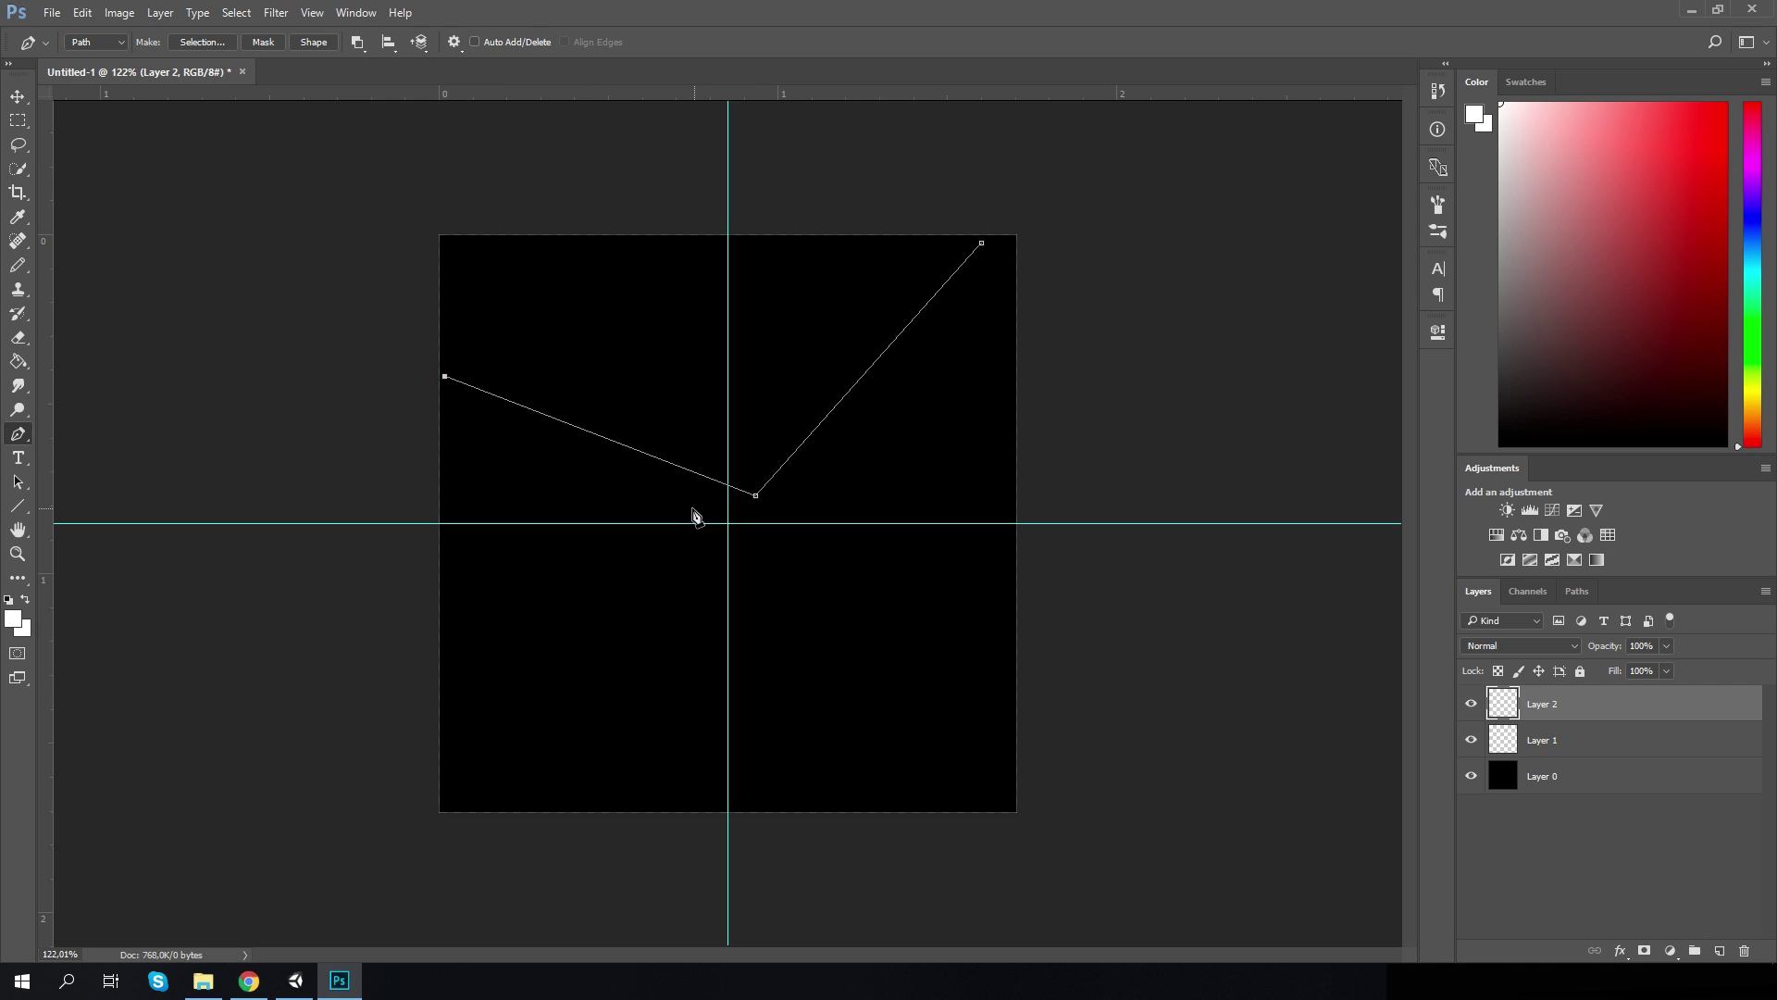
pyautogui.click(691, 541)
pyautogui.click(698, 797)
pyautogui.click(779, 539)
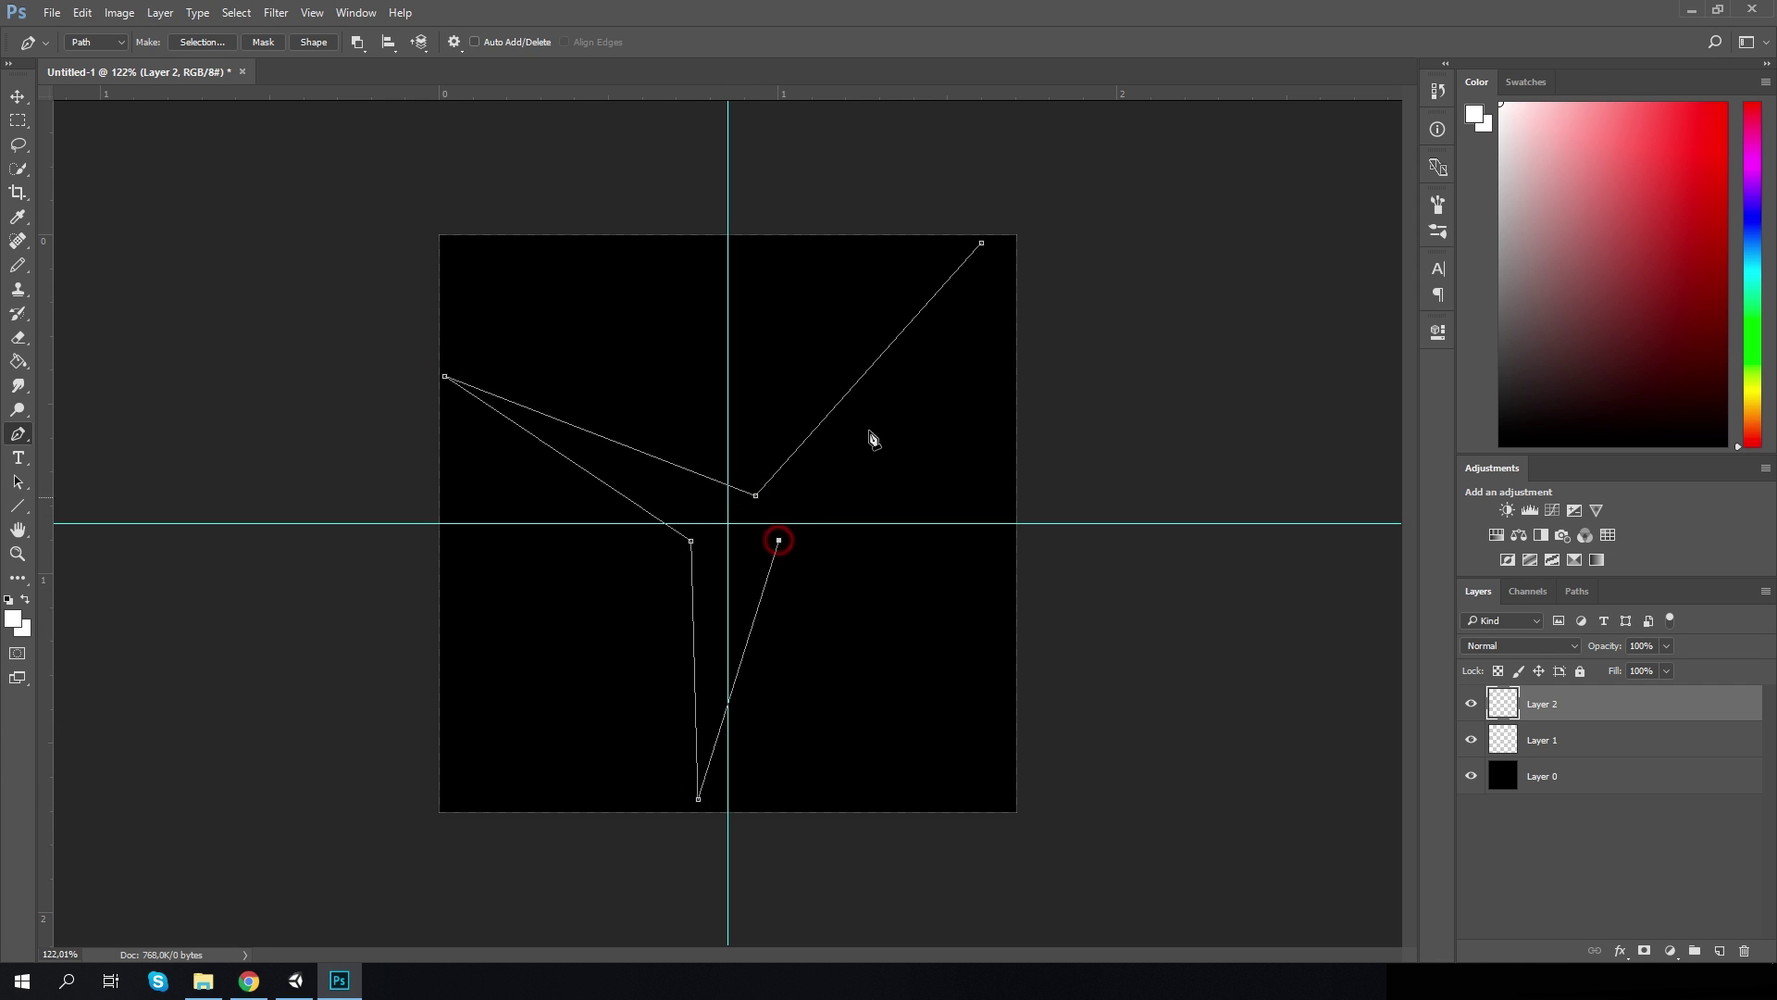
pyautogui.keyDown('ctrl'); pyautogui.moveTo(755, 495); pyautogui.dragTo(737, 487); pyautogui.keyUp('ctrl')
pyautogui.keyDown('ctrl'); pyautogui.moveTo(691, 541); pyautogui.dragTo(768, 538); pyautogui.keyUp('ctrl')
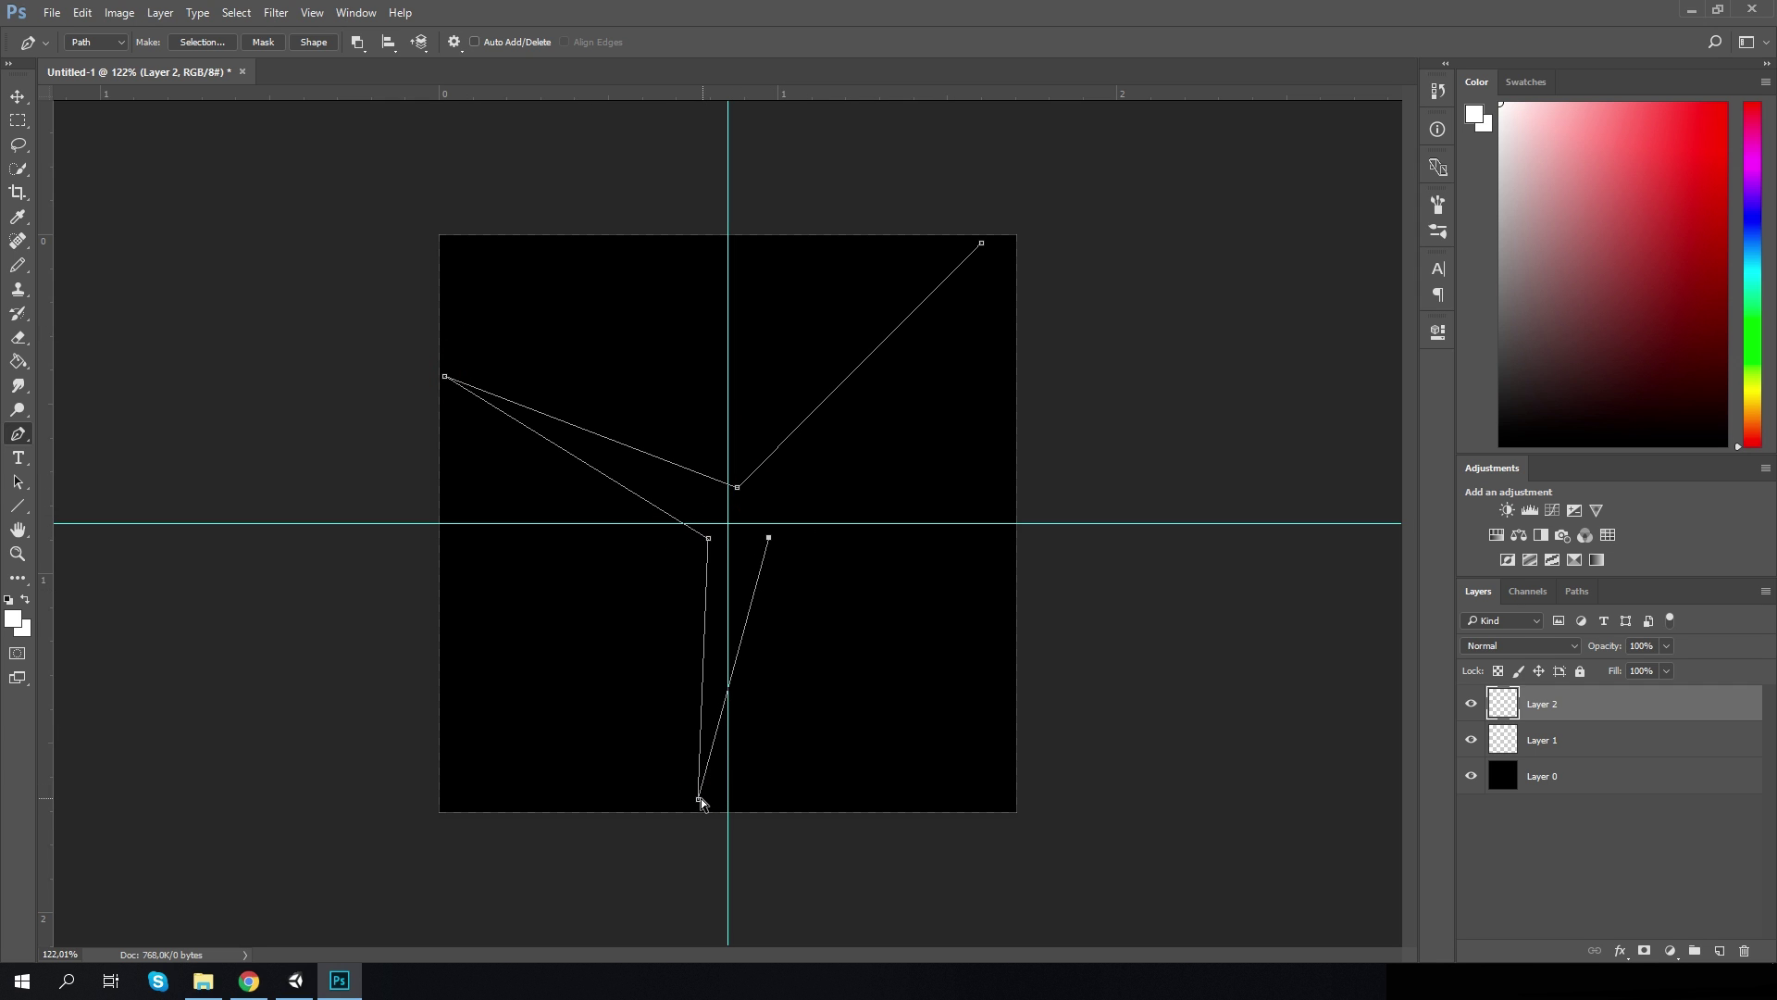
pyautogui.keyDown('ctrl'); pyautogui.moveTo(700, 799); pyautogui.dragTo(710, 757); pyautogui.keyUp('ctrl')
pyautogui.keyDown('ctrl'); pyautogui.moveTo(481, 393); pyautogui.dragTo(465, 389); pyautogui.keyUp('ctrl')
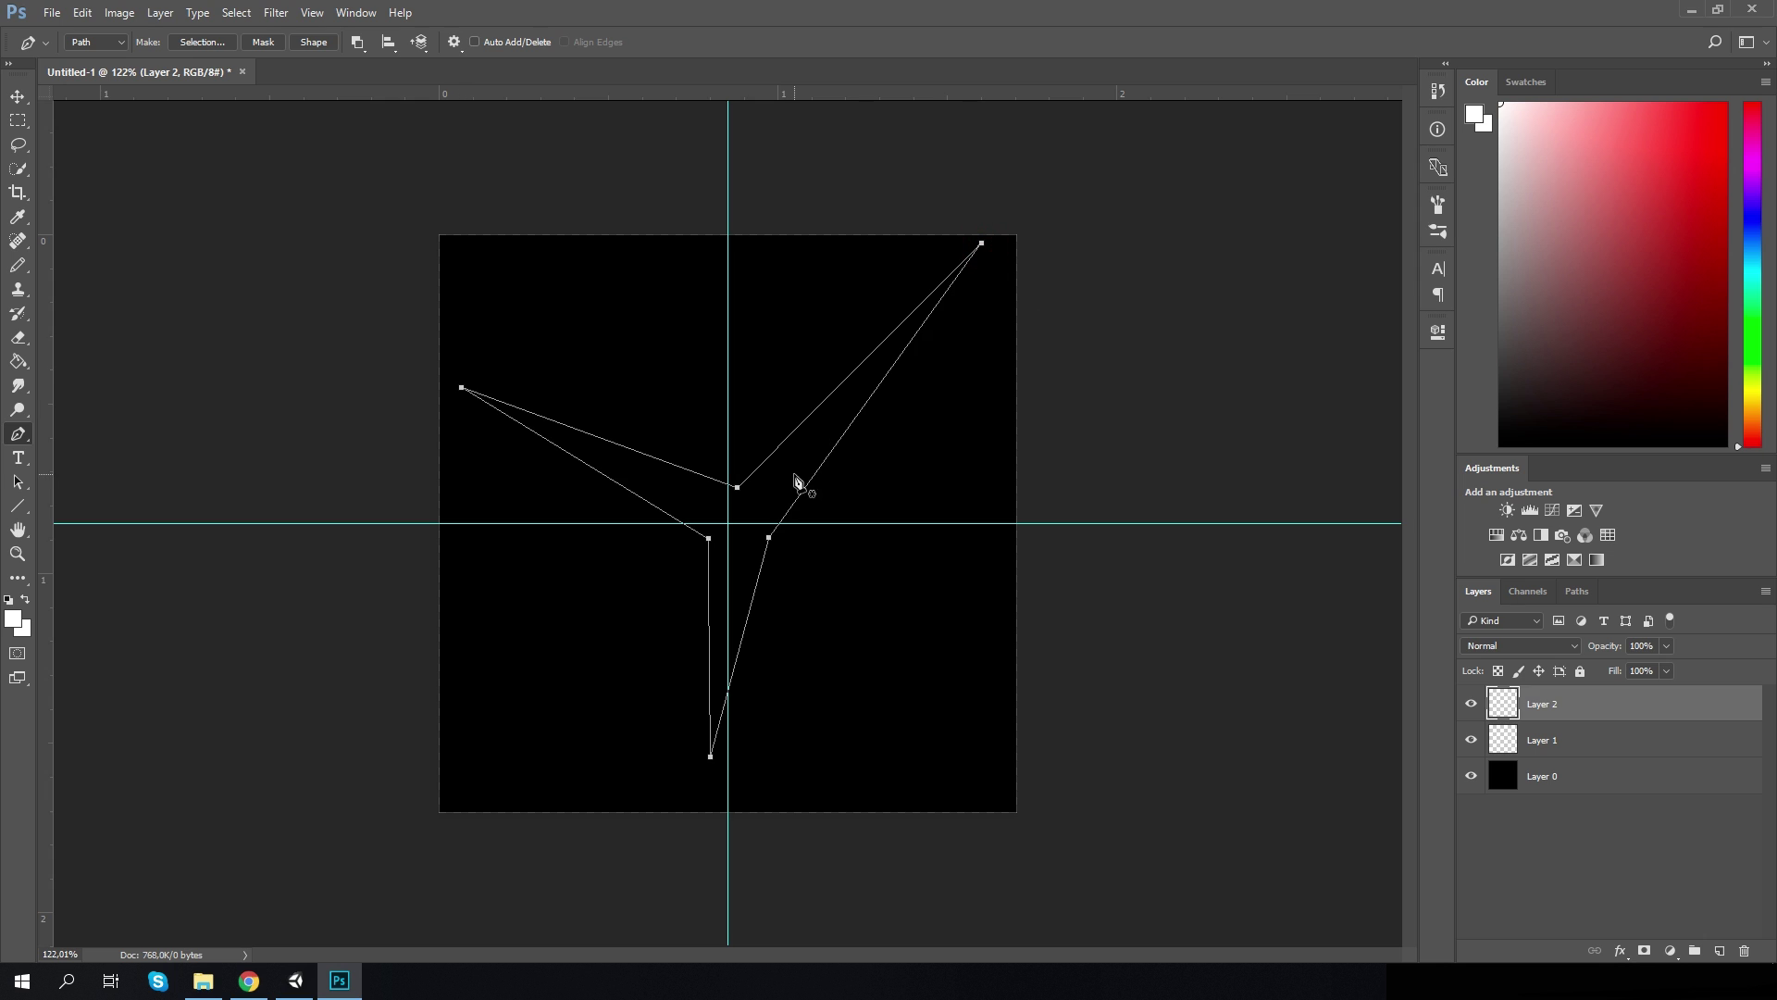
pyautogui.keyDown('ctrl'); pyautogui.moveTo(768, 537); pyautogui.dragTo(766, 530); pyautogui.keyUp('ctrl')
pyautogui.click(983, 243)
# Turn the spike outline into a selection, fill it white, and deselect
pyautogui.rightClick(747, 478)
pyautogui.click(833, 579)
pyautogui.press('Return')
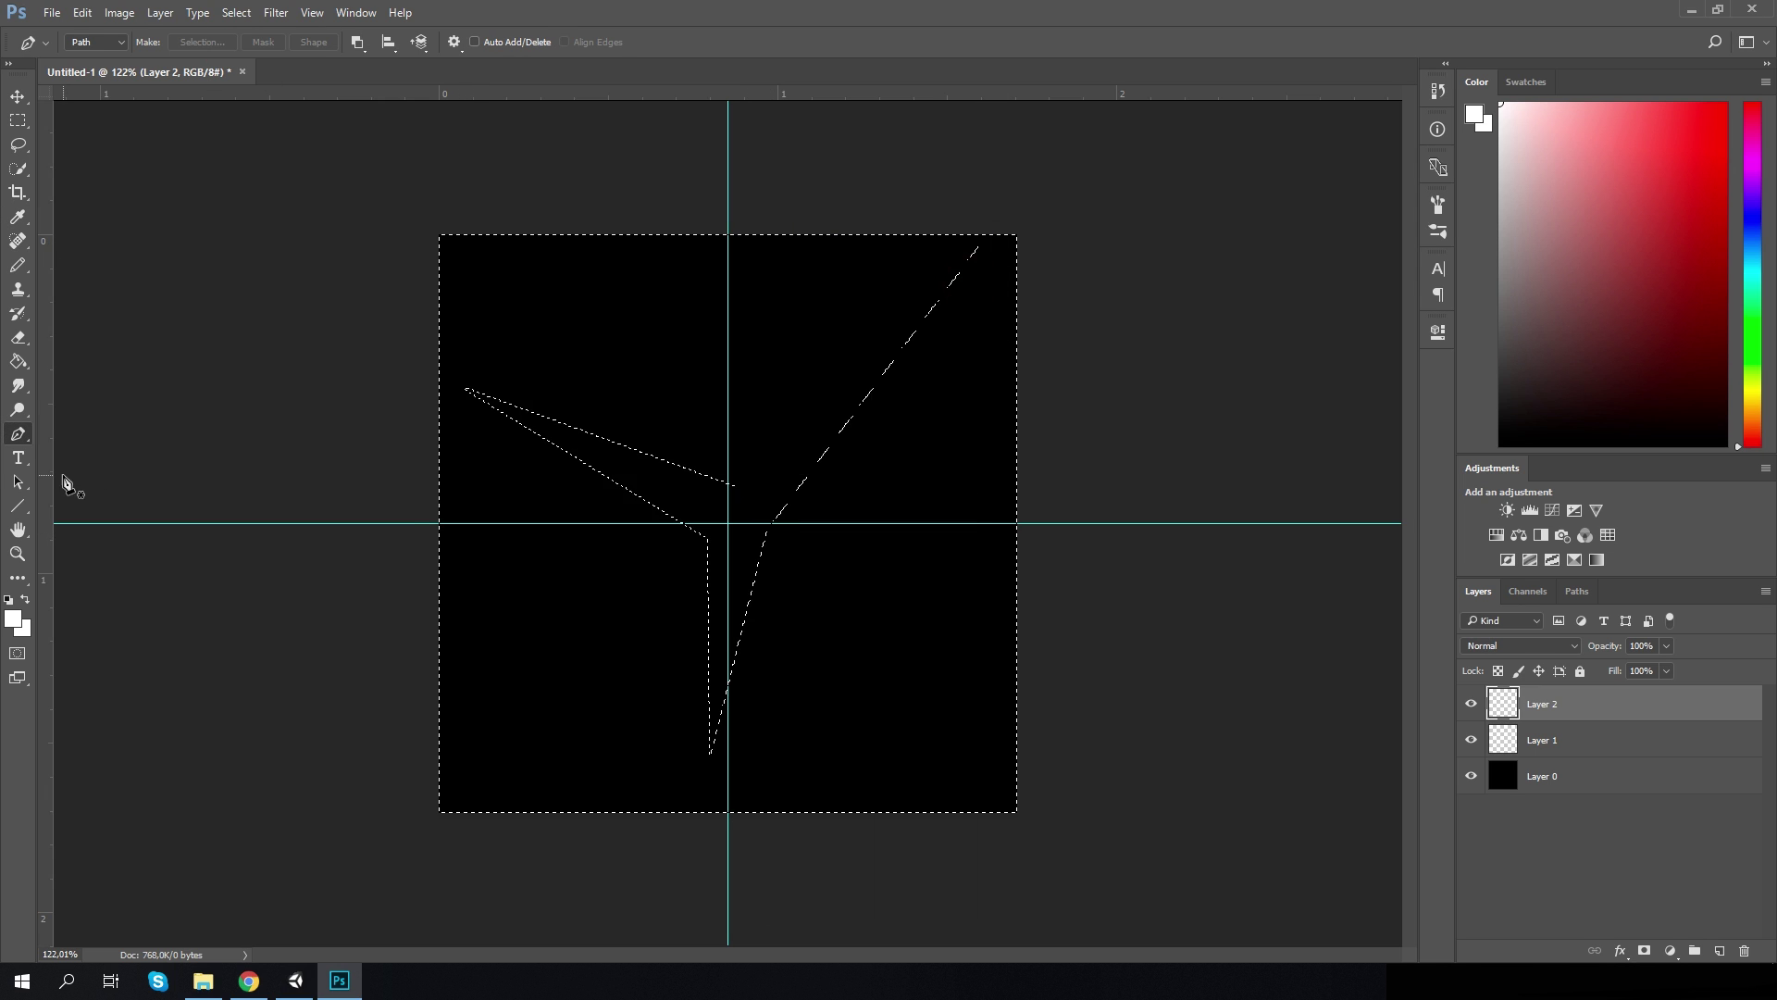
pyautogui.press('g')
pyautogui.click(747, 528)
pyautogui.hotkey('ctrl', 'd')
# Outline a smaller four-pointed star at the flare's centre
pyautogui.press('p')
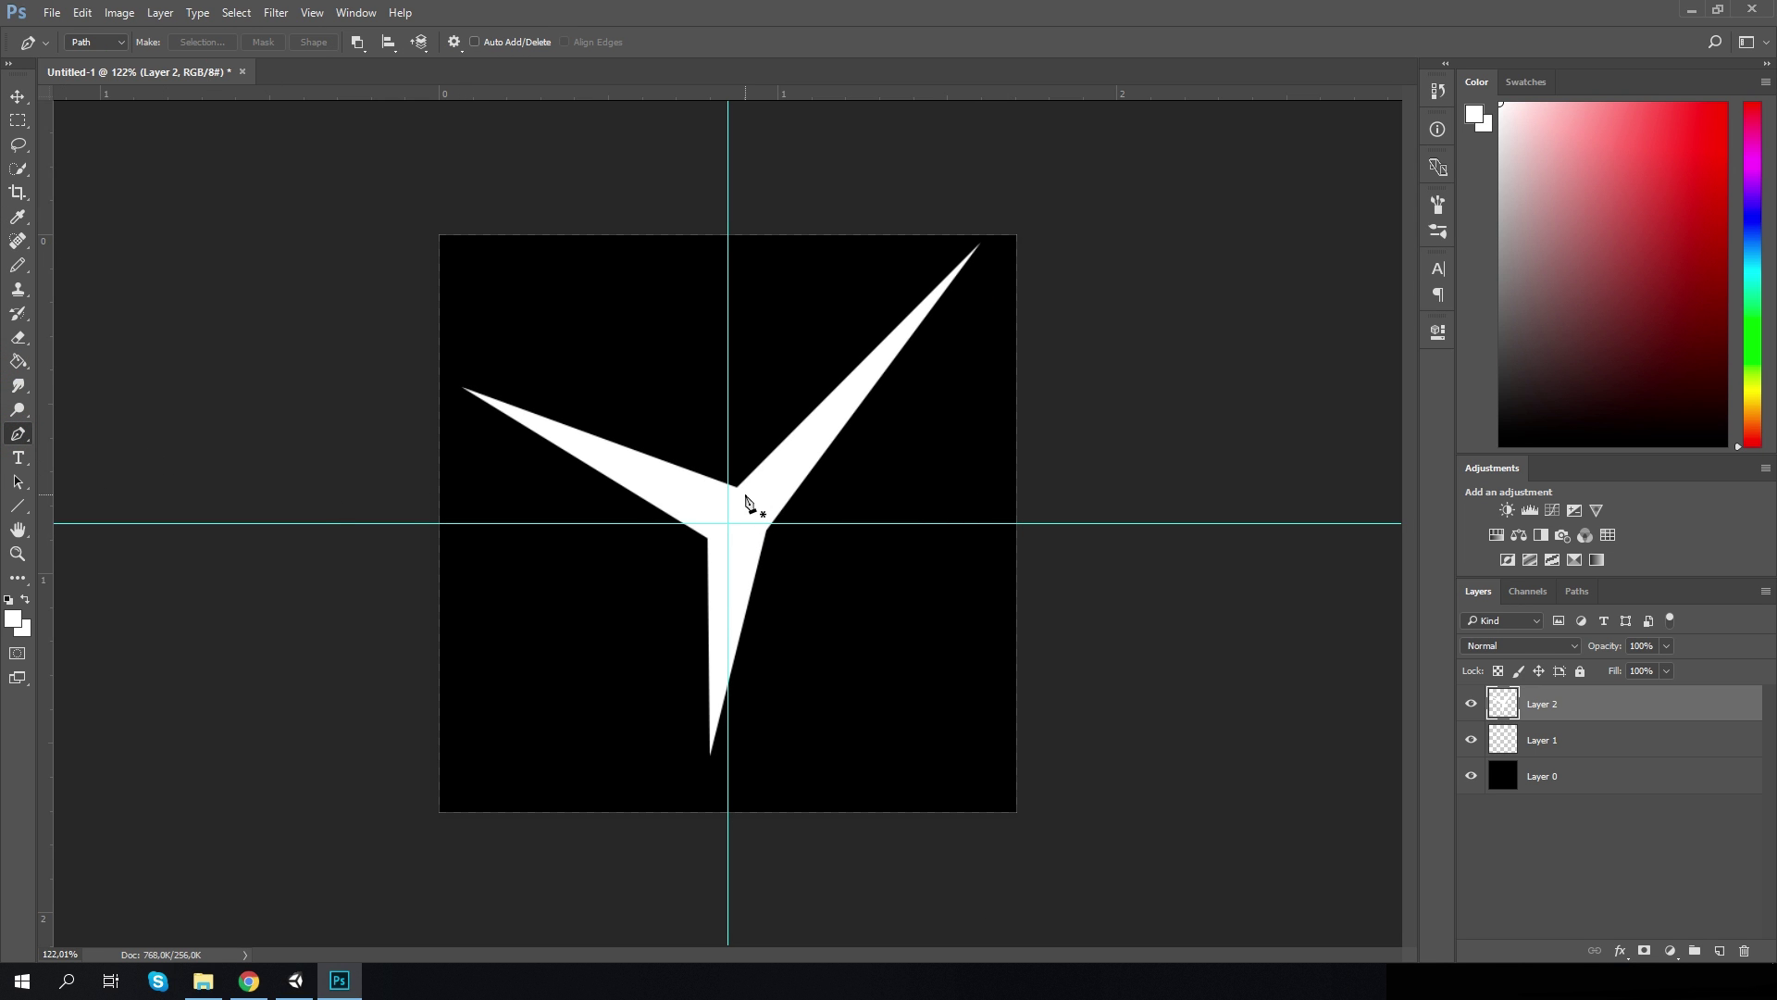
pyautogui.click(747, 538)
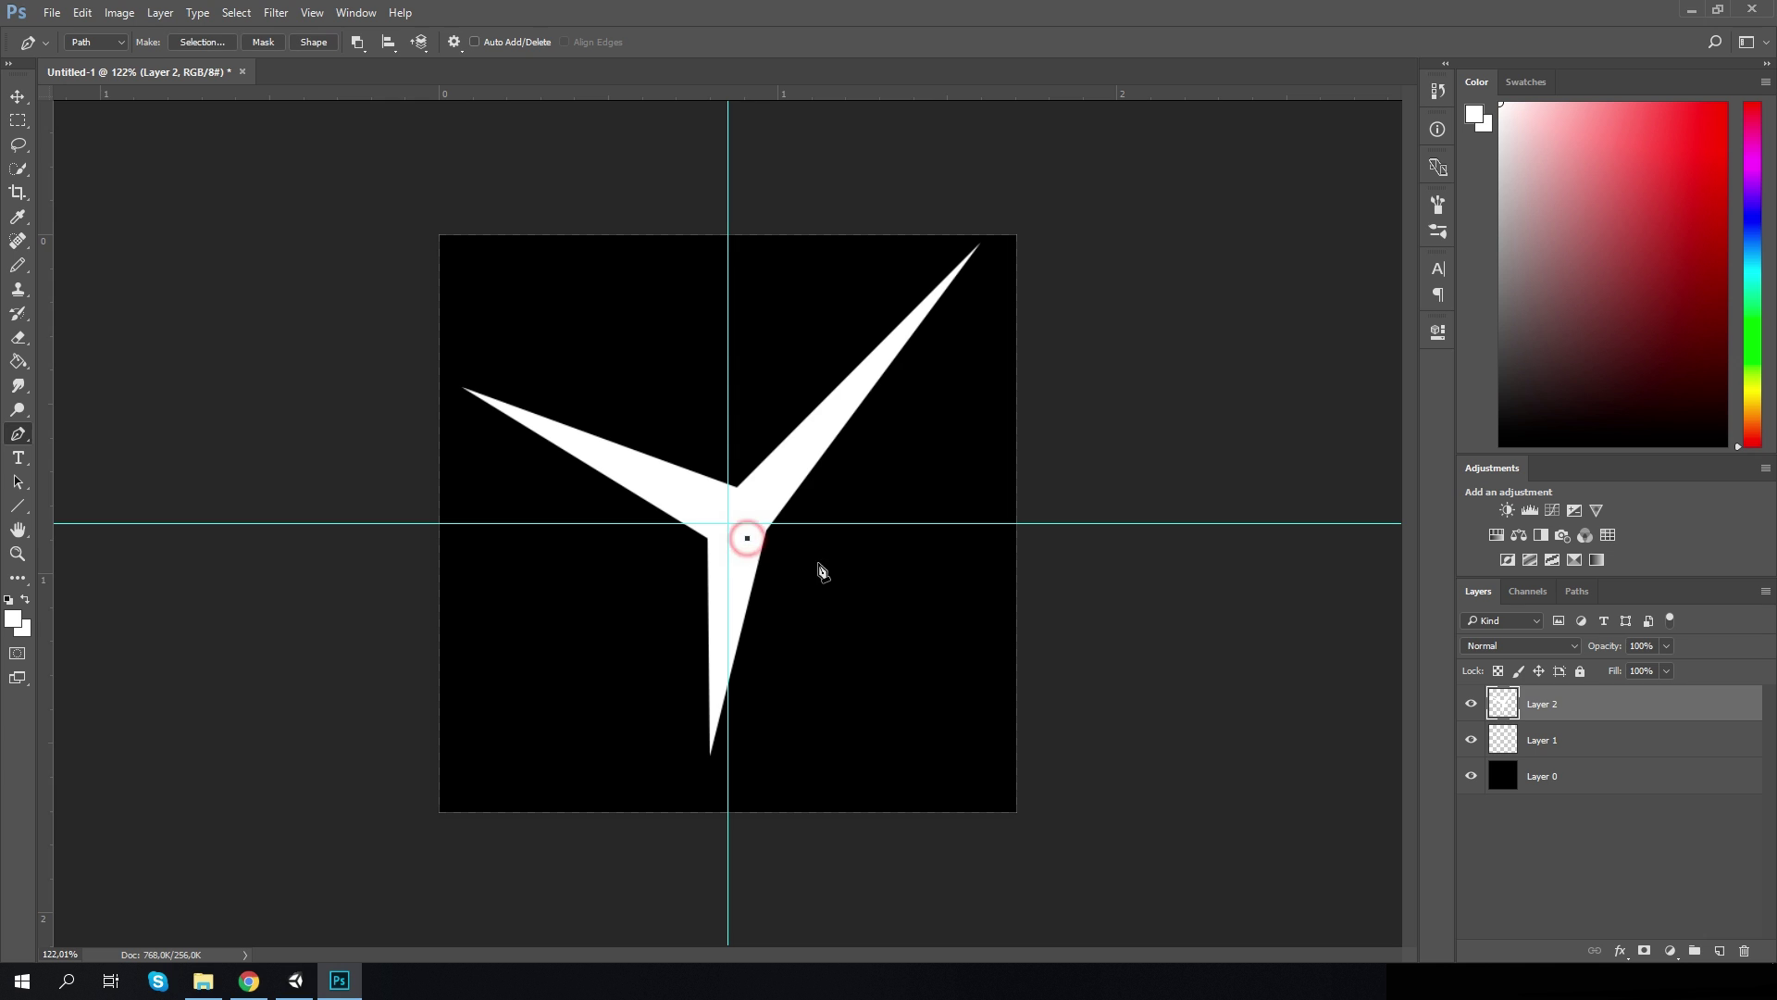
pyautogui.click(855, 580)
pyautogui.click(764, 511)
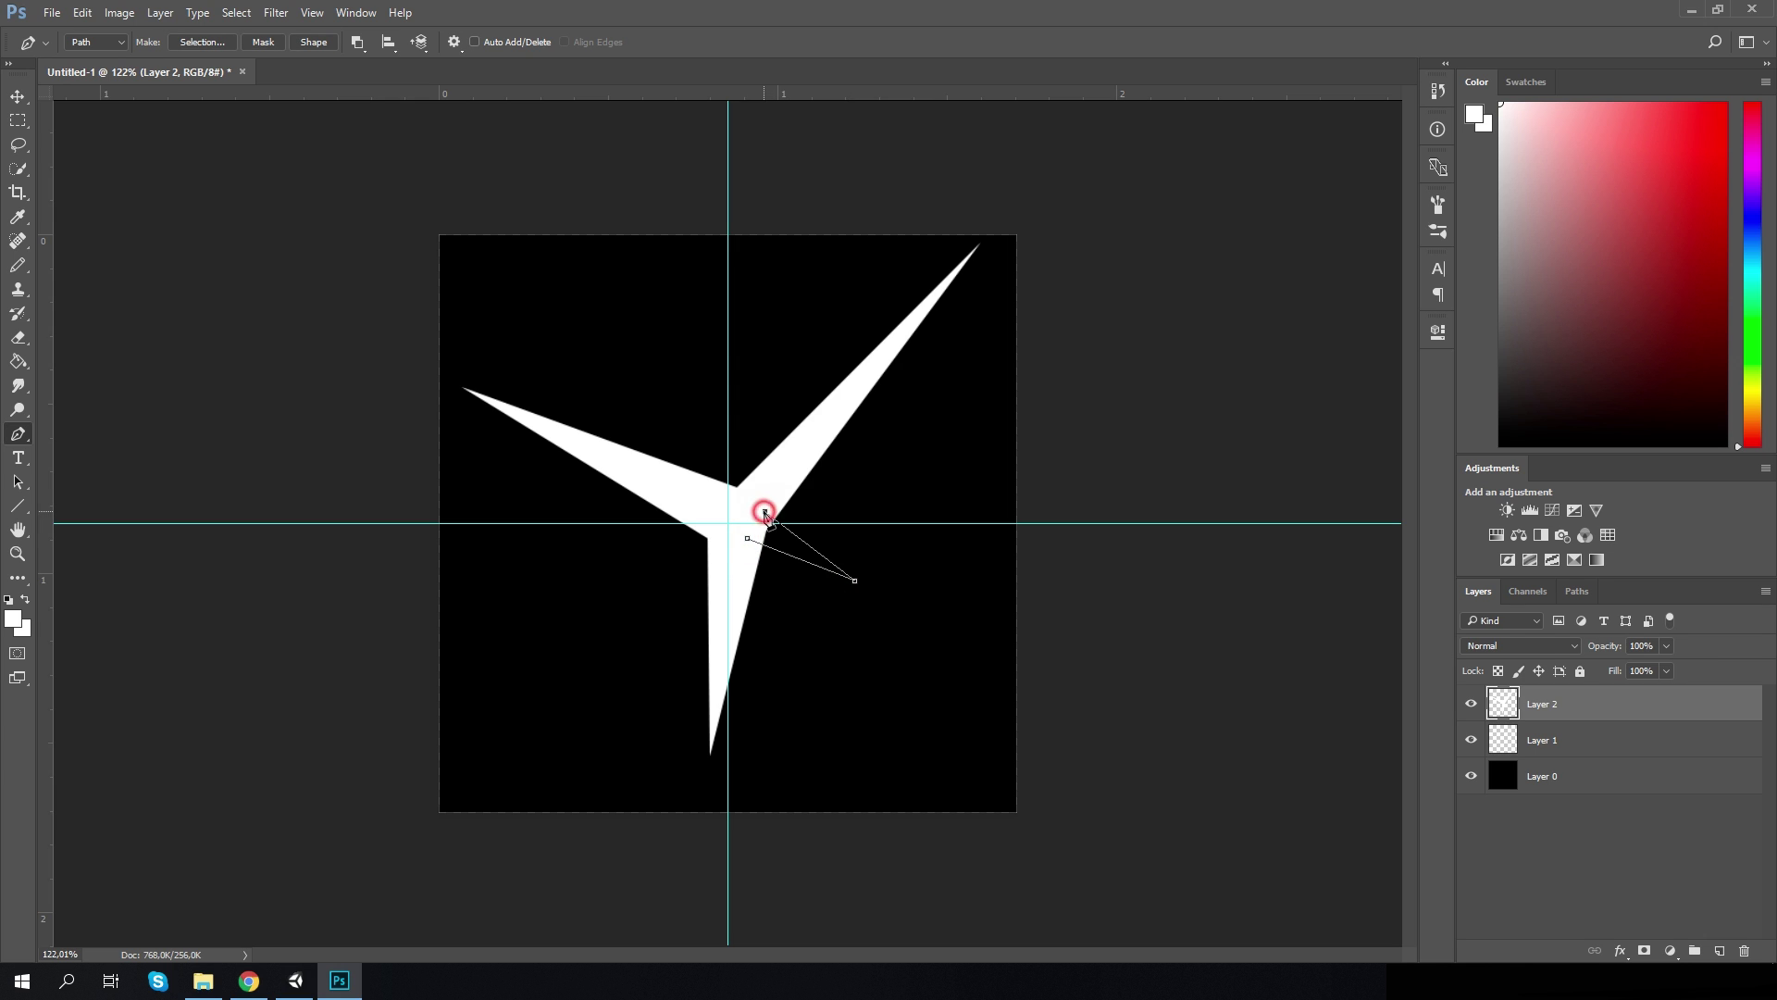
pyautogui.click(729, 393)
pyautogui.hotkey('ctrl', 'alt', 'z')
pyautogui.hotkey('ctrl', 'alt', 'z')
pyautogui.click(751, 503)
pyautogui.click(730, 386)
pyautogui.click(716, 511)
pyautogui.click(638, 576)
pyautogui.click(747, 538)
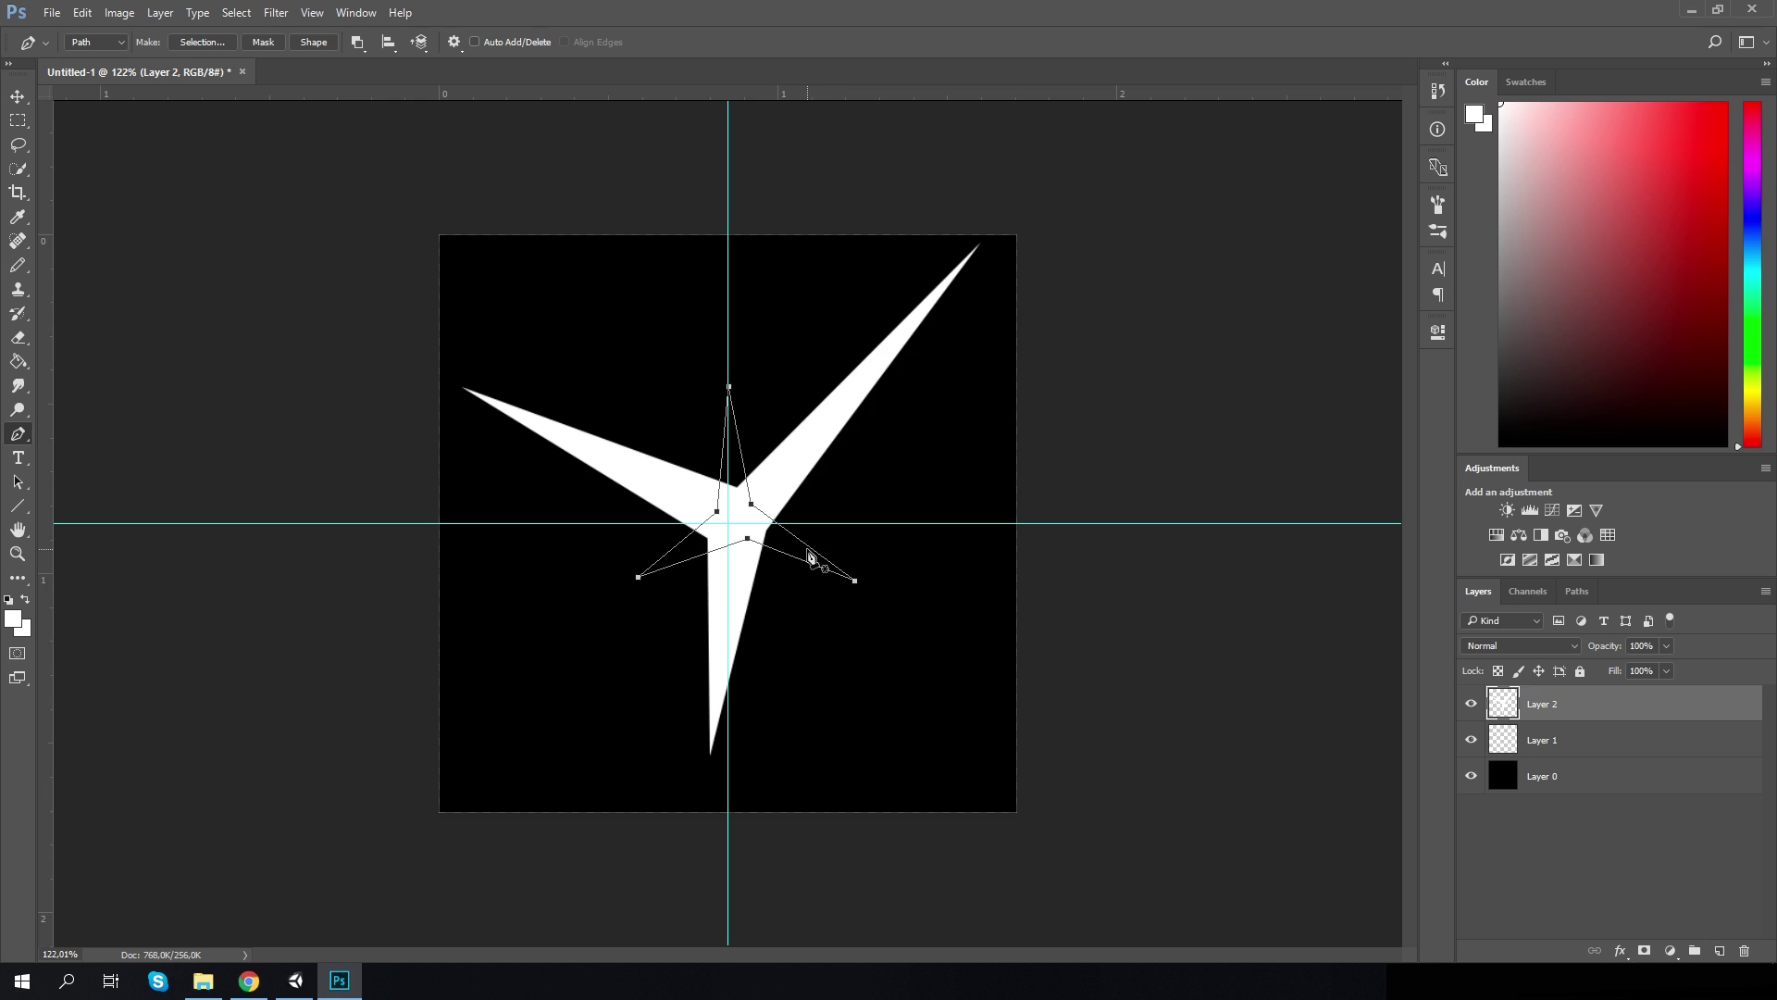
# Convert the centre star outline into a selection and fill it white
pyautogui.rightClick(724, 522)
pyautogui.click(778, 647)
pyautogui.click(949, 297)
pyautogui.click(18, 361)
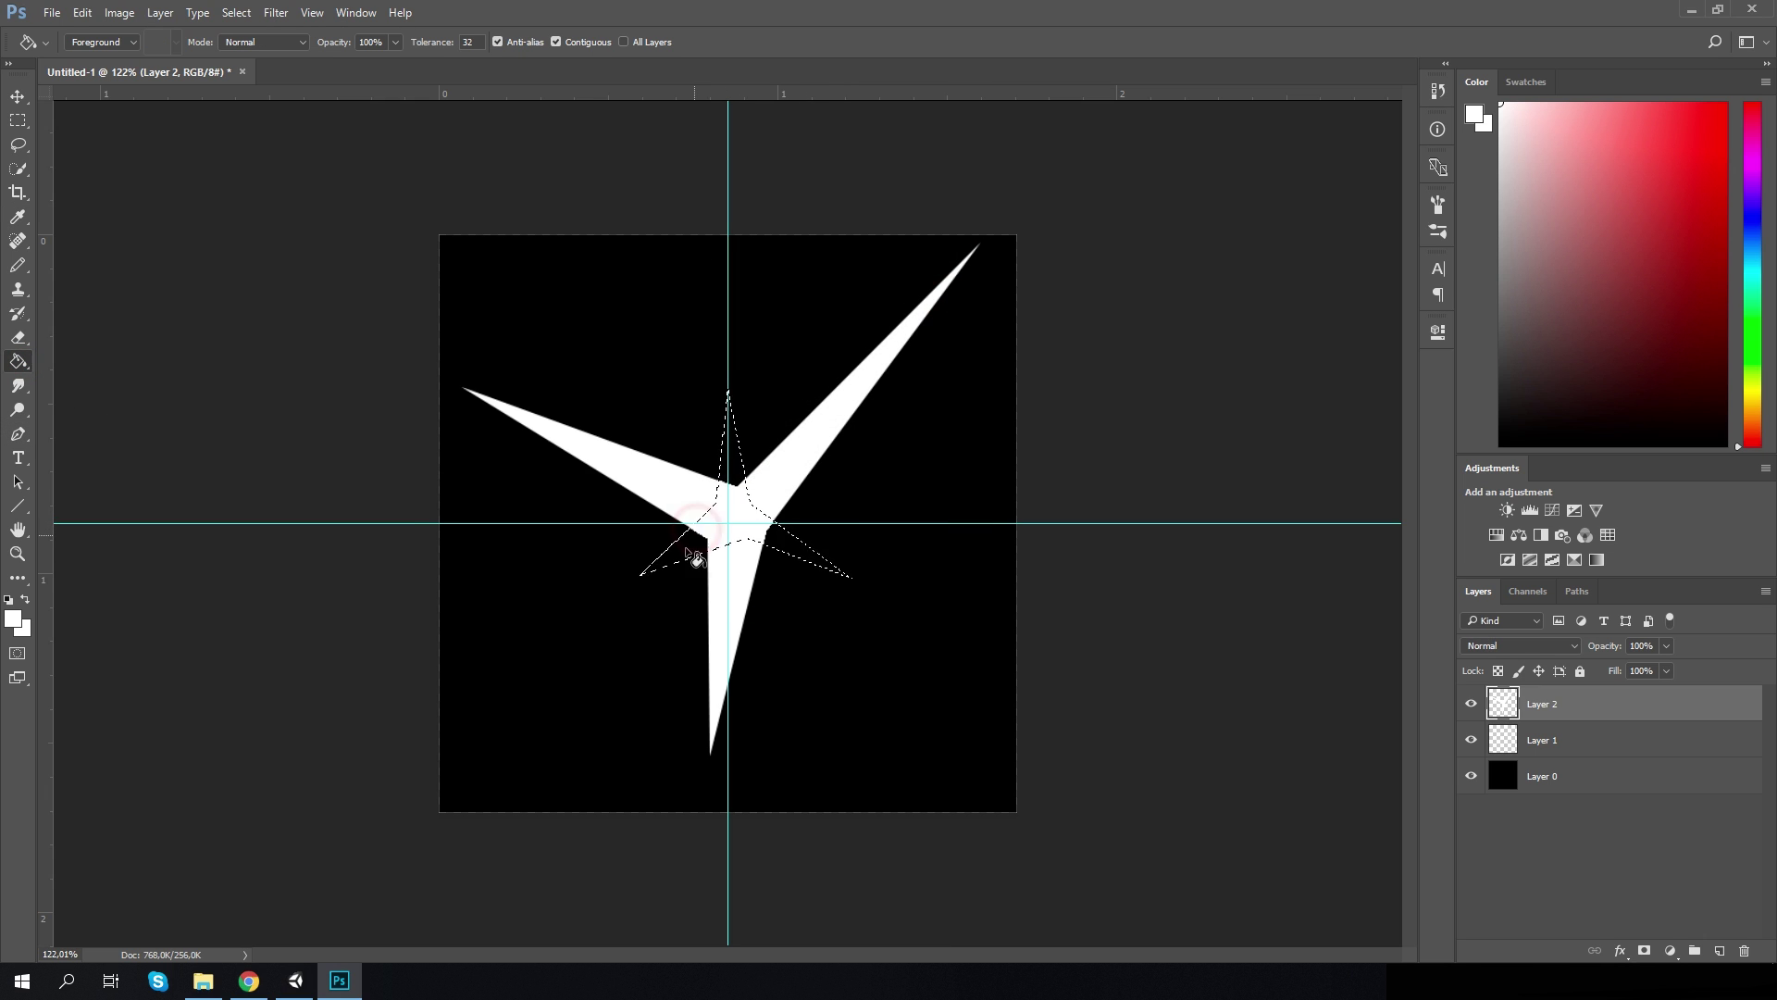
pyautogui.click(740, 518)
pyautogui.keyDown('alt'); pyautogui.scroll(-2, 768, 558); pyautogui.keyUp('alt')
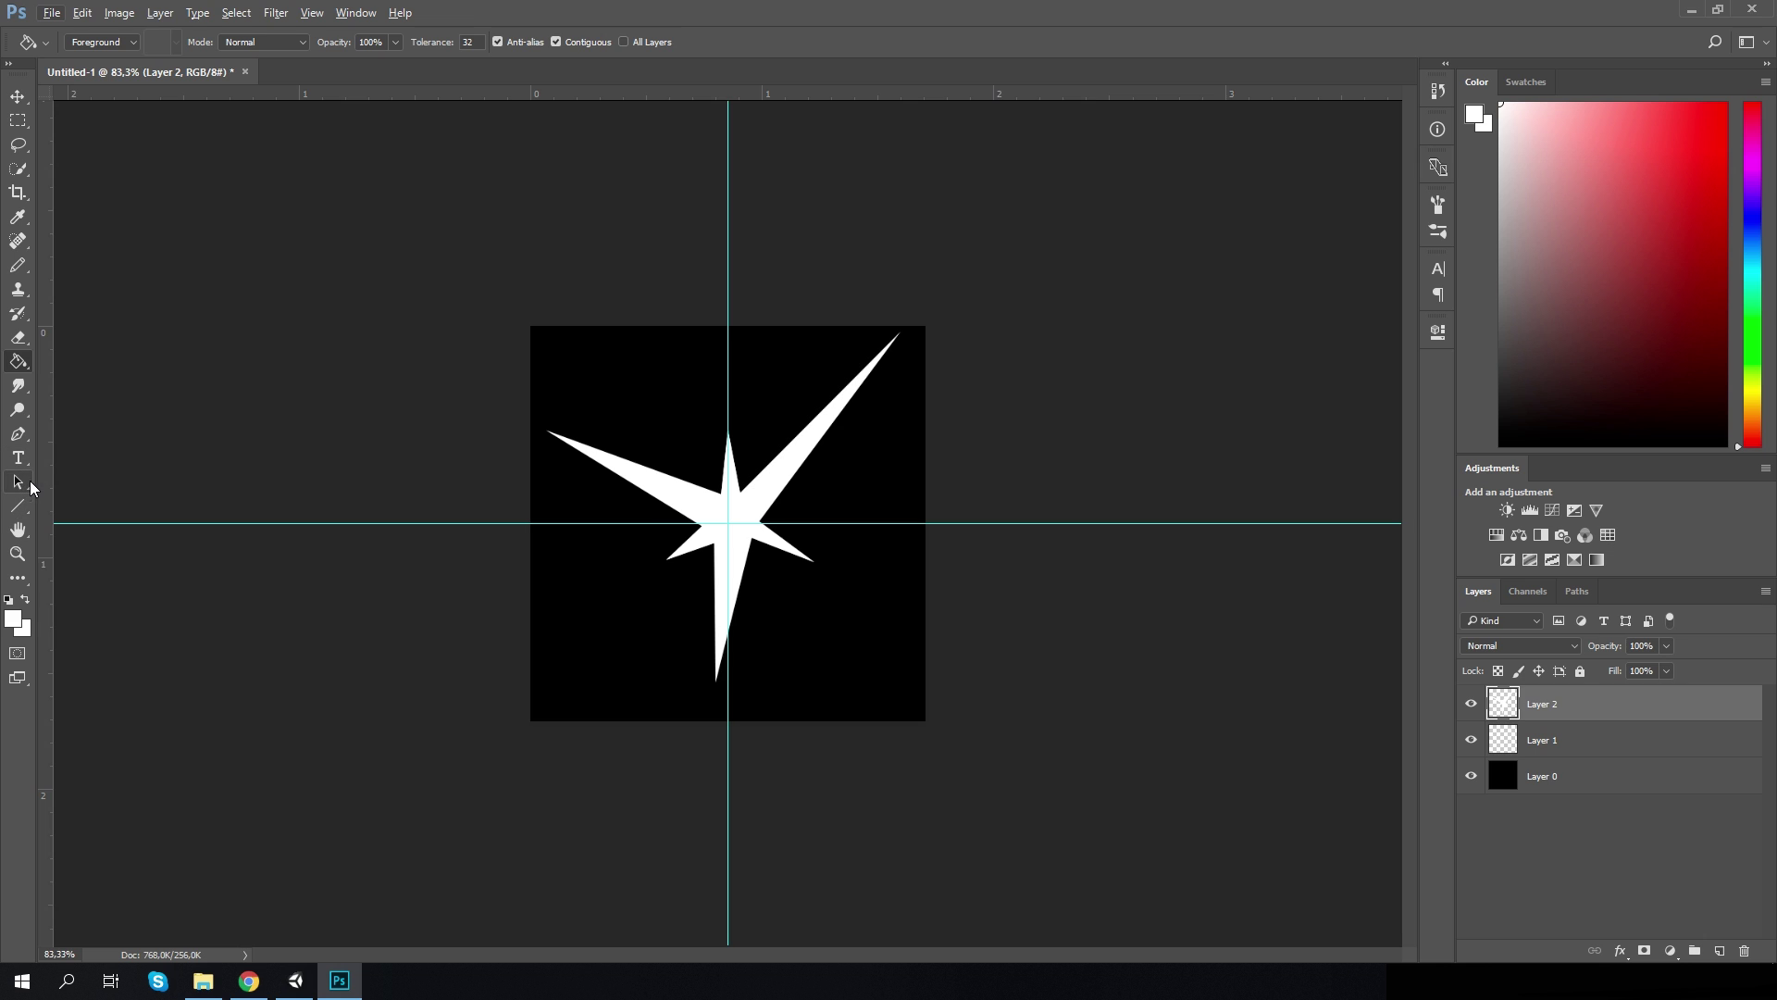
# Drag both guides off the canvas and zoom in on the star's edges
pyautogui.click(18, 95)
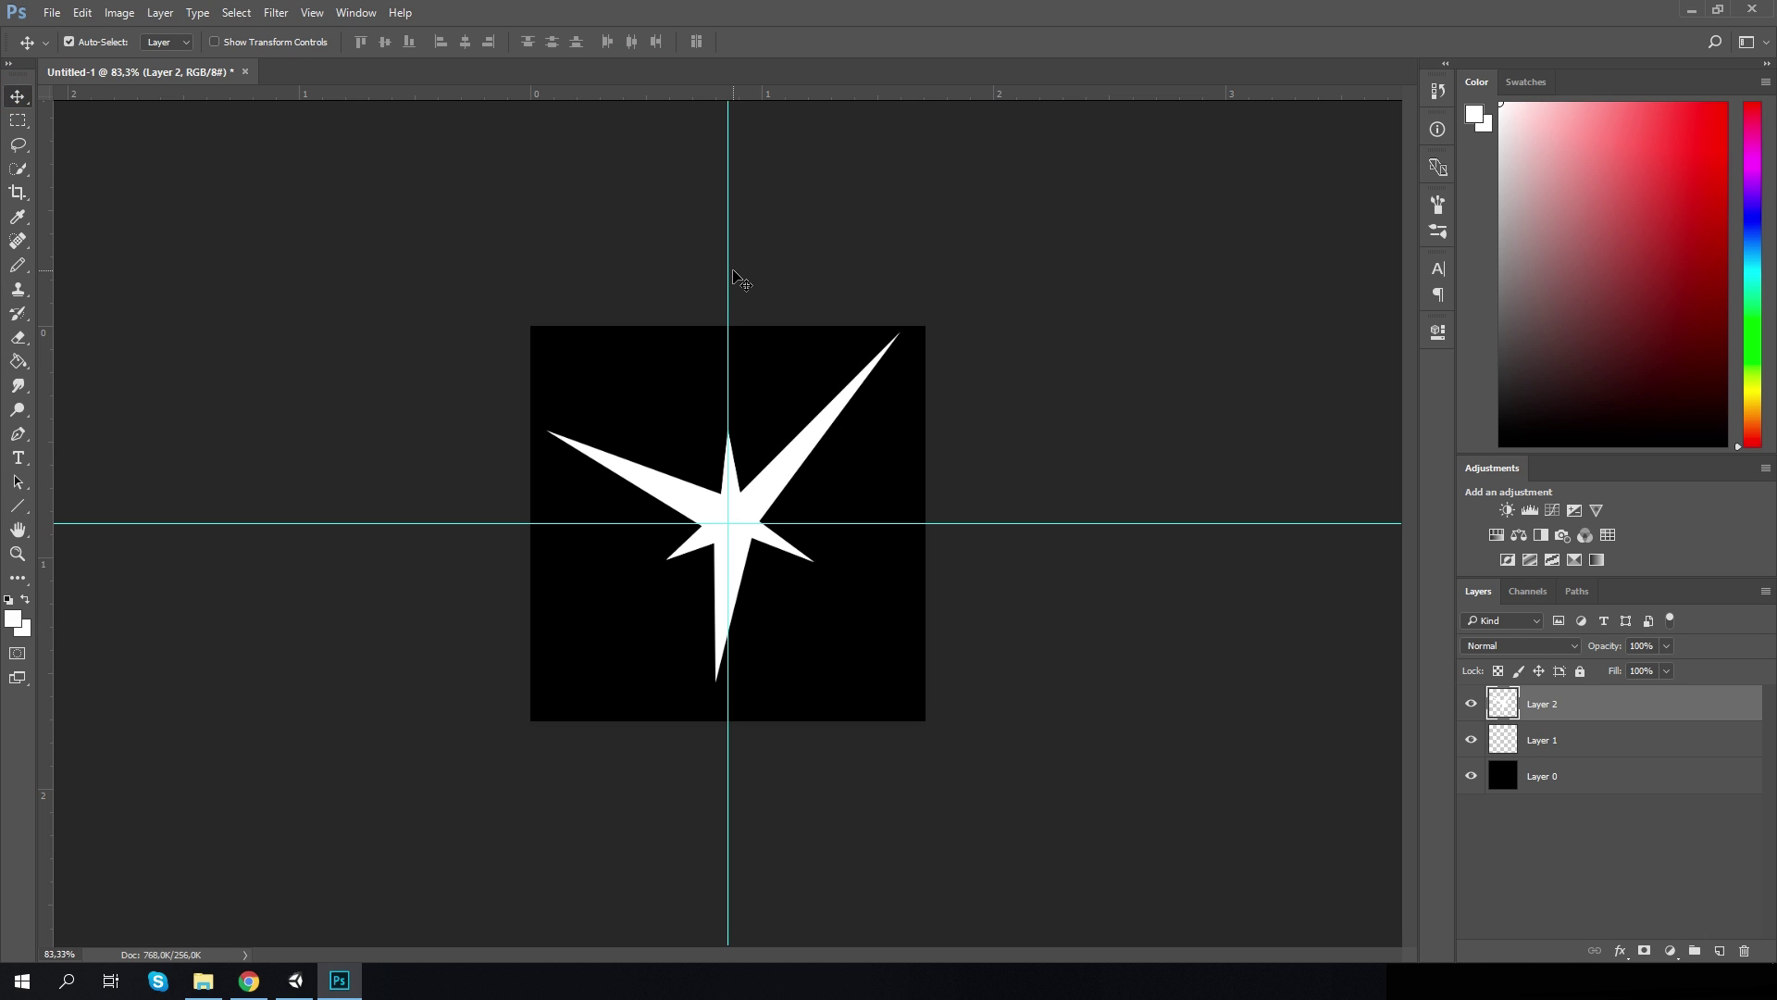
pyautogui.moveTo(729, 269); pyautogui.dragTo(44, 320)
pyautogui.moveTo(614, 521); pyautogui.dragTo(638, 90)
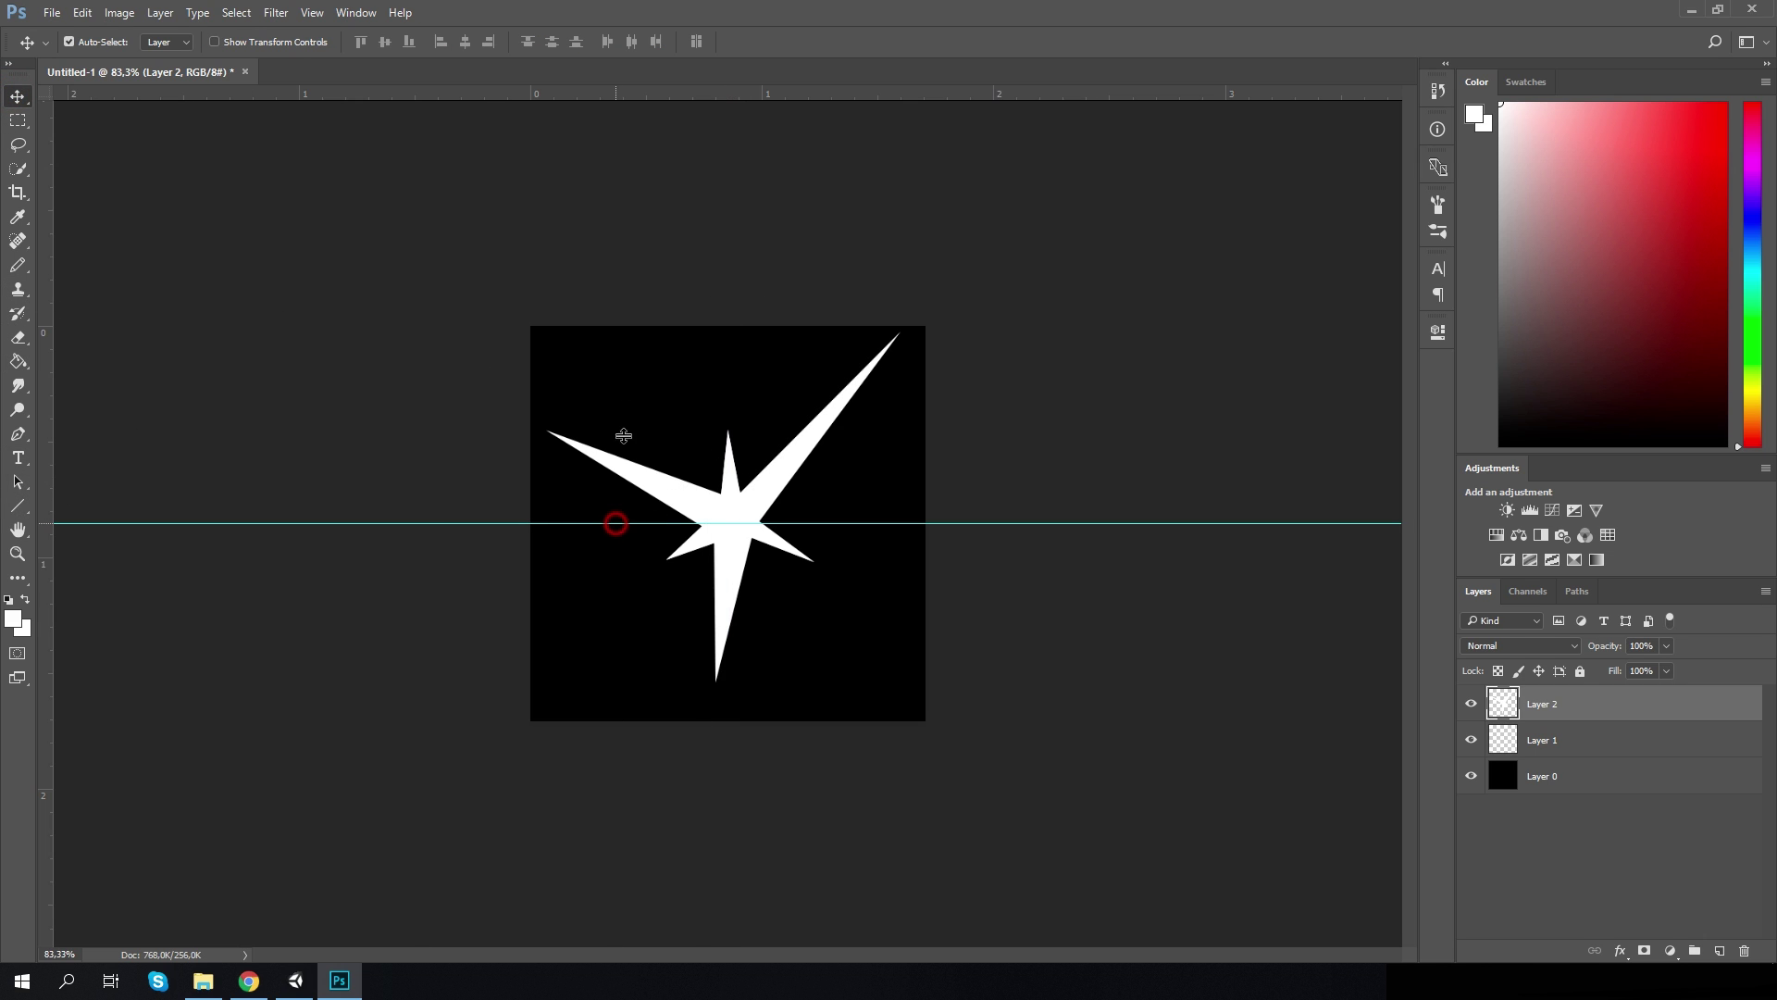
pyautogui.hotkey('ctrl', '+')
pyautogui.hotkey('ctrl', '+')
pyautogui.hotkey('ctrl', '+')
pyautogui.keyDown('alt'); pyautogui.scroll(3, 737, 581); pyautogui.keyUp('alt')
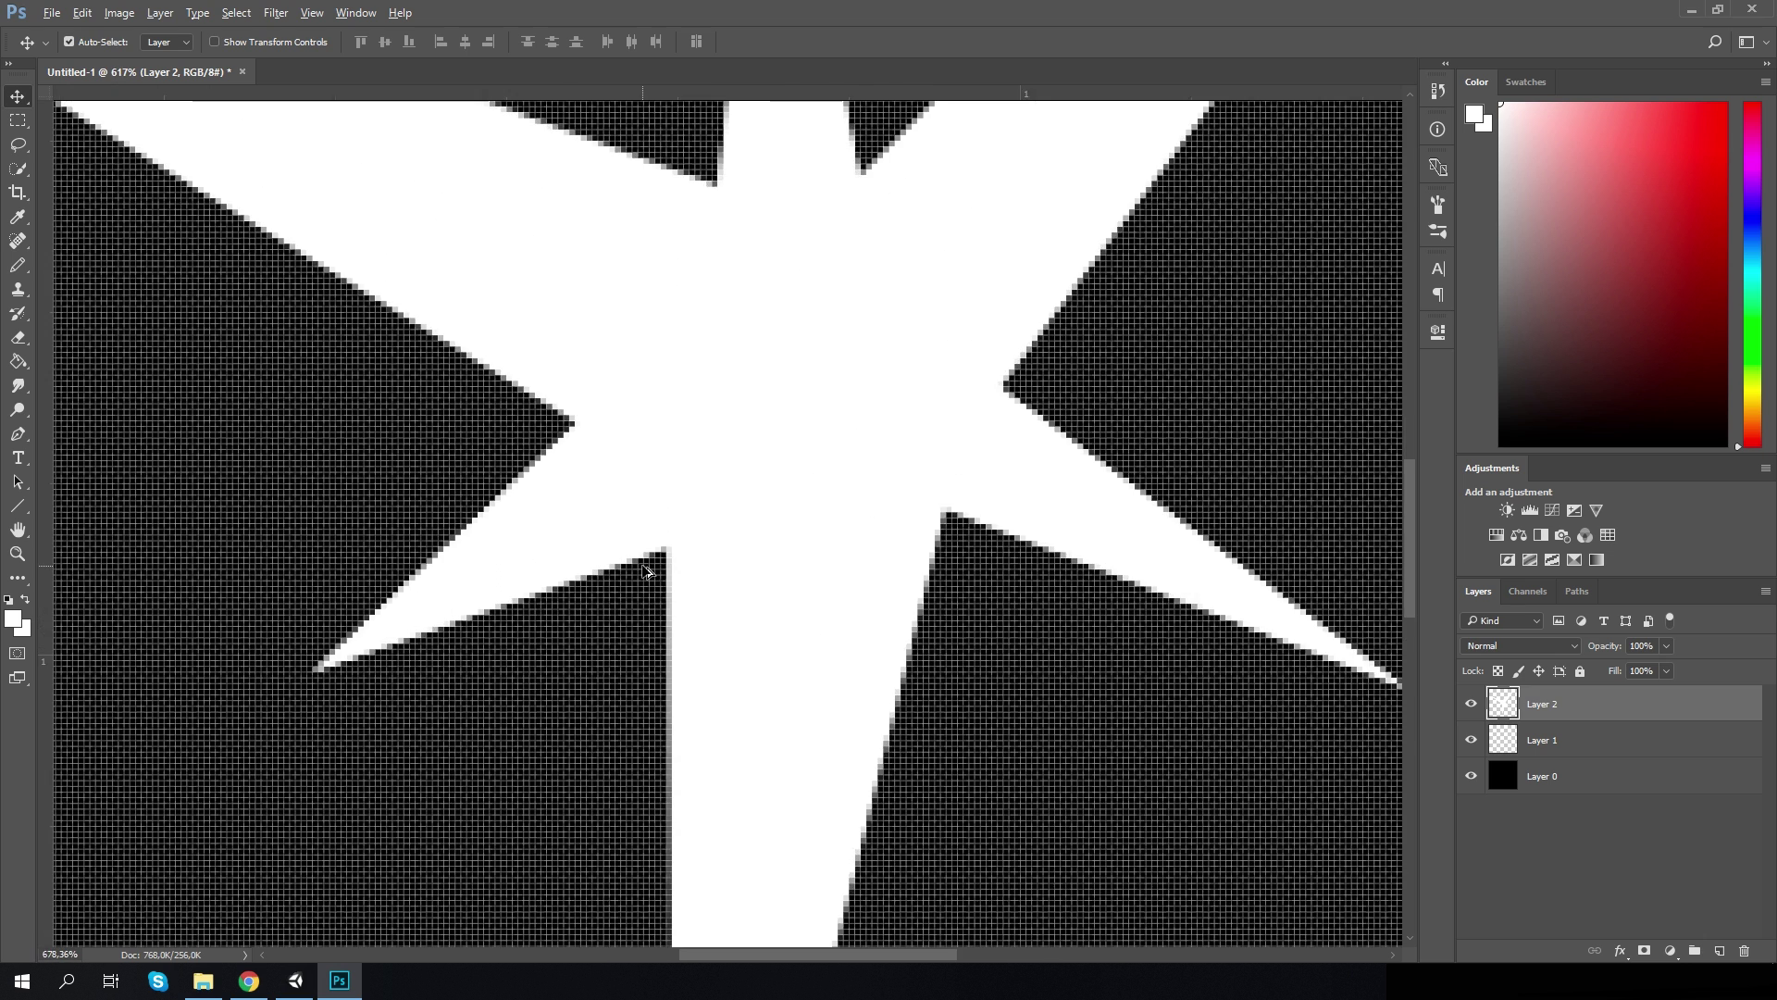
pyautogui.keyDown('alt'); pyautogui.scroll(2, 705, 515); pyautogui.keyUp('alt')
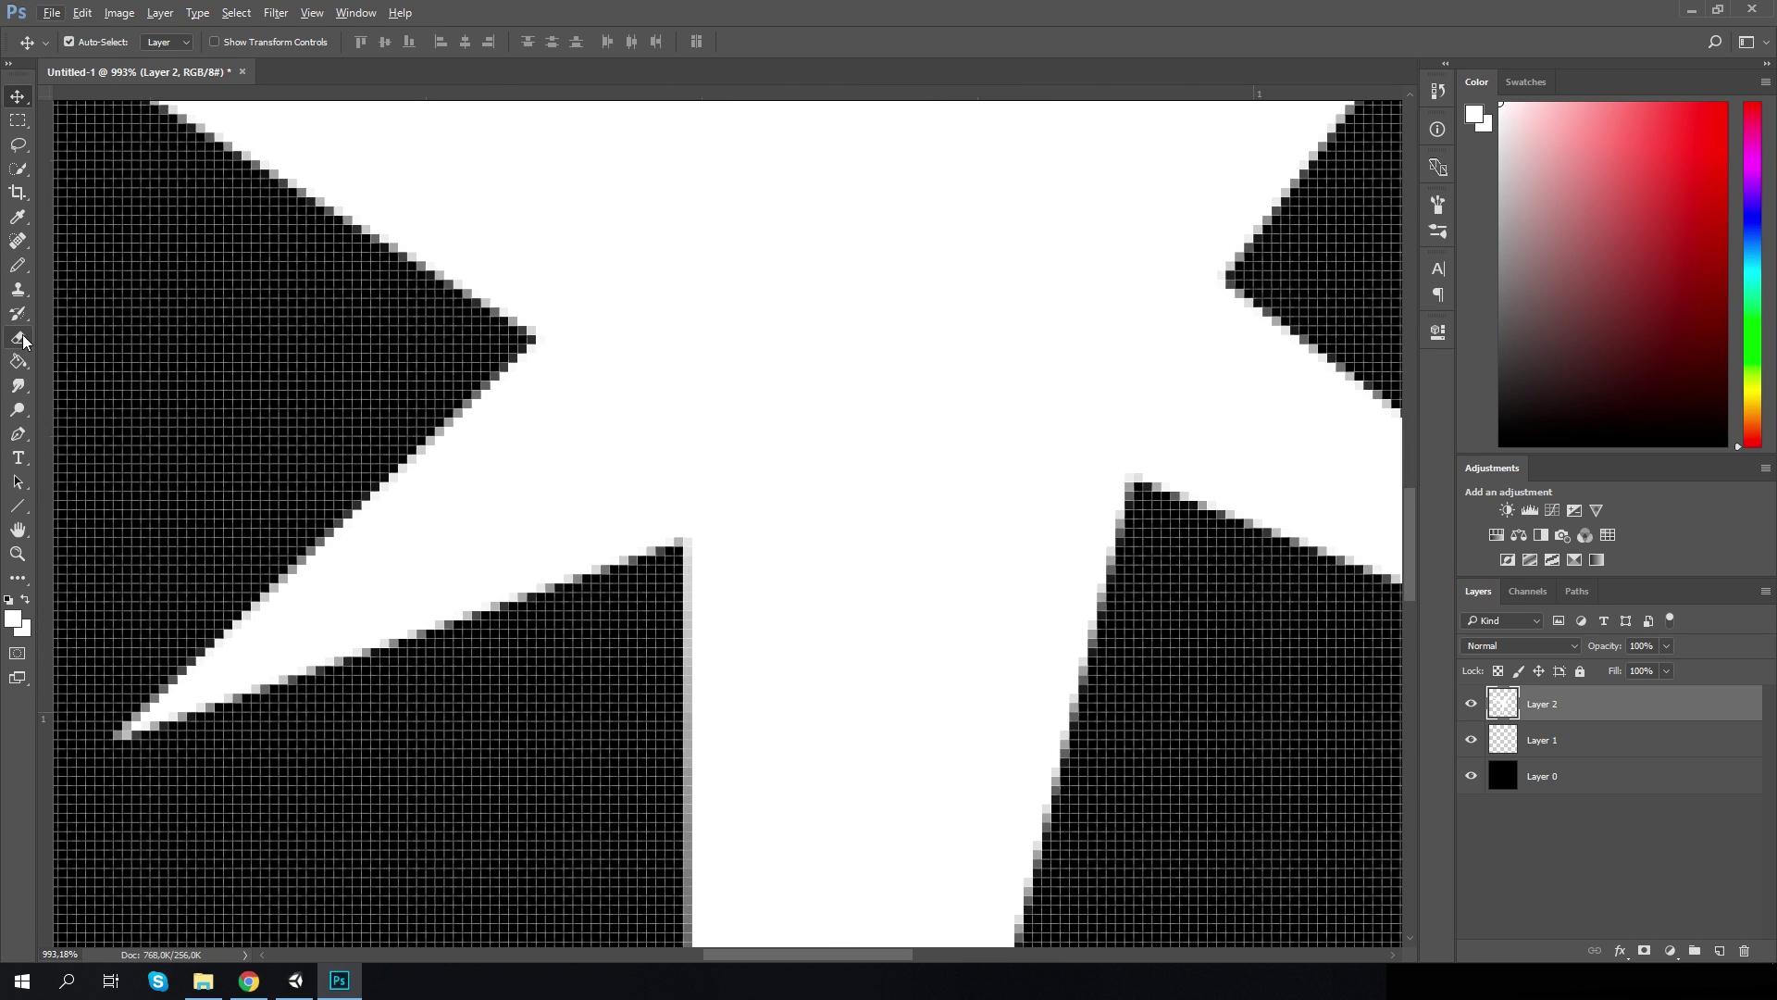
# Paint the sparkle's inner notches white with a smaller brush, then duplicate Layer 2
pyautogui.click(18, 265)
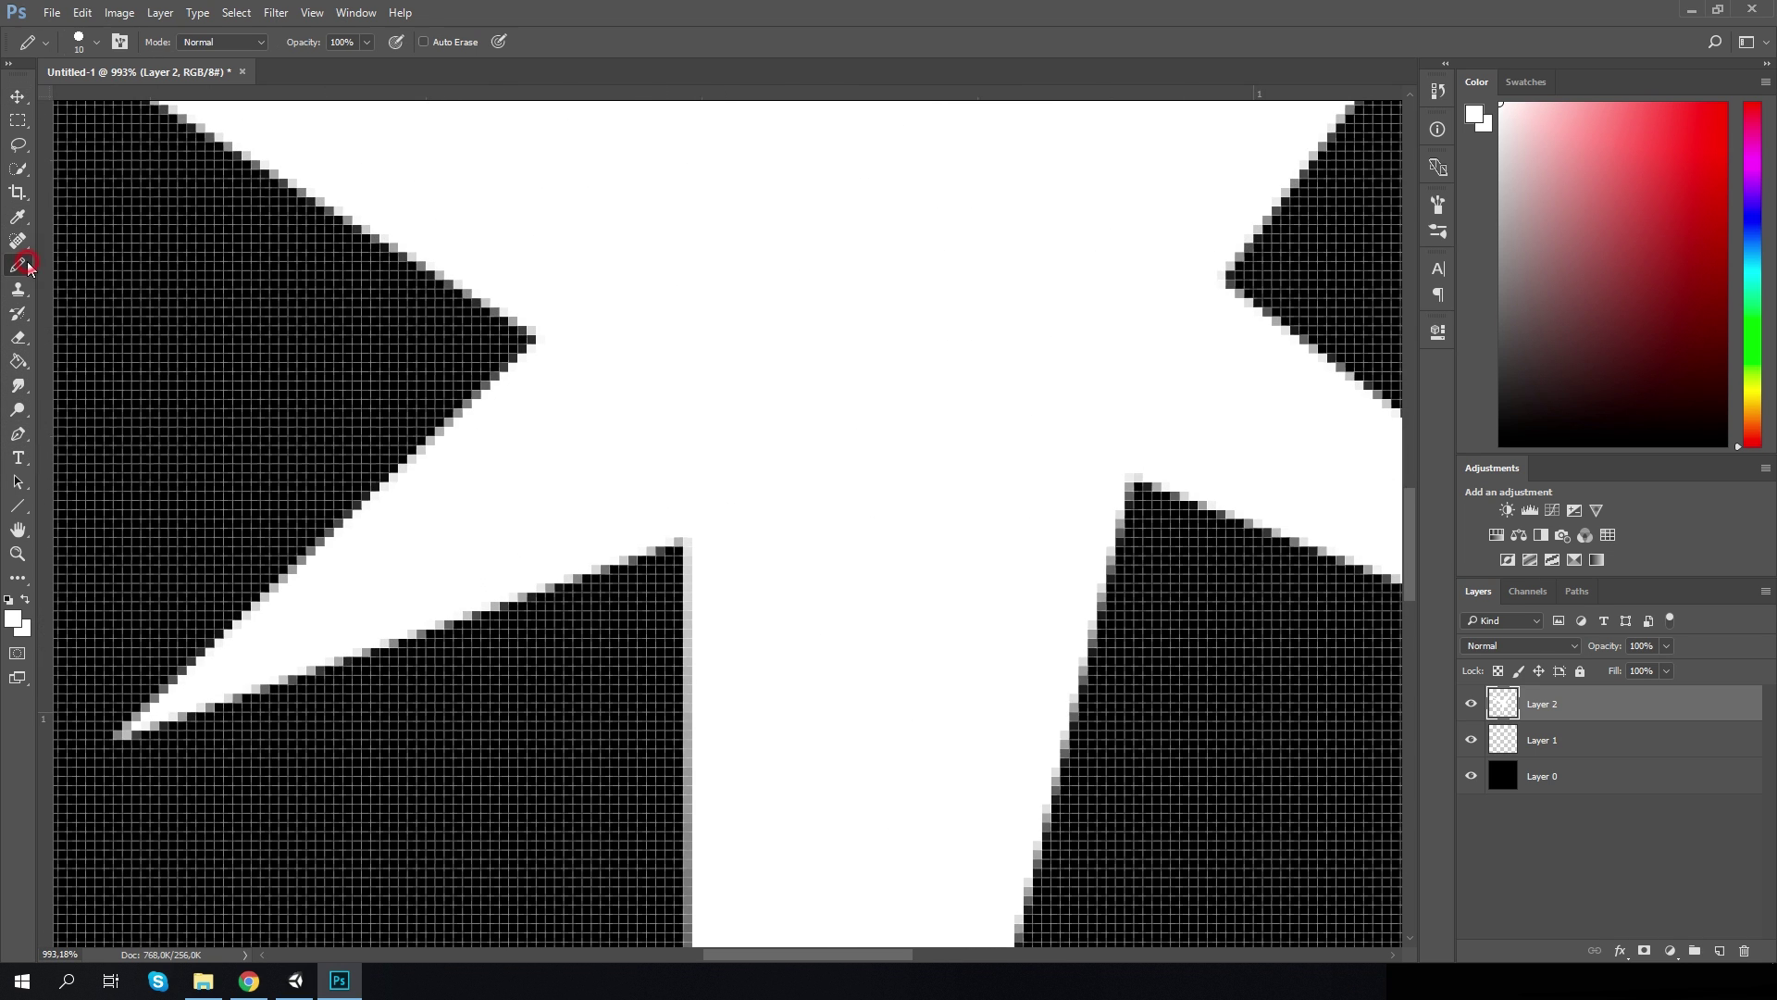
pyautogui.keyDown('alt'); pyautogui.scroll(2, 702, 494); pyautogui.keyUp('alt')
pyautogui.click(79, 39)
pyautogui.moveTo(138, 95); pyautogui.dragTo(111, 104)
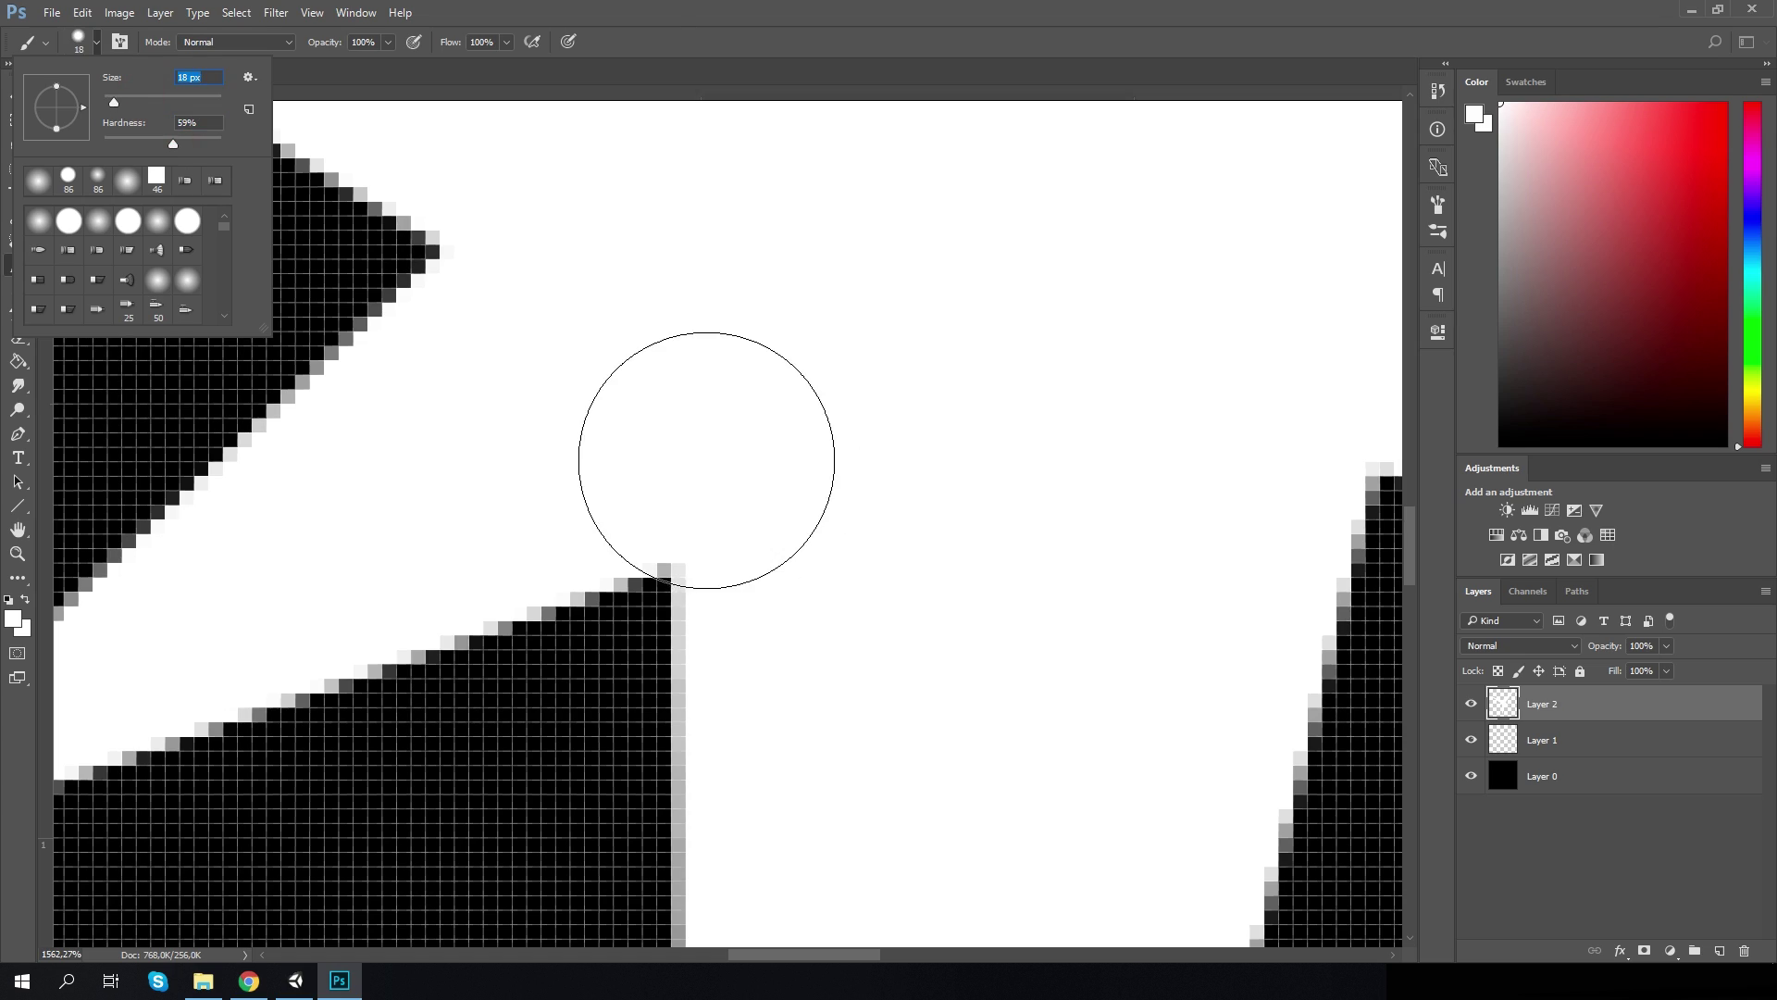
pyautogui.press('Return')
pyautogui.keyDown('alt'); pyautogui.scroll(-1, 628, 489); pyautogui.keyUp('alt')
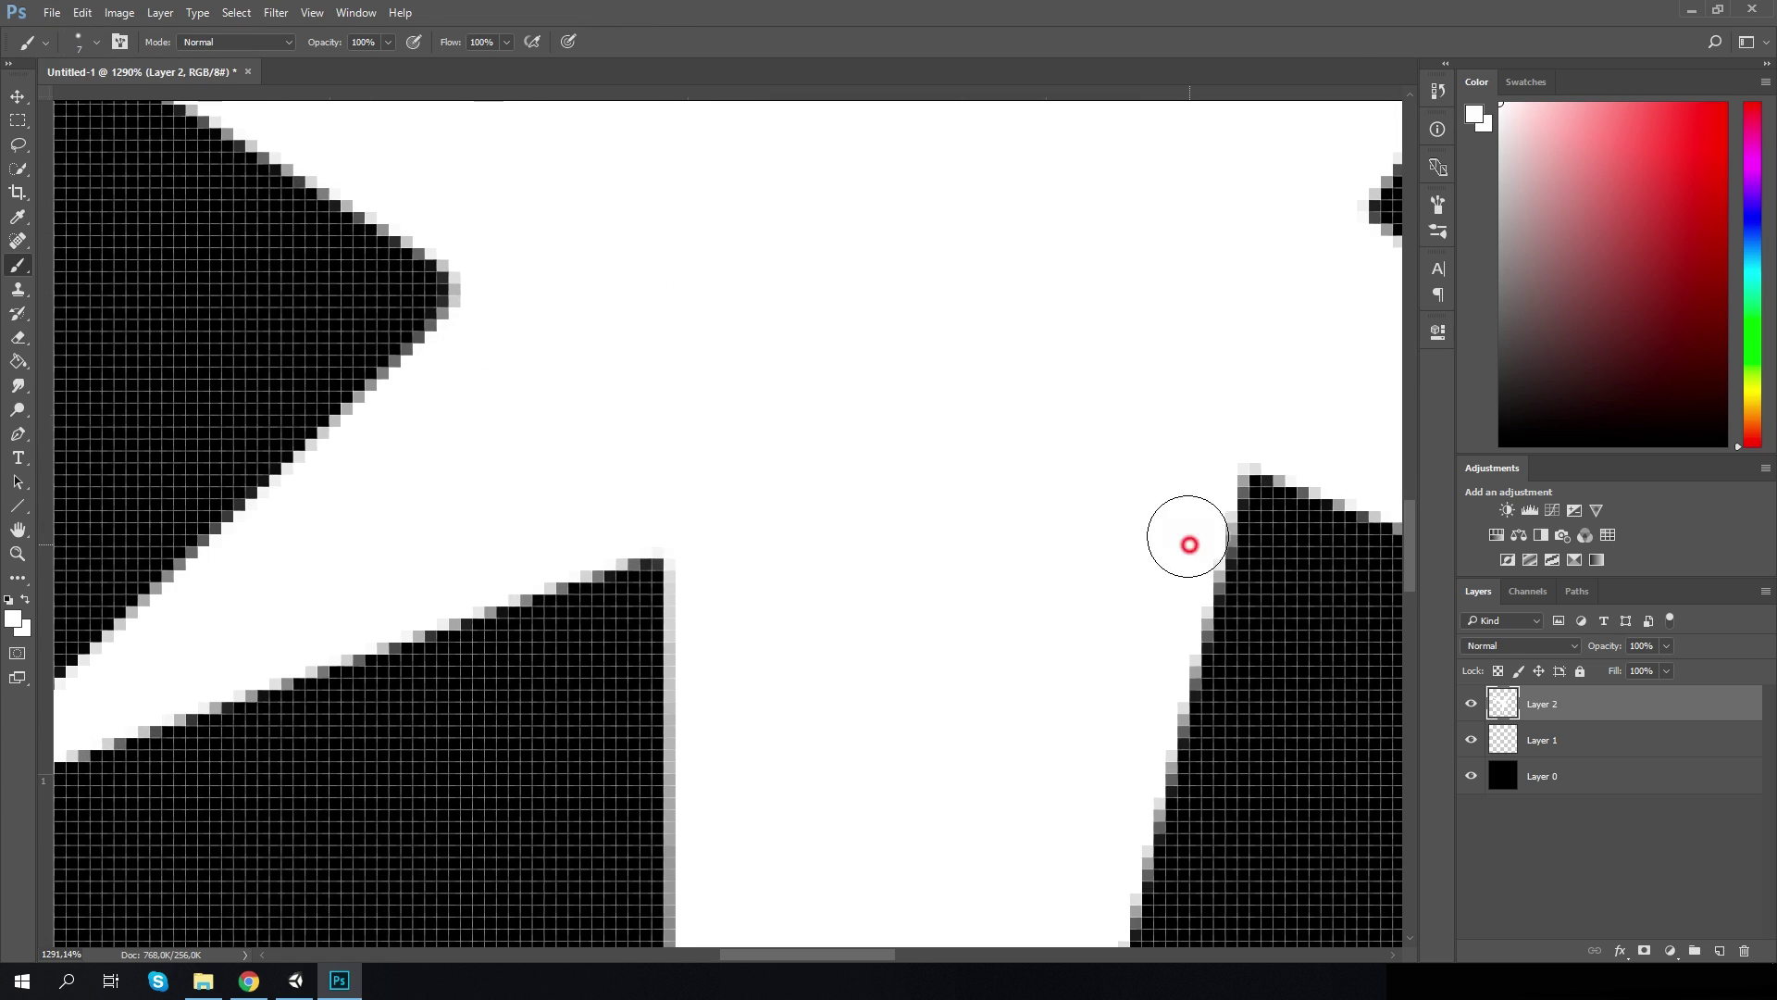
pyautogui.keyDown('alt'); pyautogui.scroll(-2, 1246, 349); pyautogui.keyUp('alt')
pyautogui.keyDown('alt'); pyautogui.scroll(-2, 1192, 199); pyautogui.keyUp('alt')
pyautogui.keyDown('alt'); pyautogui.scroll(2, 1119, 349); pyautogui.keyUp('alt')
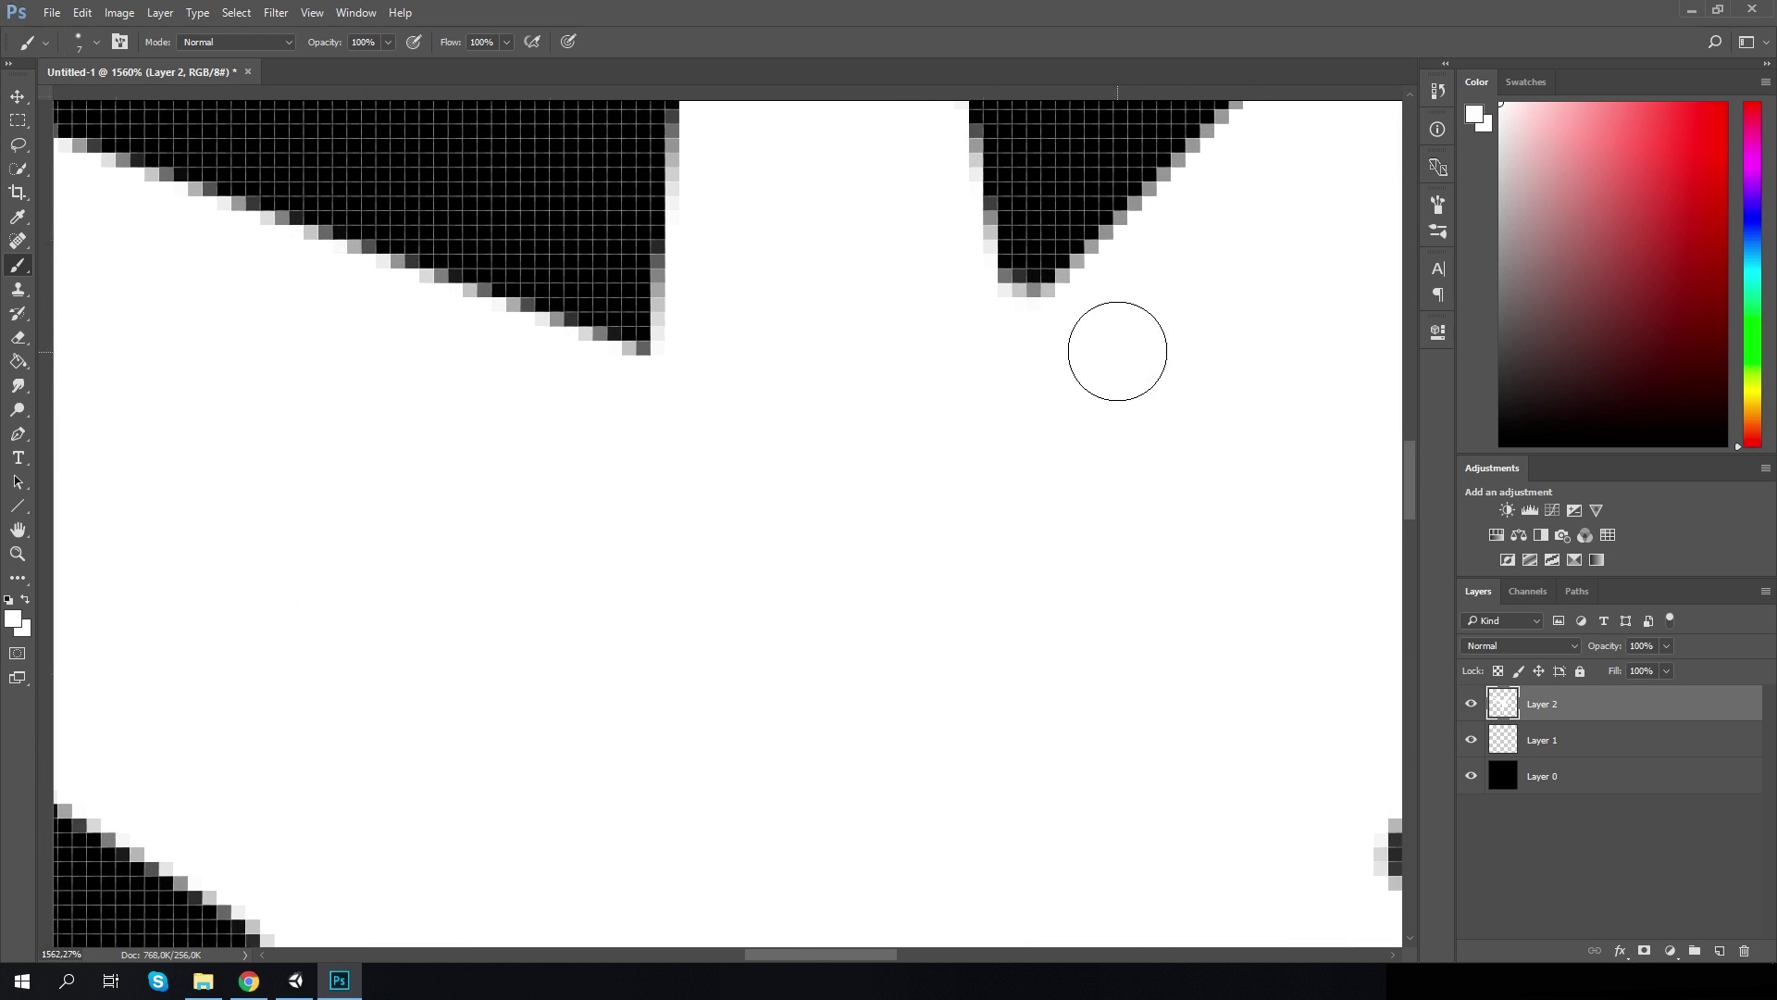
pyautogui.keyDown('alt'); pyautogui.scroll(-5, 809, 500); pyautogui.keyUp('alt')
pyautogui.hotkey('ctrl', 'j')
pyautogui.click(312, 12)
# Apply a Gaussian Blur with a radius of about 4 pixels to Layer 2 copy
pyautogui.moveTo(276, 12)
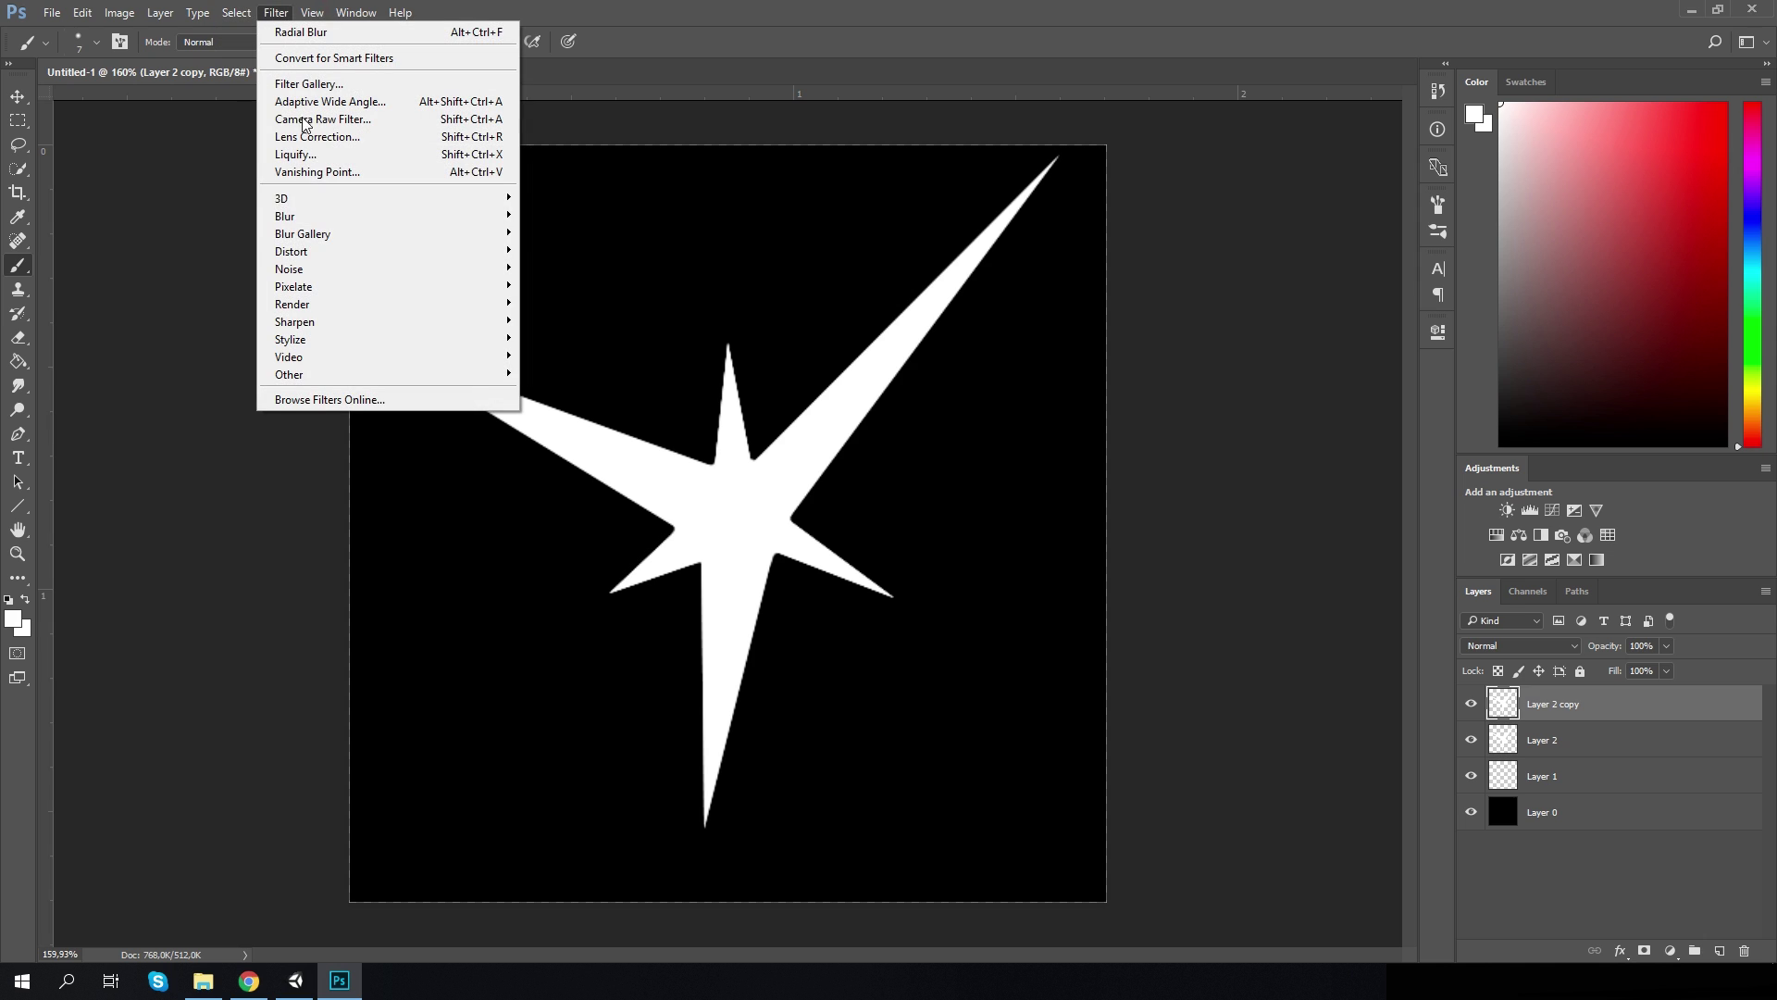
pyautogui.moveTo(482, 216)
pyautogui.click(568, 286)
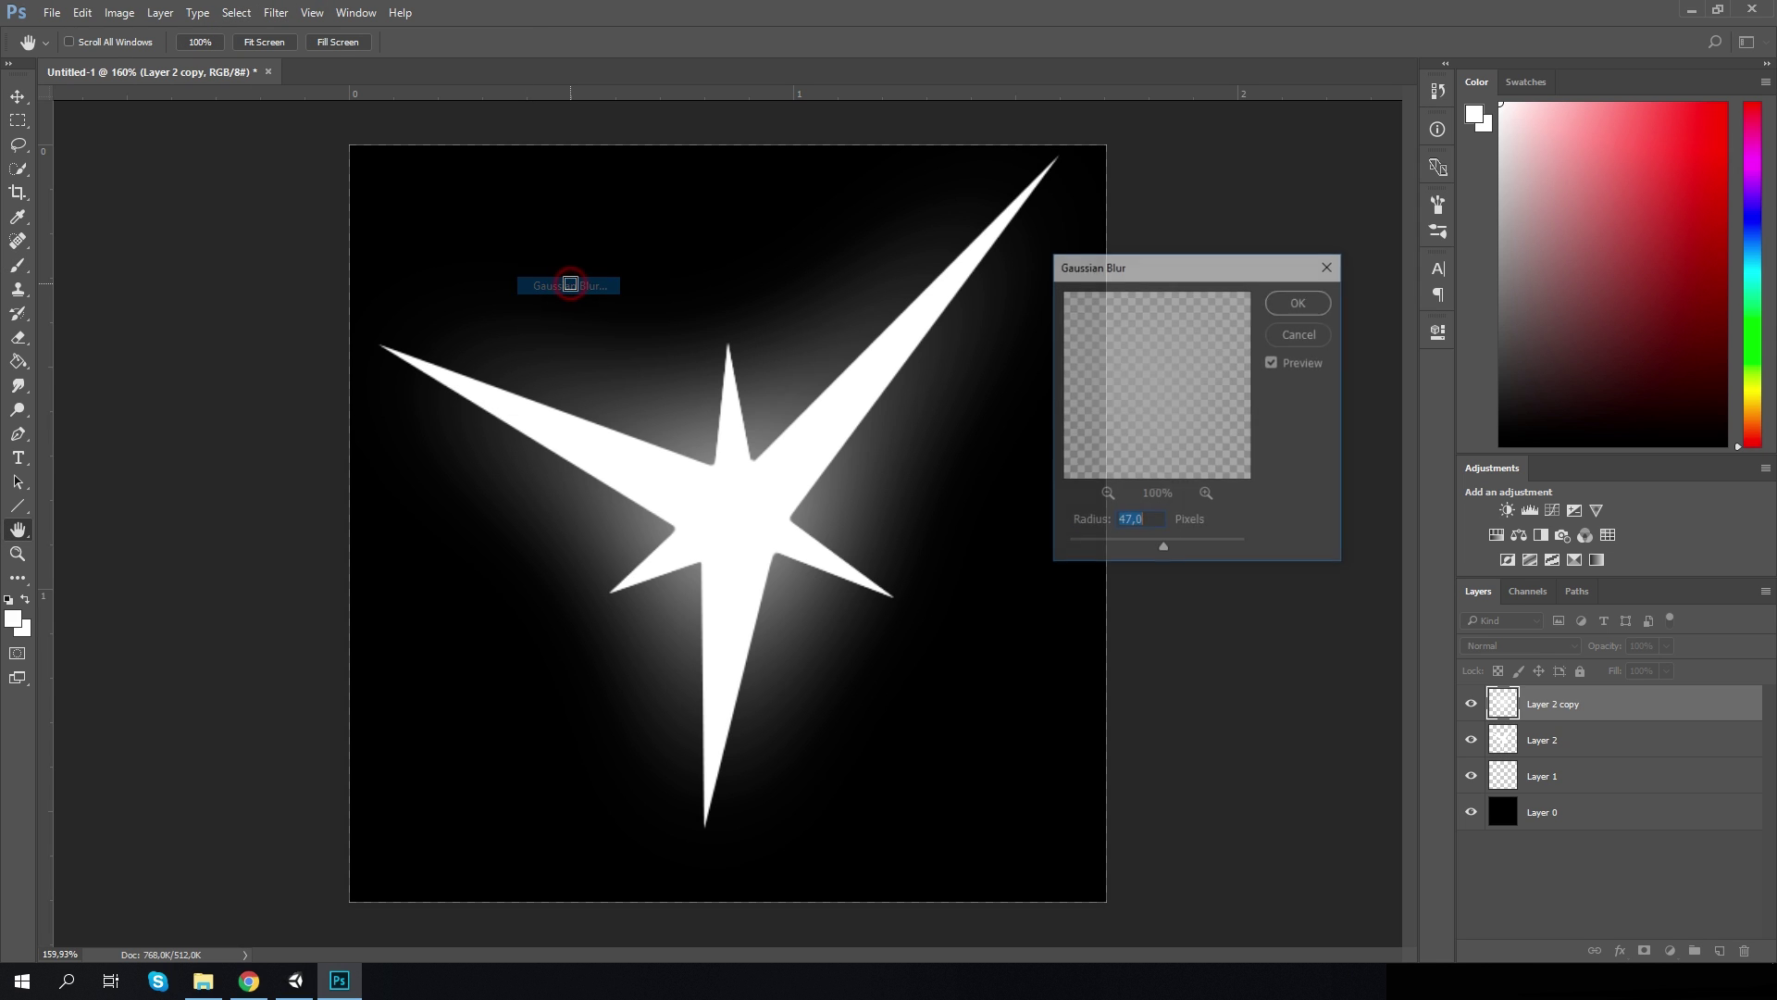
pyautogui.moveTo(1098, 548); pyautogui.dragTo(1094, 553)
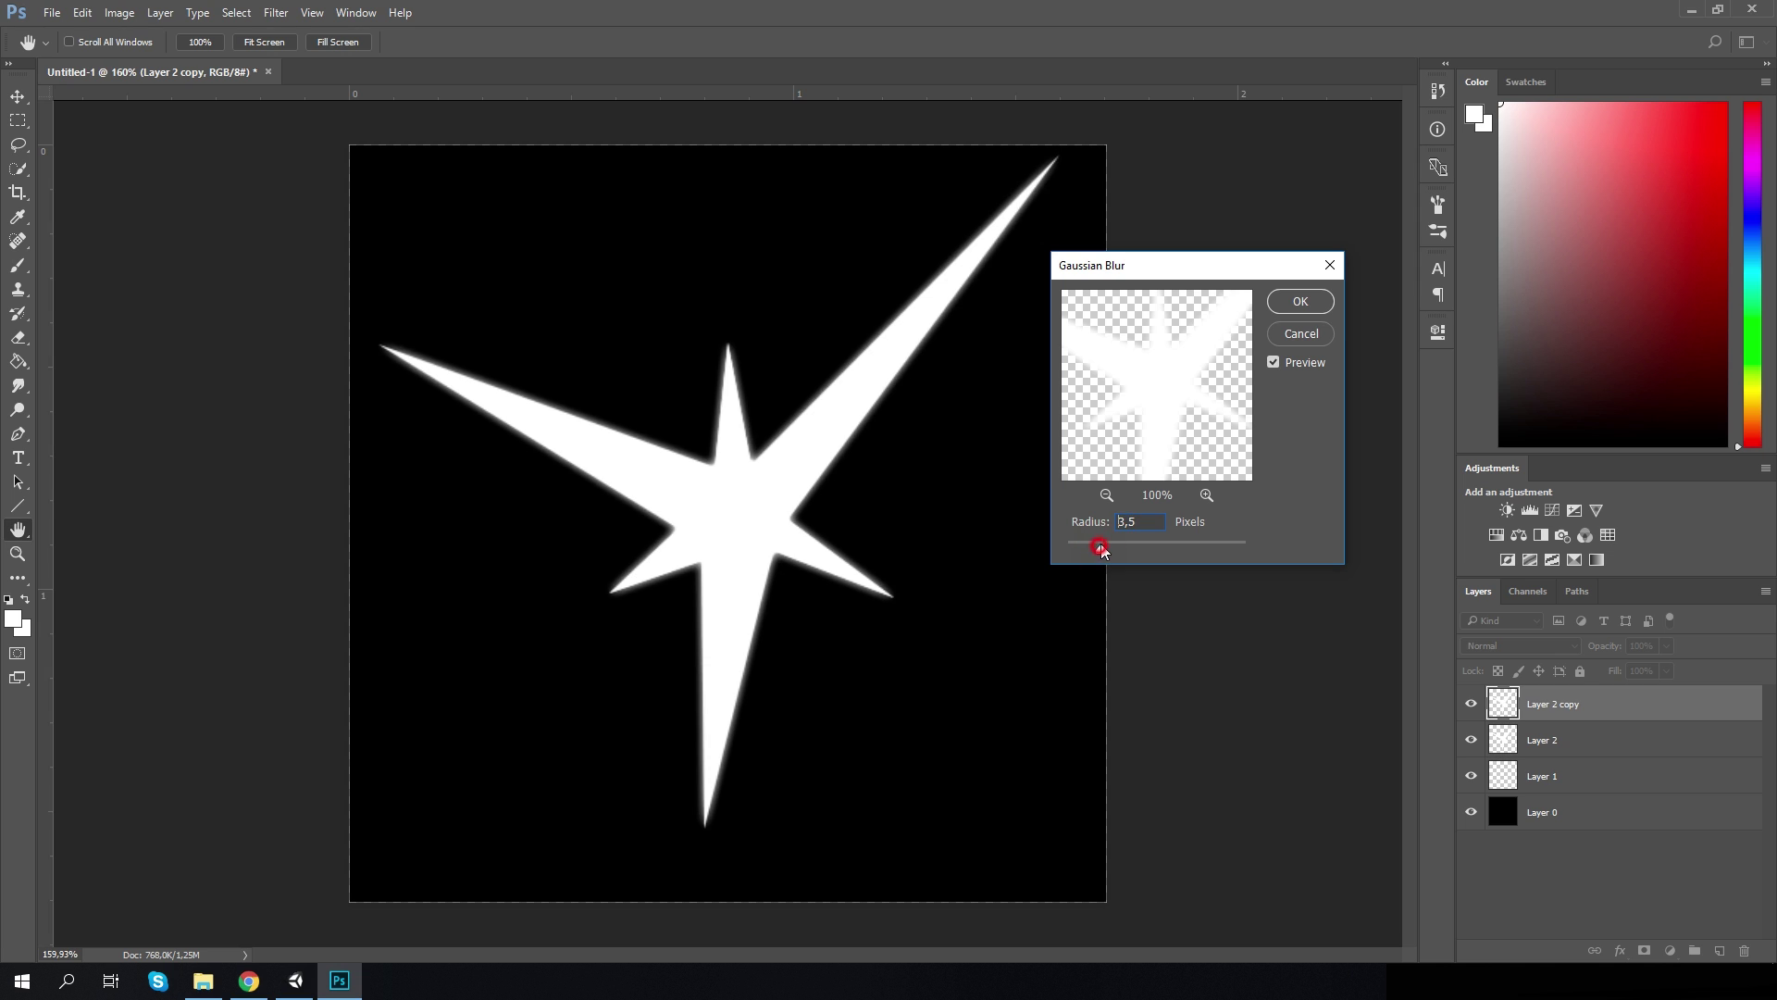
pyautogui.moveTo(1102, 548); pyautogui.dragTo(1114, 548)
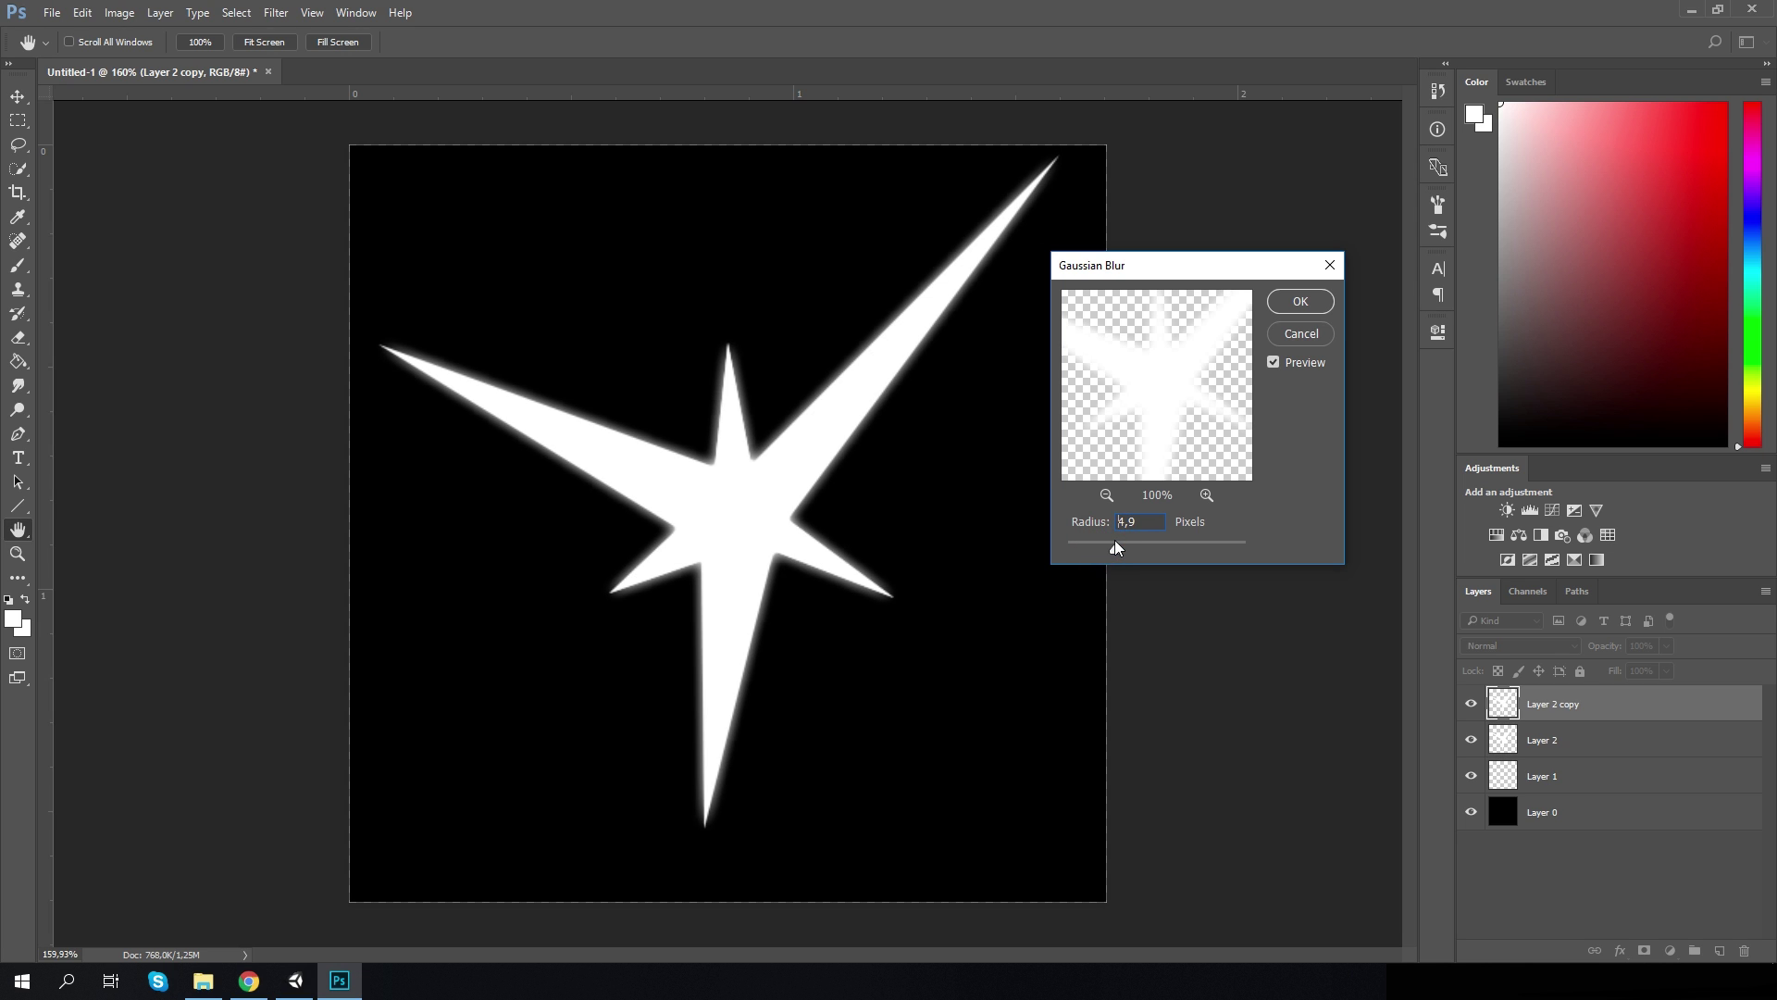
pyautogui.click(1299, 302)
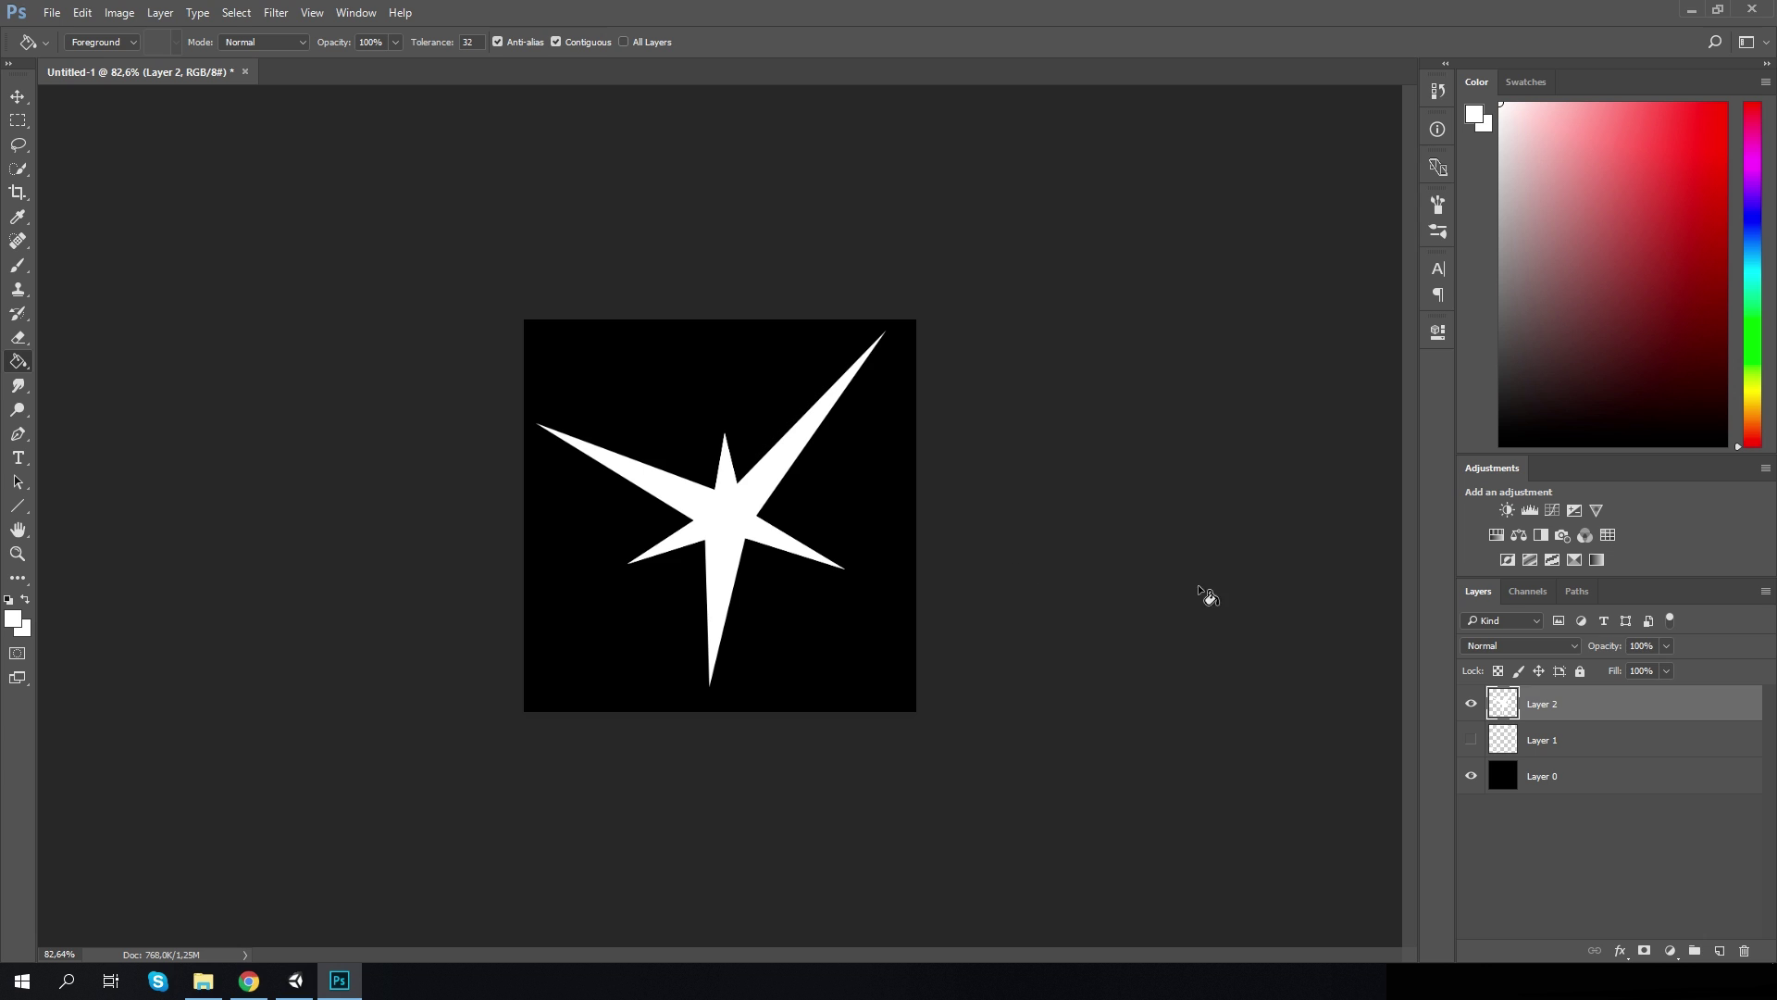
# Hide Layer 2 and sketch a white zigzag star on new Layer 3 with a 10 px pencil
pyautogui.click(1471, 703)
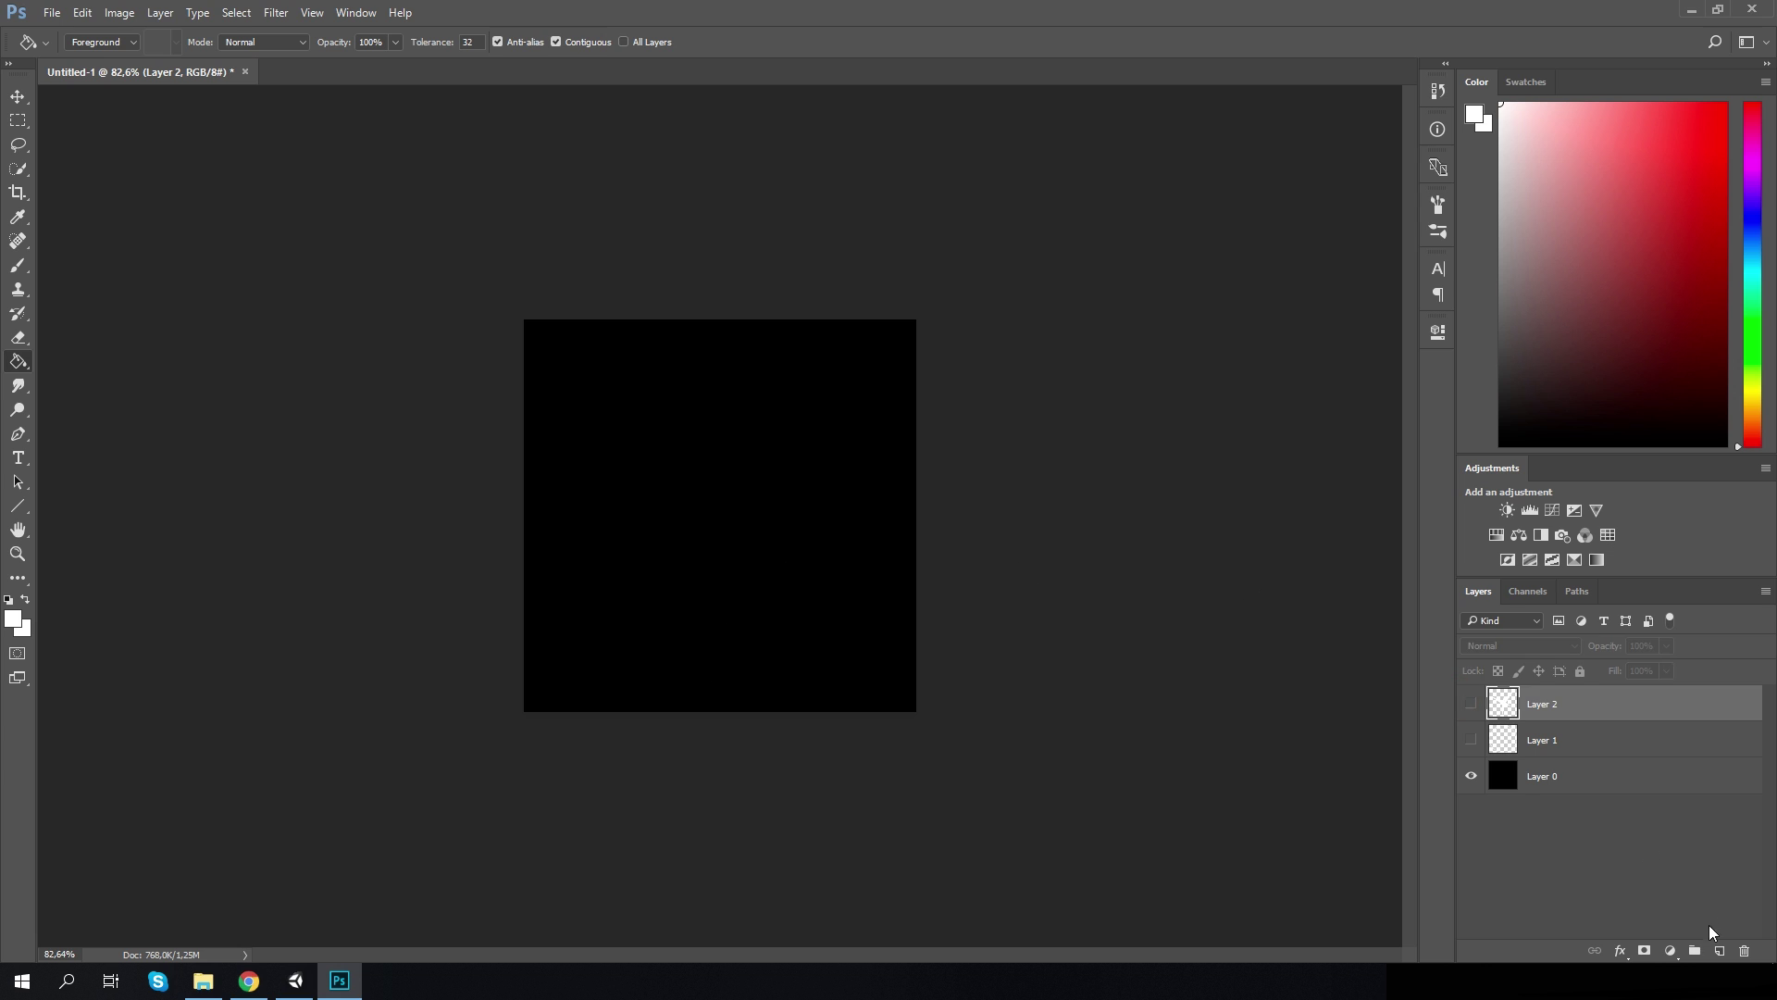
pyautogui.click(1720, 950)
pyautogui.keyDown('alt'); pyautogui.scroll(6, 460, 598); pyautogui.keyUp('alt')
pyautogui.click(18, 269)
pyautogui.click(95, 282)
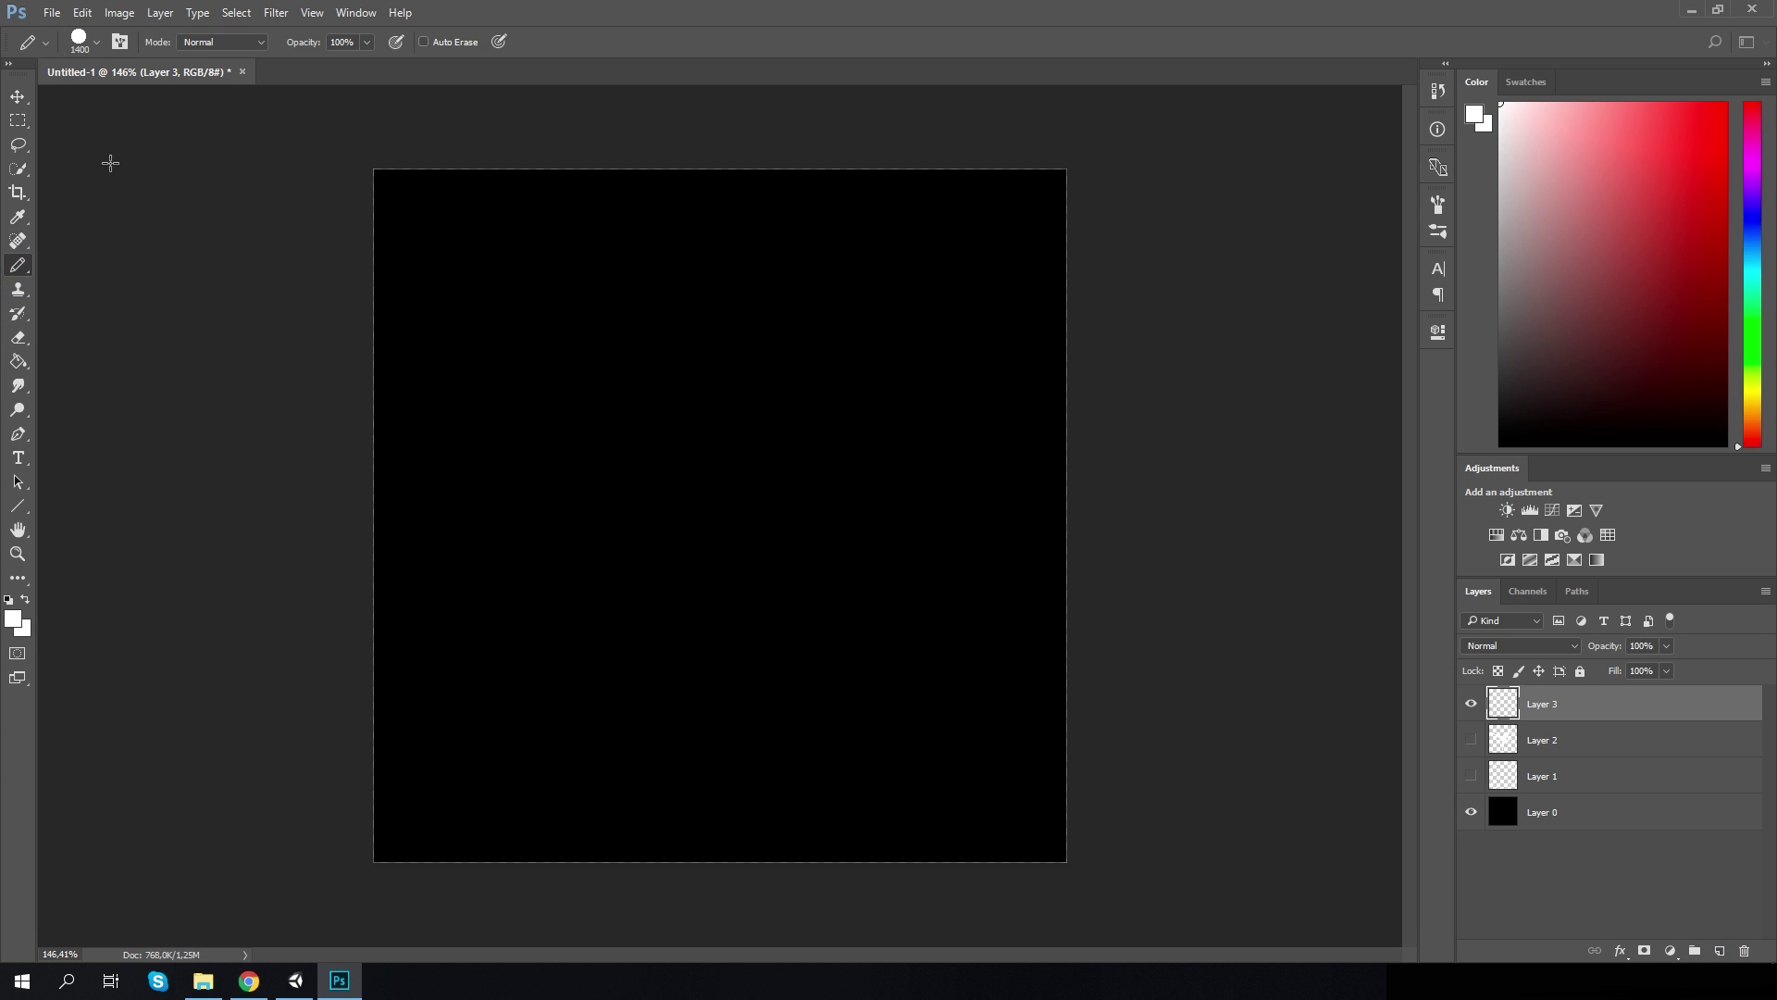
pyautogui.press('[')
pyautogui.press('[')
pyautogui.press('[')
pyautogui.moveTo(681, 443)
pyautogui.mouseDown()
pyautogui.moveTo(793, 566)
pyautogui.moveTo(735, 597)
pyautogui.mouseUp()
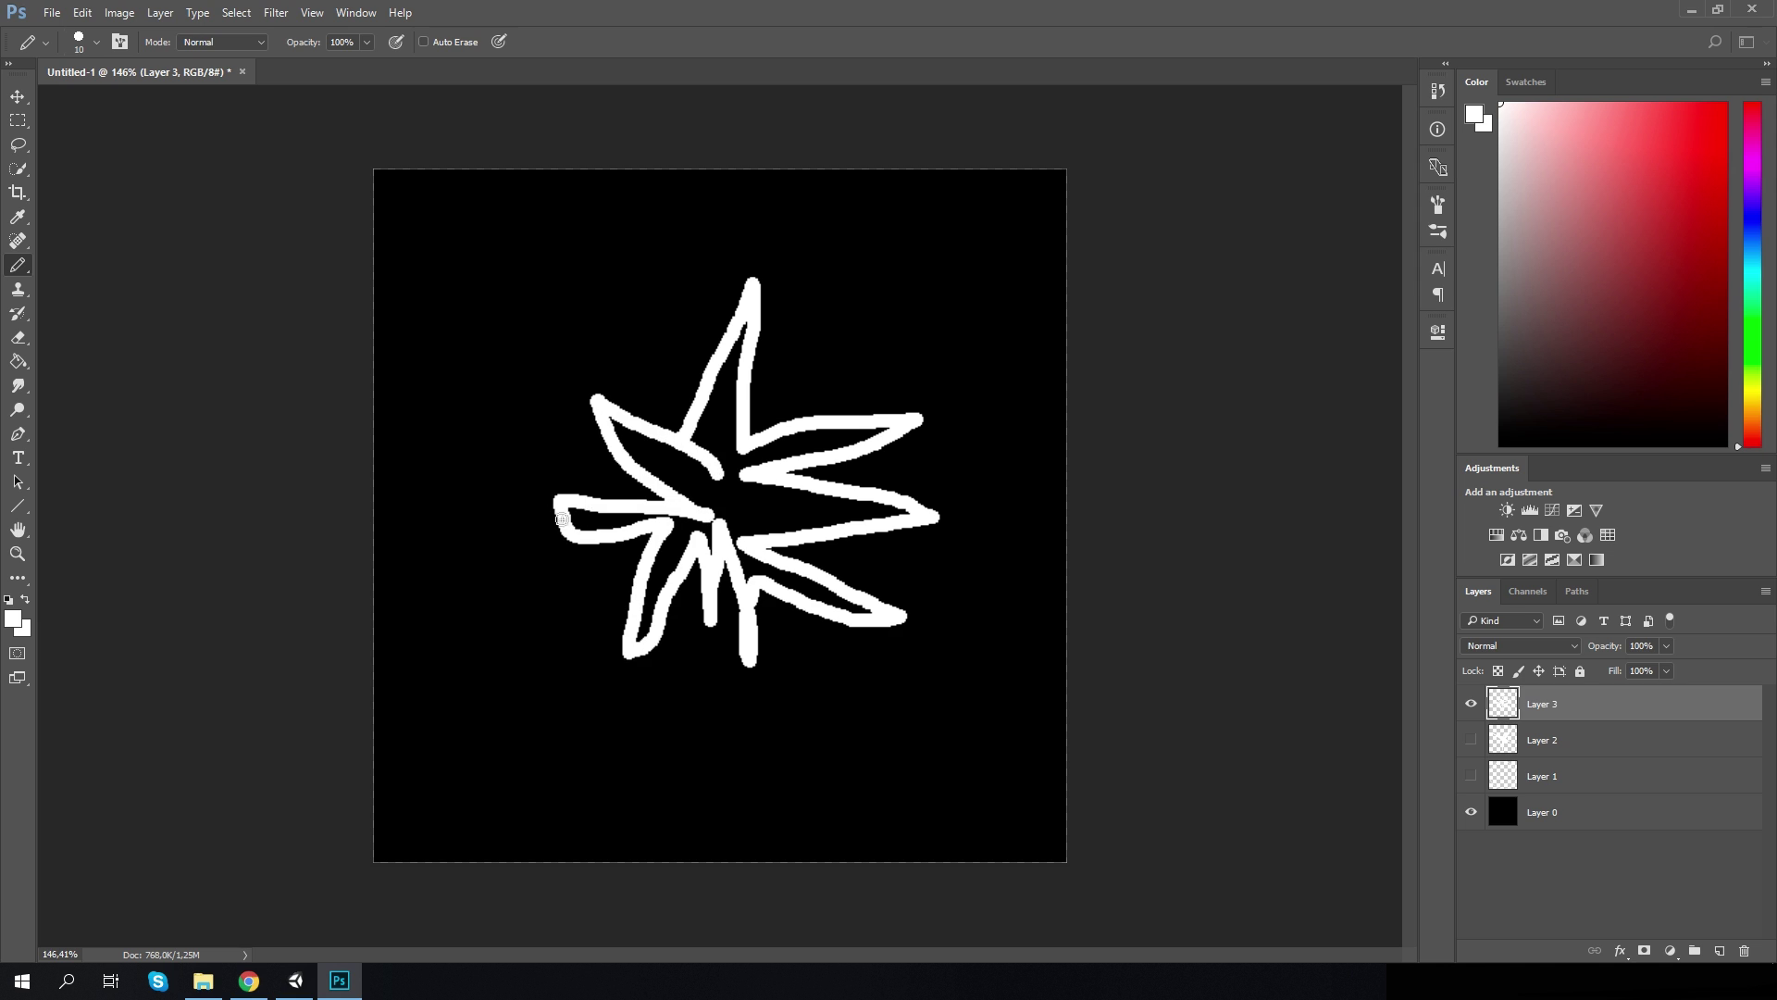
pyautogui.keyDown('alt'); pyautogui.scroll(-5, 735, 597); pyautogui.keyUp('alt')
pyautogui.moveTo(678, 544)
pyautogui.mouseDown()
pyautogui.moveTo(668, 623)
pyautogui.moveTo(669, 567)
pyautogui.mouseUp()
# Radial-blur the star into rays, shrink it, and reapply the radial blur
pyautogui.click(312, 12)
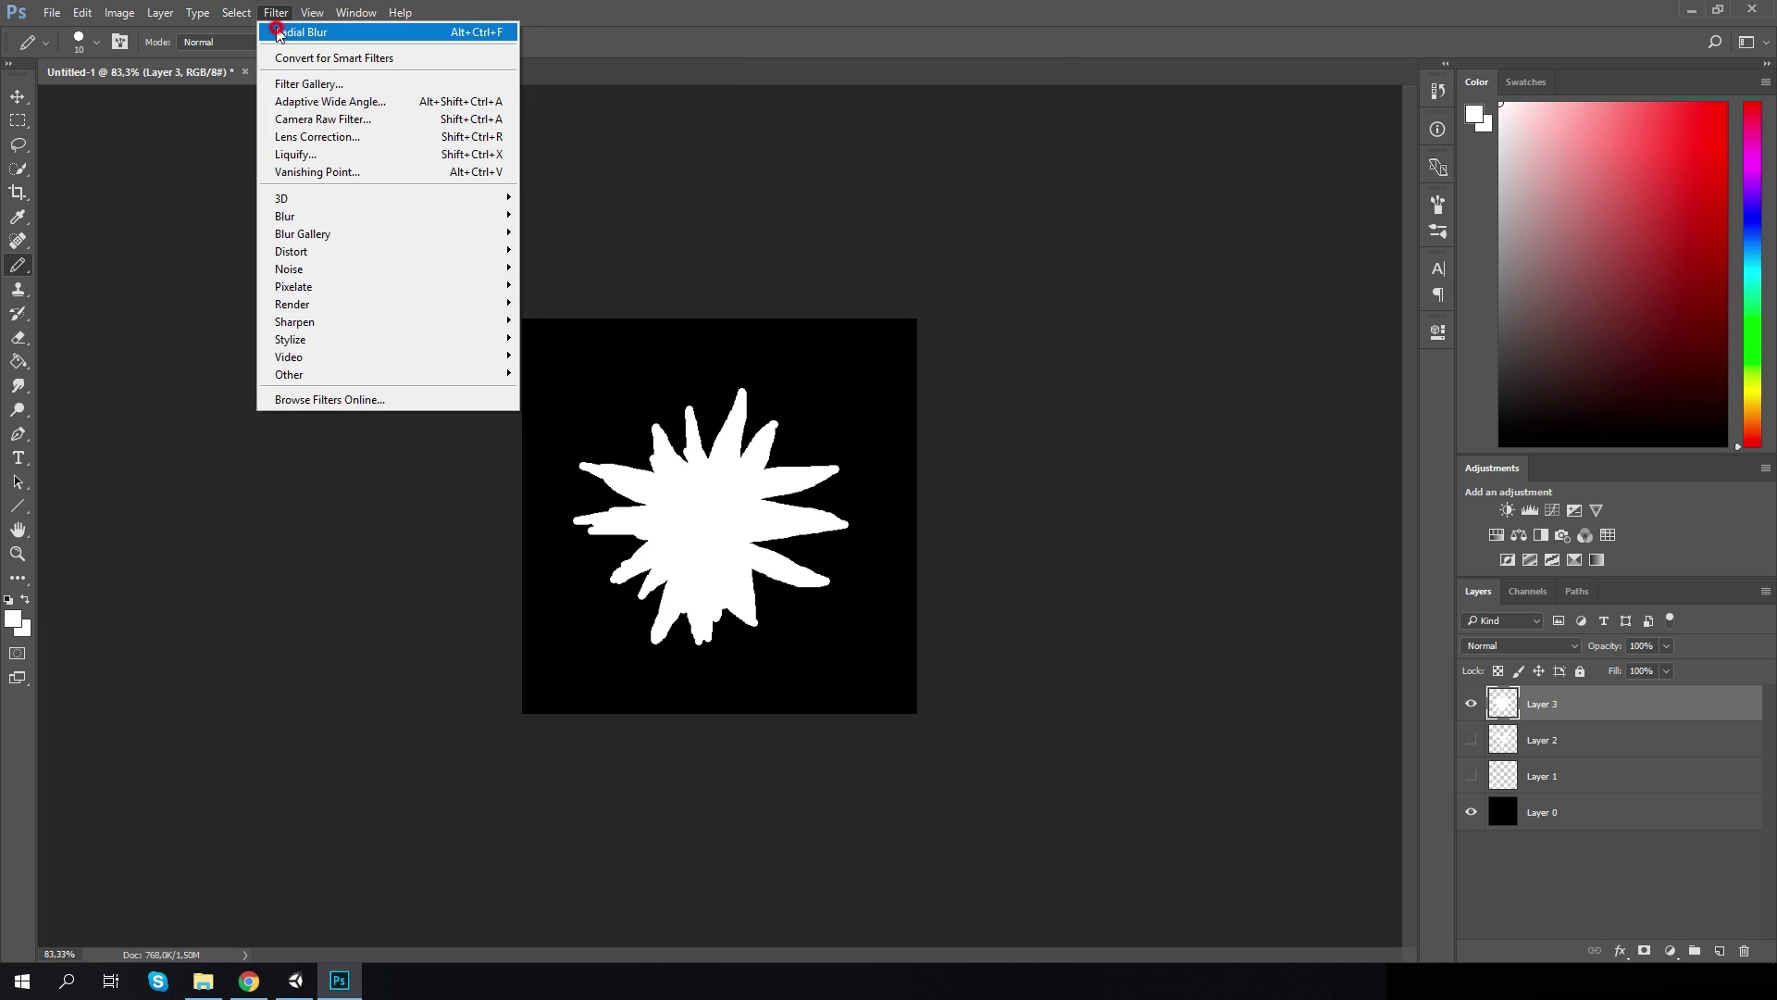
pyautogui.click(305, 29)
pyautogui.hotkey('ctrl', 't')
pyautogui.keyDown('alt'); pyautogui.keyDown('shift'); pyautogui.moveTo(916, 713); pyautogui.dragTo(864, 663); pyautogui.keyUp('shift'); pyautogui.keyUp('alt')
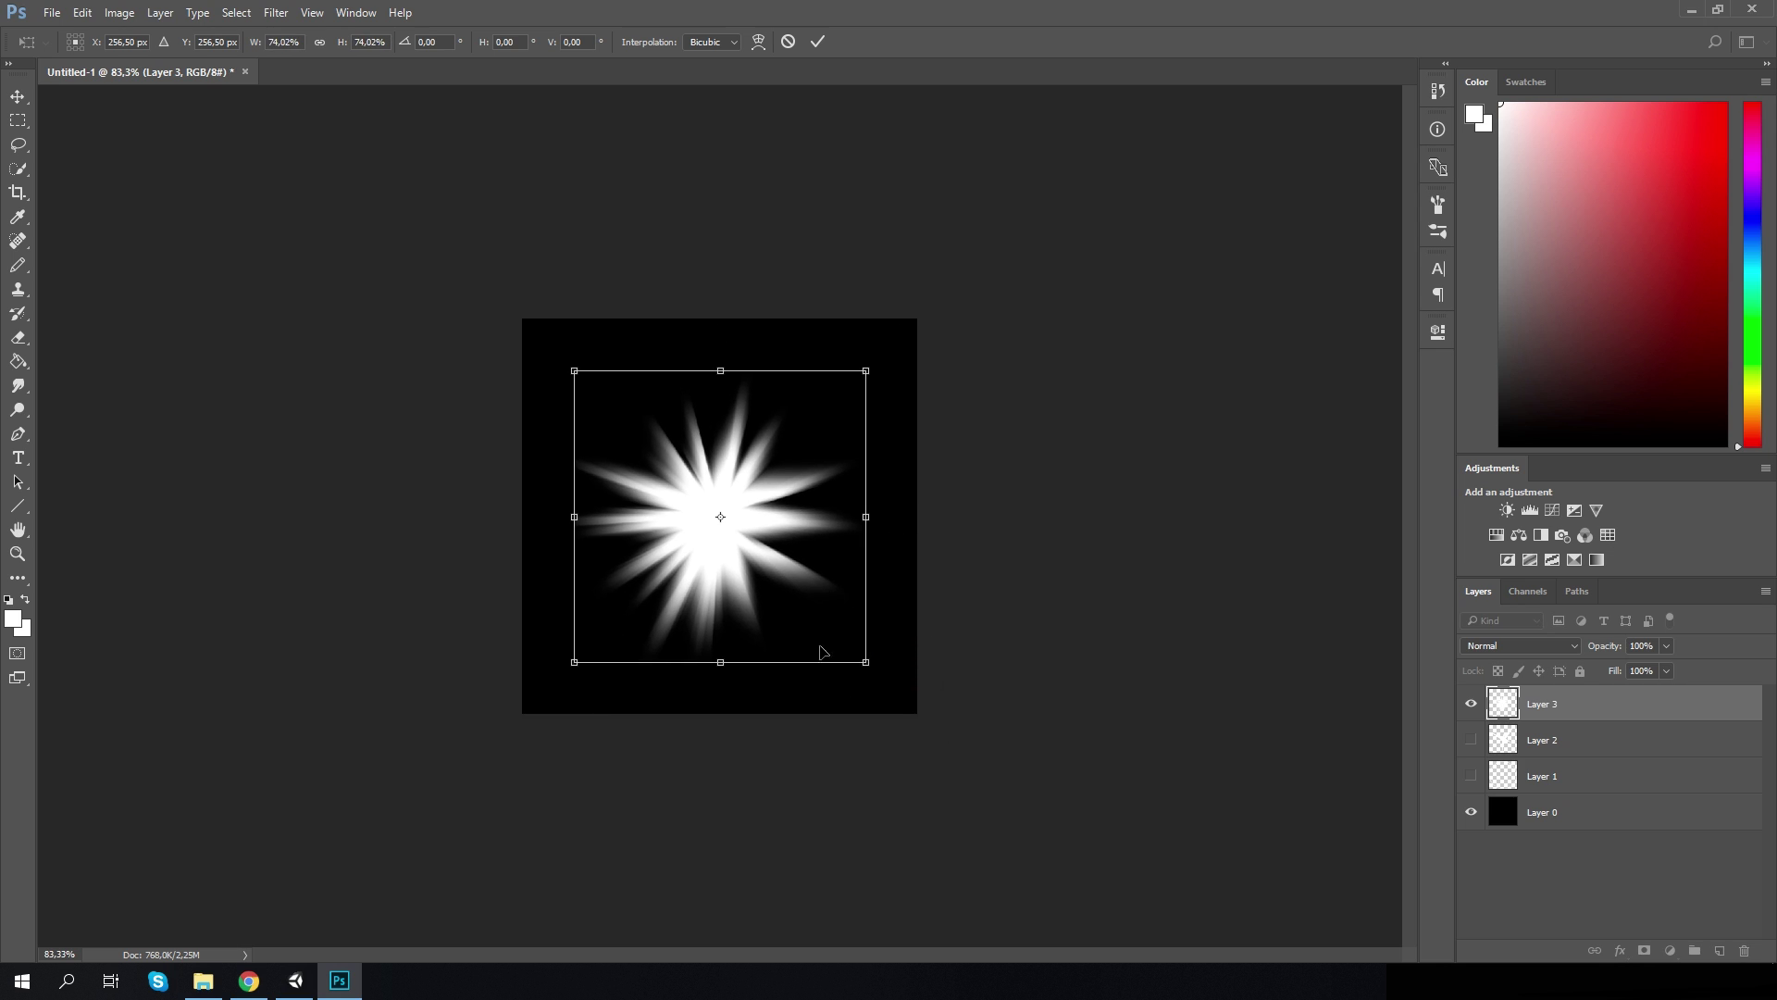
pyautogui.press('Return')
pyautogui.click(276, 12)
pyautogui.click(301, 32)
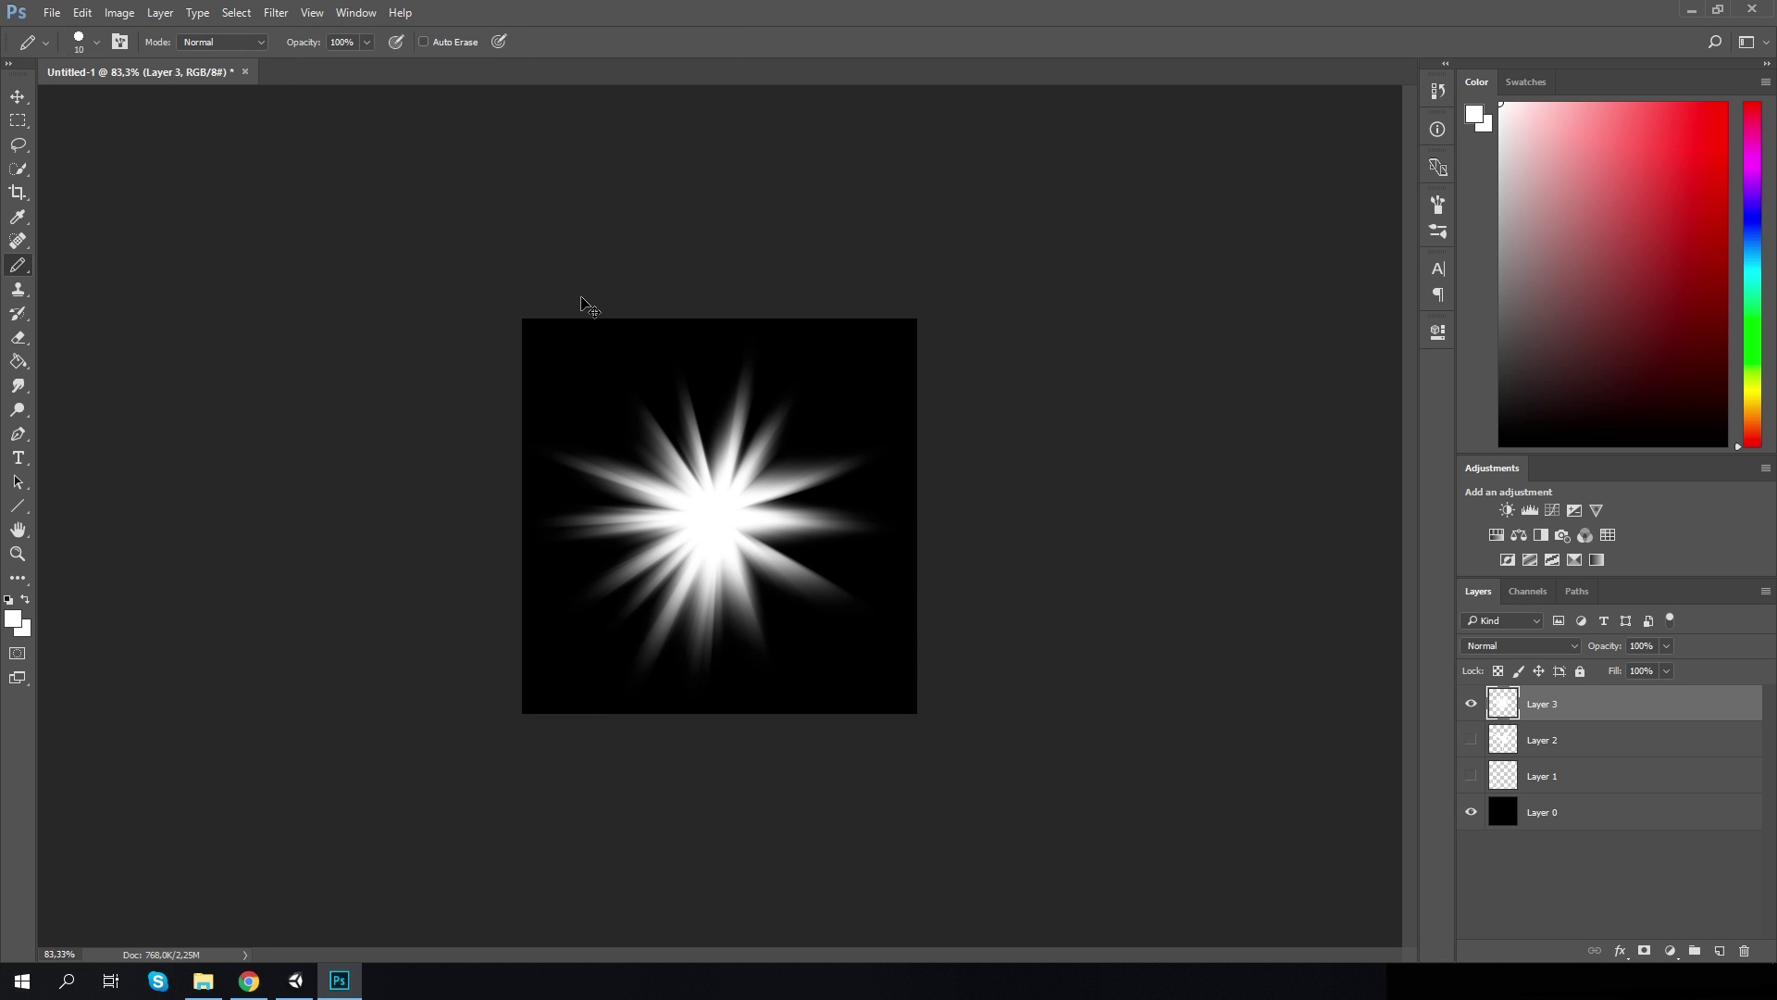
# Duplicate the starburst, rotate the copy to fill the gaps, and merge both layers
pyautogui.hotkey('ctrl', 'j')
pyautogui.hotkey('ctrl', 't')
pyautogui.moveTo(956, 508); pyautogui.dragTo(845, 277)
pyautogui.press('Return')
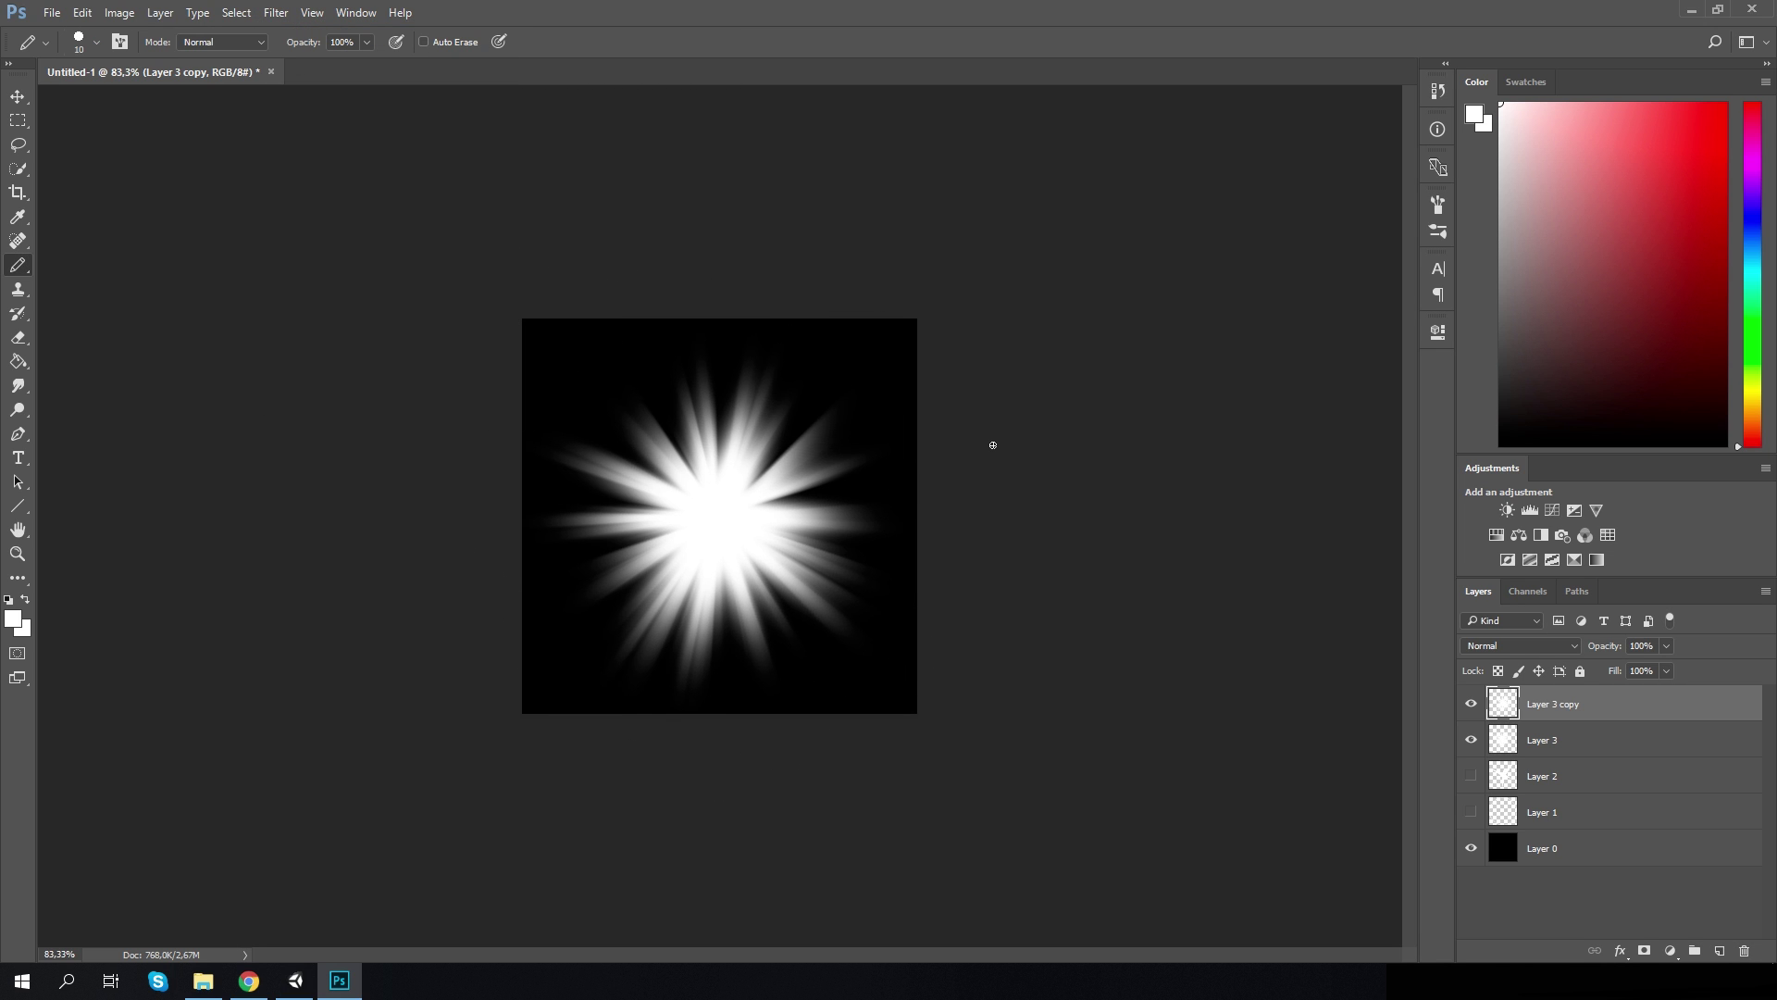
pyautogui.press('g')
pyautogui.hotkey('ctrl', 'e')
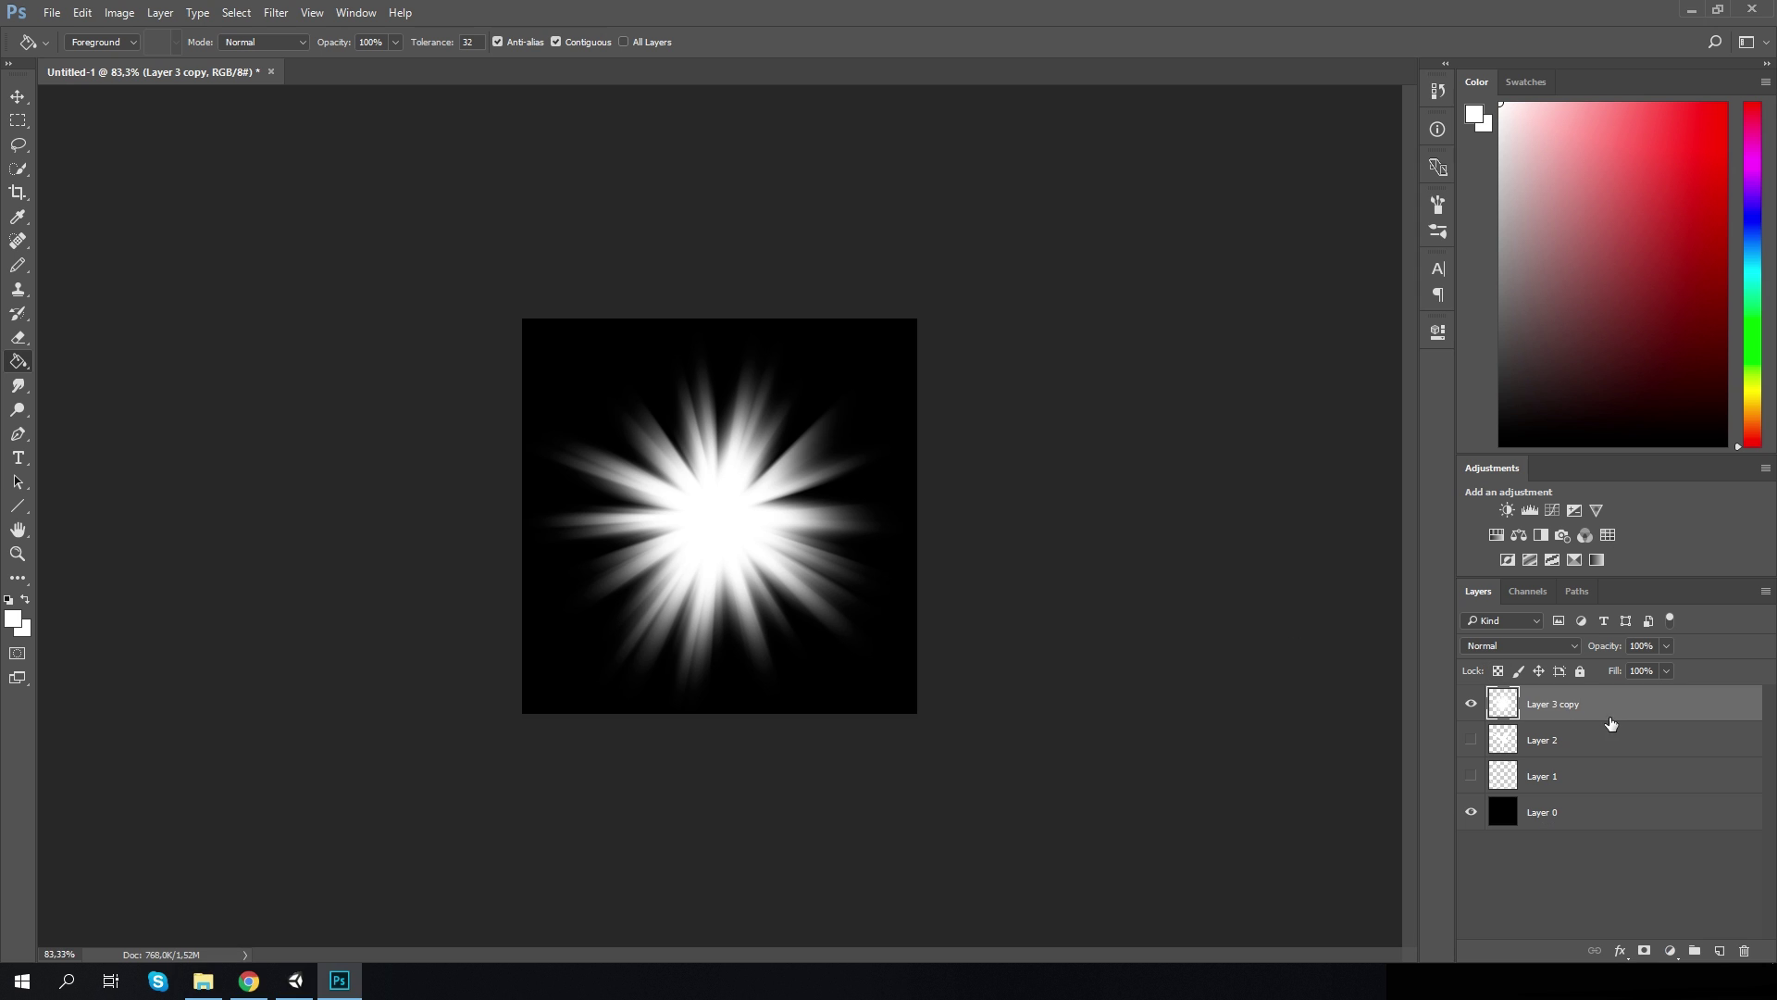
# Hide the starburst and outline a shard shape with the Pen tool on a new layer
pyautogui.click(1714, 951)
pyautogui.click(1471, 740)
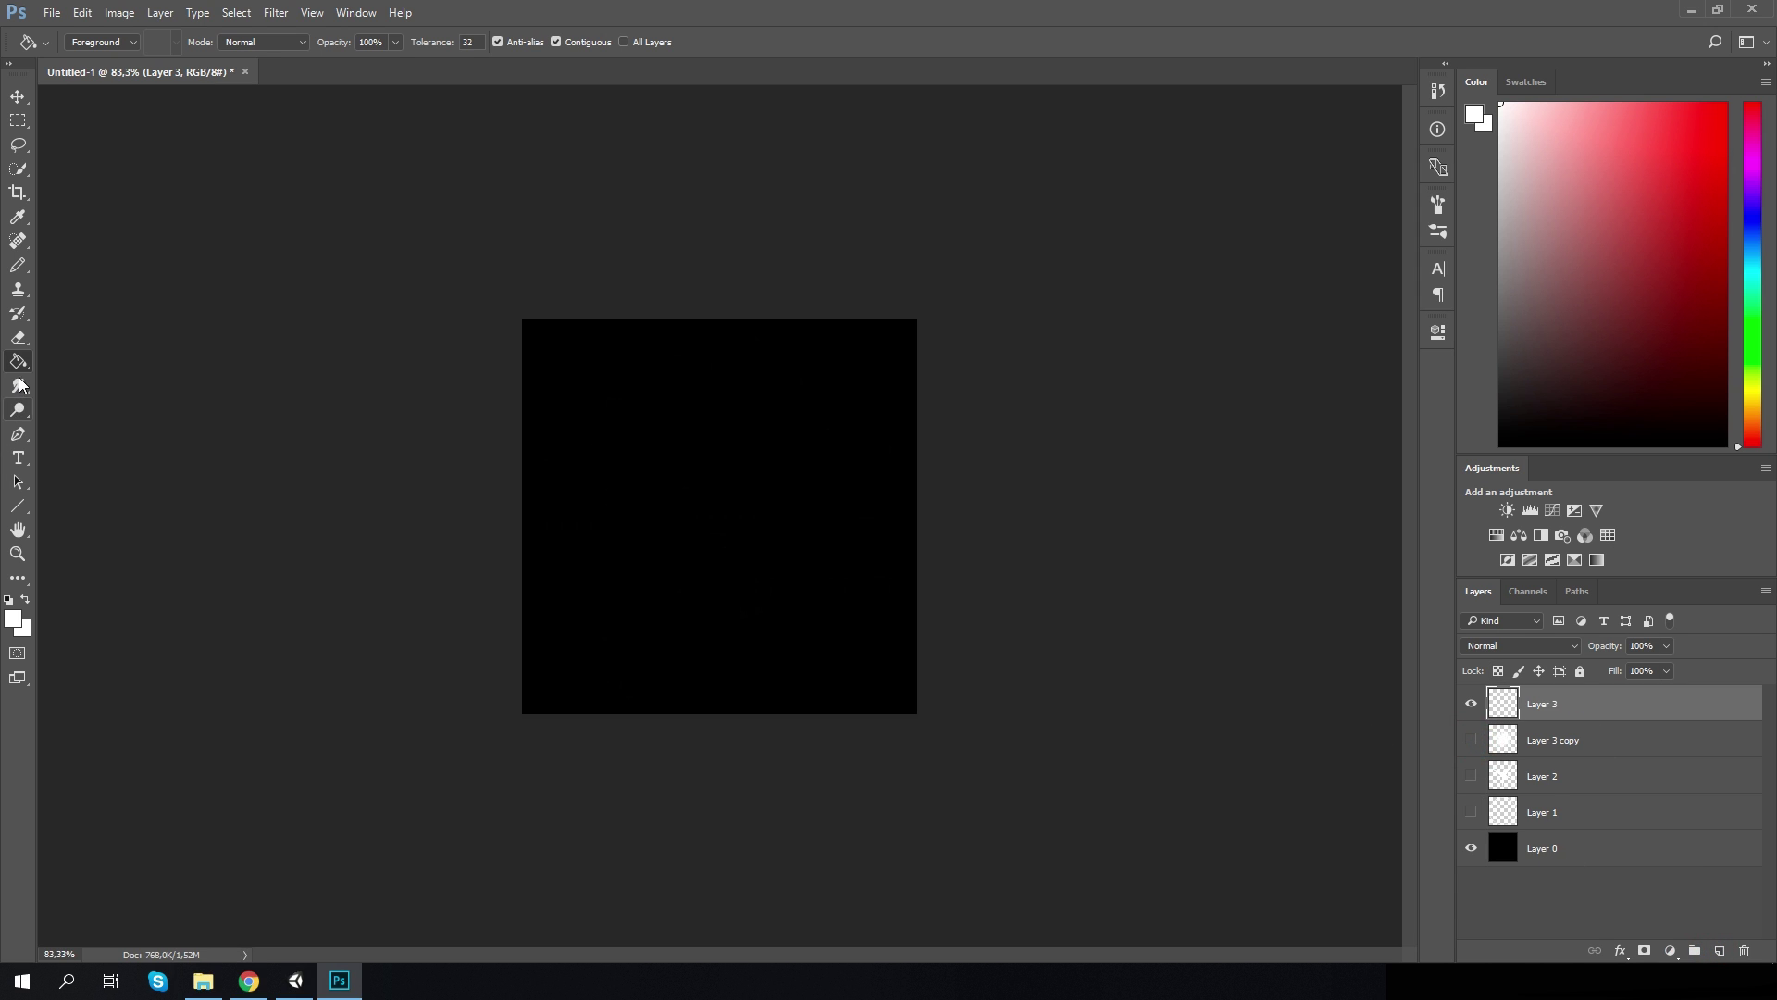
pyautogui.click(18, 434)
pyautogui.click(773, 414)
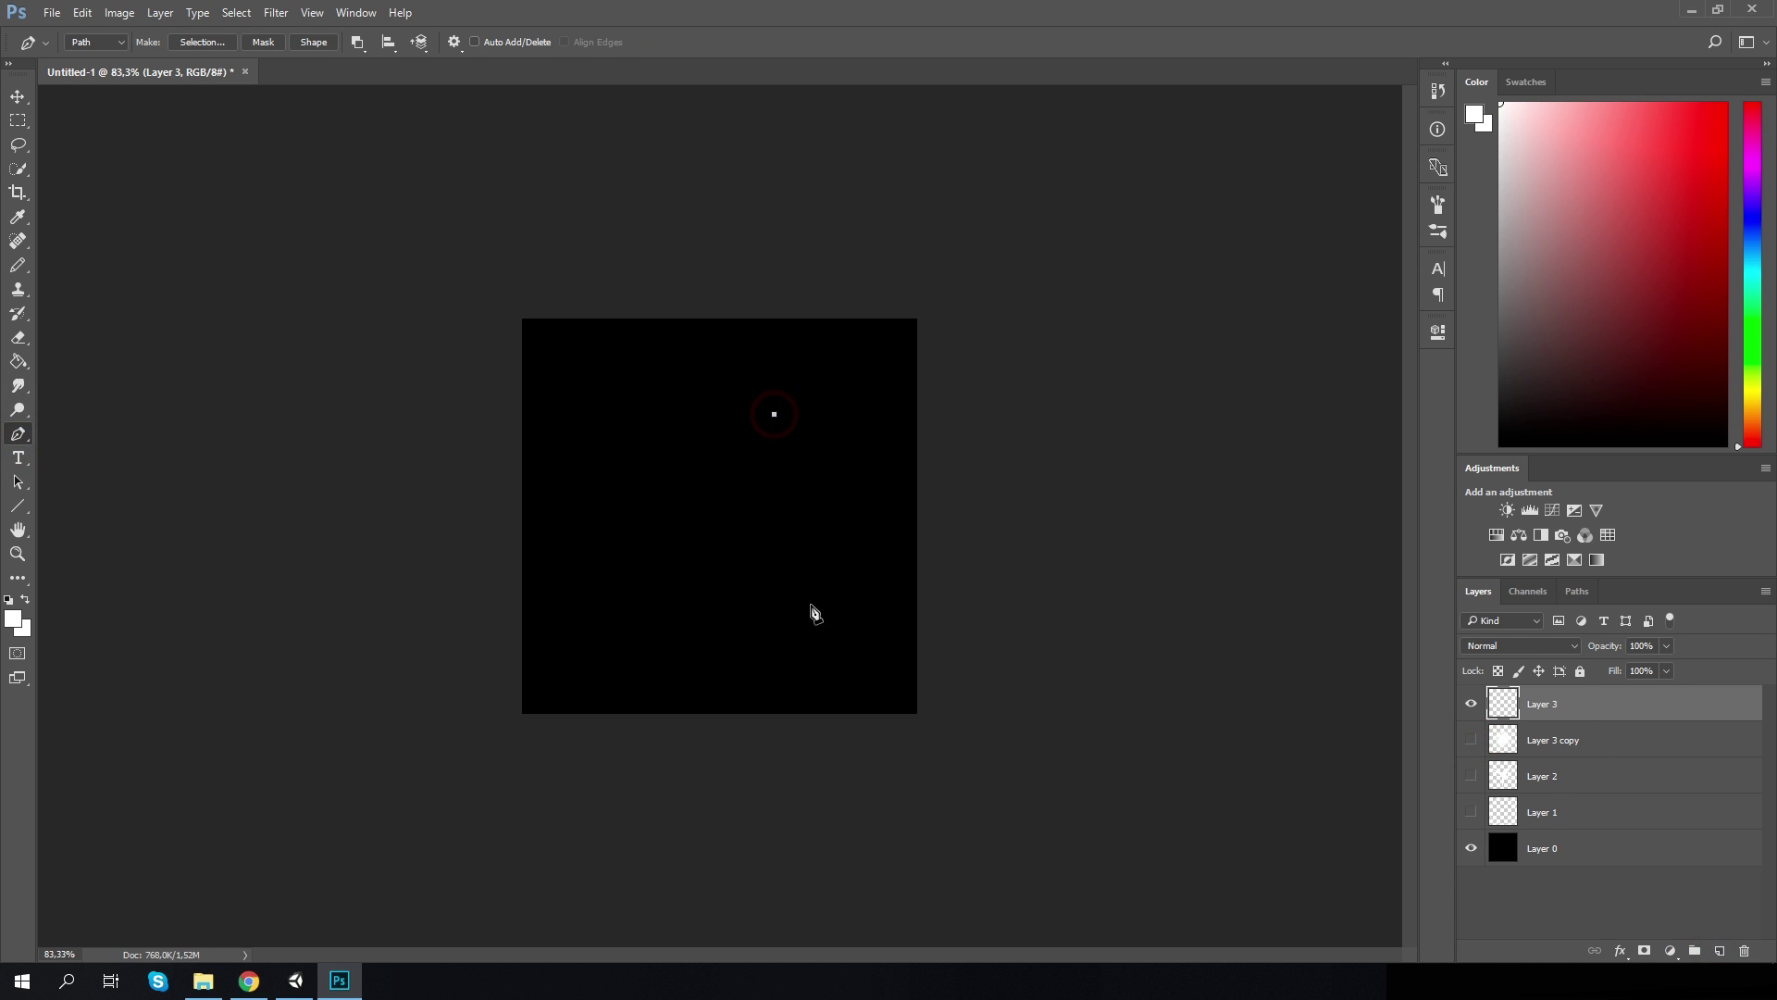
pyautogui.click(811, 604)
pyautogui.click(584, 674)
pyautogui.click(566, 533)
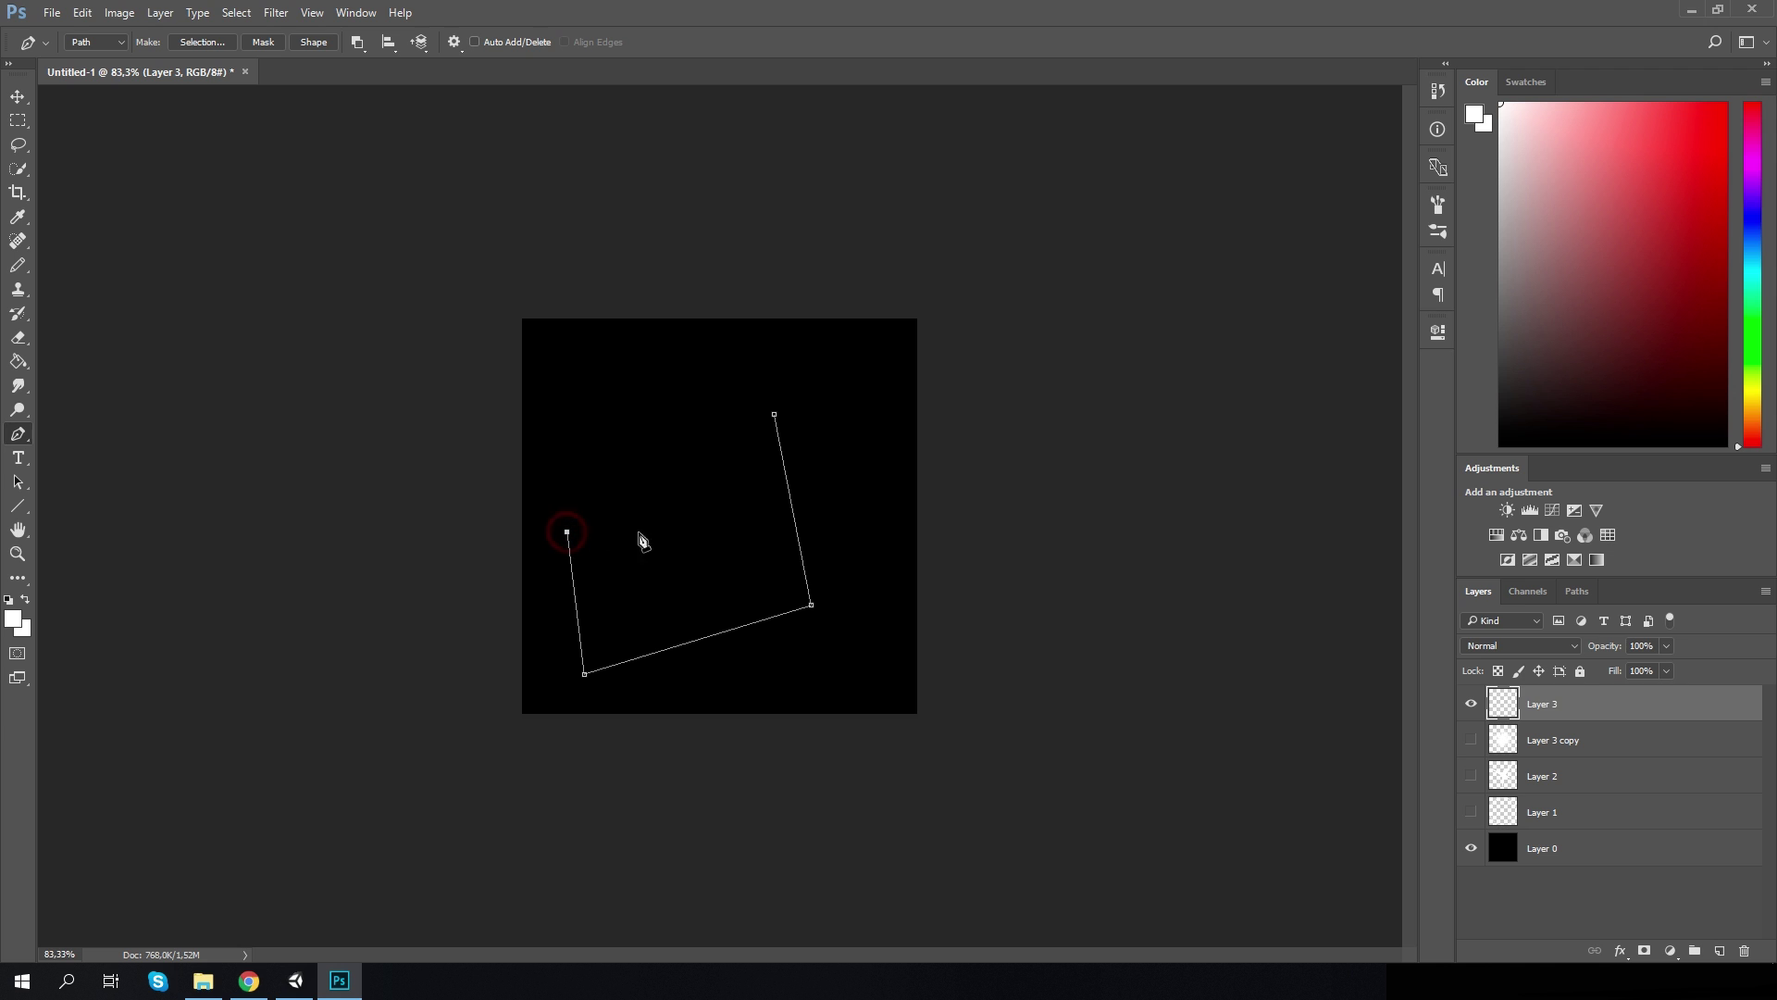
pyautogui.click(710, 528)
pyautogui.click(774, 415)
pyautogui.hotkey('ctrl', 'z')
pyautogui.keyDown('alt'); pyautogui.moveTo(568, 533); pyautogui.dragTo(578, 559); pyautogui.keyUp('alt')
pyautogui.keyDown('alt'); pyautogui.click(567, 533); pyautogui.keyUp('alt')
pyautogui.keyDown('ctrl'); pyautogui.moveTo(710, 528); pyautogui.dragTo(687, 524); pyautogui.keyUp('ctrl')
# Make the shard path a selection, fill it white, centre it on the canvas, and deselect
pyautogui.rightClick(720, 509)
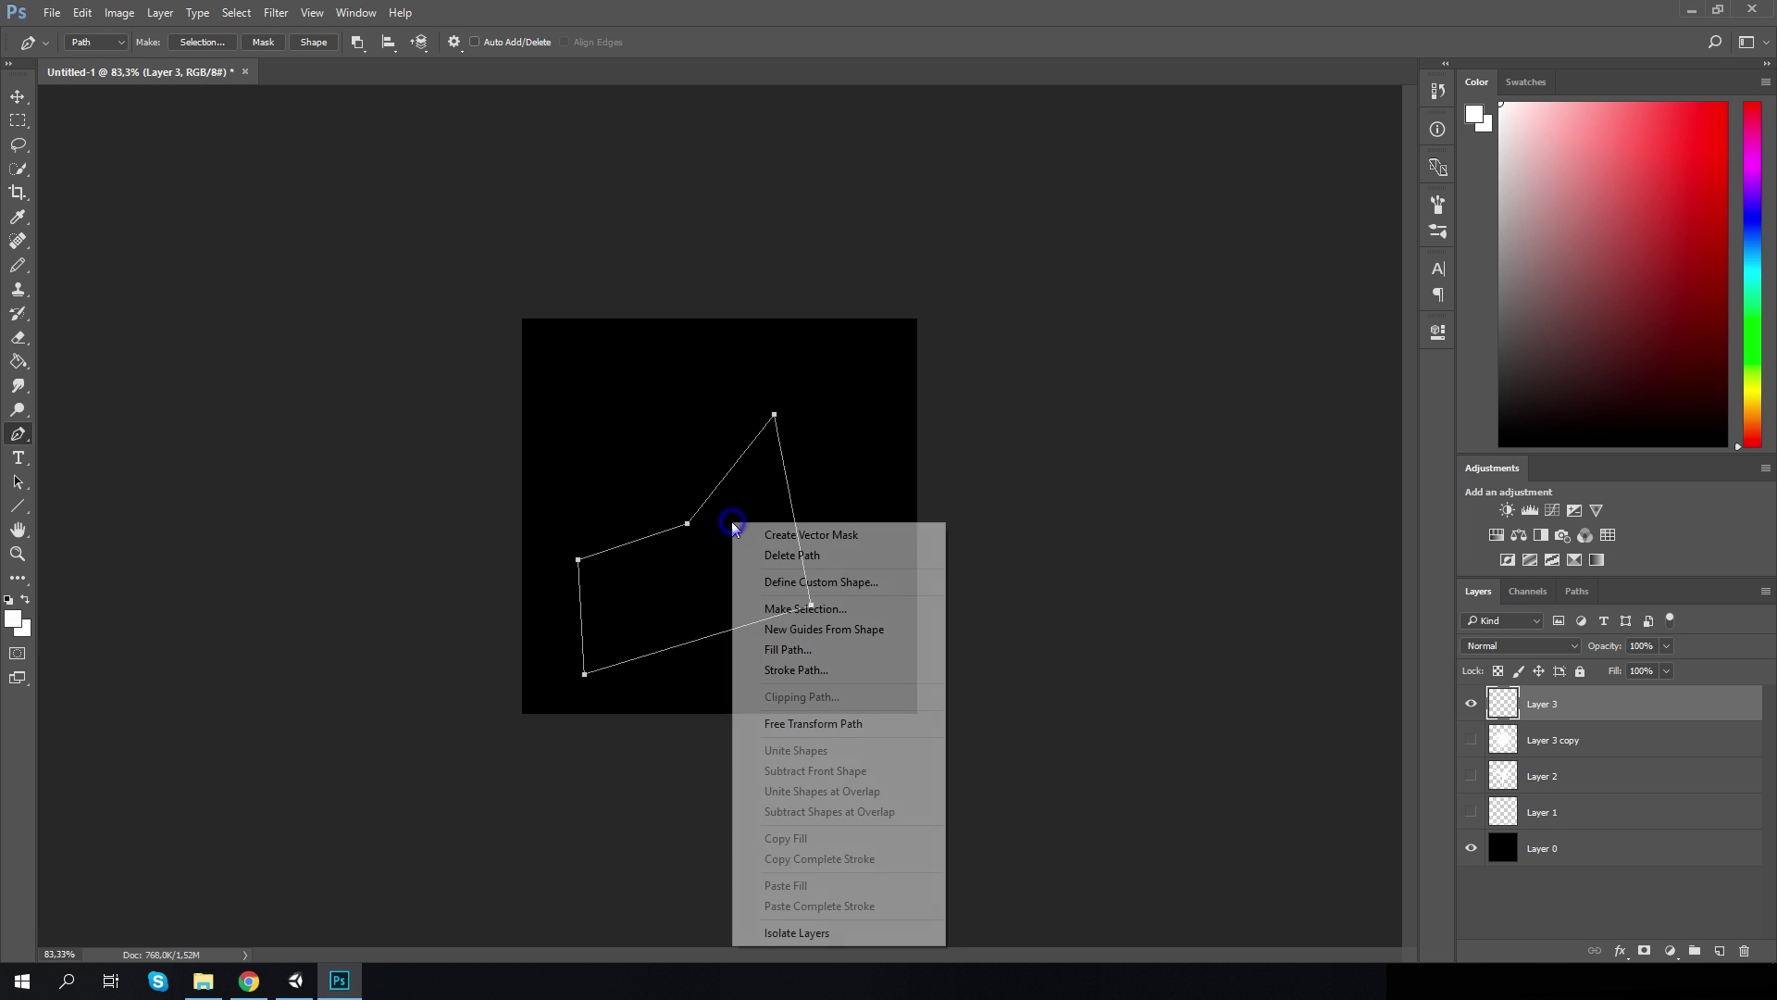
pyautogui.click(805, 607)
pyautogui.click(958, 286)
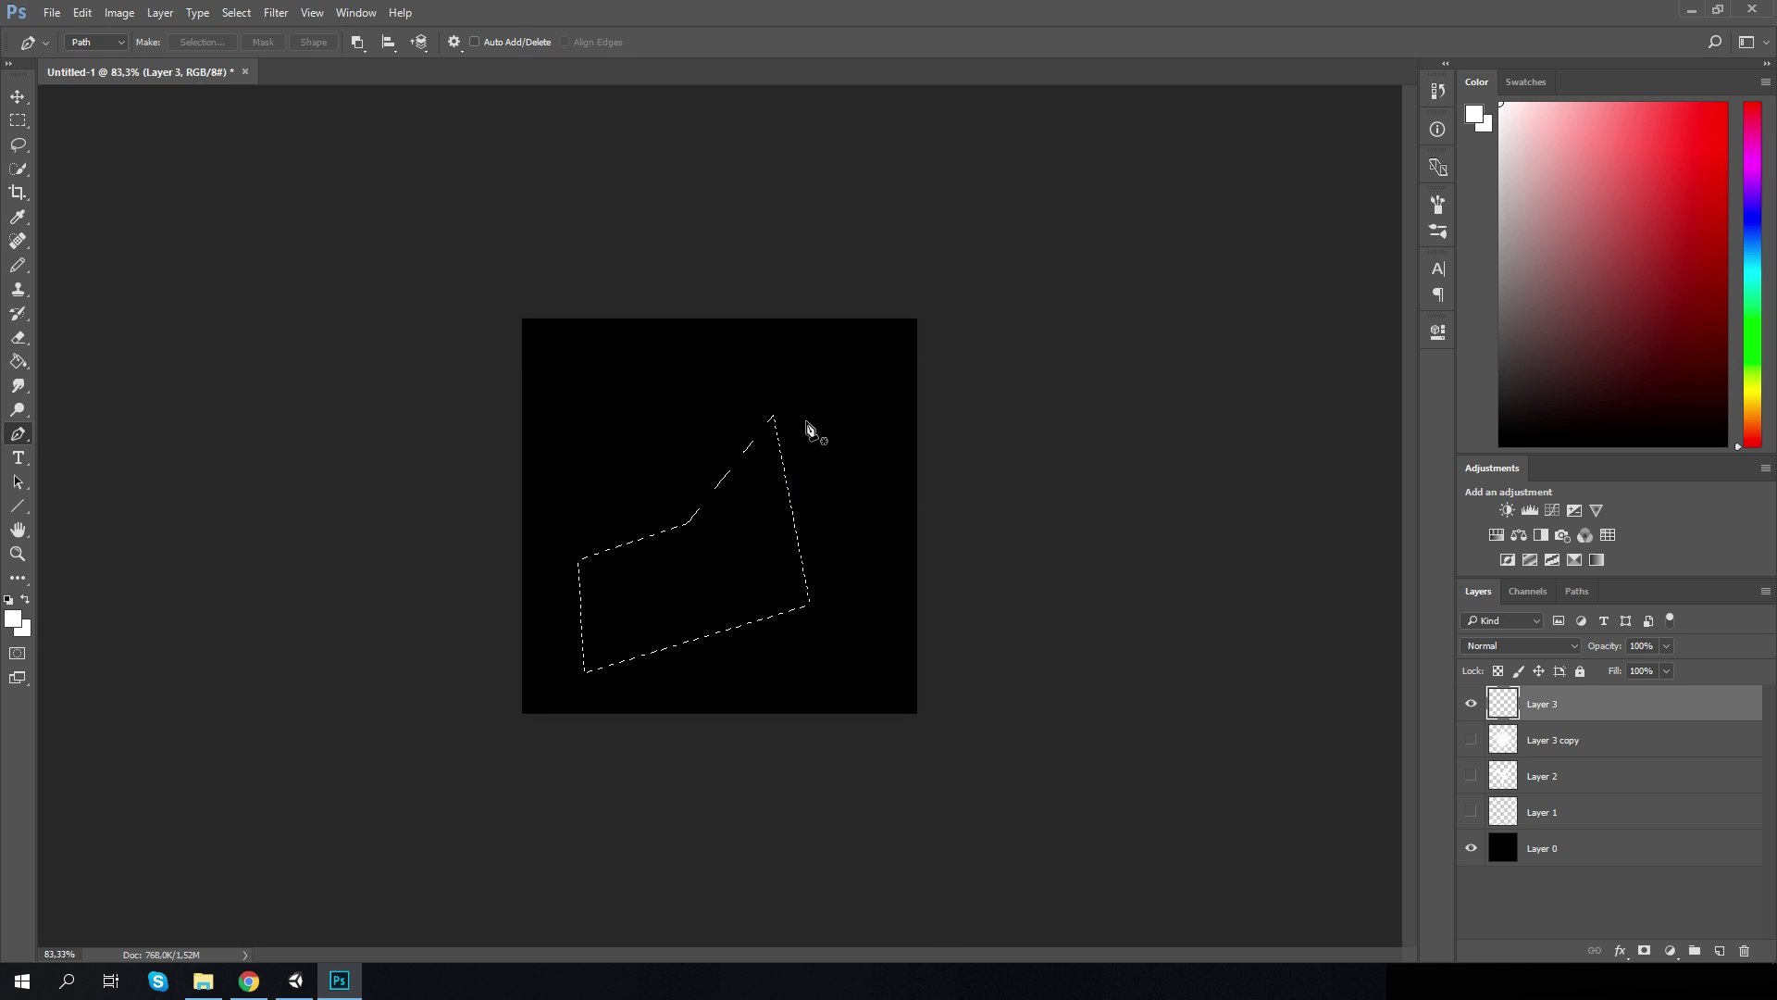
pyautogui.press('g')
pyautogui.click(780, 564)
pyautogui.hotkey('ctrl', 't')
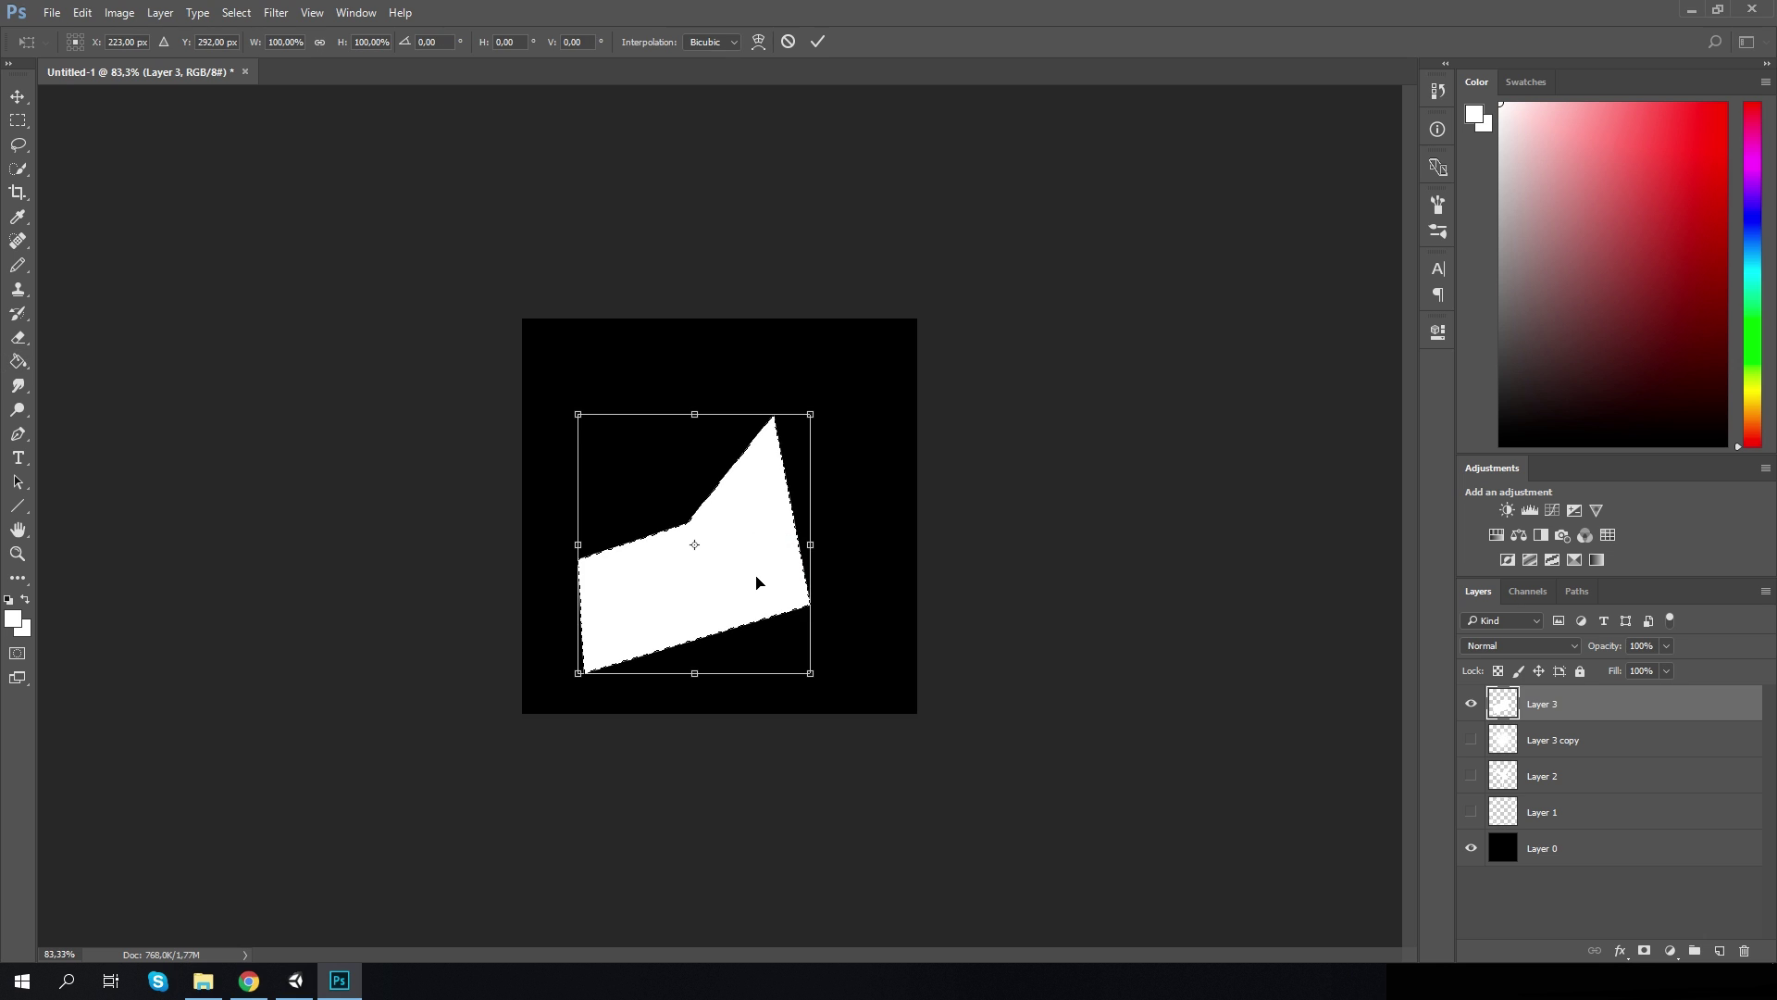
pyautogui.moveTo(755, 578); pyautogui.dragTo(782, 548)
pyautogui.press('Return')
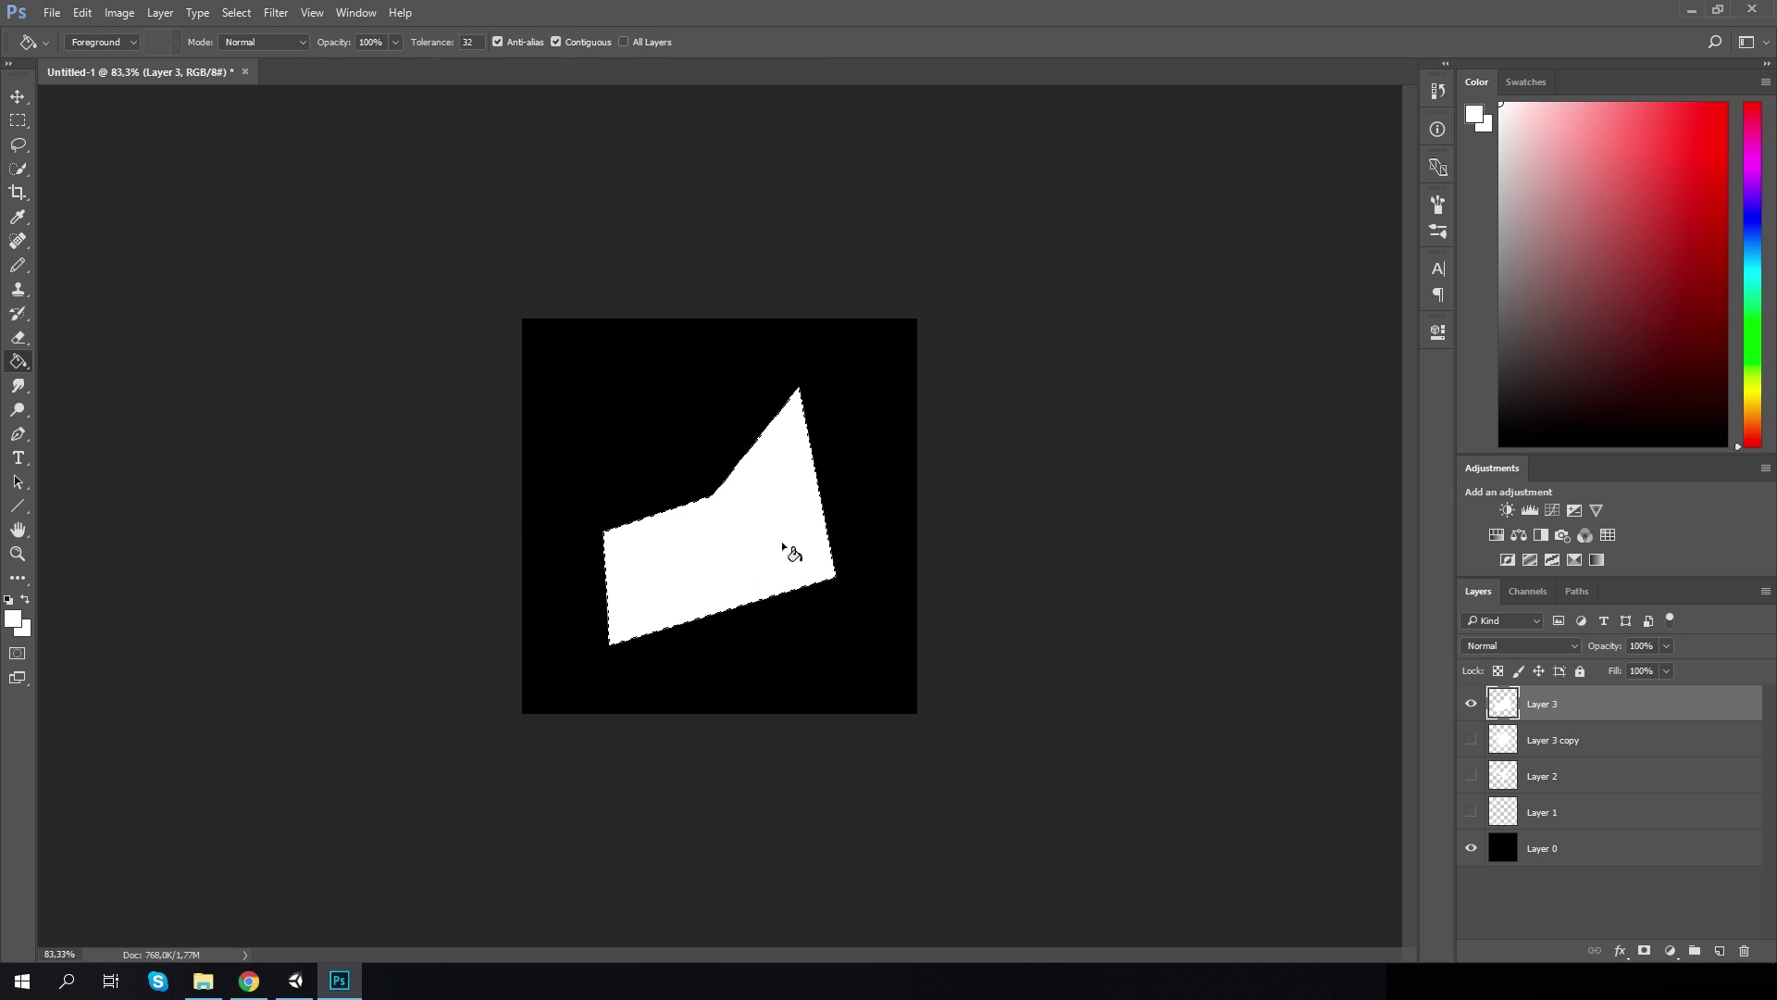
pyautogui.hotkey('ctrl', 'd')
# Give Layer 3 an Outer Glow layer style
pyautogui.doubleClick(1509, 709)
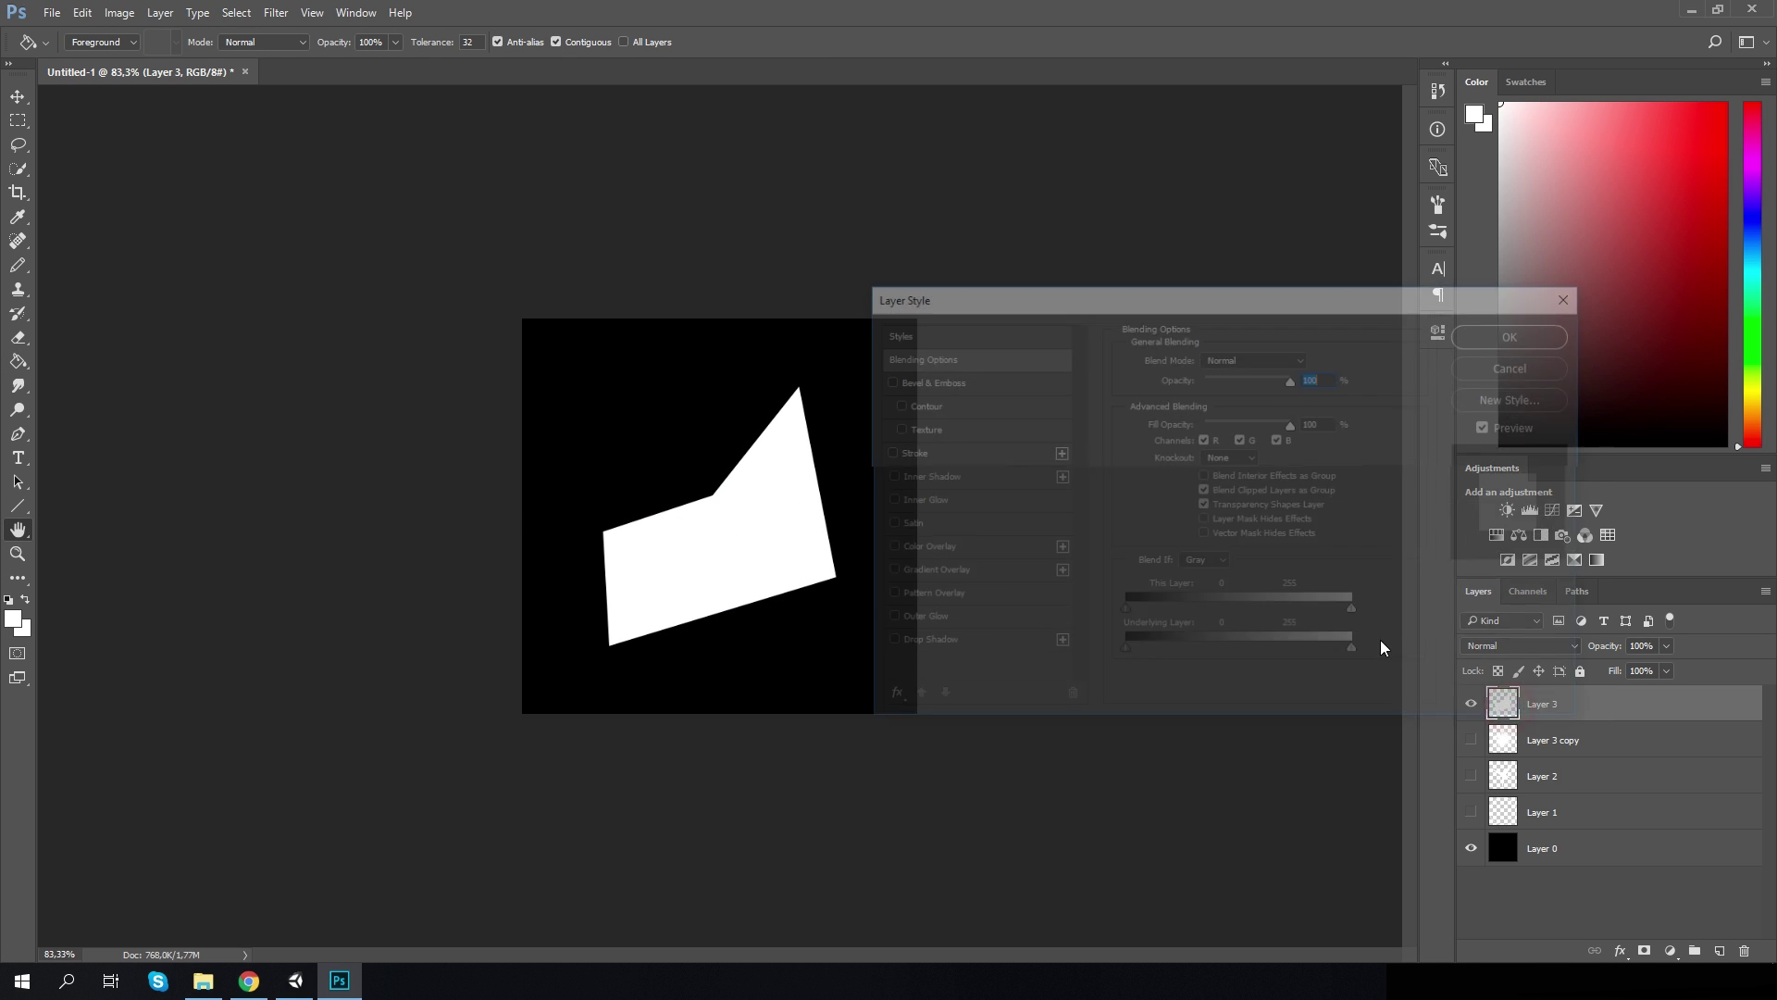
pyautogui.click(916, 621)
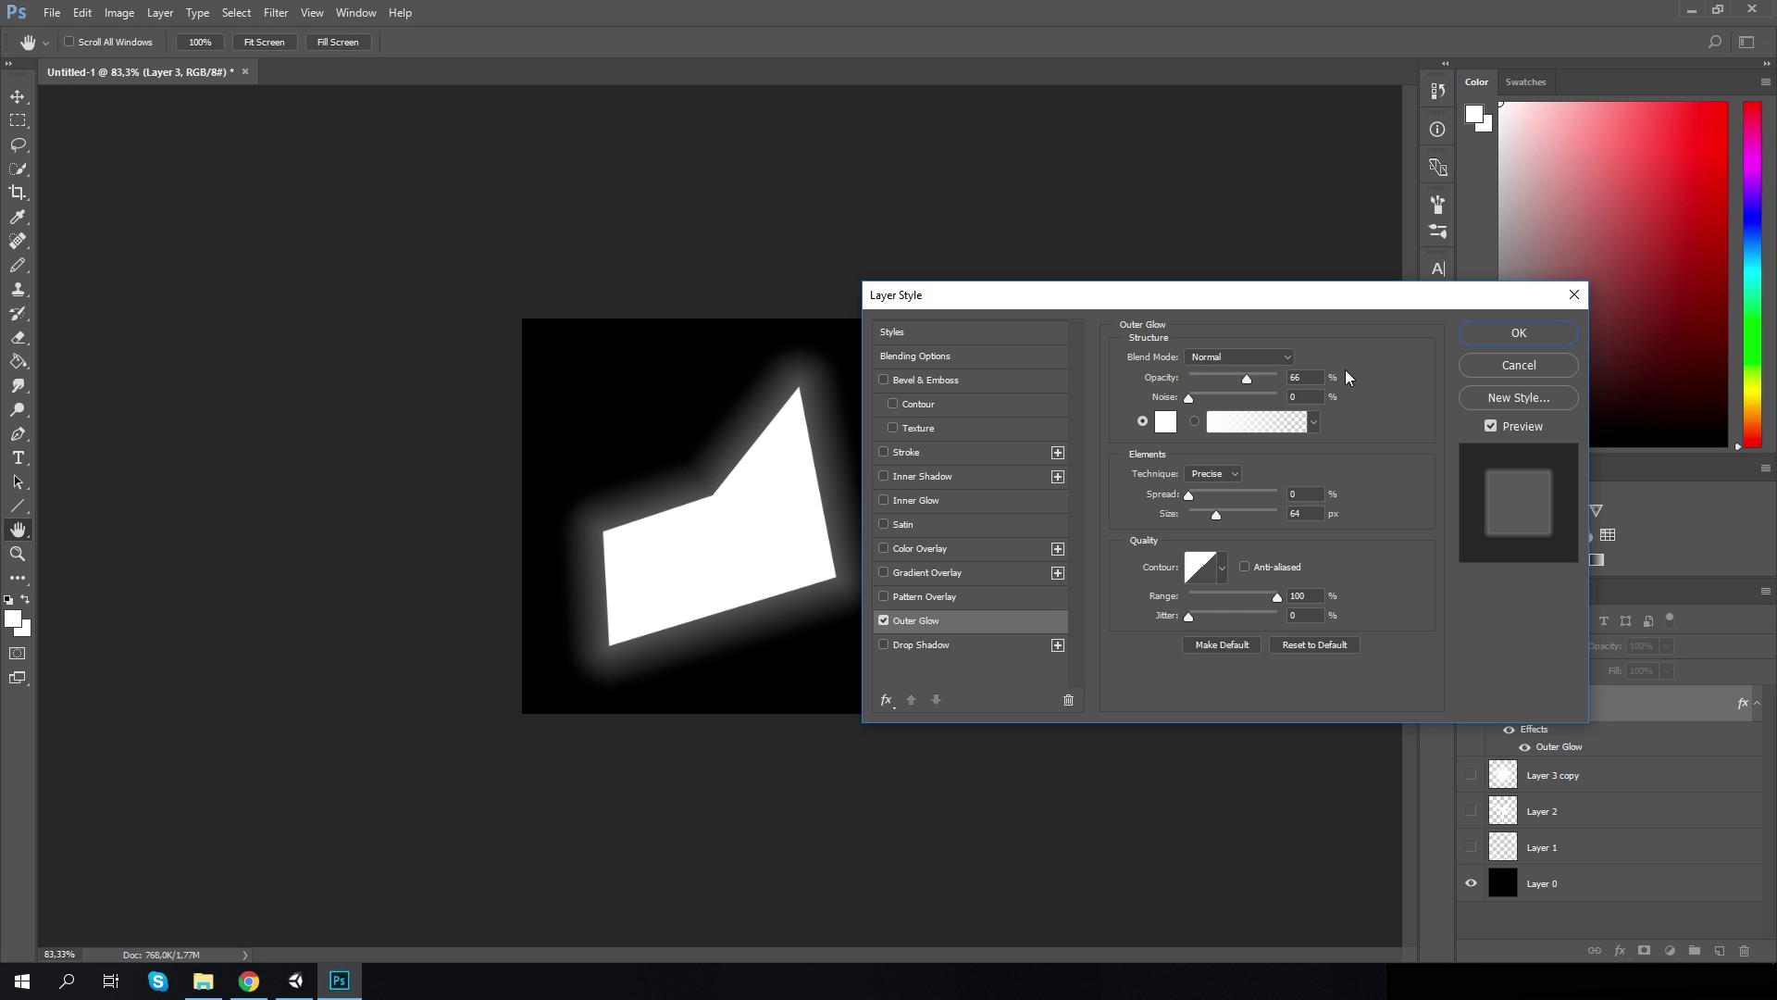
pyautogui.click(1481, 335)
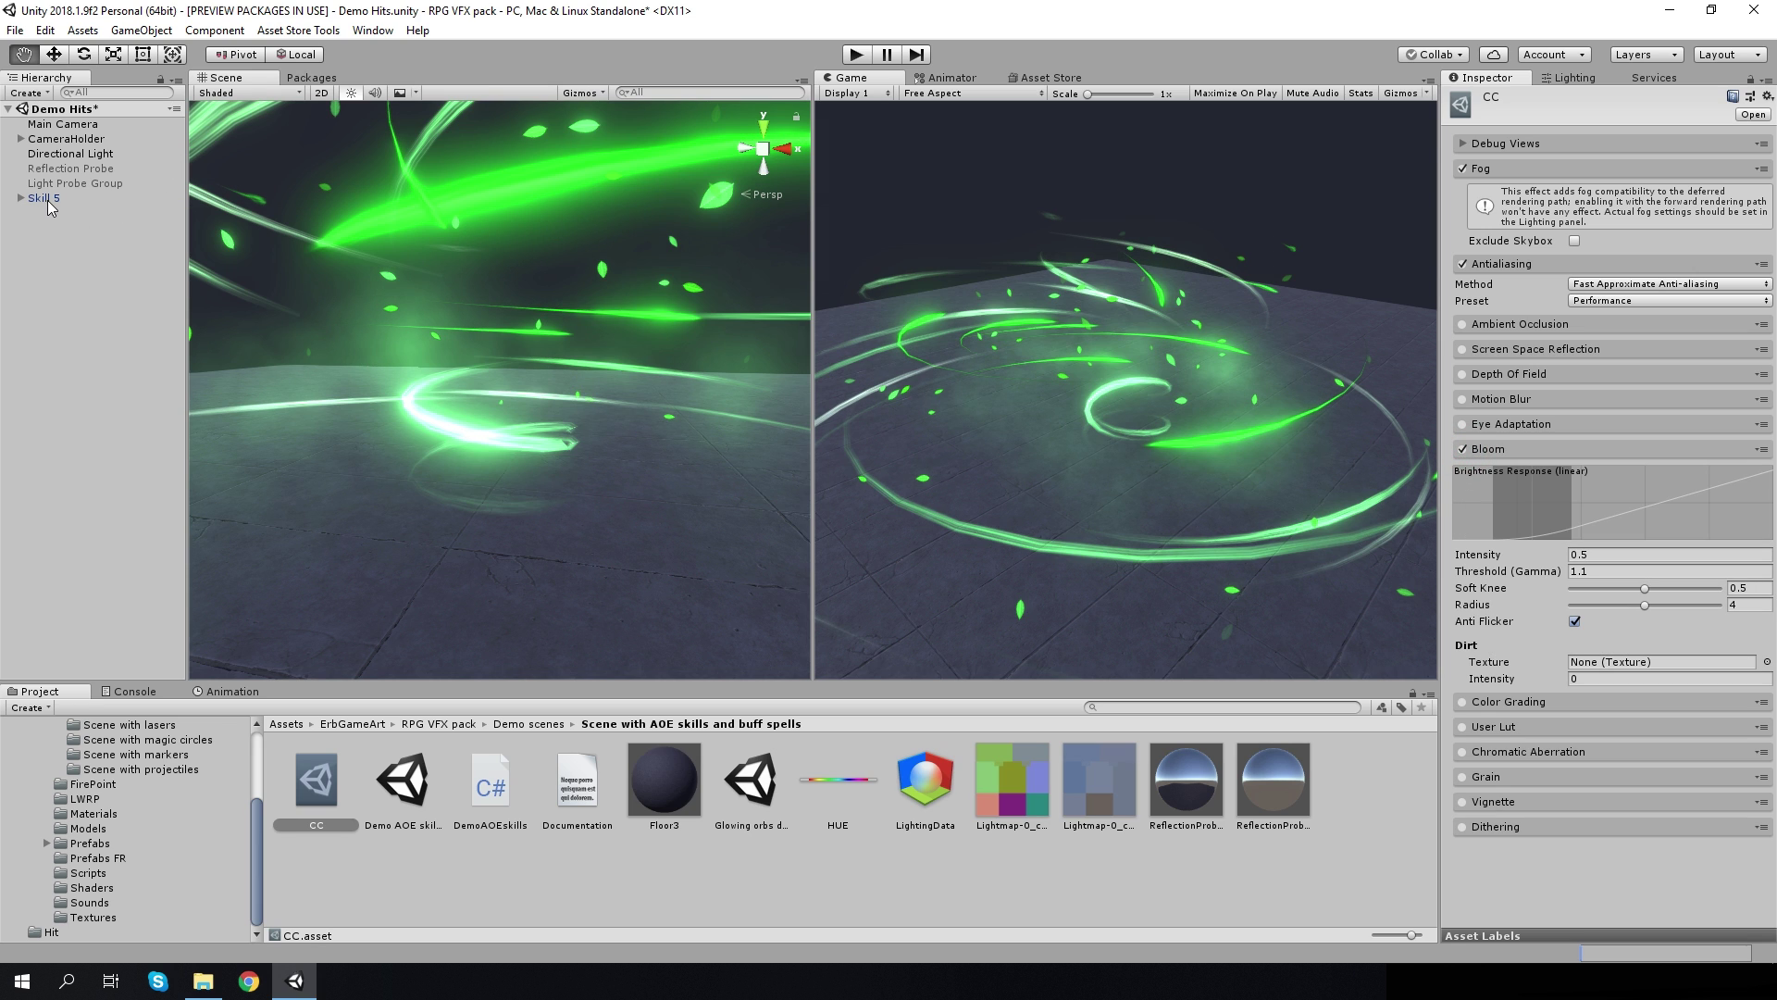
# Delete the Skill 5 effect, then review the Hit folder's Circle, Dust, Flare and Flash materials
pyautogui.click(47, 200)
pyautogui.press('Delete')
pyautogui.click(59, 932)
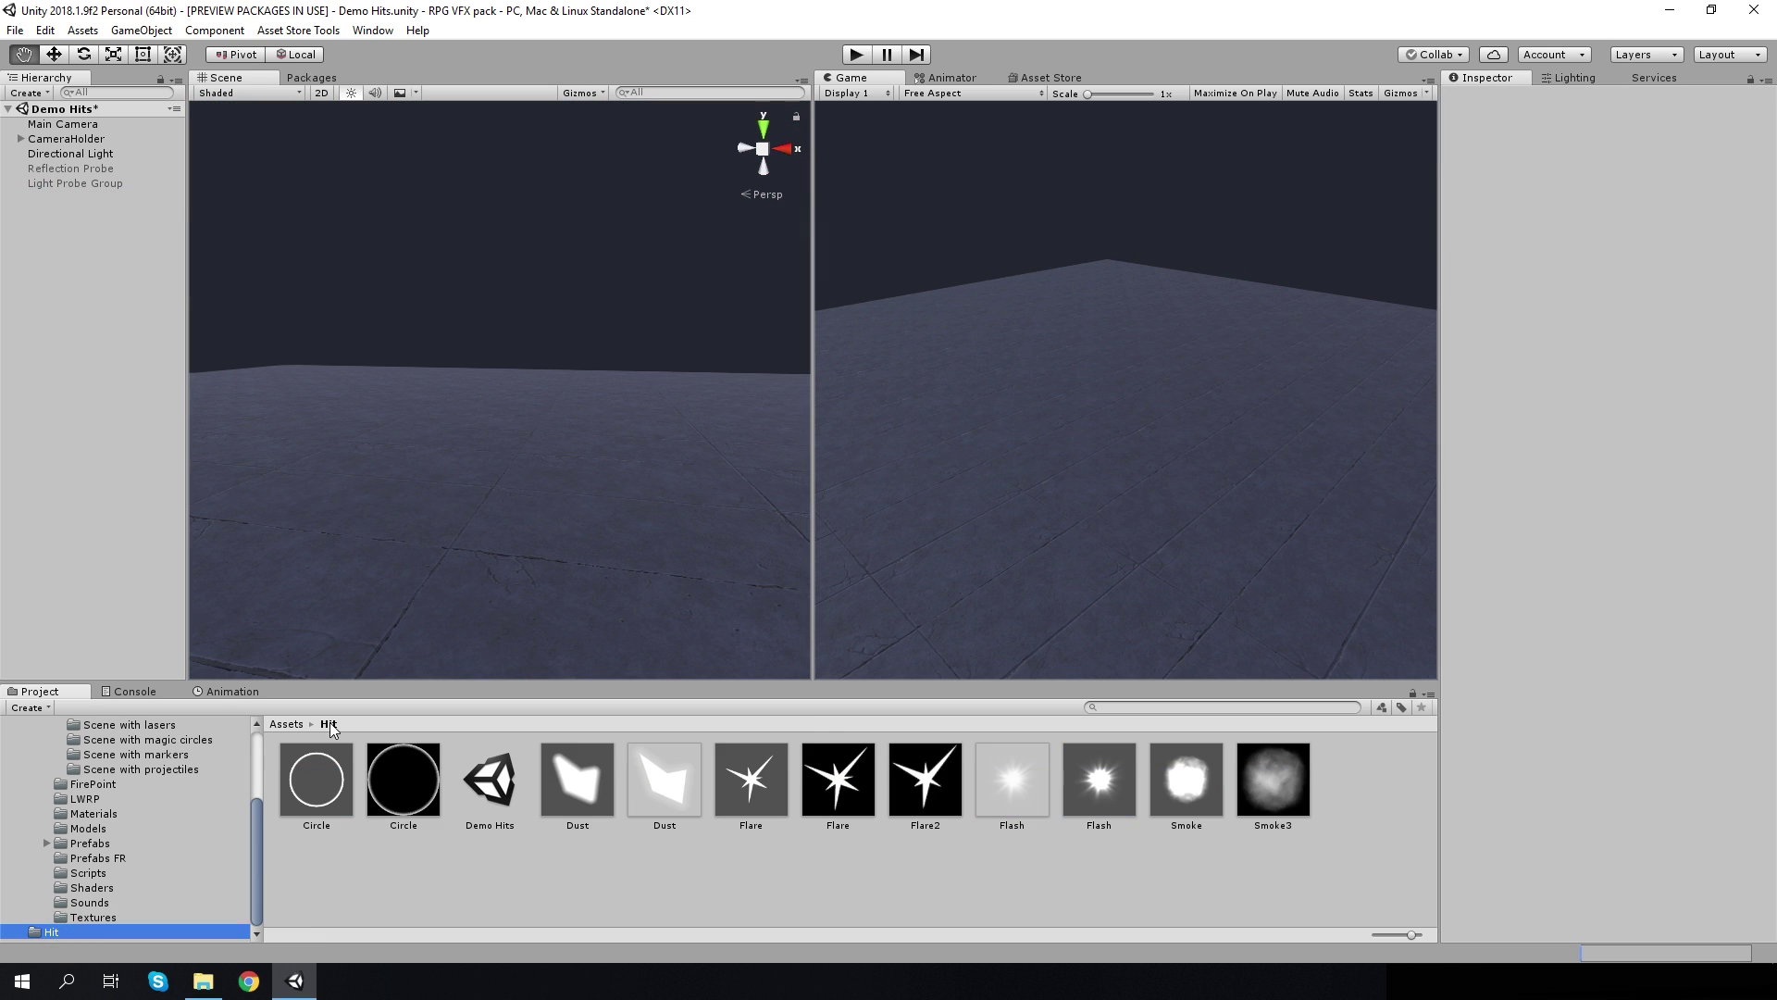
pyautogui.click(320, 780)
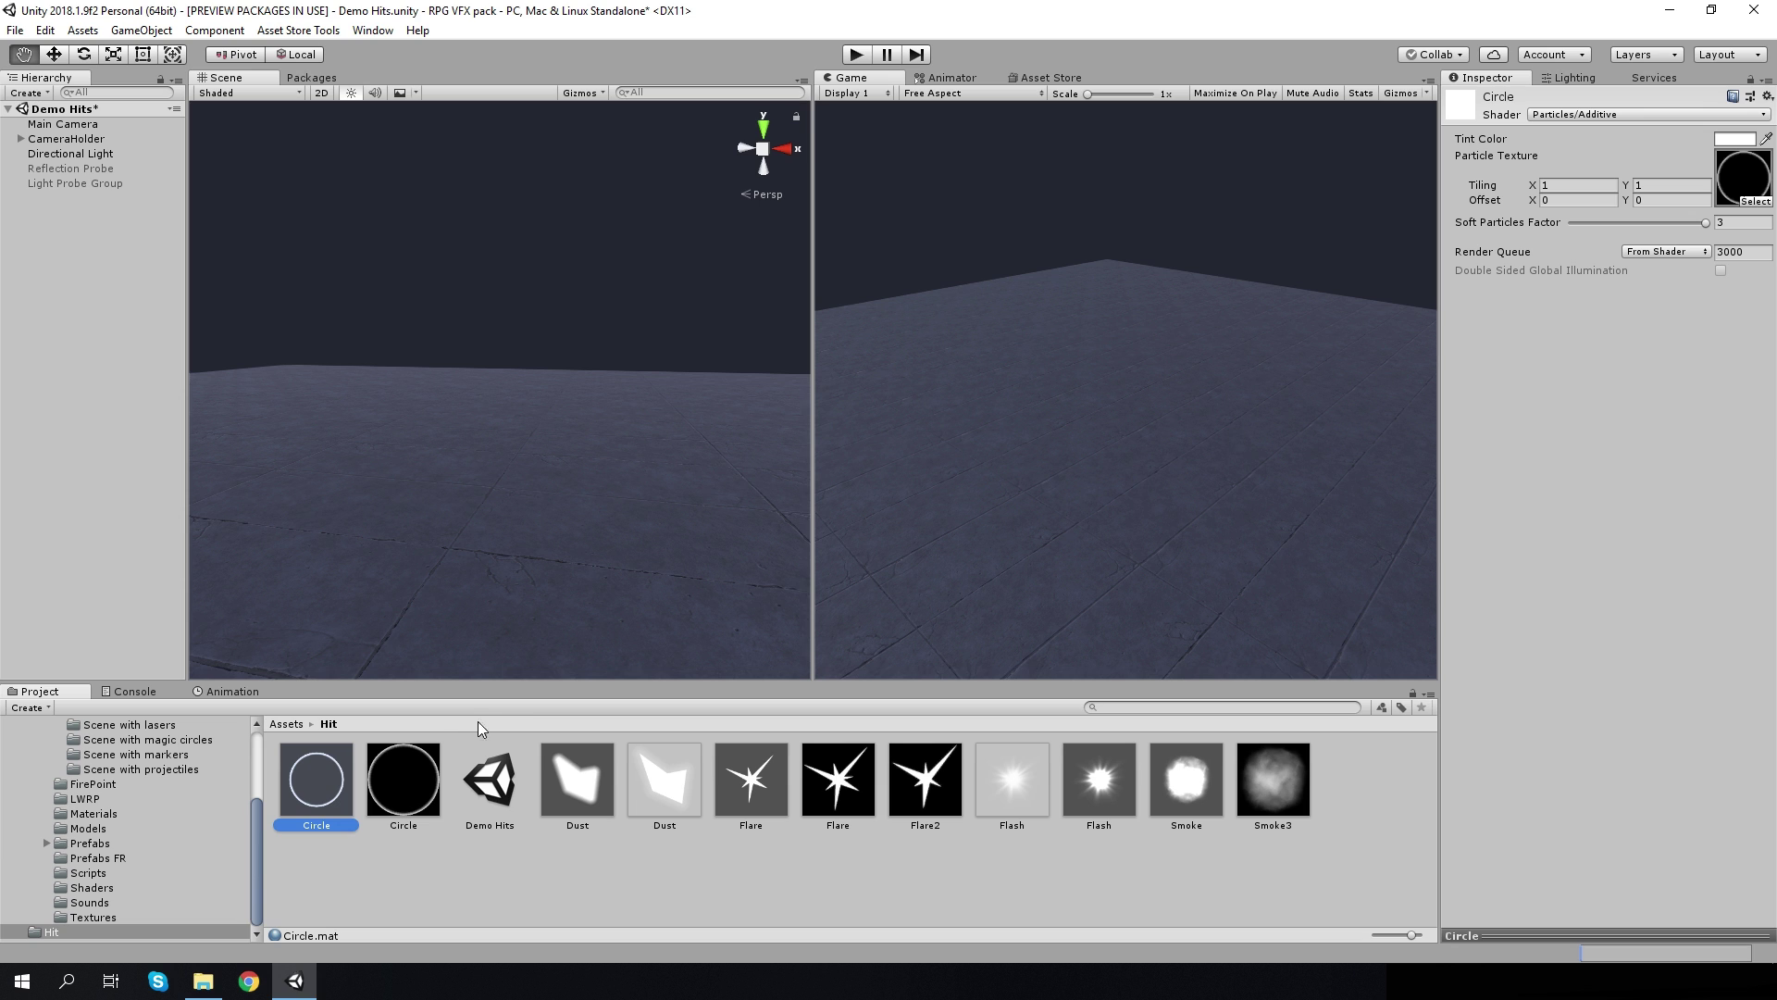
pyautogui.click(590, 764)
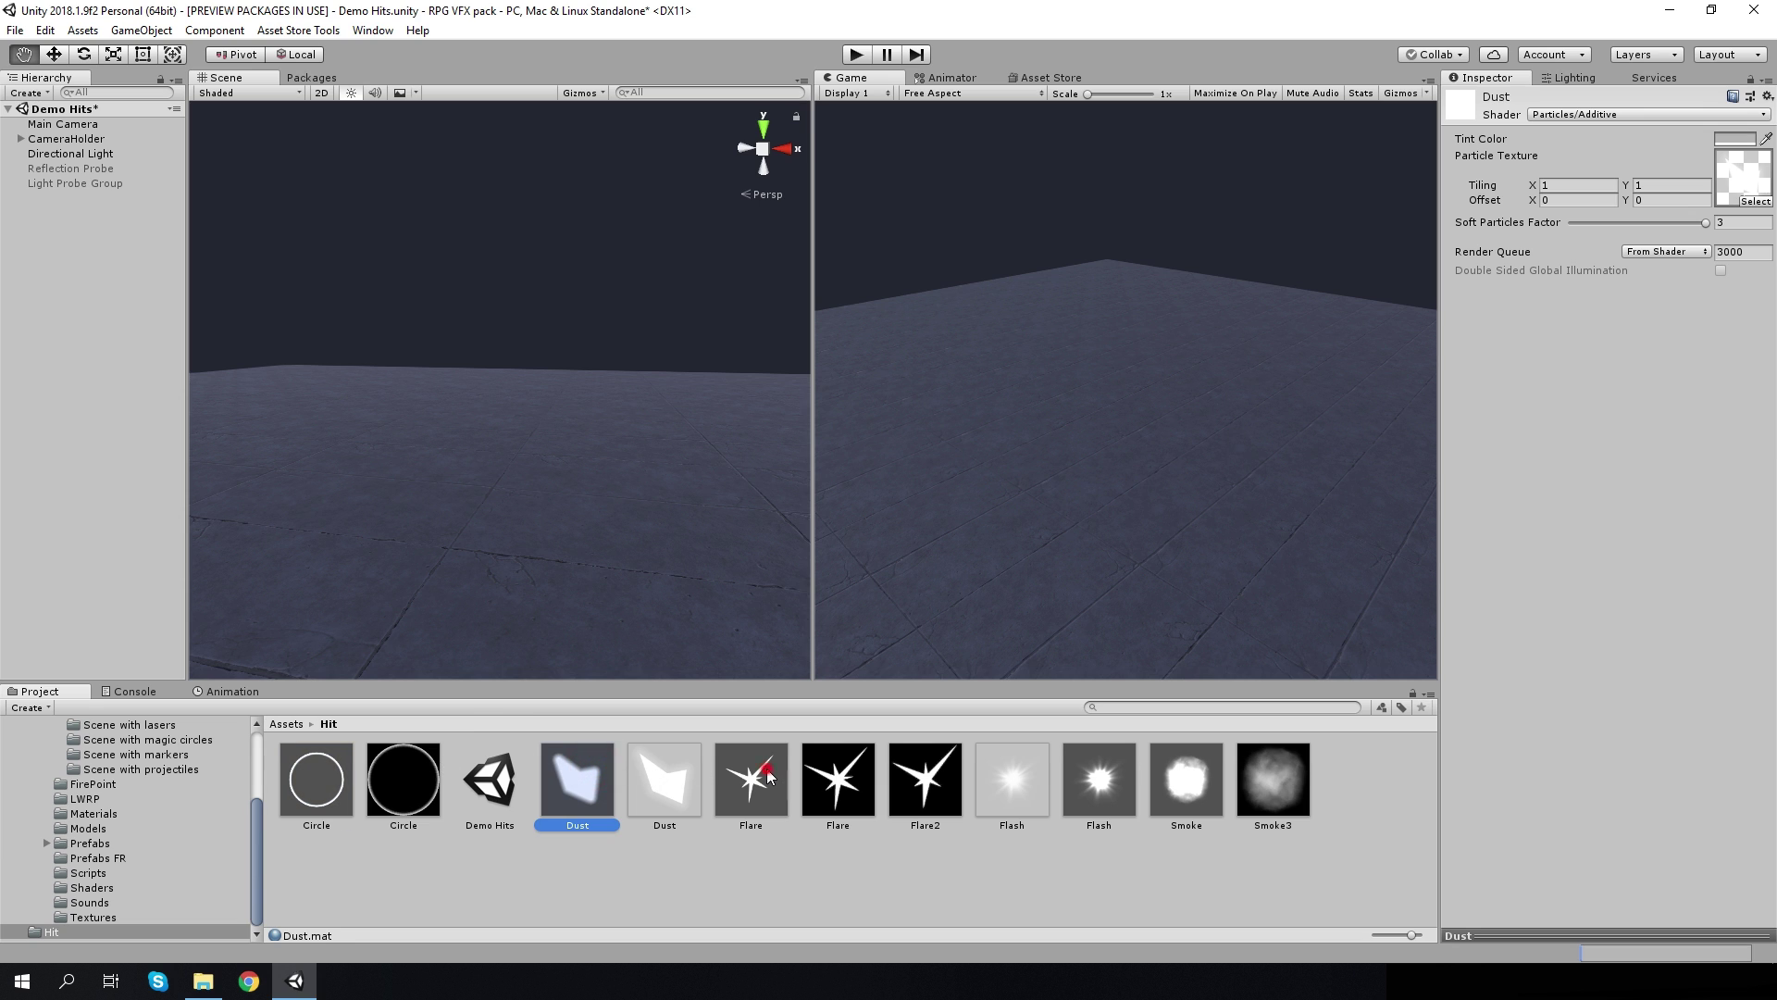
pyautogui.click(768, 776)
pyautogui.click(1110, 778)
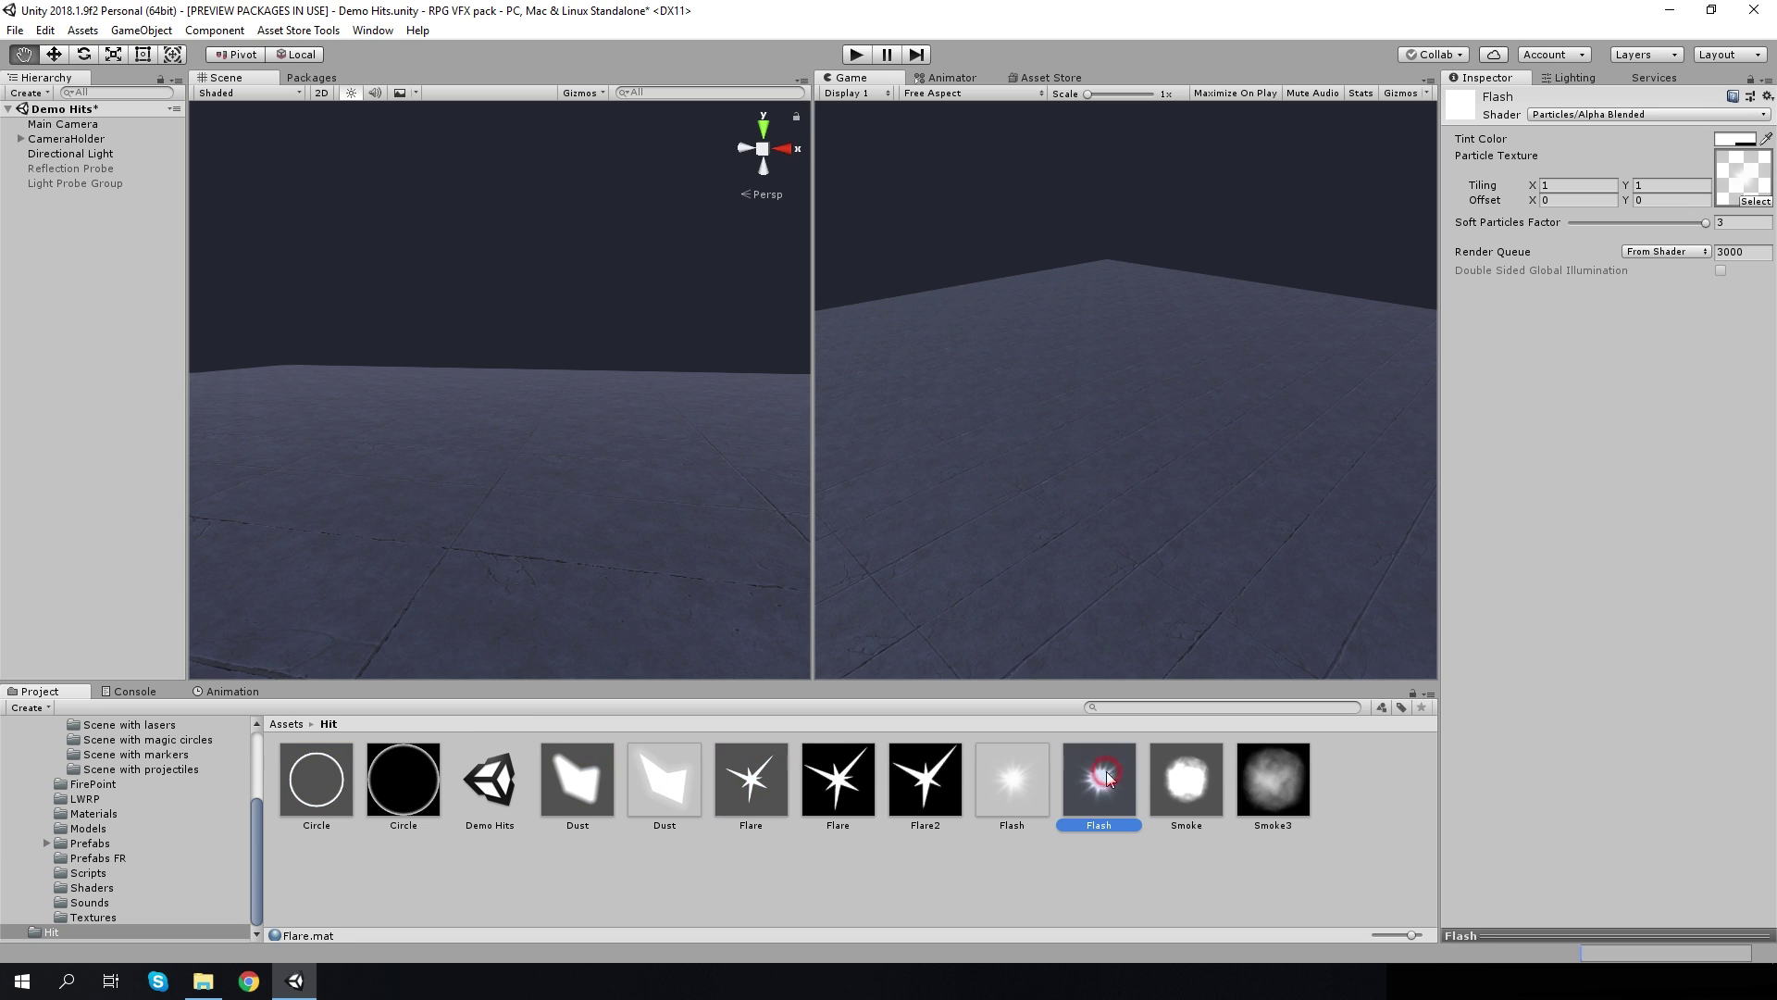
pyautogui.click(1115, 868)
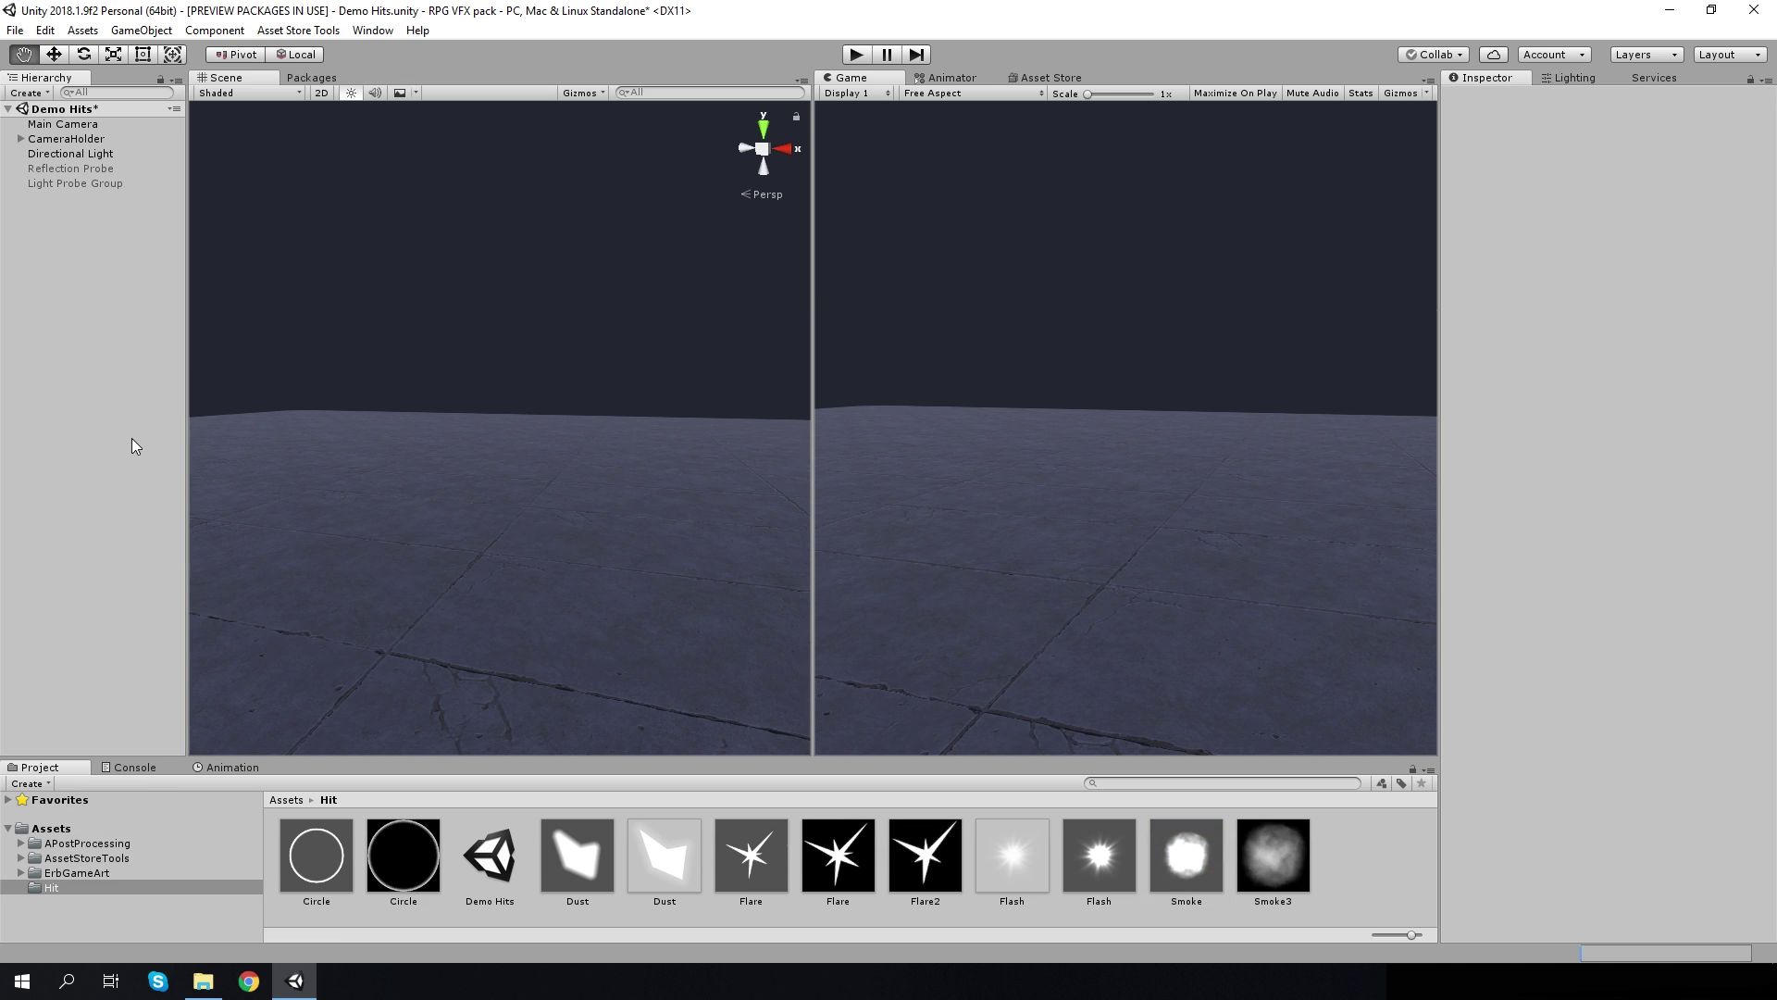
# Create a new particle system in the scene and name it Hit
pyautogui.rightClick(102, 334)
pyautogui.moveTo(139, 546)
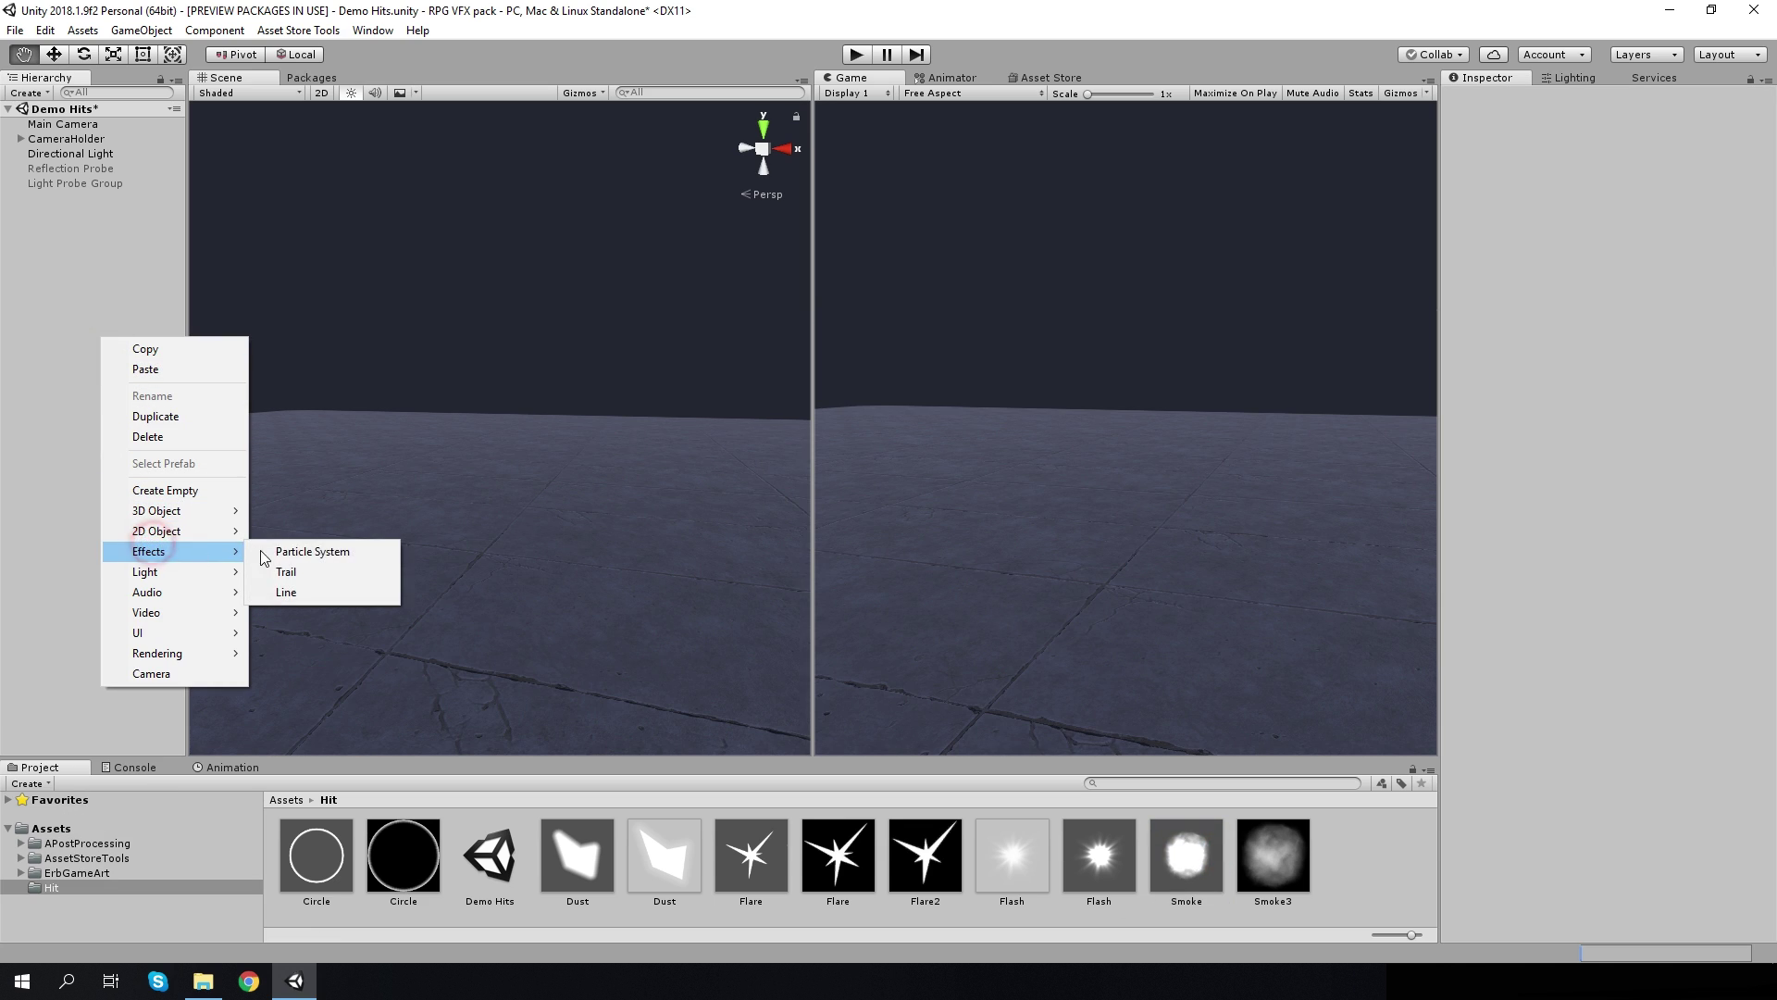
pyautogui.click(278, 551)
pyautogui.rightClick(79, 199)
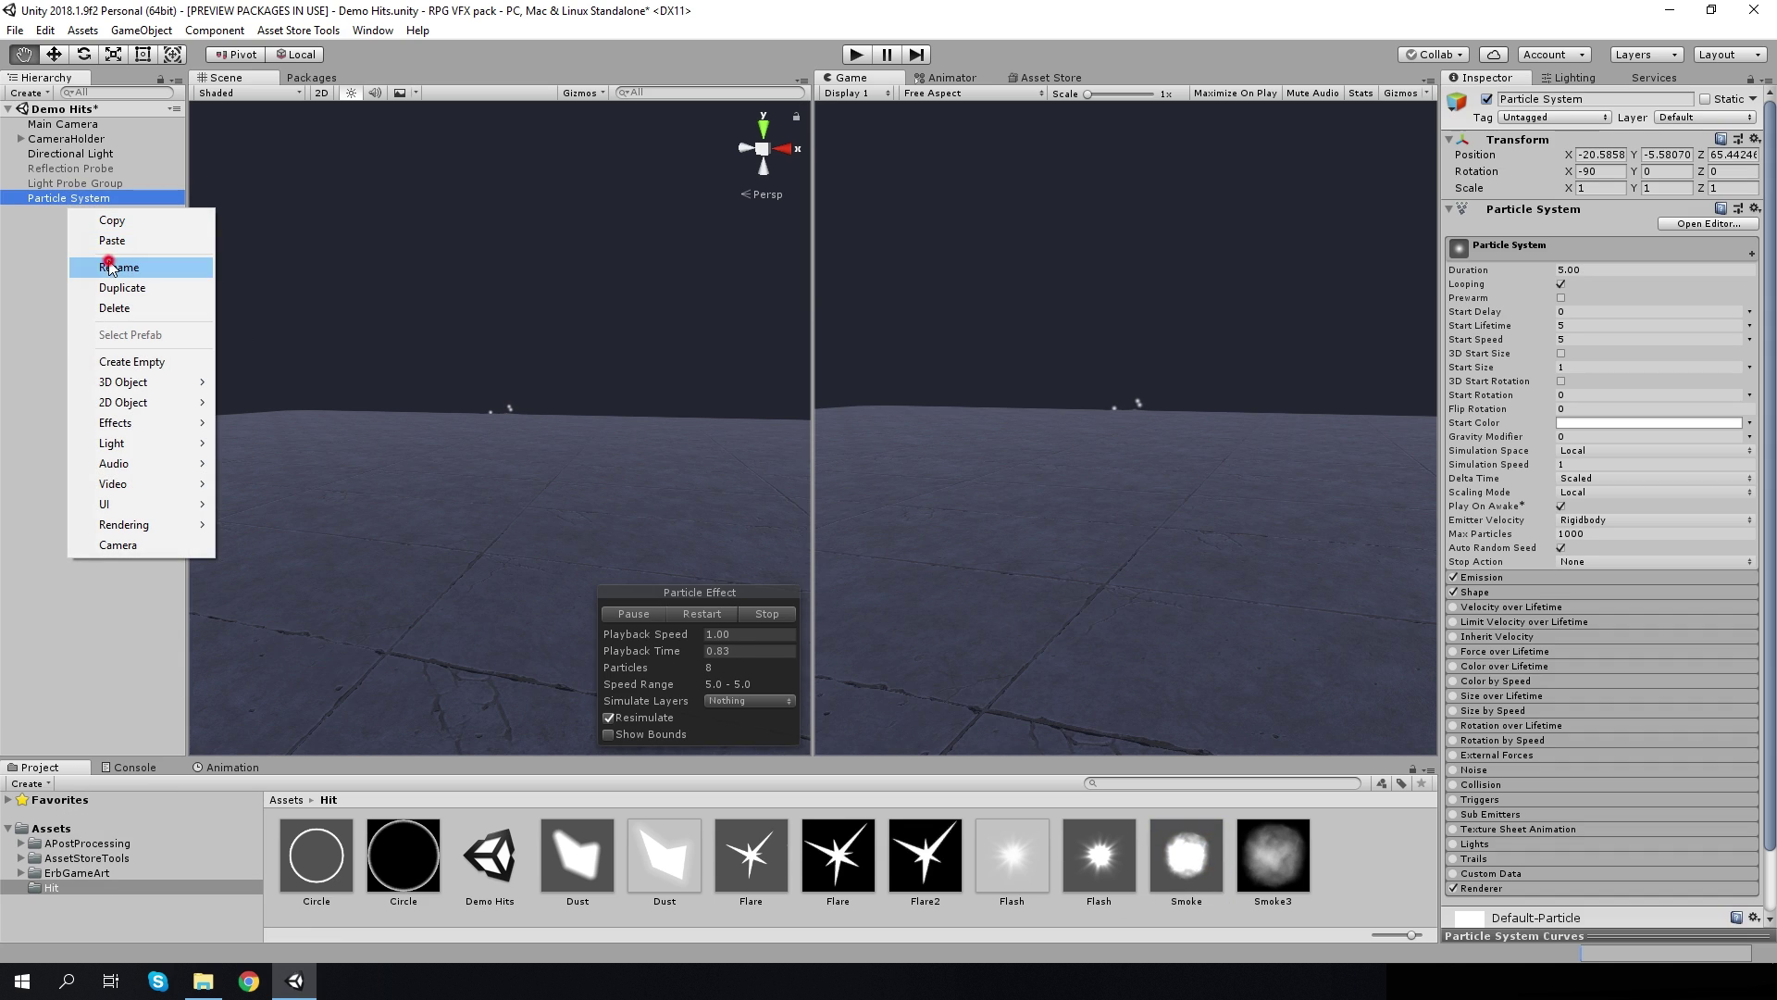
pyautogui.click(109, 266)
pyautogui.write('Hit')
pyautogui.click(55, 219)
# Reset Hit's transform to the origin and turn off its emission Shape
pyautogui.click(81, 199)
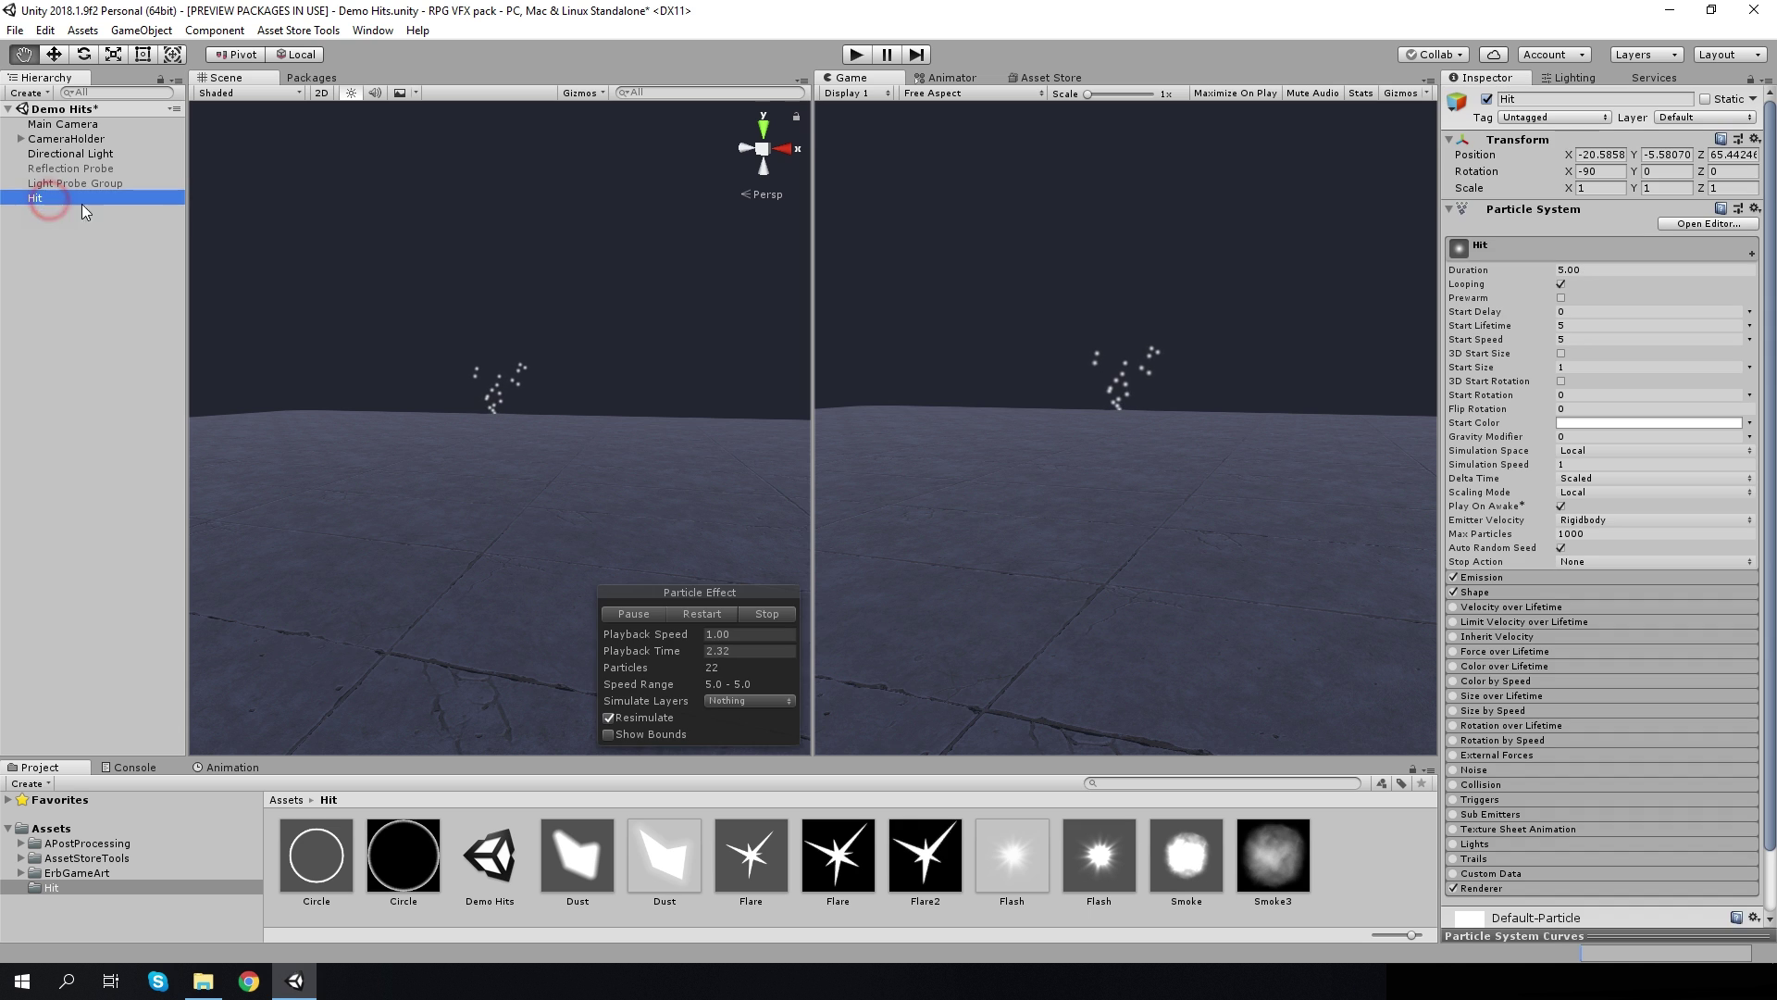
pyautogui.click(1754, 139)
pyautogui.click(1602, 145)
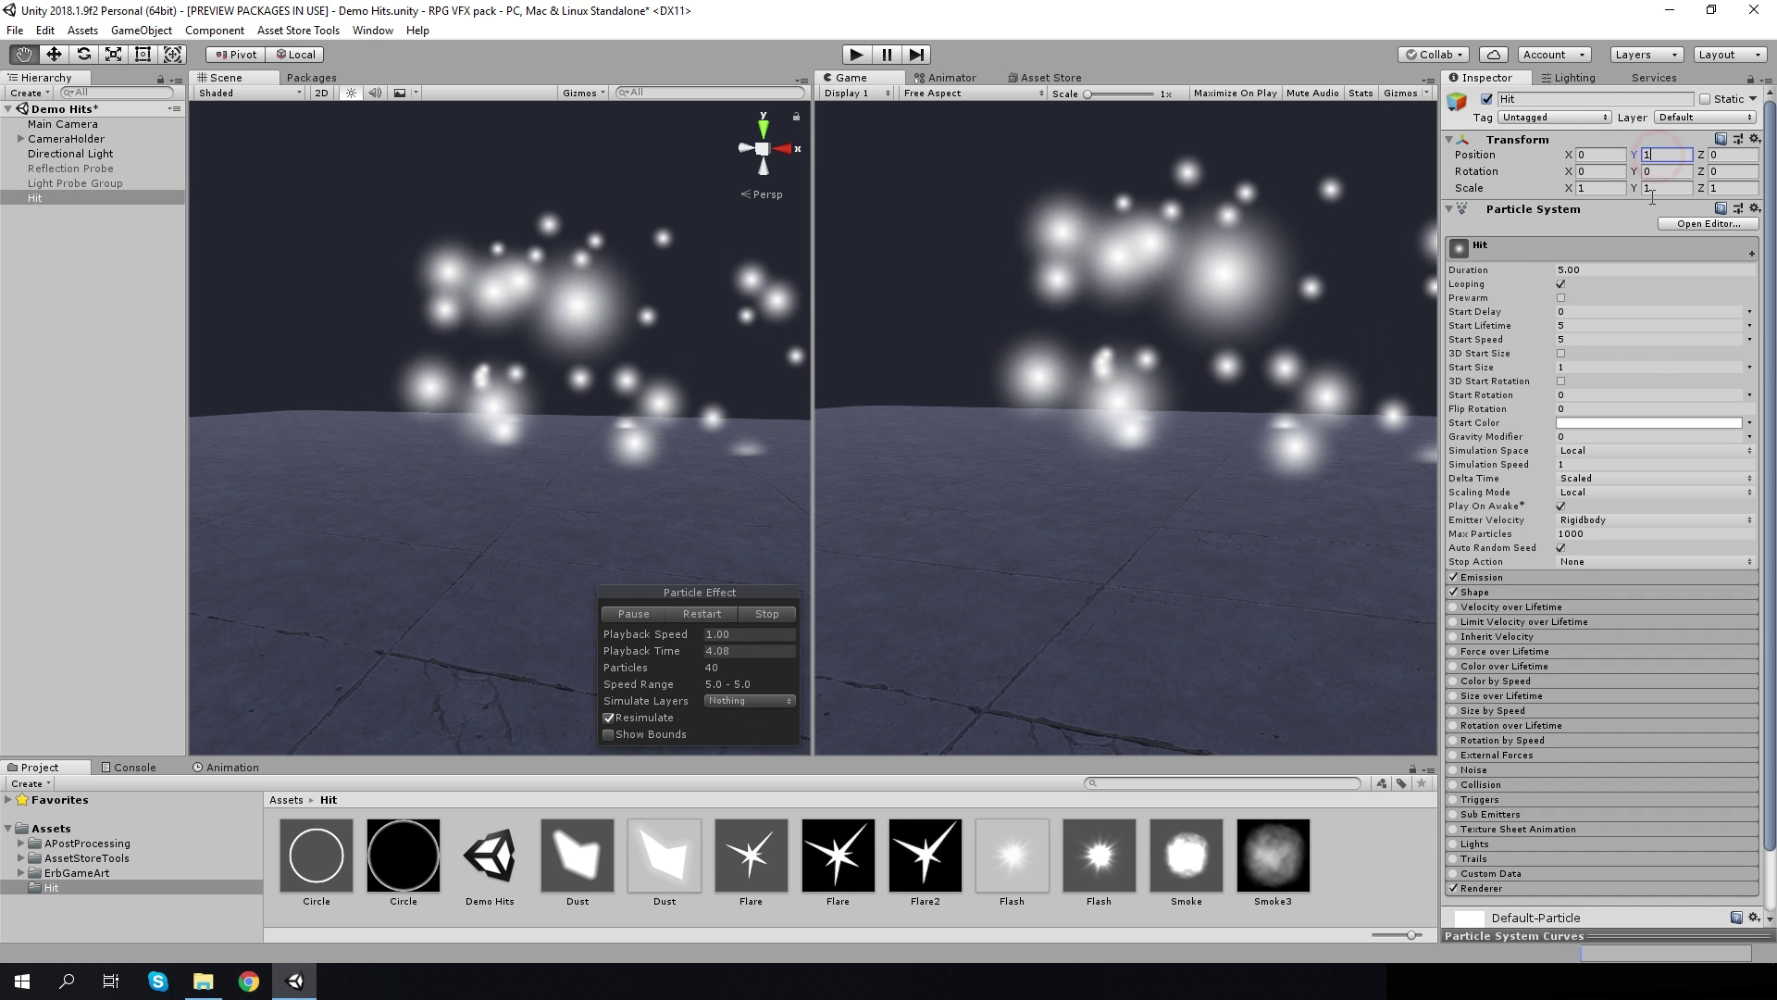
pyautogui.click(1459, 591)
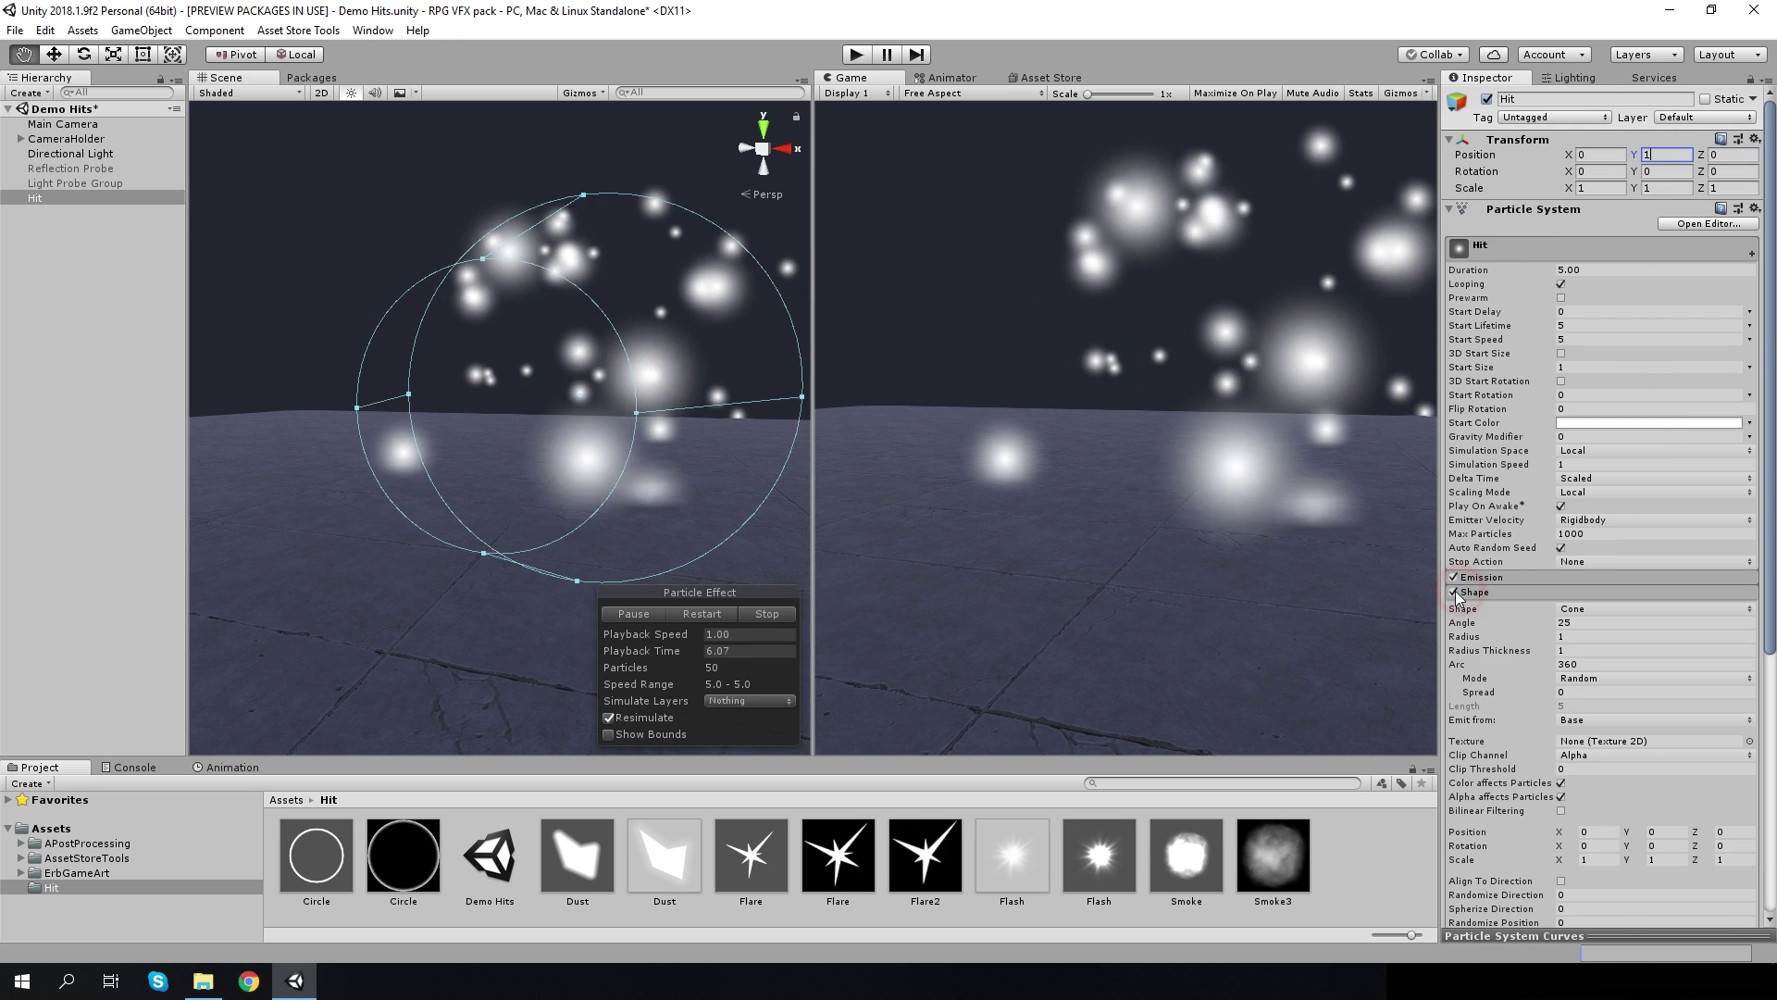
pyautogui.click(1454, 591)
pyautogui.click(1500, 590)
# Set Rate over Time to 0 and add a single burst with Count 1
pyautogui.click(1485, 577)
pyautogui.click(1574, 594)
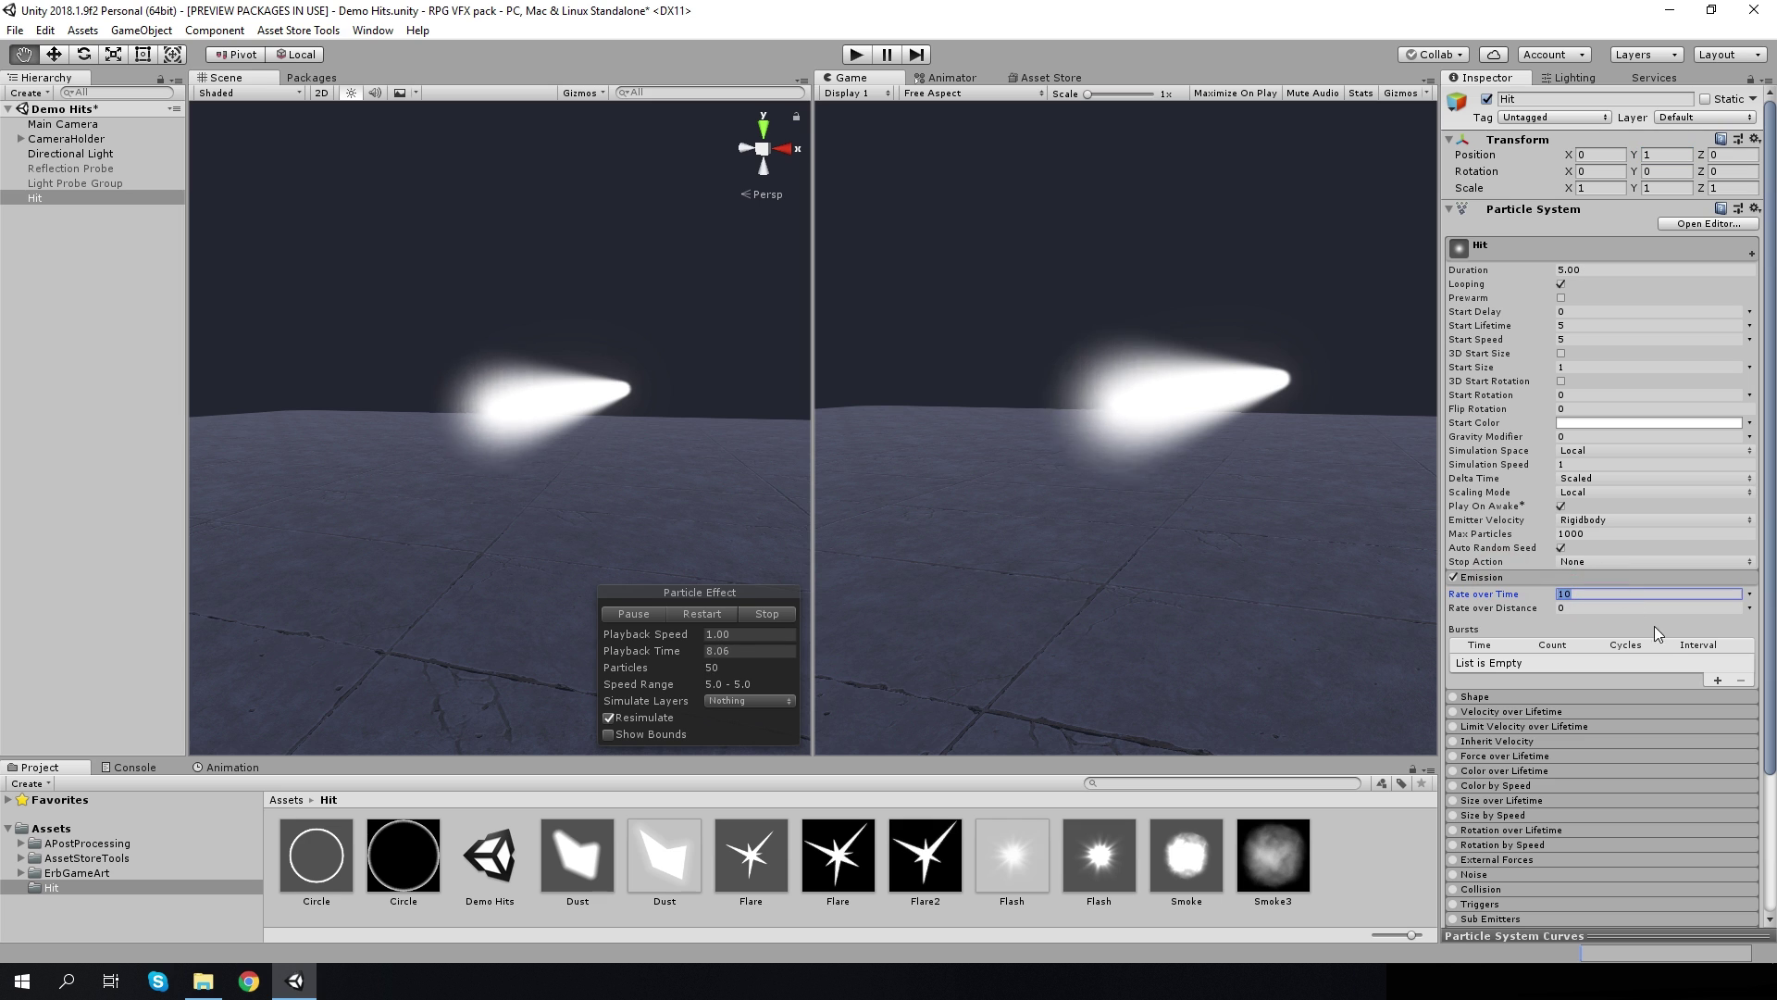
pyautogui.write('0')
pyautogui.click(1714, 679)
pyautogui.doubleClick(1558, 661)
pyautogui.write('1')
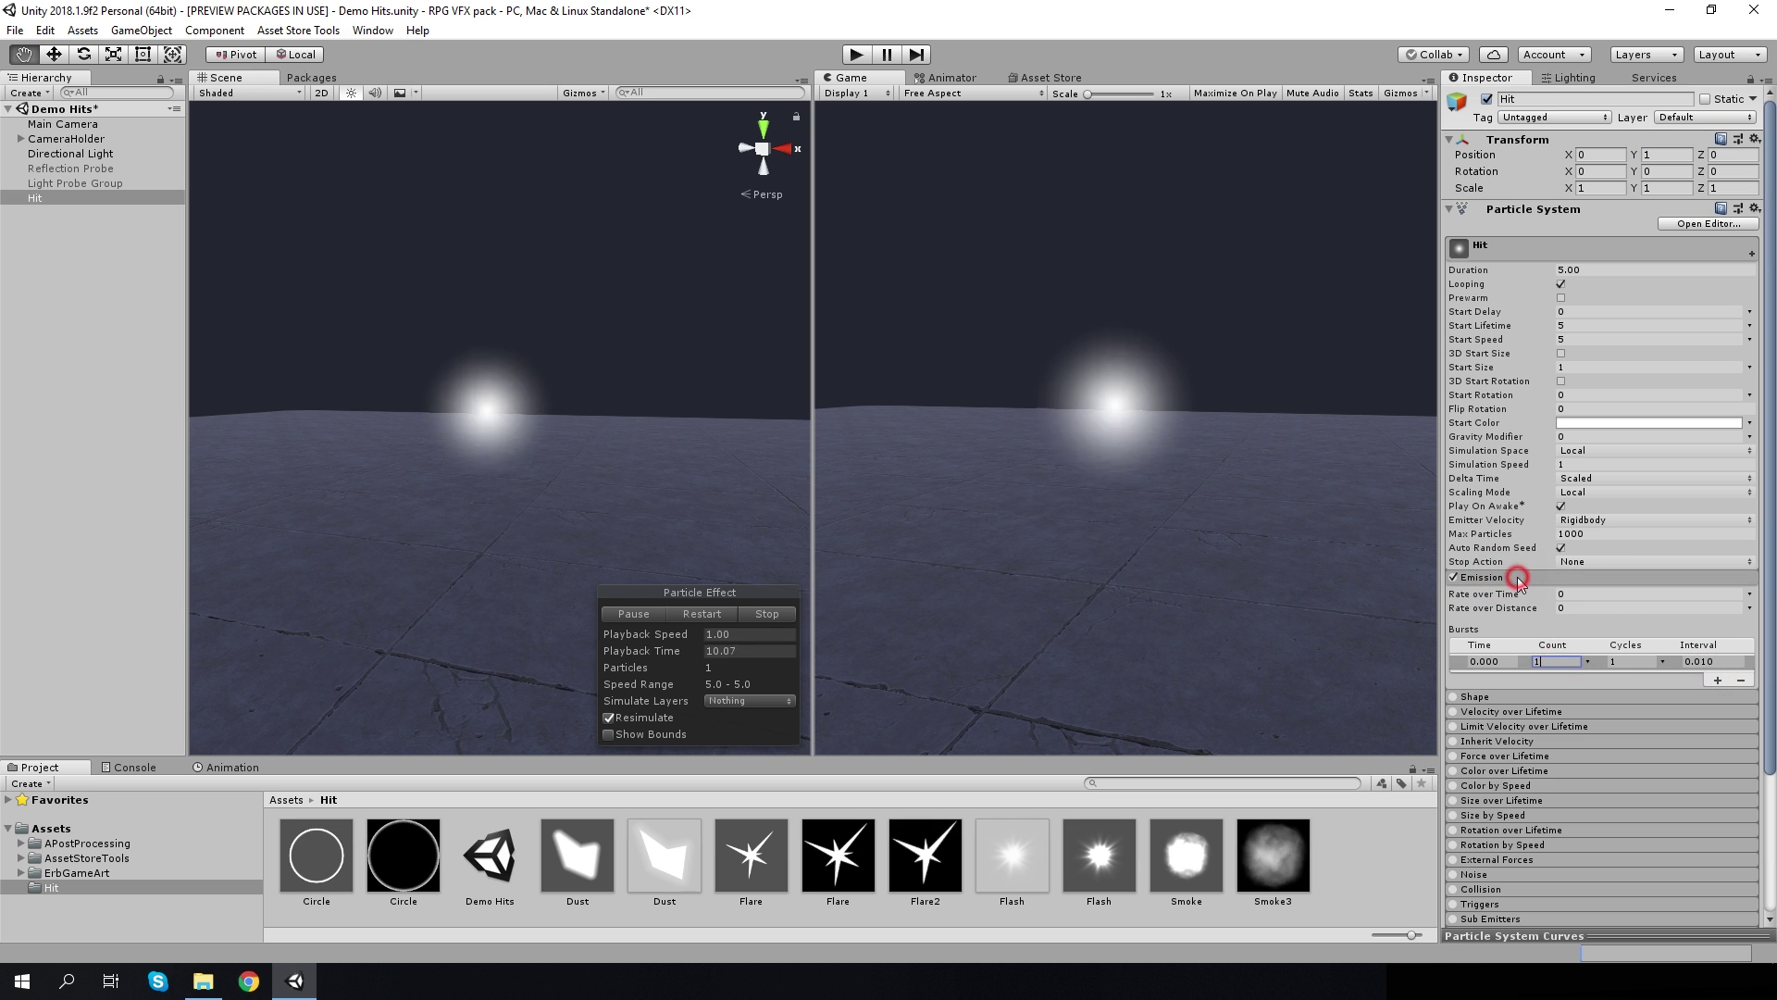
# Set Start Speed to 0 and begin editing Max Particle Size
pyautogui.scroll(-3, 1564, 687)
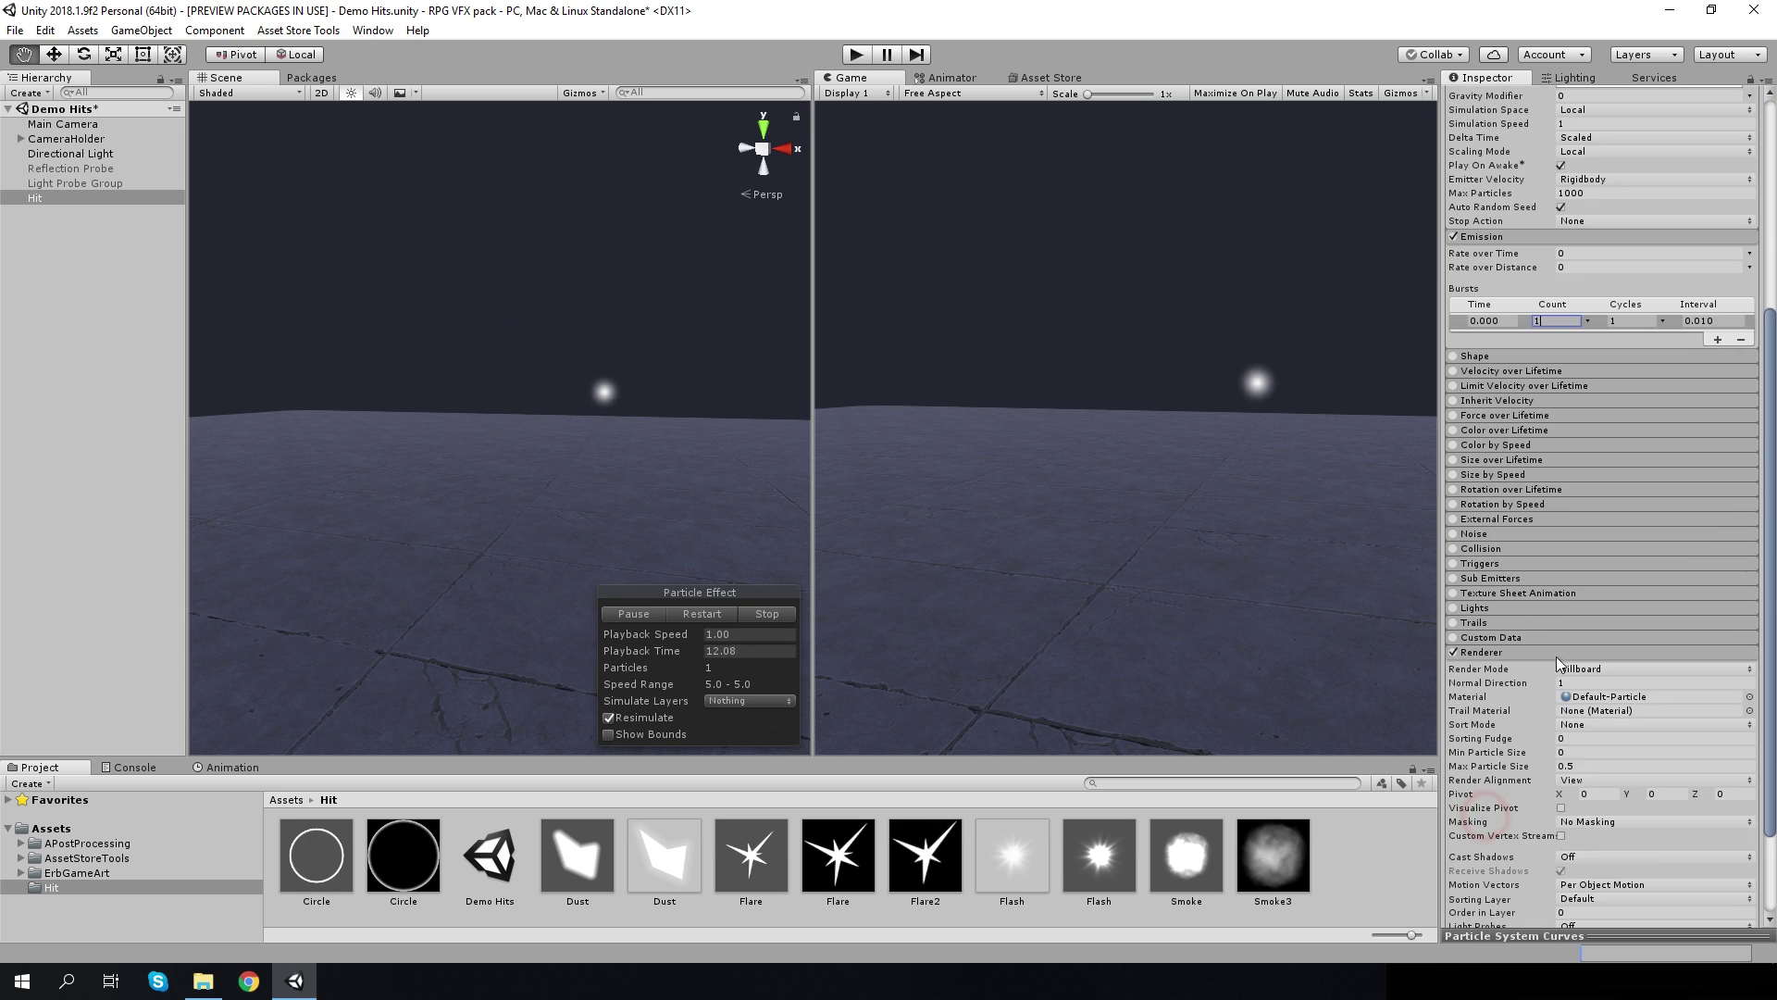
pyautogui.click(1578, 225)
pyautogui.write('0')
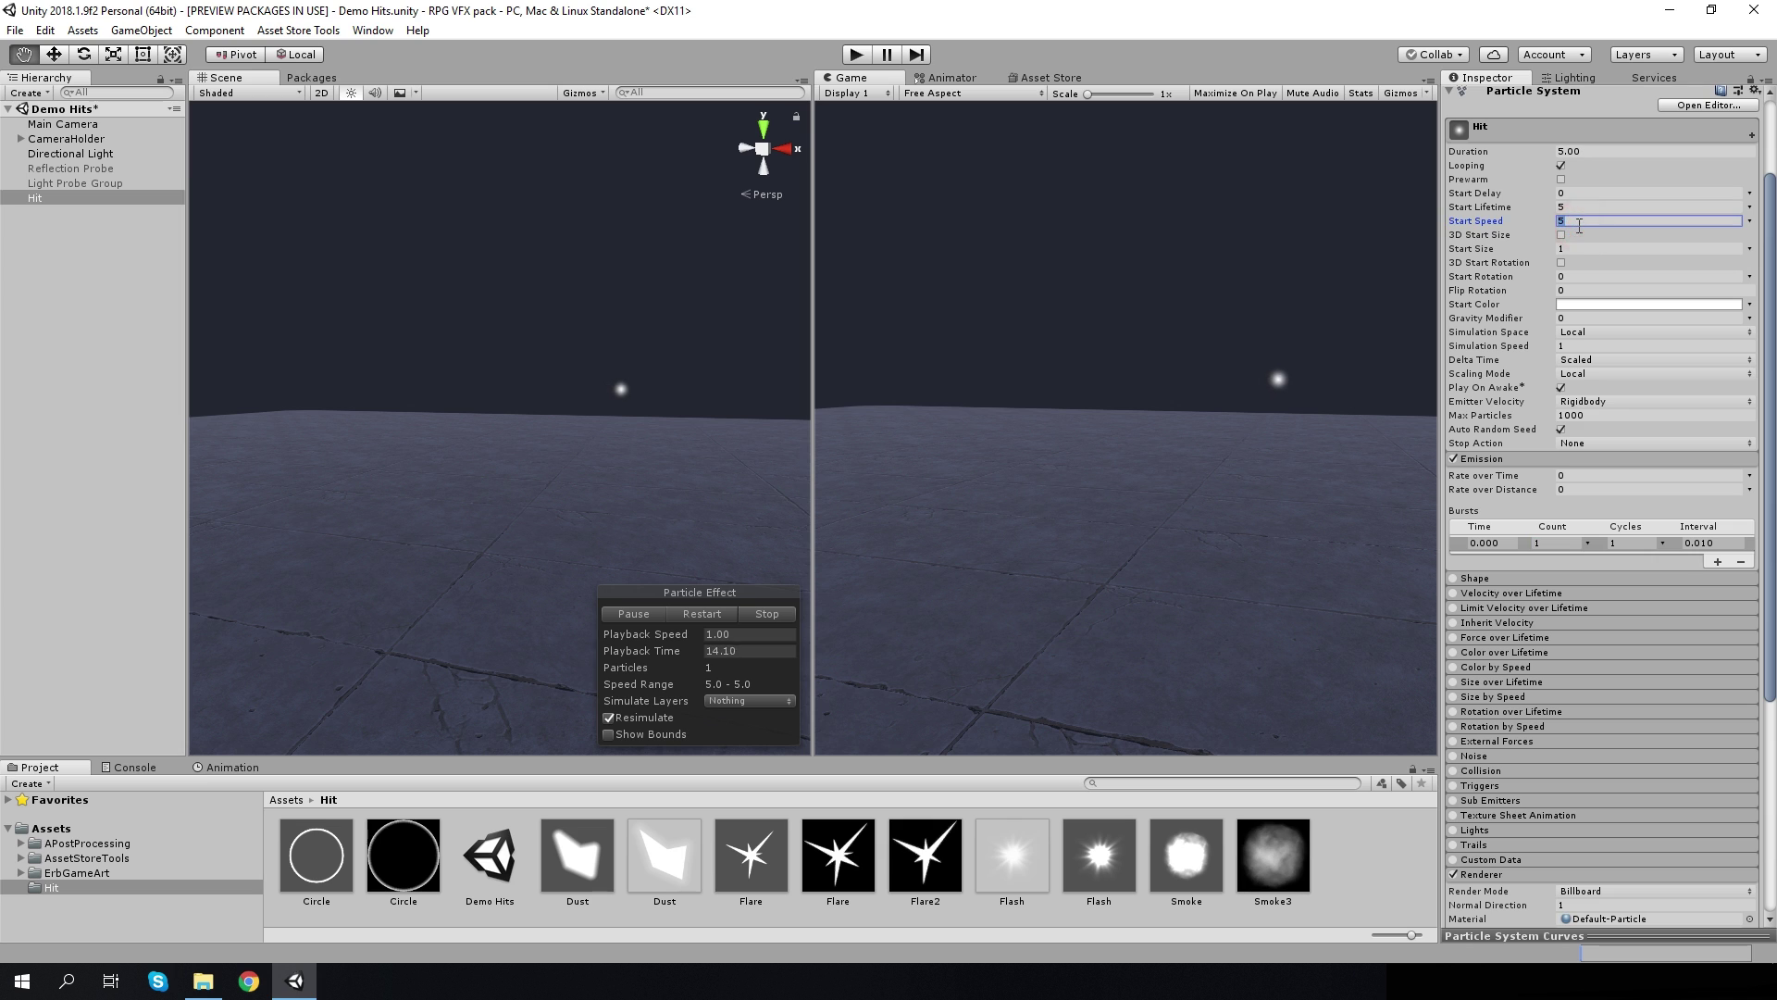
pyautogui.scroll(-8, 1614, 691)
pyautogui.click(1587, 645)
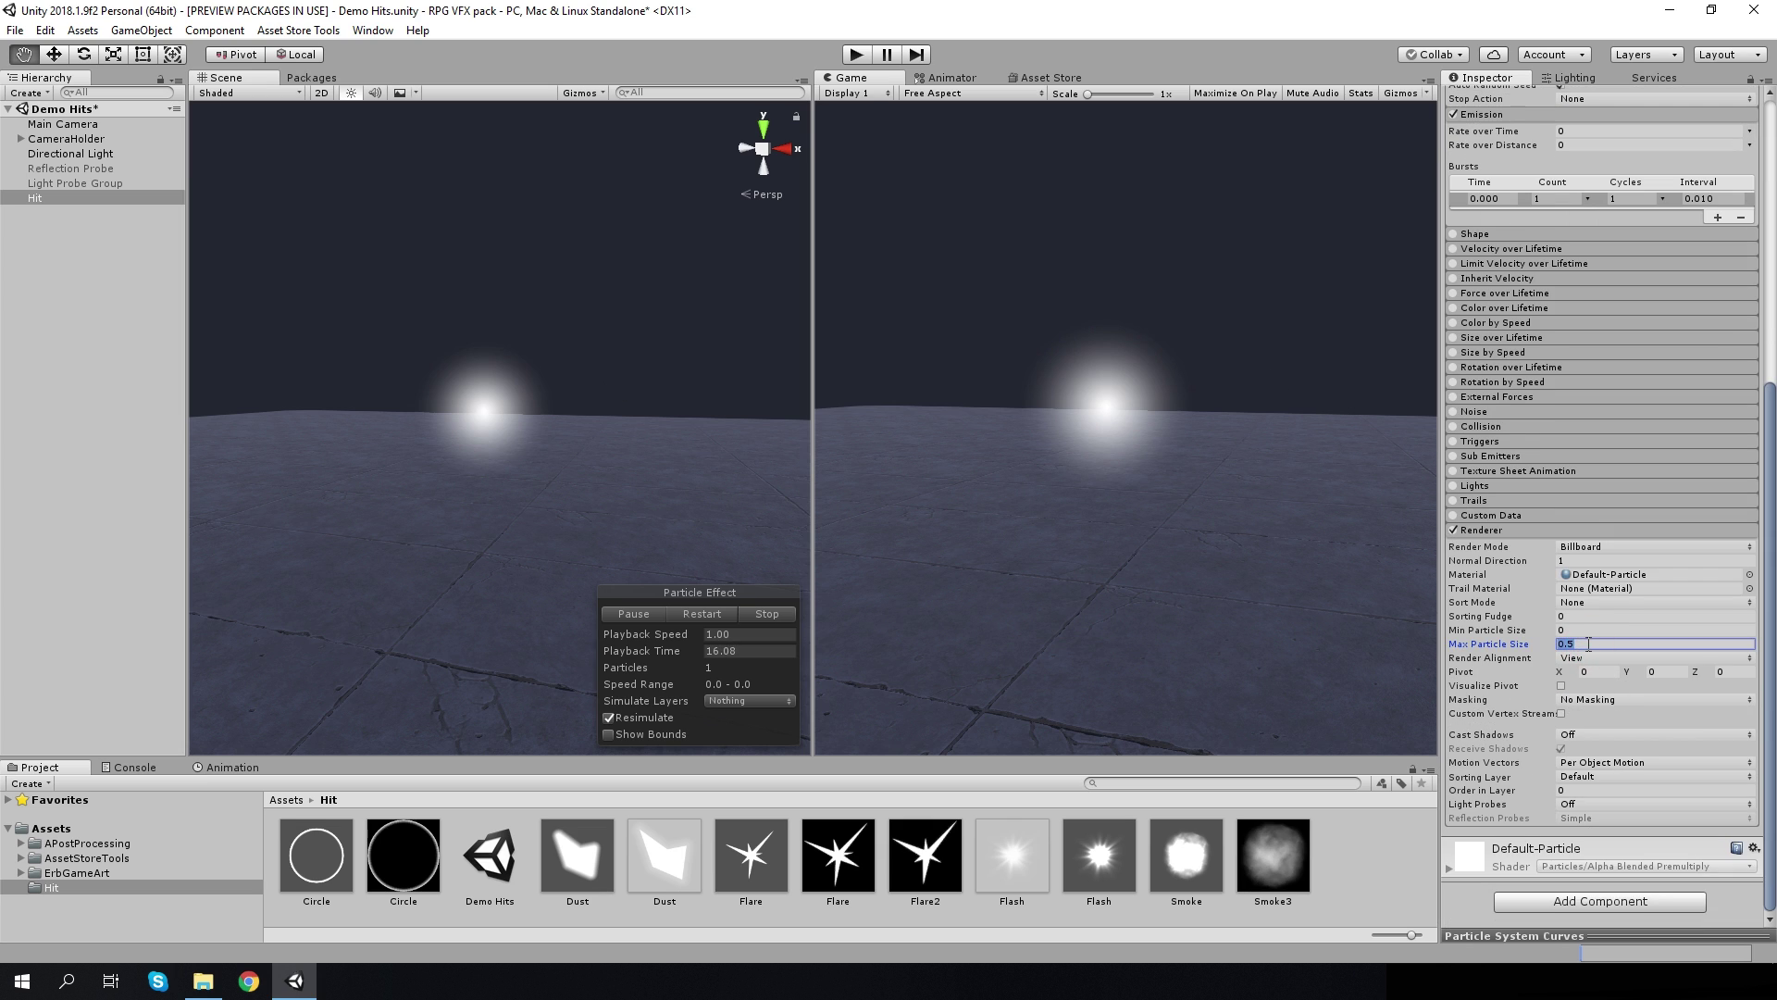
# Assign the Flare material to Hit's particles and give them a blue start colour
pyautogui.moveTo(750, 854); pyautogui.dragTo(1601, 573)
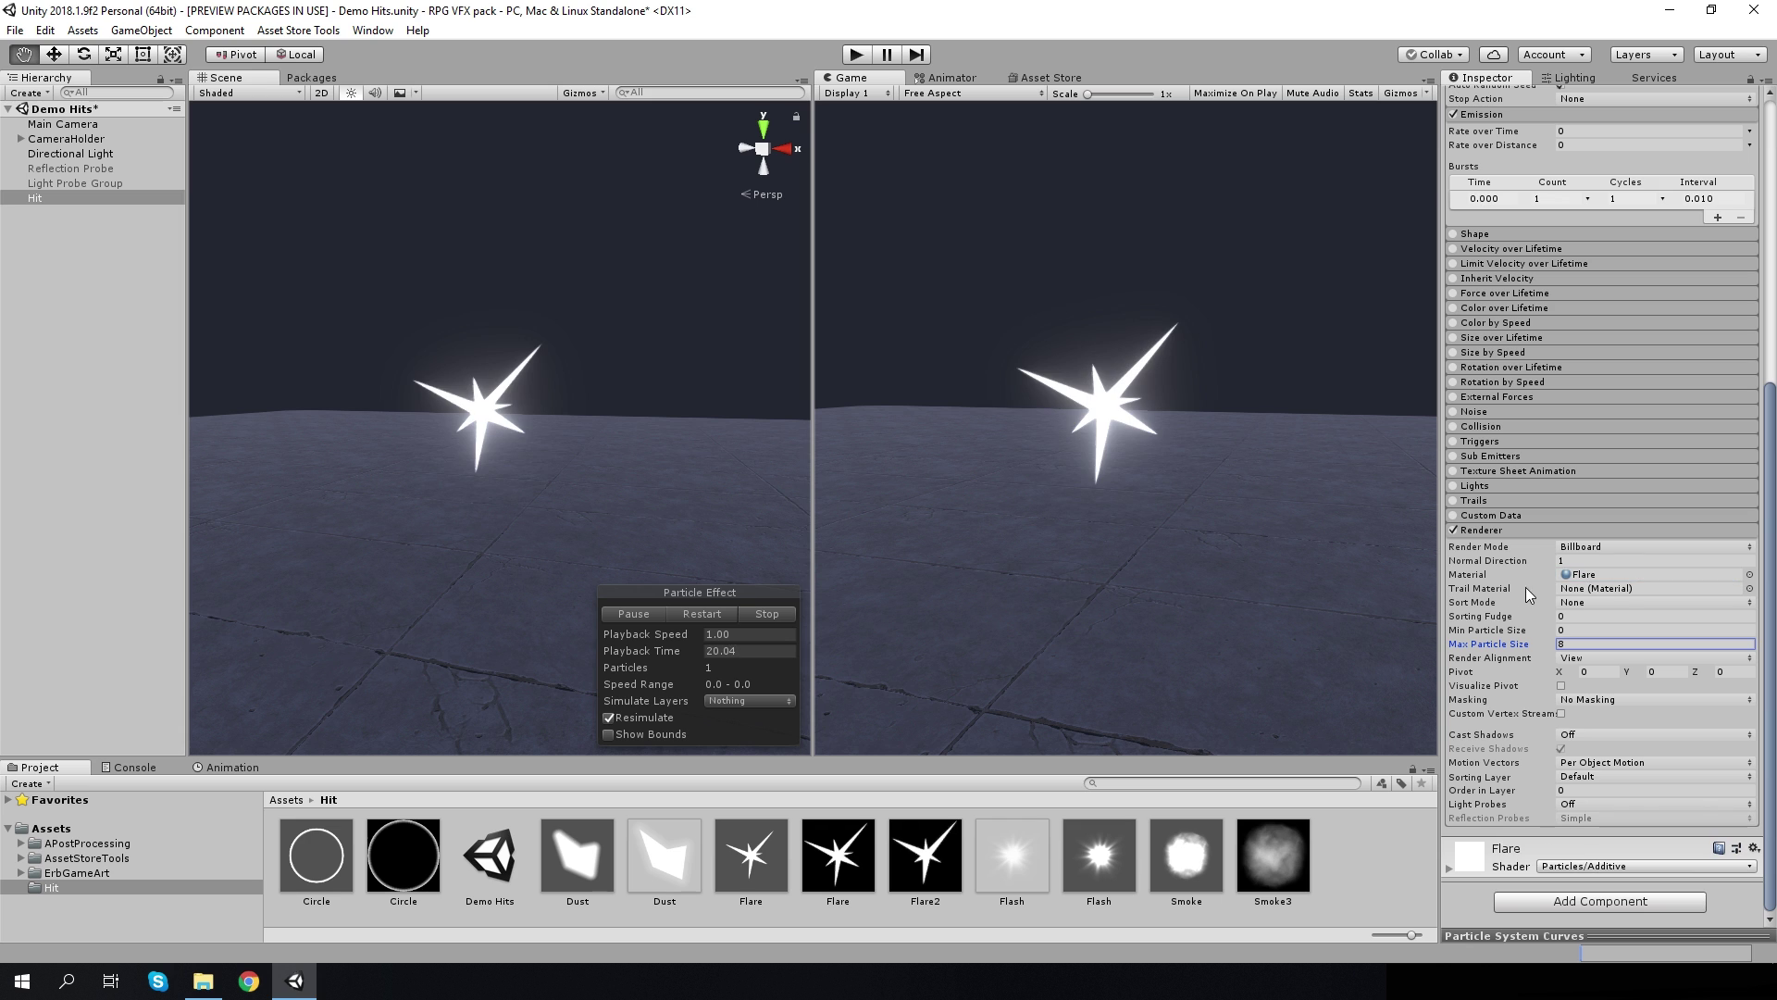
pyautogui.scroll(3, 1587, 609)
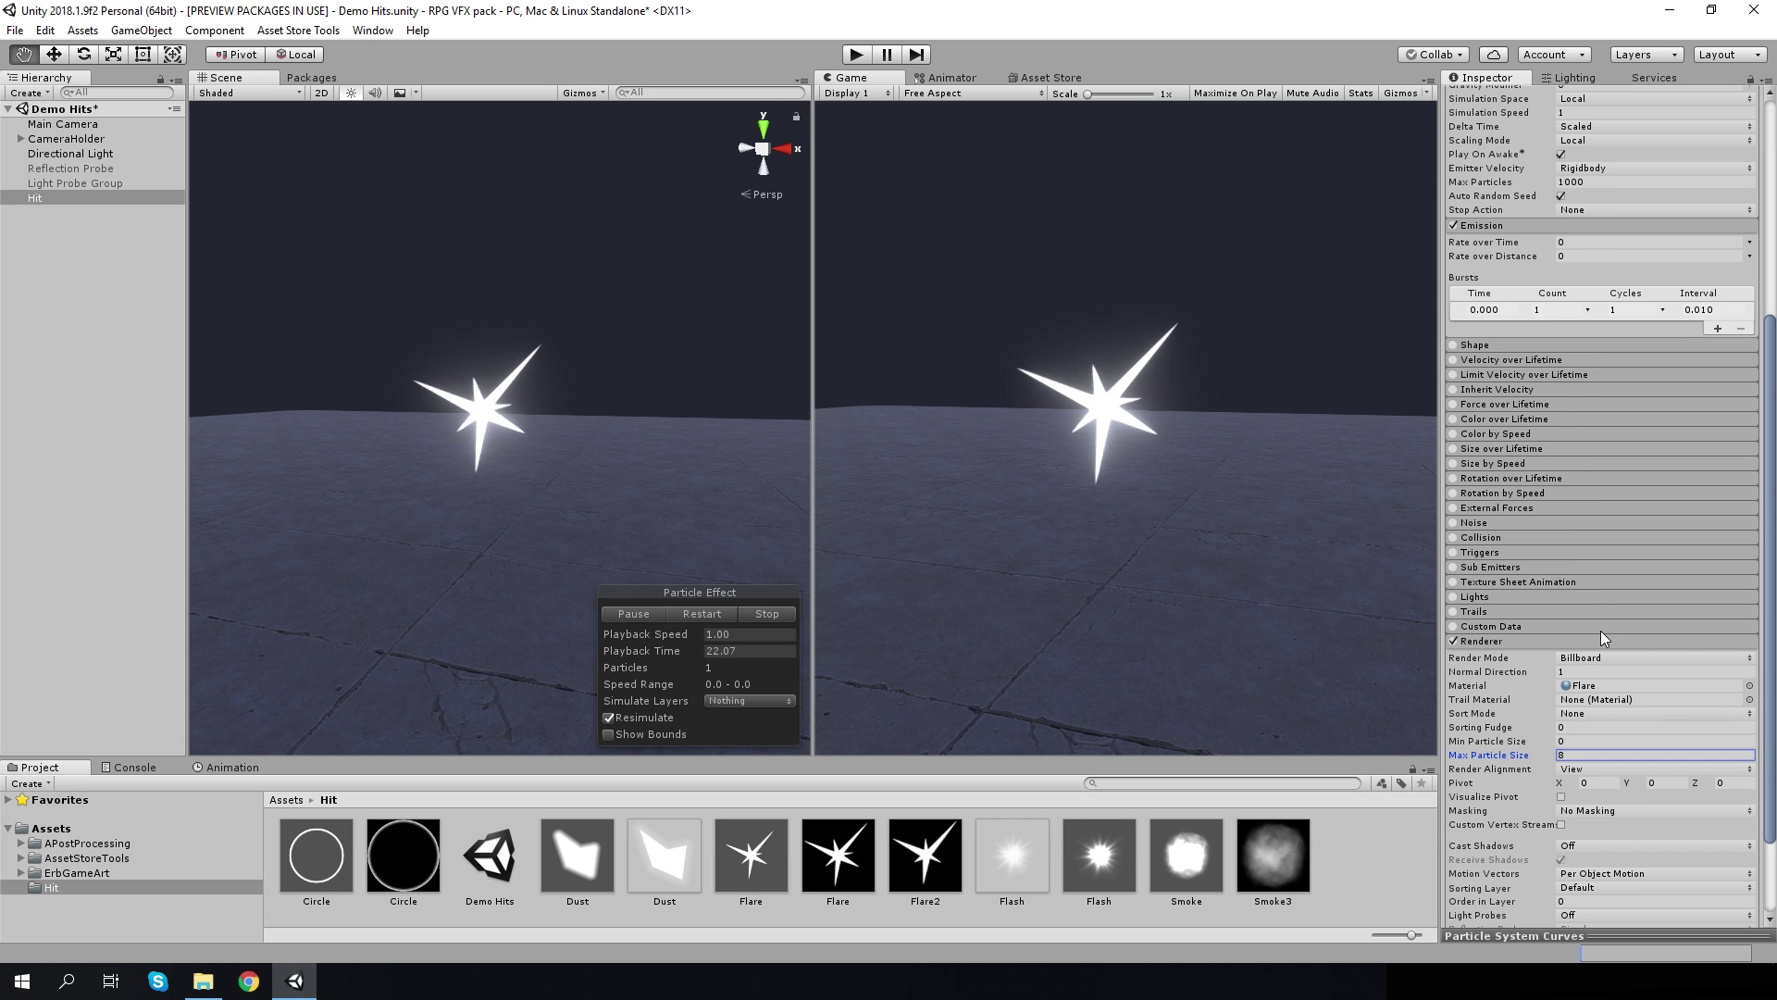
pyautogui.scroll(1, 1601, 631)
pyautogui.scroll(3, 1597, 417)
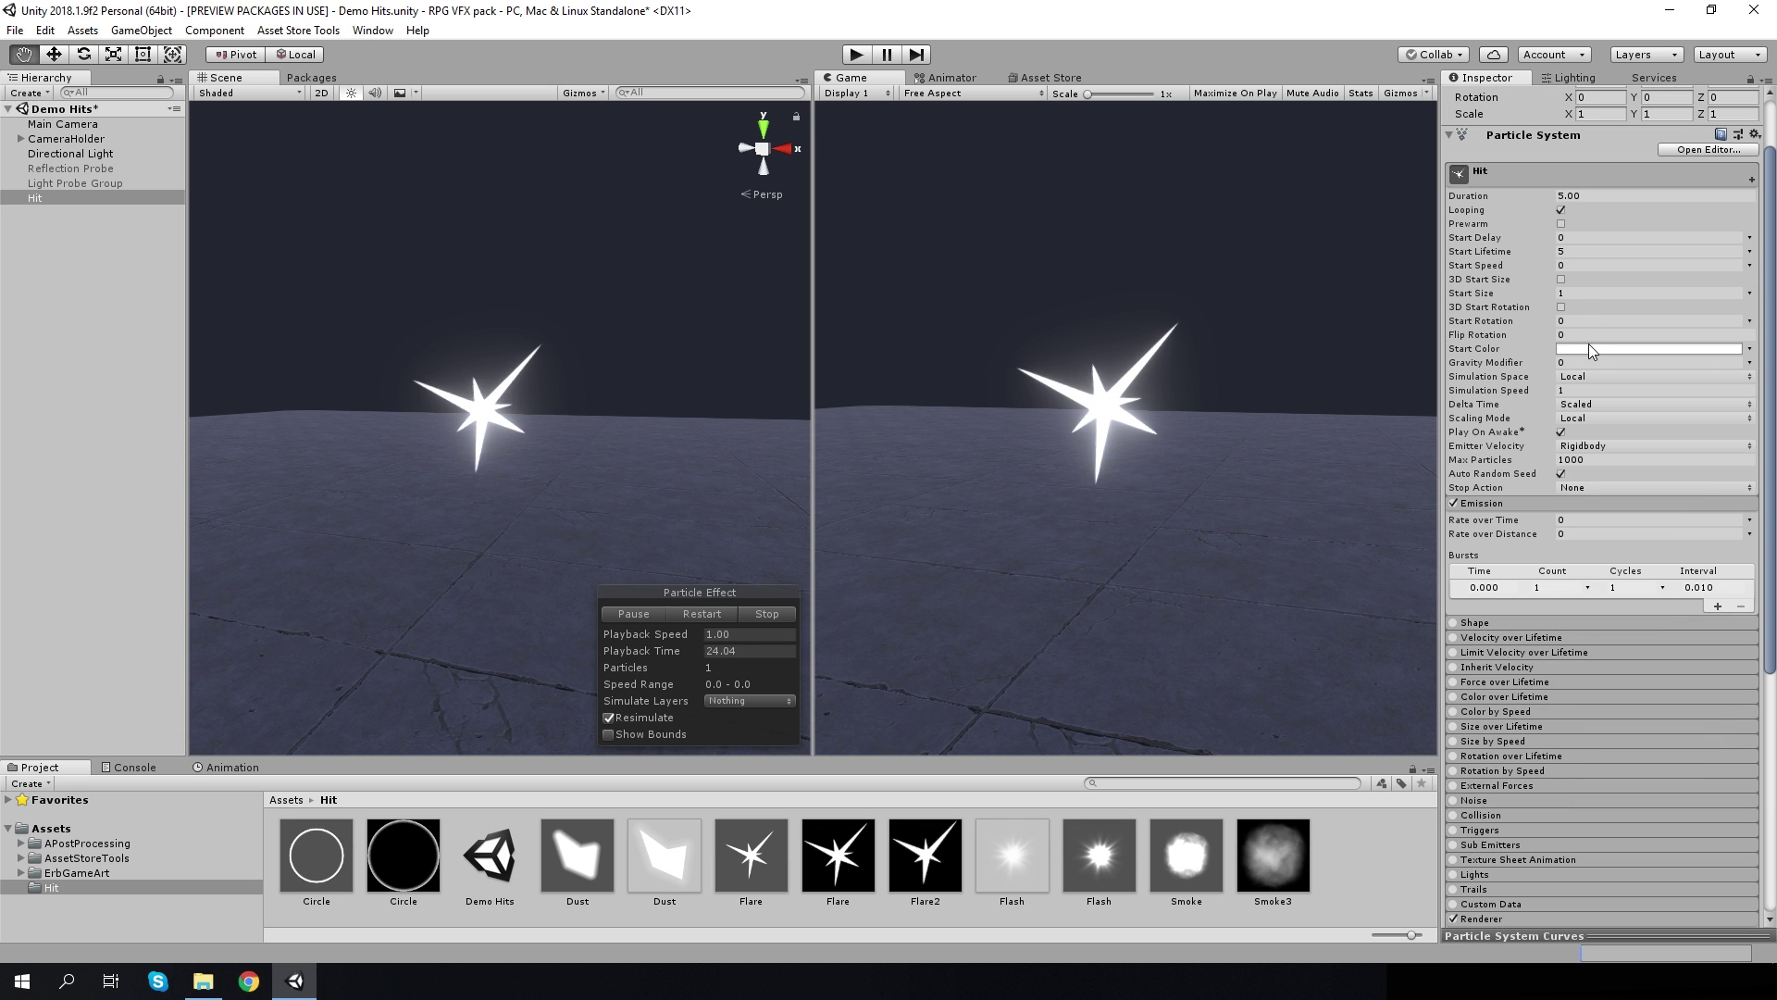
pyautogui.click(1589, 349)
pyautogui.click(1351, 719)
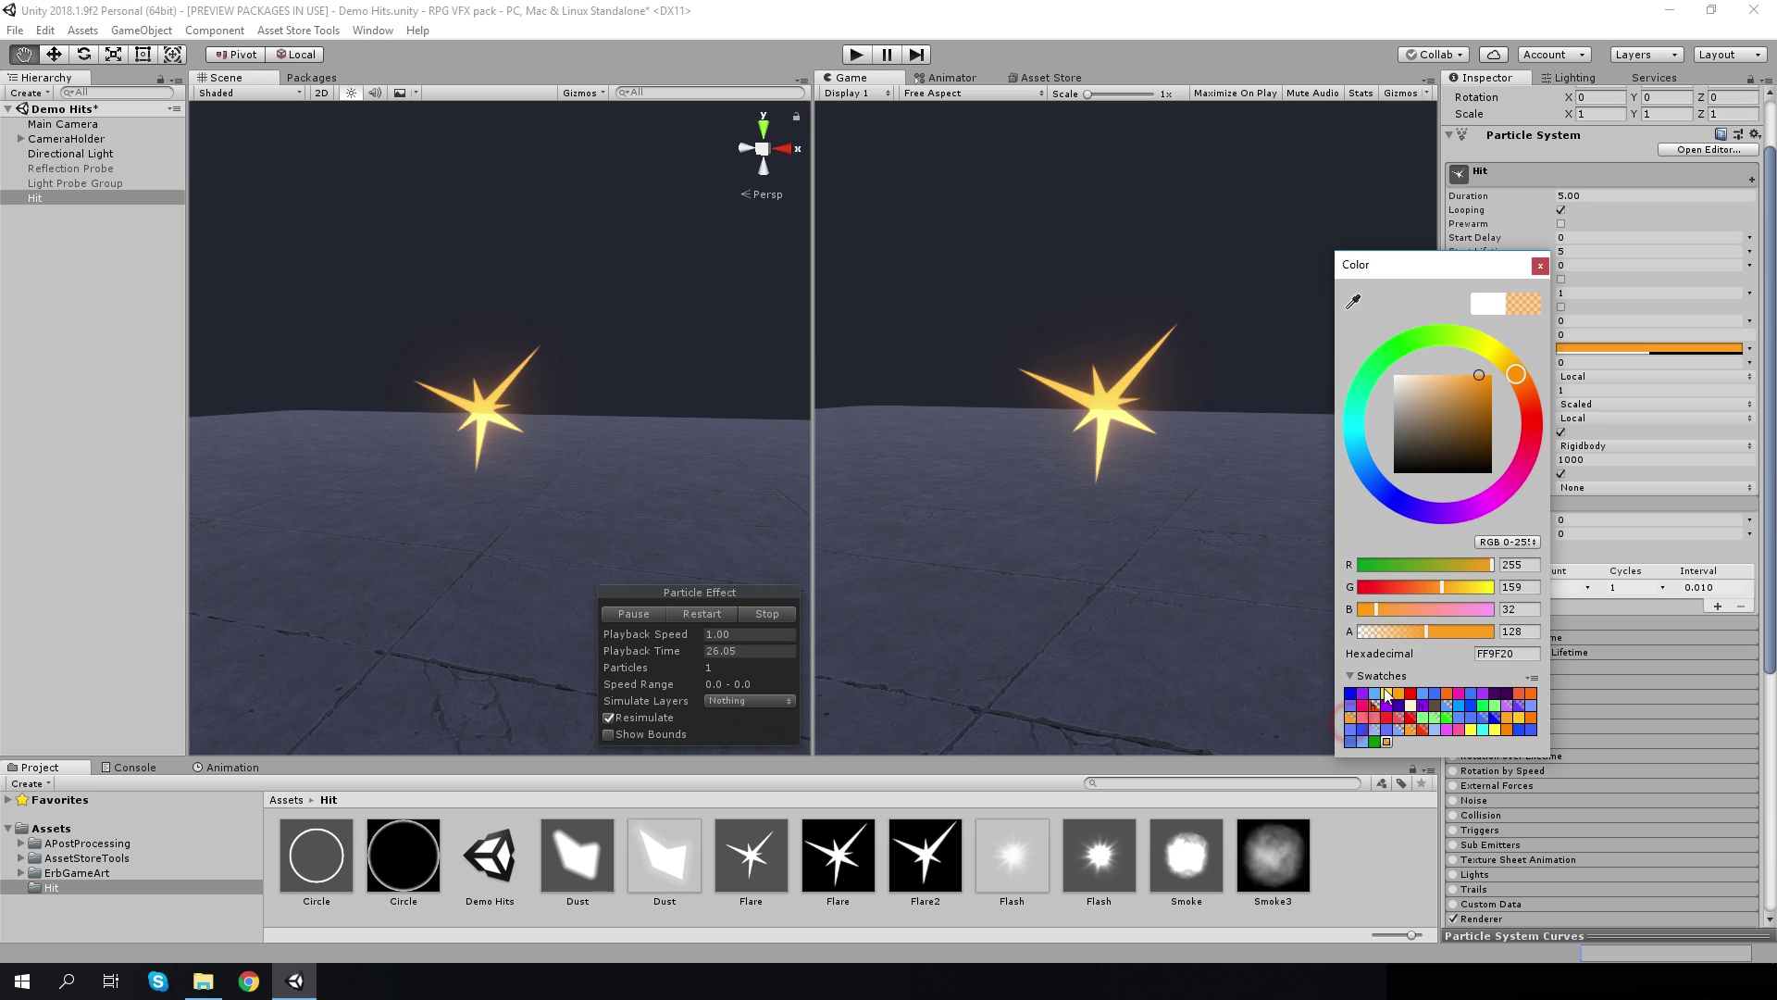
pyautogui.click(1357, 730)
pyautogui.click(1539, 267)
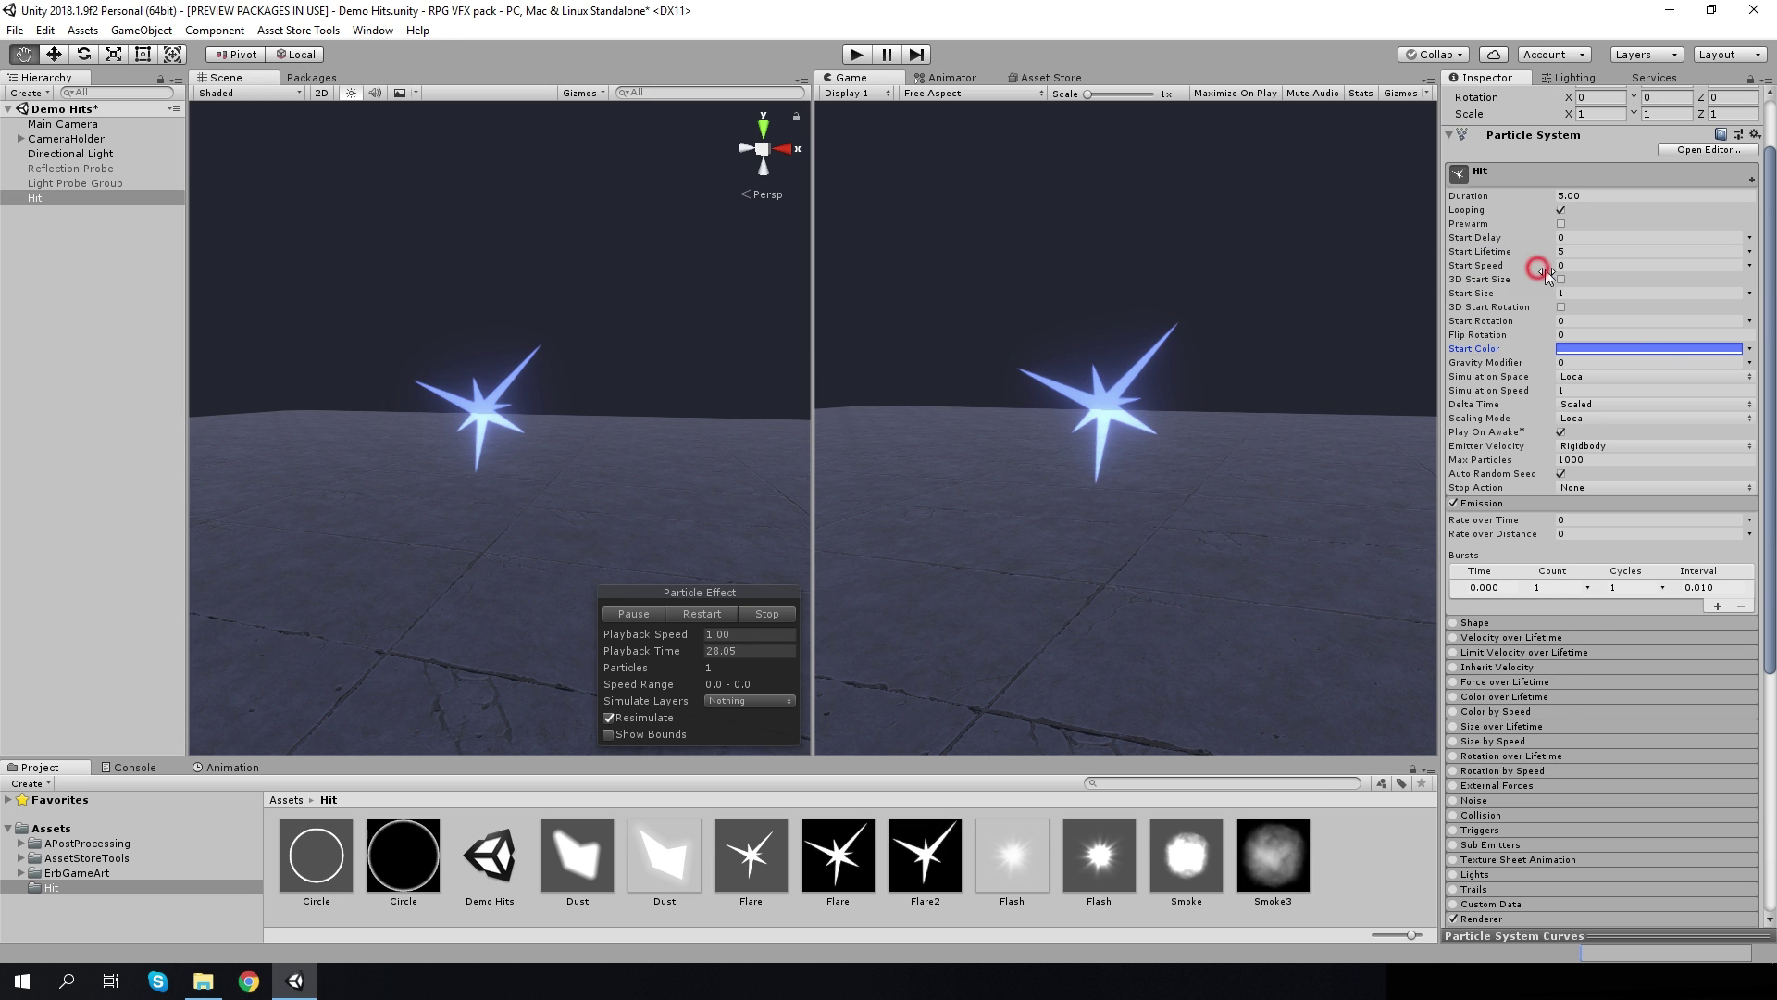
# Randomise the start rotation between 0 and 360 degrees
pyautogui.click(1750, 321)
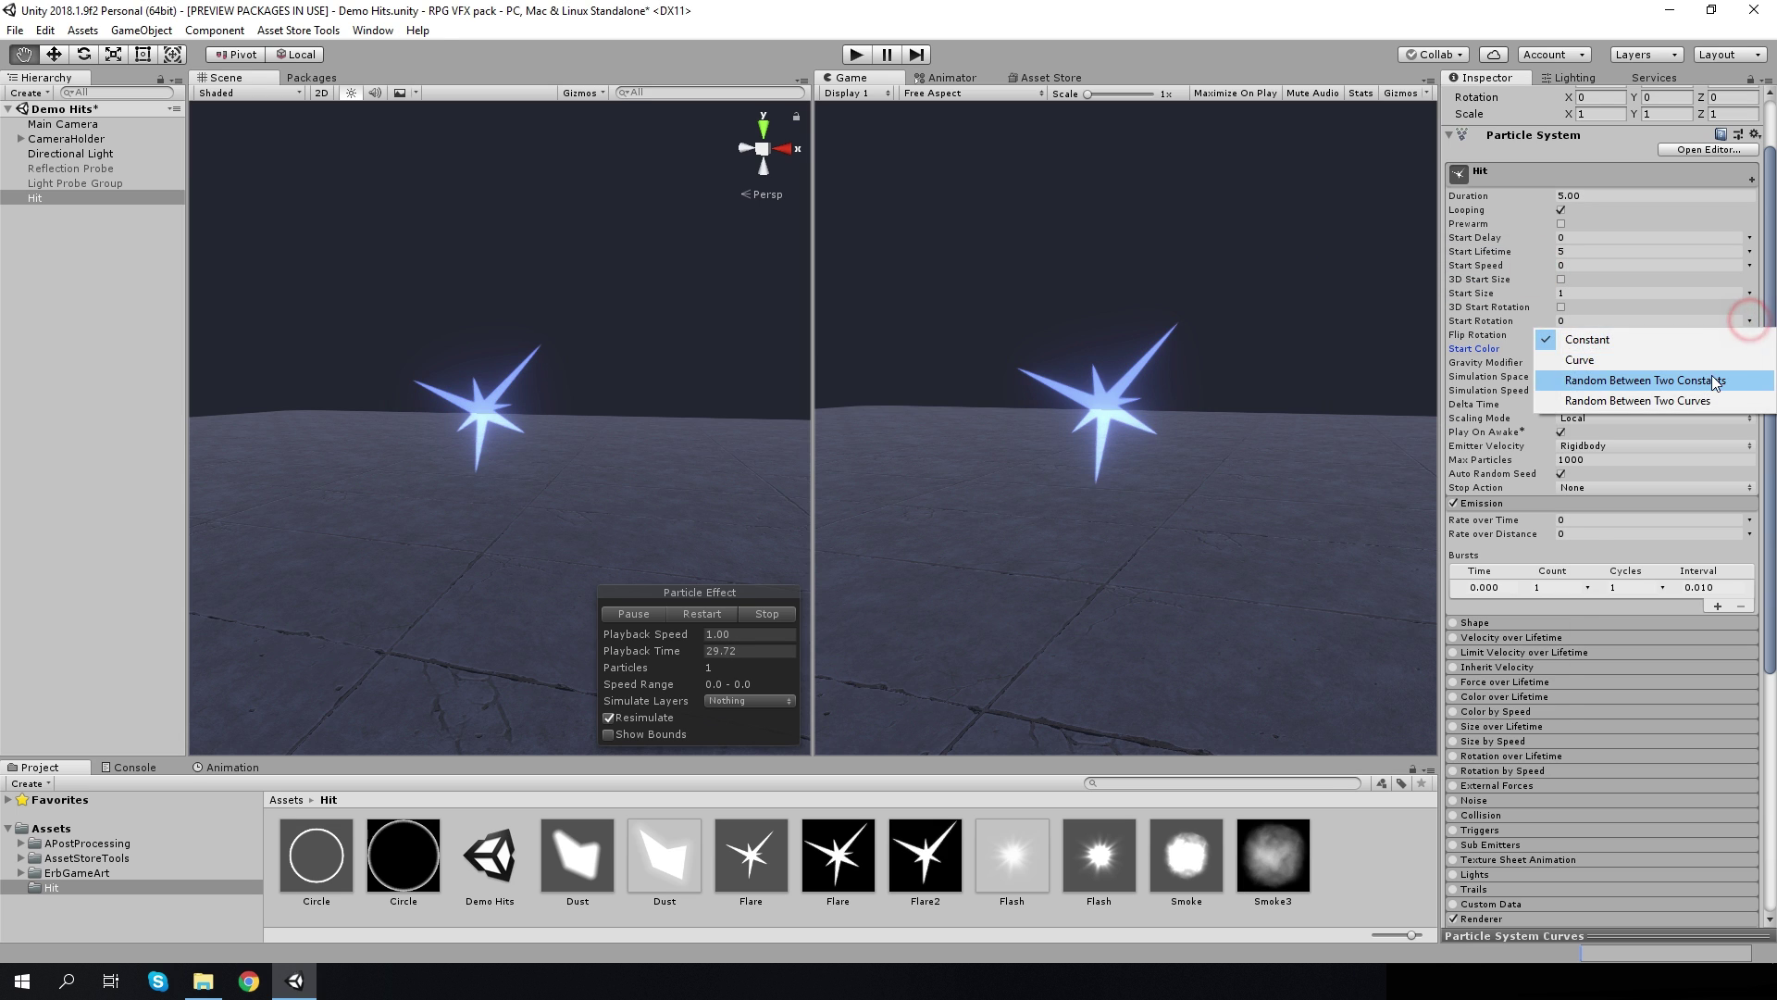
pyautogui.click(1713, 375)
pyautogui.write('36')
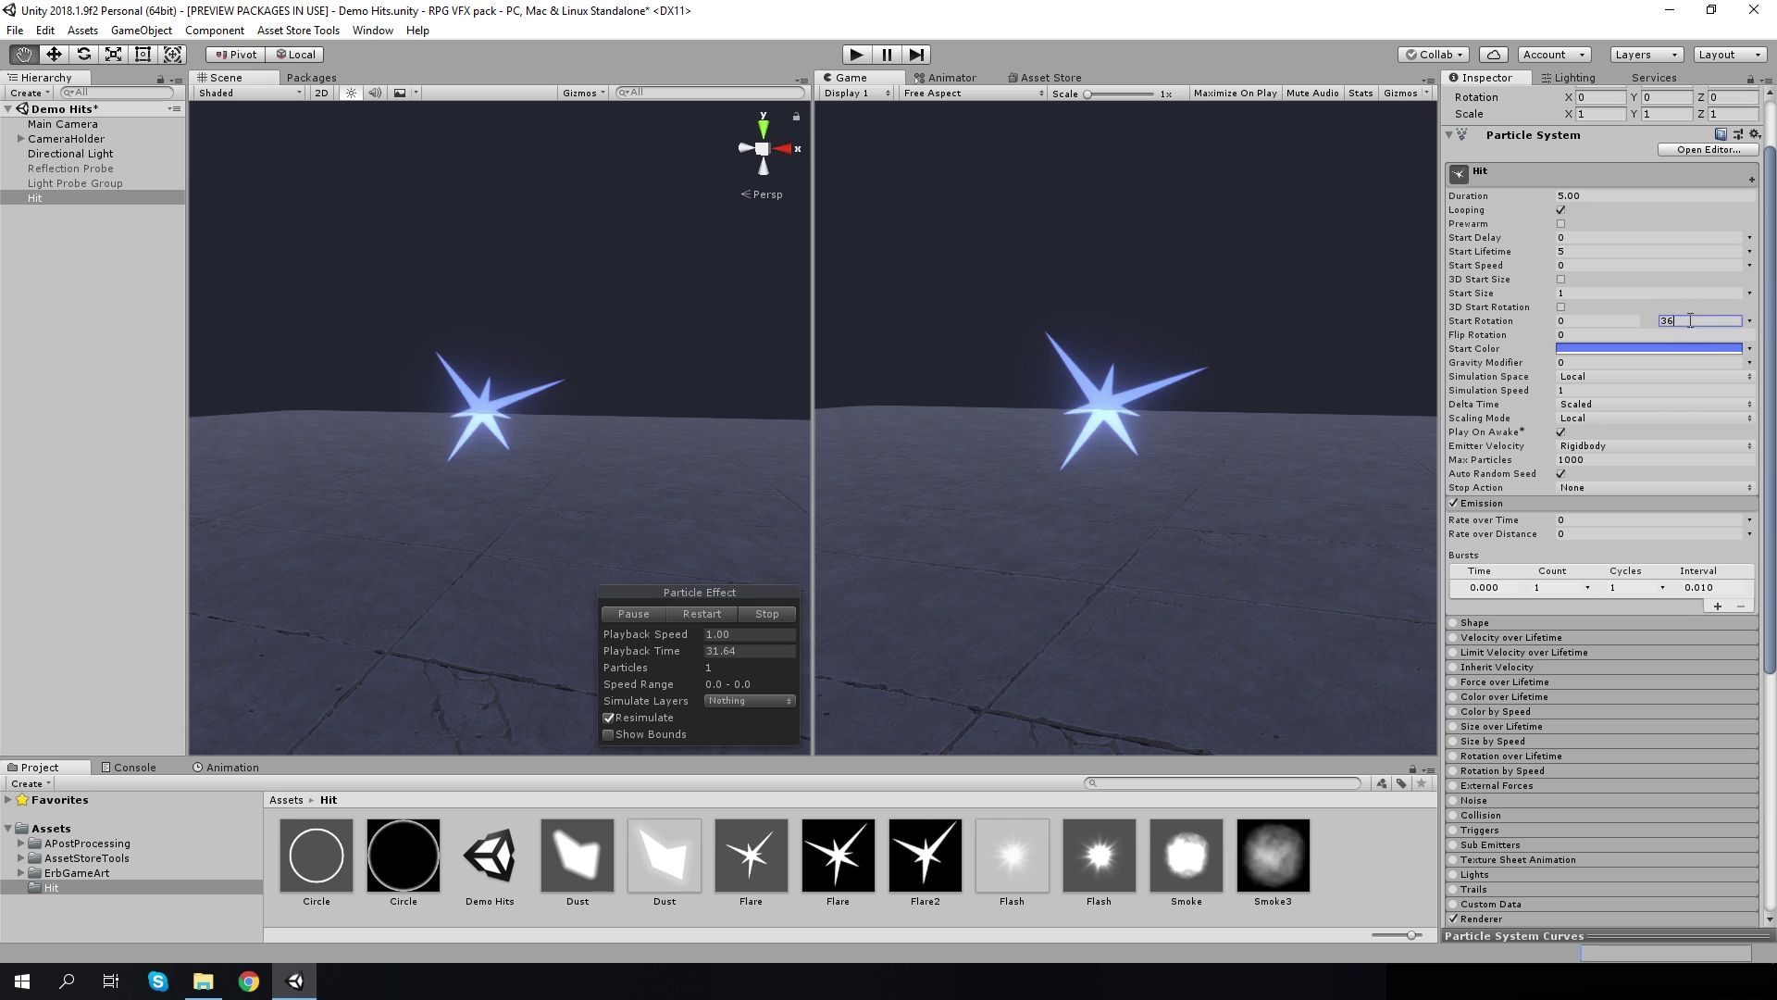
pyautogui.write('0')
# Set duration 0.7, start lifetime 0.12 and start size 2
pyautogui.click(1592, 196)
pyautogui.write('0.')
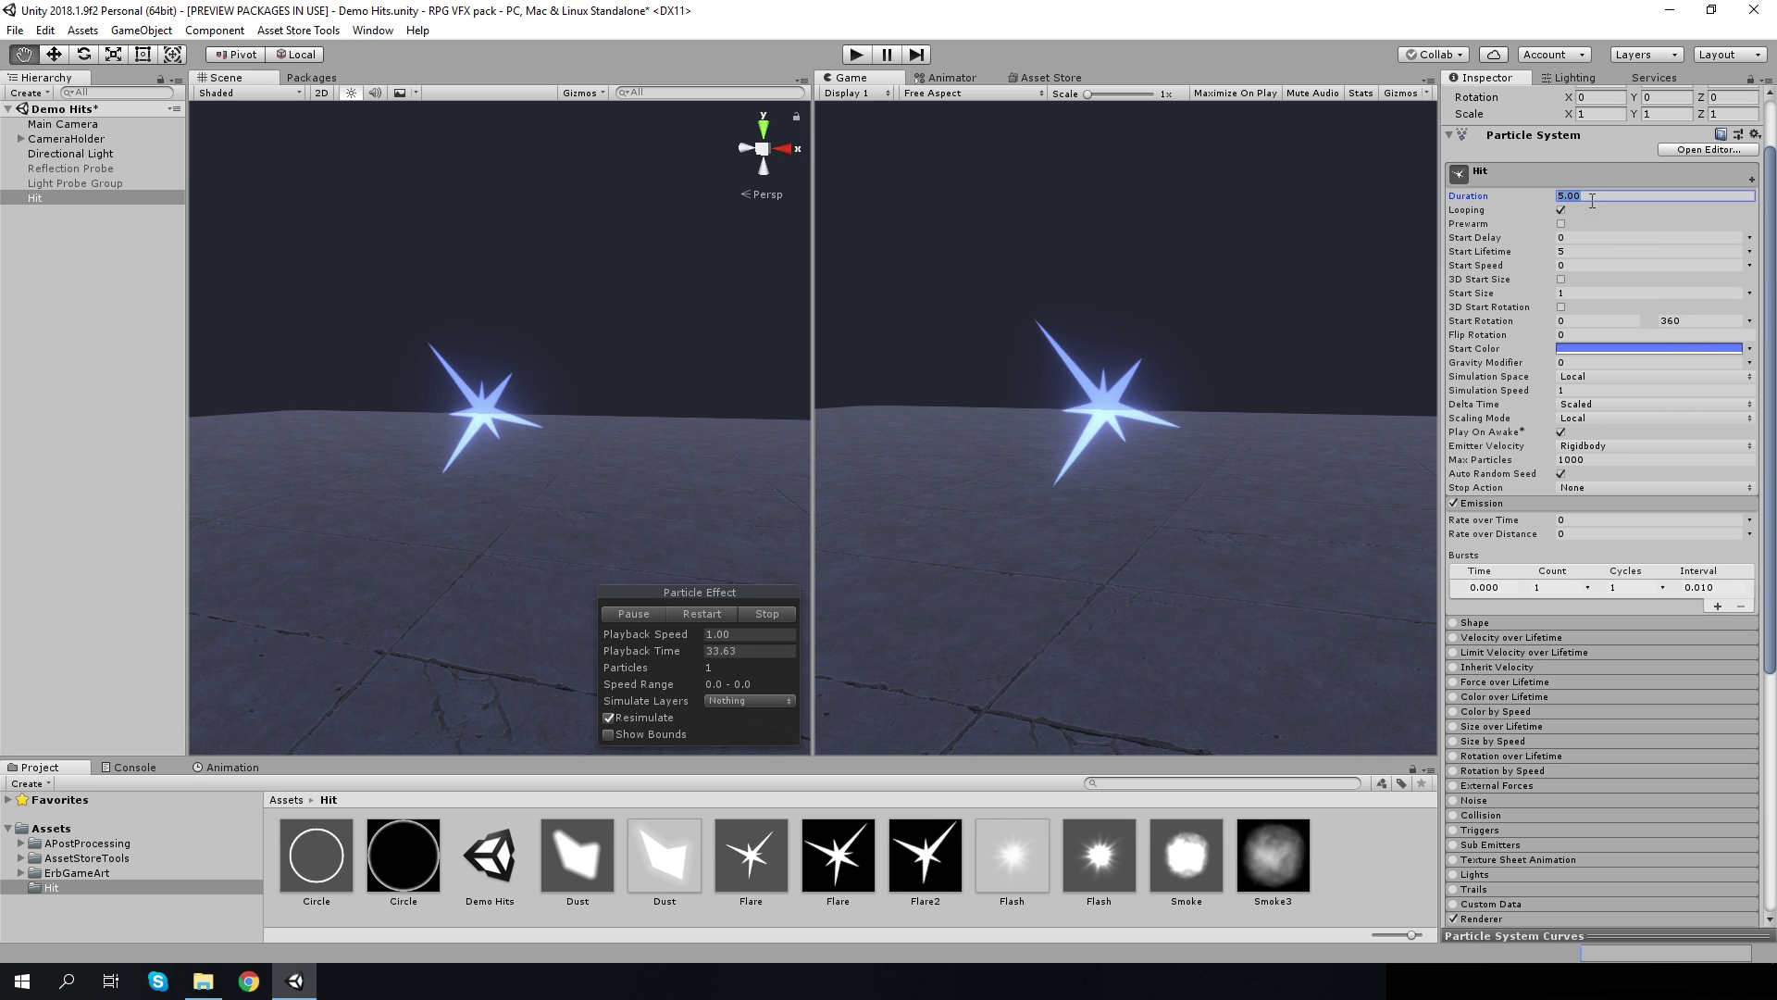
pyautogui.write('7')
pyautogui.click(1572, 251)
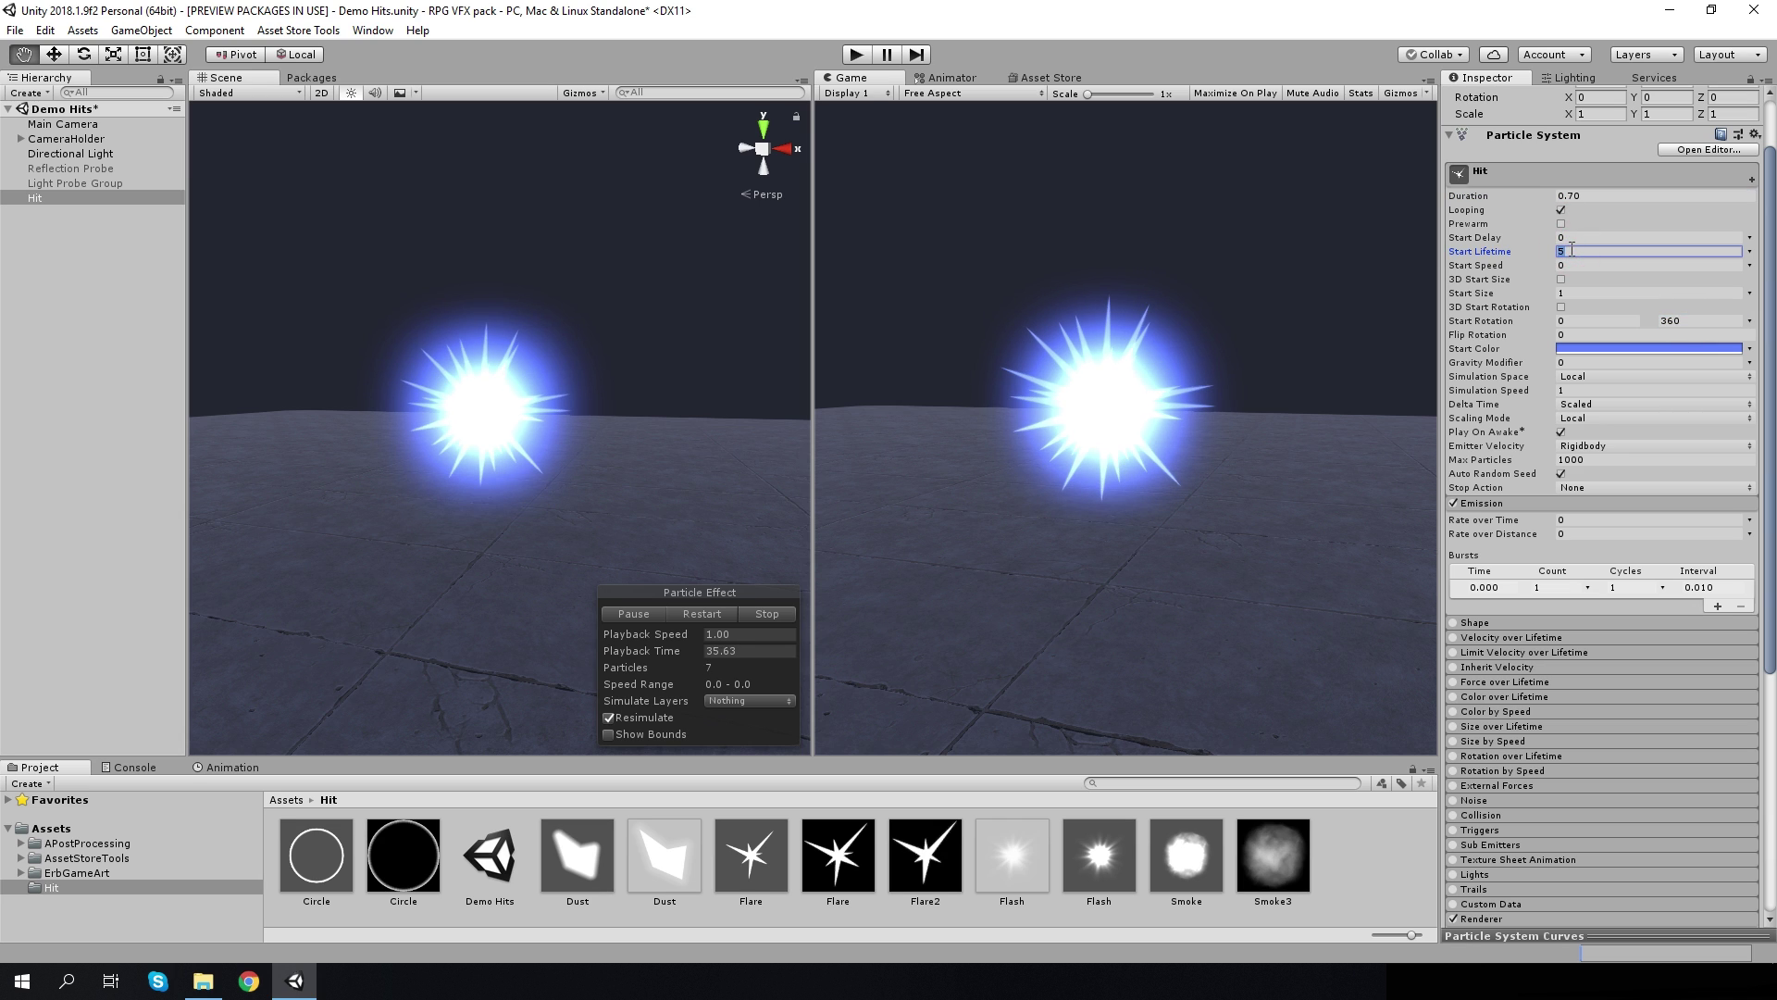
pyautogui.write('0.12')
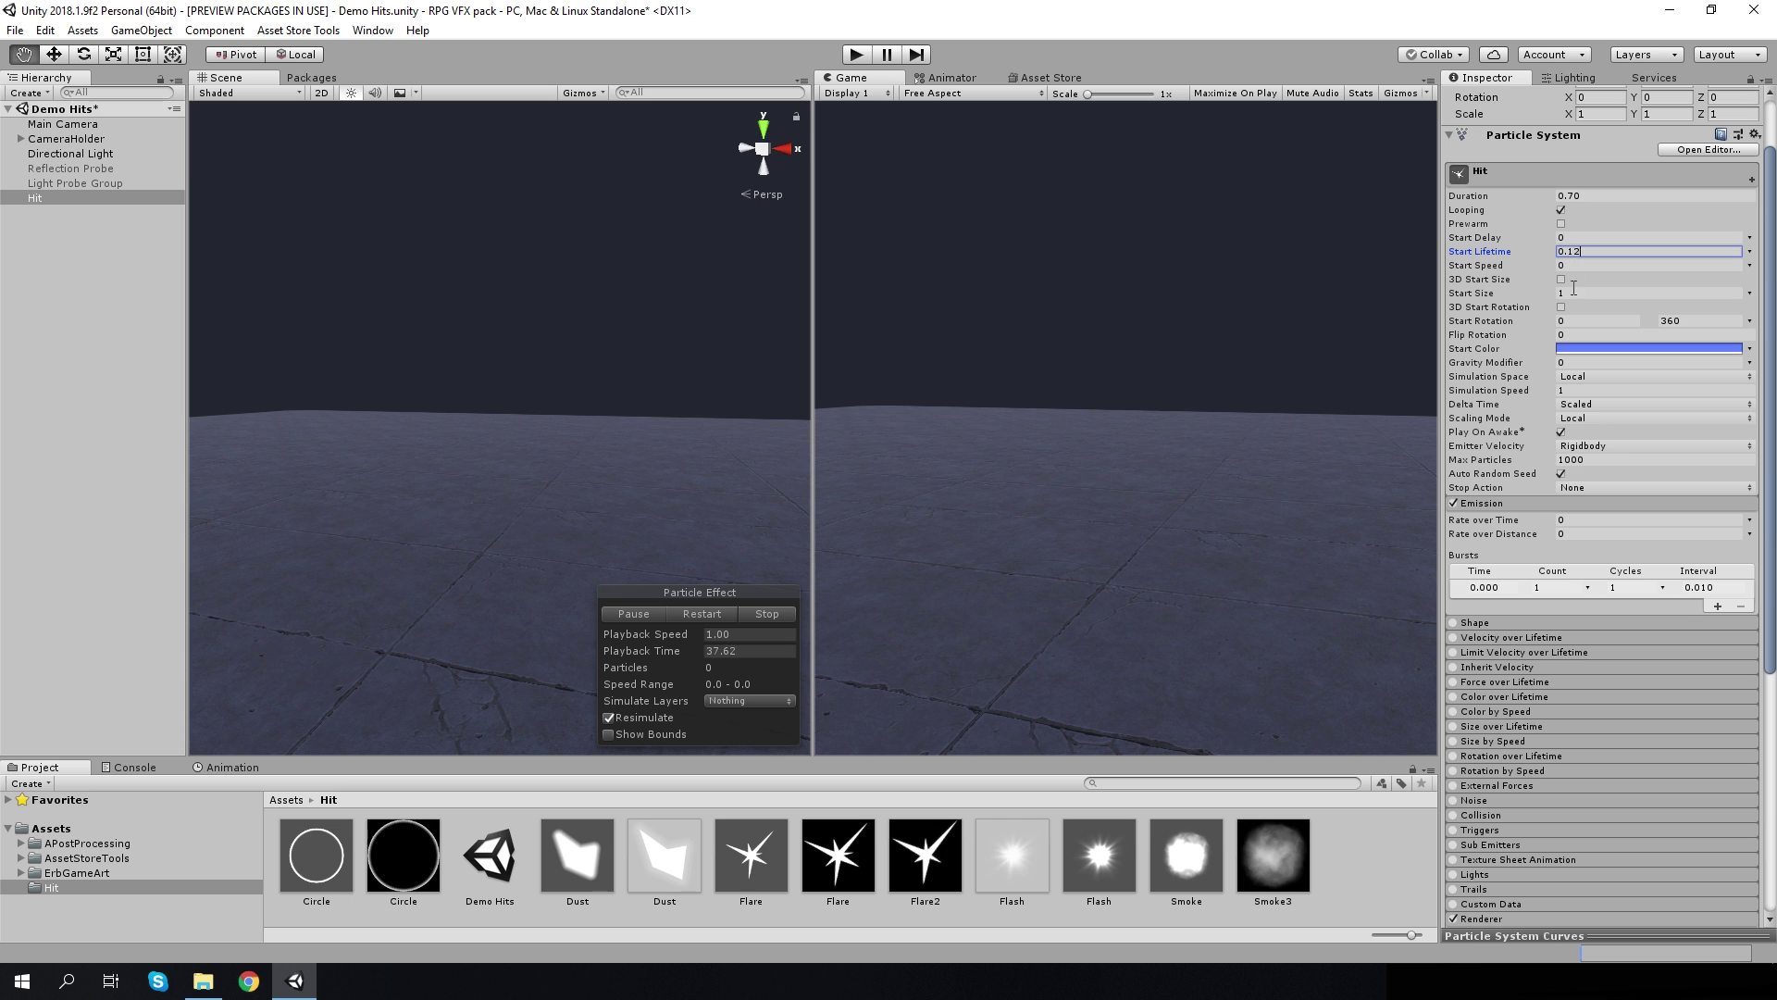
pyautogui.click(1574, 292)
pyautogui.write('2')
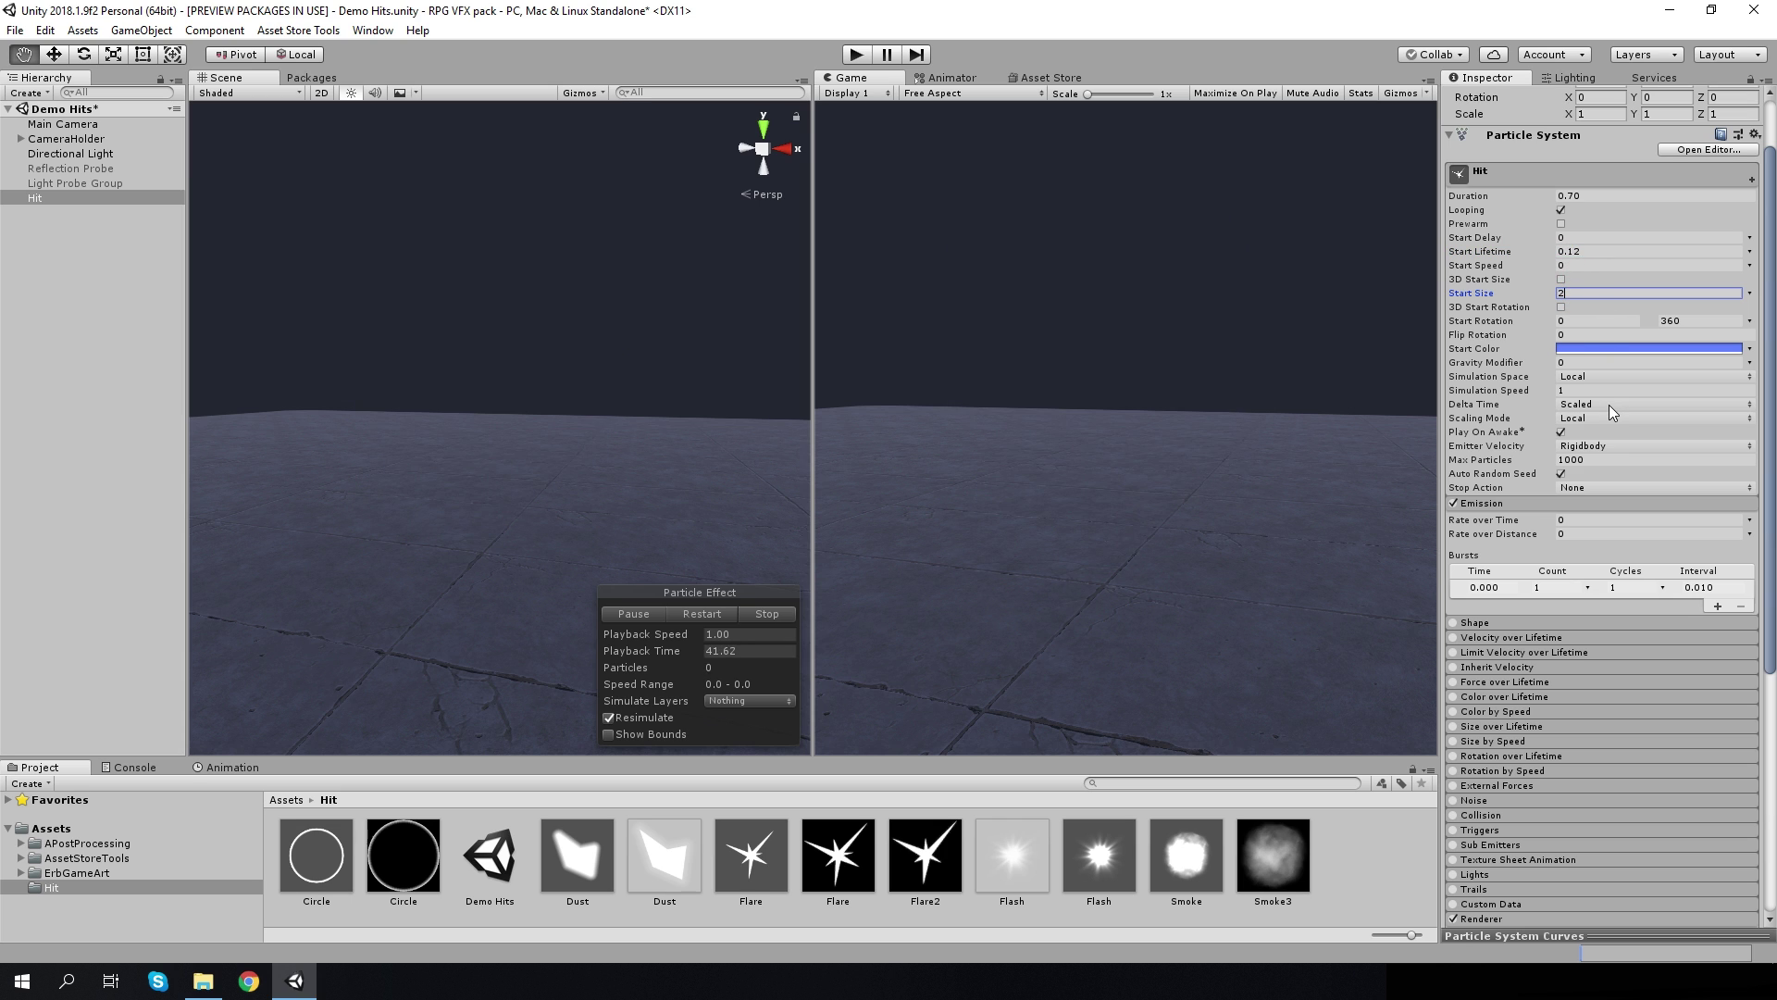
# Enable Color over Lifetime with a transparent-edged gradient, fade-in key at 15 and fade-out at 44.7%
pyautogui.scroll(-4, 1607, 518)
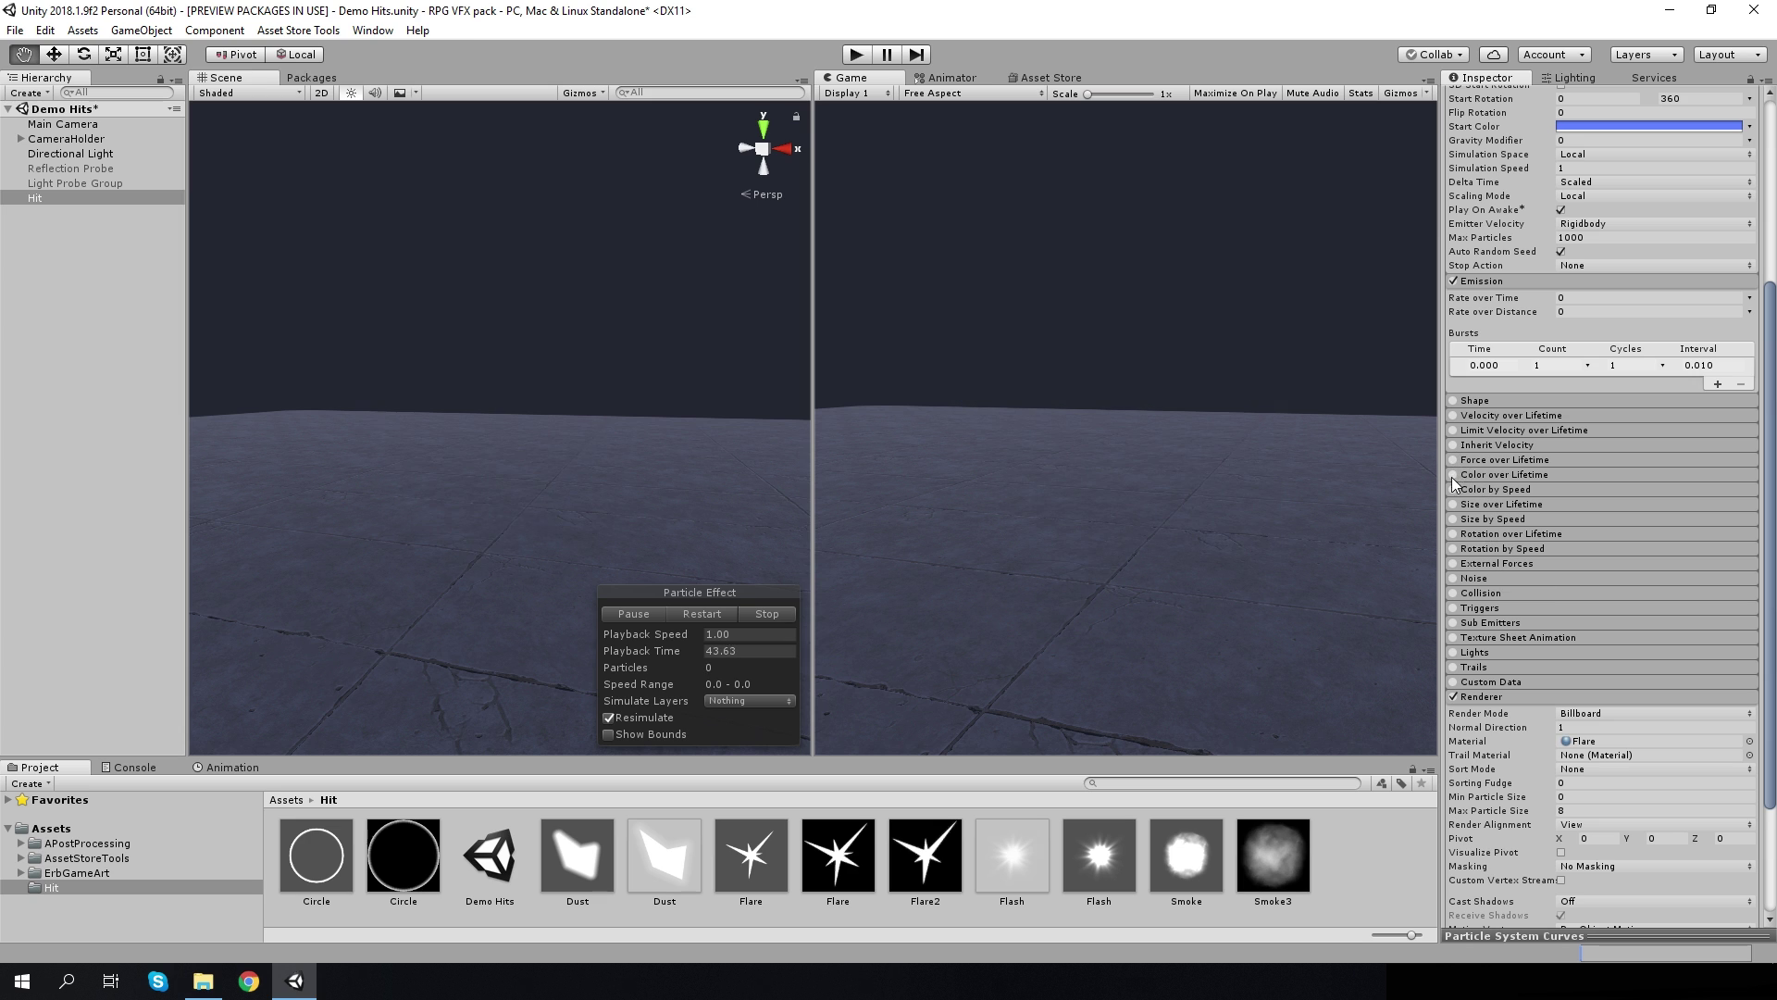
pyautogui.click(1453, 475)
pyautogui.click(1589, 491)
pyautogui.click(1342, 550)
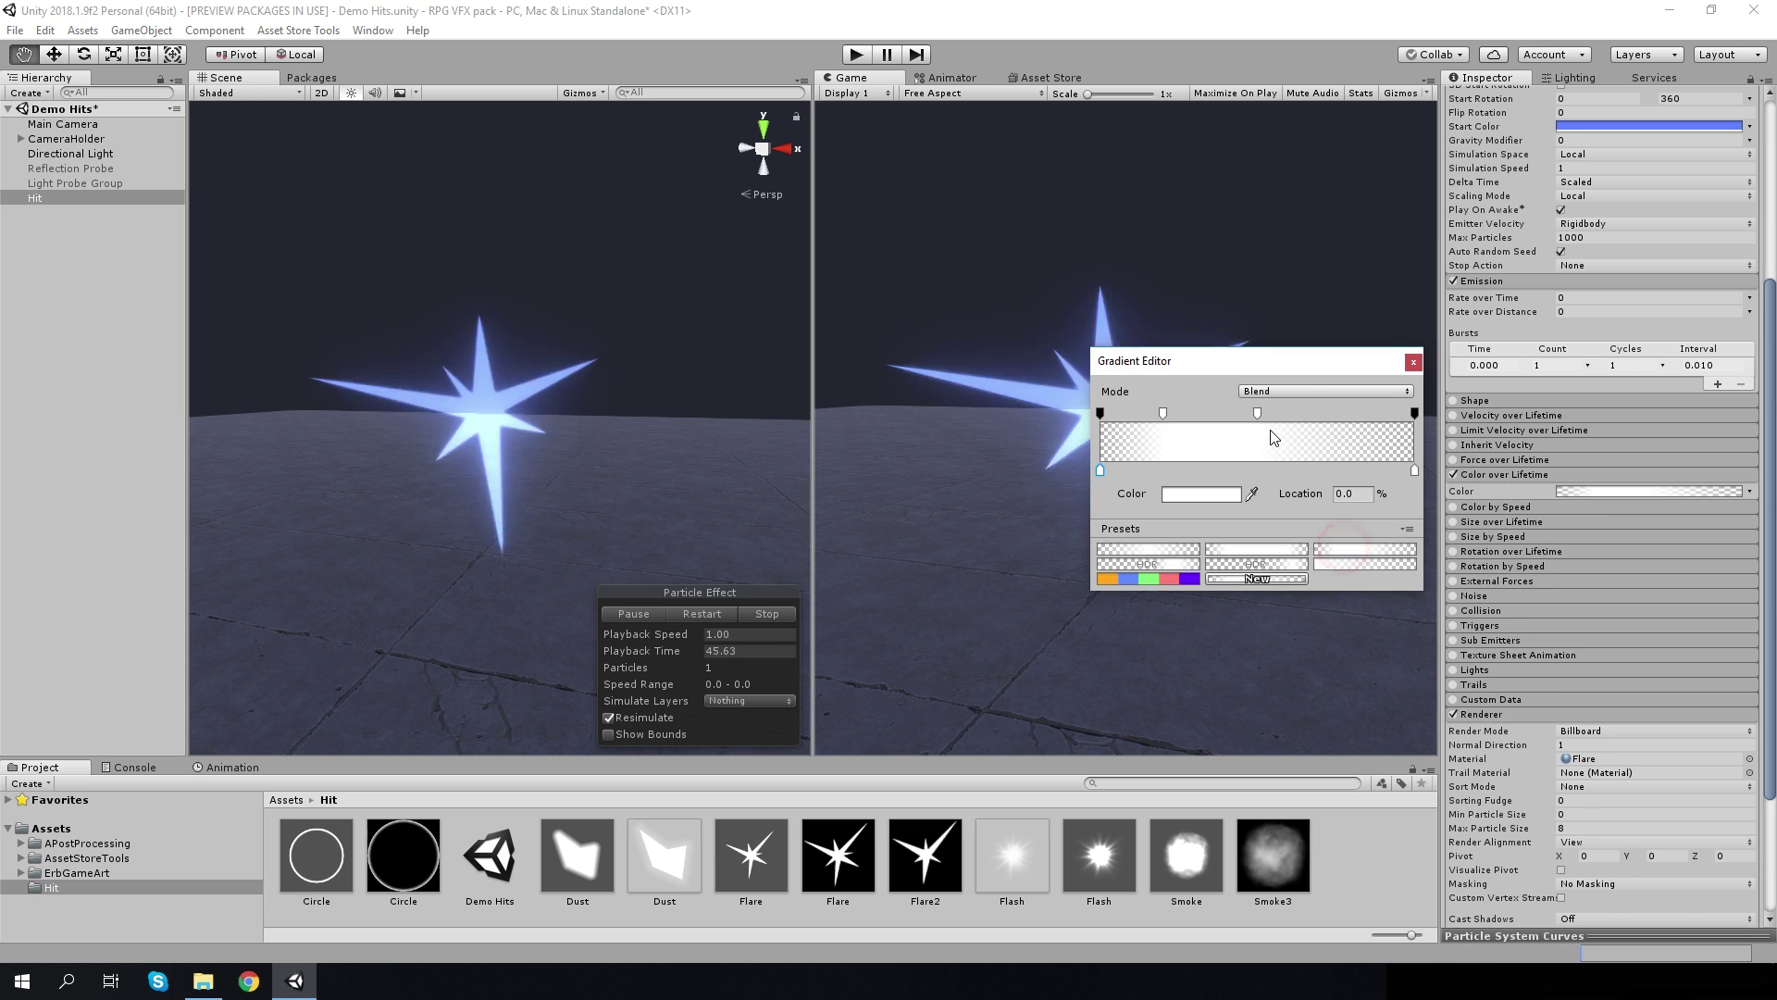
pyautogui.click(1163, 413)
pyautogui.click(1349, 494)
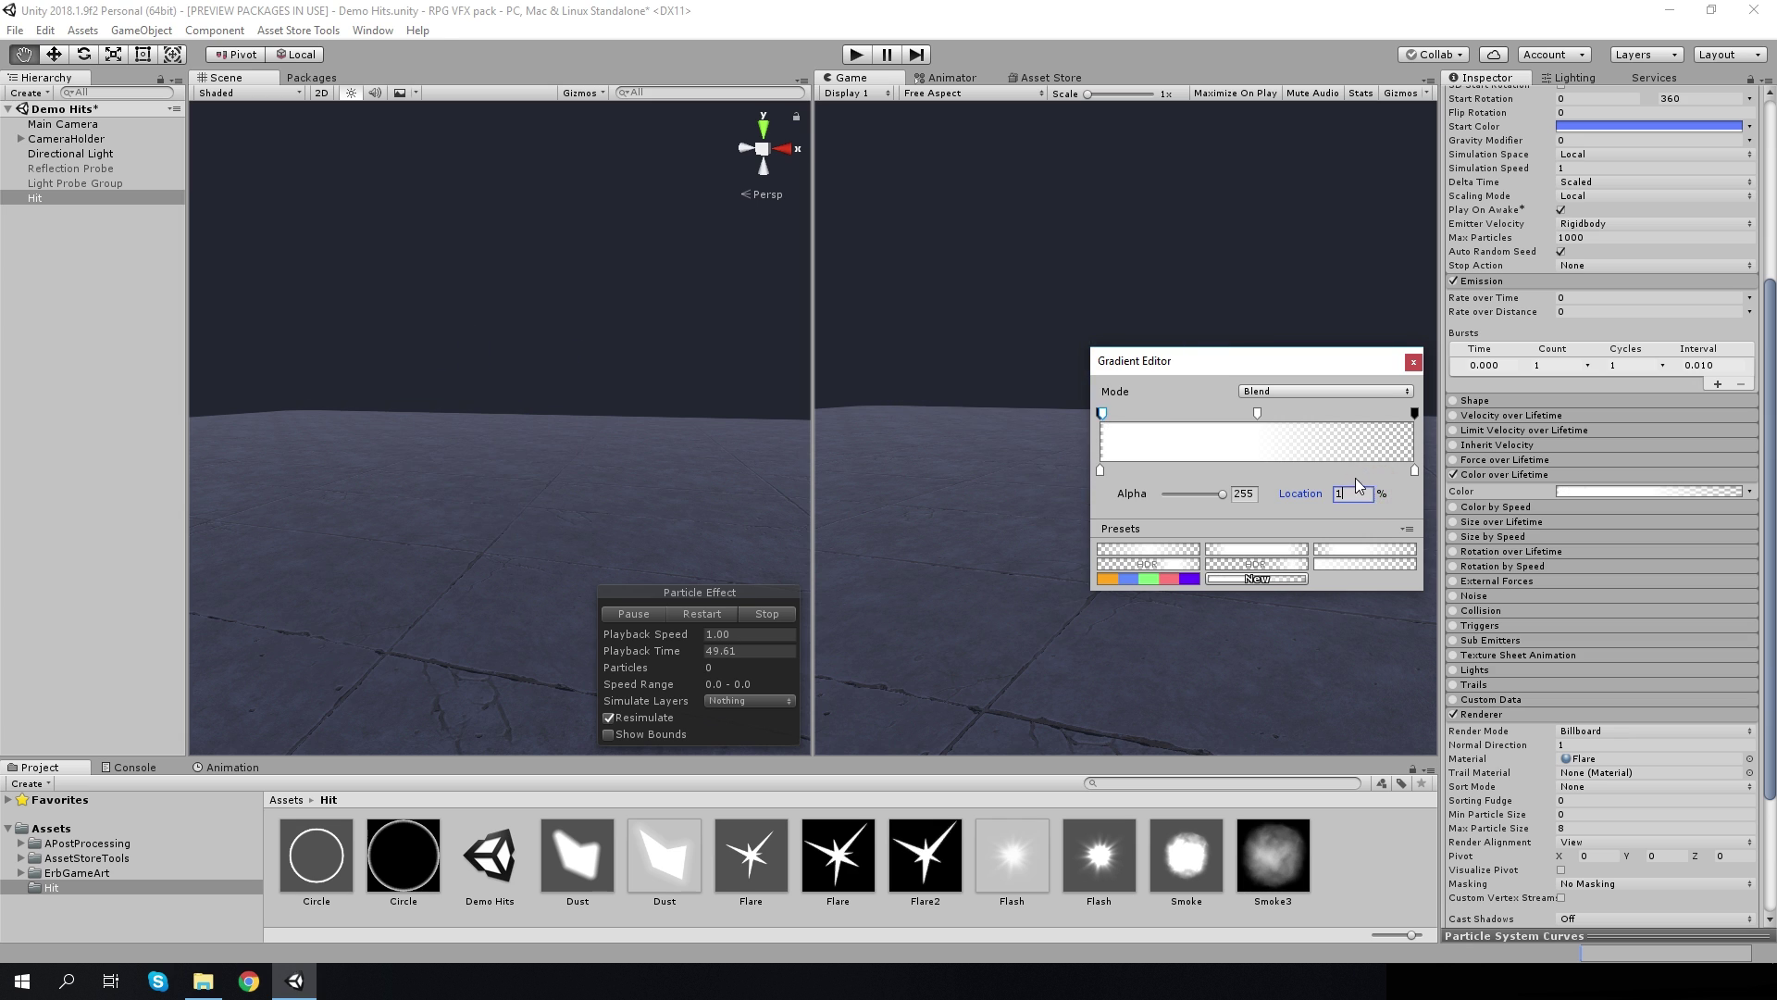
pyautogui.write('15')
pyautogui.moveTo(1246, 417); pyautogui.dragTo(1240, 415)
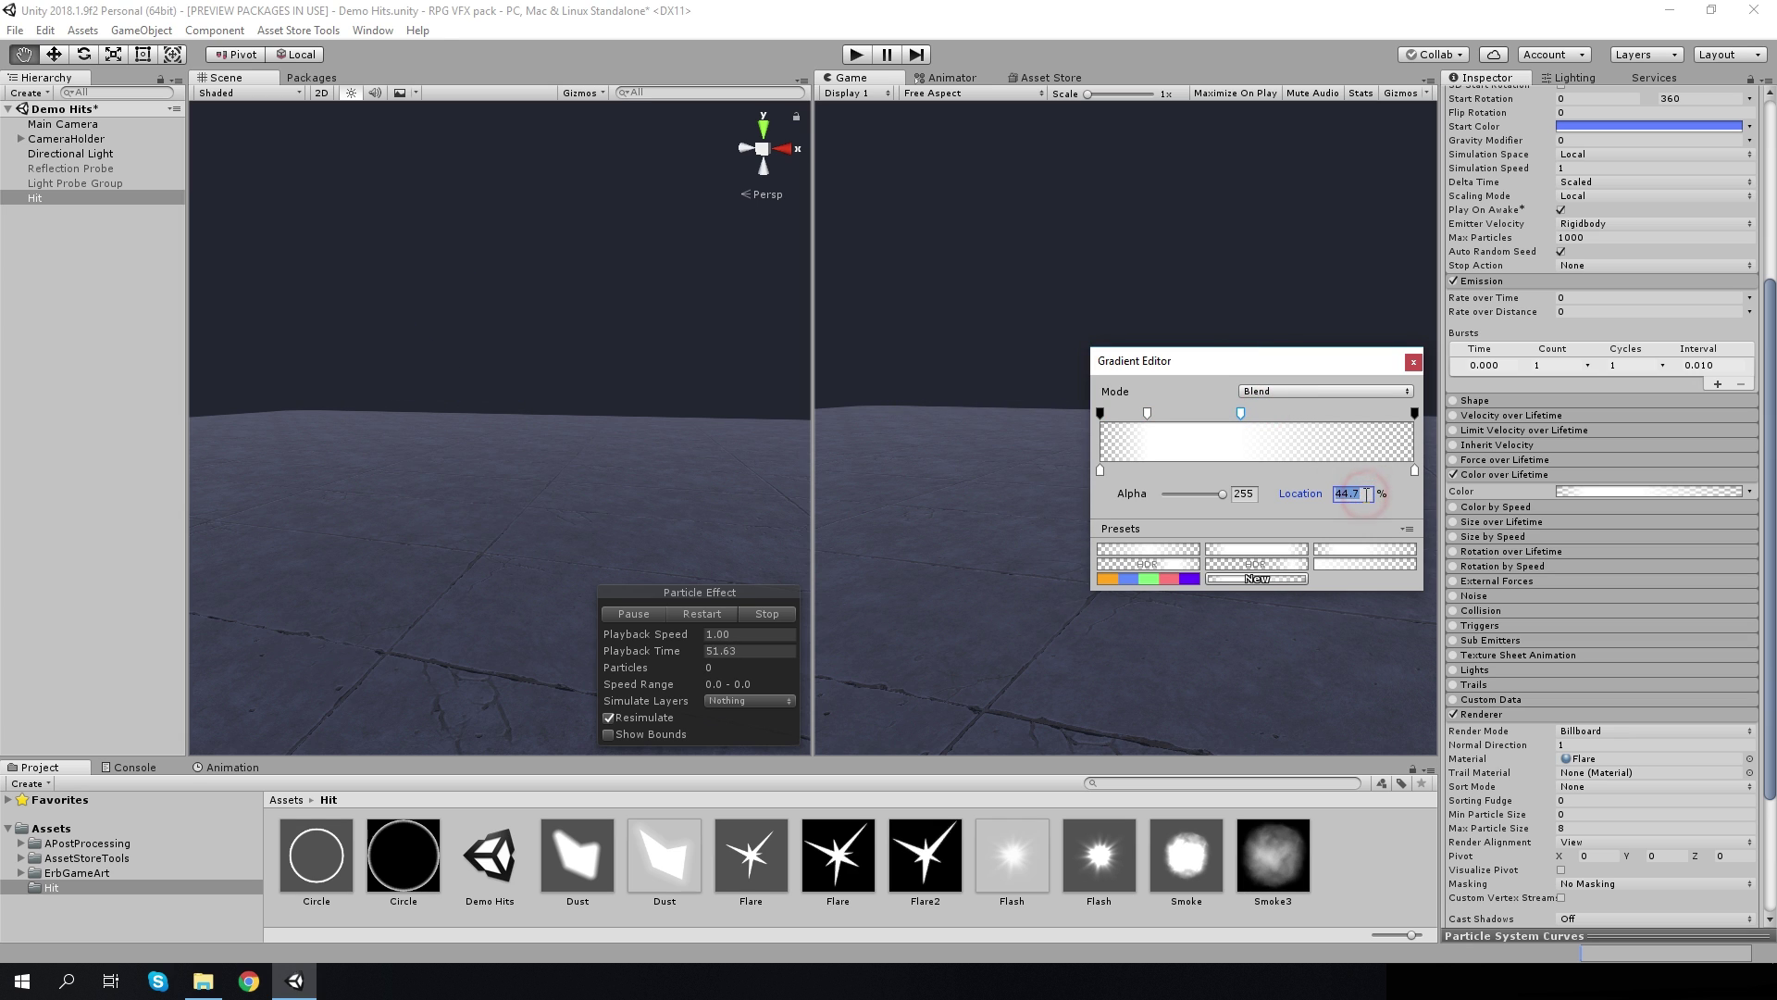
pyautogui.click(1413, 361)
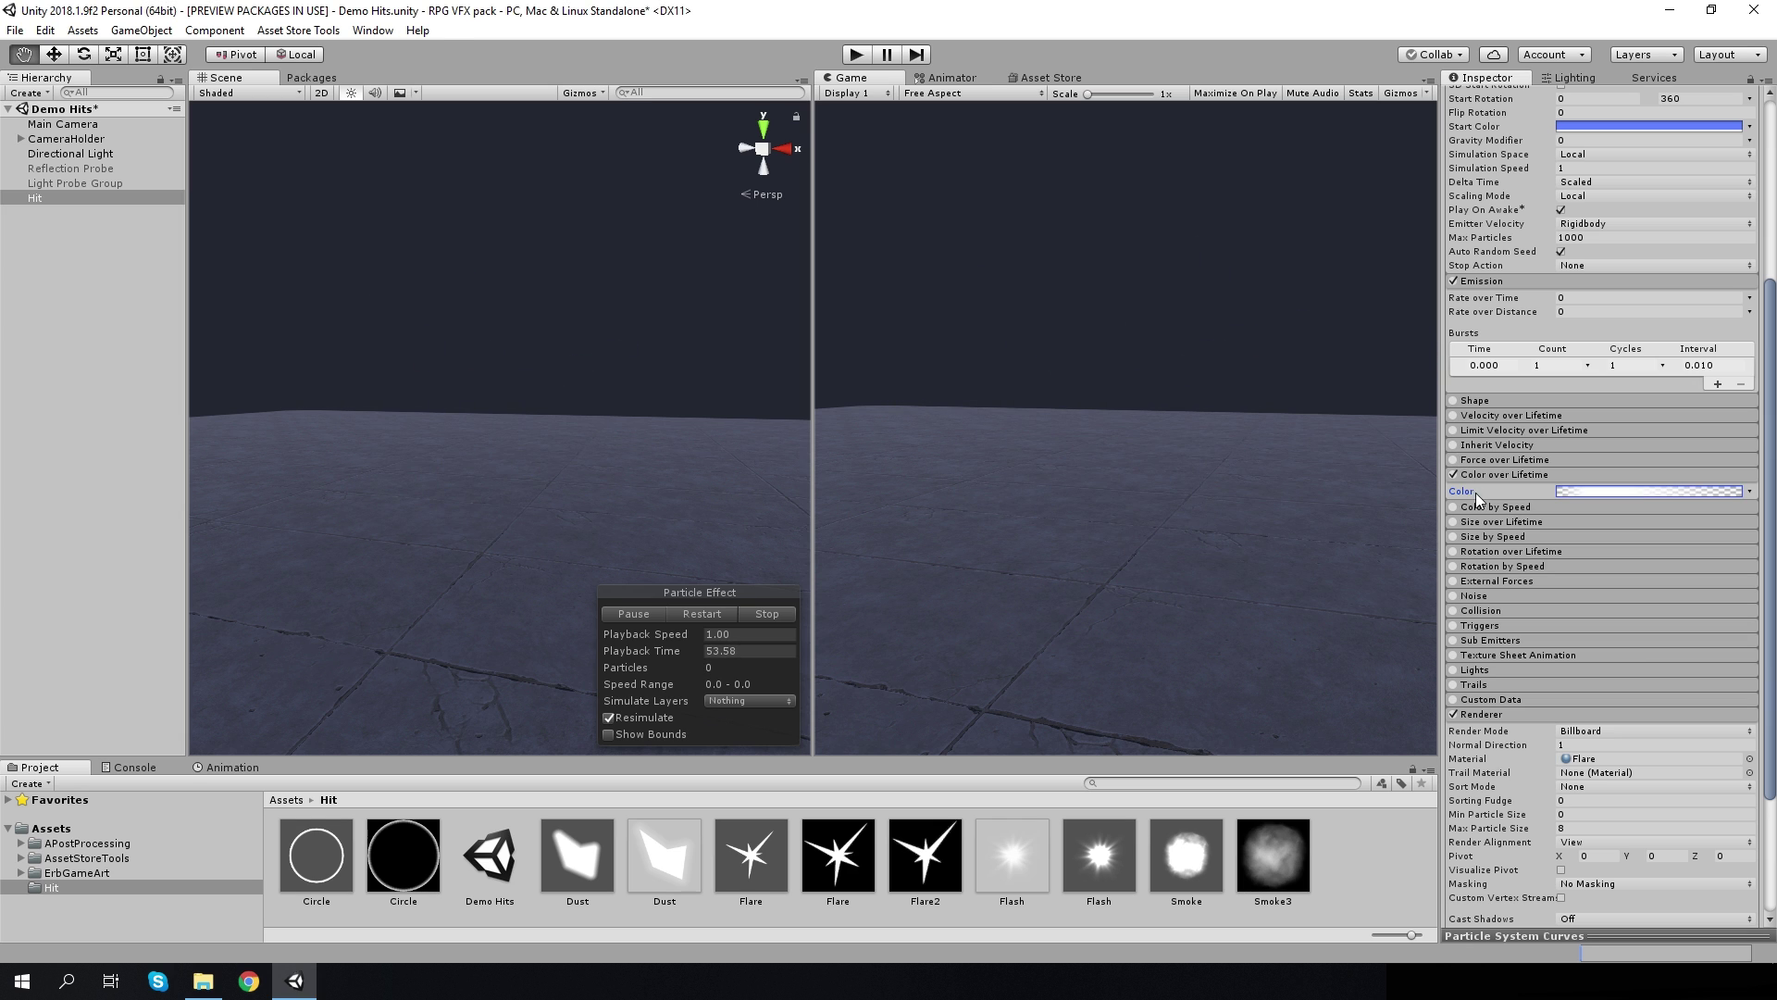
# Enable Size over Lifetime and reshape its curve so particles change size
pyautogui.click(1481, 524)
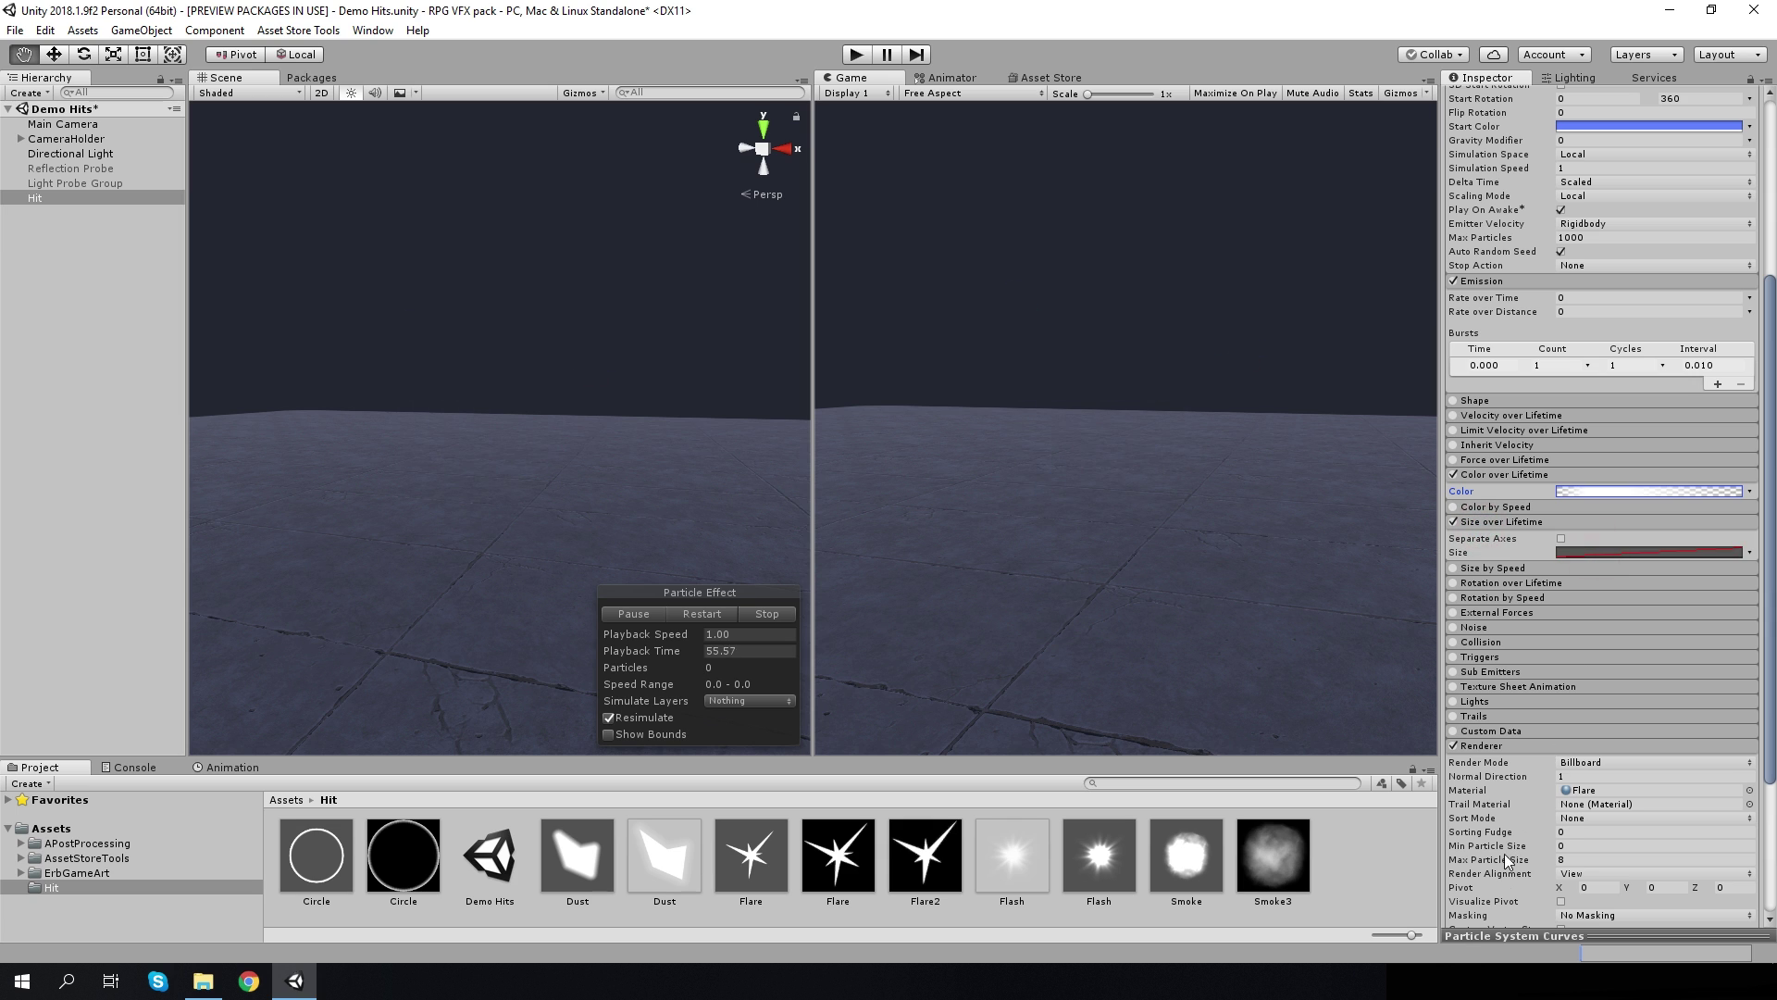
pyautogui.click(1498, 934)
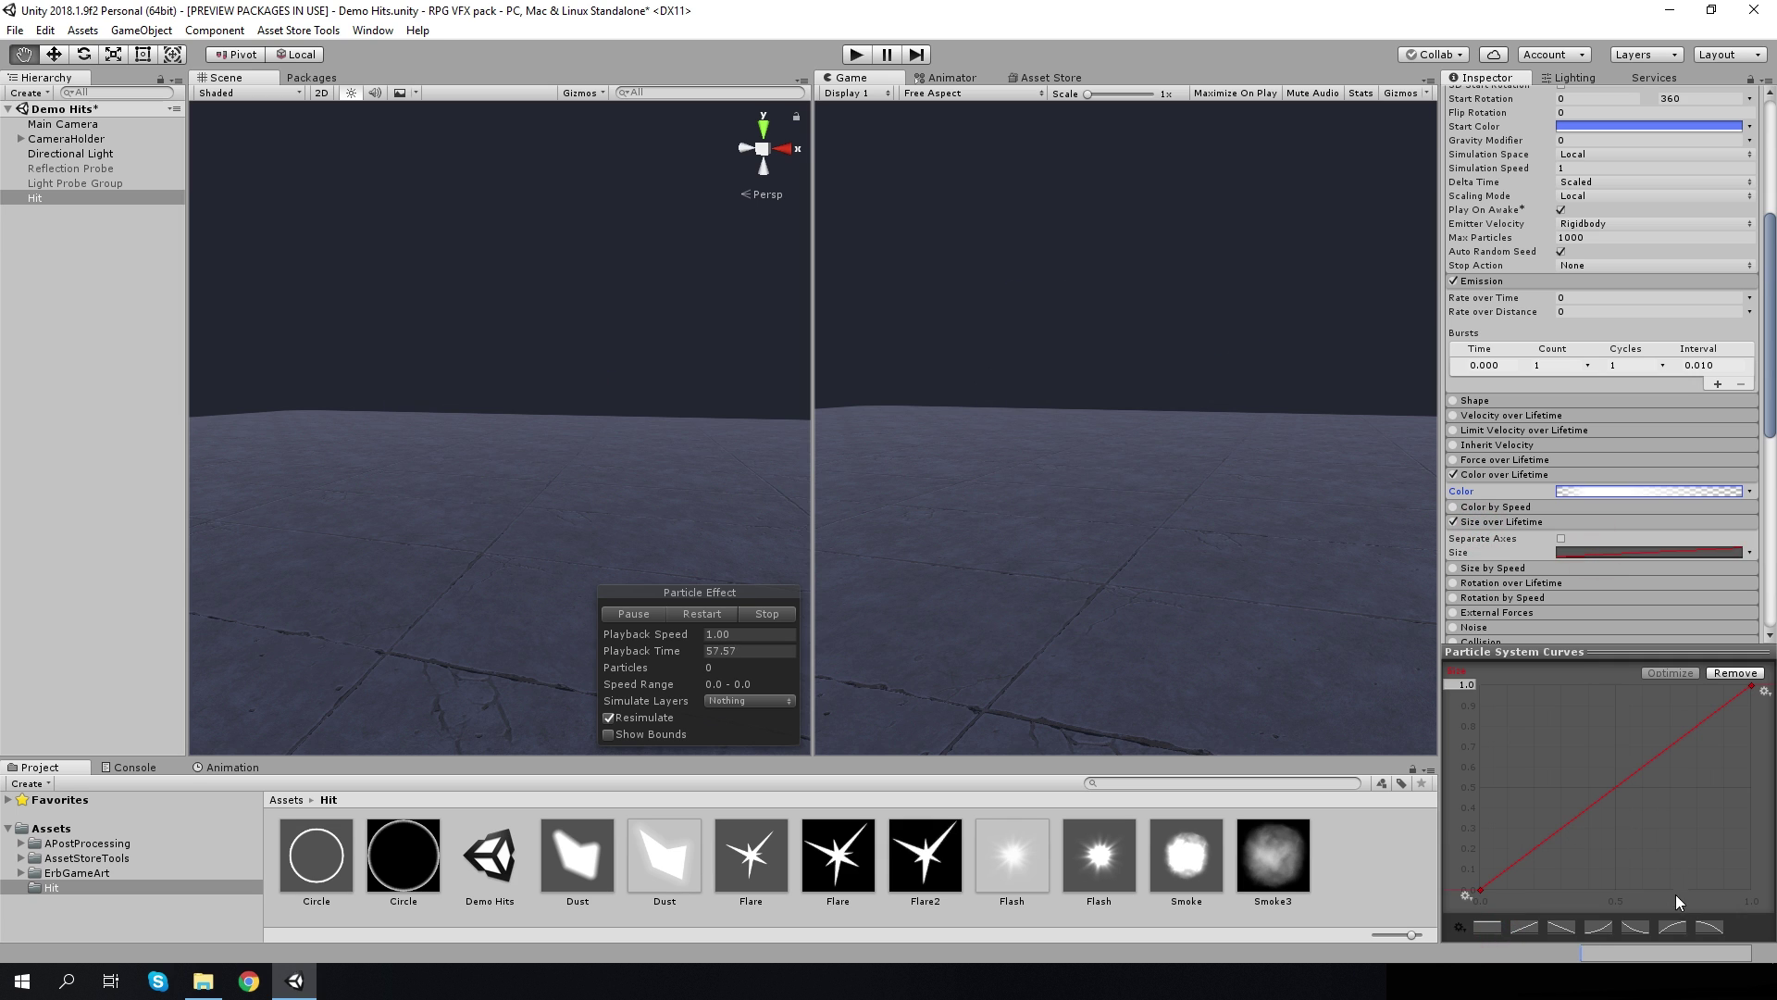
pyautogui.moveTo(1753, 893)
pyautogui.mouseDown()
pyautogui.moveTo(1753, 778)
pyautogui.moveTo(1717, 753)
pyautogui.mouseUp()
pyautogui.click(1607, 659)
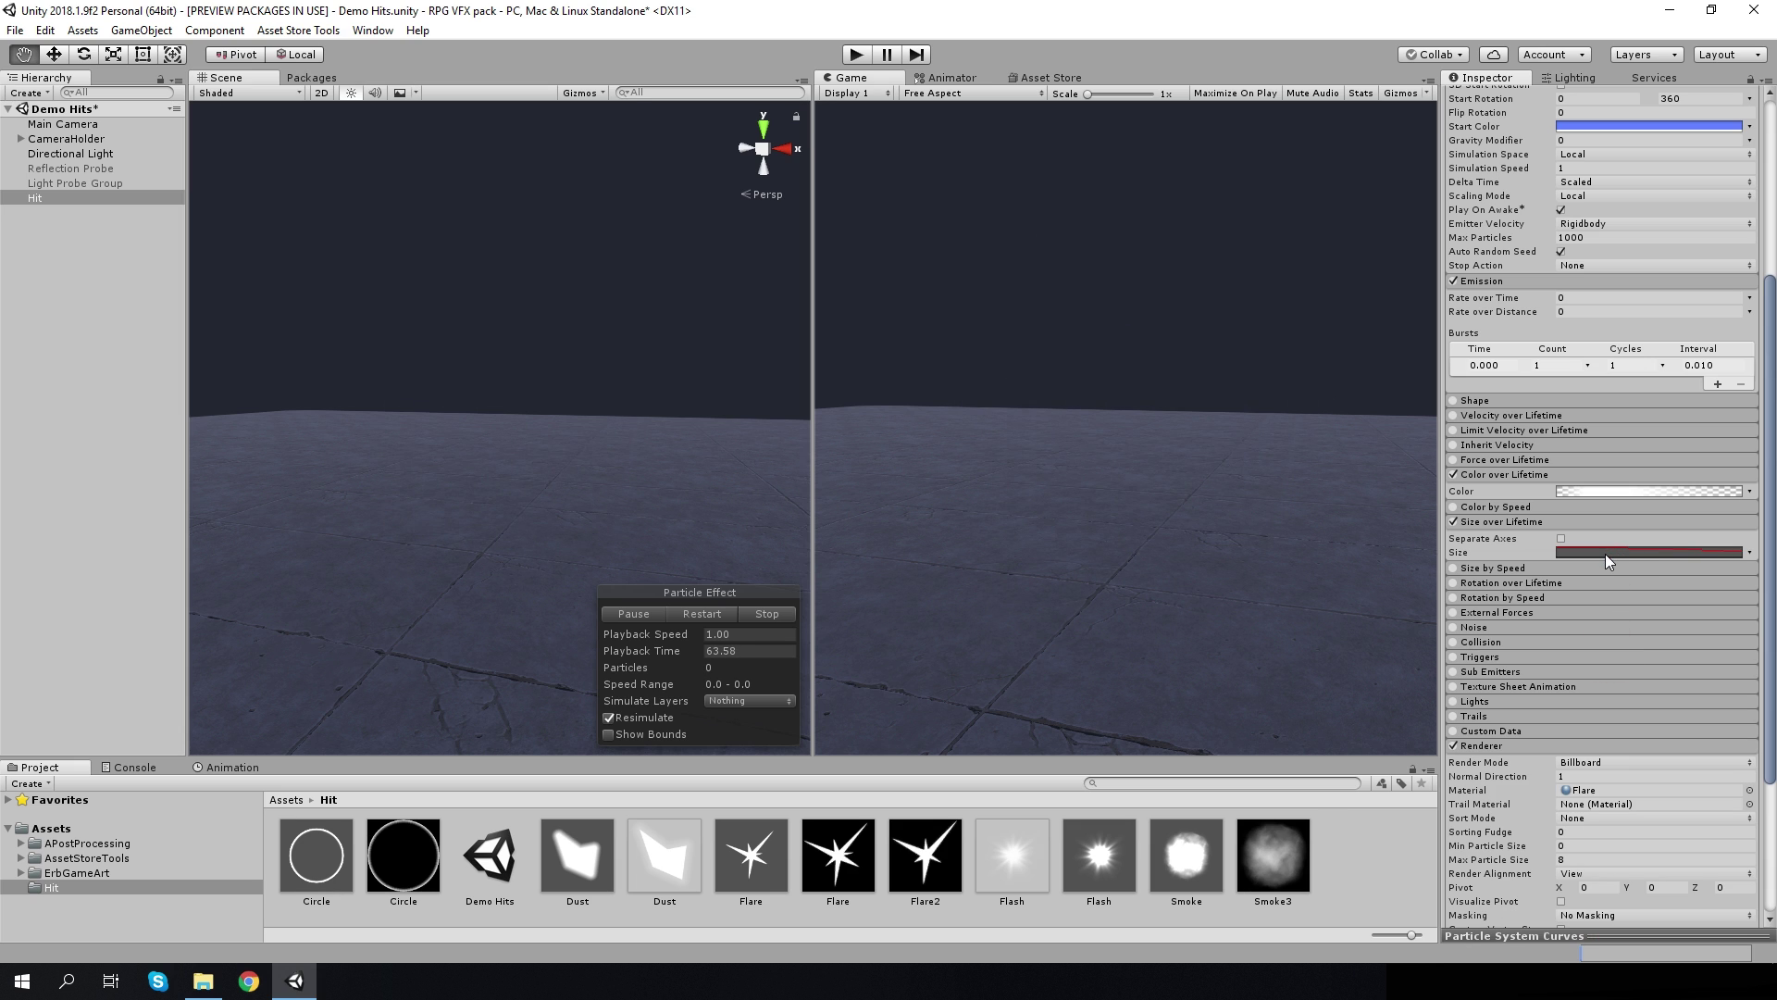
pyautogui.click(1486, 524)
pyautogui.click(1492, 479)
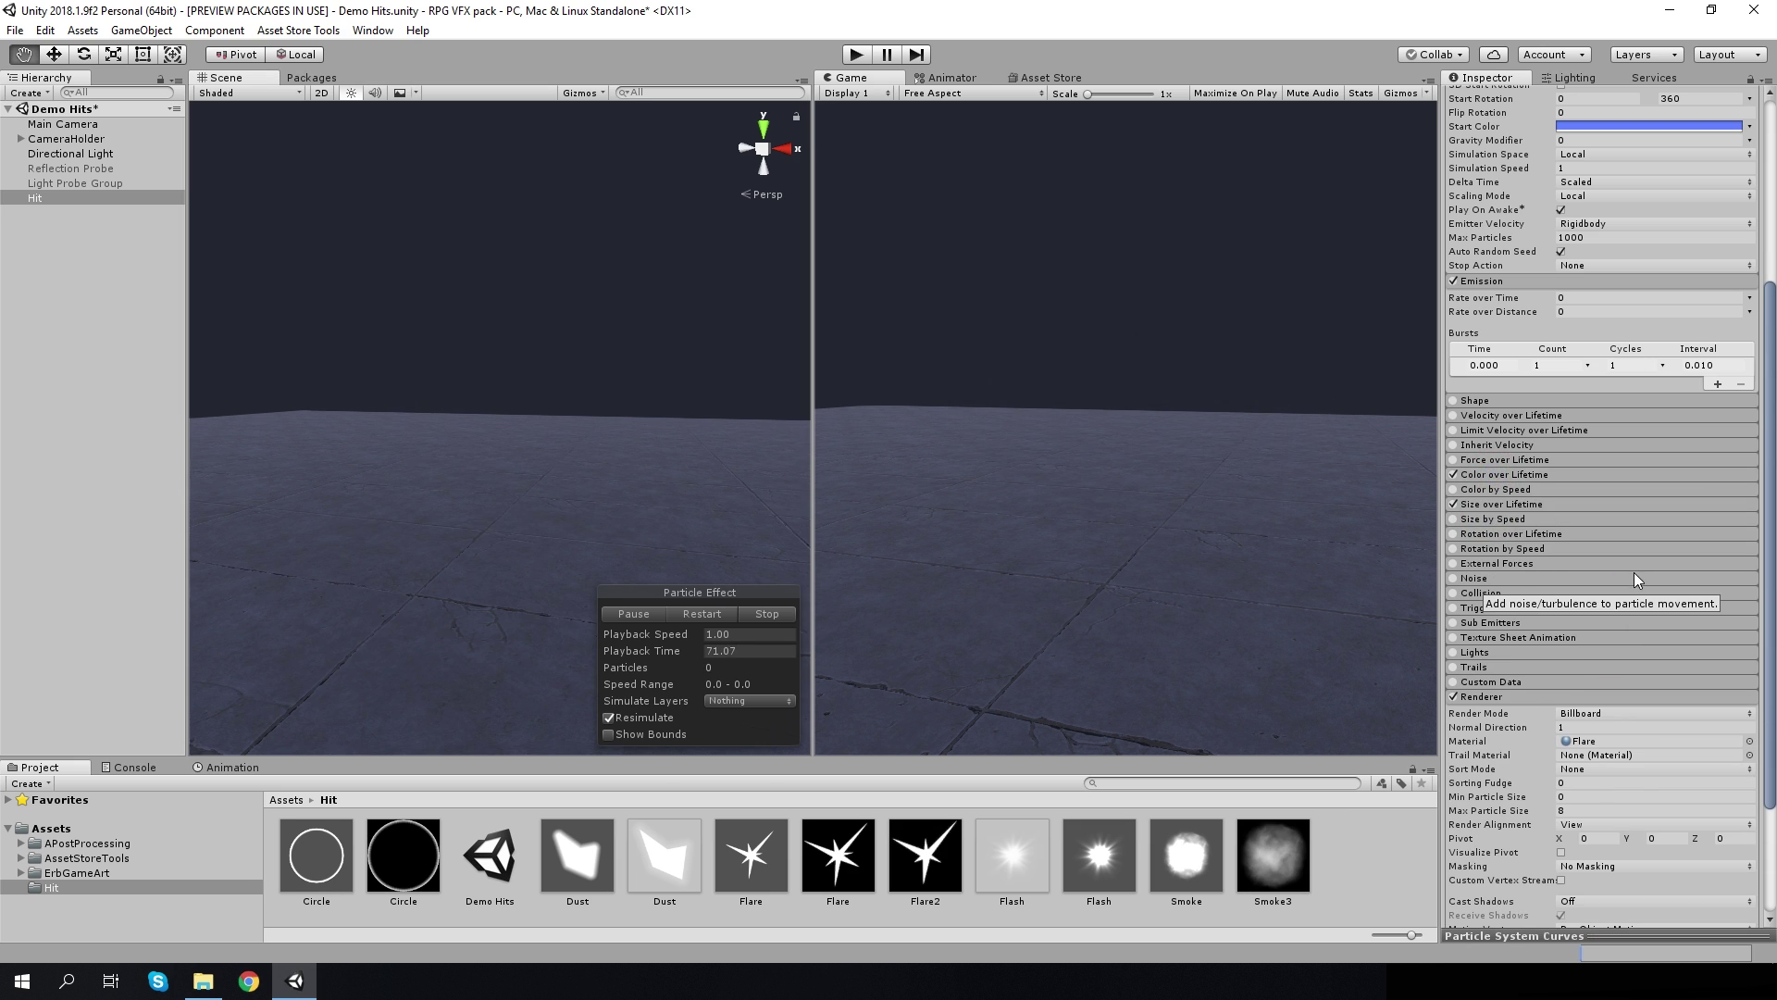
pyautogui.scroll(-3, 1635, 572)
pyautogui.click(1506, 896)
# Add a disabled Light to Hit and assign it to the enabled Lights module
pyautogui.click(1542, 660)
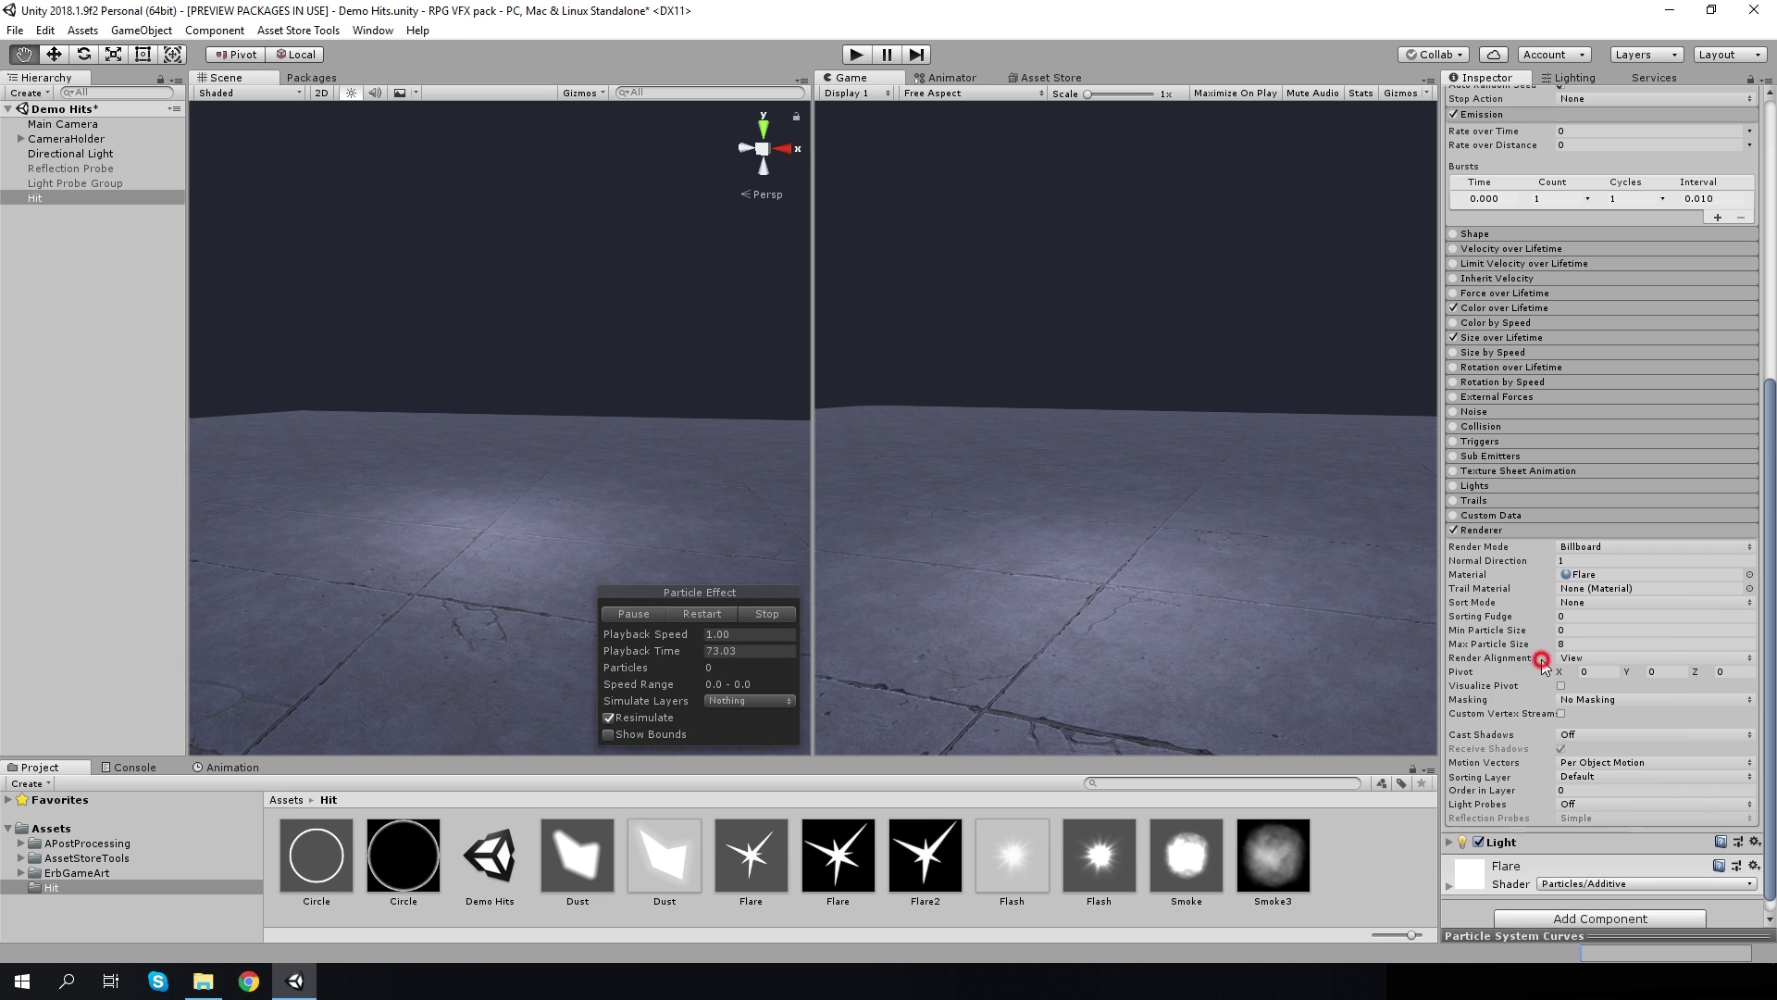
pyautogui.click(1478, 824)
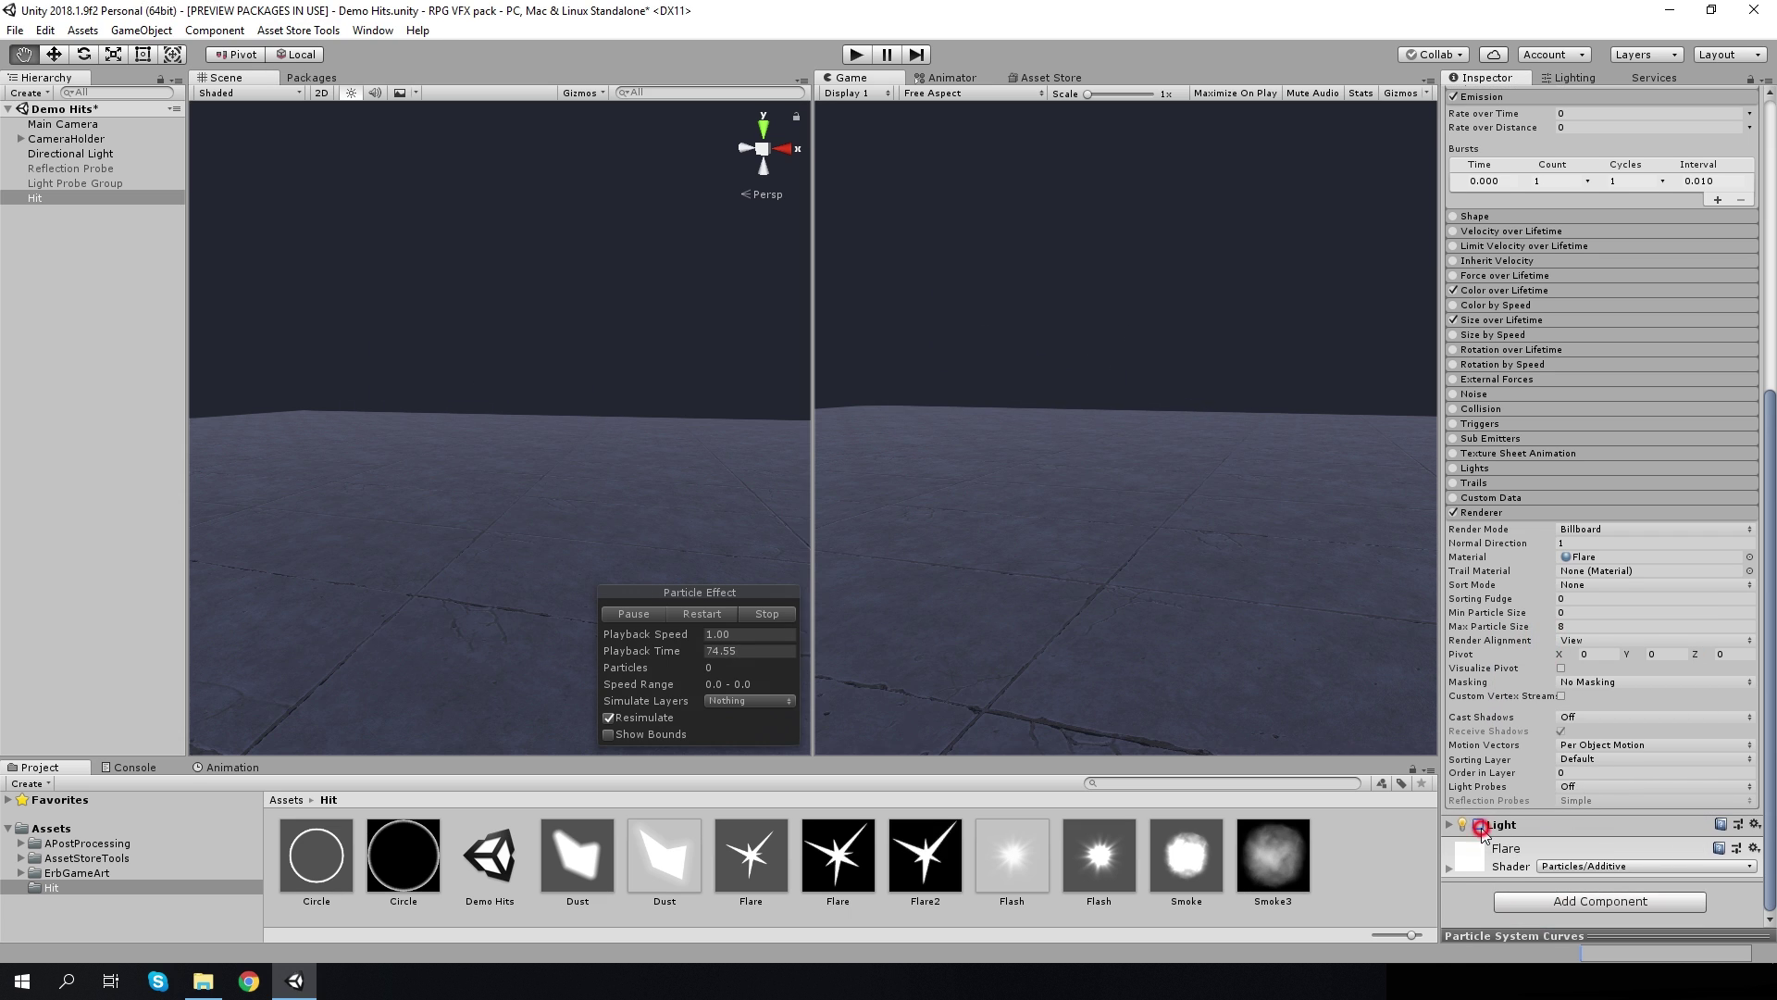
pyautogui.click(1453, 467)
pyautogui.click(1475, 468)
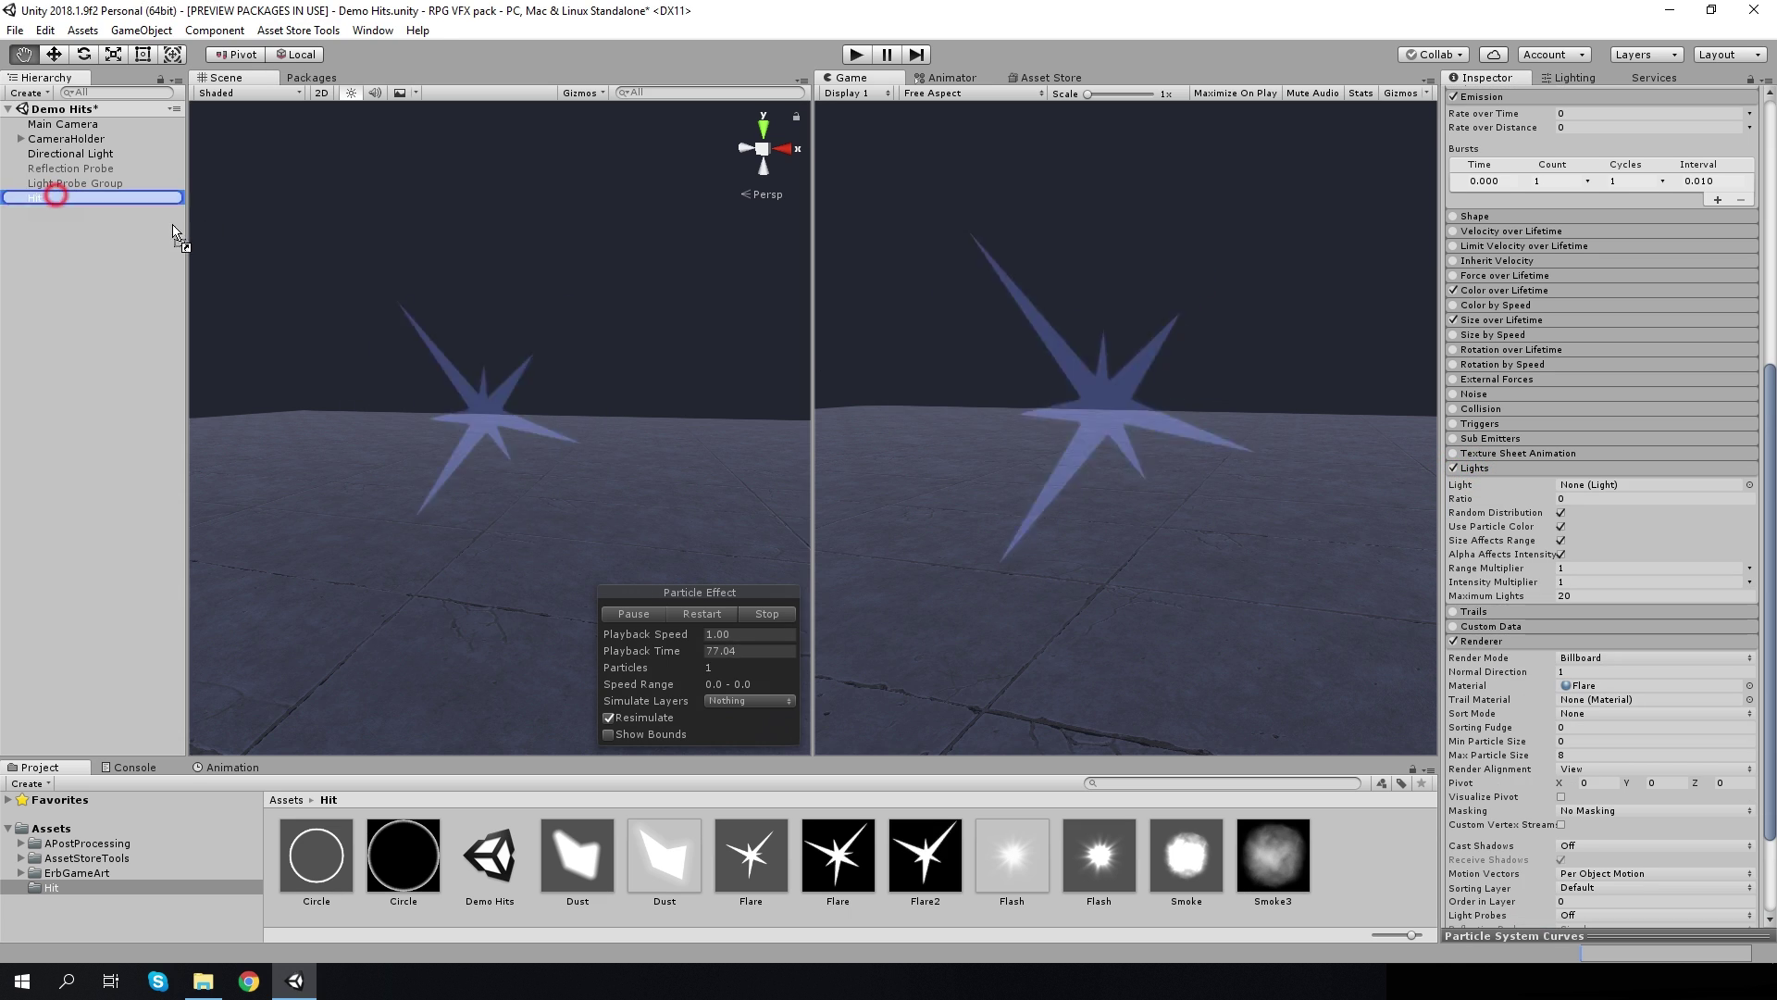
pyautogui.moveTo(46, 197); pyautogui.dragTo(1629, 484)
# Set the particle light ratio to 1 and range multiplier to 0.5
pyautogui.click(1597, 497)
pyautogui.write('1')
pyautogui.click(1582, 565)
pyautogui.write('2')
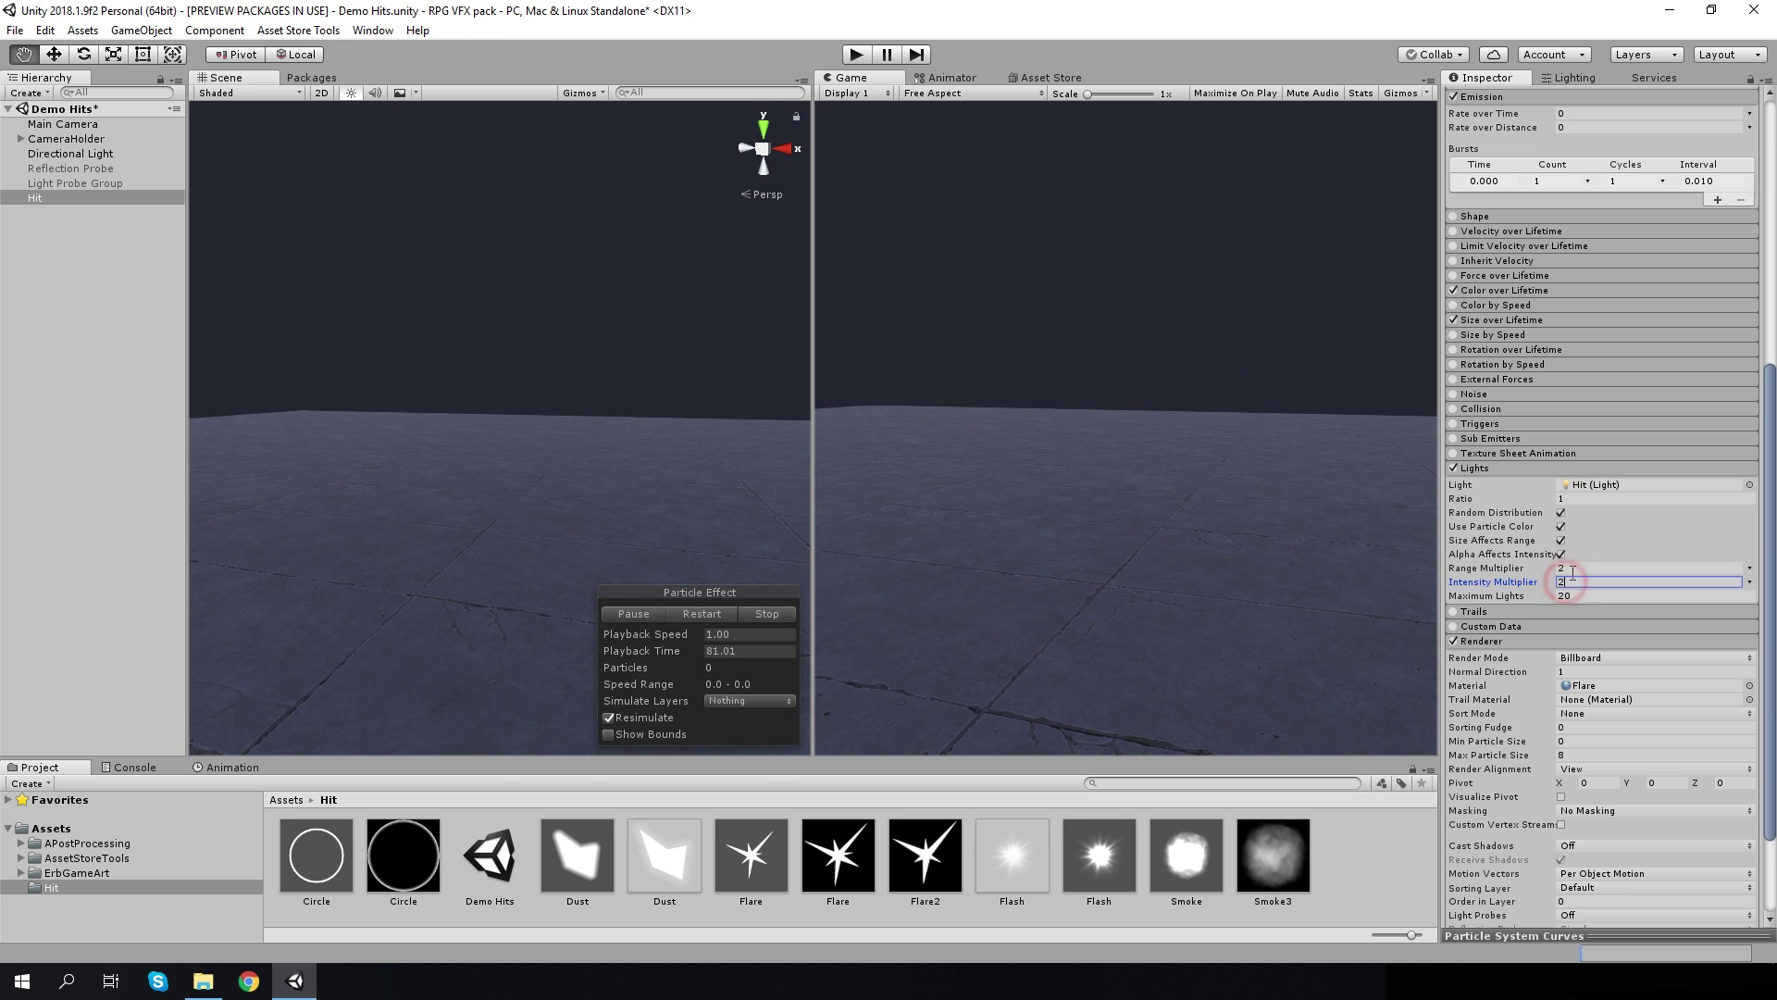
pyautogui.doubleClick(1573, 568)
pyautogui.write('0.5')
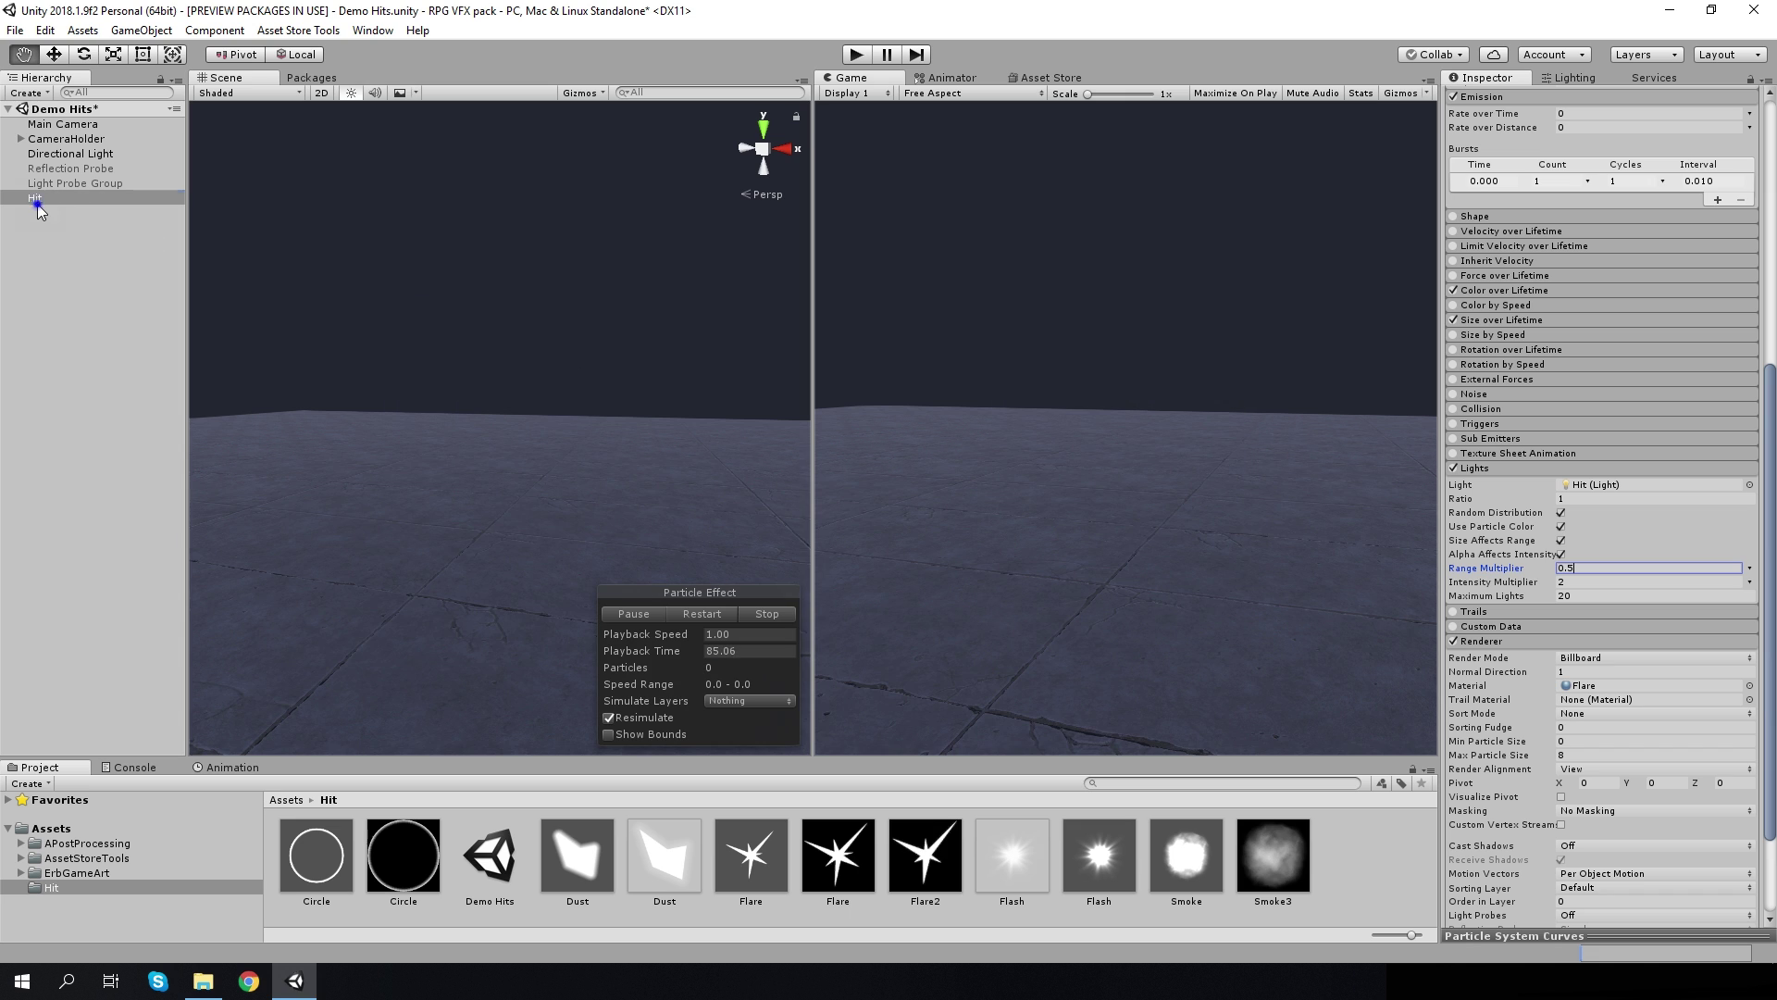
# Duplicate the Hit particle system with Ctrl+D
pyautogui.rightClick(35, 199)
pyautogui.click(27, 205)
pyautogui.hotkey('ctrl', 'd')
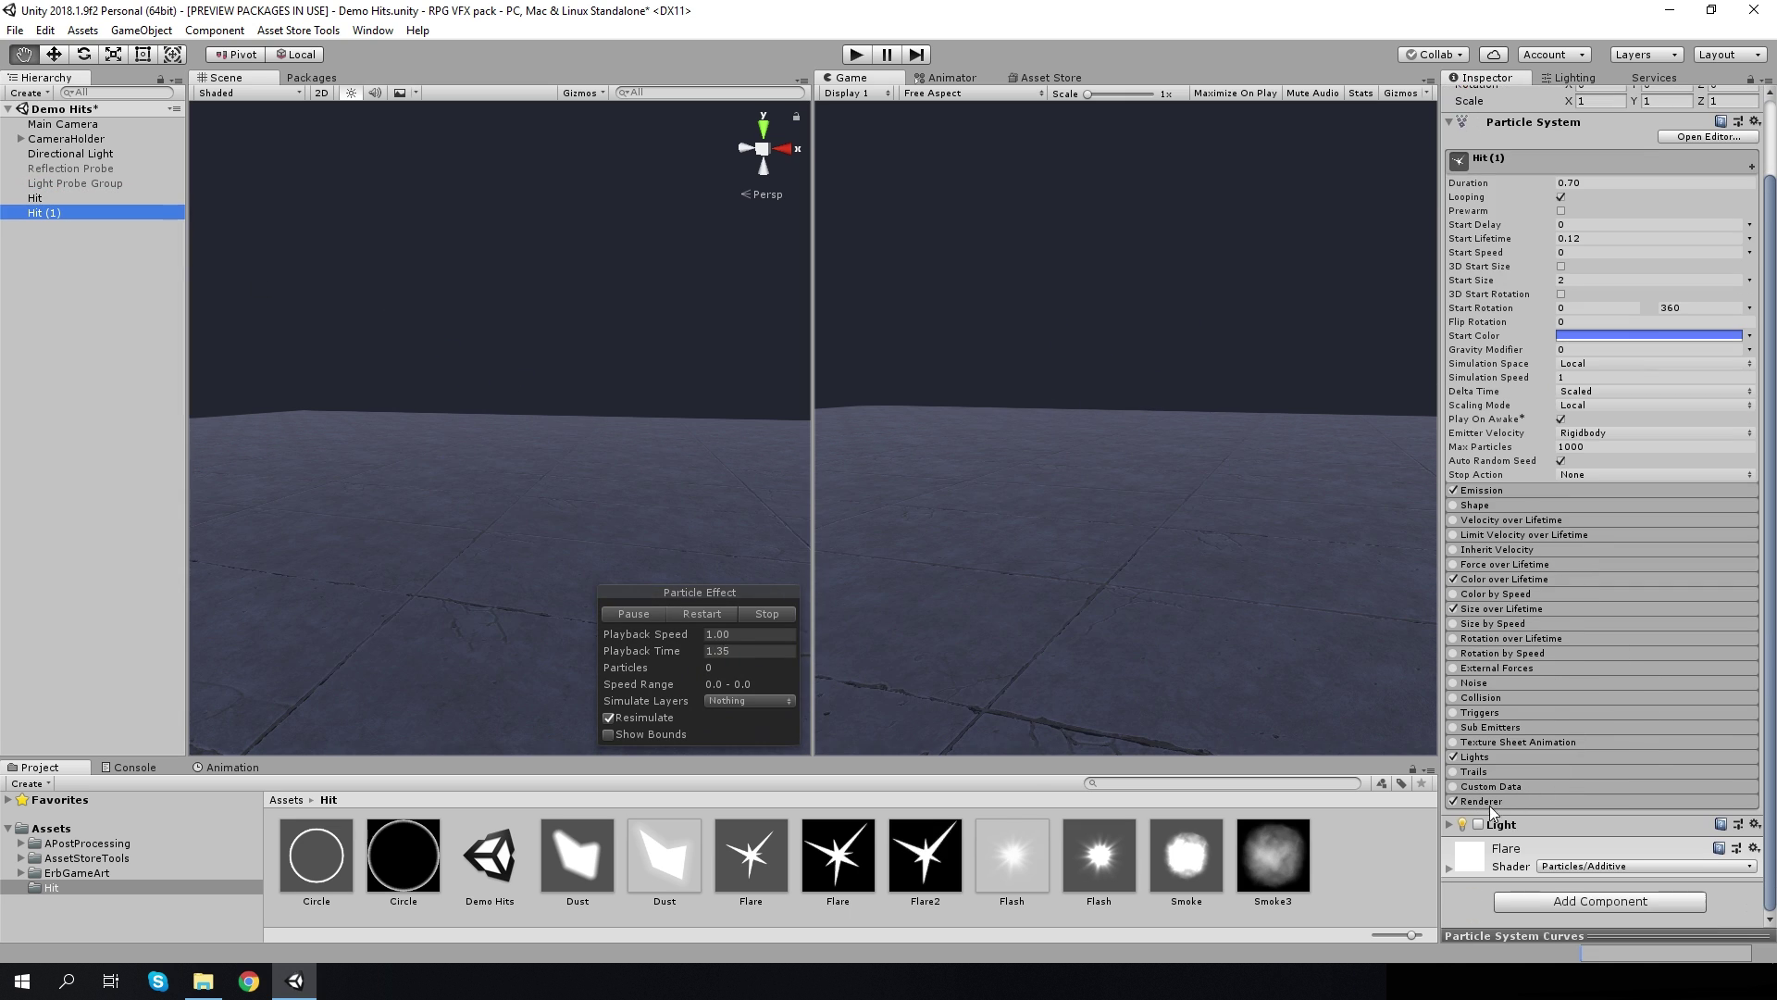
# Remove the Light component from Hit (1) and turn off its Lights module
pyautogui.rightClick(1492, 824)
pyautogui.click(1574, 703)
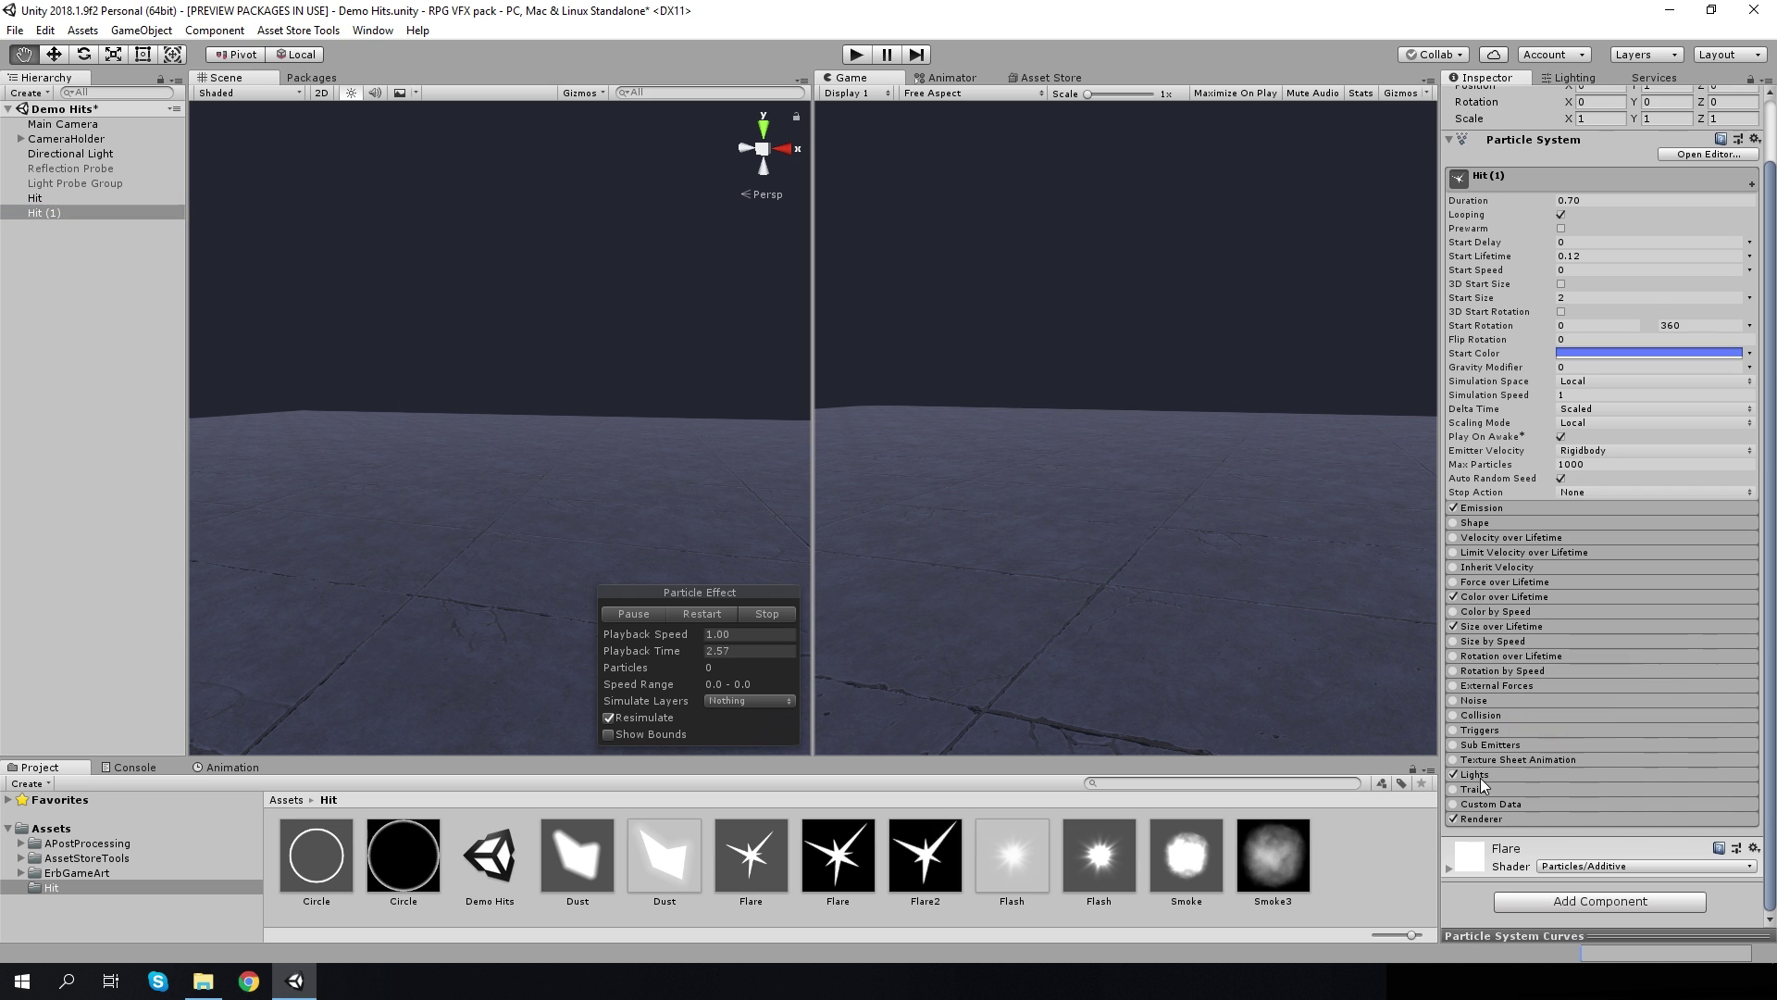
pyautogui.click(1453, 773)
# Nest Hit (1) under Hit and rename it Flash
pyautogui.moveTo(45, 213); pyautogui.dragTo(37, 198)
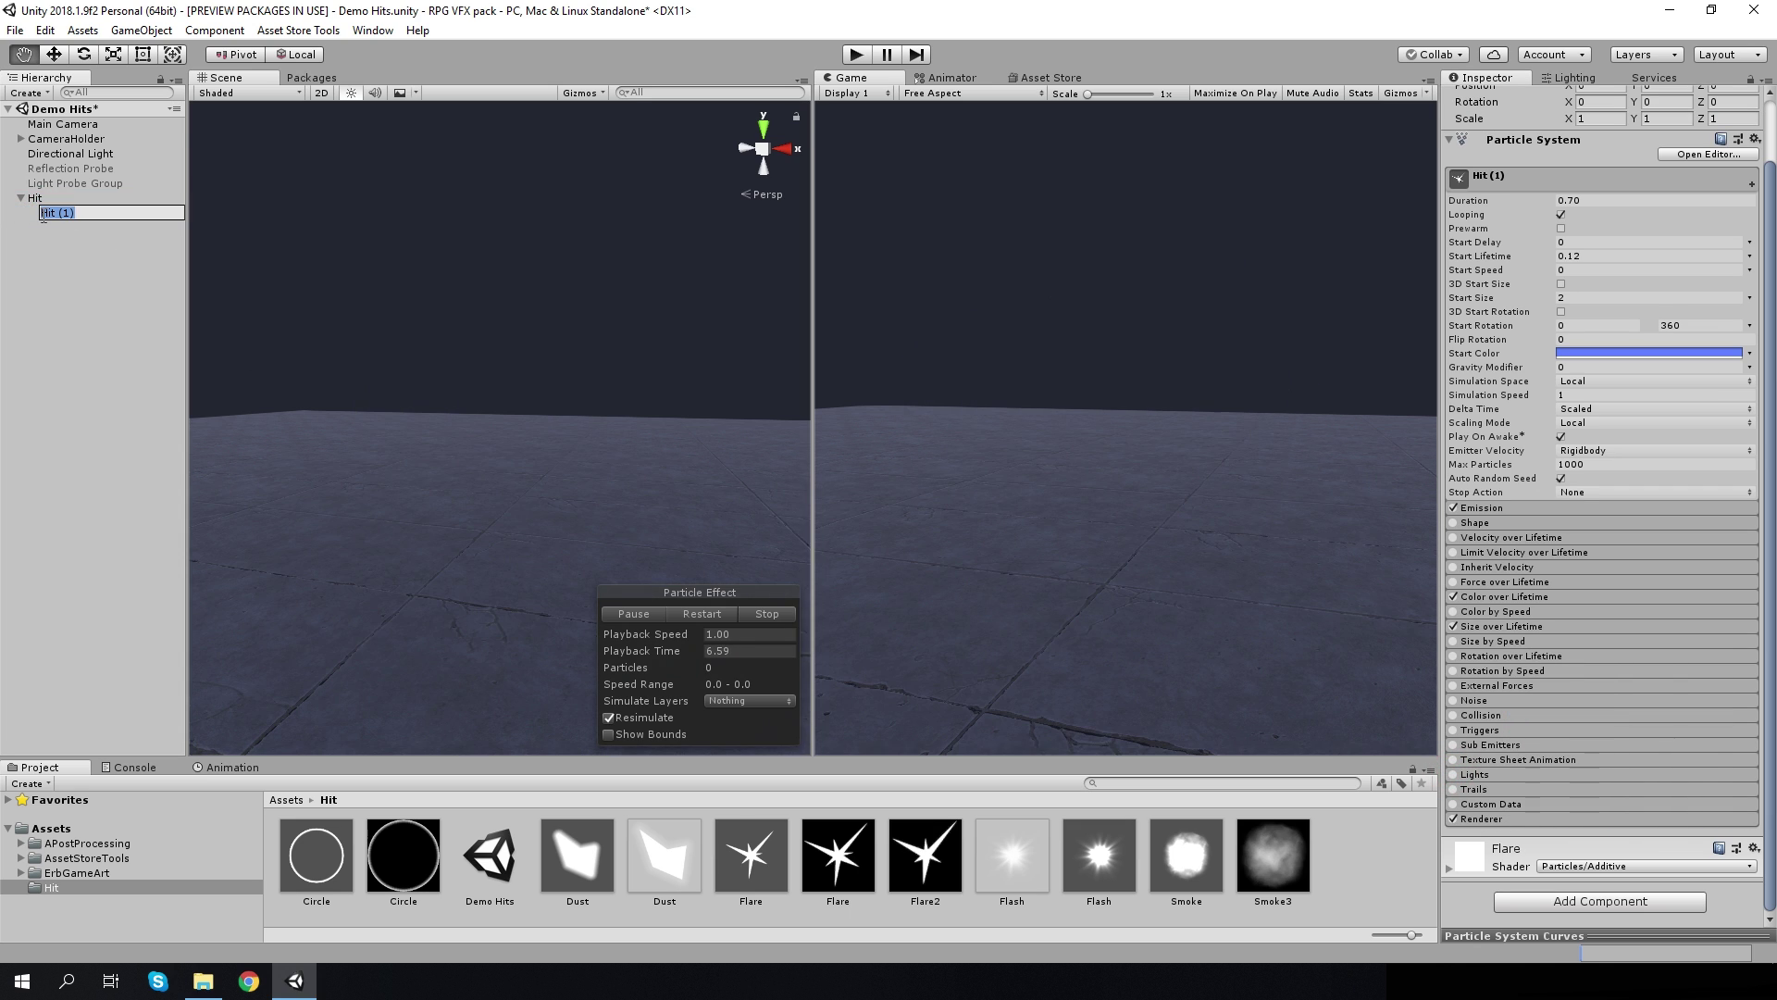
pyautogui.write('Flash')
pyautogui.press('Return')
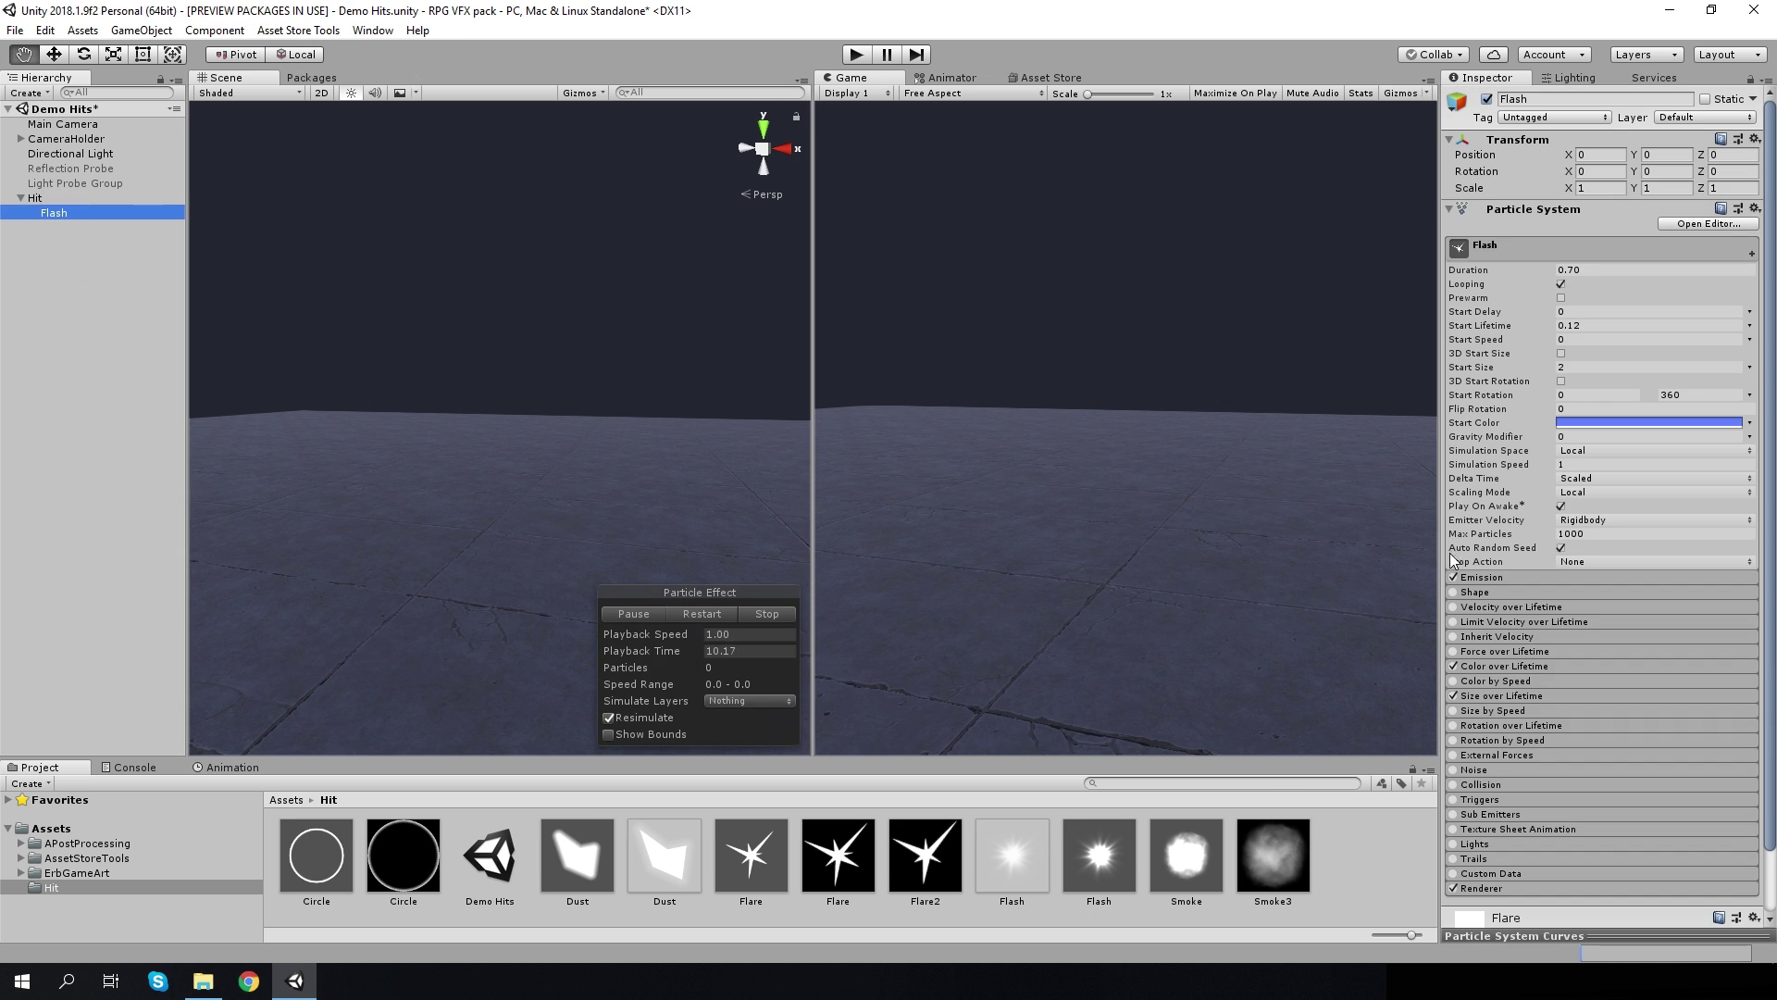
# Assign the Flash material to the renderer and pause the preview at 0.10 seconds
pyautogui.click(1490, 820)
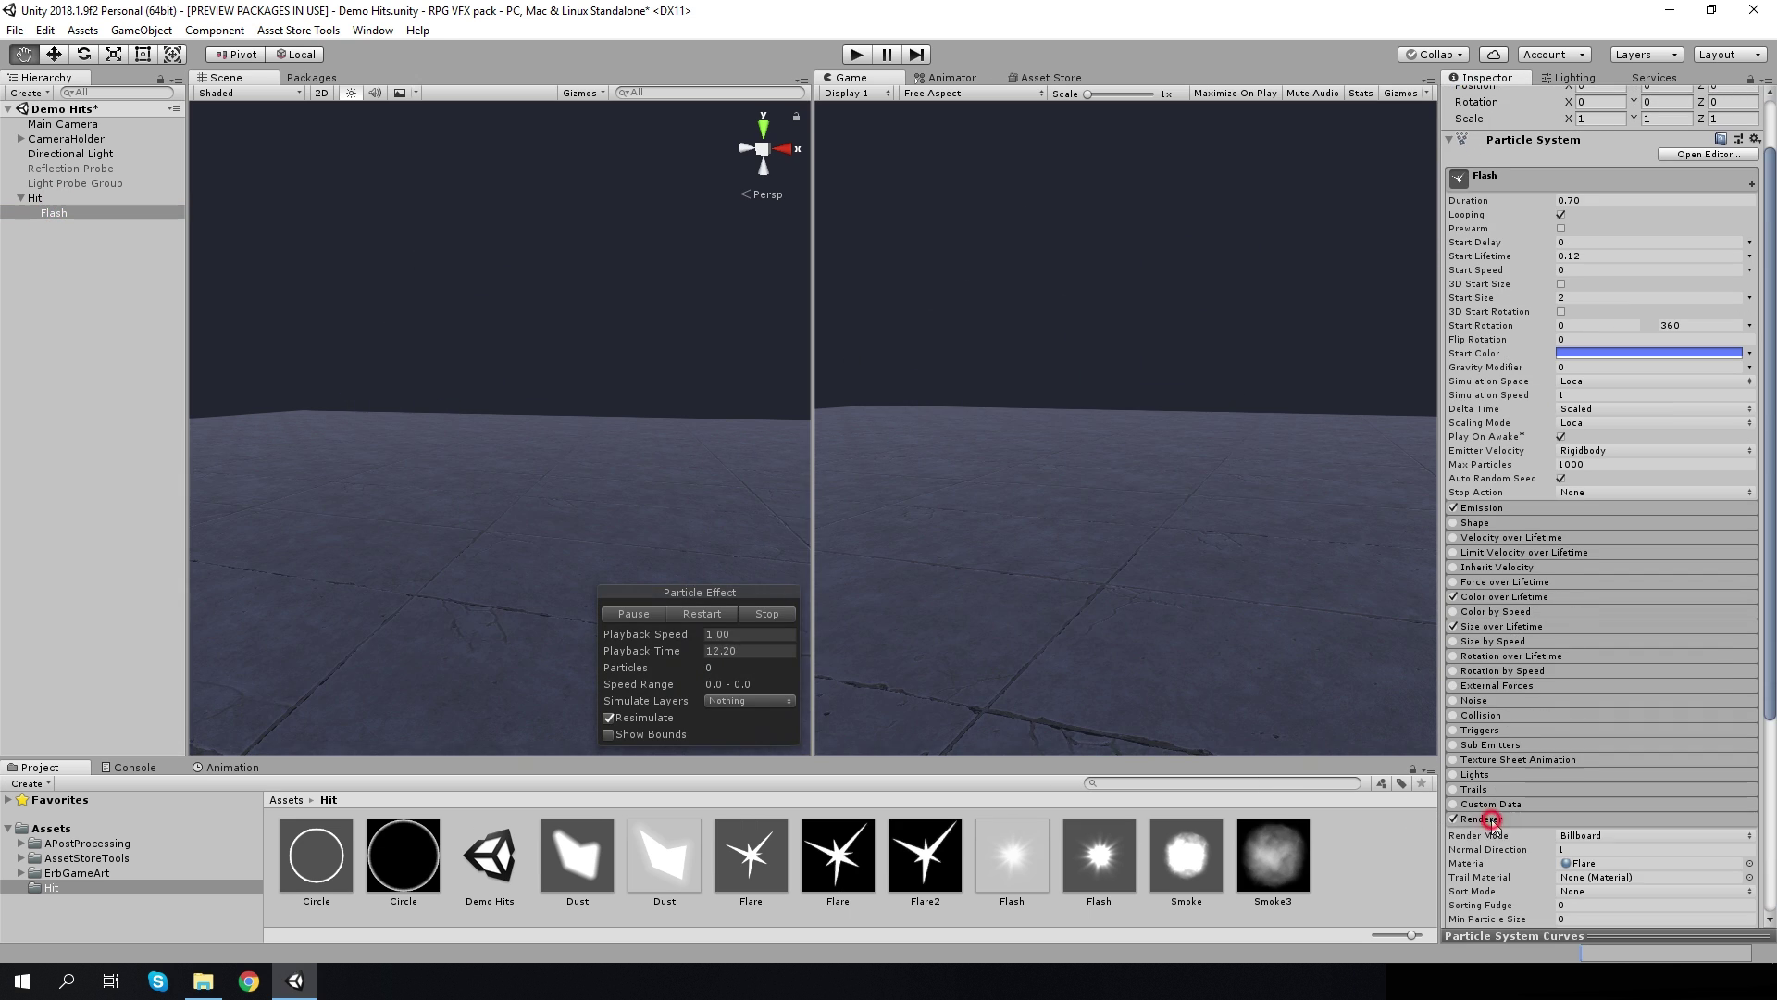
pyautogui.moveTo(1099, 854); pyautogui.dragTo(1629, 863)
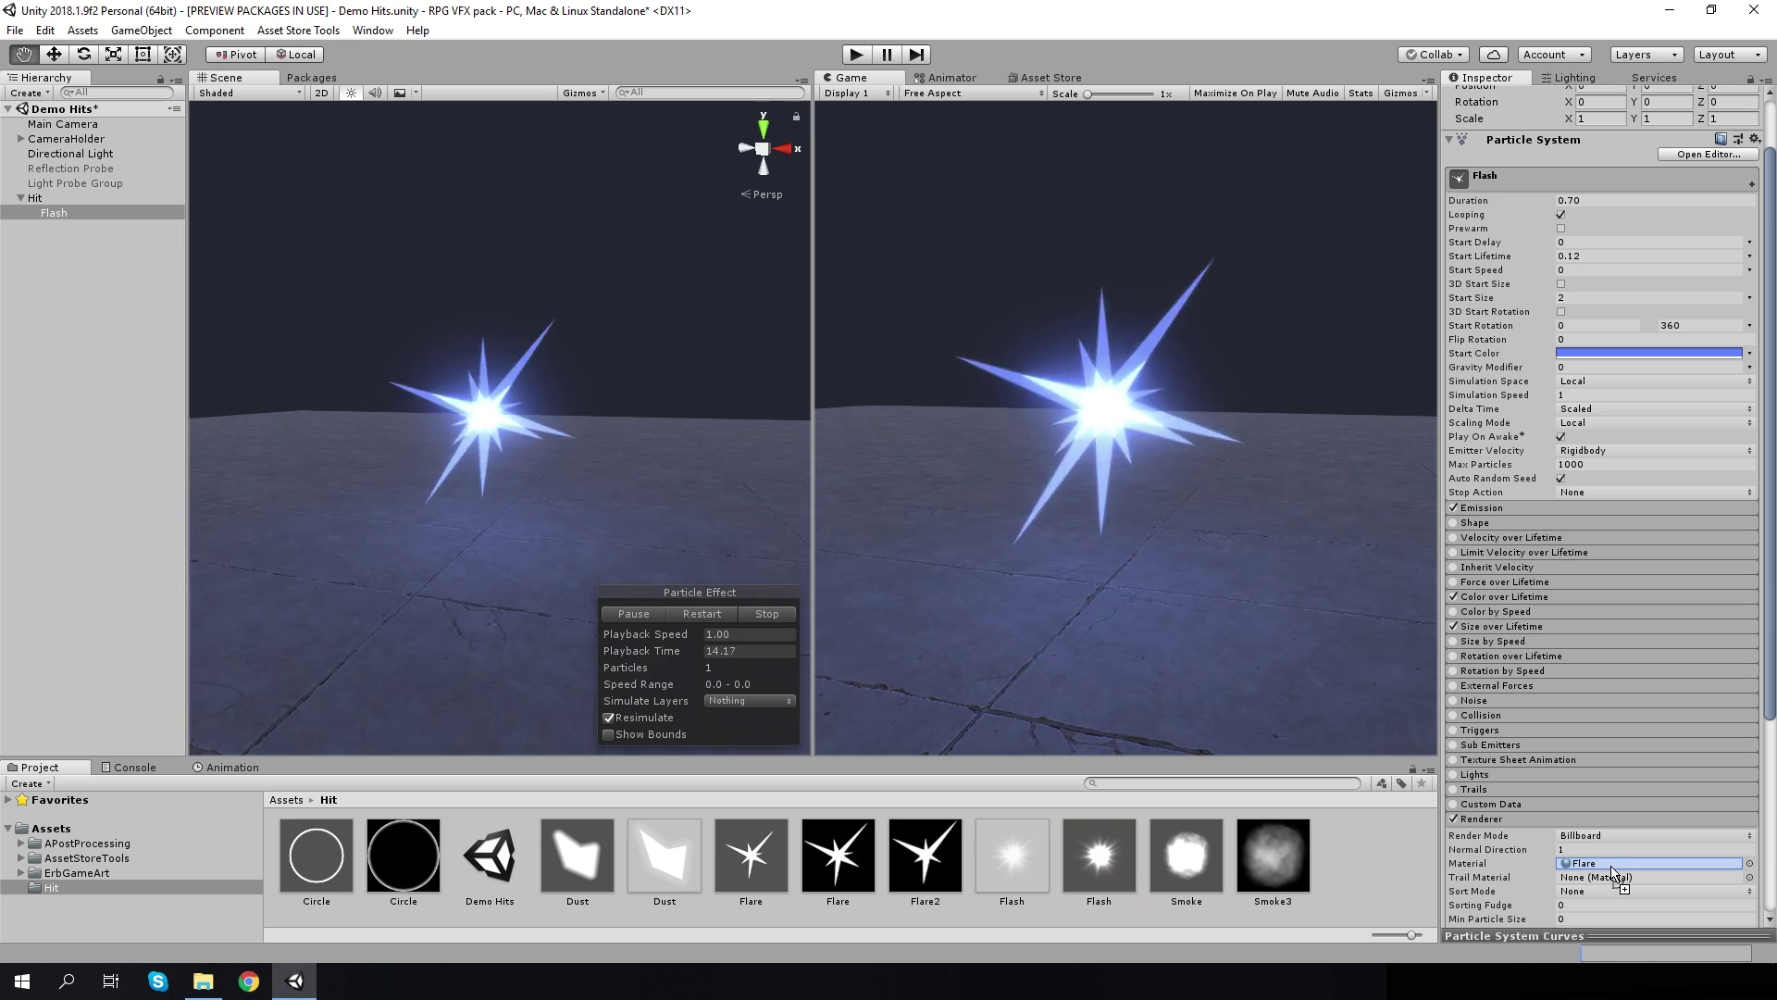
pyautogui.scroll(-4, 1487, 785)
pyautogui.click(654, 613)
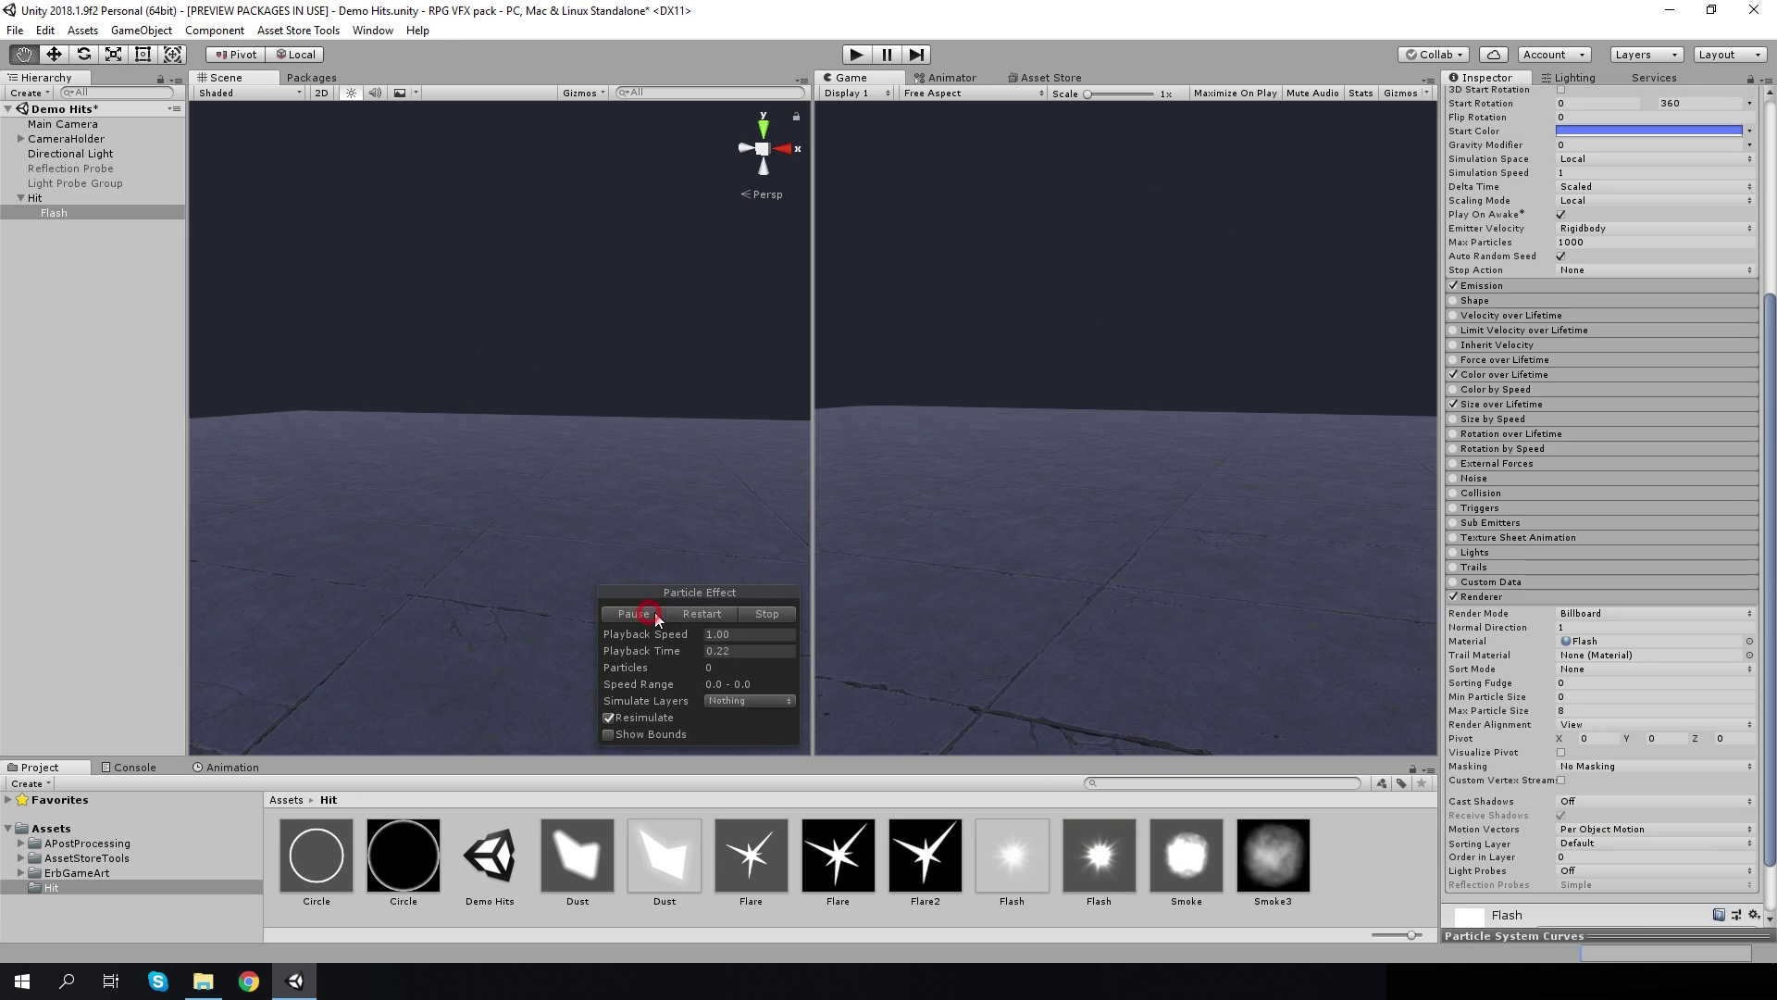
pyautogui.moveTo(687, 650); pyautogui.dragTo(644, 654)
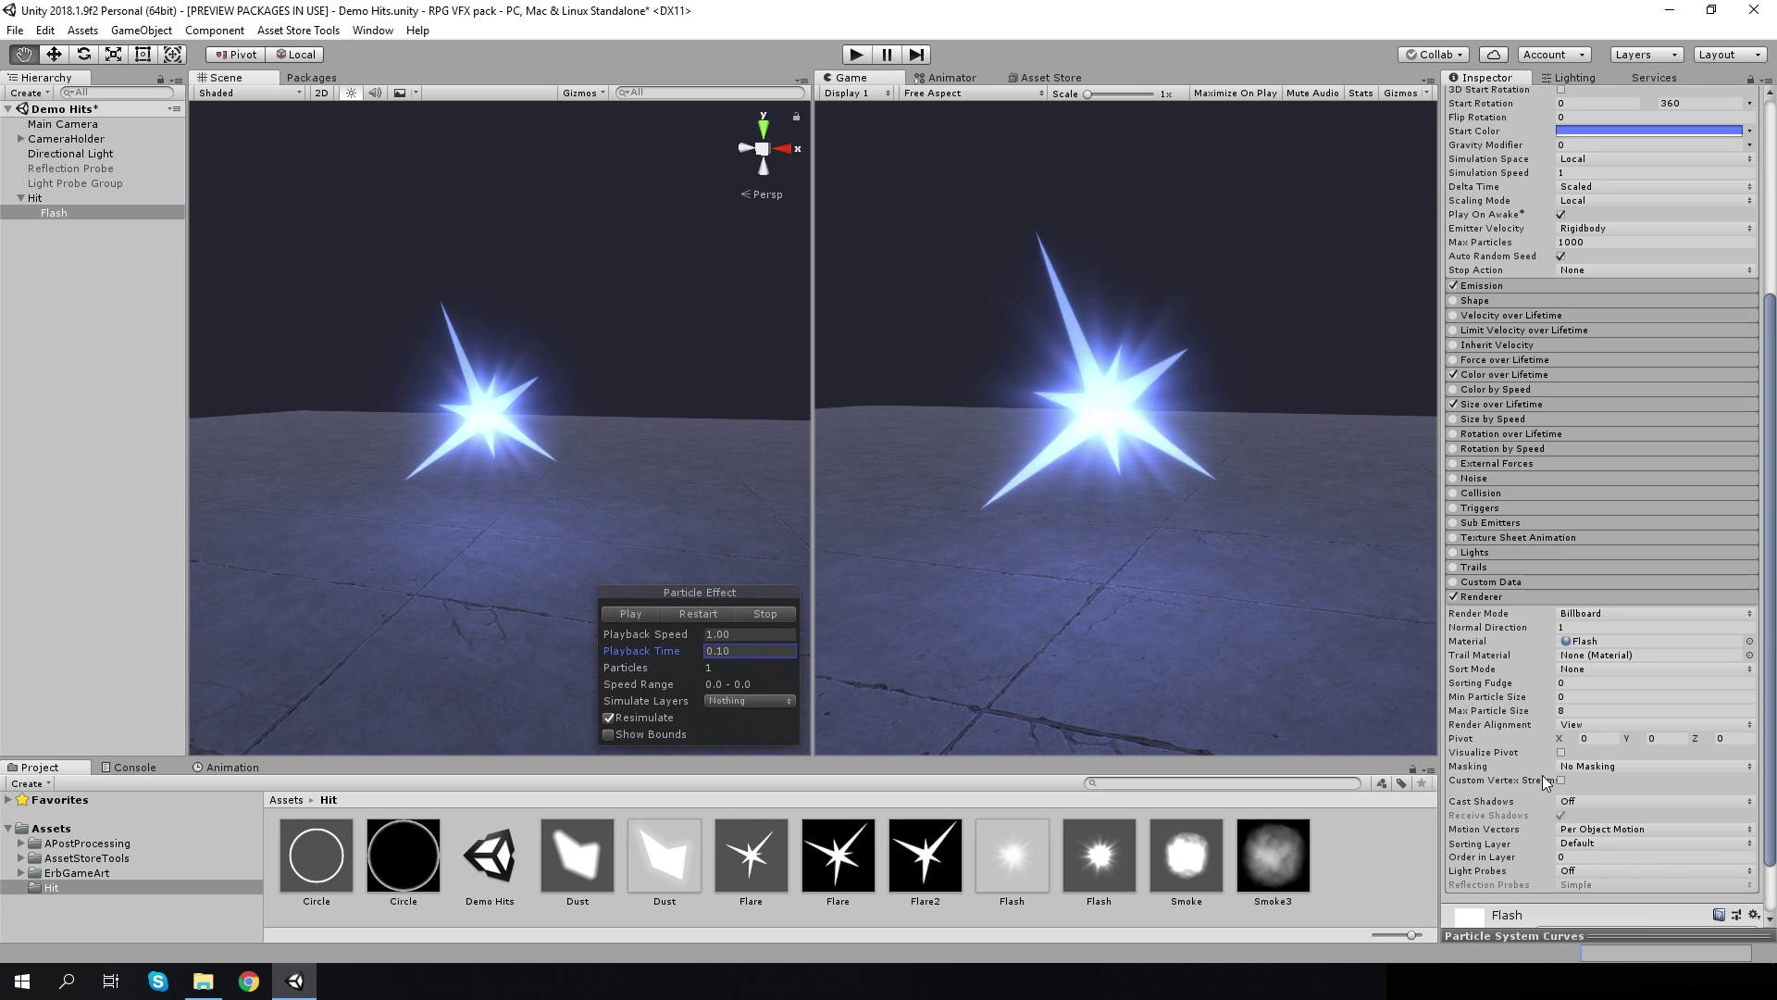
# Give Flash a deeper blue start colour and a sorting fudge of 5
pyautogui.click(1572, 132)
pyautogui.click(1365, 725)
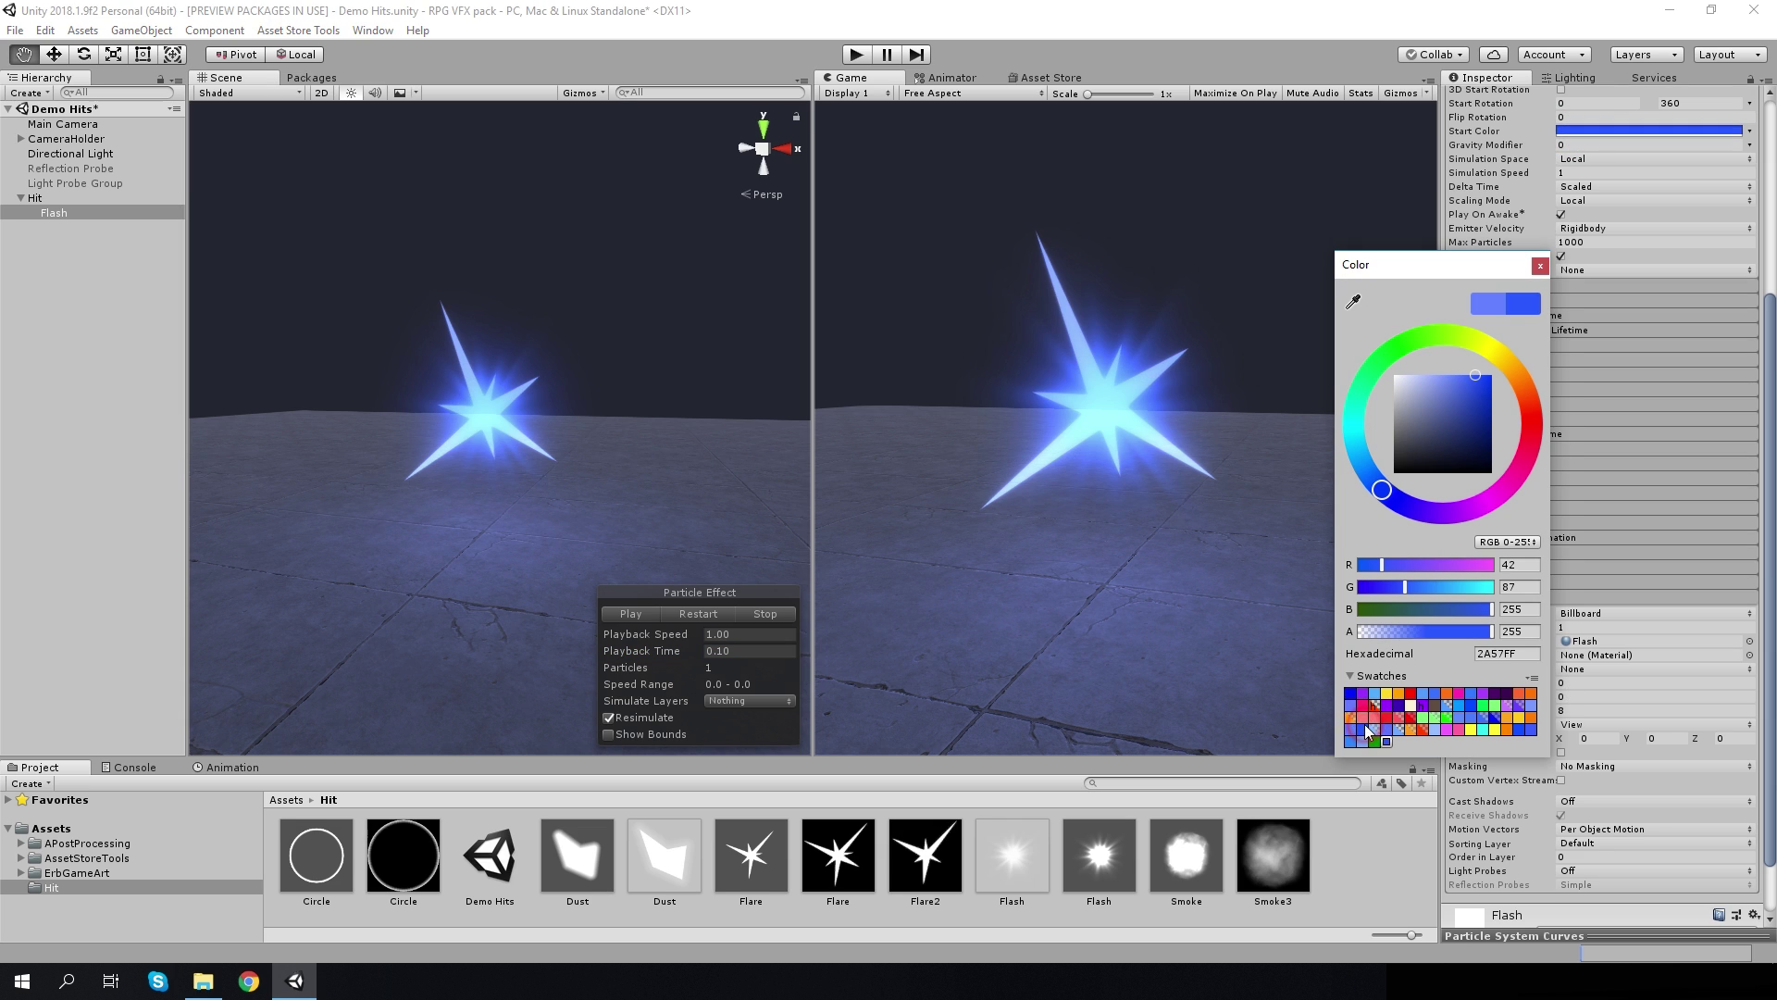
pyautogui.click(1540, 267)
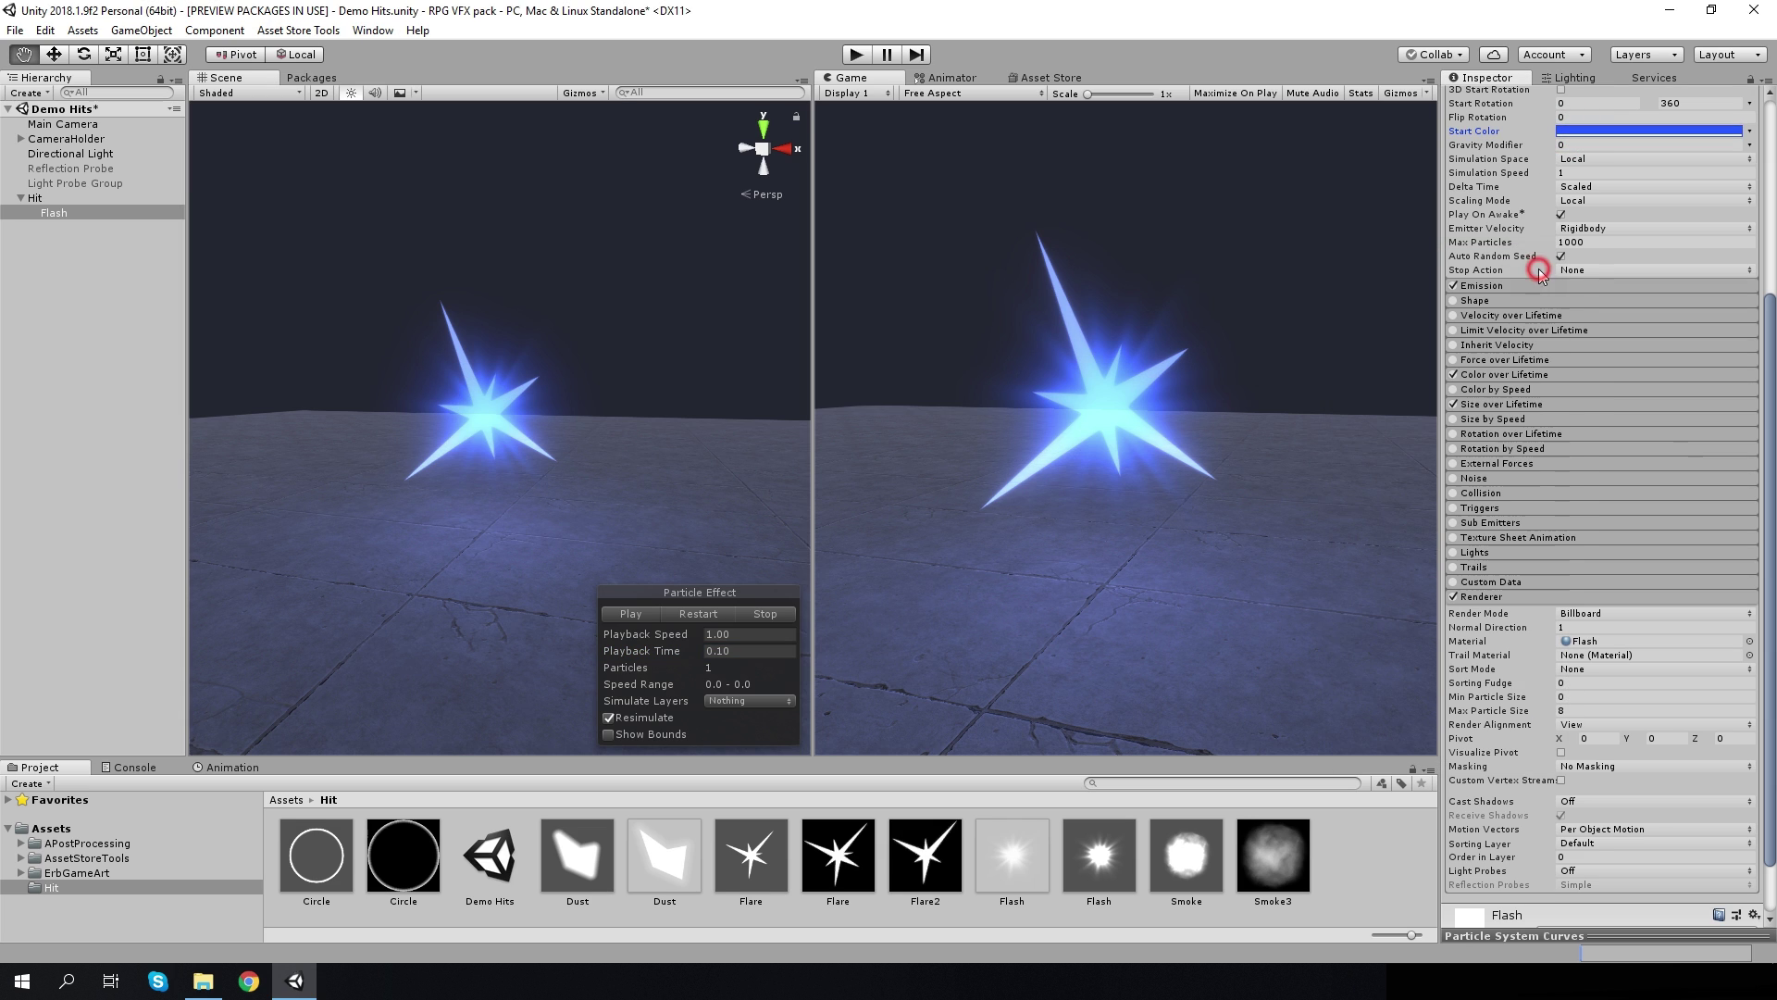
pyautogui.click(1585, 684)
pyautogui.write('5')
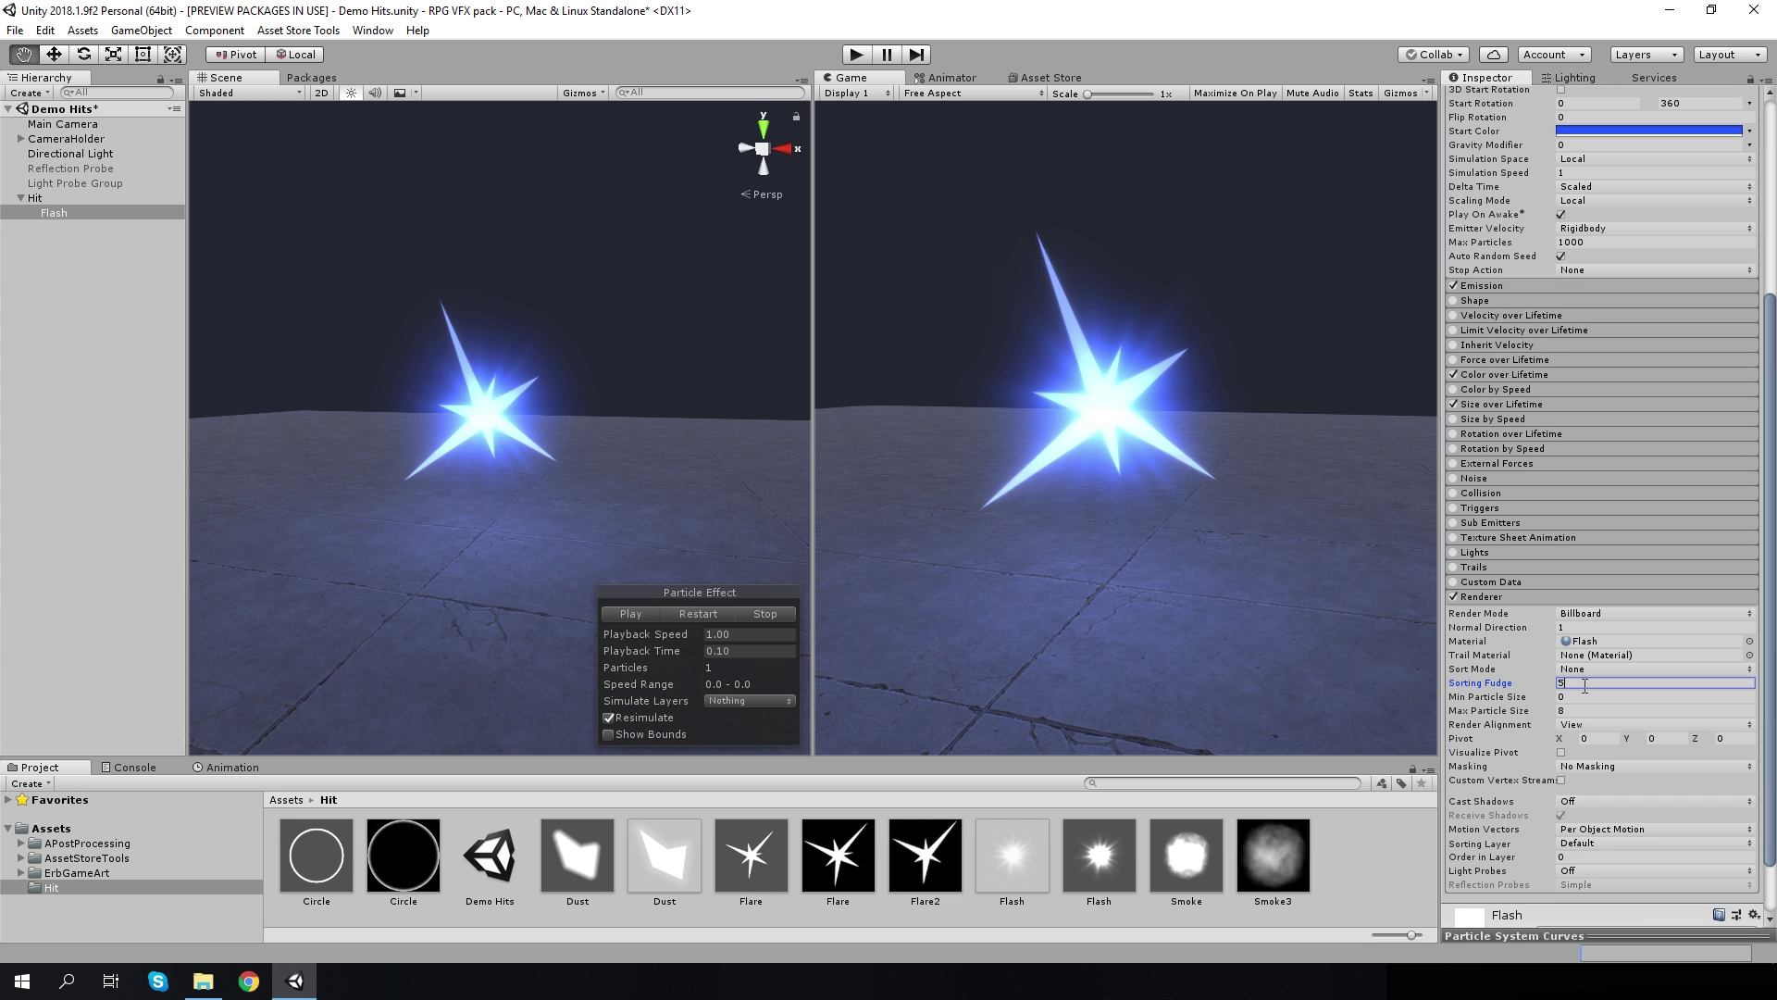
# Set Flash's start lifetime to 0.1 and apply the first fading Color over Lifetime preset
pyautogui.scroll(5, 1582, 685)
pyautogui.click(1588, 326)
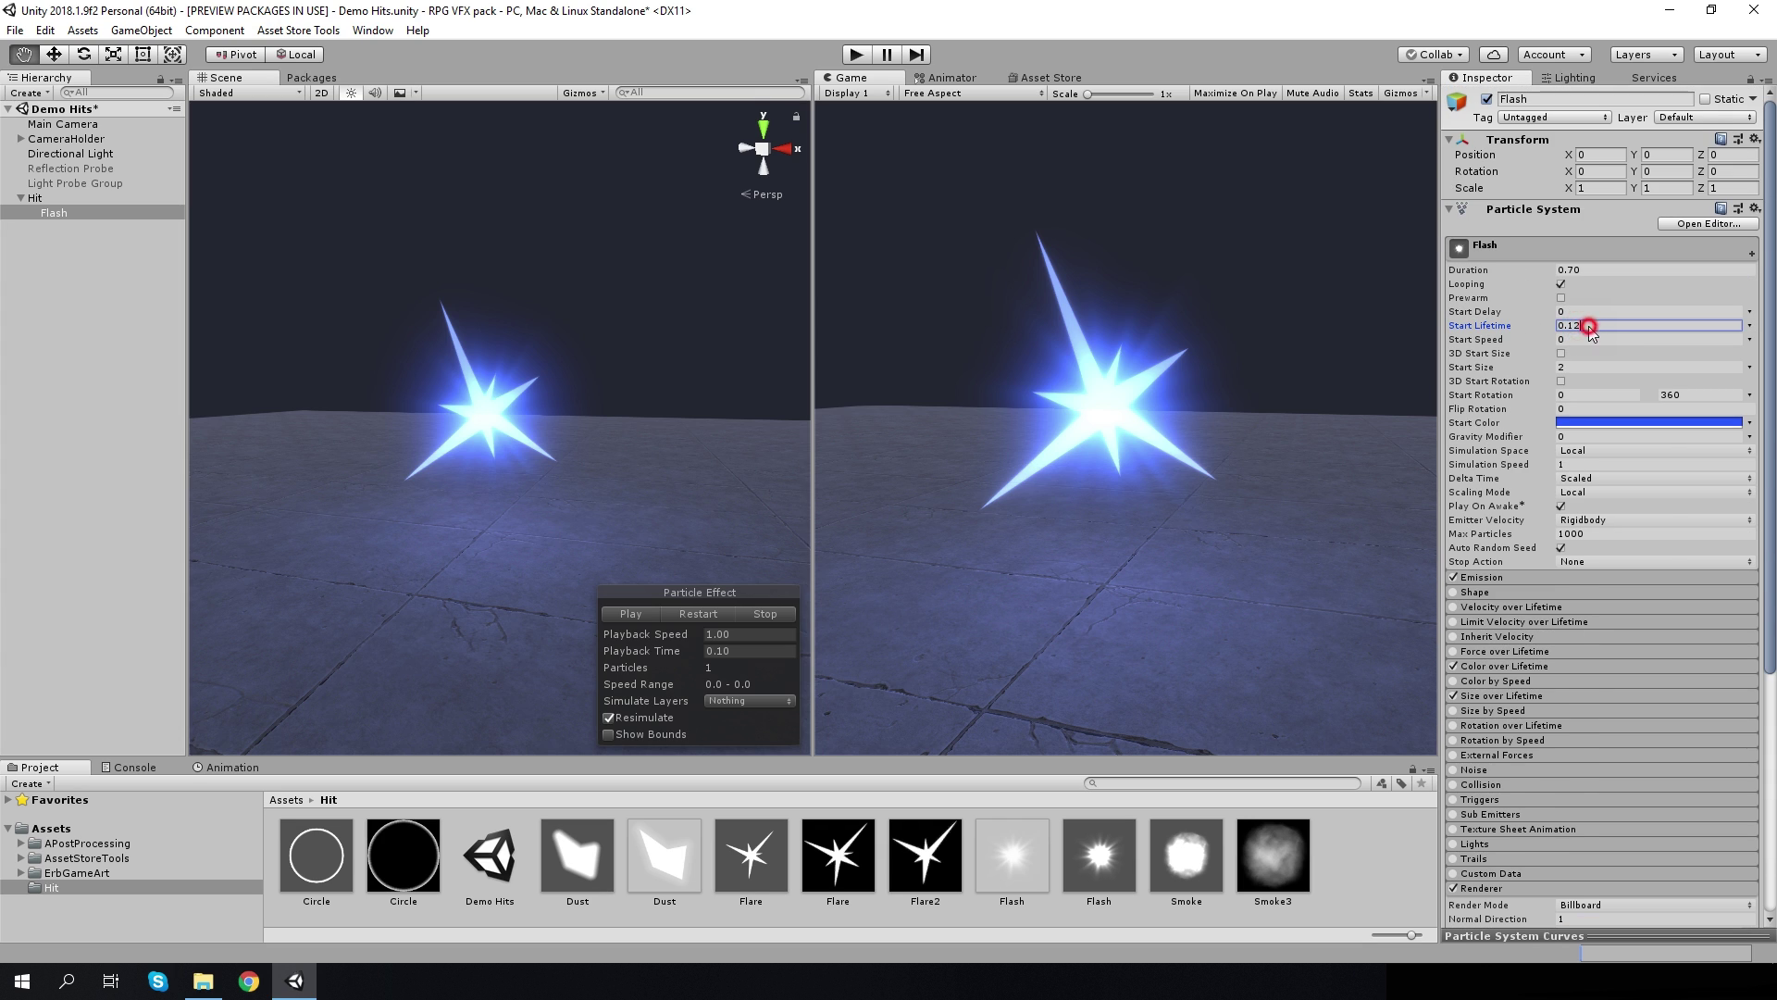
pyautogui.press('BackSpace')
pyautogui.scroll(-4, 1535, 558)
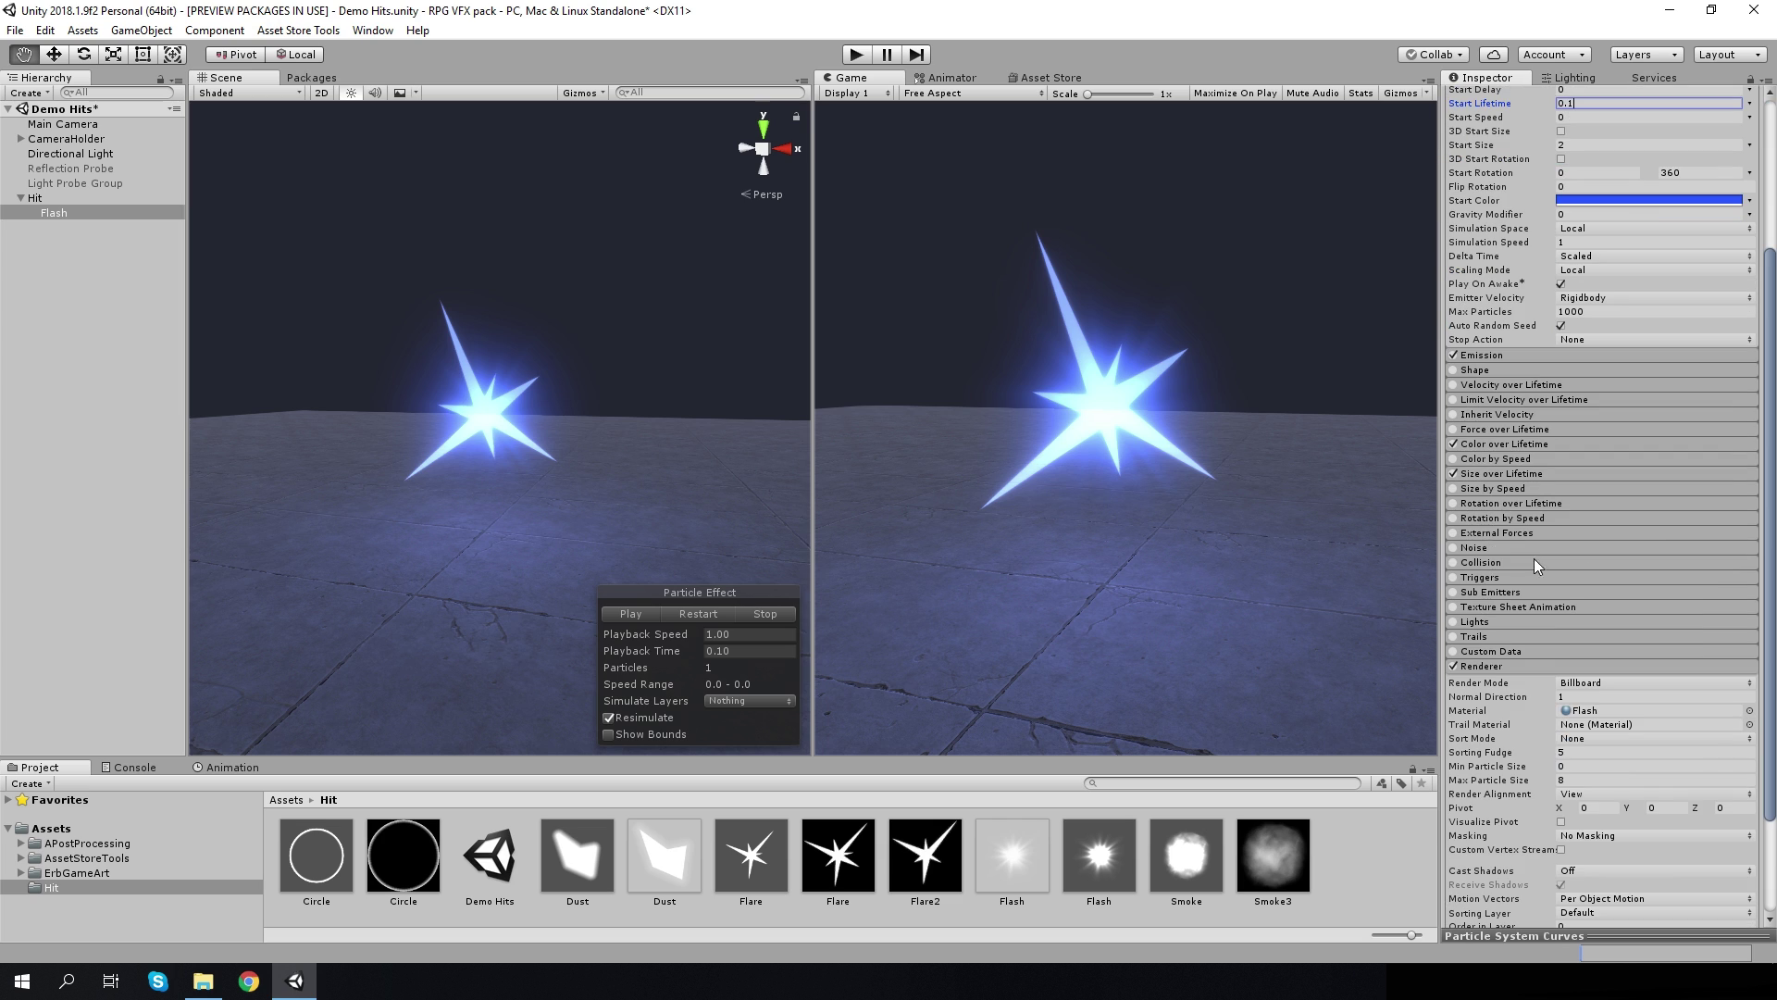
pyautogui.click(1507, 444)
pyautogui.click(1591, 462)
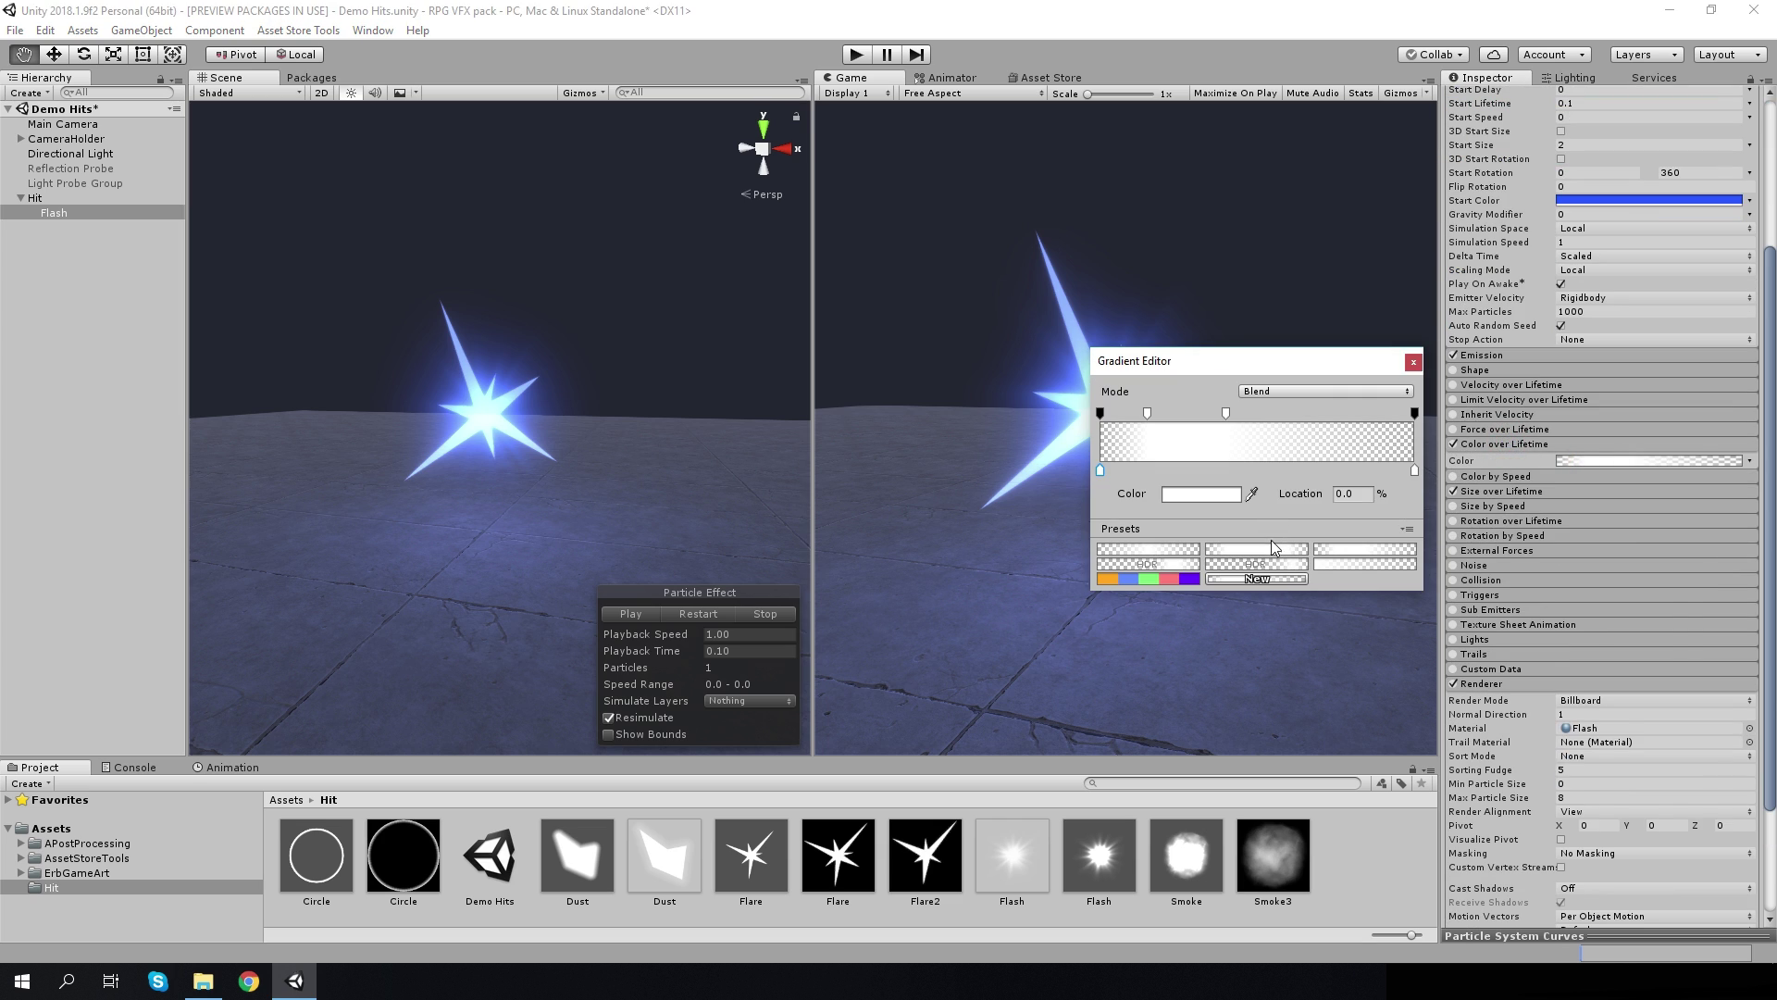
pyautogui.click(1165, 548)
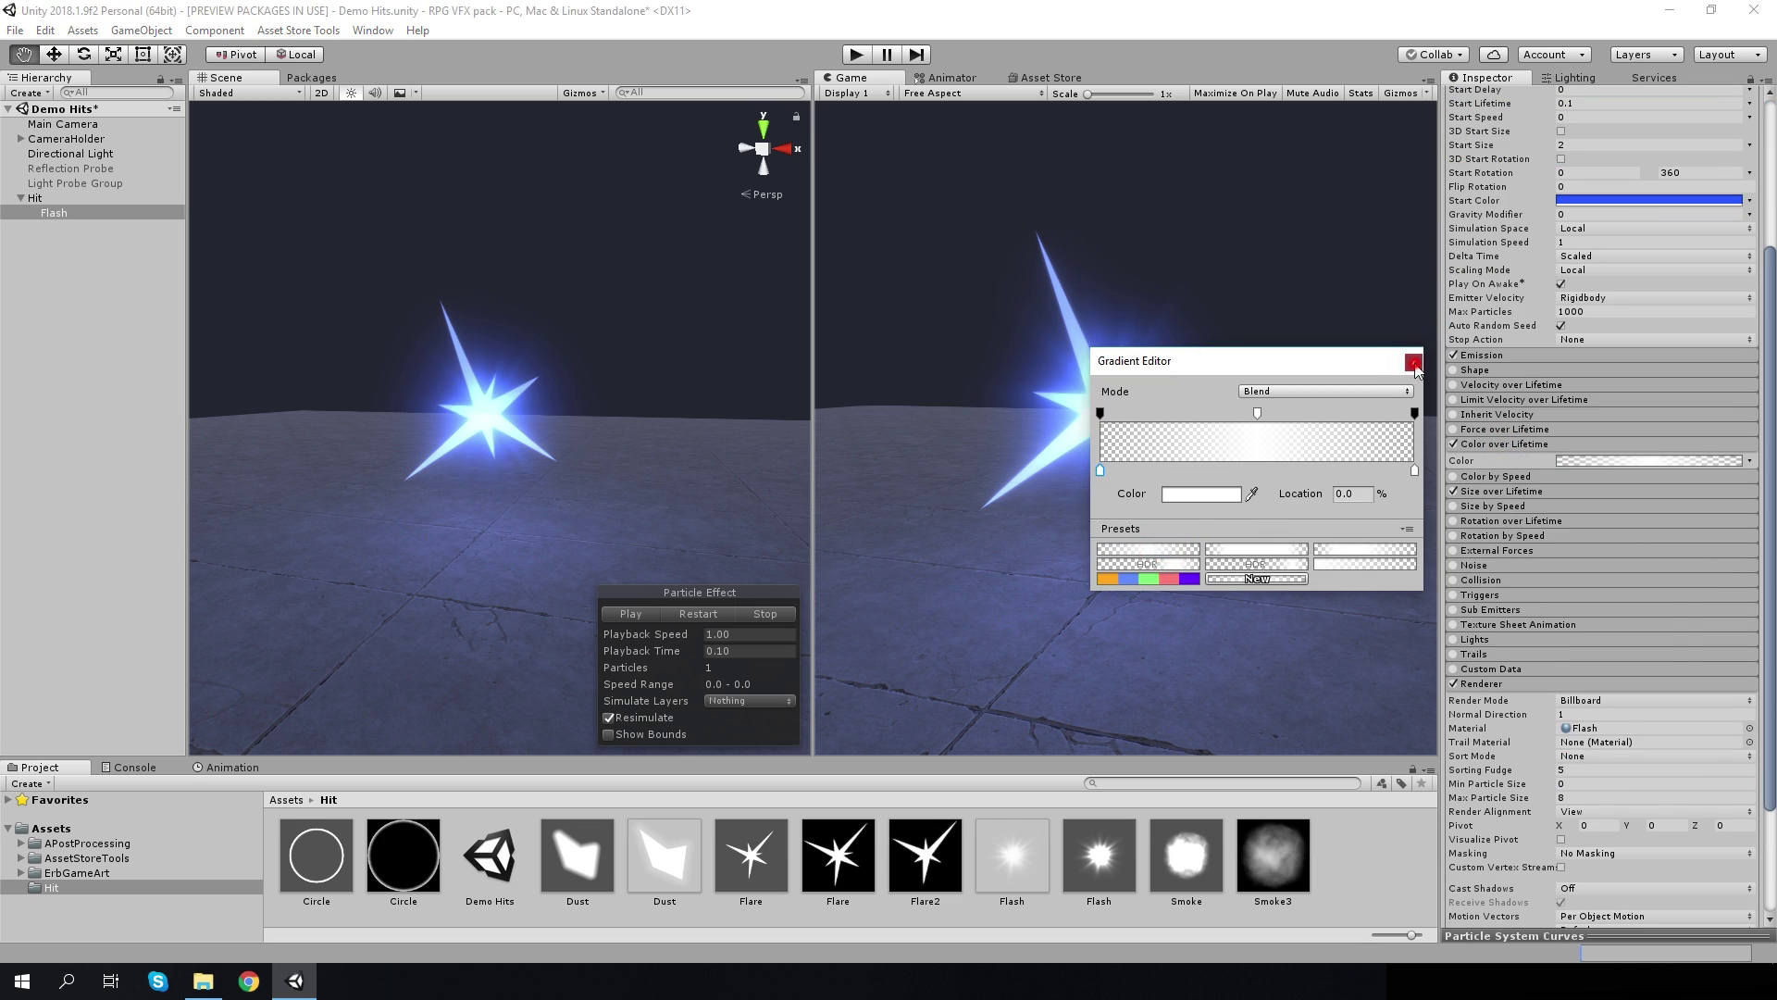
pyautogui.click(1413, 362)
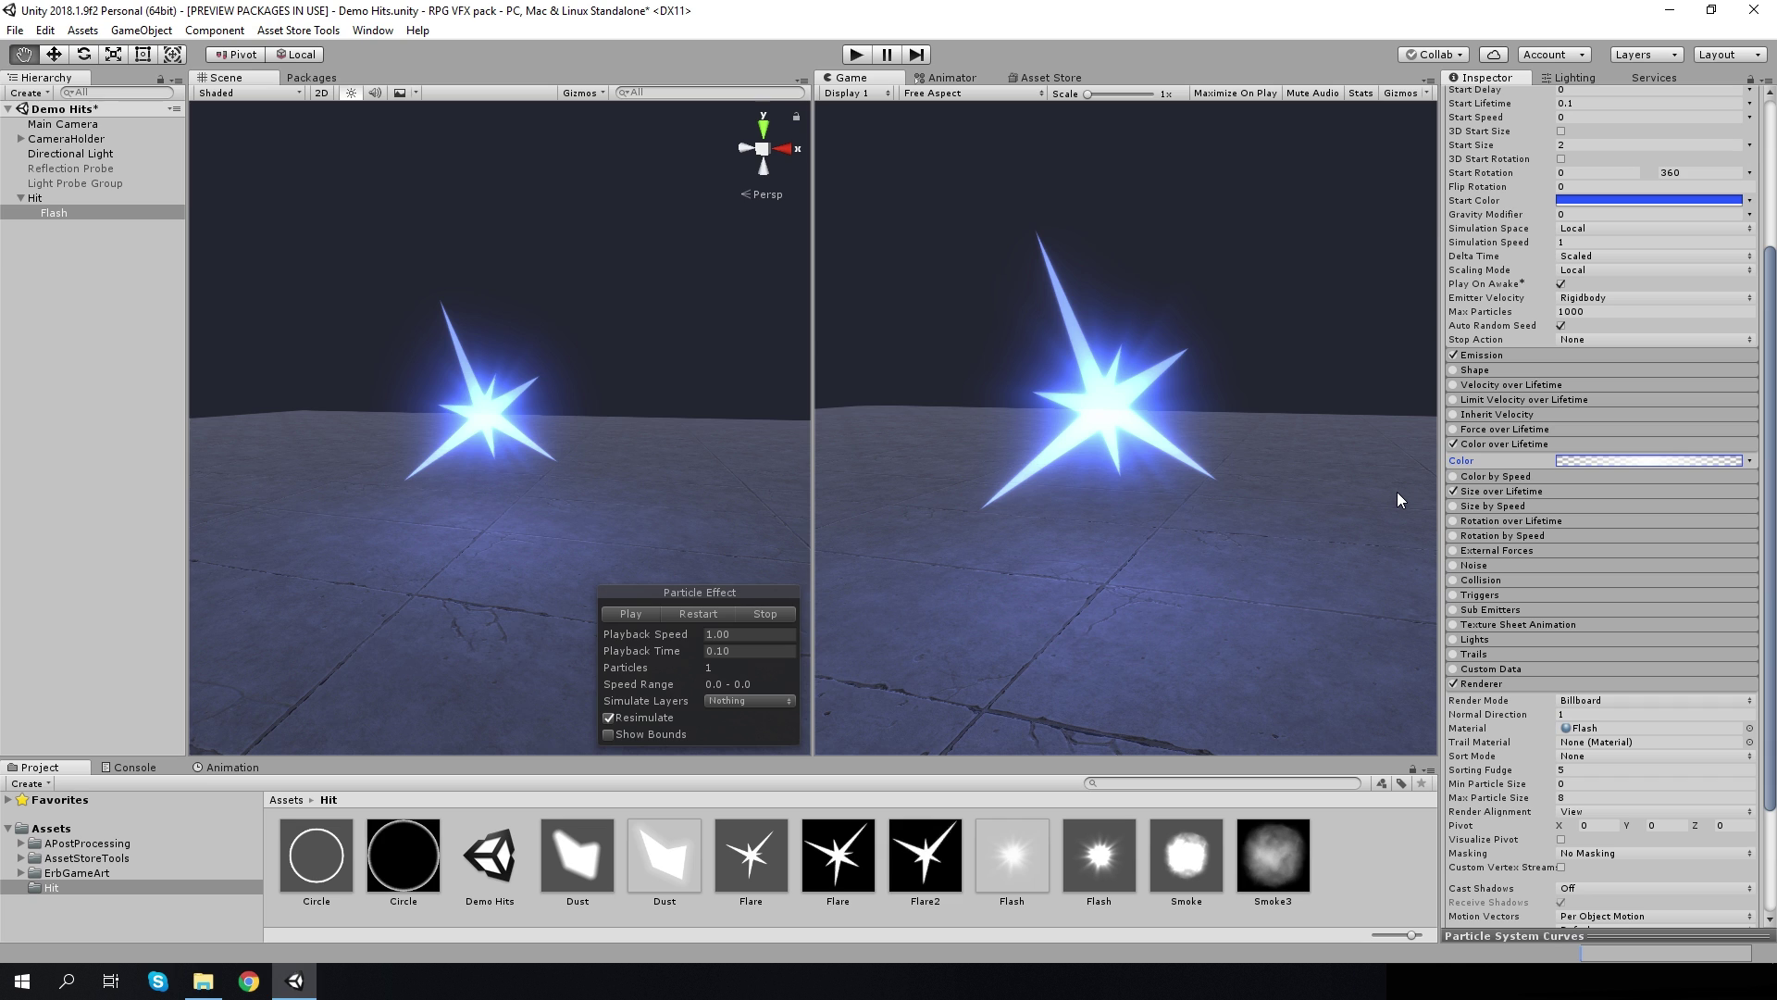
# Duplicate Flash, rename the copy Glow, and replay the preview
pyautogui.click(65, 213)
pyautogui.hotkey('ctrl', 'd')
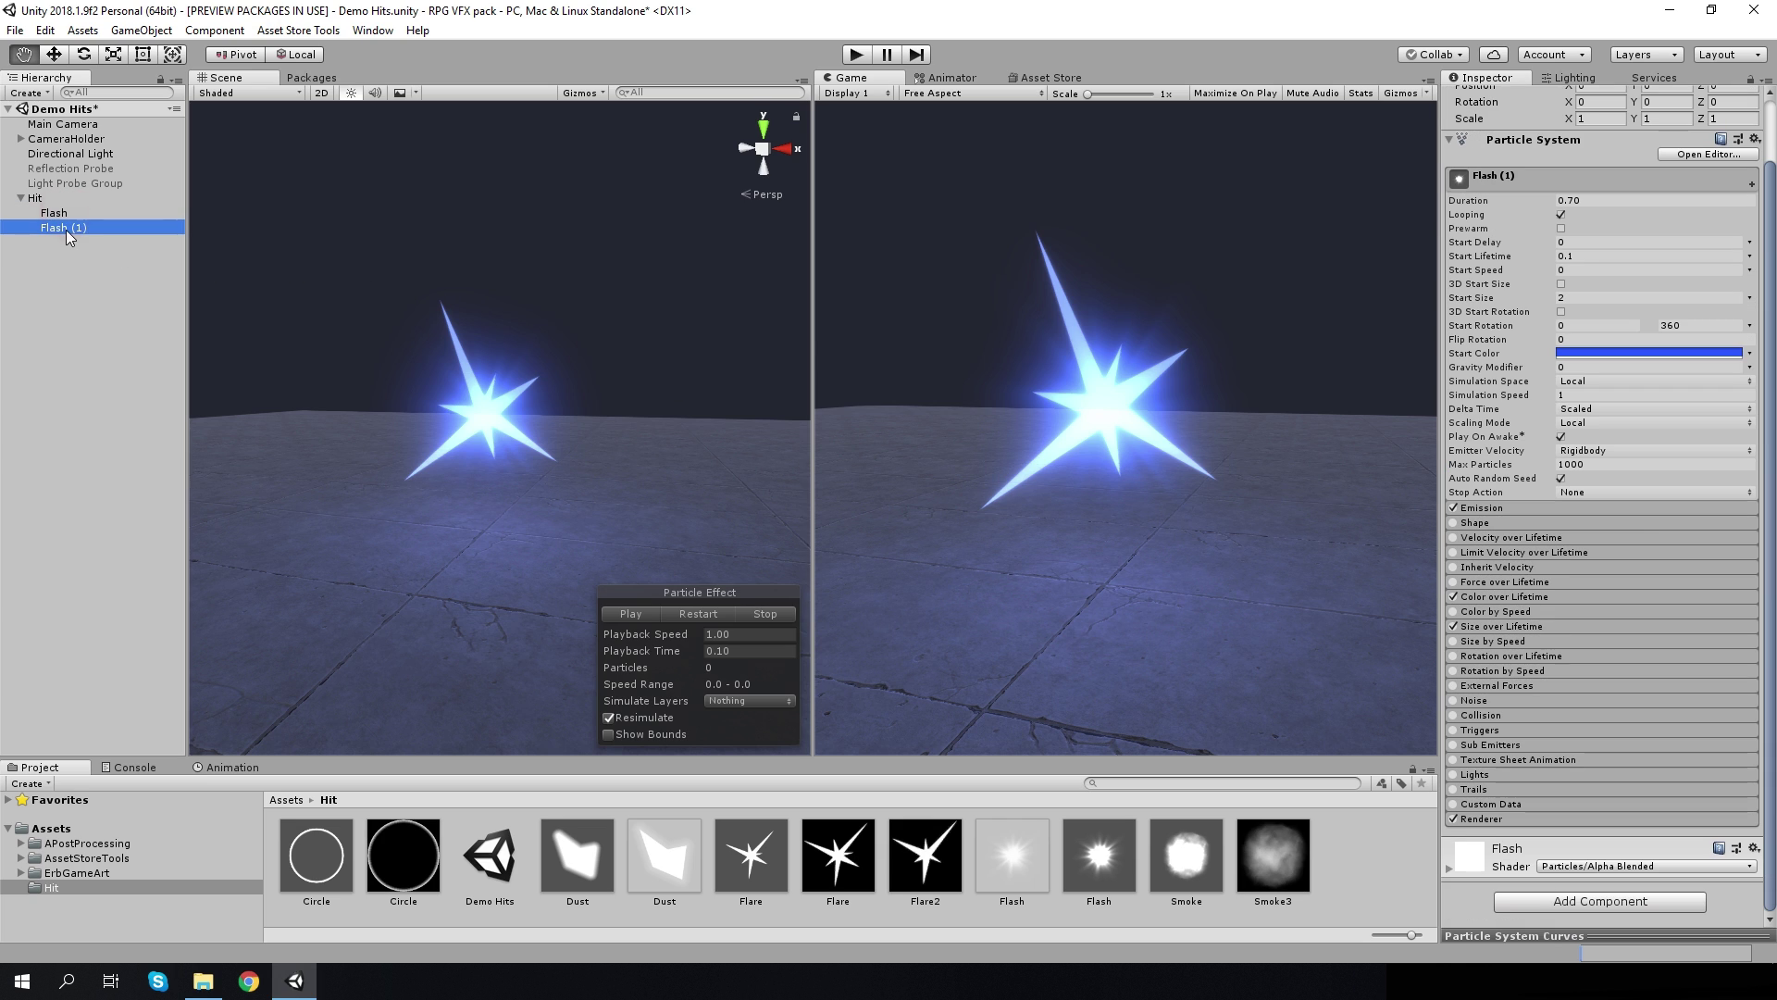
pyautogui.click(65, 228)
pyautogui.write('Glow')
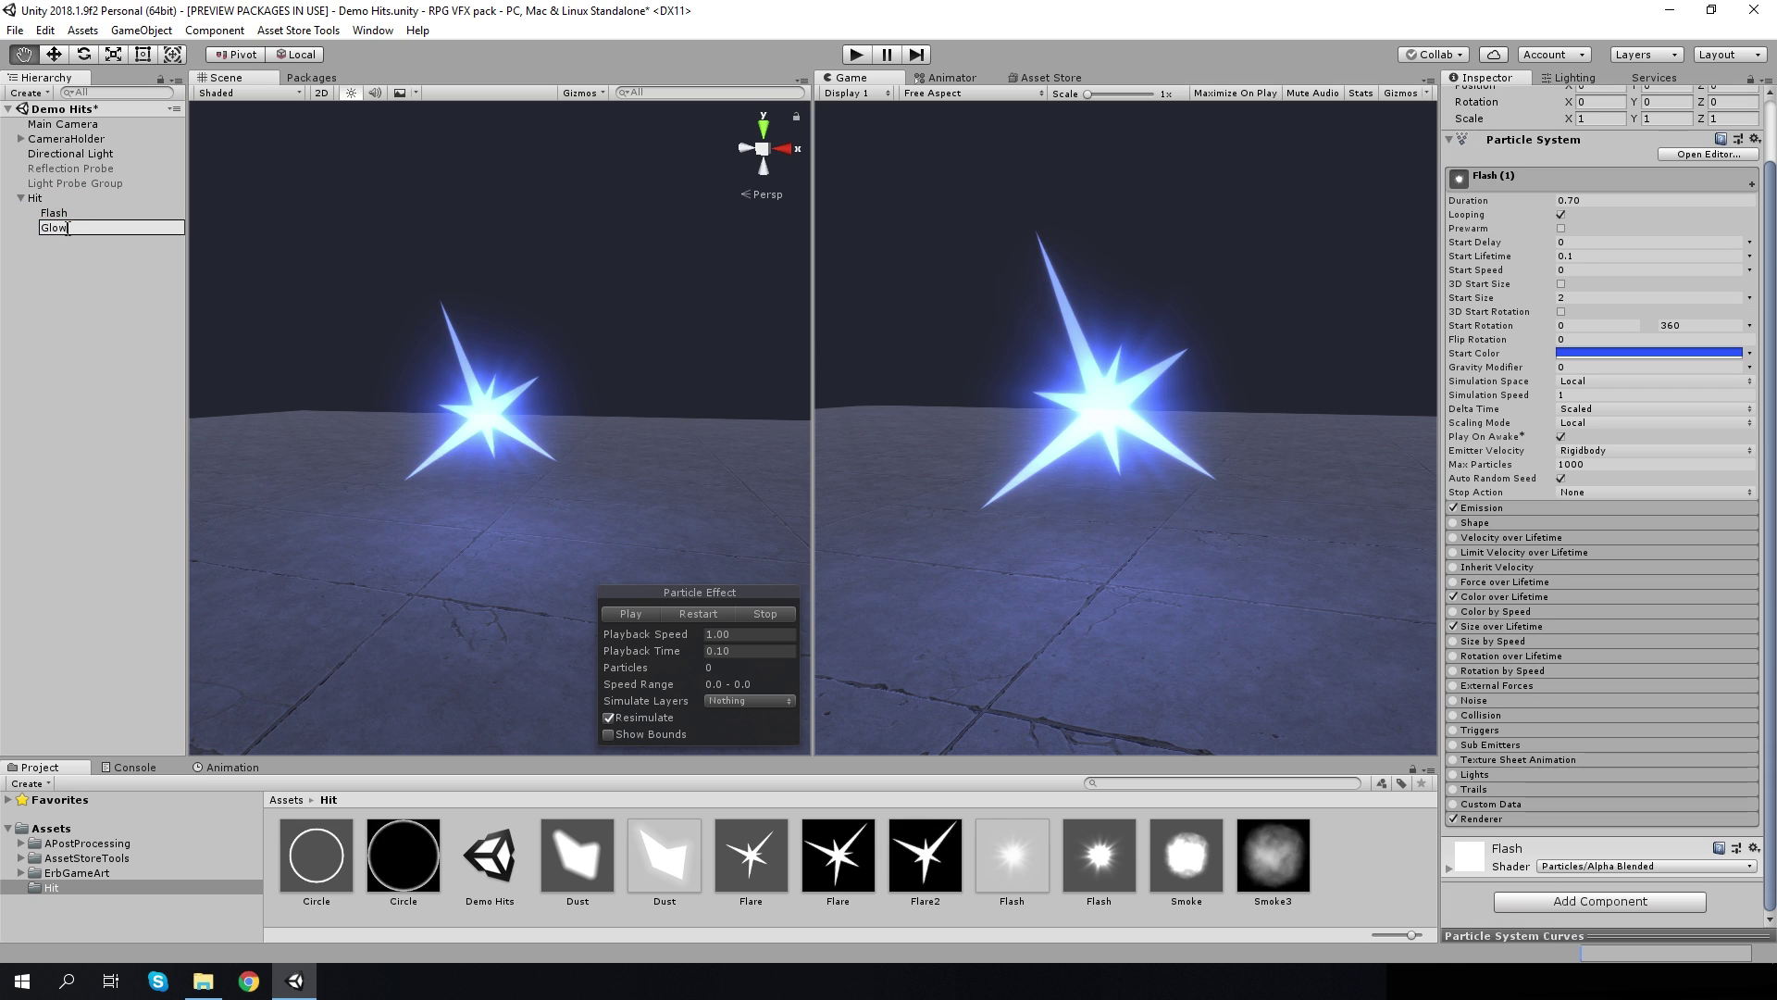
pyautogui.press('Return')
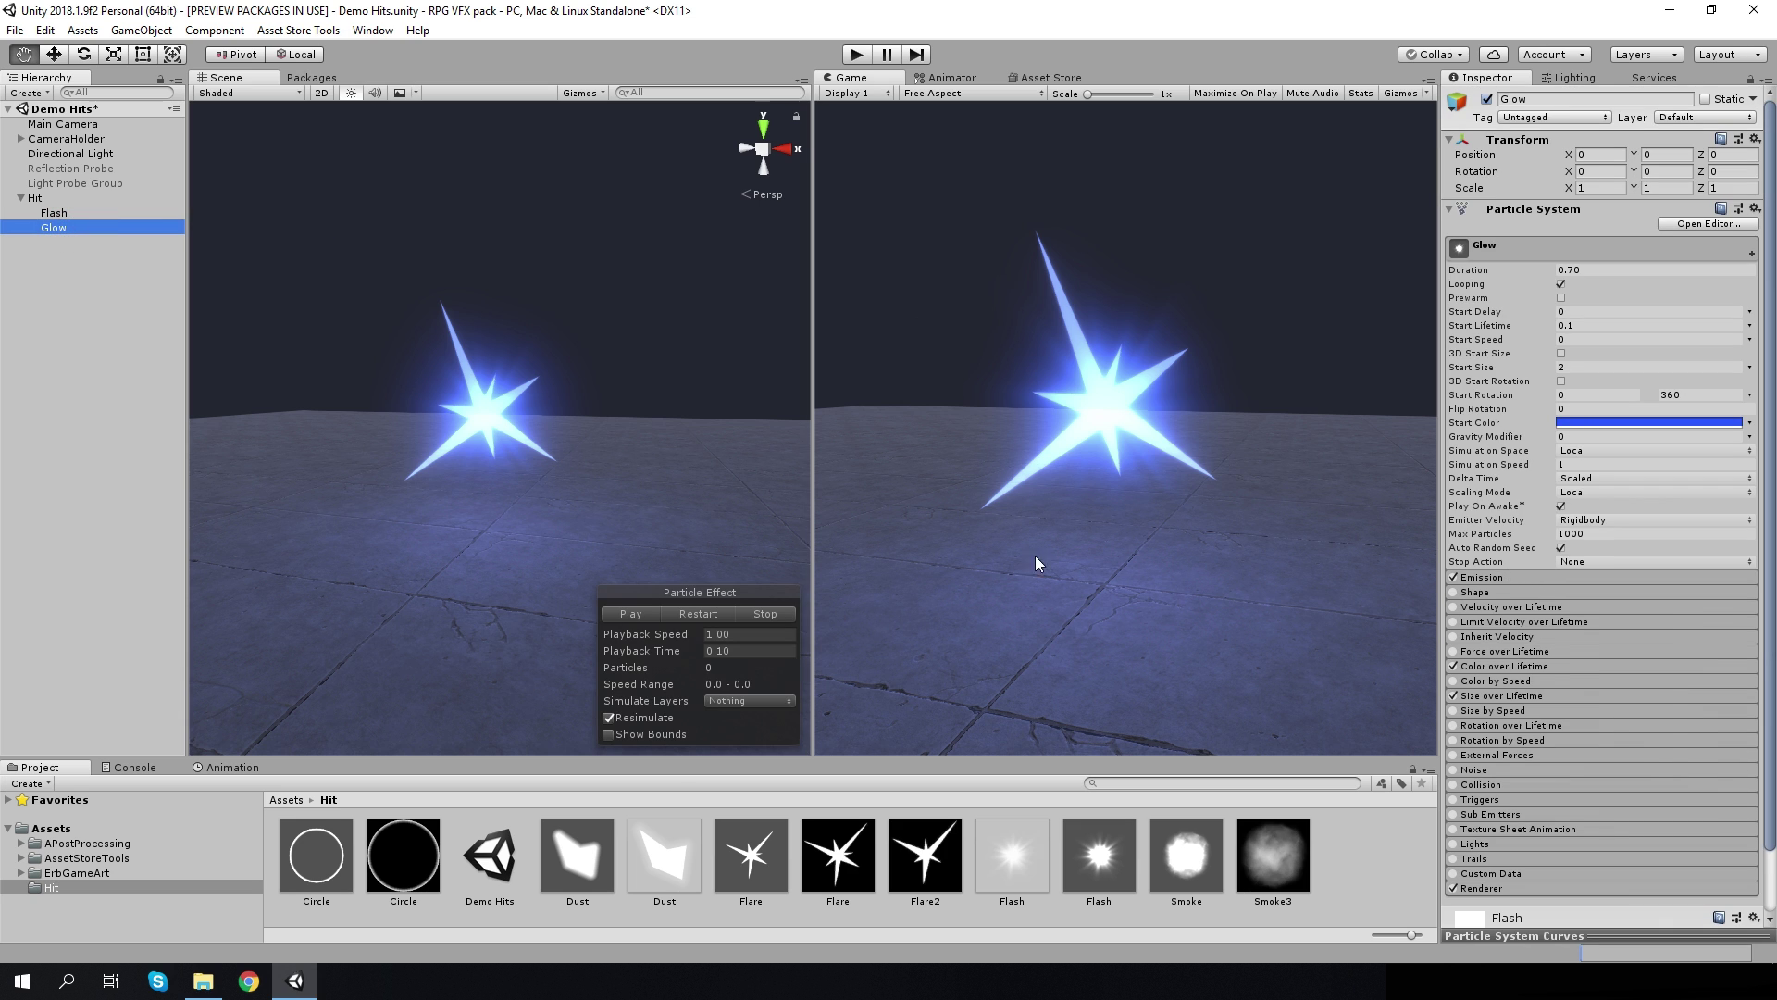
pyautogui.click(698, 613)
pyautogui.click(676, 650)
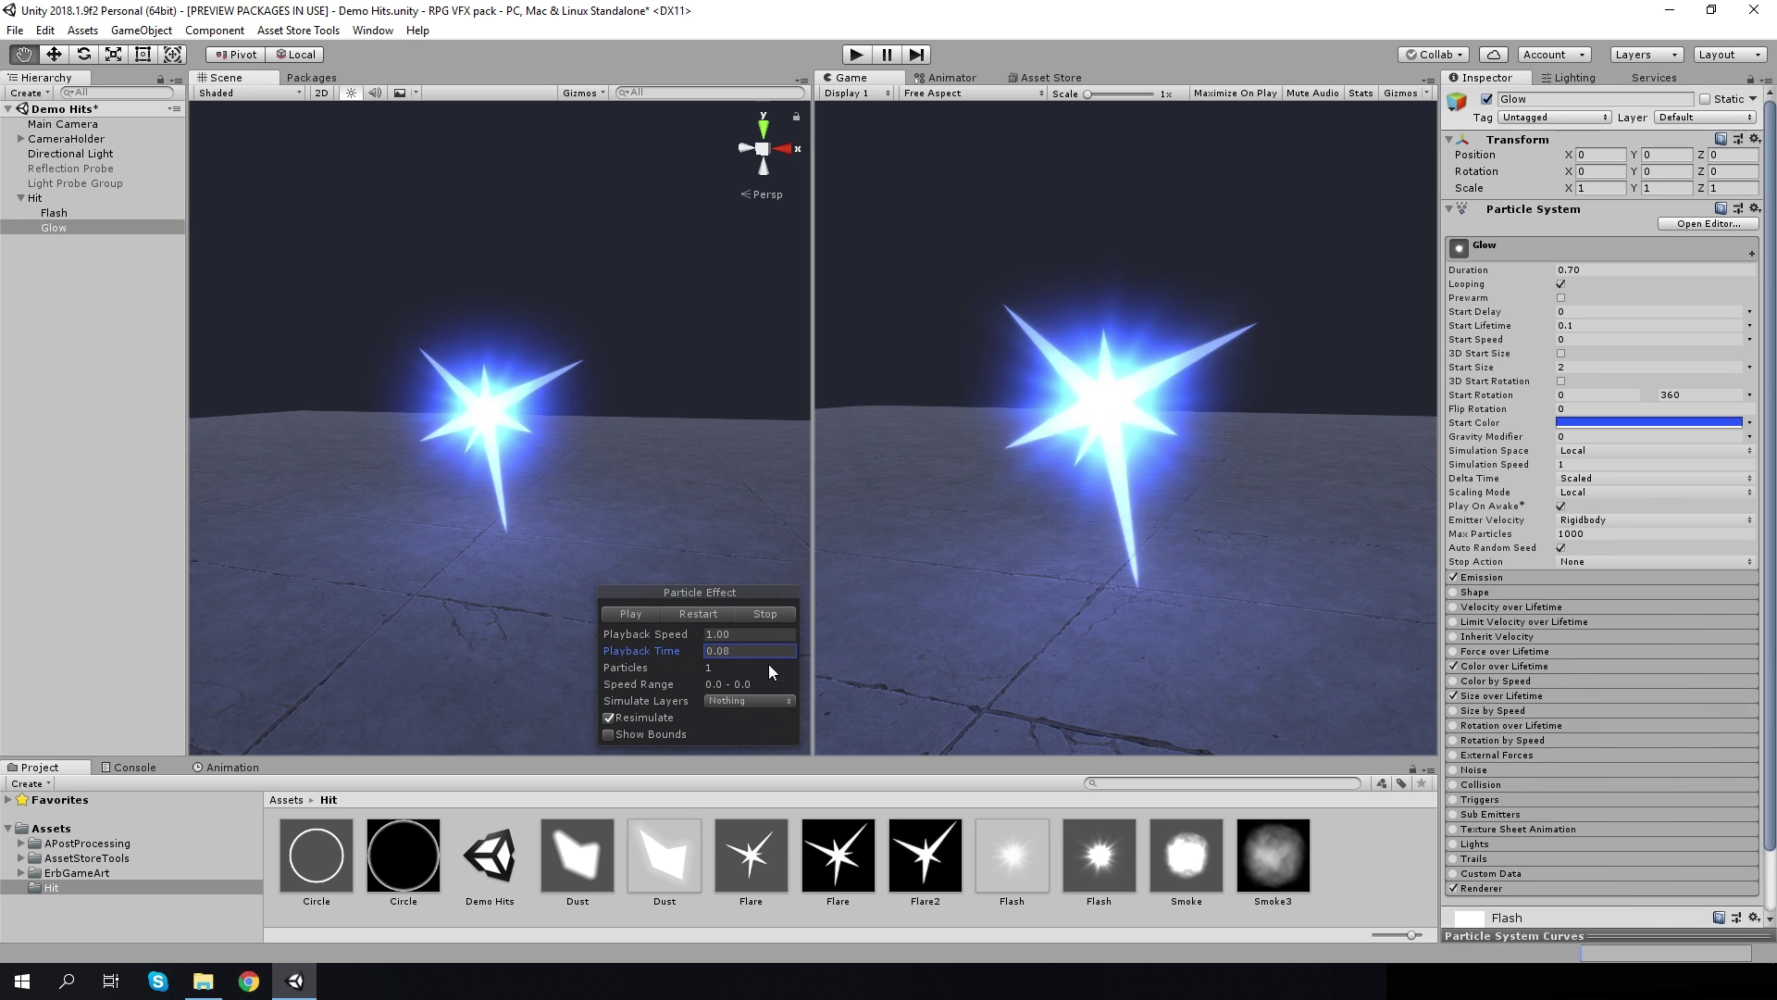
# Set Glow's renderer material to Default-Particle
pyautogui.scroll(-1, 1497, 841)
pyautogui.scroll(-3, 1717, 703)
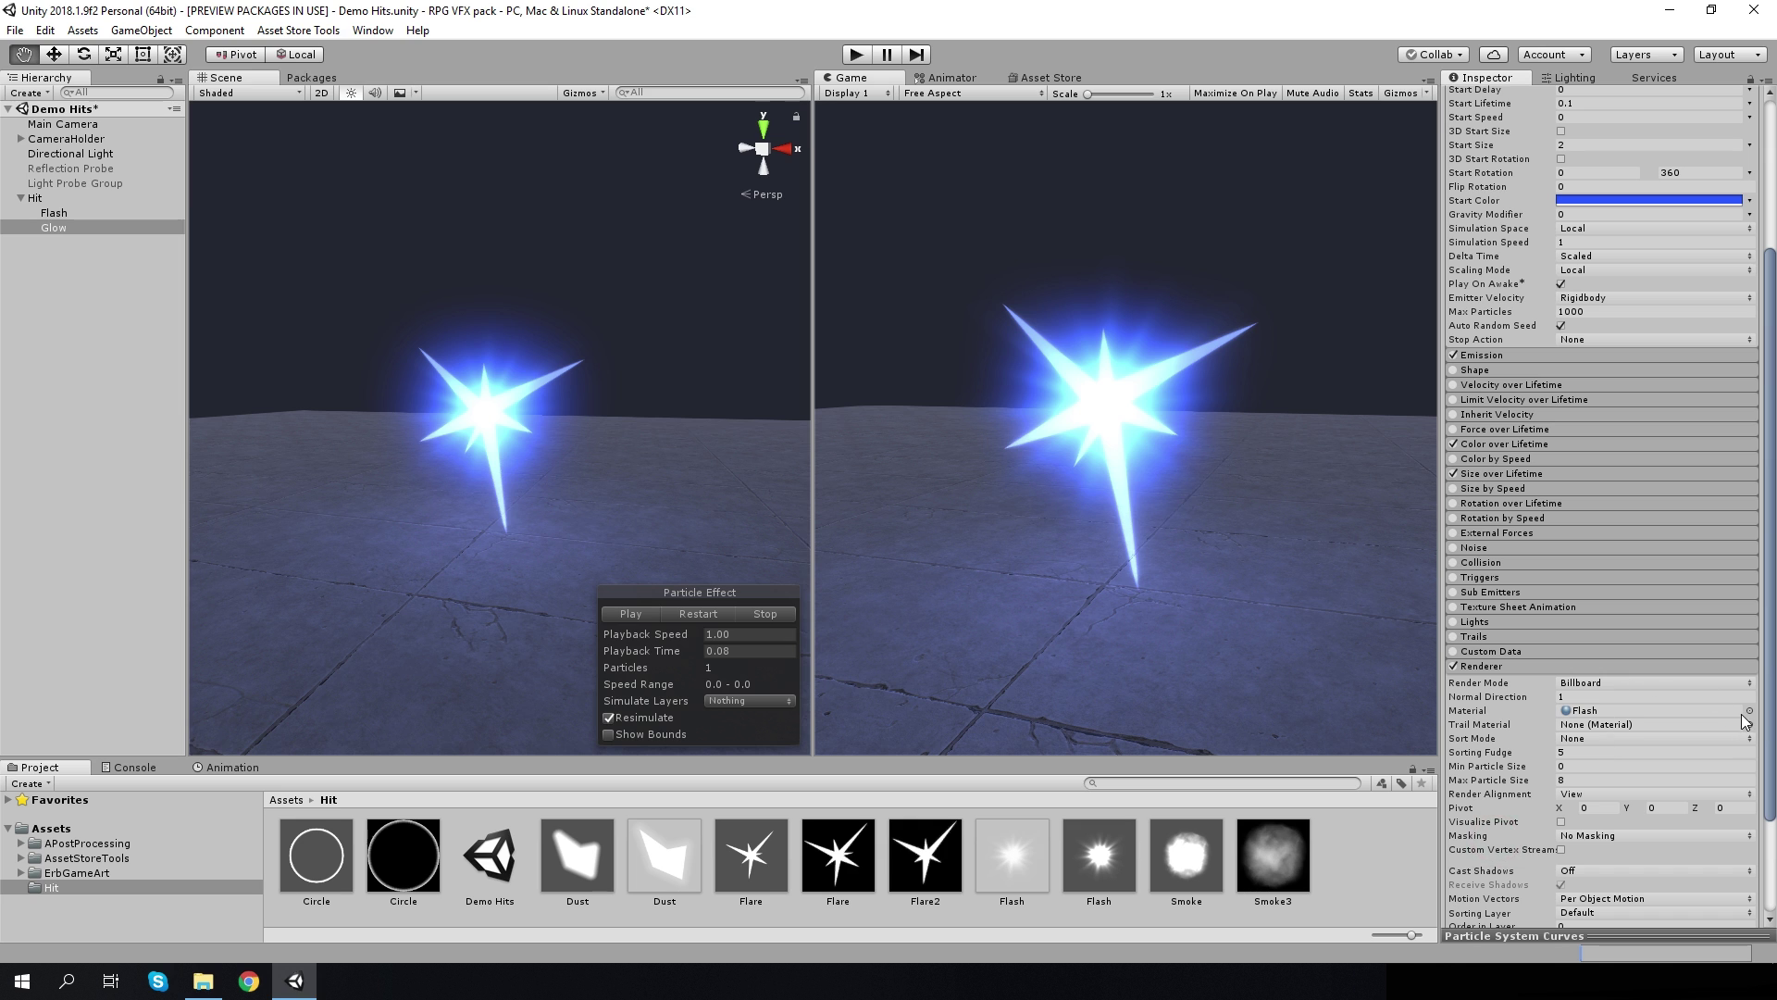
pyautogui.click(1749, 711)
pyautogui.scroll(-10, 1487, 636)
pyautogui.scroll(-5, 1481, 639)
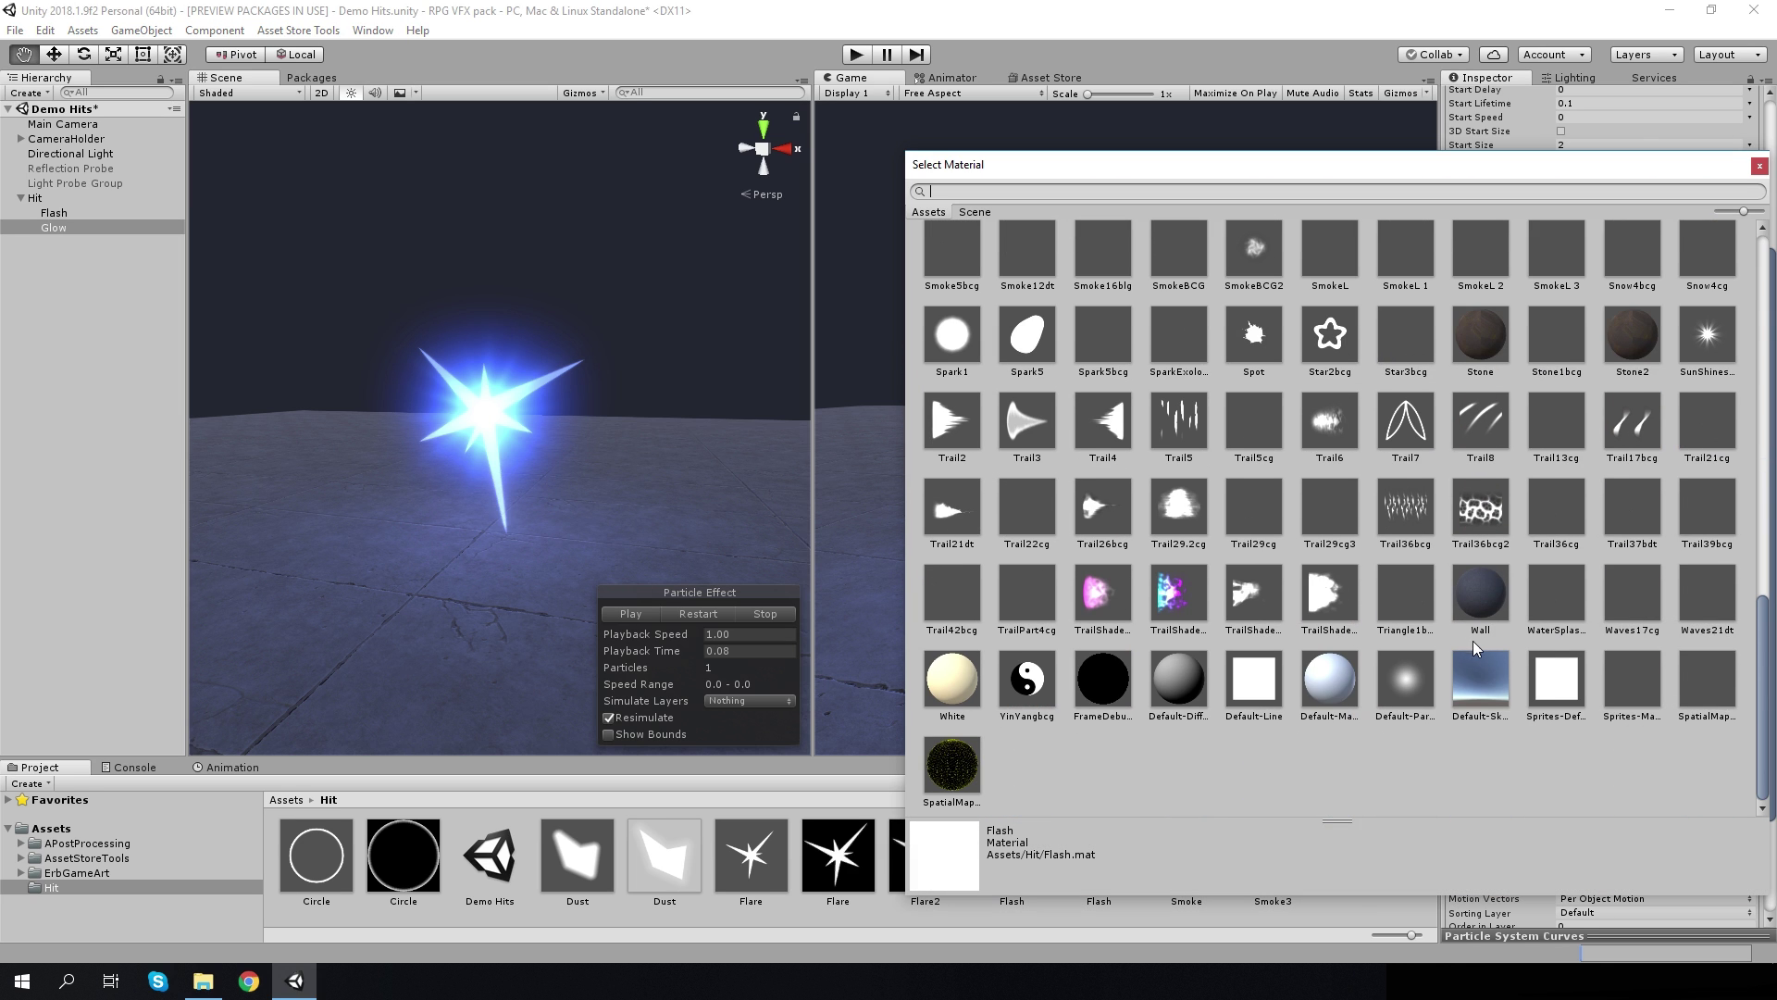
pyautogui.click(1421, 682)
pyautogui.click(1749, 167)
# Set Glow's start size to 3.5 and start colour to half-transparent pale blue (96B7FF)
pyautogui.scroll(4, 1573, 389)
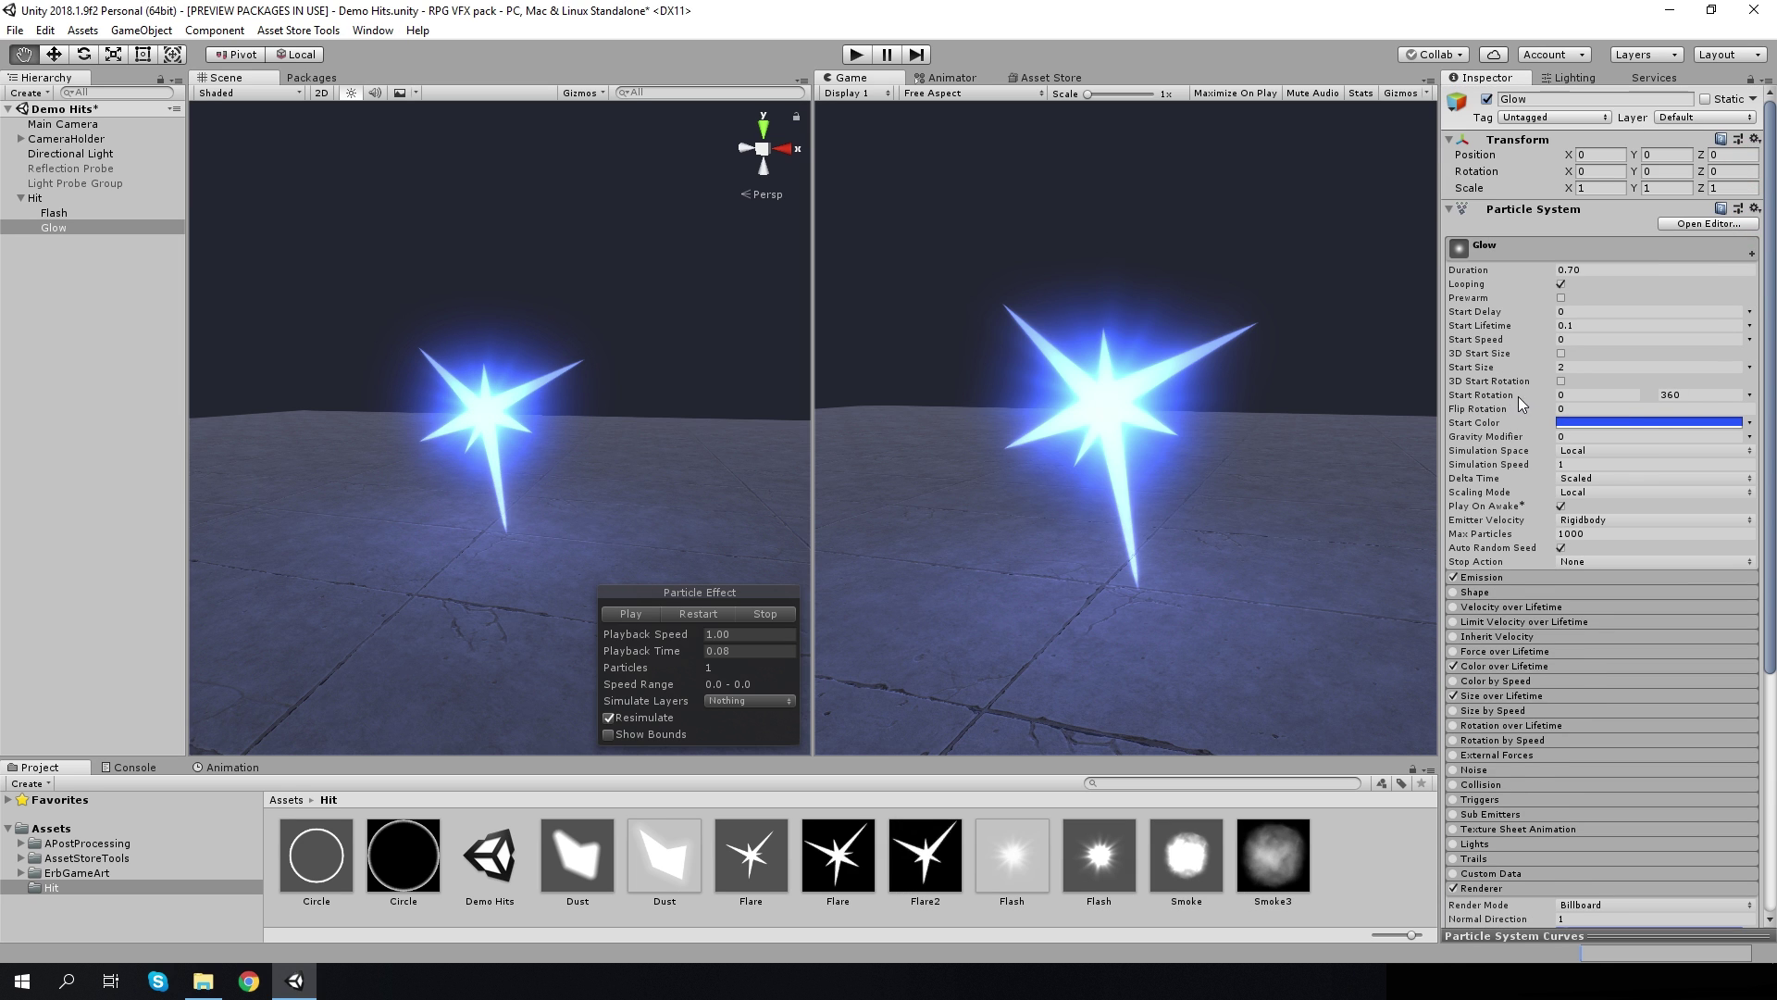
pyautogui.click(1565, 365)
pyautogui.write('3.5')
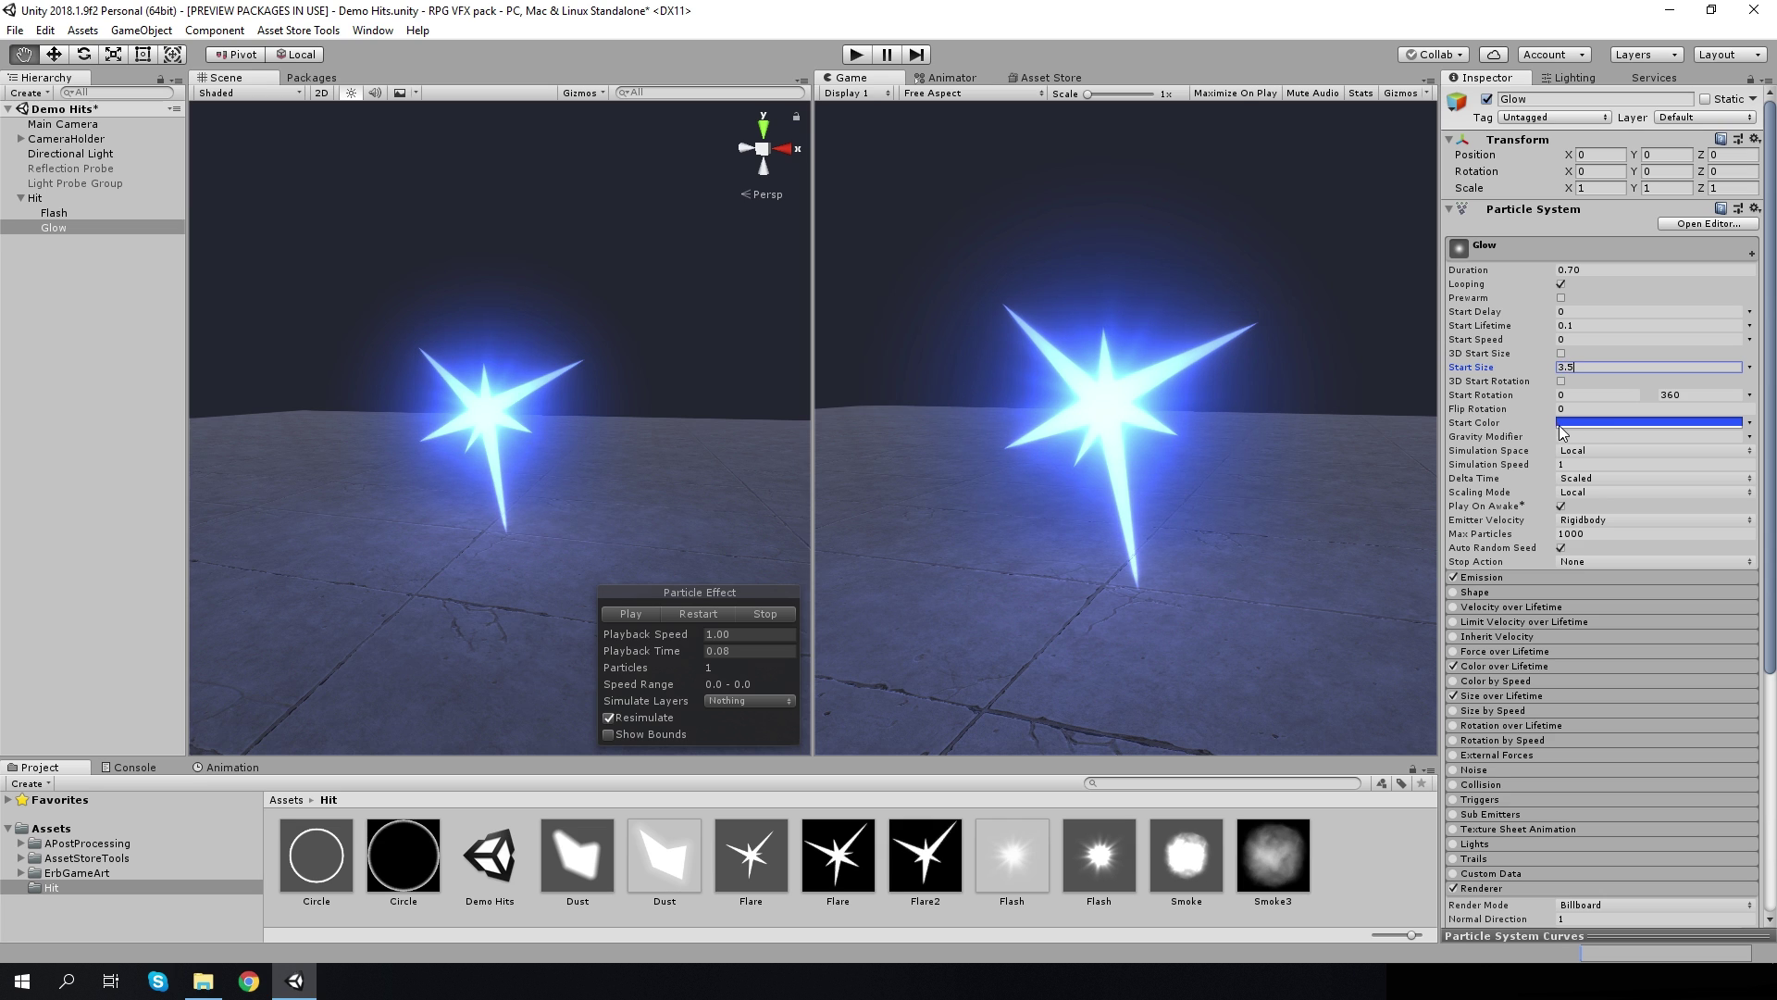
pyautogui.click(1583, 422)
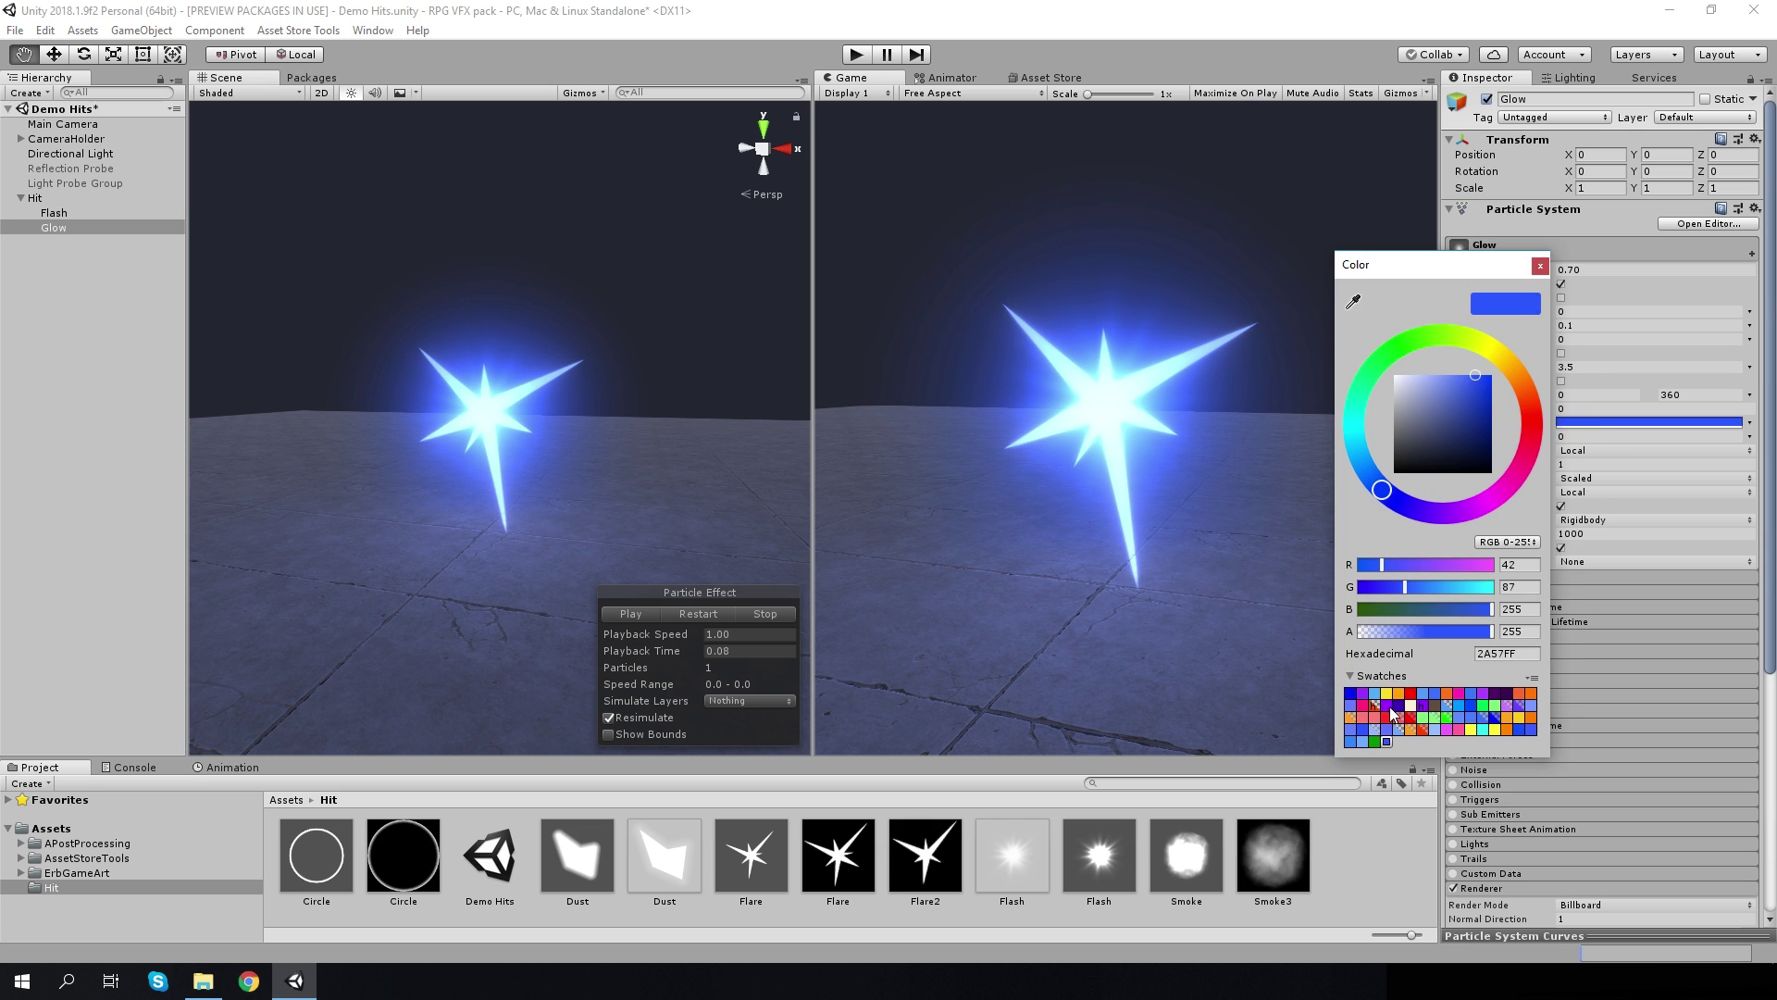
pyautogui.click(1377, 737)
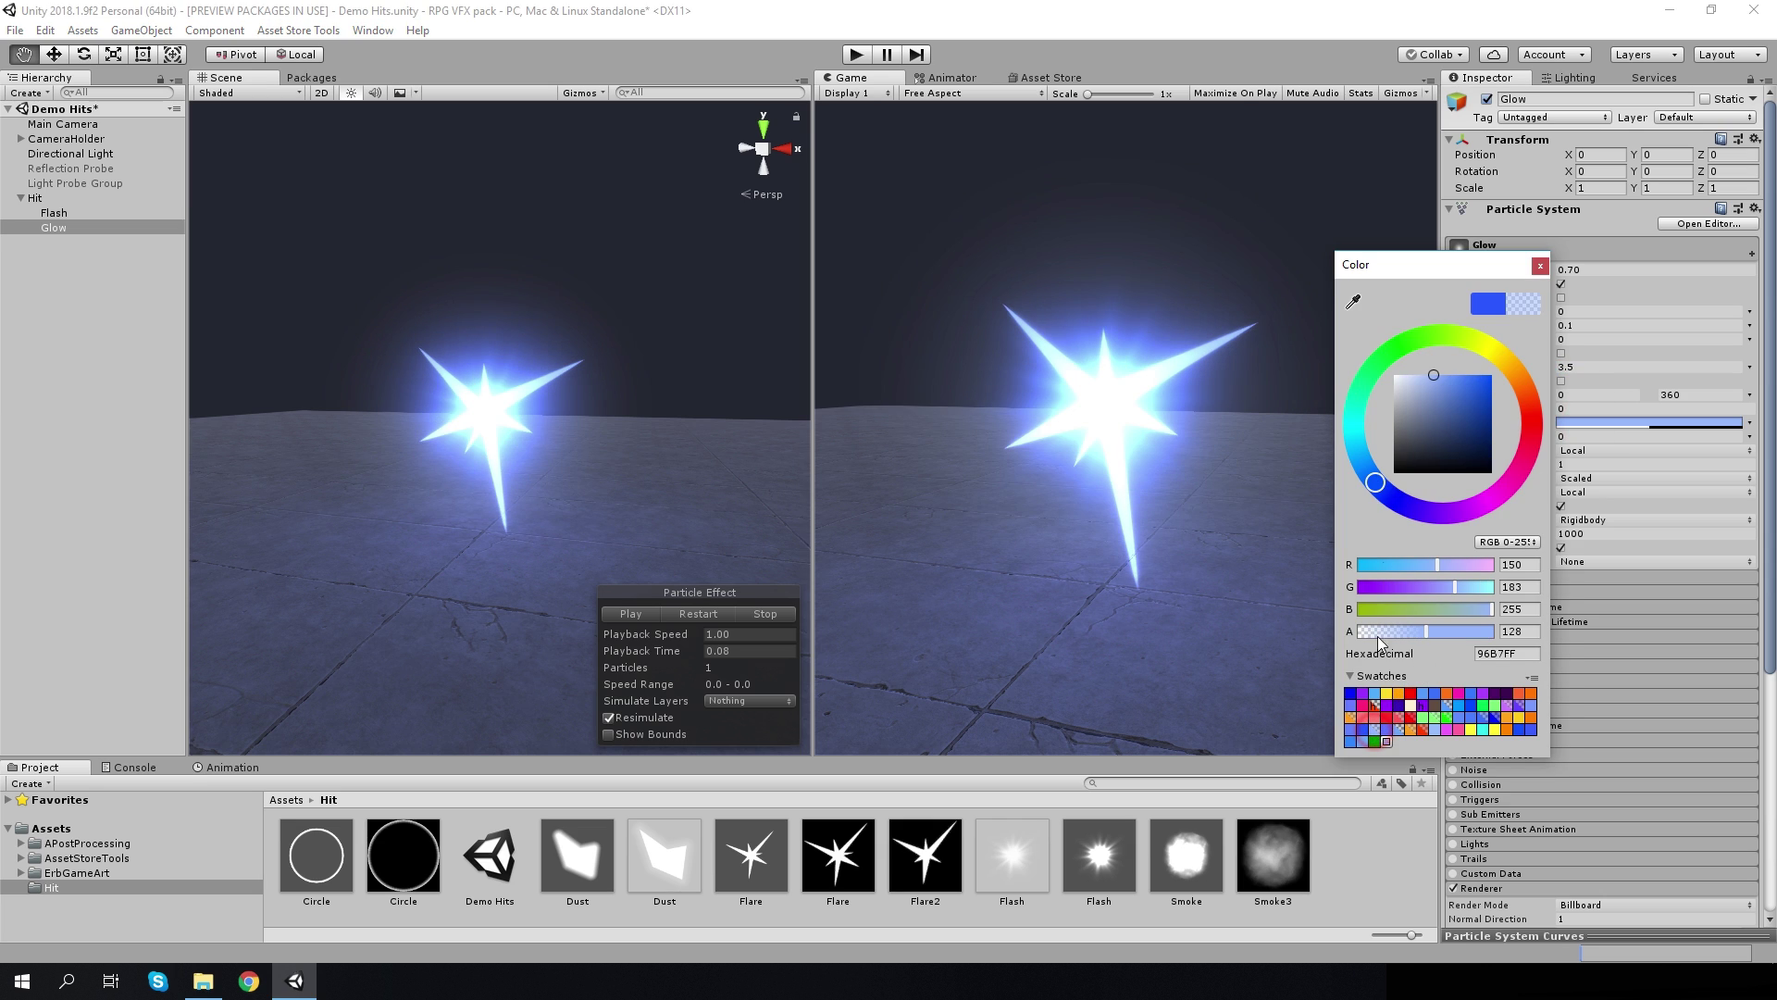
pyautogui.click(1539, 265)
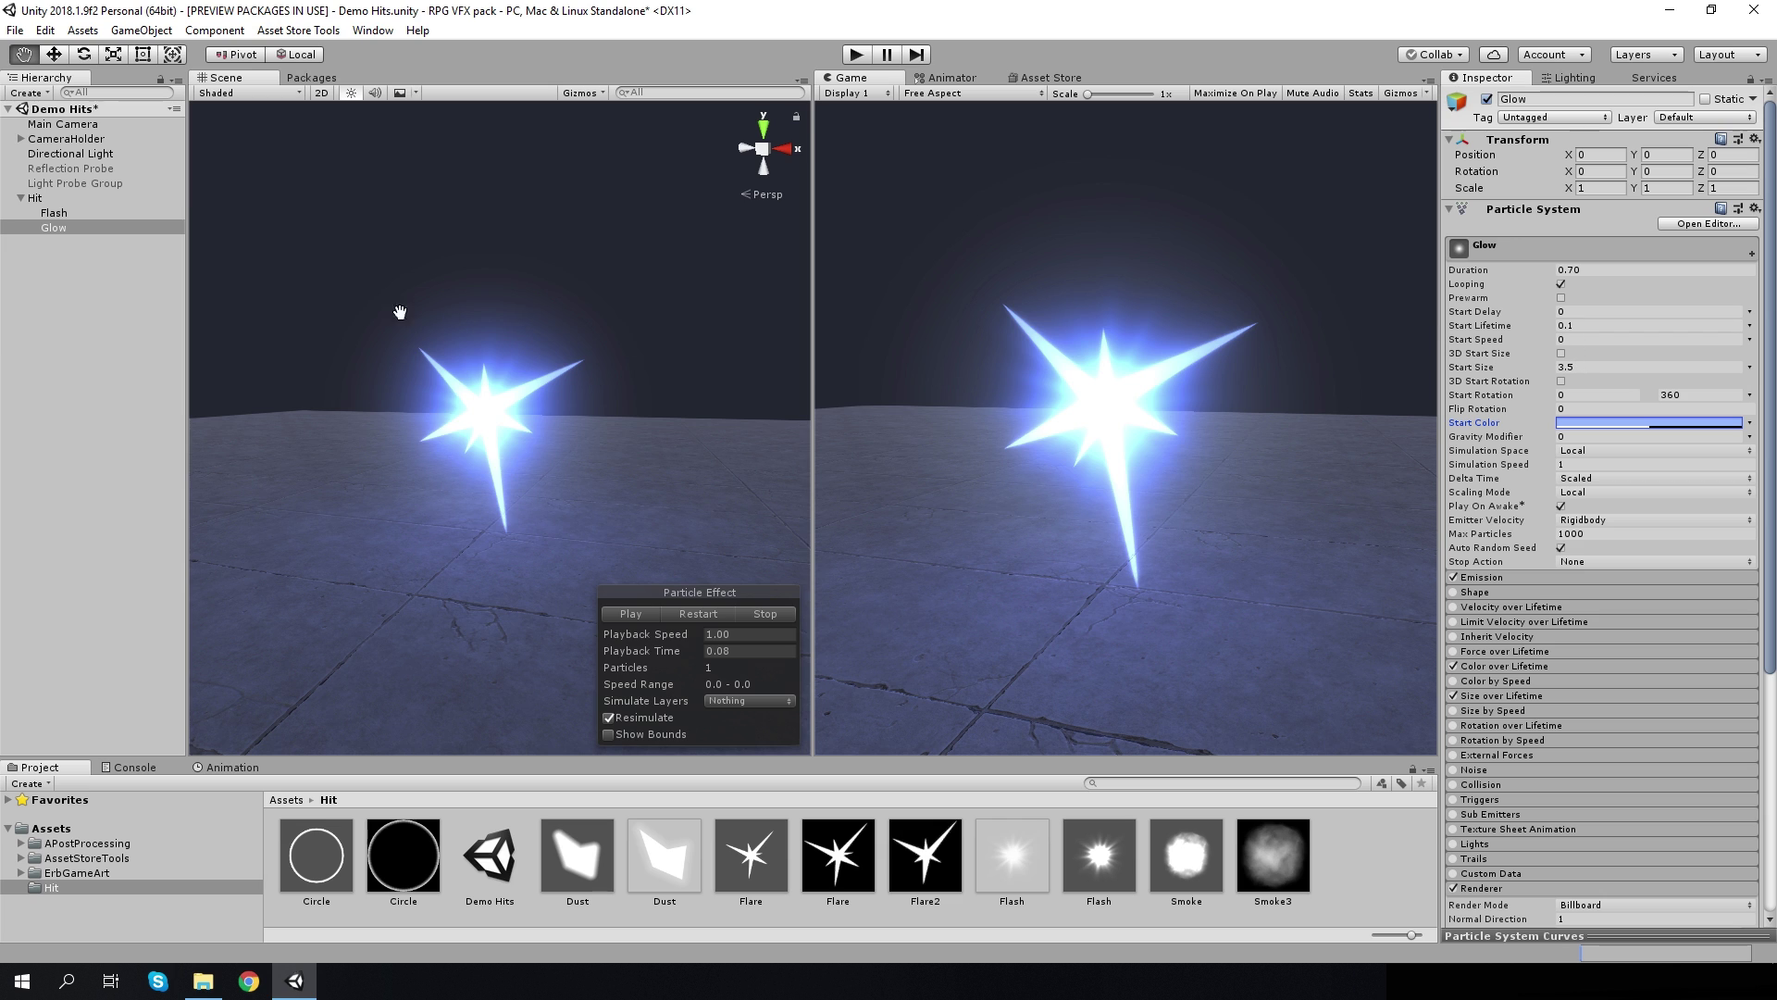
# Add a new particle system under Hit, name it Dust, and replay the effect preview
pyautogui.rightClick(80, 197)
pyautogui.moveTo(139, 404)
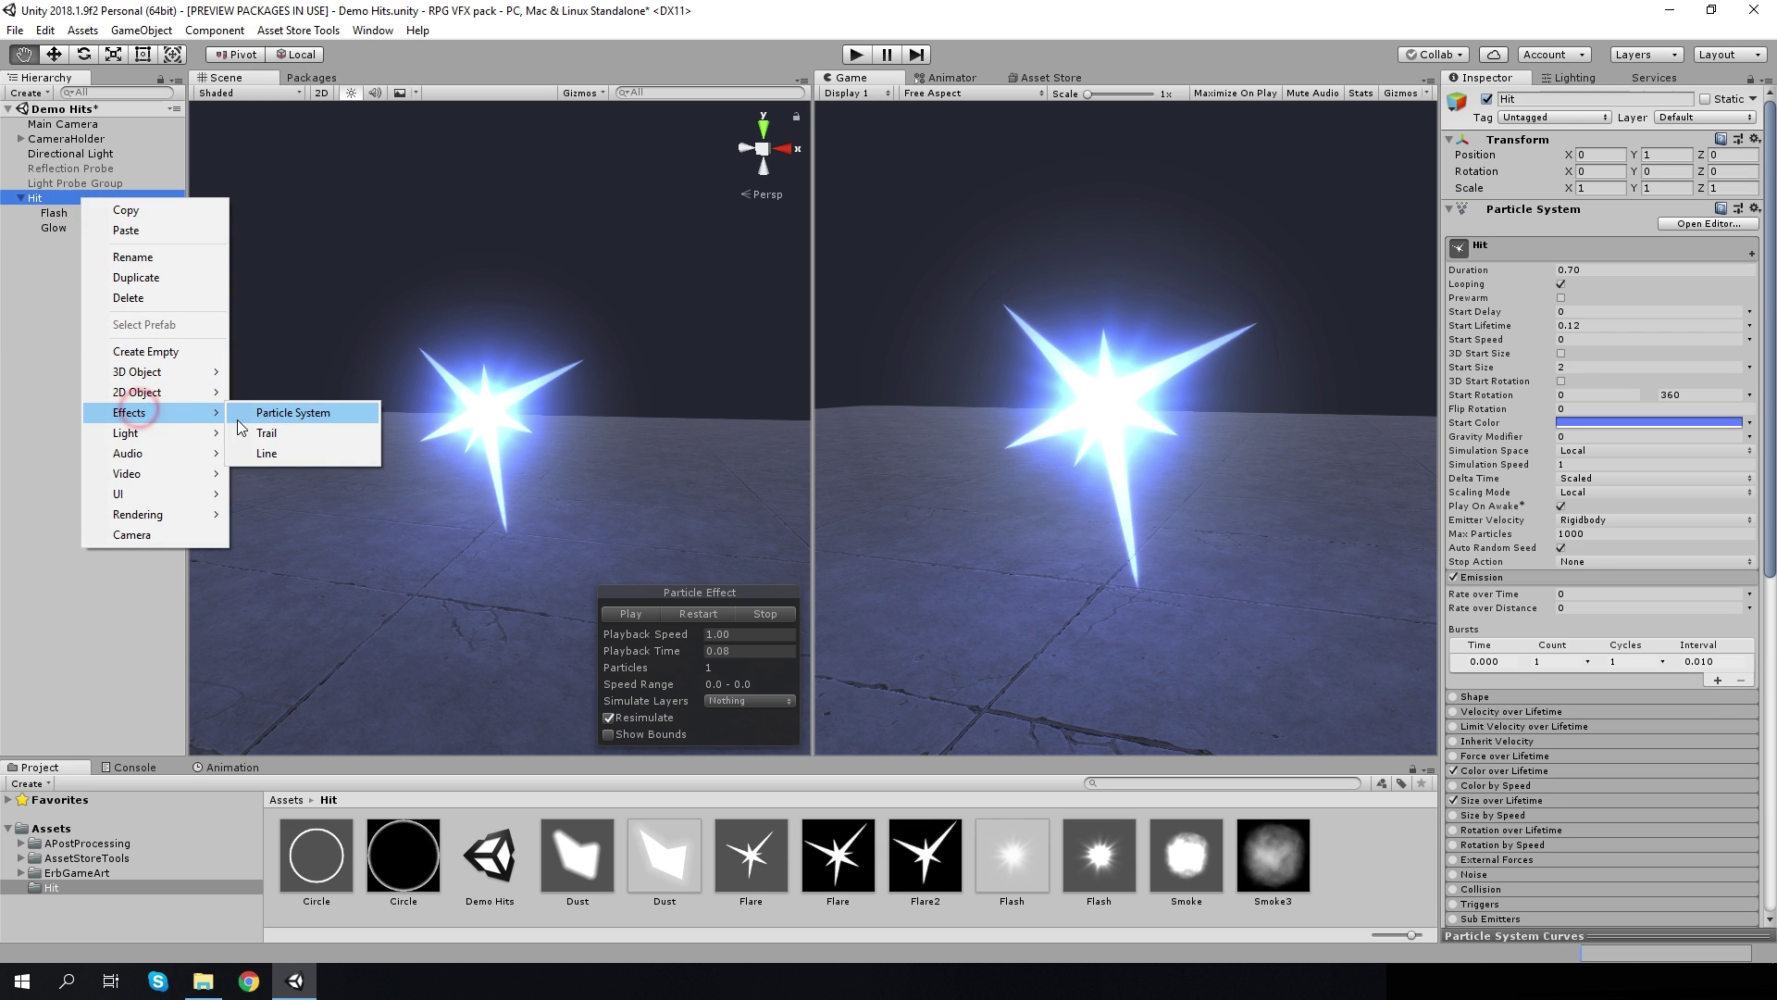
pyautogui.click(239, 413)
pyautogui.rightClick(70, 248)
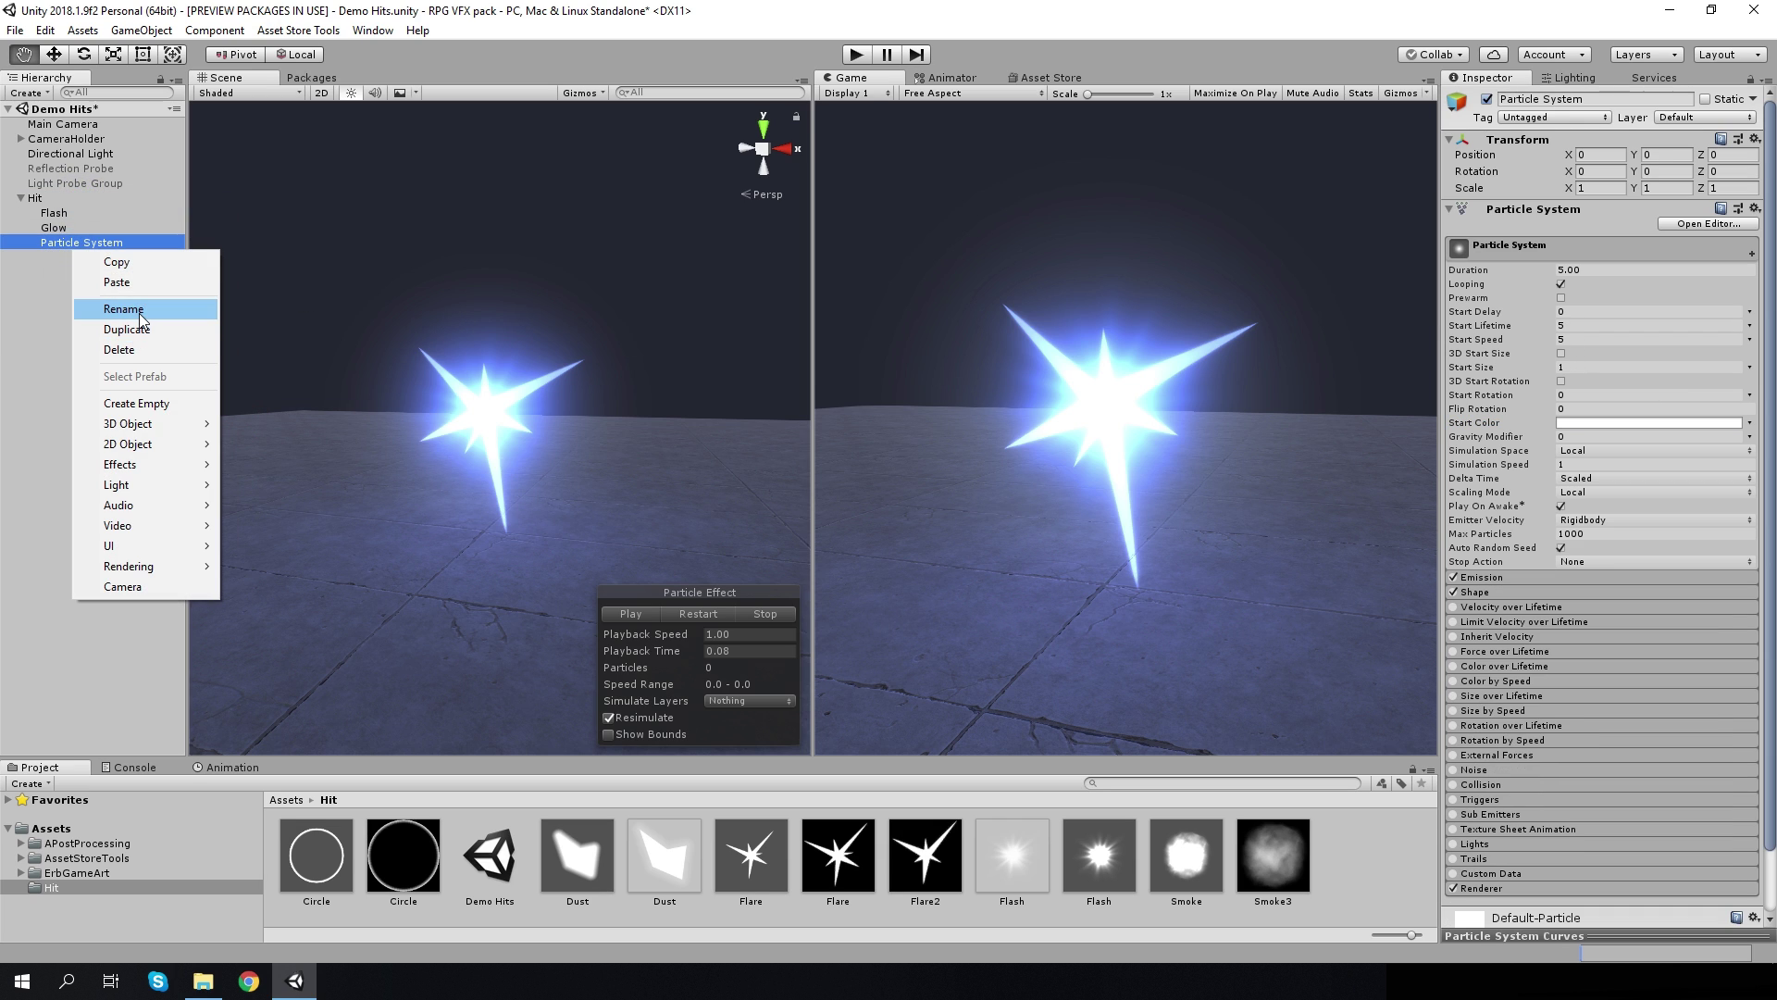
pyautogui.click(139, 313)
pyautogui.write('Dust')
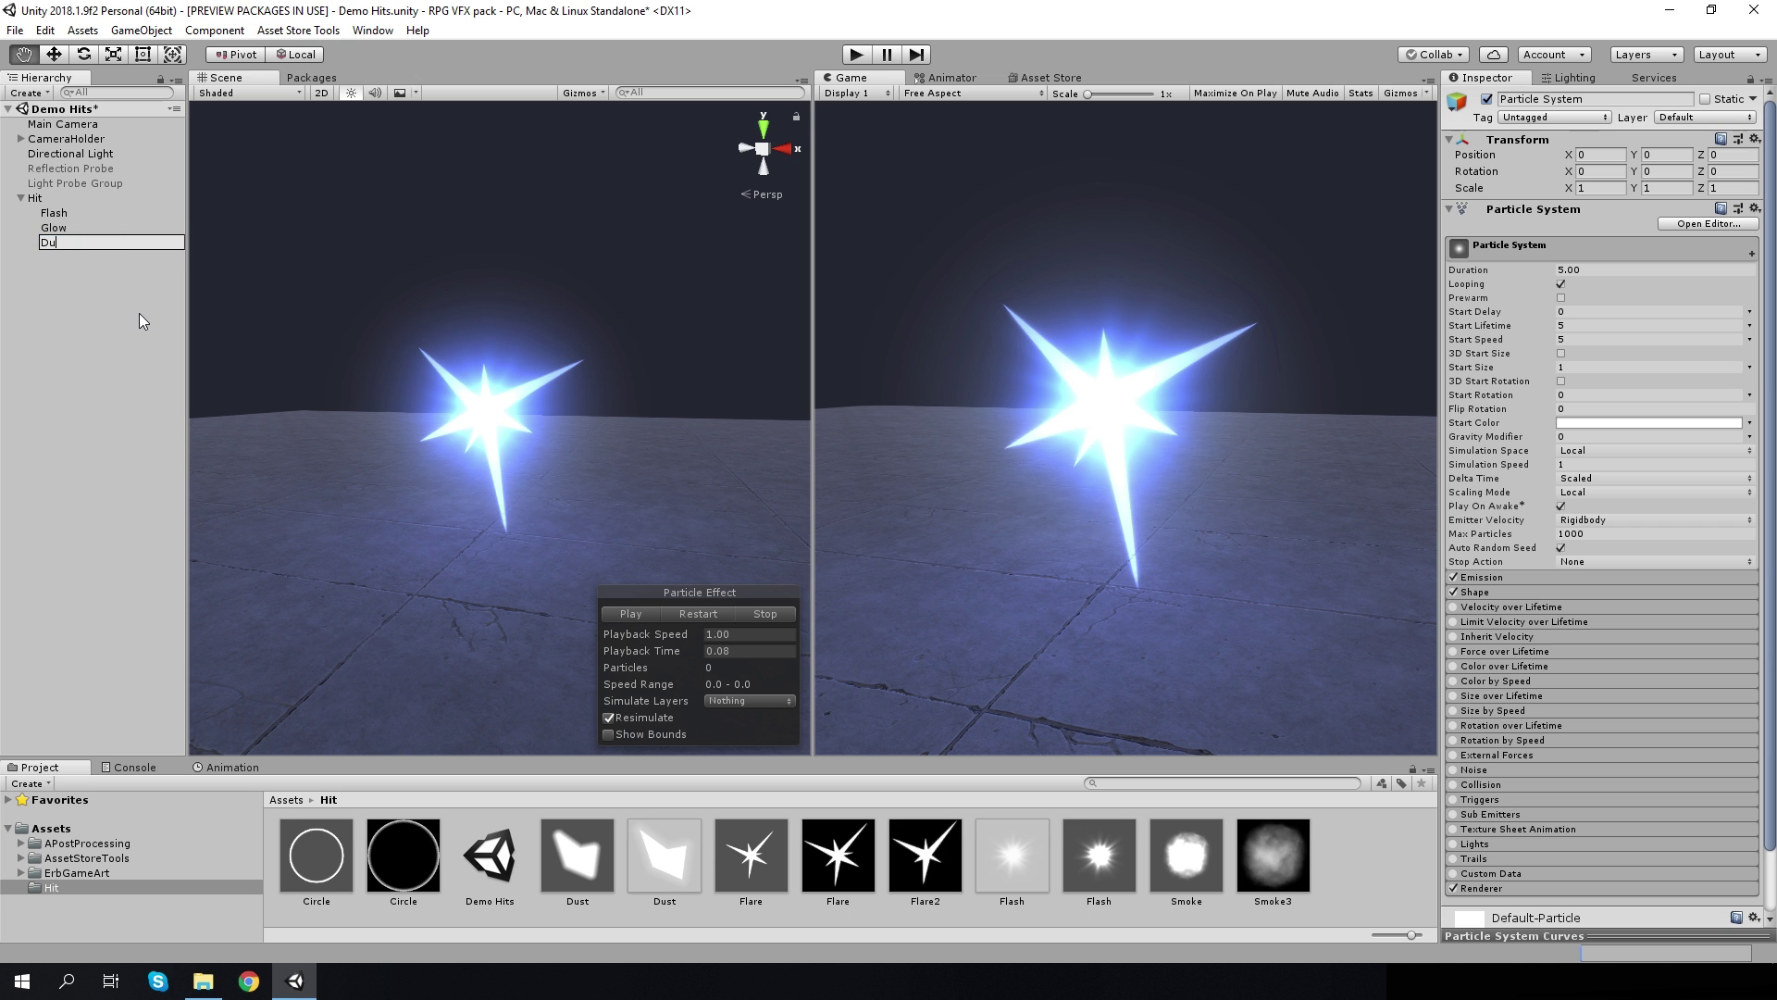
pyautogui.click(79, 314)
pyautogui.click(63, 244)
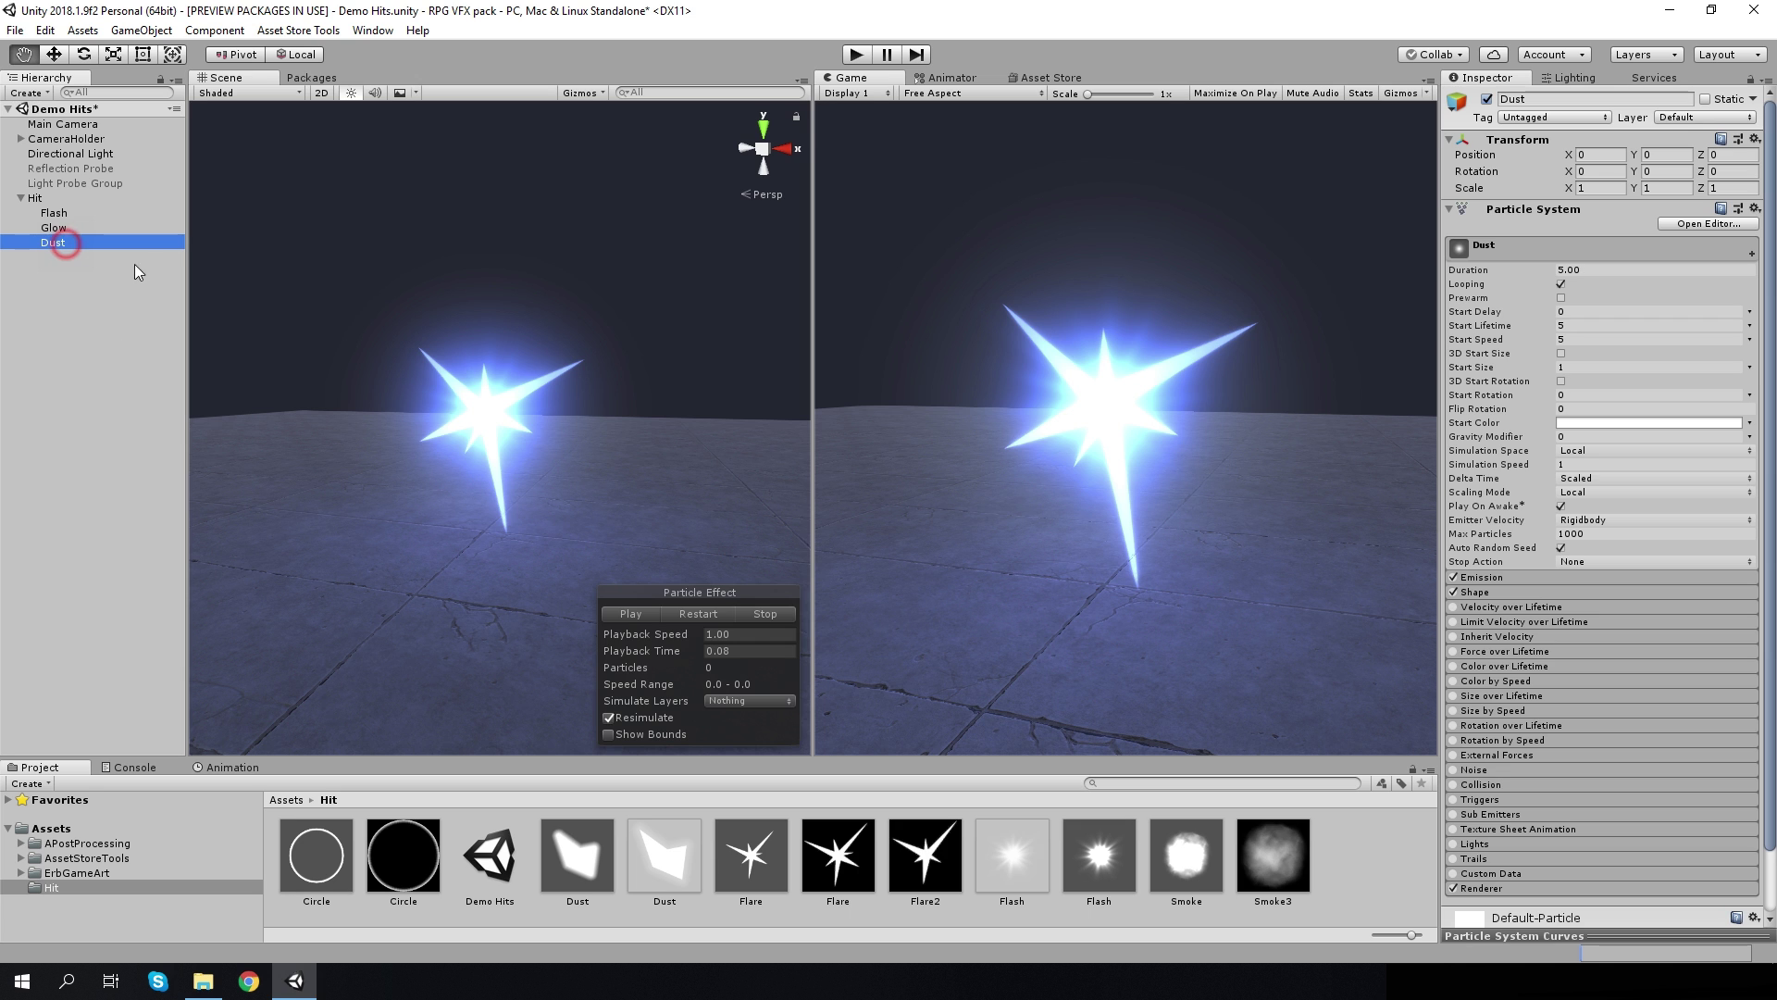
pyautogui.click(701, 614)
# Make the Dust emitter shape a sphere with radius 0
pyautogui.click(1471, 591)
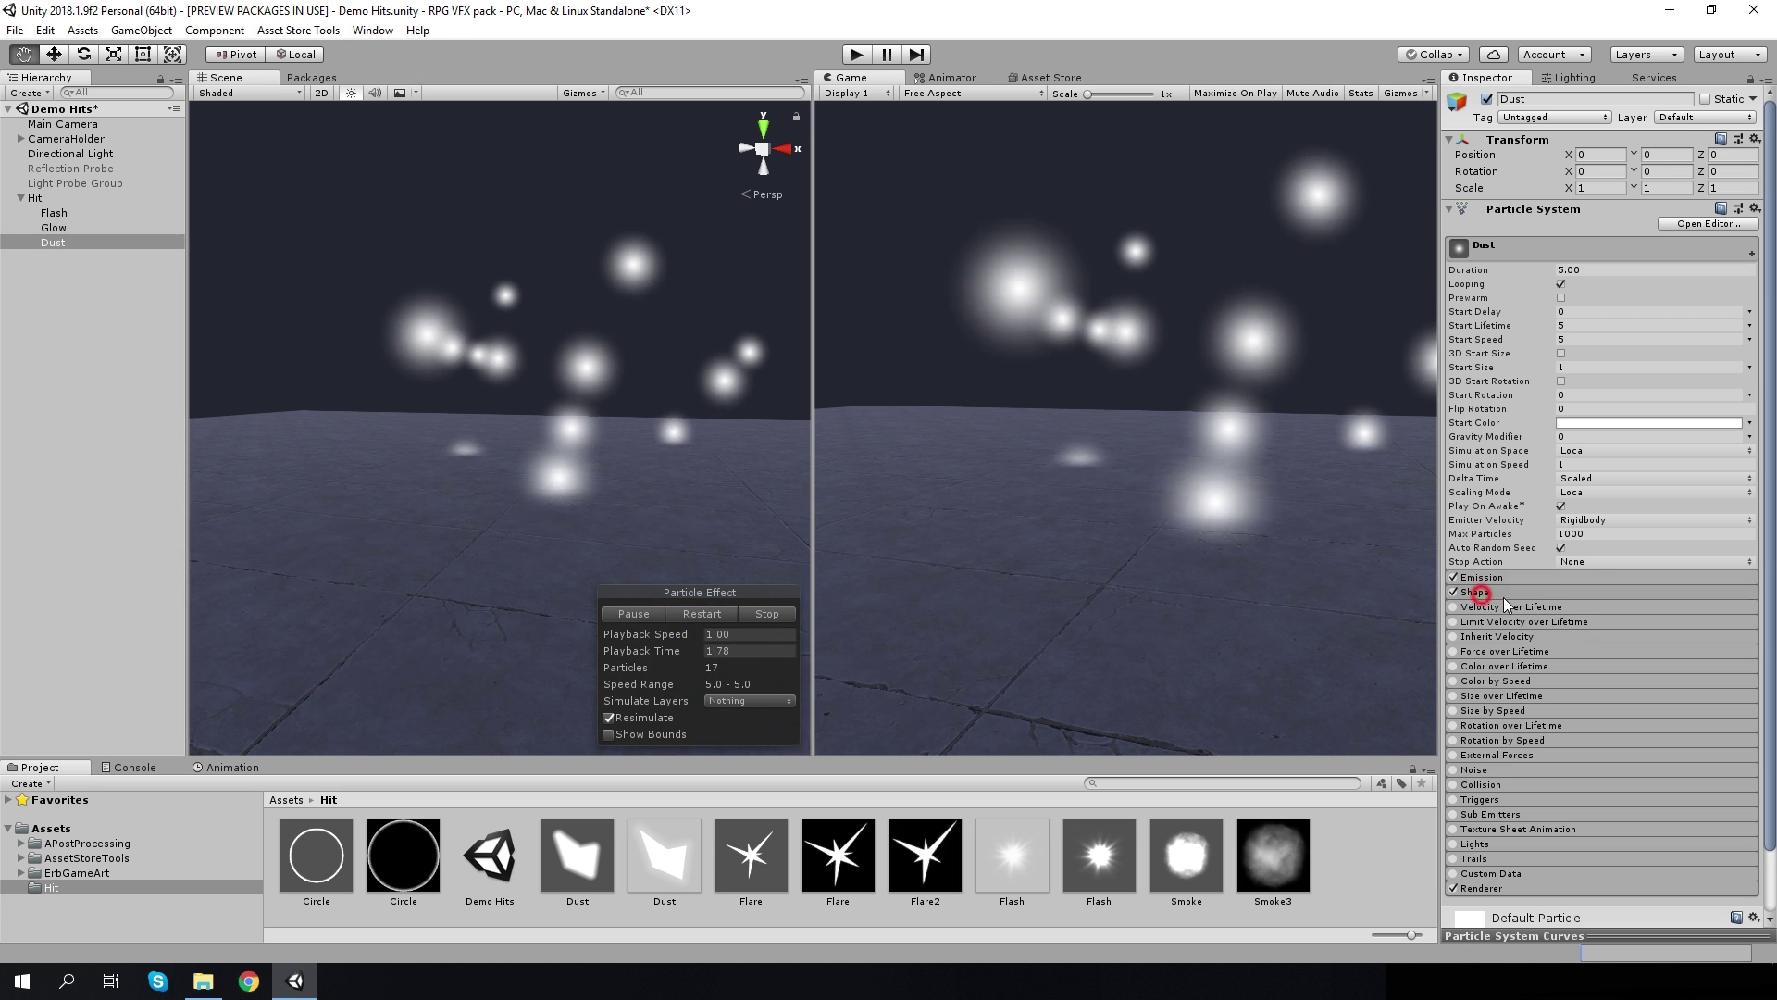
pyautogui.click(1587, 608)
pyautogui.click(1605, 626)
pyautogui.click(1586, 623)
pyautogui.write('0.01')
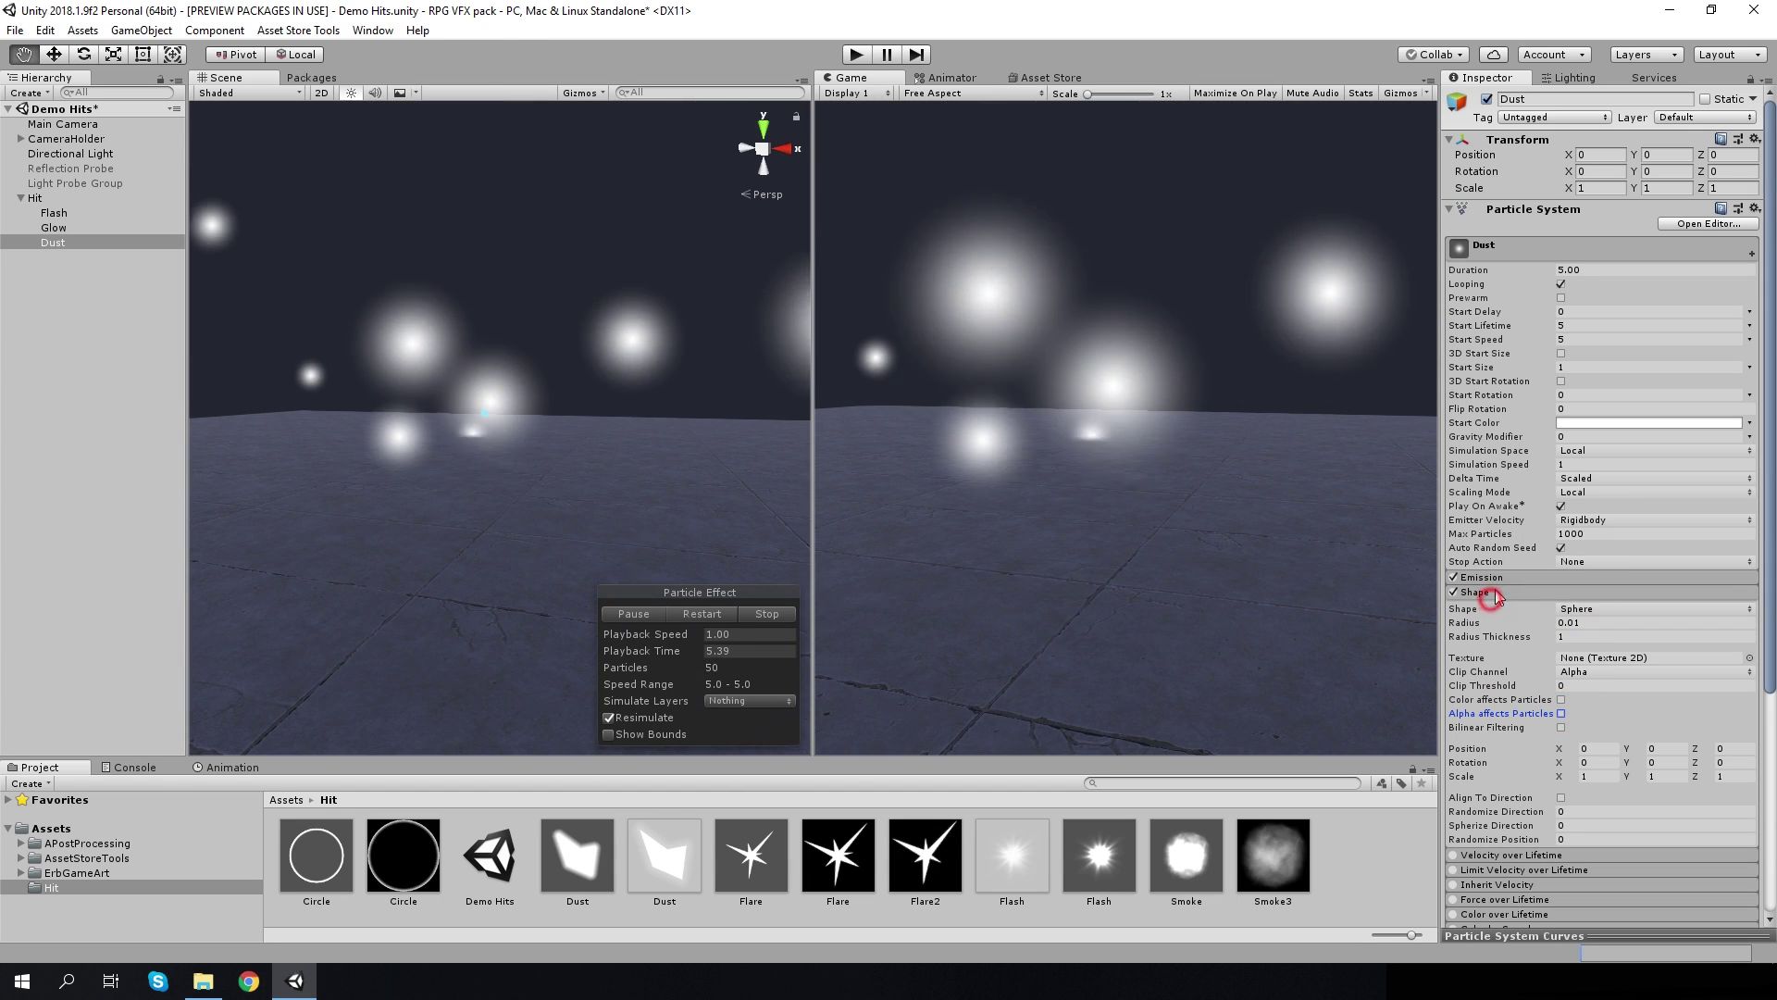
pyautogui.click(1505, 589)
# Set Dust's emission rate to 0 with a single burst of 30 particles
pyautogui.click(1480, 577)
pyautogui.doubleClick(1647, 593)
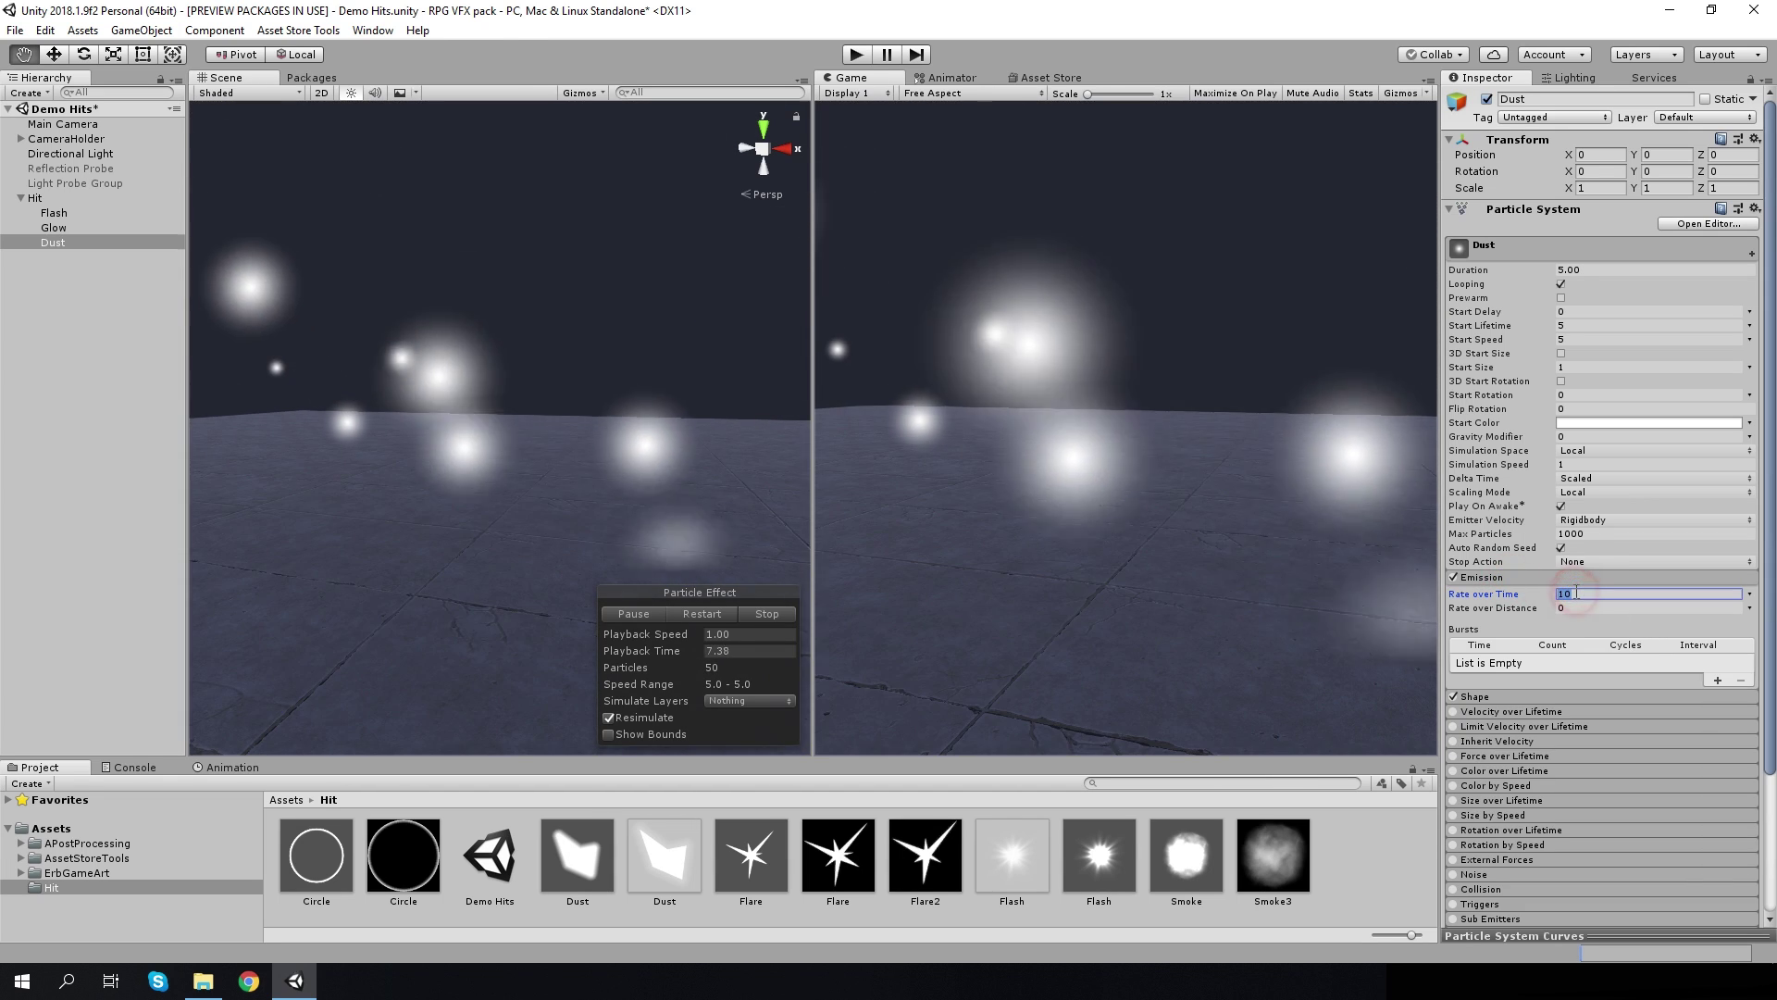
pyautogui.write('0')
pyautogui.click(1719, 691)
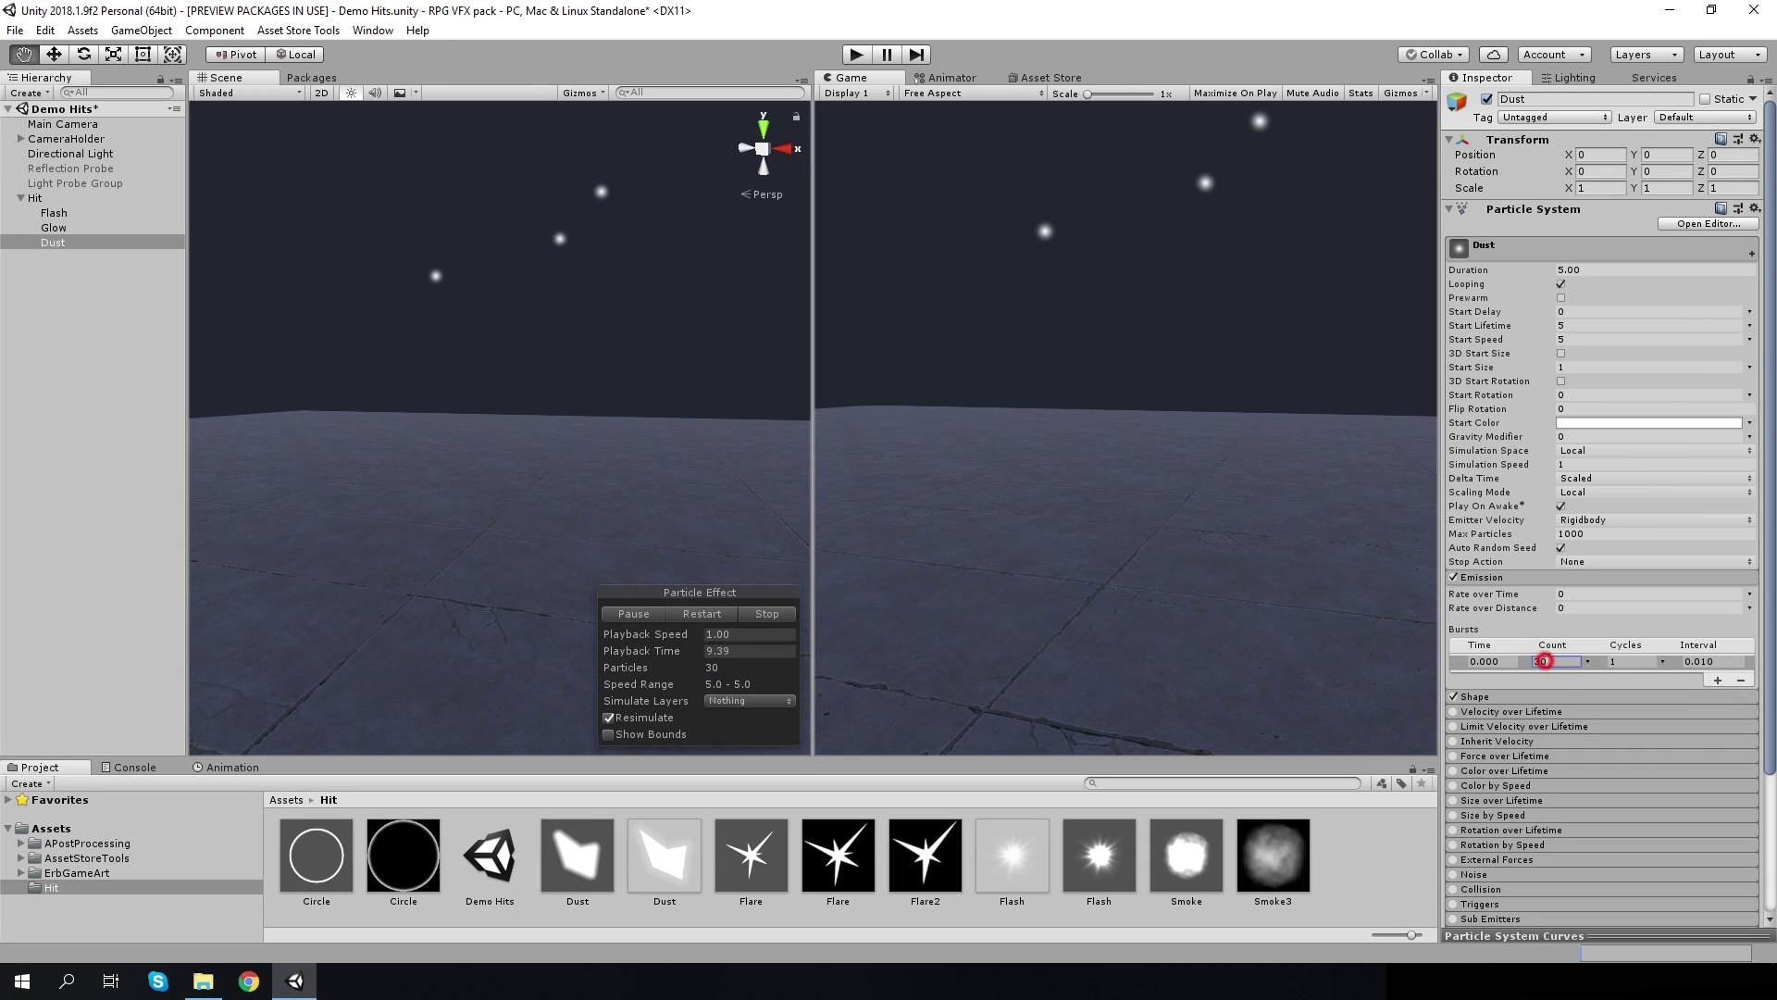
pyautogui.click(1555, 661)
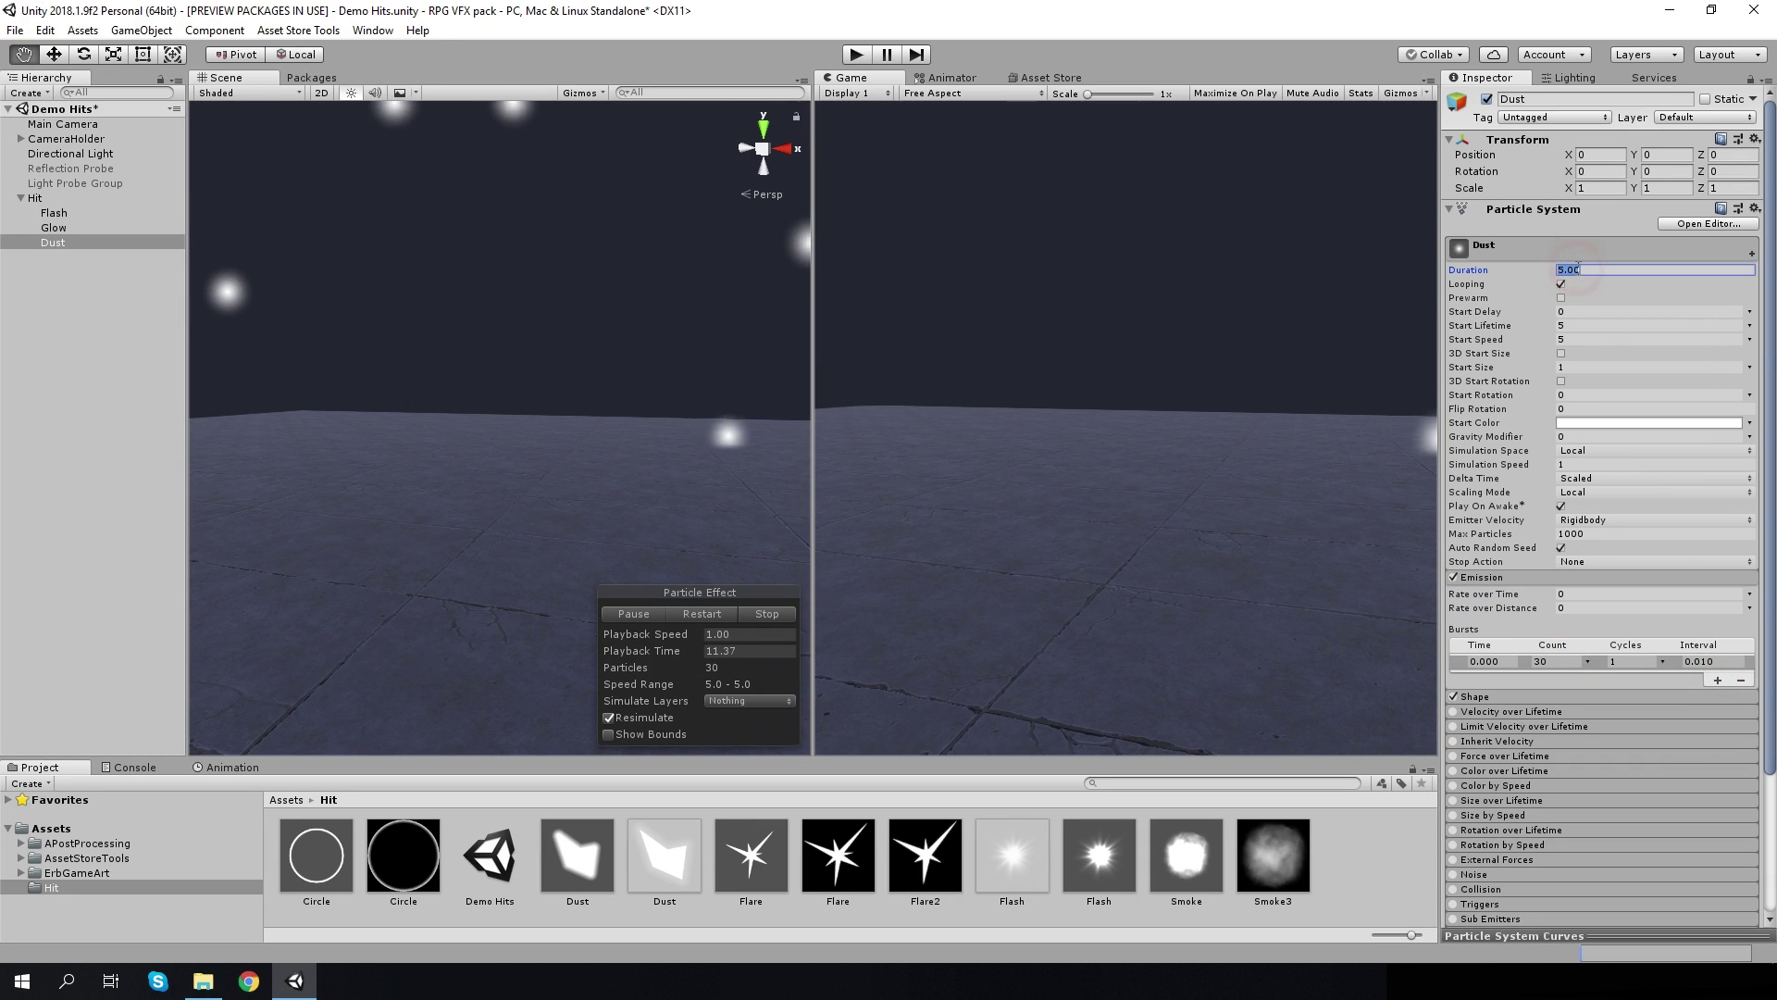
# Set Dust duration to 0.7 and start lifetime random between 0.6 and 1
pyautogui.doubleClick(1578, 270)
pyautogui.write('0.7')
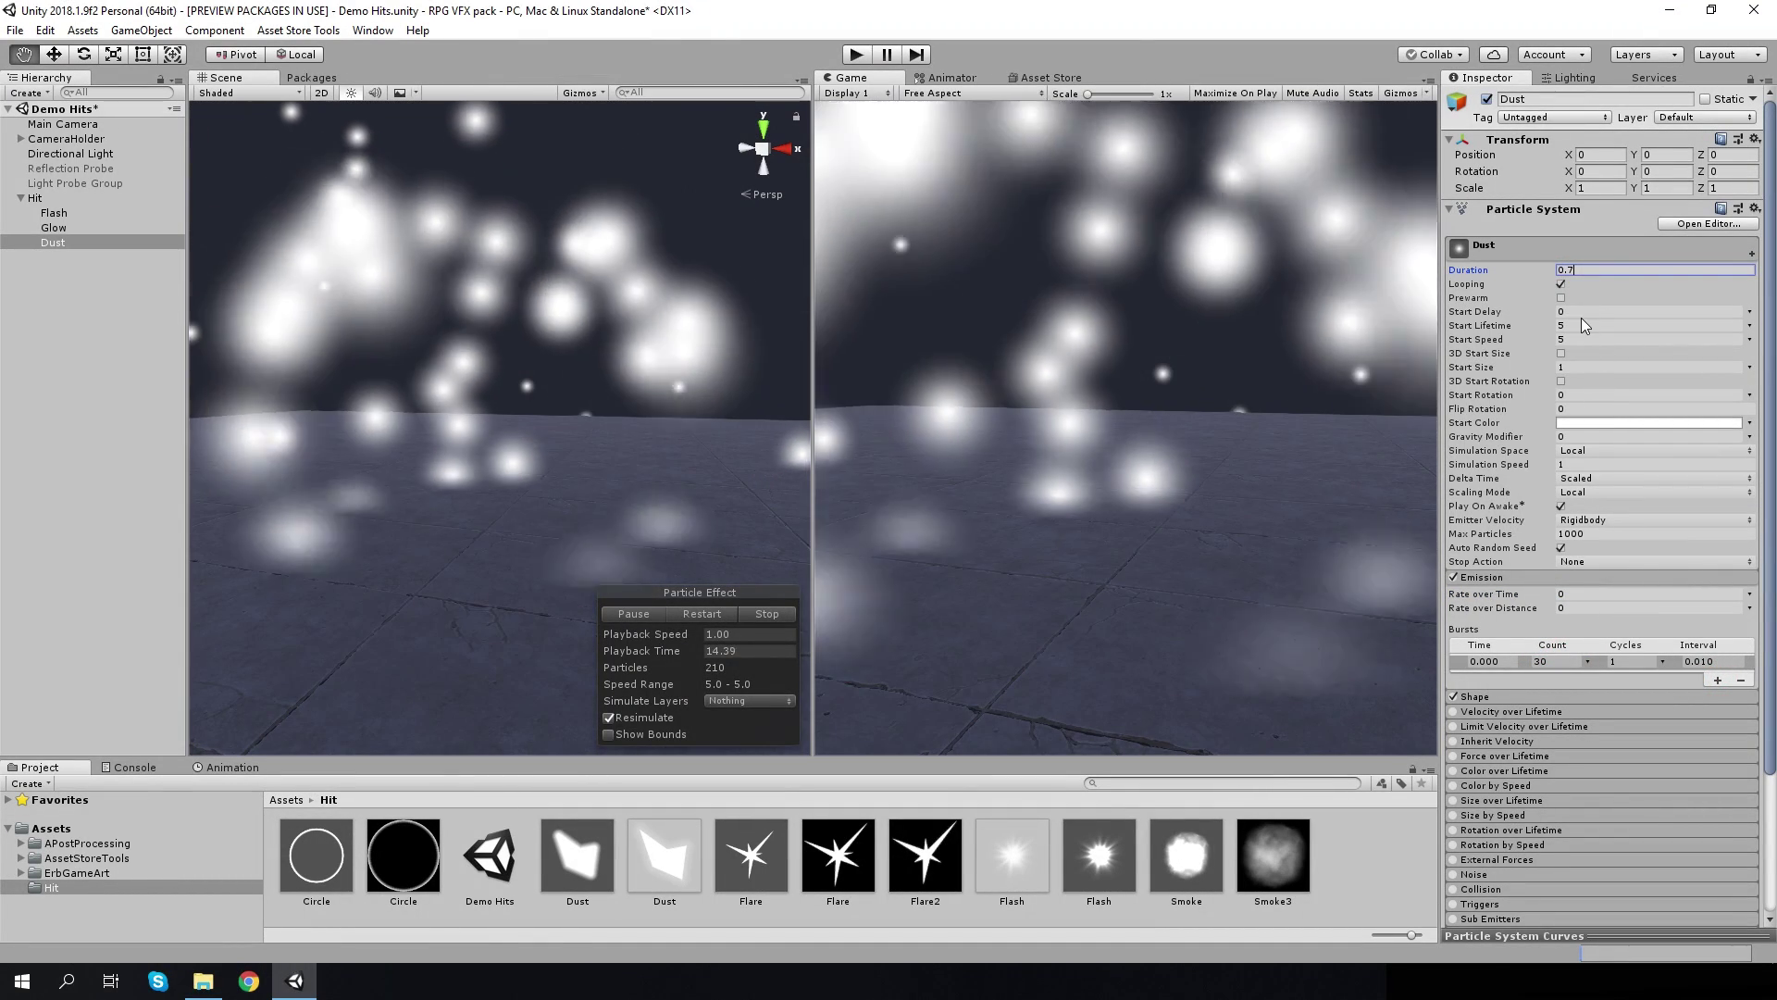
pyautogui.click(1578, 324)
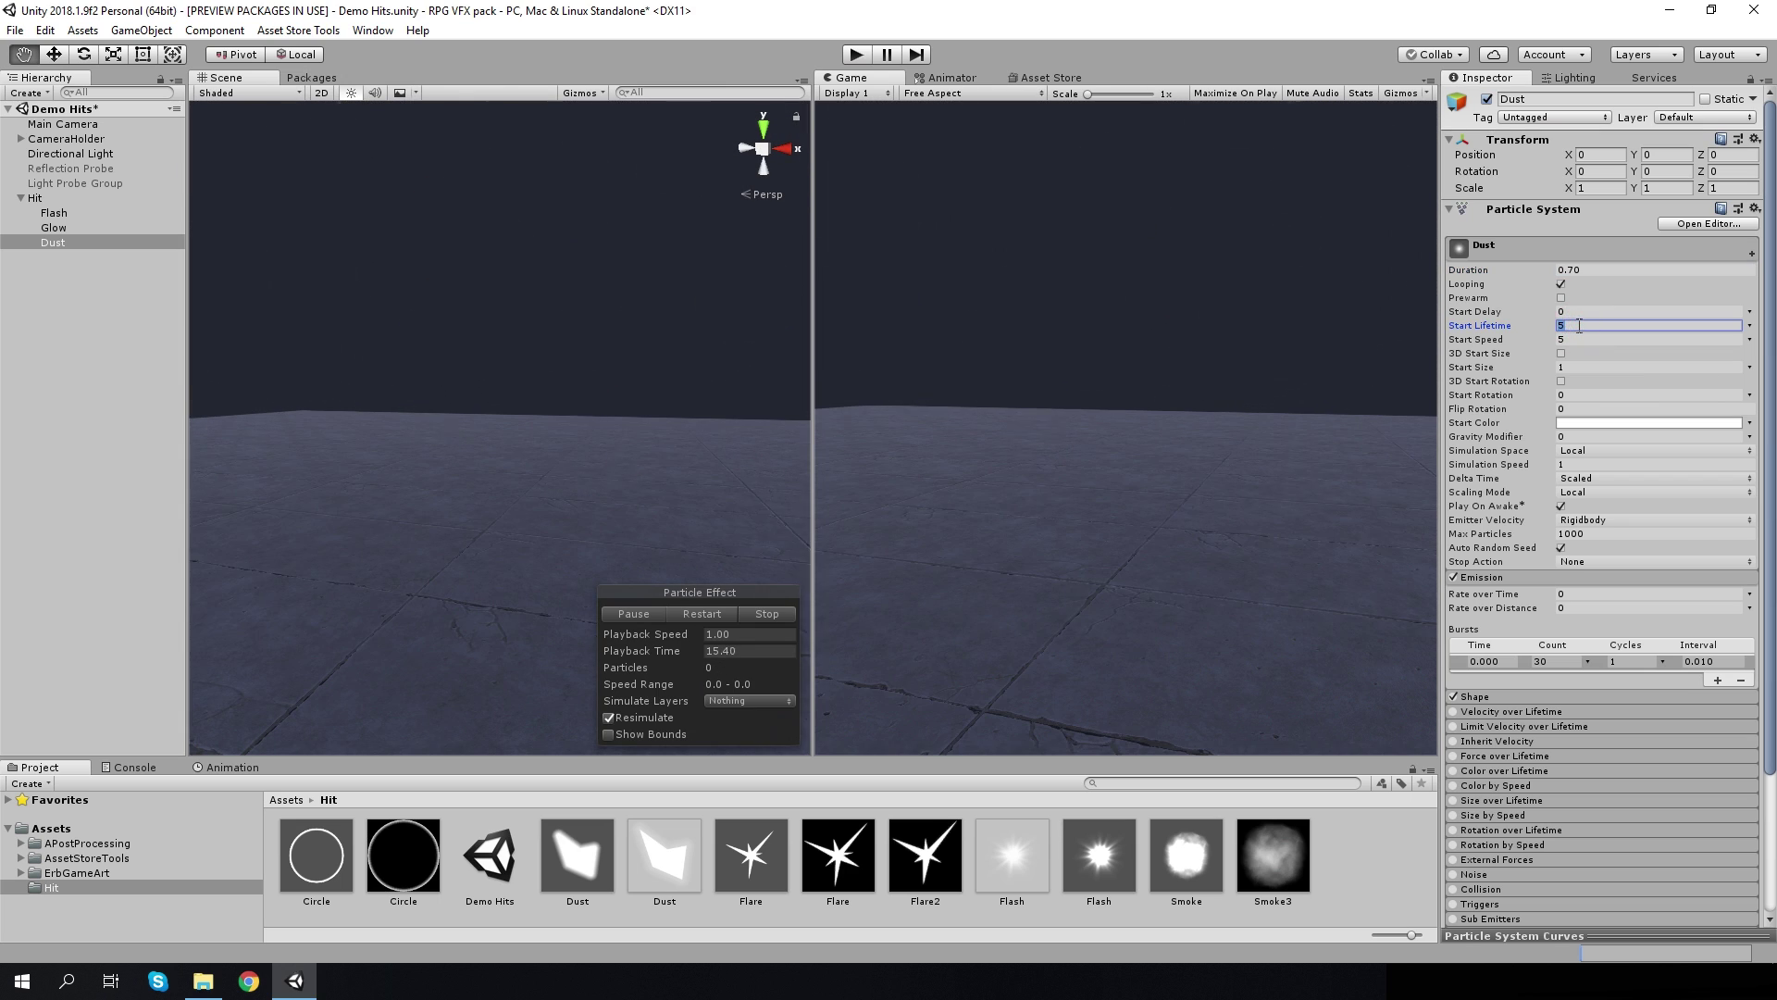
pyautogui.write('0.6')
pyautogui.click(1749, 324)
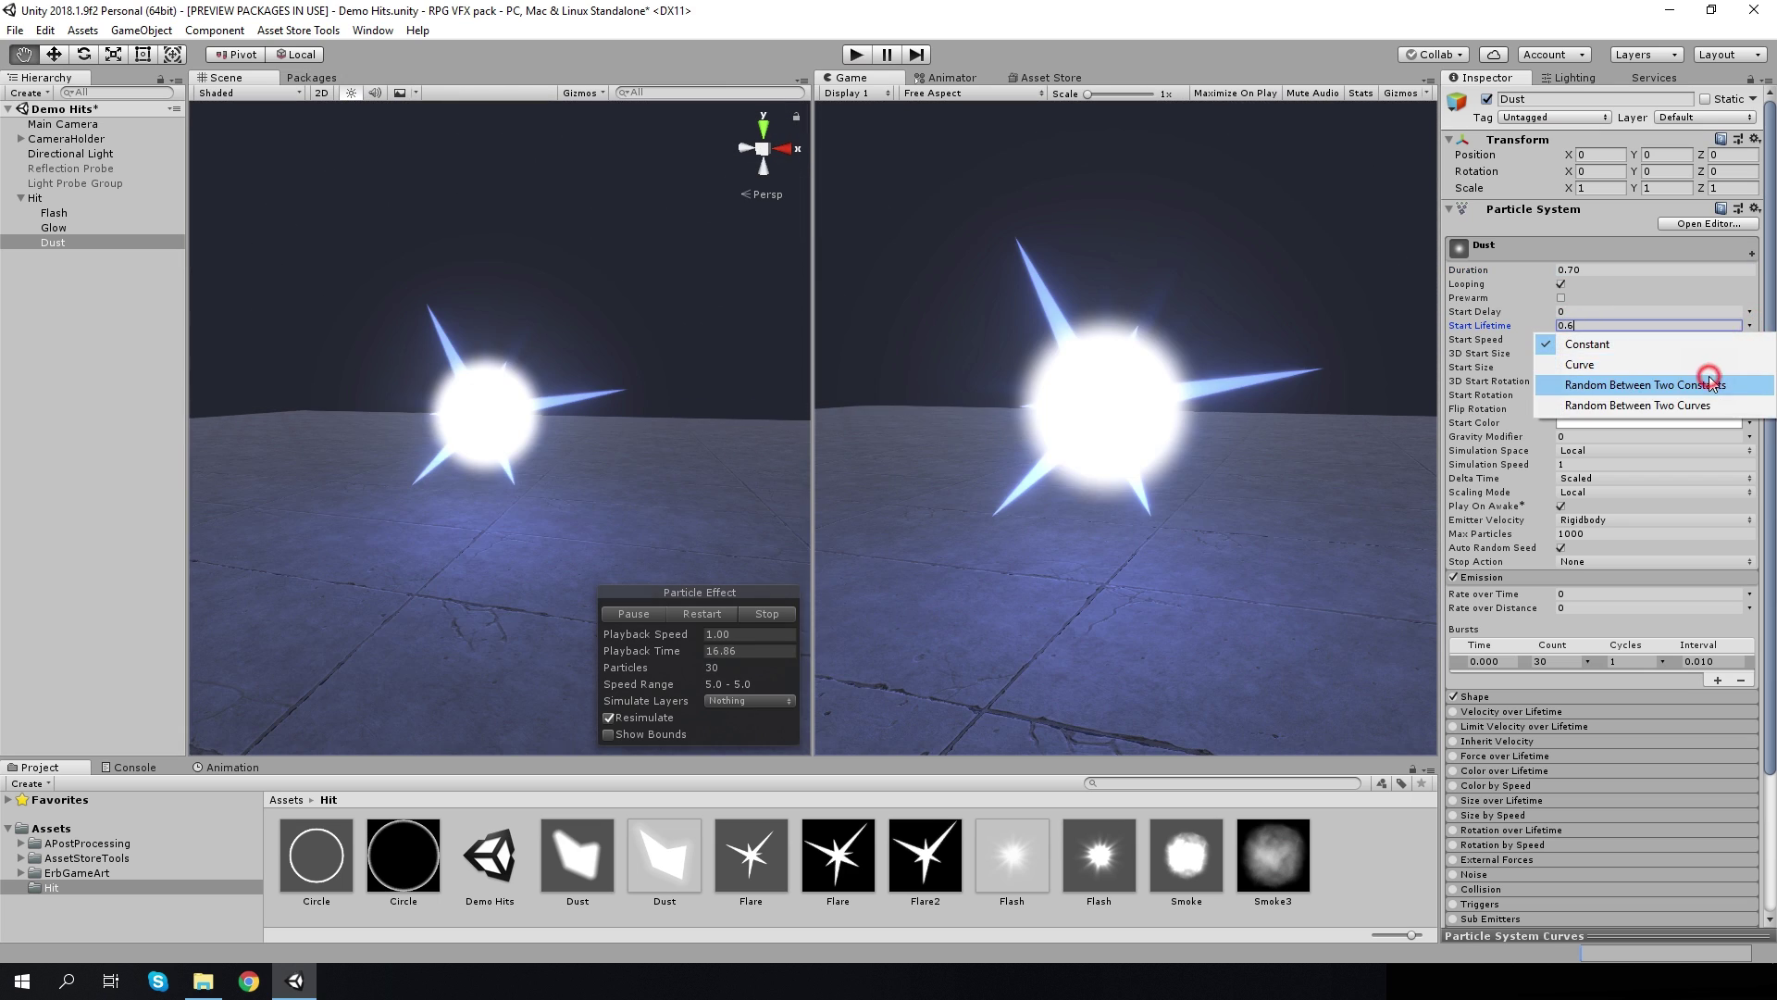
pyautogui.click(1648, 377)
pyautogui.write('1')
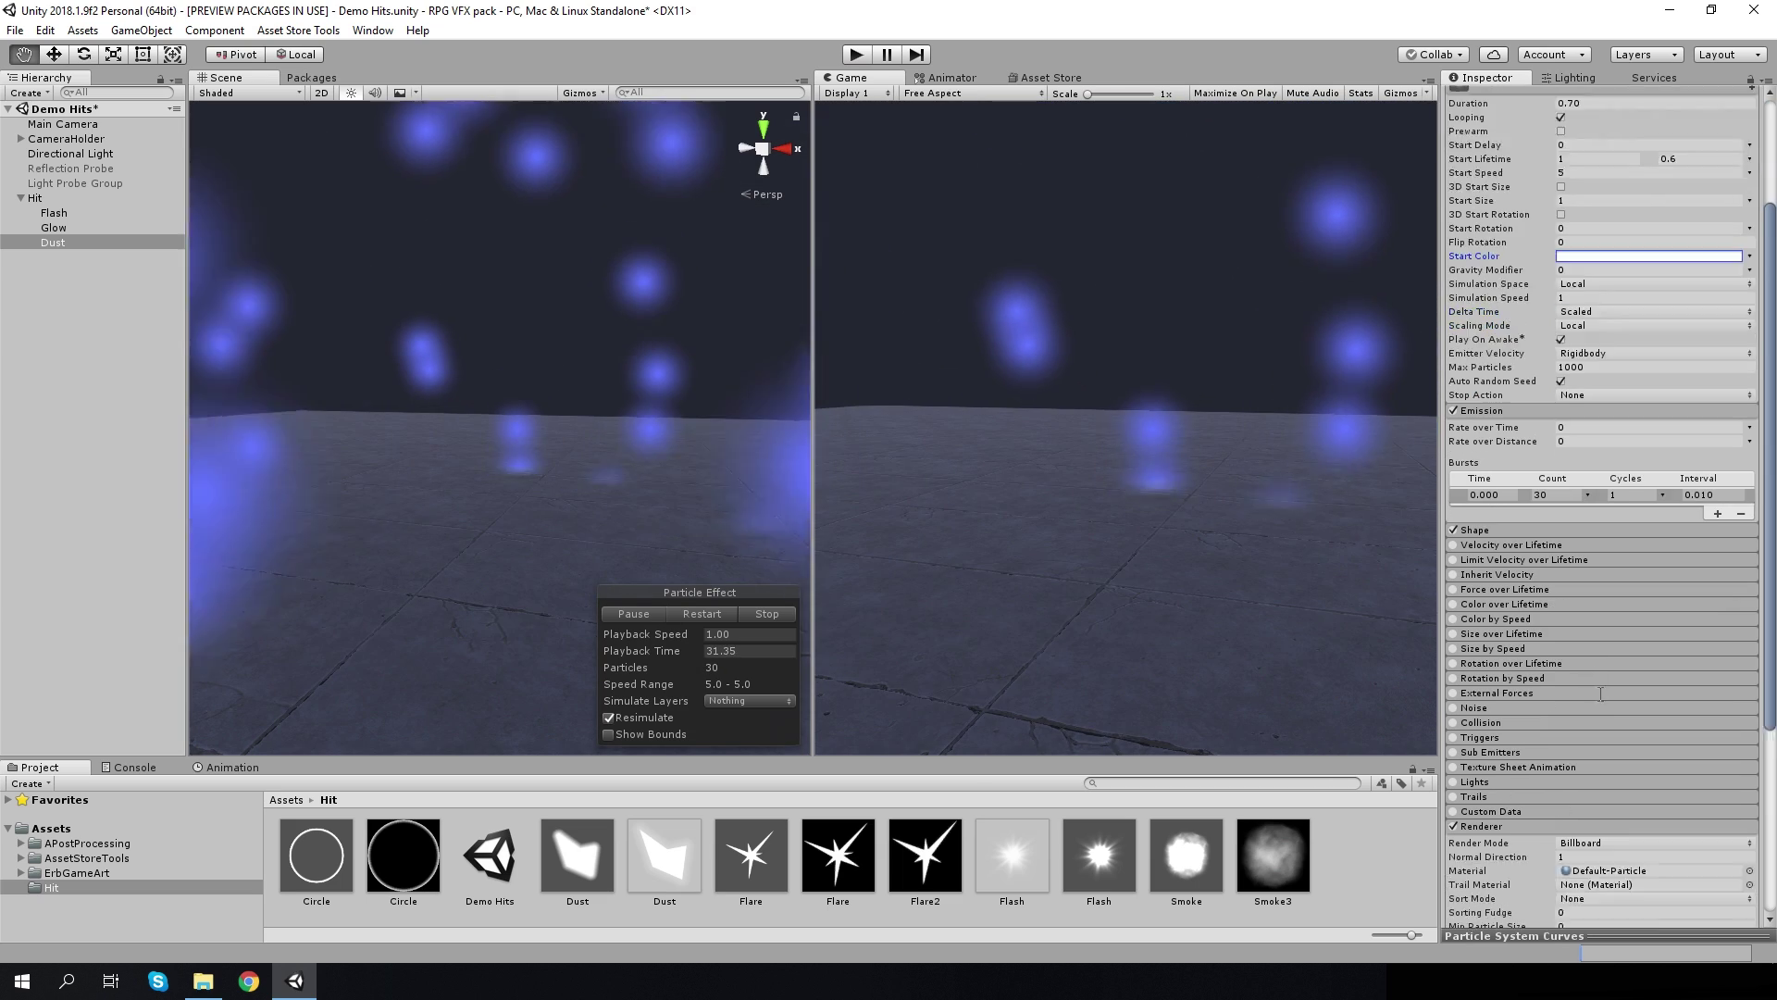
# Assign the Dust material from the Hit folder to the Dust renderer's Material field
pyautogui.scroll(-8, 1574, 463)
pyautogui.moveTo(578, 853); pyautogui.dragTo(1618, 592)
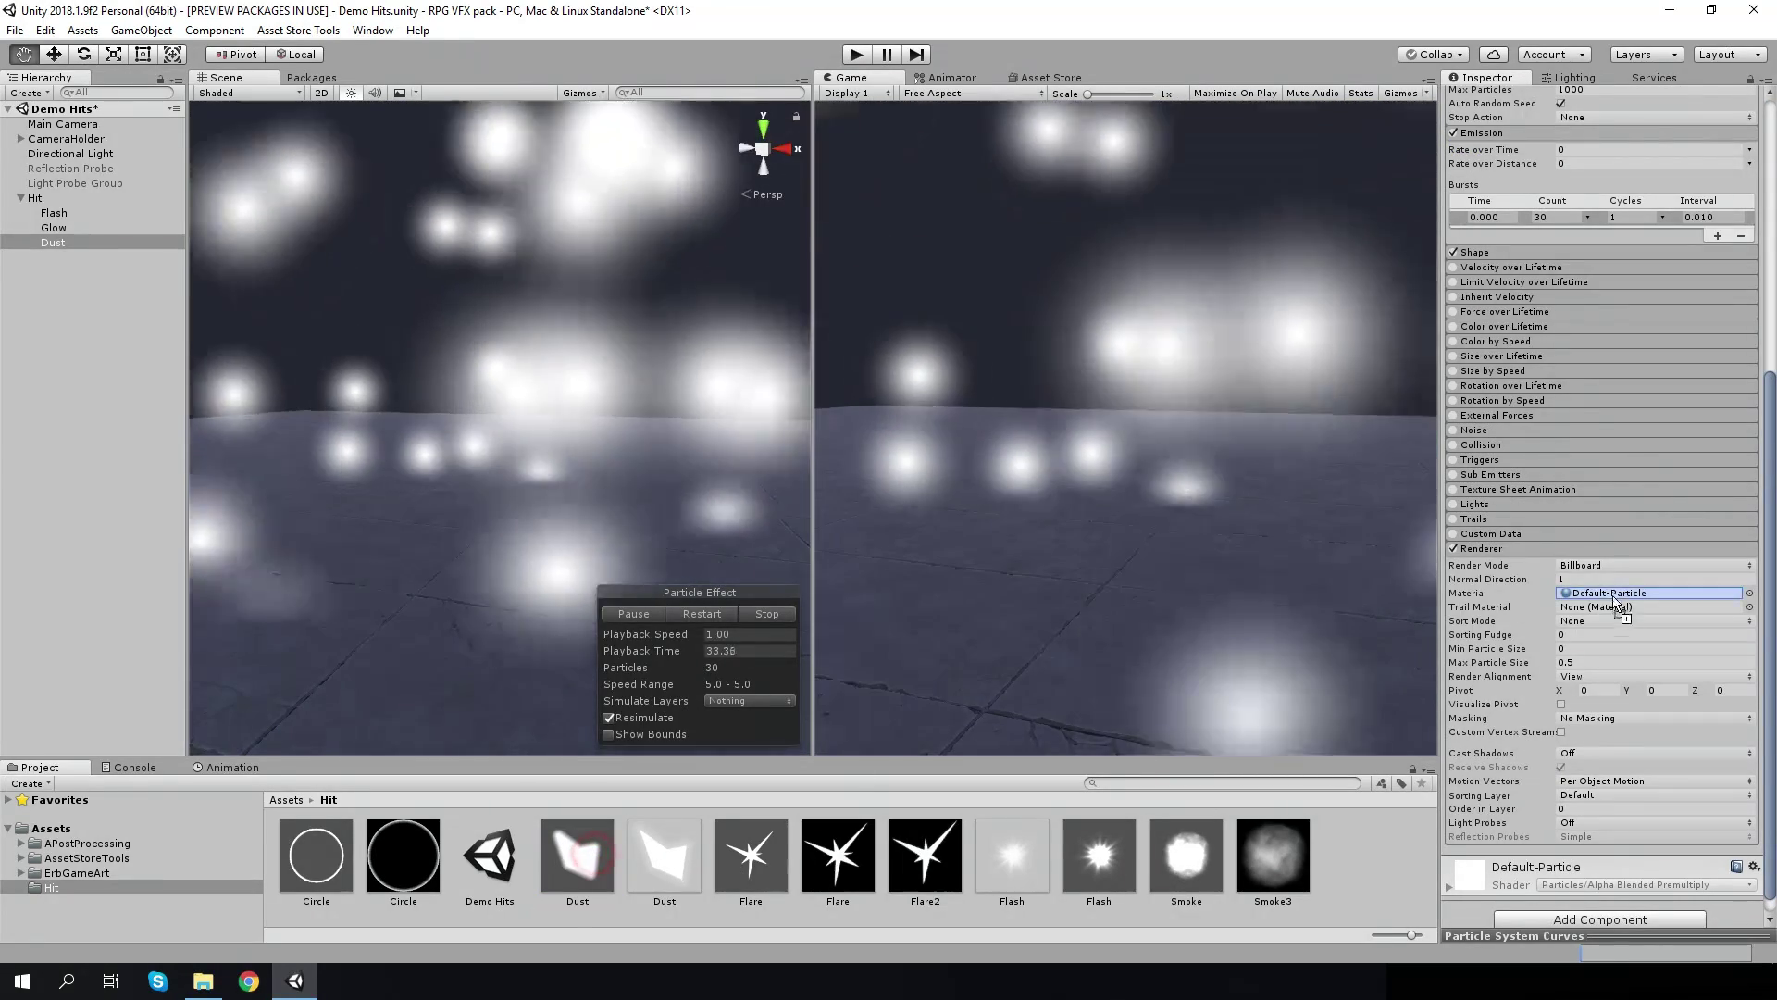
pyautogui.scroll(7, 1618, 590)
pyautogui.scroll(2, 1621, 555)
# Set Dust start colour to random between two colours, tinted light blue (A8D1FF)
pyautogui.click(1749, 422)
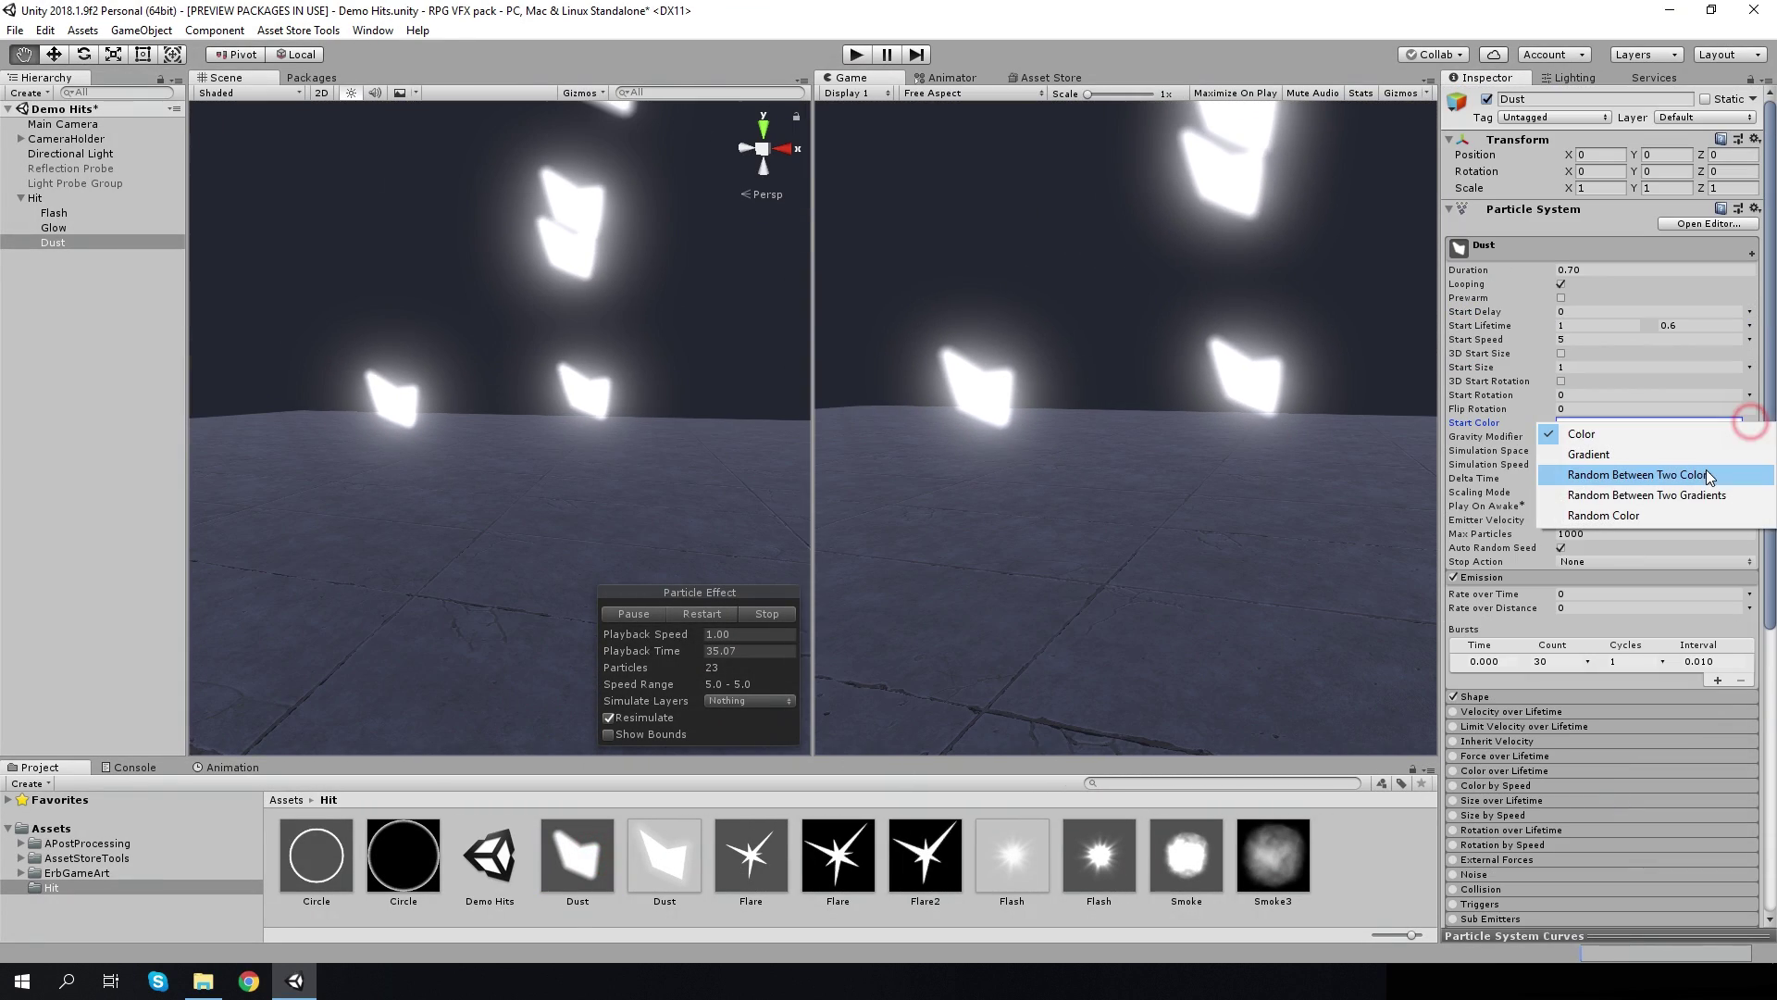
pyautogui.click(1707, 472)
pyautogui.click(1676, 435)
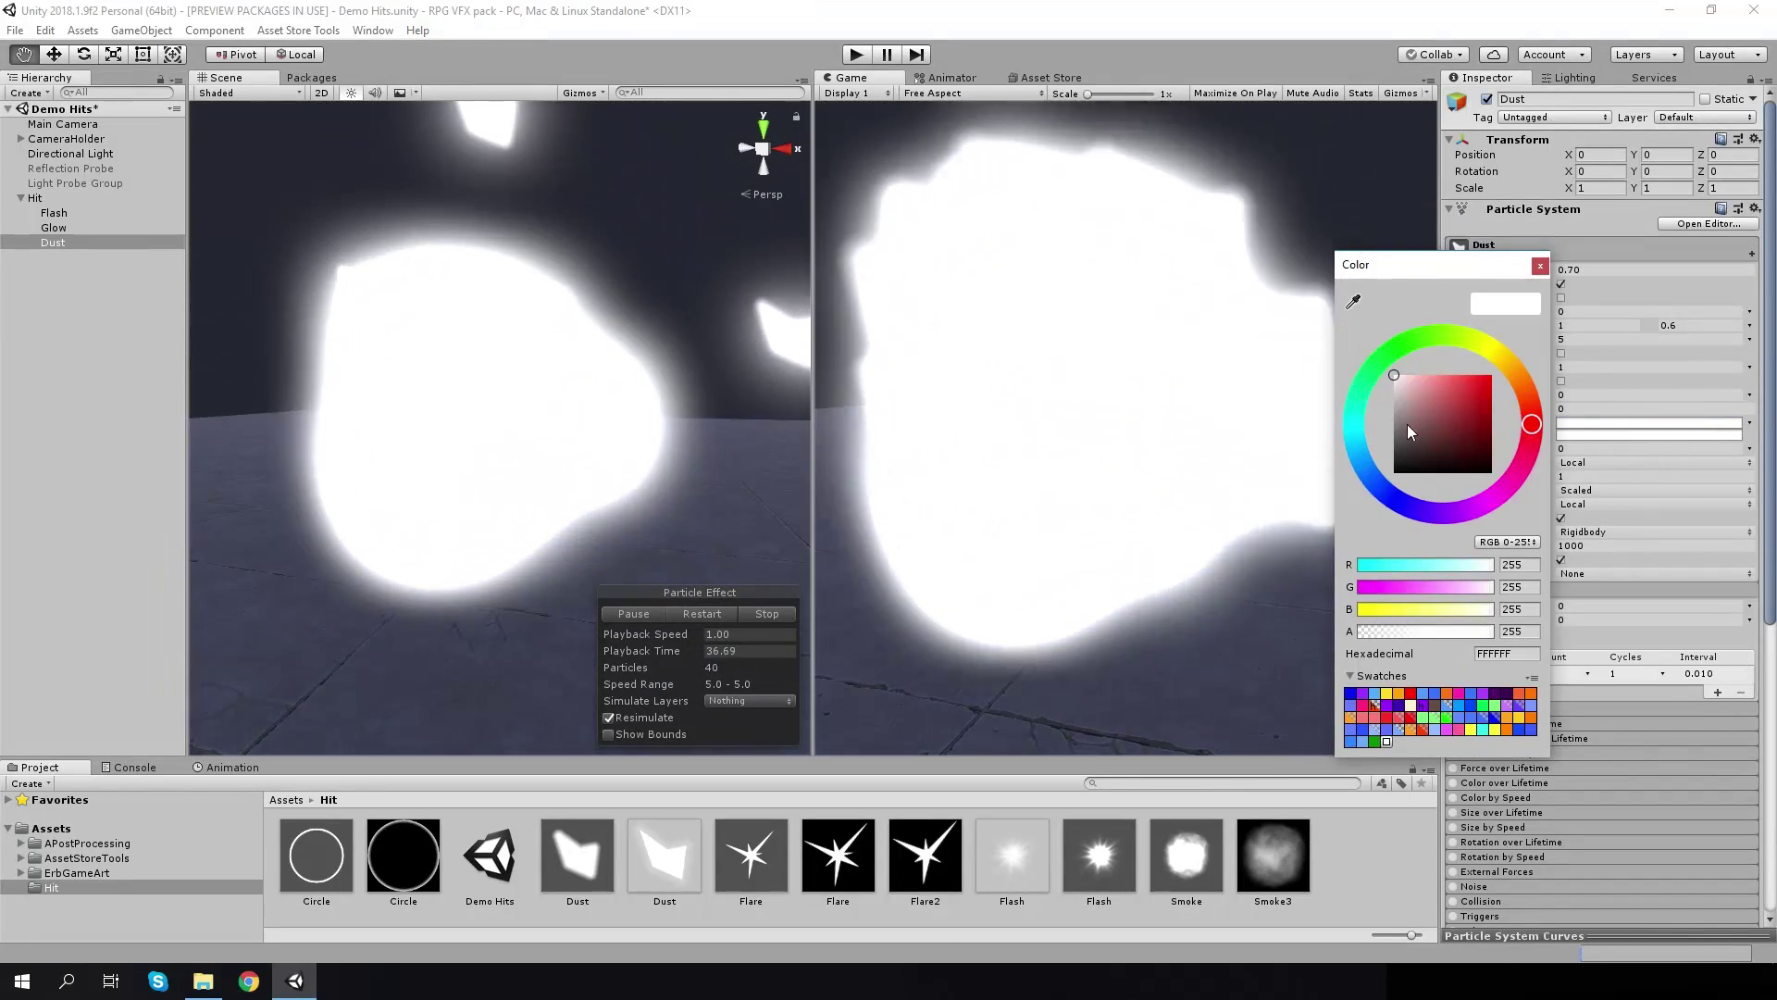
pyautogui.moveTo(1424, 397); pyautogui.dragTo(1427, 364)
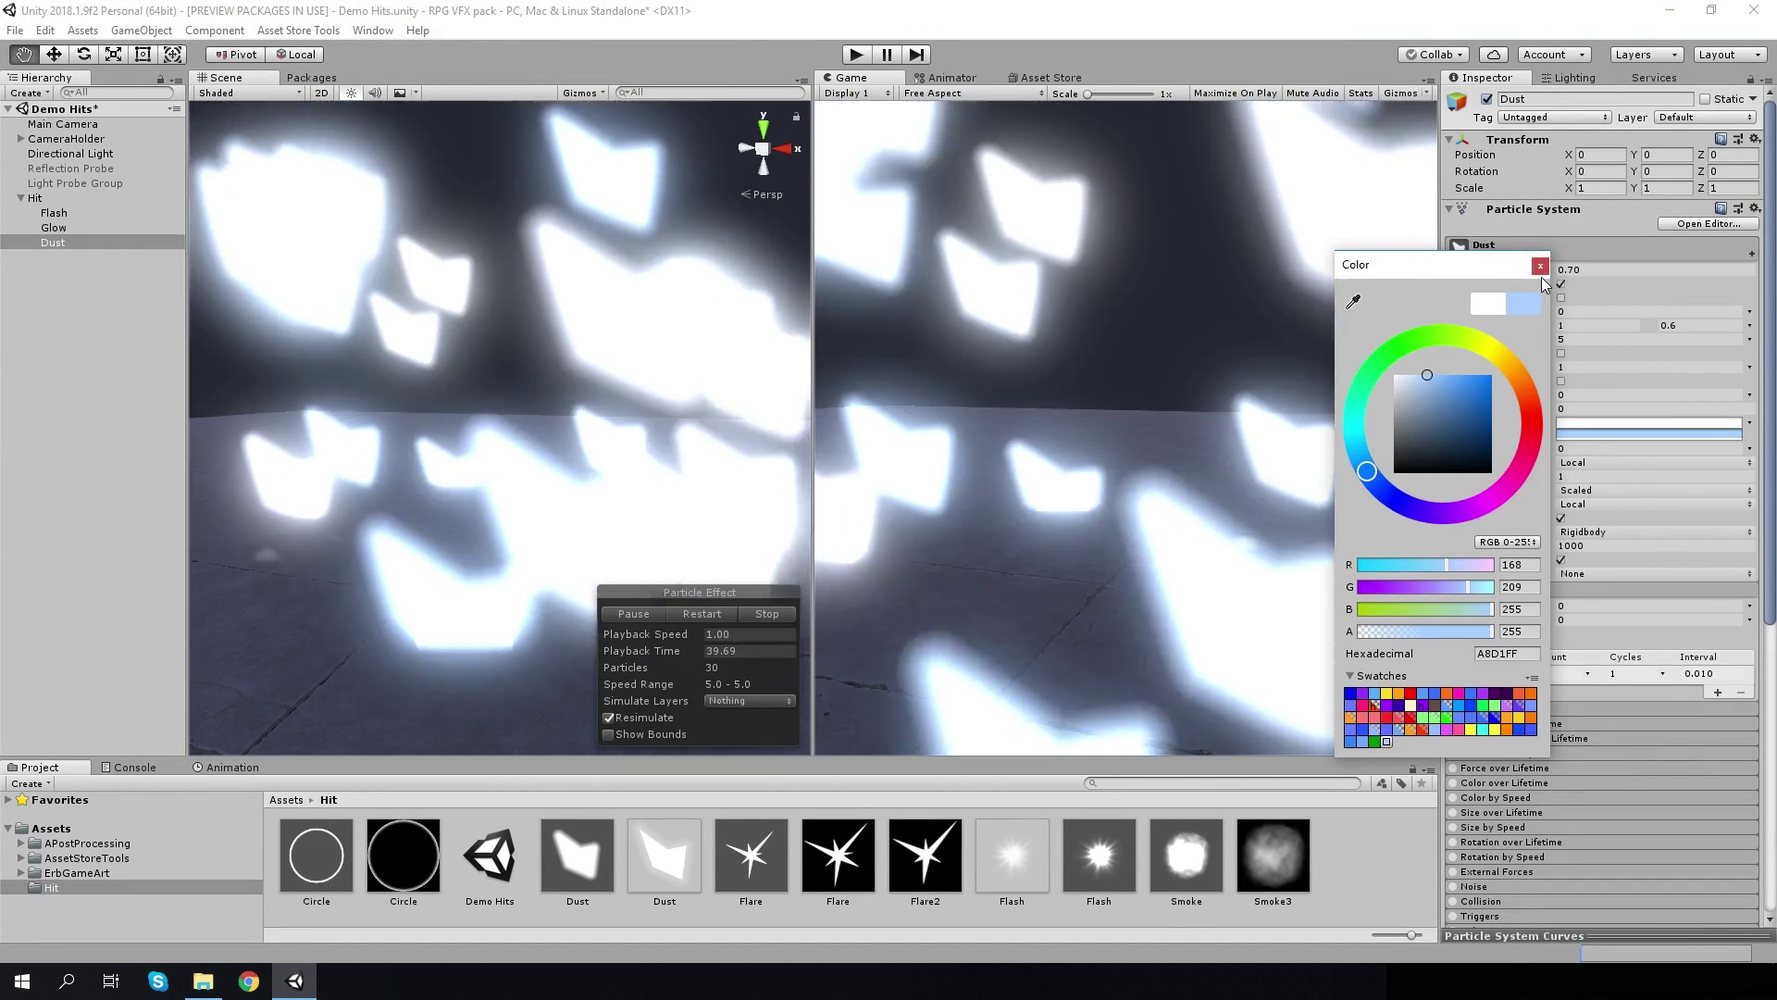
pyautogui.click(1541, 269)
# Enable 3D Start Size, random between two constants, with 0.1 for X, Y and Z
pyautogui.click(1559, 353)
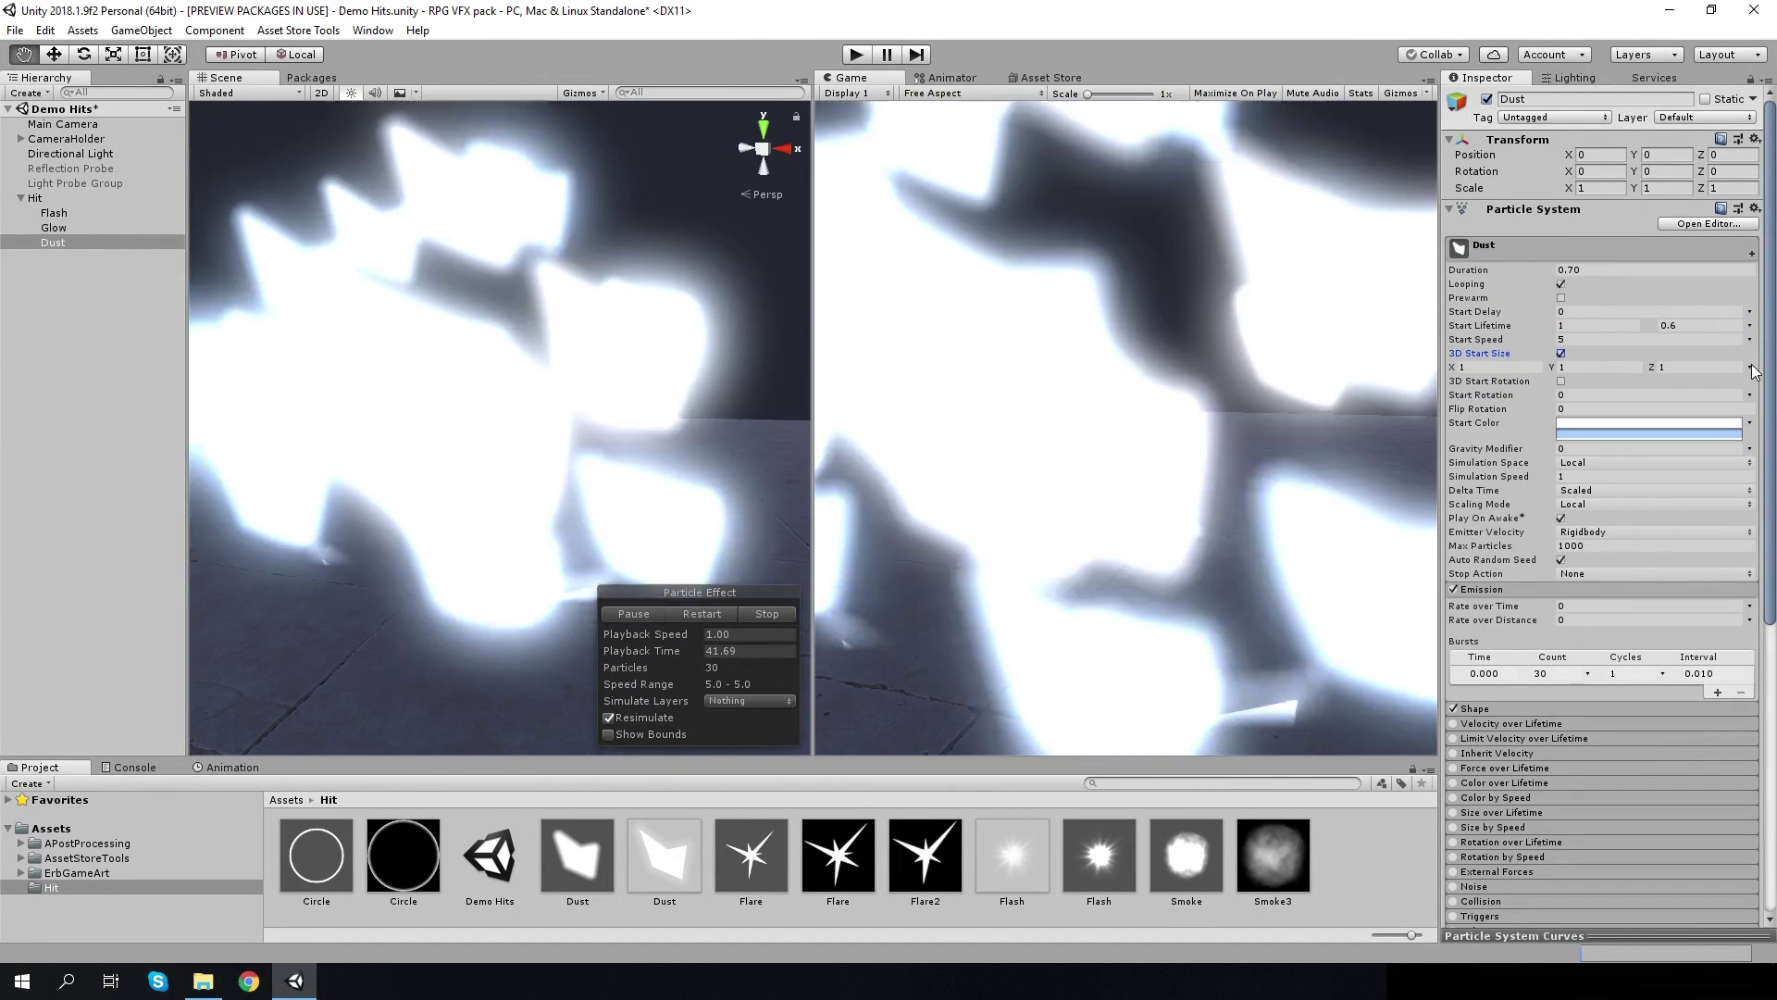
pyautogui.click(1752, 372)
pyautogui.click(1656, 425)
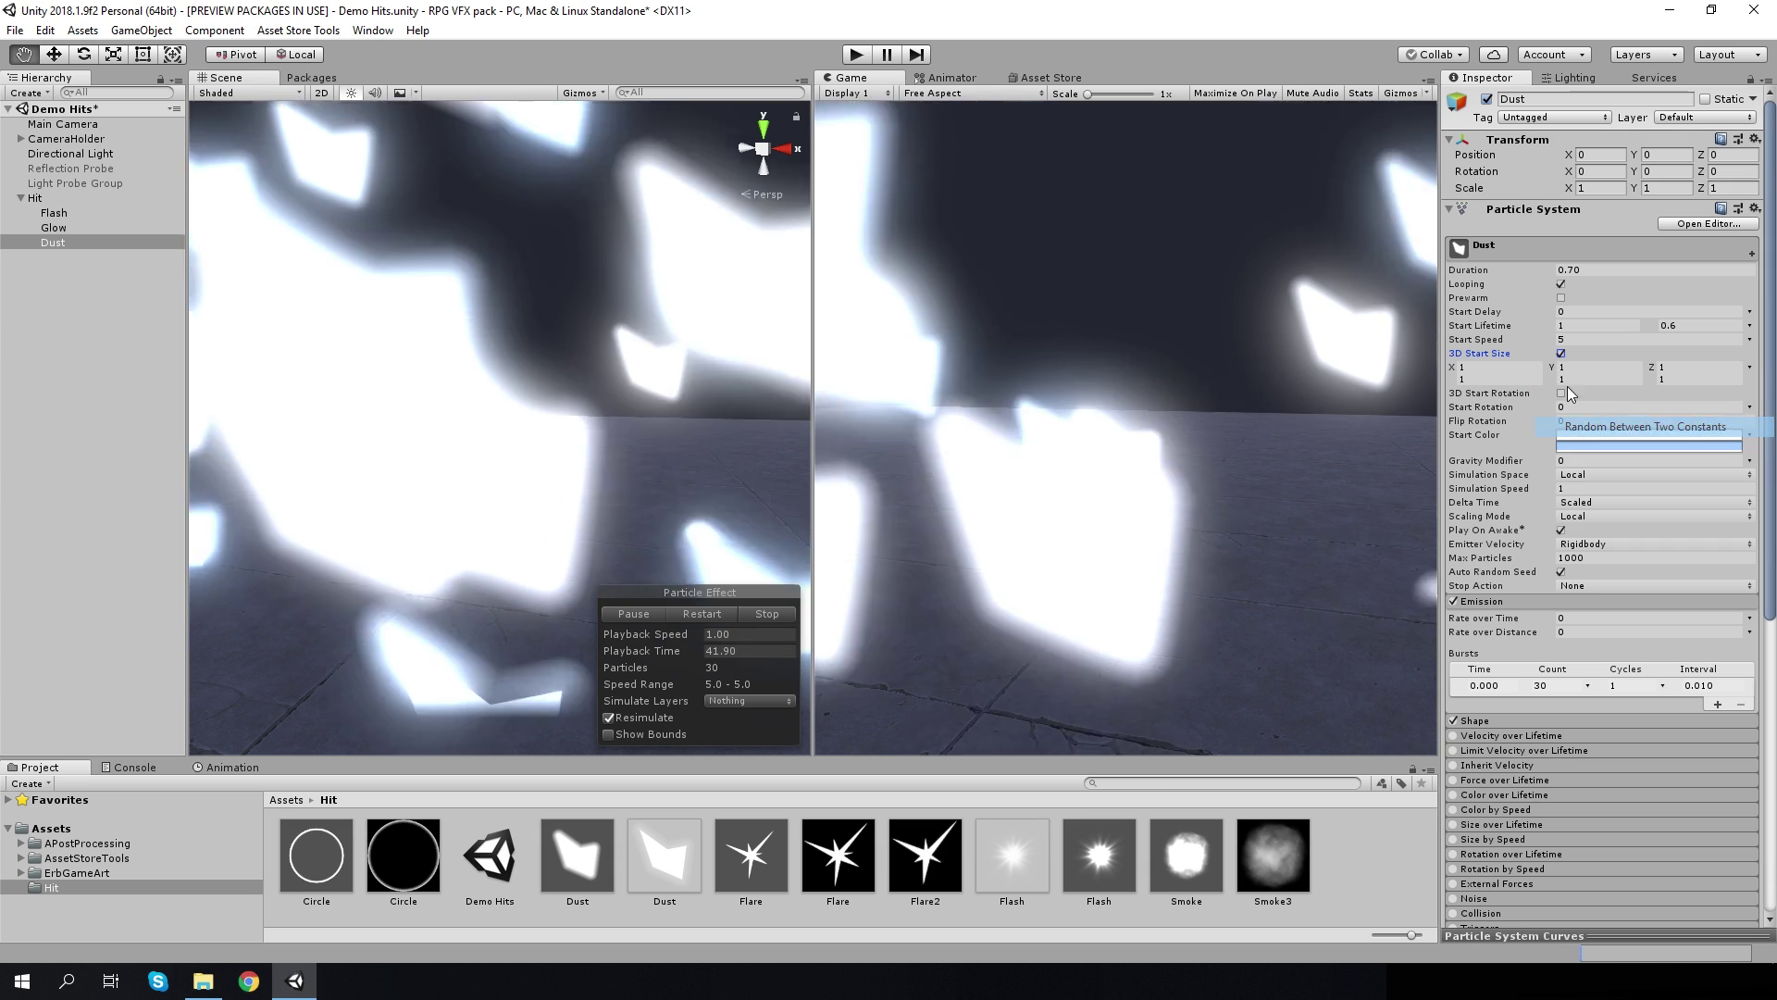
pyautogui.click(1509, 370)
pyautogui.write('0.1')
pyautogui.press('Return')
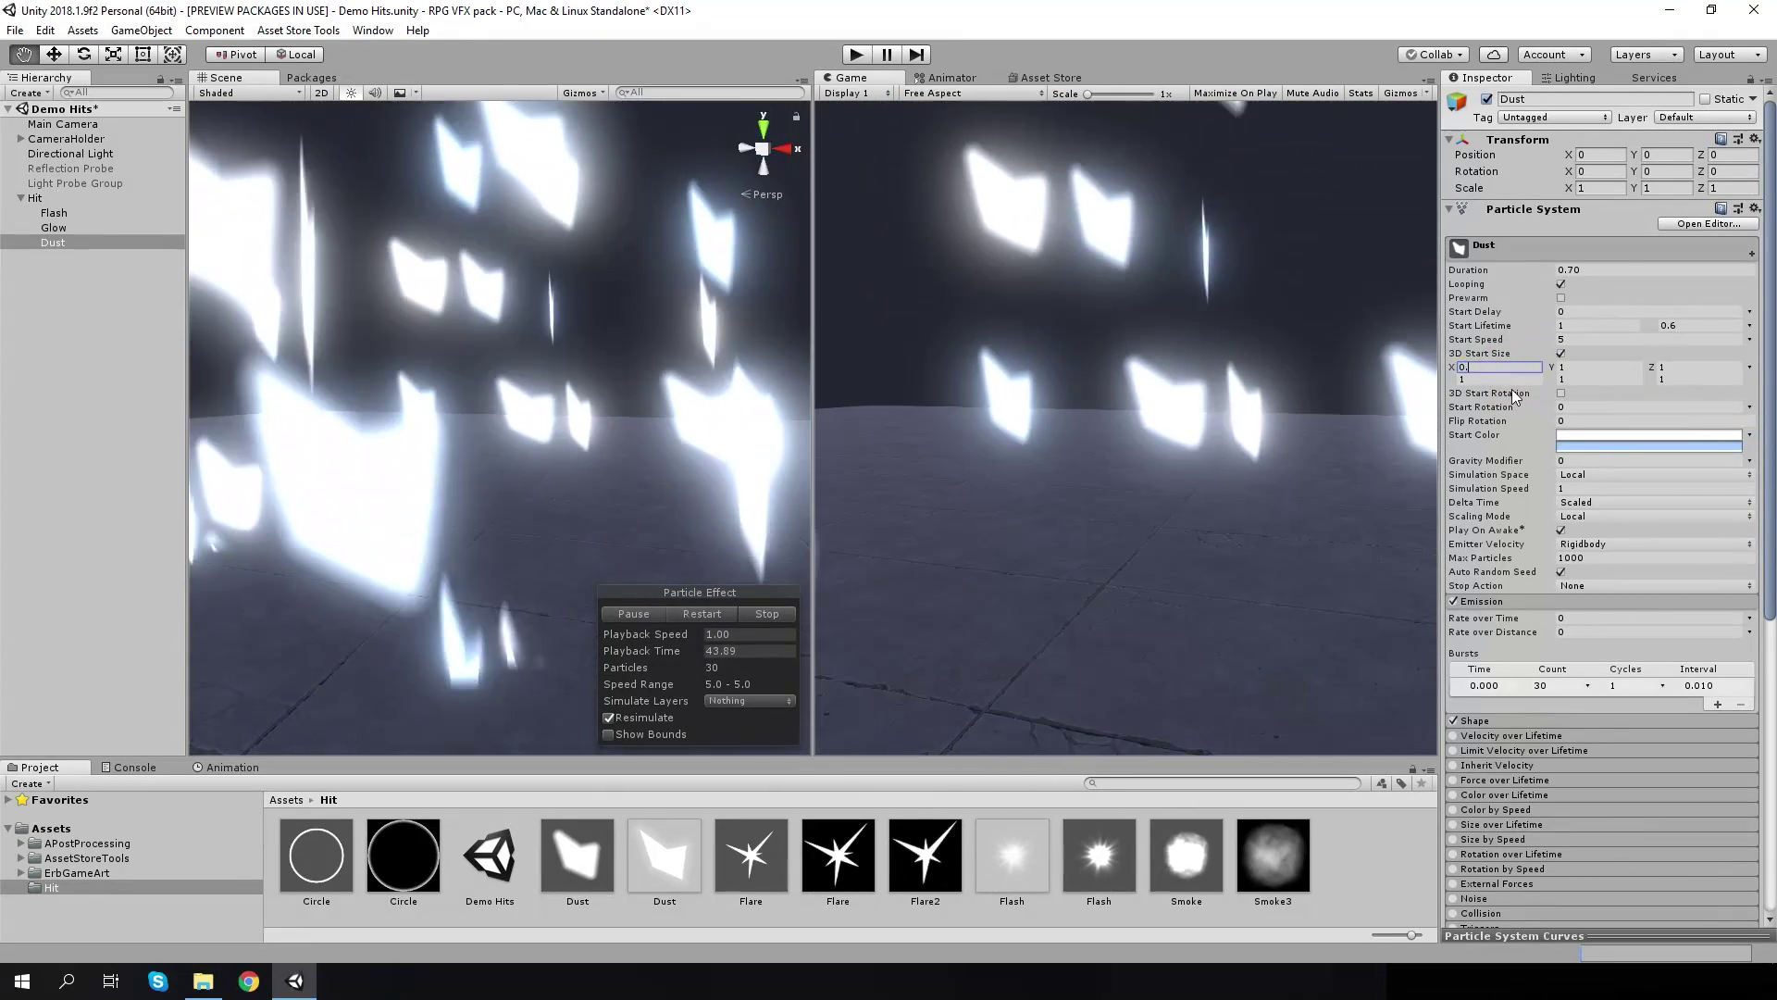
pyautogui.click(1581, 367)
pyautogui.write('0.1')
pyautogui.click(1686, 367)
pyautogui.write('0.1')
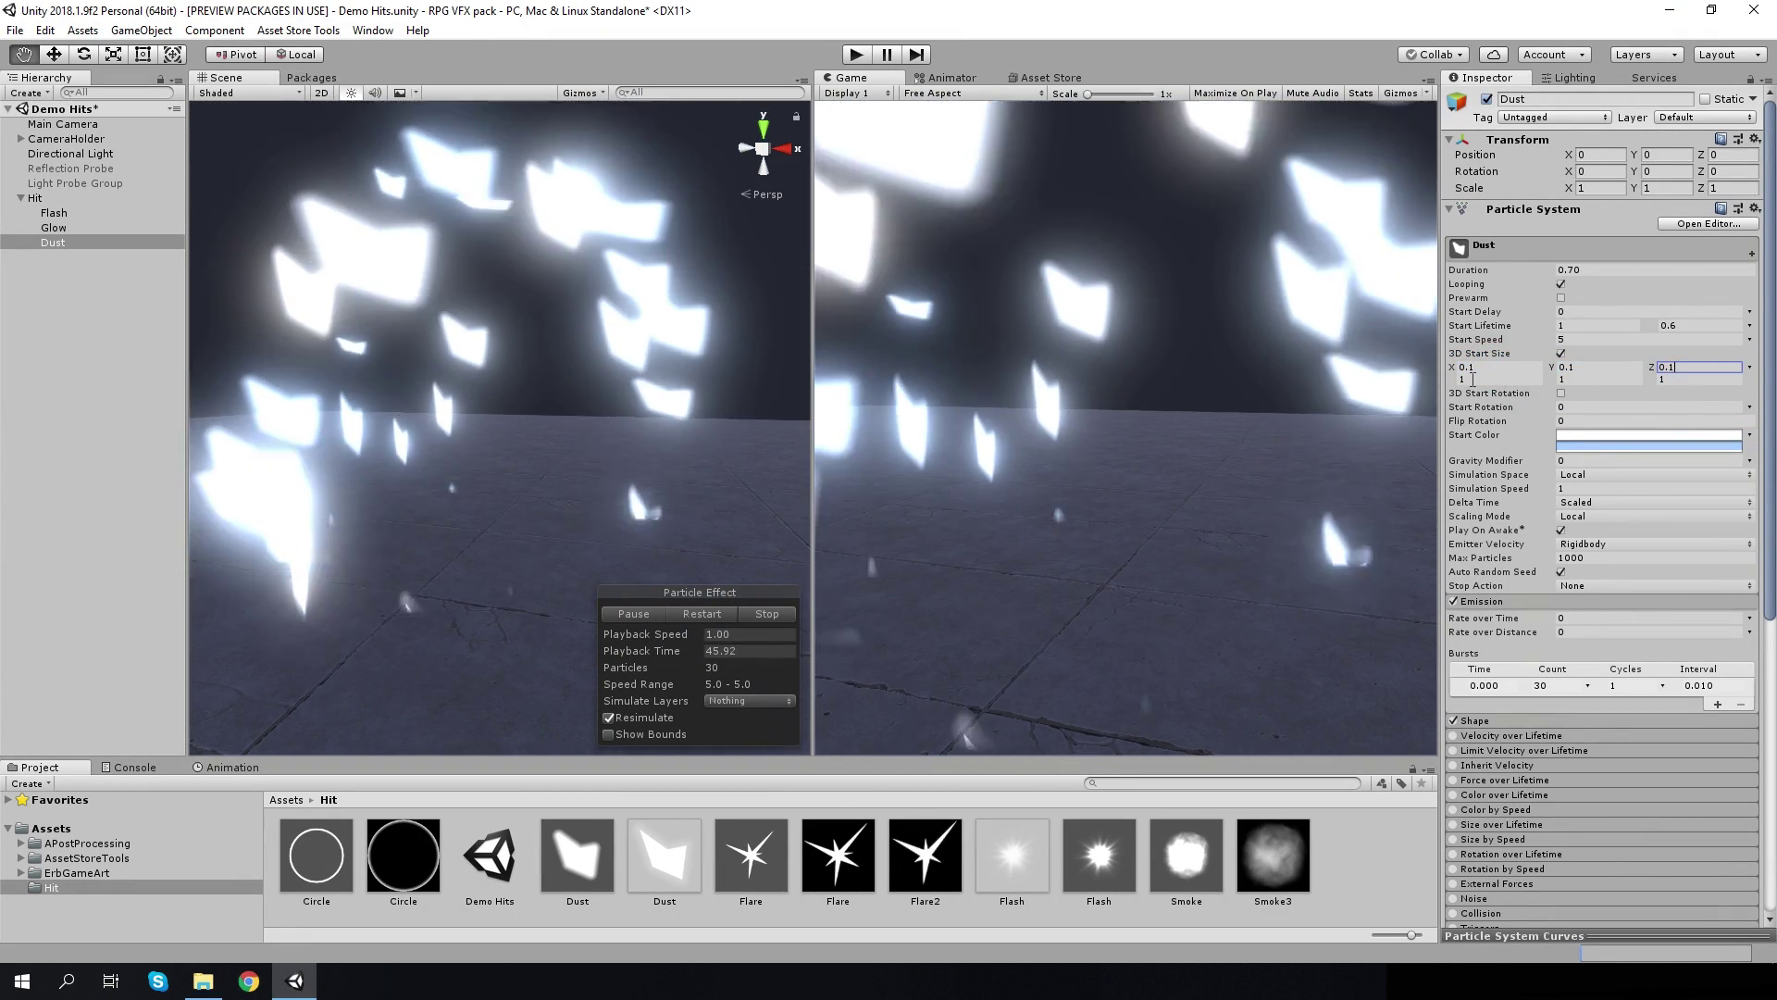
# Set the second start size values to 0.02 for X, Y and Z
pyautogui.click(1471, 380)
pyautogui.write('02')
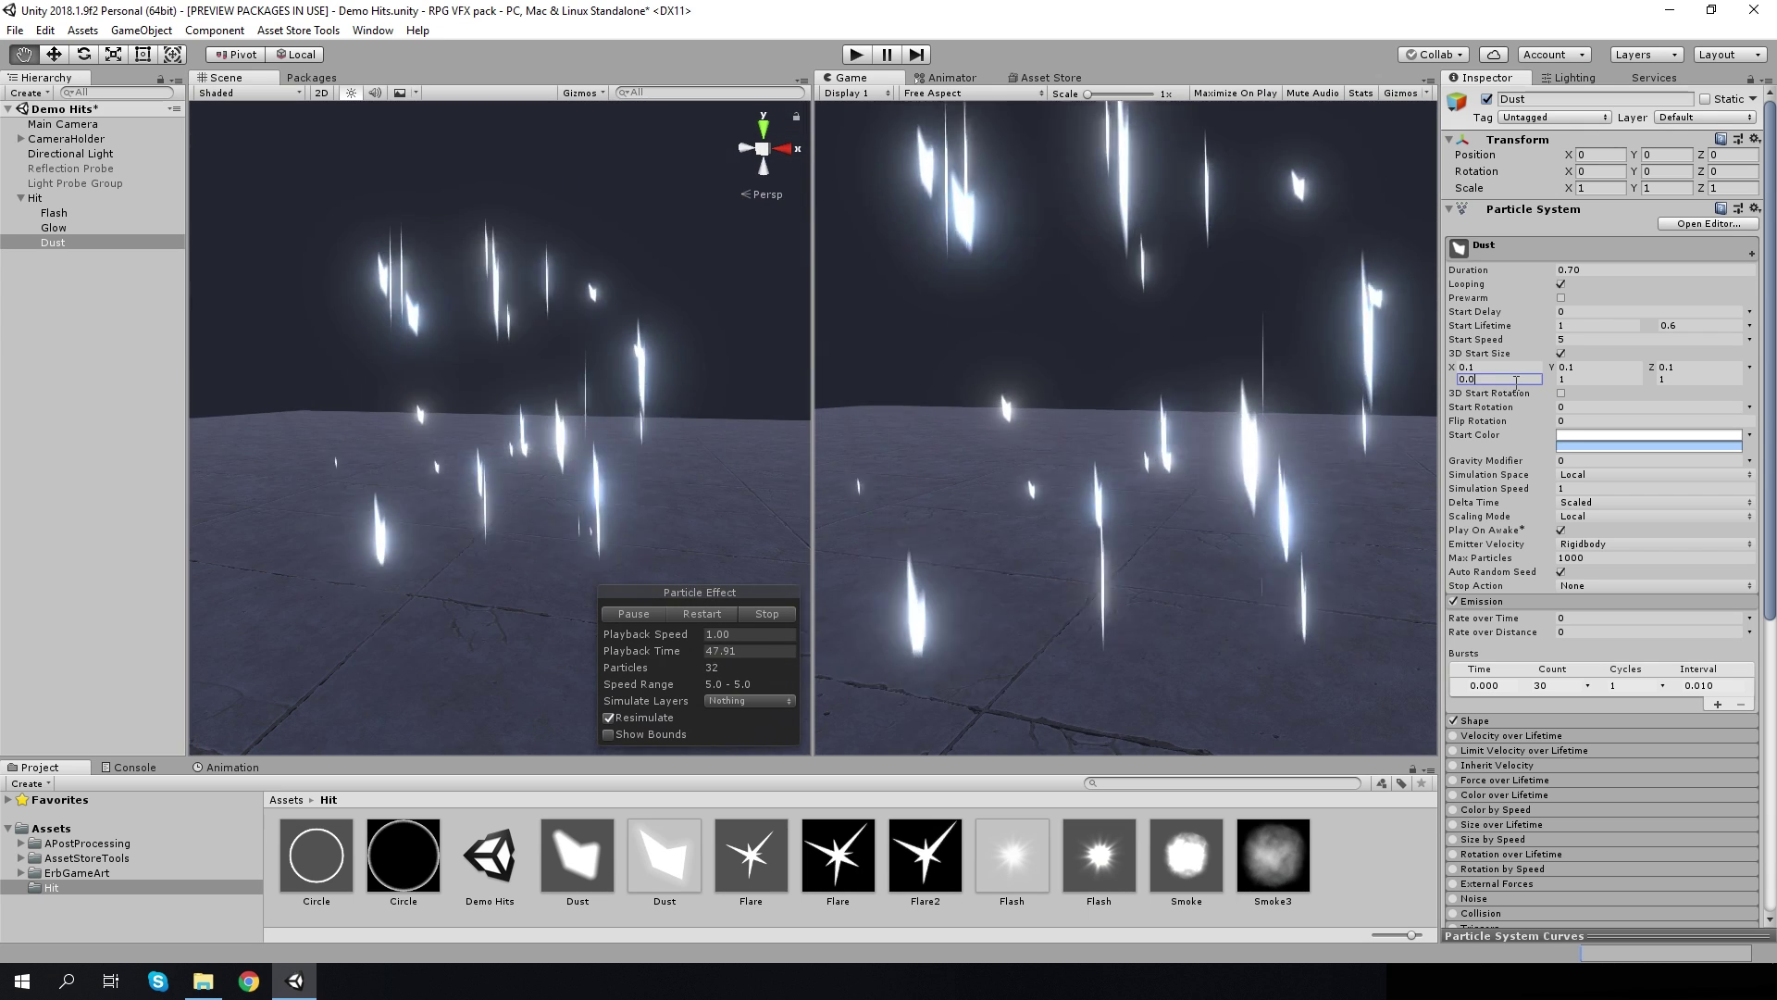
pyautogui.press('Tab')
pyautogui.write('0.02')
pyautogui.click(1685, 381)
pyautogui.write('0.02')
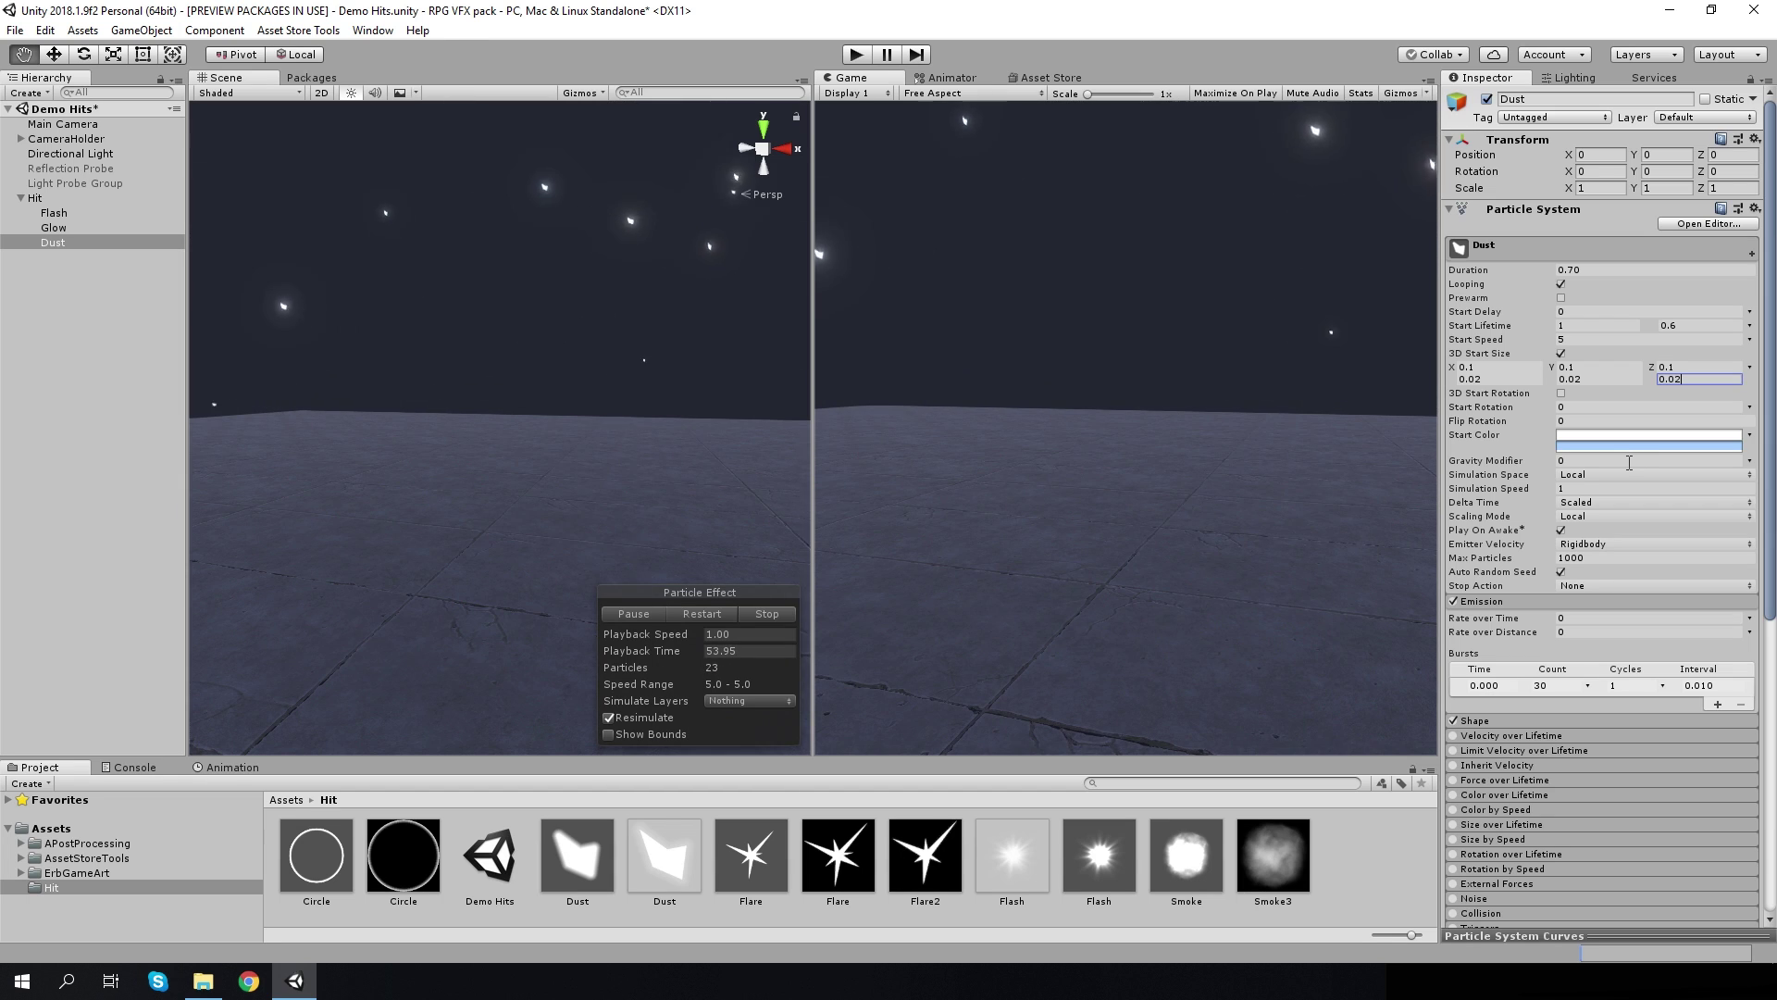
# Make Dust start rotation random between 0 and 360
pyautogui.click(1749, 406)
pyautogui.click(1723, 464)
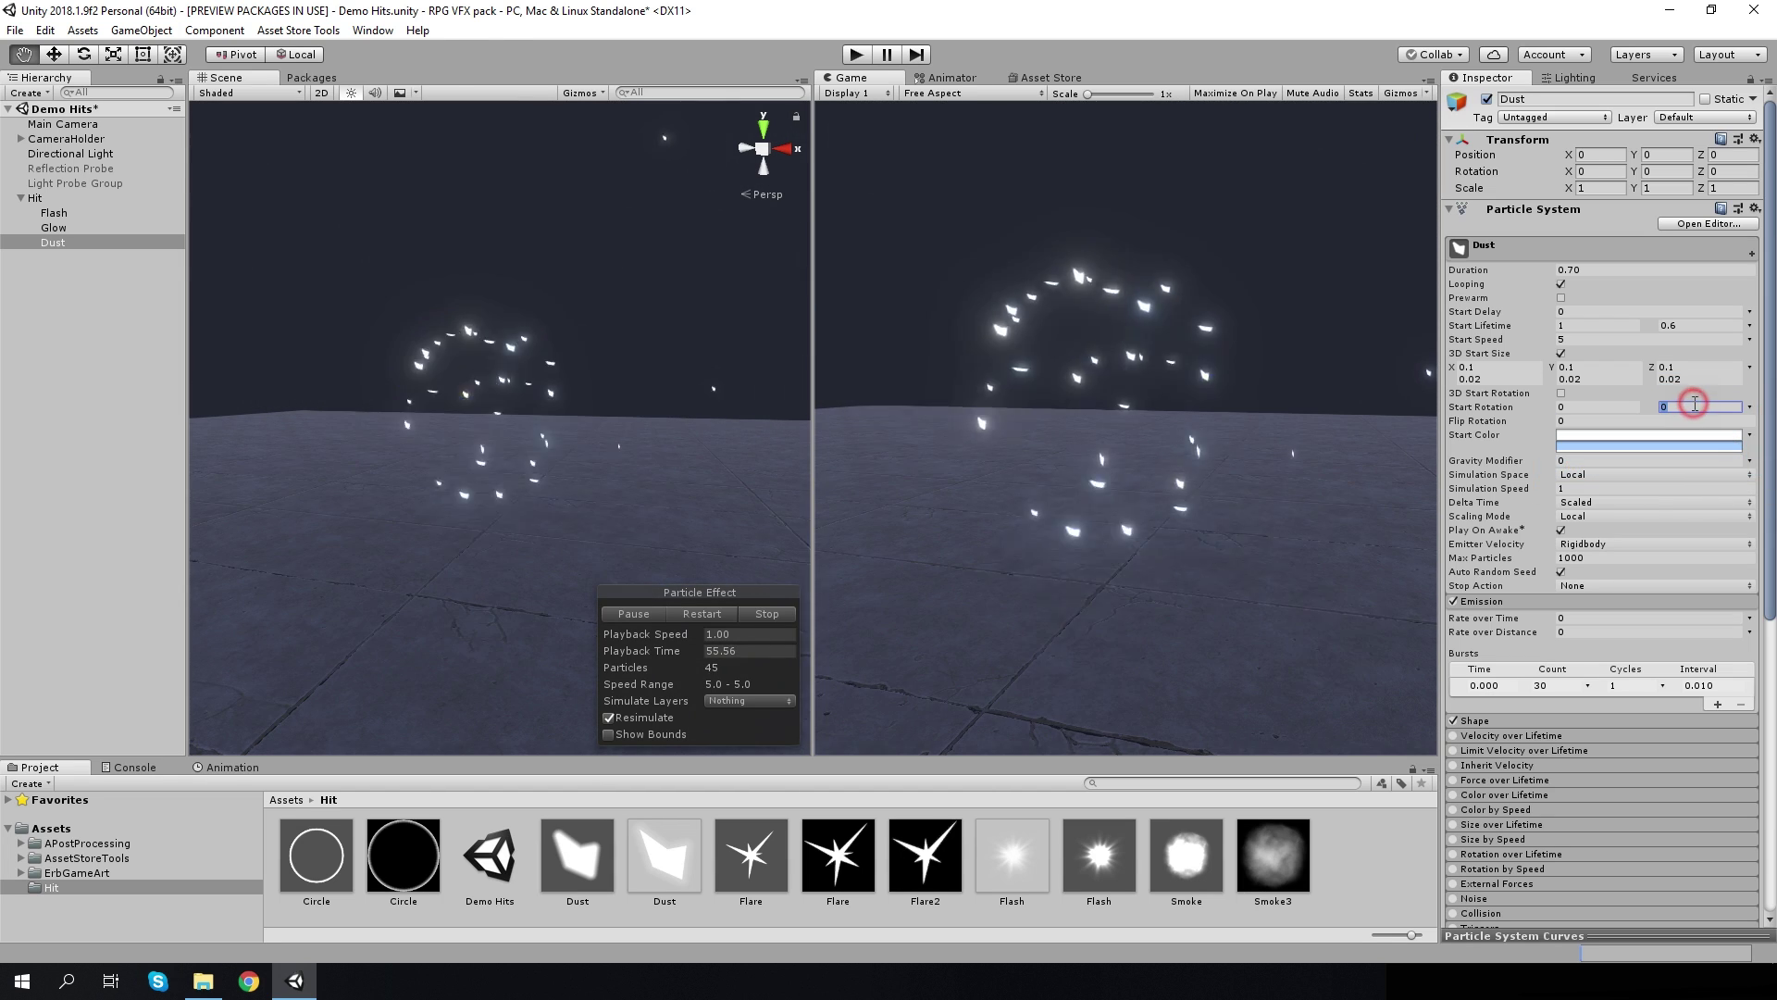
pyautogui.write('360')
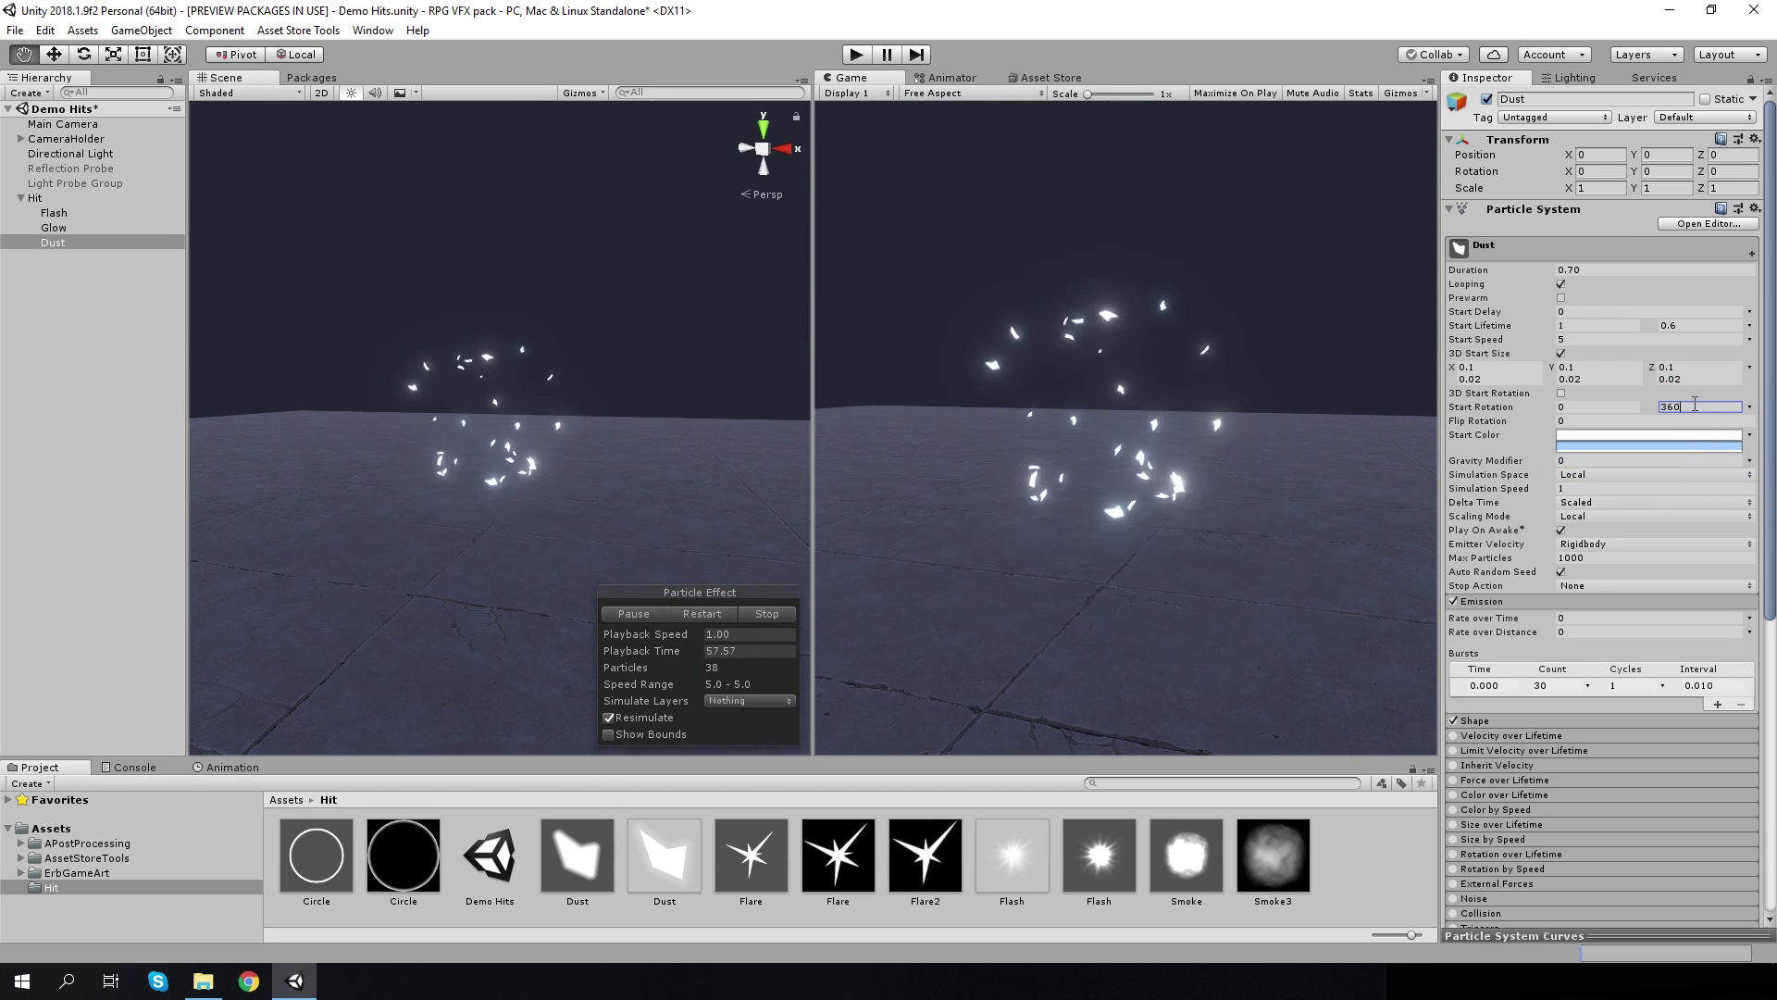
# Make Dust start speed random between 10 and 35 and enable Limit Velocity over Lifetime
pyautogui.click(1592, 339)
pyautogui.write('10')
pyautogui.click(1751, 340)
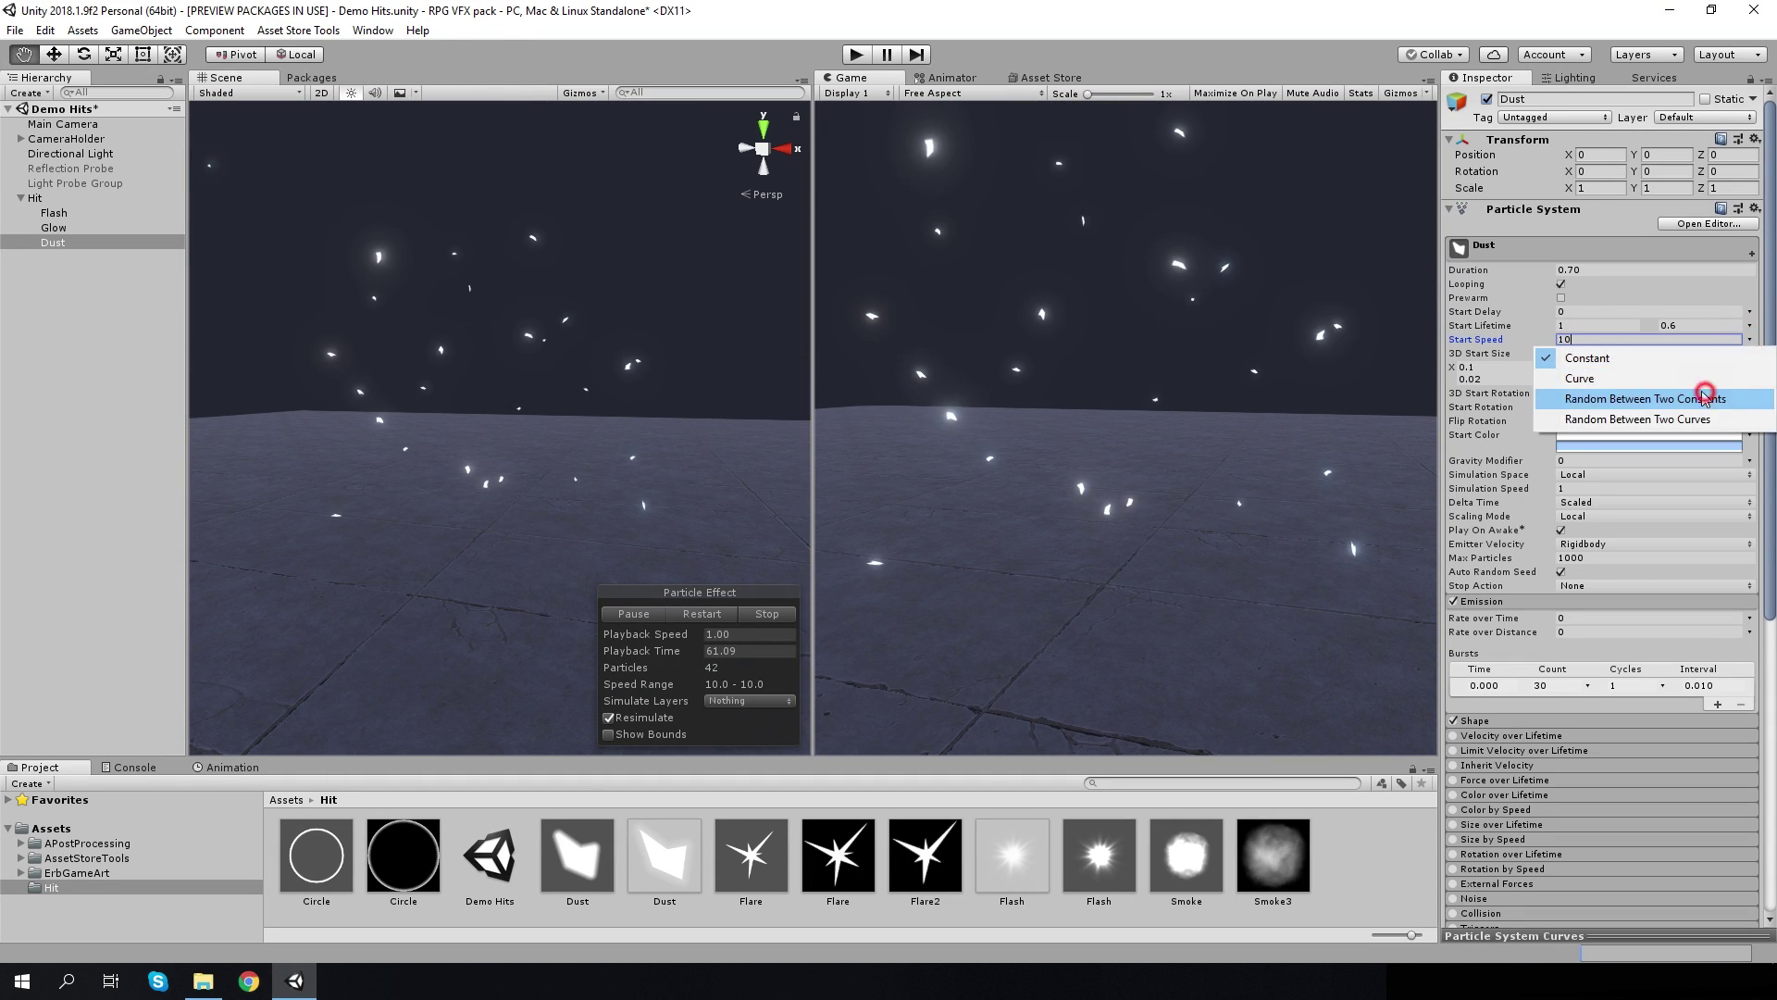
pyautogui.click(1698, 401)
pyautogui.click(1597, 339)
pyautogui.write('35')
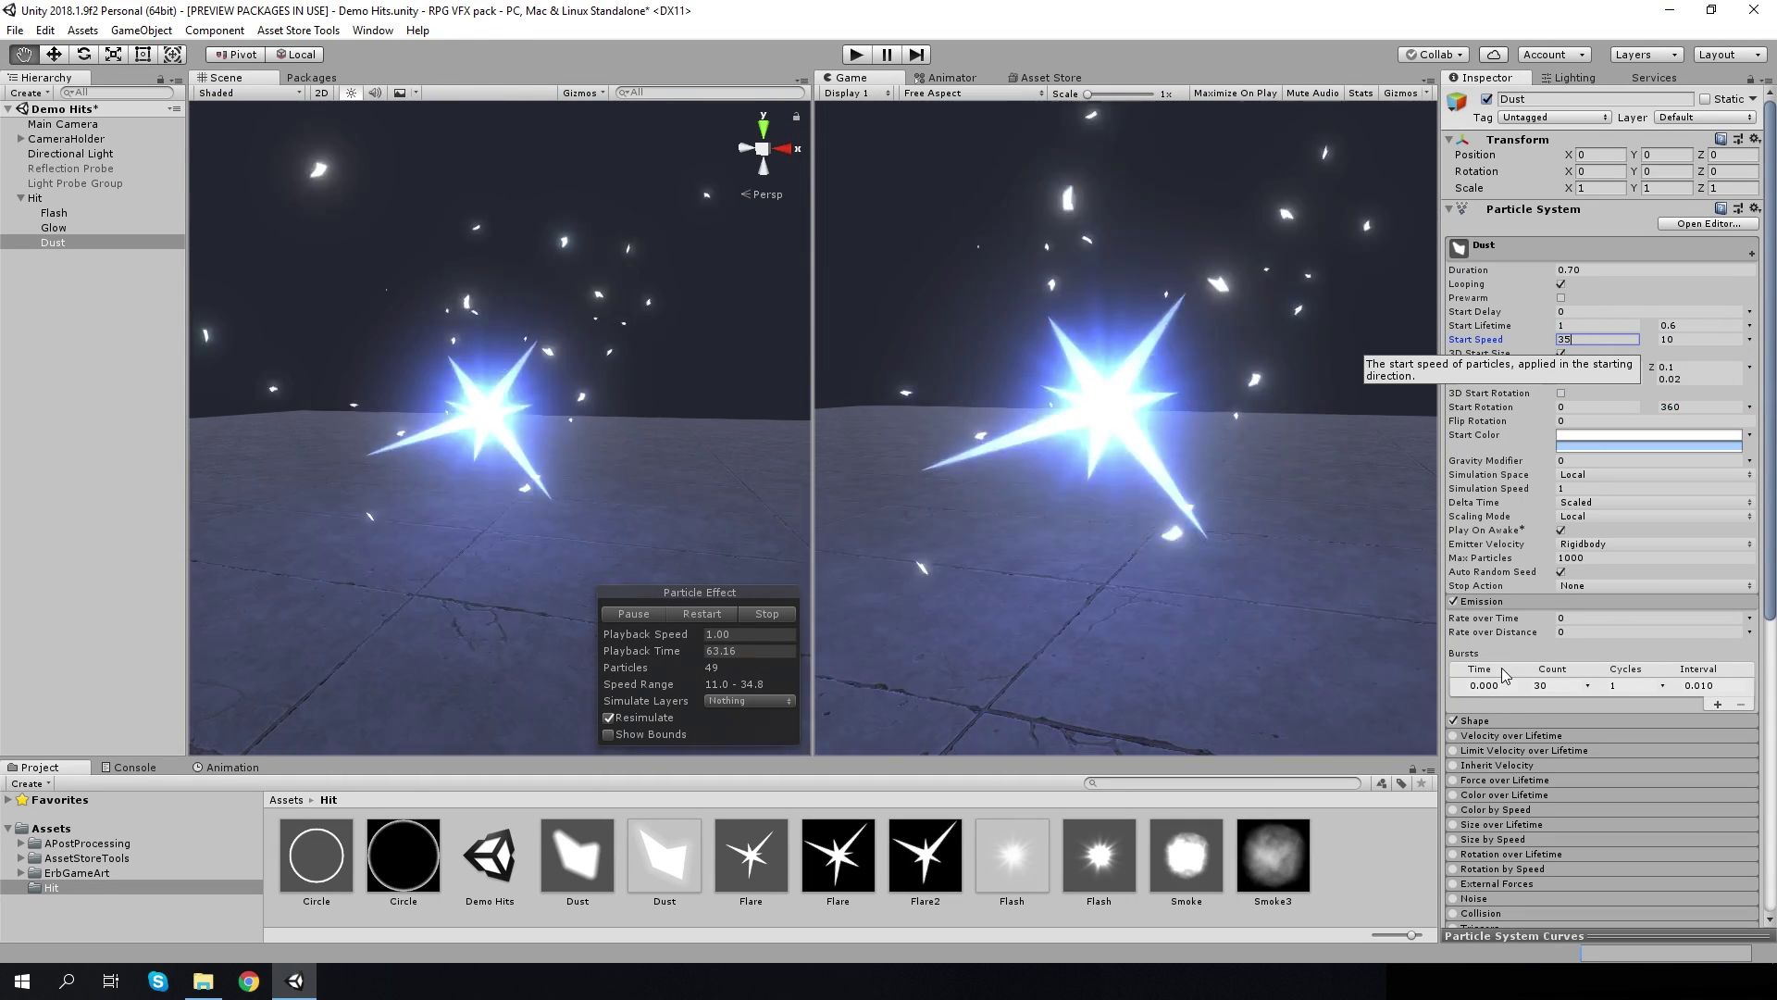
pyautogui.scroll(-3, 1555, 462)
pyautogui.click(1472, 527)
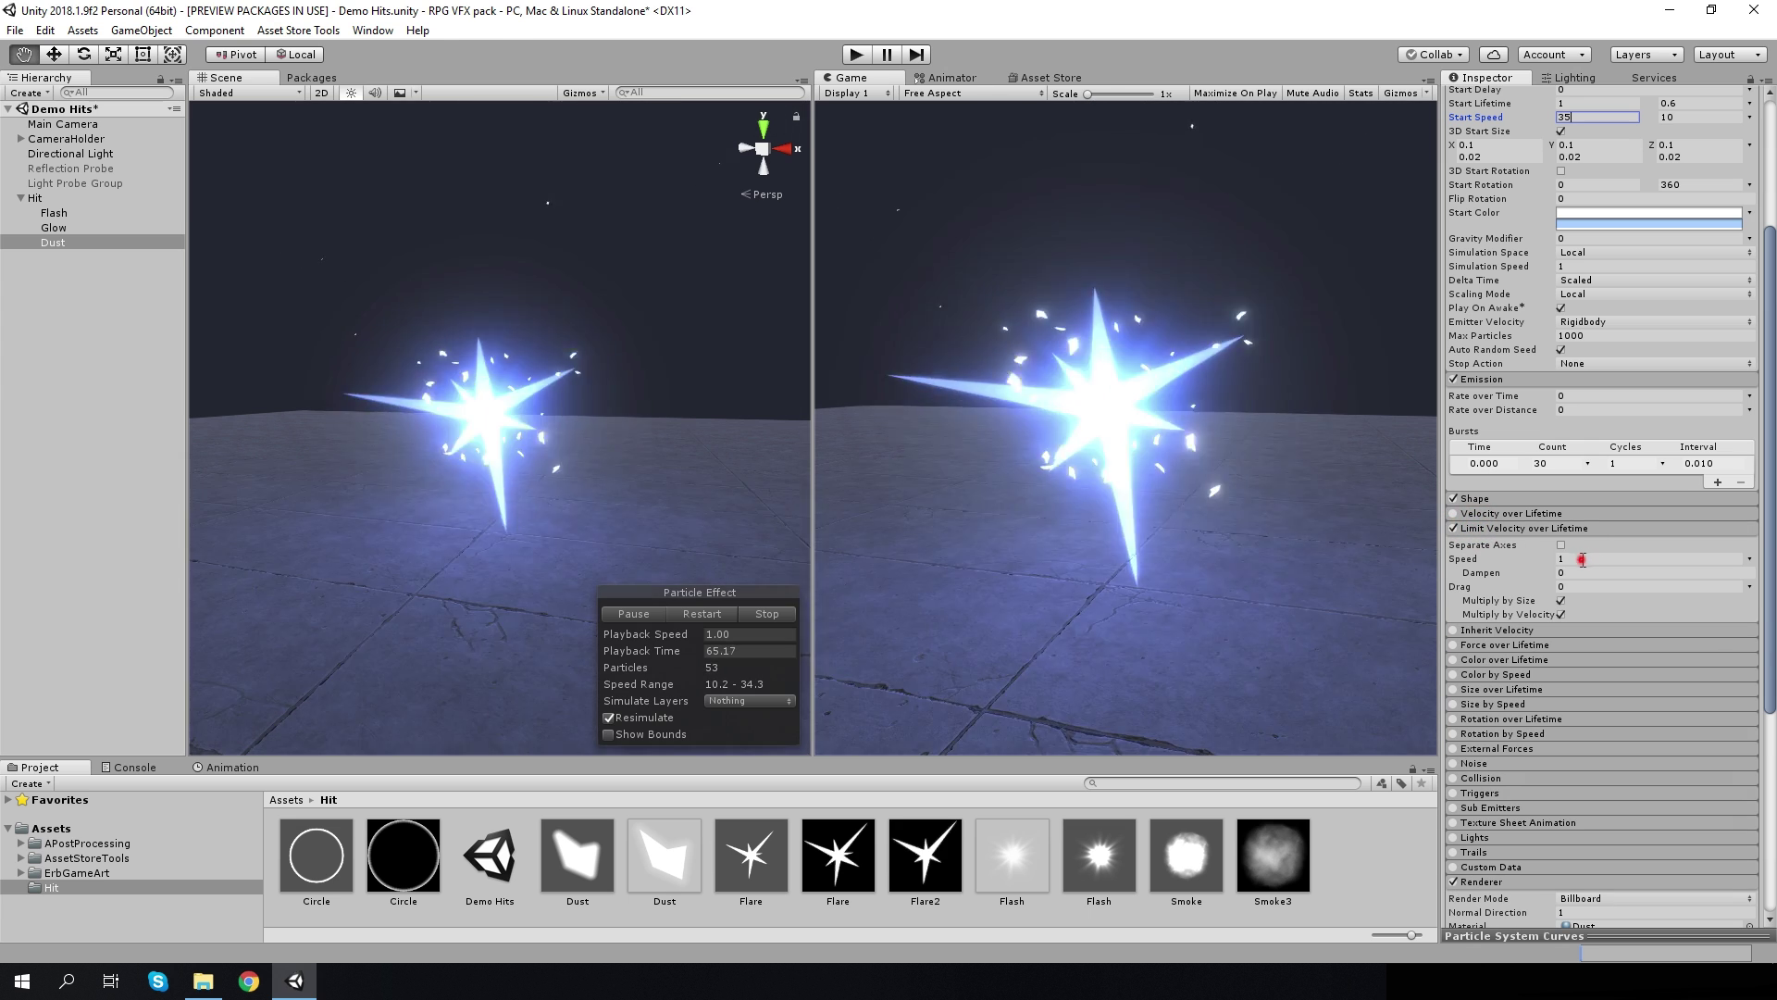
# Set Dust velocity limit dampen to 0.45, with the speed curve falling from 1 to 0
pyautogui.click(1573, 572)
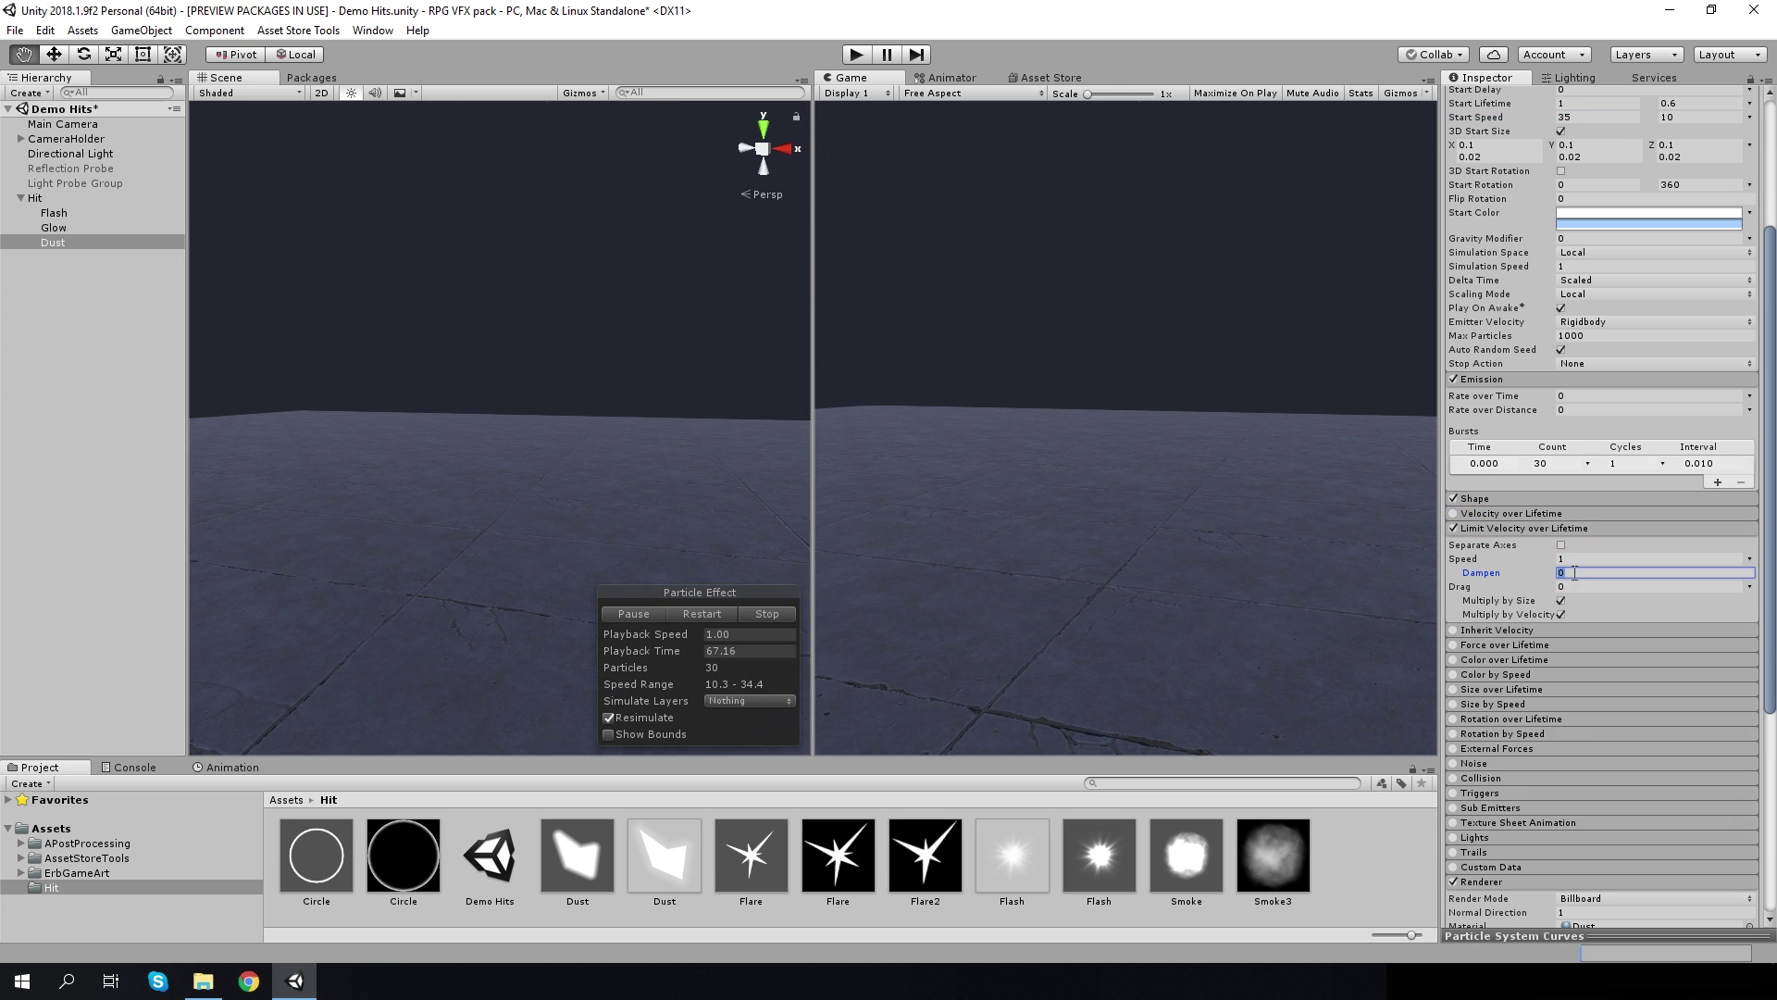
pyautogui.write('.45')
pyautogui.click(1749, 558)
pyautogui.click(1638, 598)
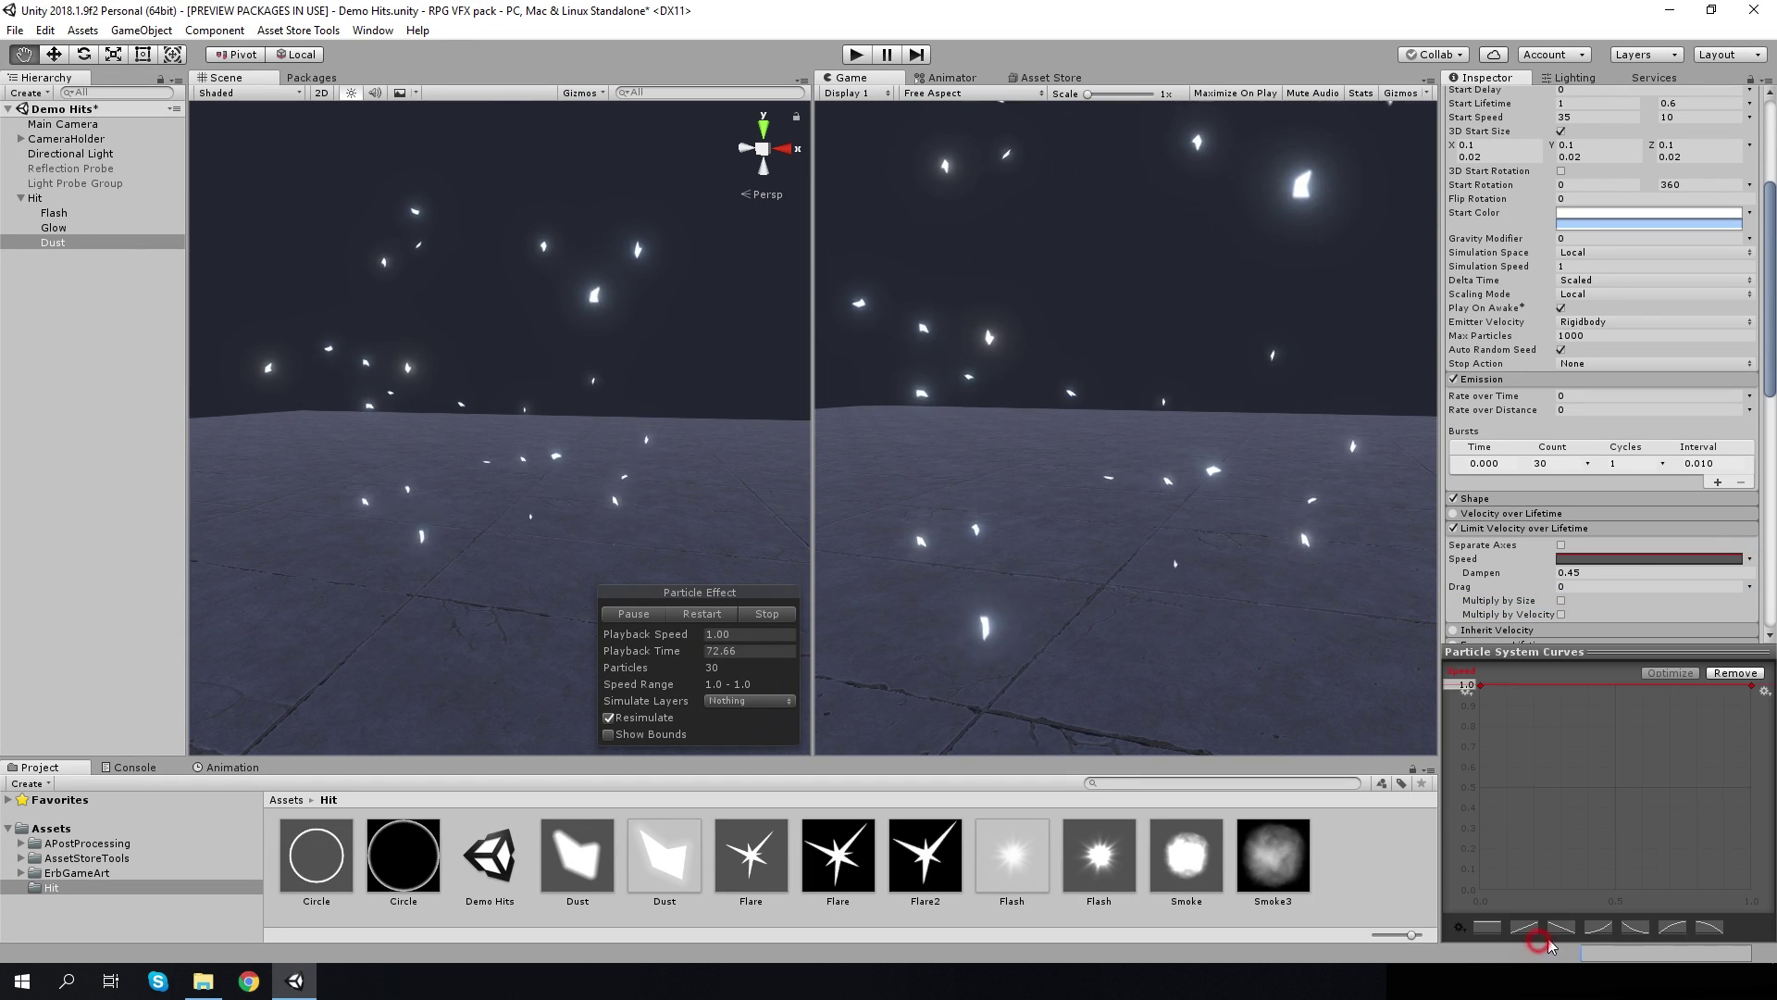
pyautogui.click(1604, 558)
pyautogui.click(1637, 927)
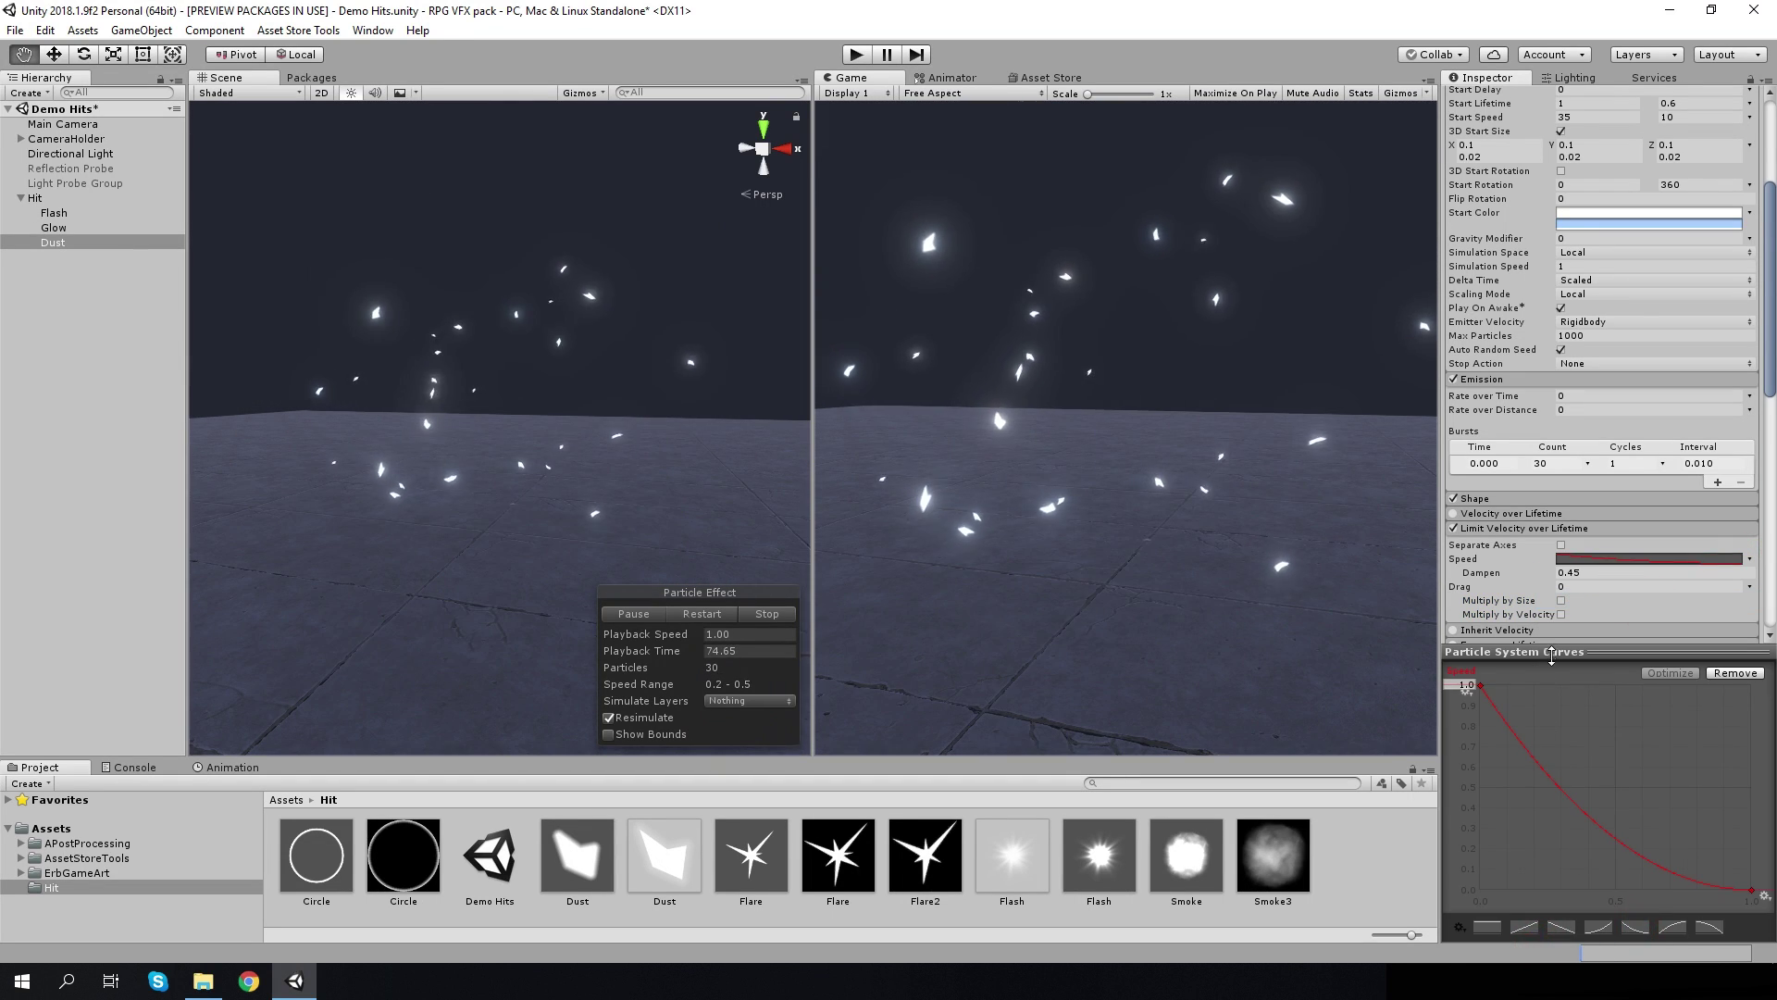
pyautogui.click(1551, 653)
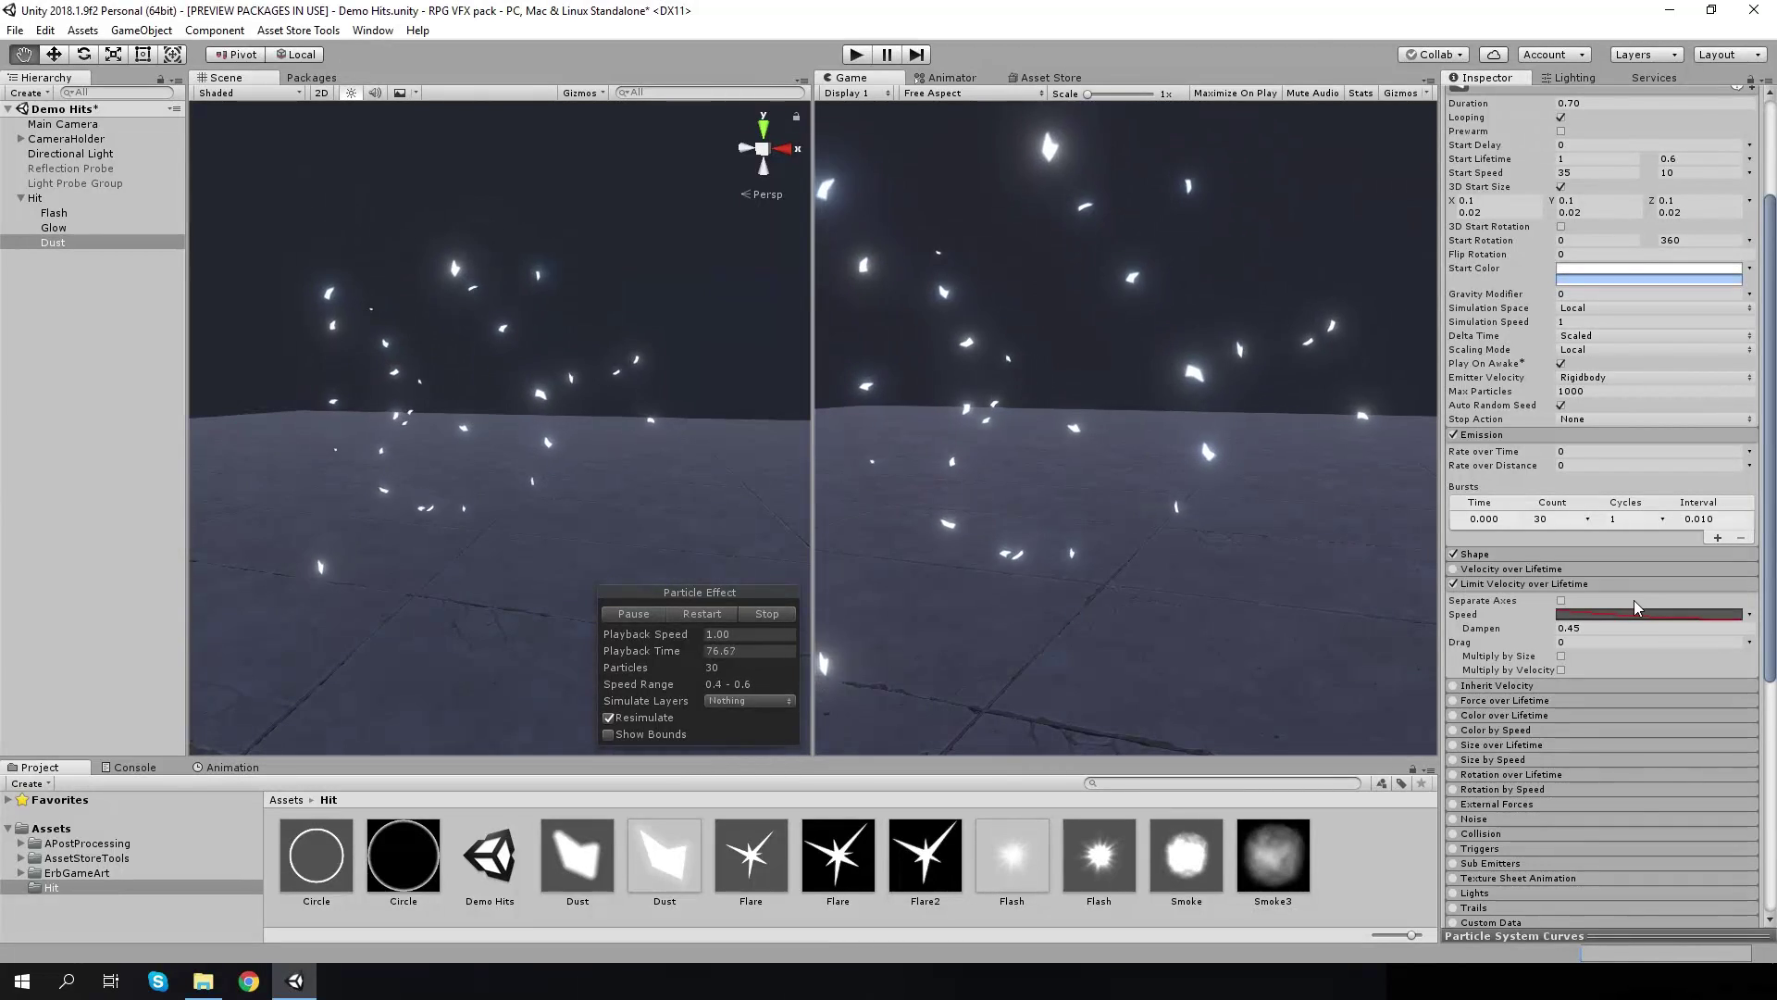
# Enable Size by Speed on the Dust particles
pyautogui.scroll(3, 1636, 609)
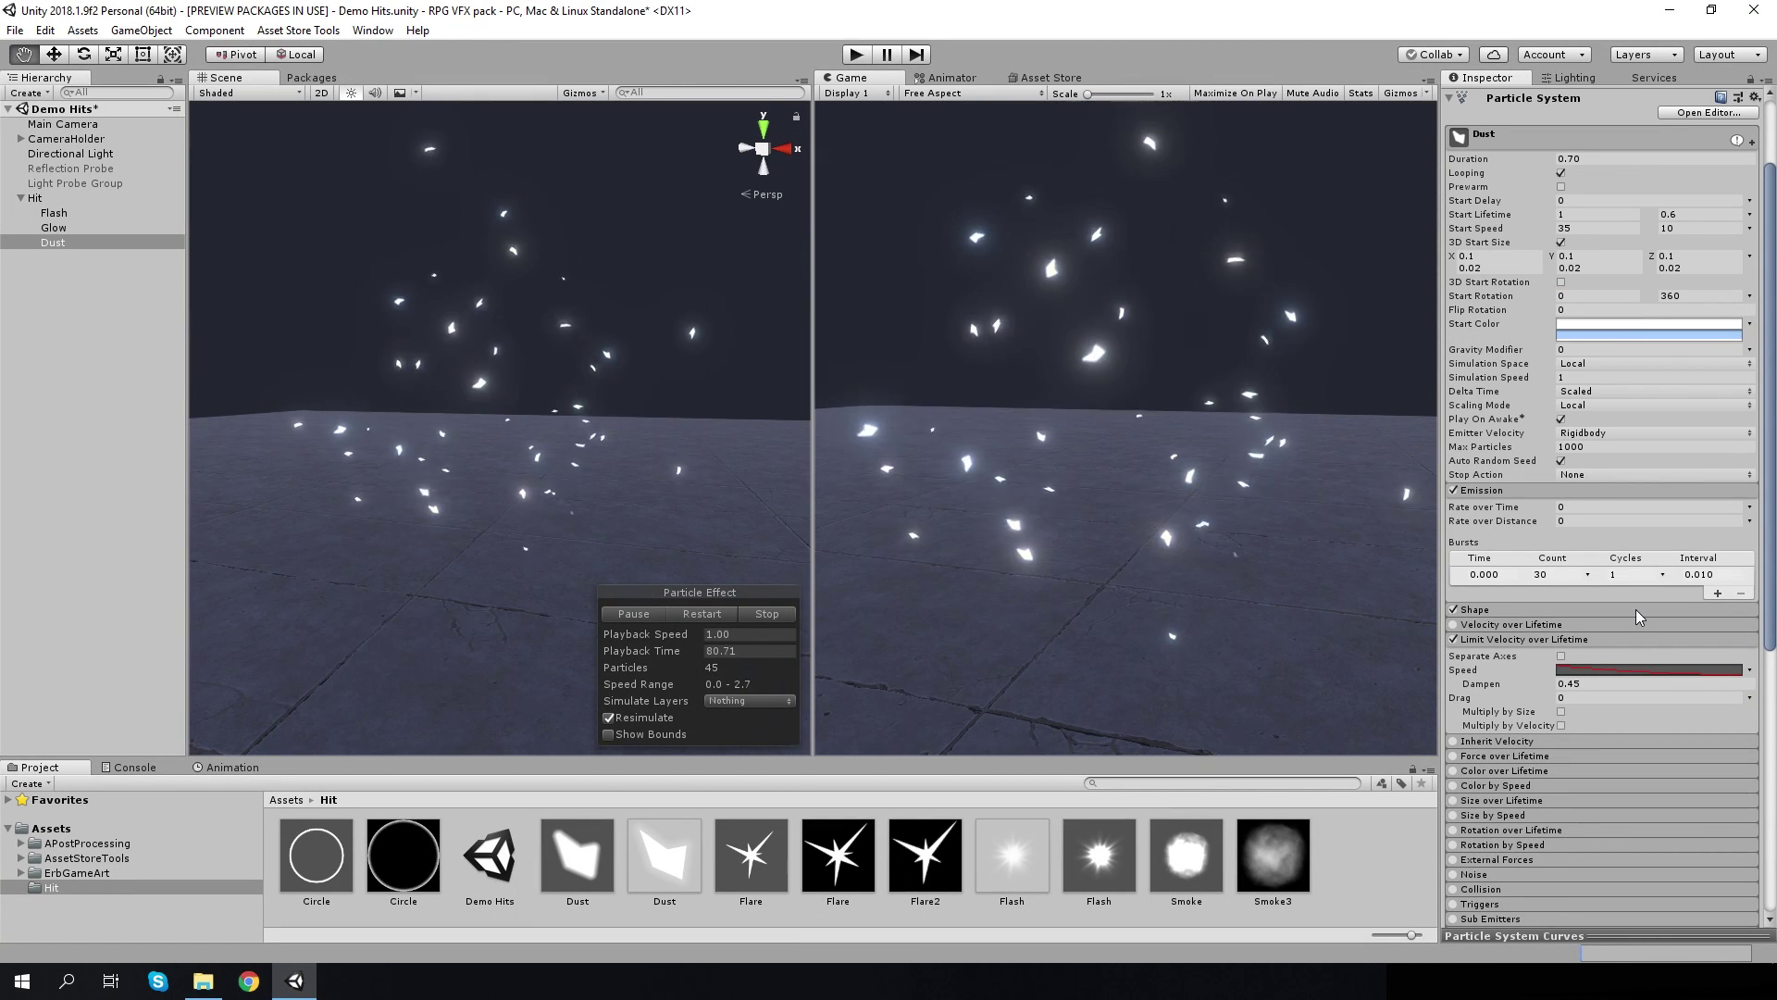
pyautogui.scroll(-5, 1635, 609)
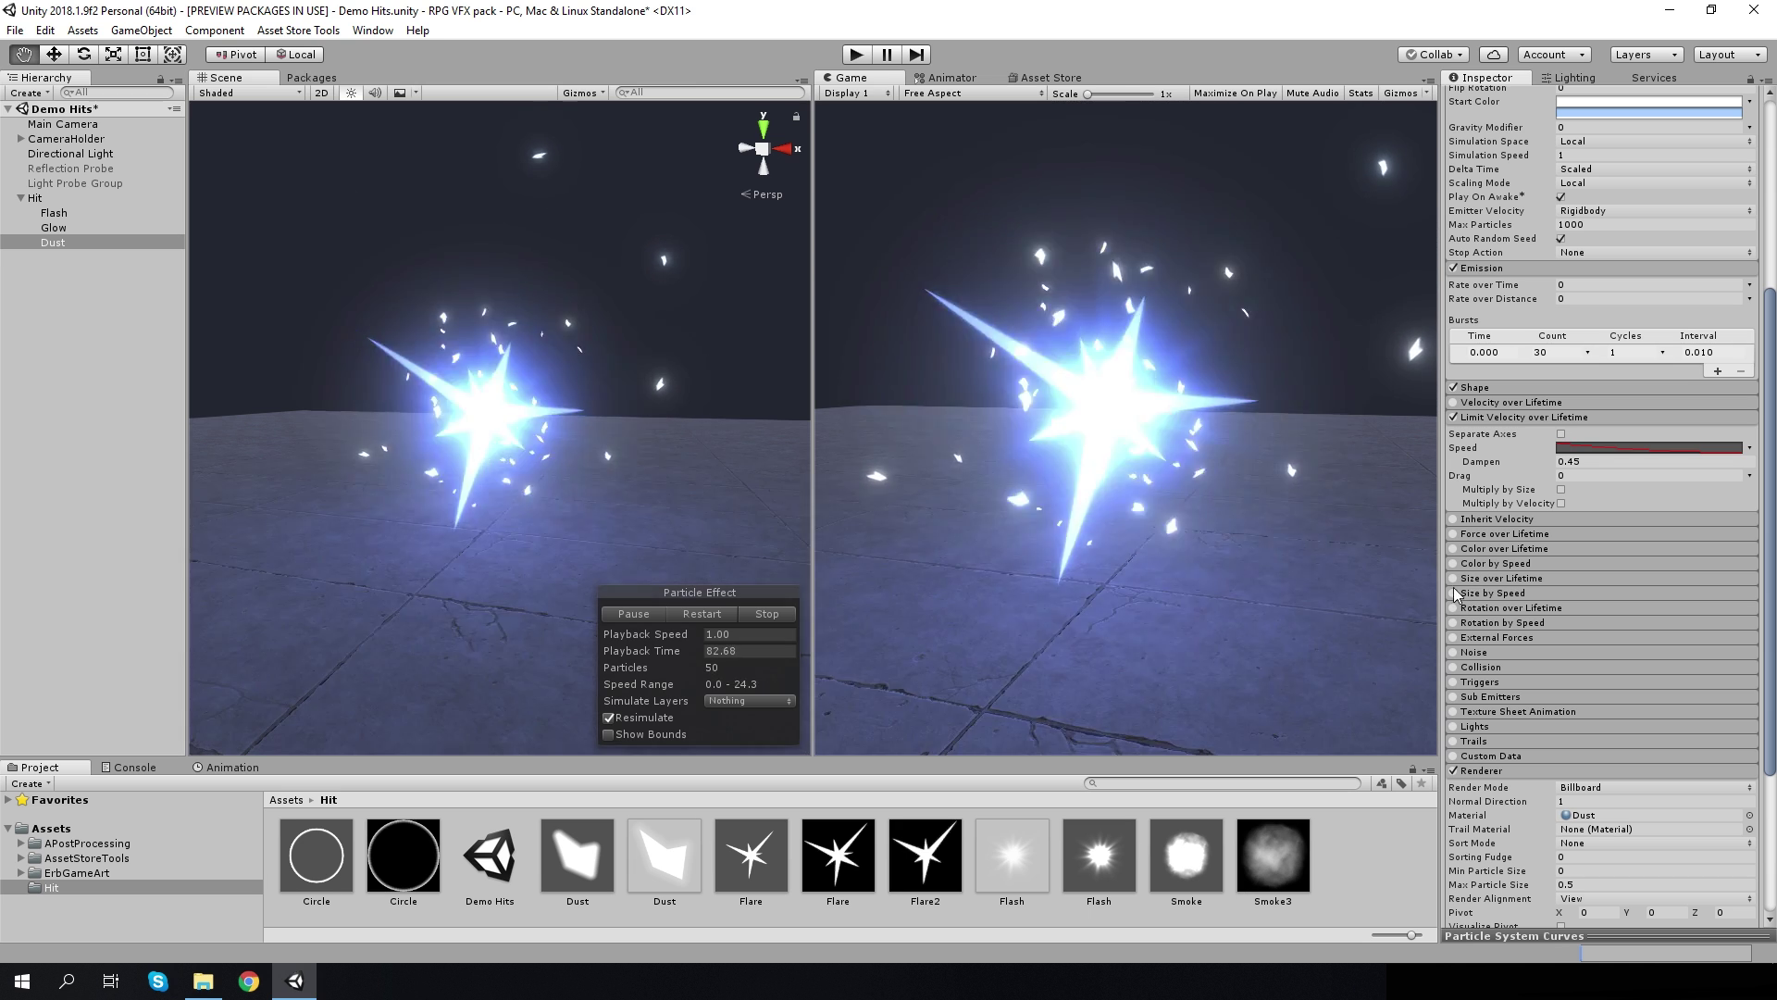
pyautogui.click(1486, 592)
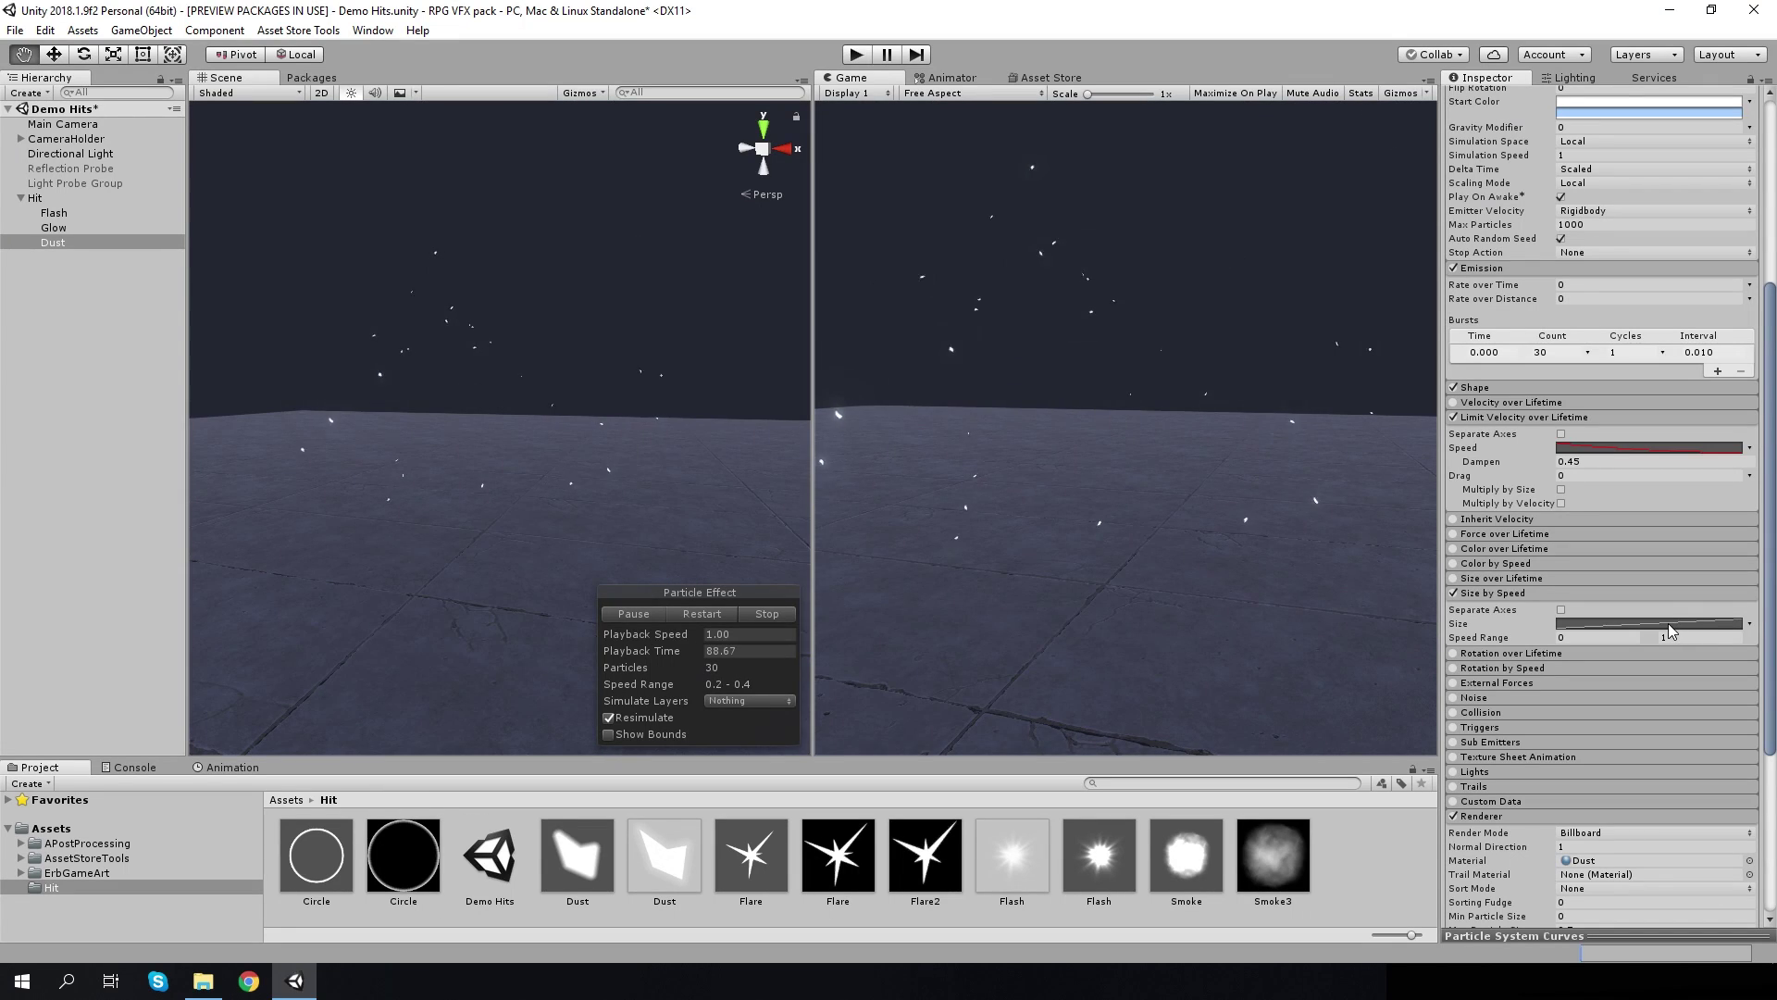
pyautogui.scroll(-5, 1671, 630)
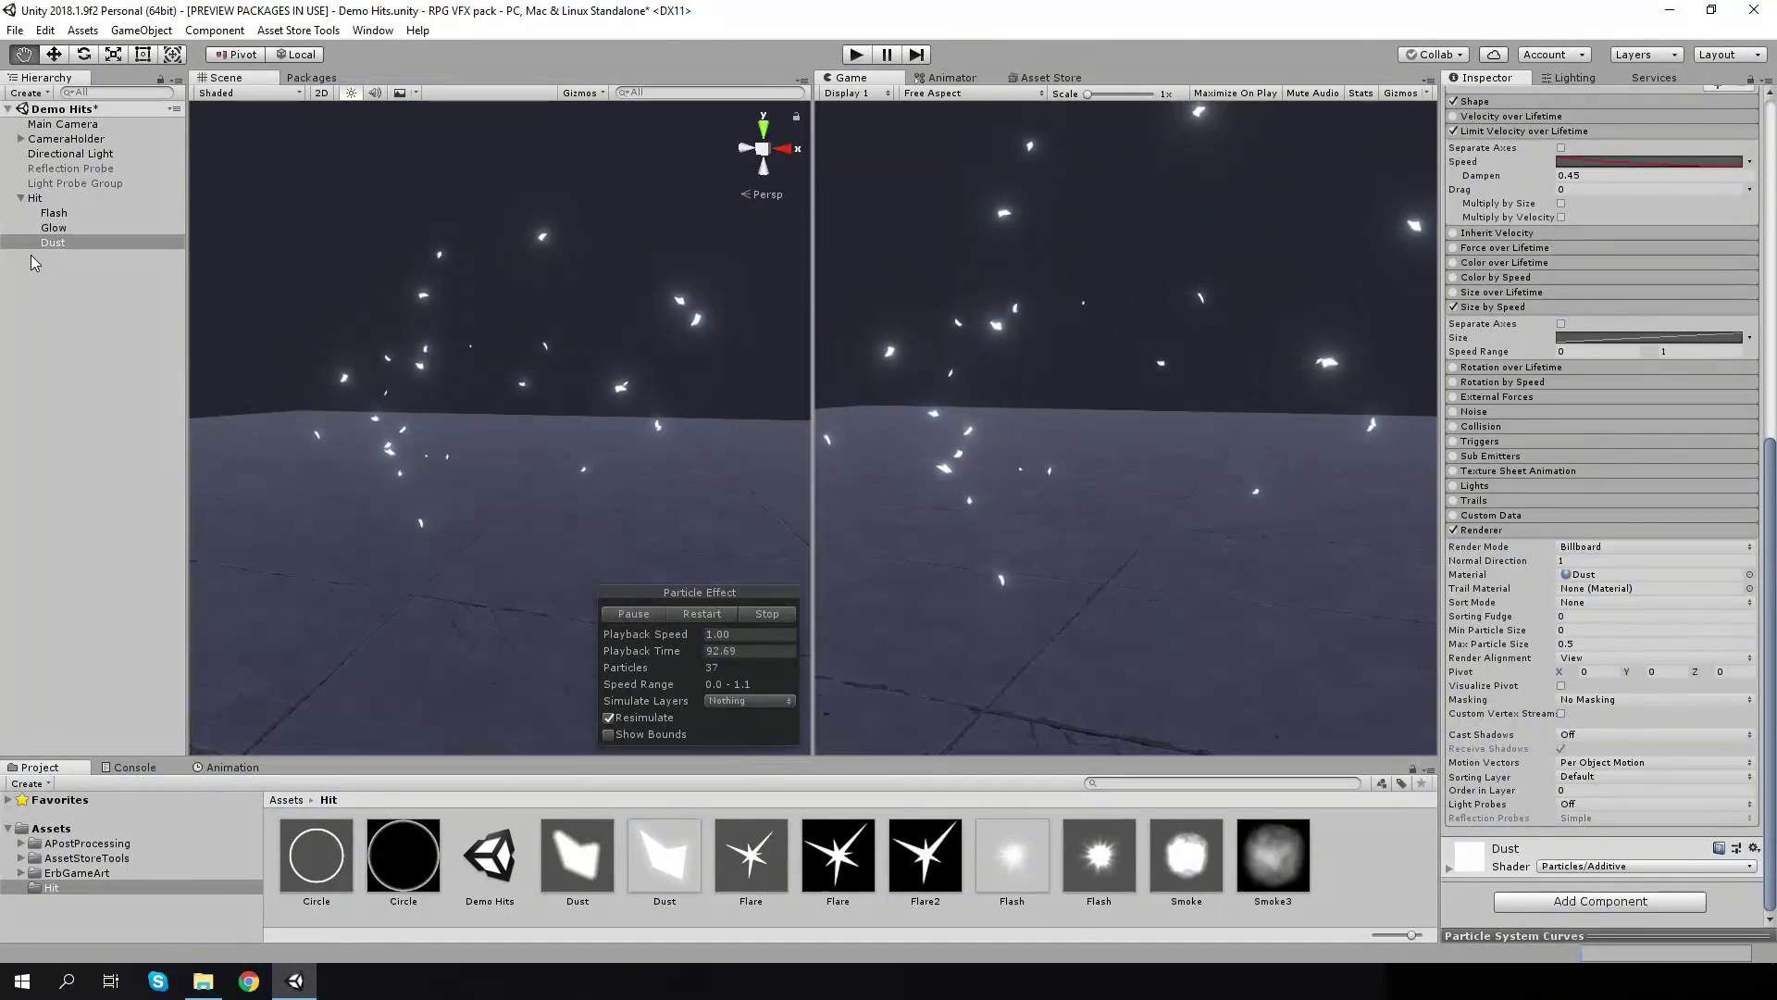
# Add a particle system under Hit, rename it Smoke, and select it
pyautogui.rightClick(34, 198)
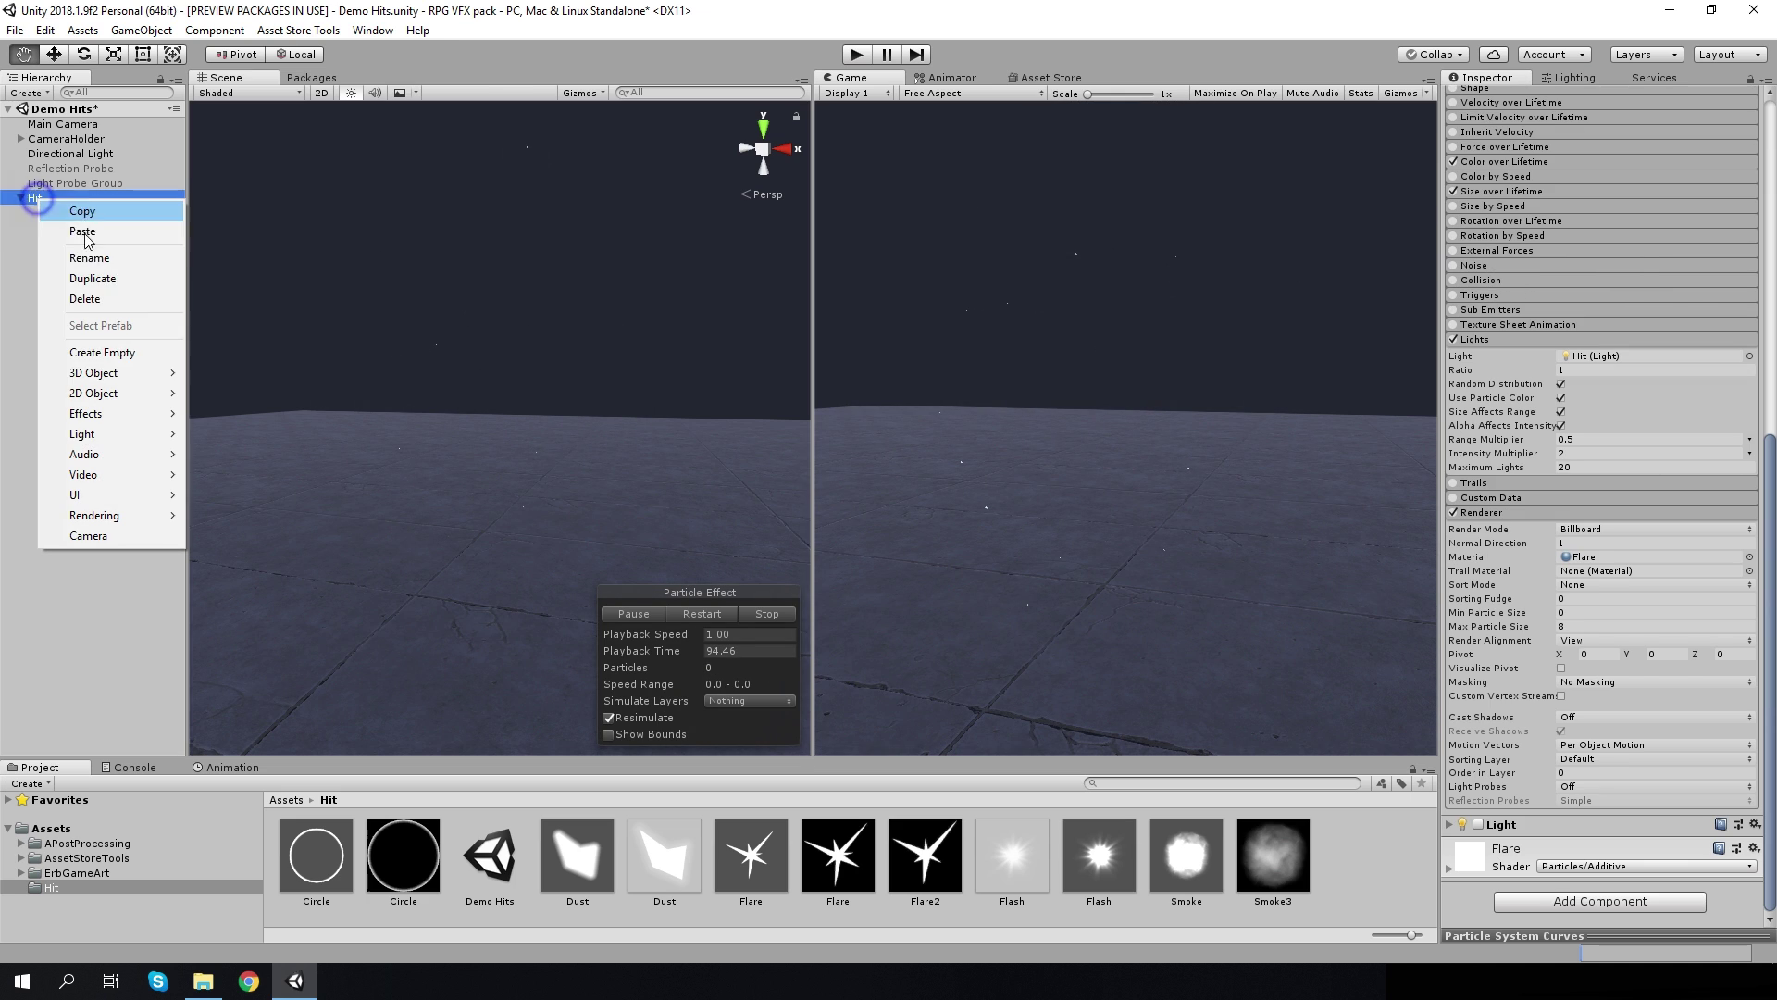
pyautogui.click(196, 413)
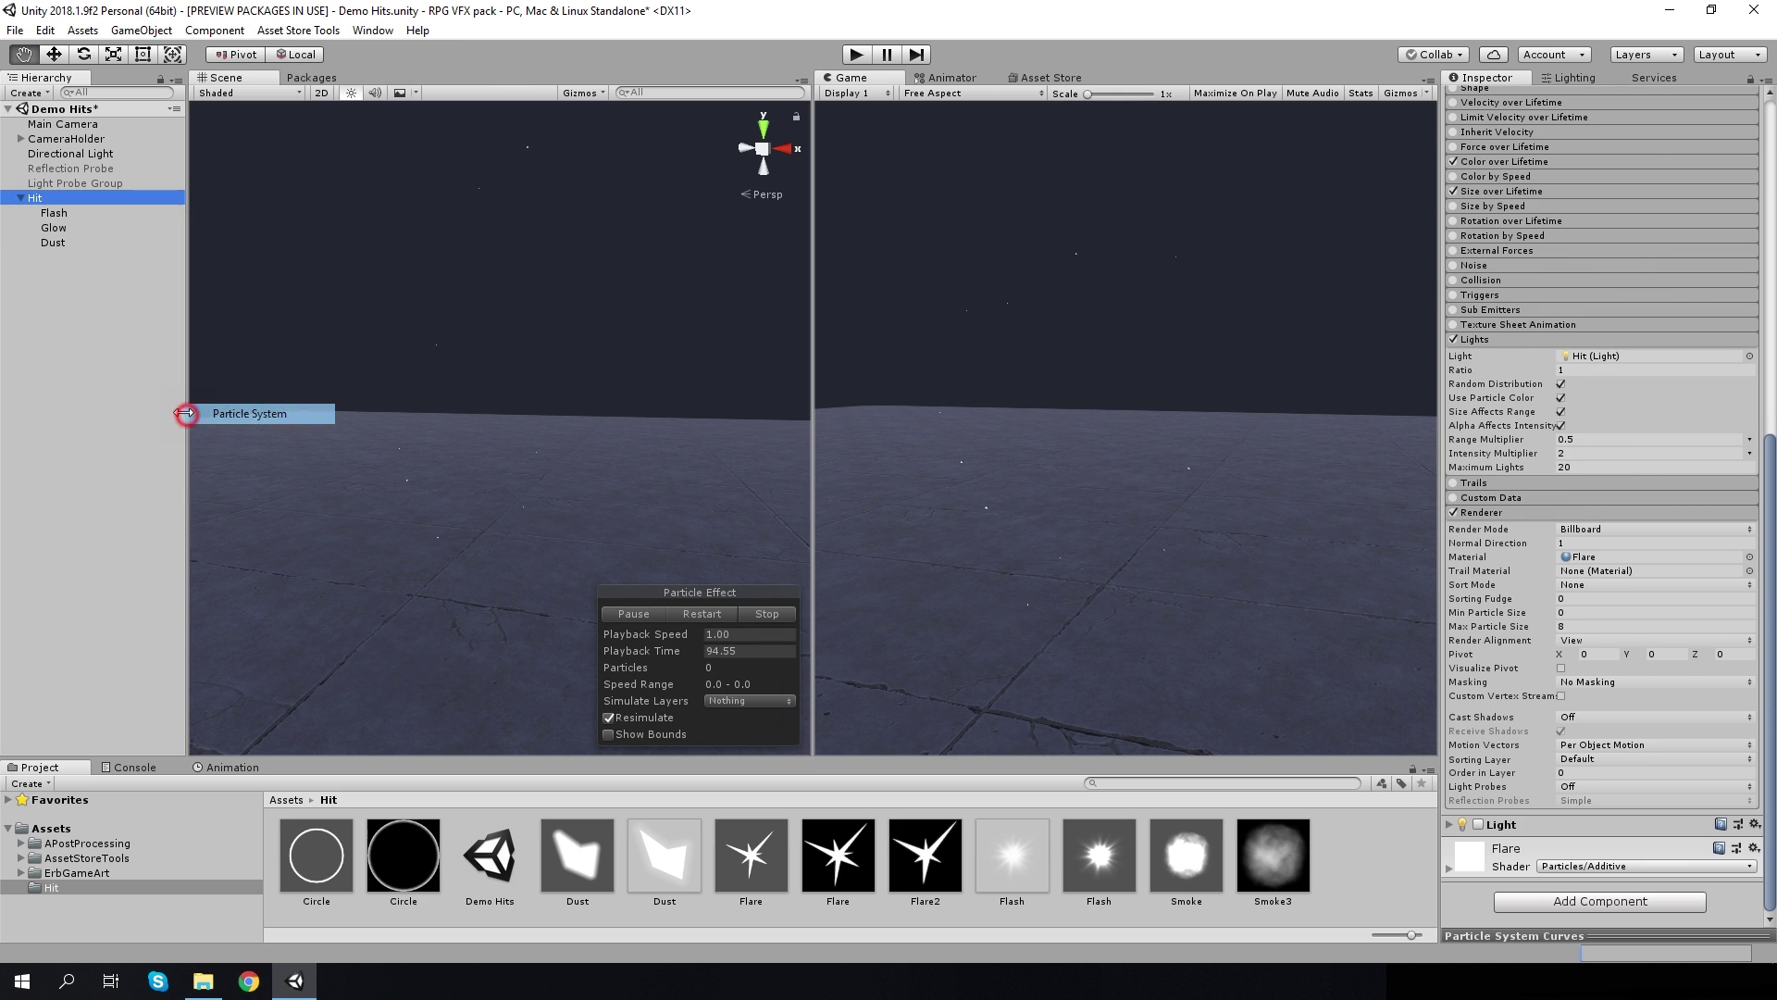
pyautogui.rightClick(39, 263)
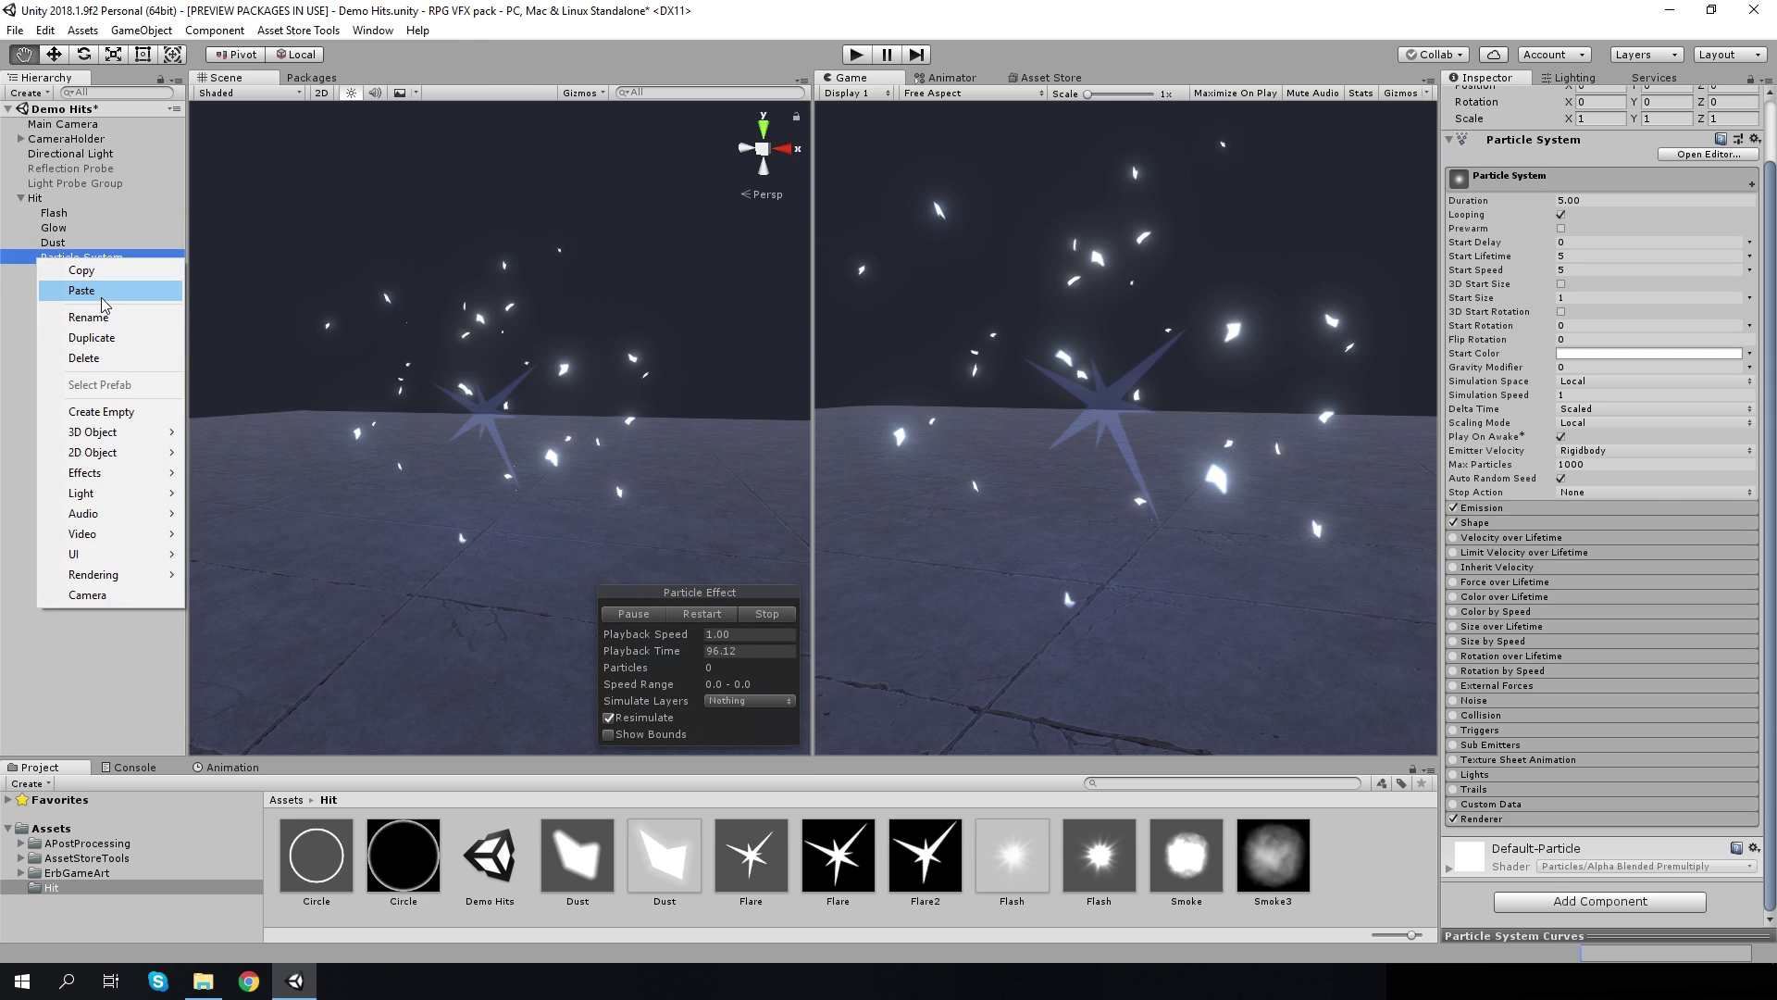
pyautogui.click(99, 318)
pyautogui.write('S')
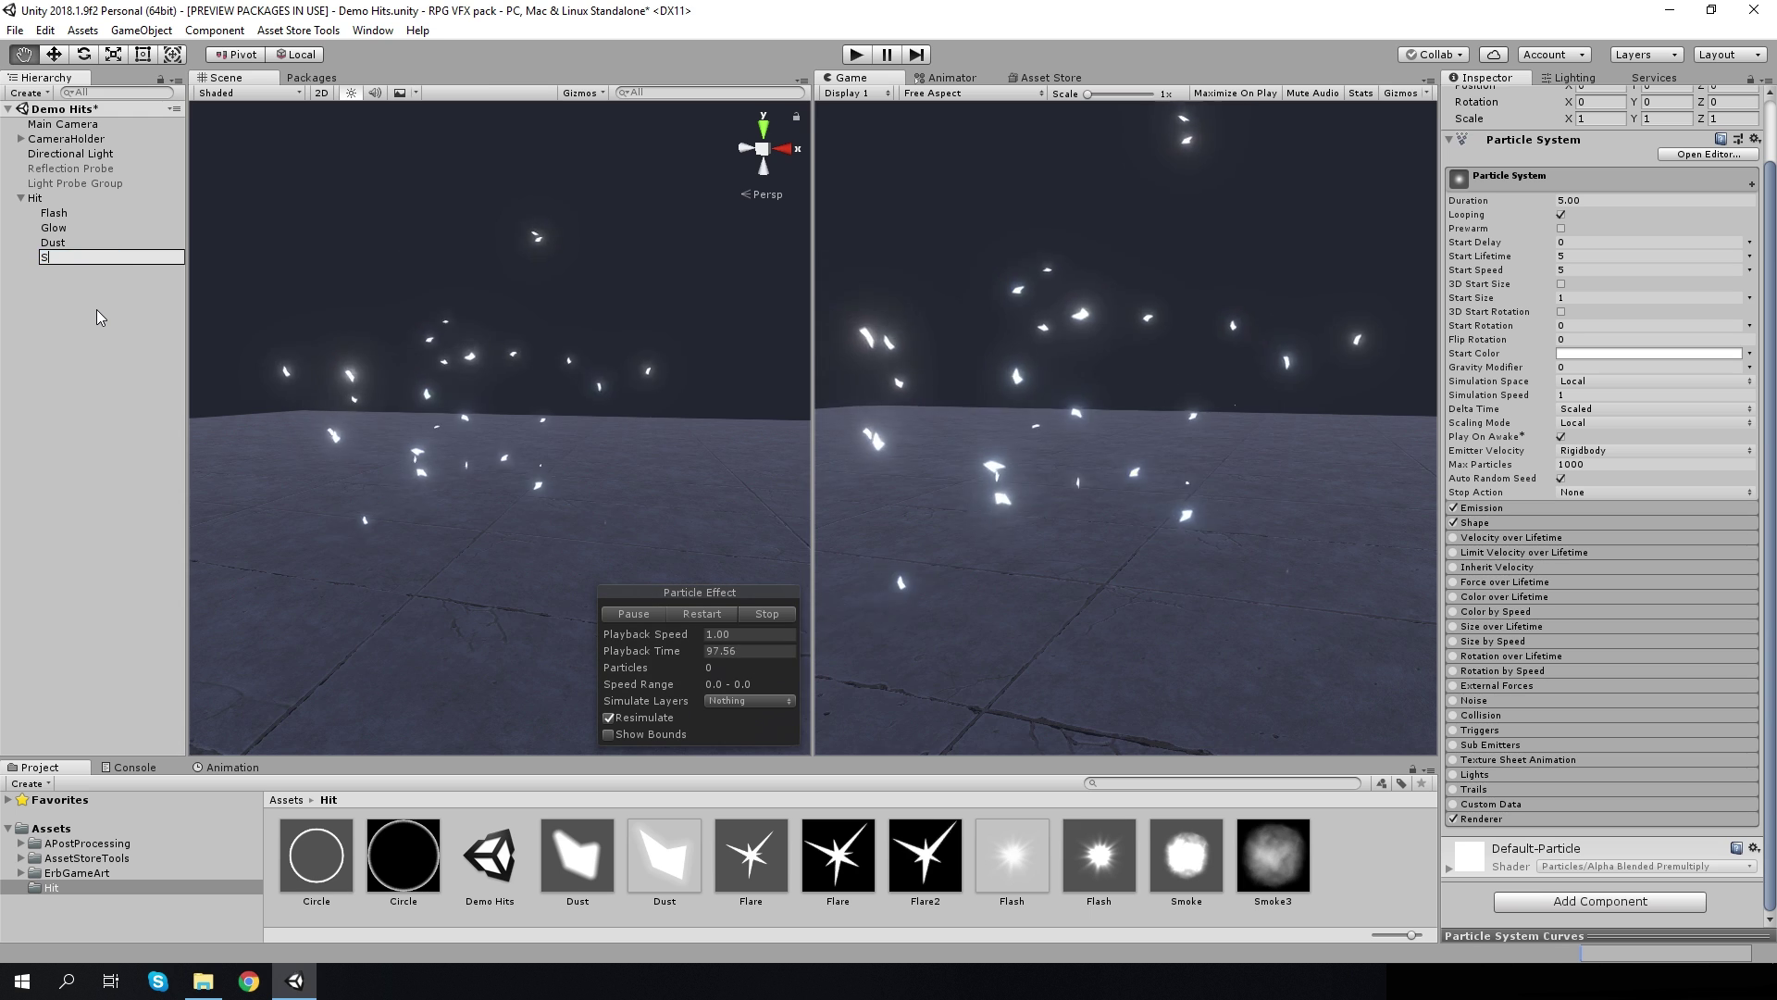
pyautogui.write('moke')
pyautogui.click(113, 329)
pyautogui.click(66, 259)
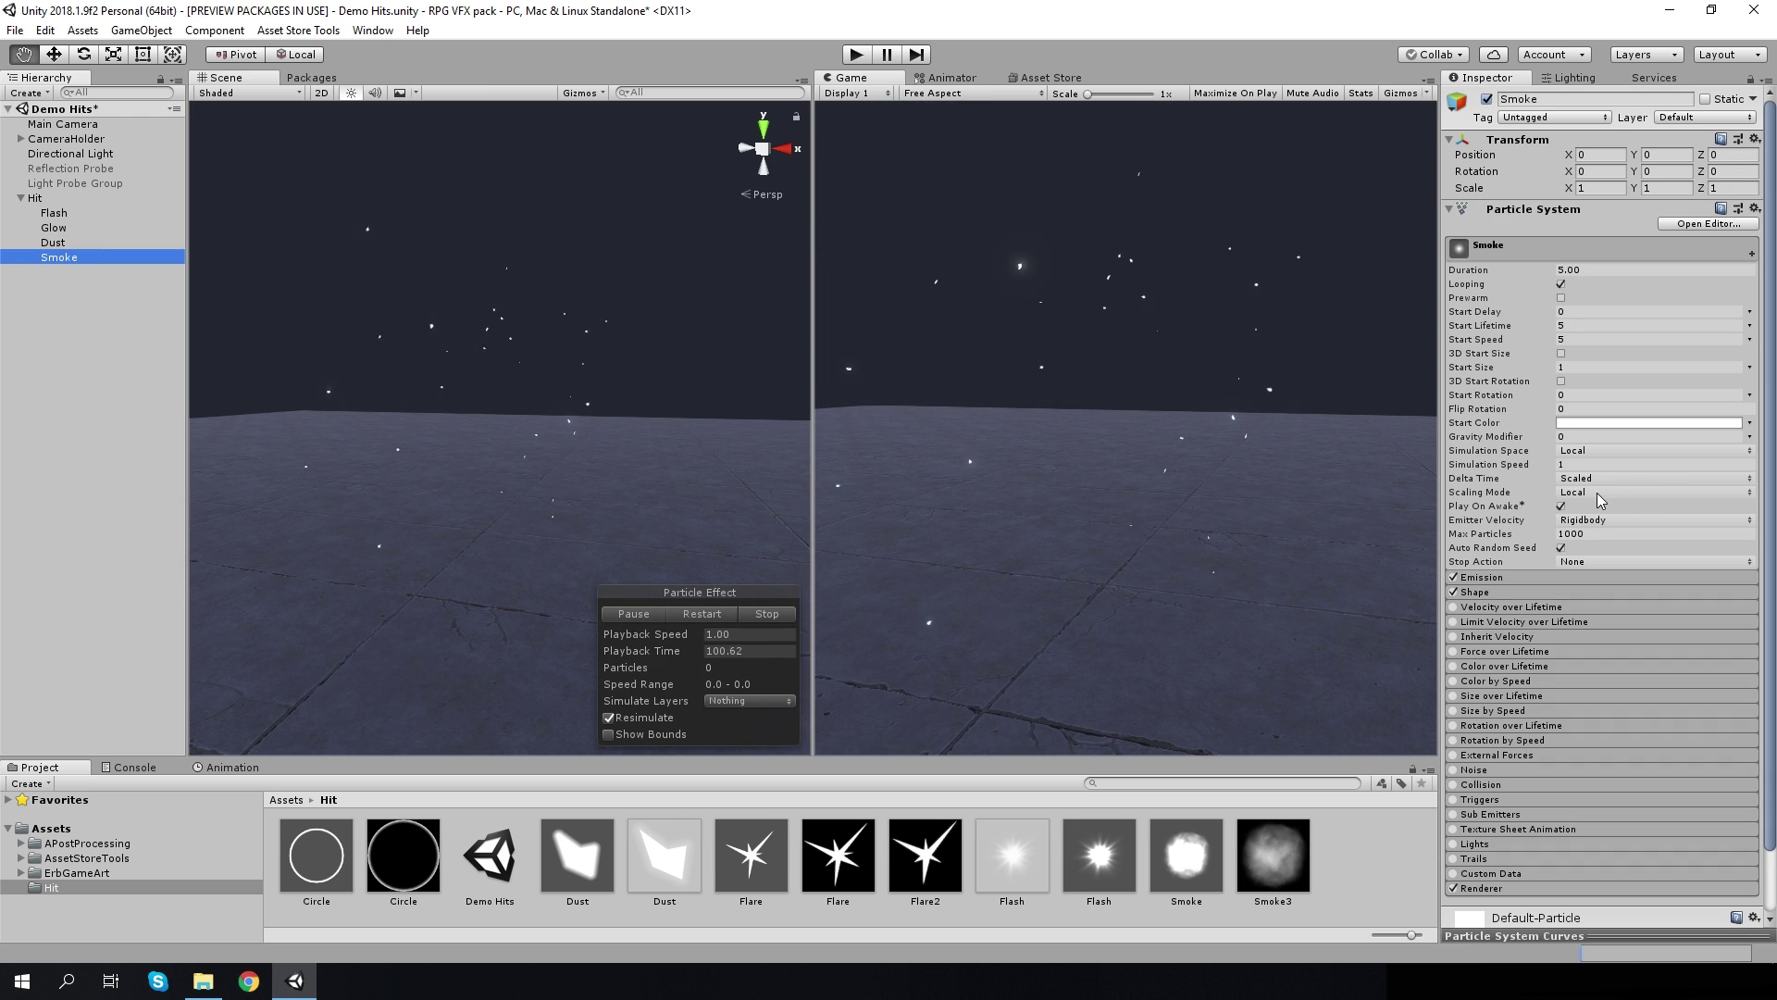
# Make the Smoke emitter a sphere of radius 0.1, thickness 0.5, ignoring shape colour and alpha
pyautogui.click(692, 613)
pyautogui.scroll(-2, 1581, 641)
pyautogui.click(1472, 522)
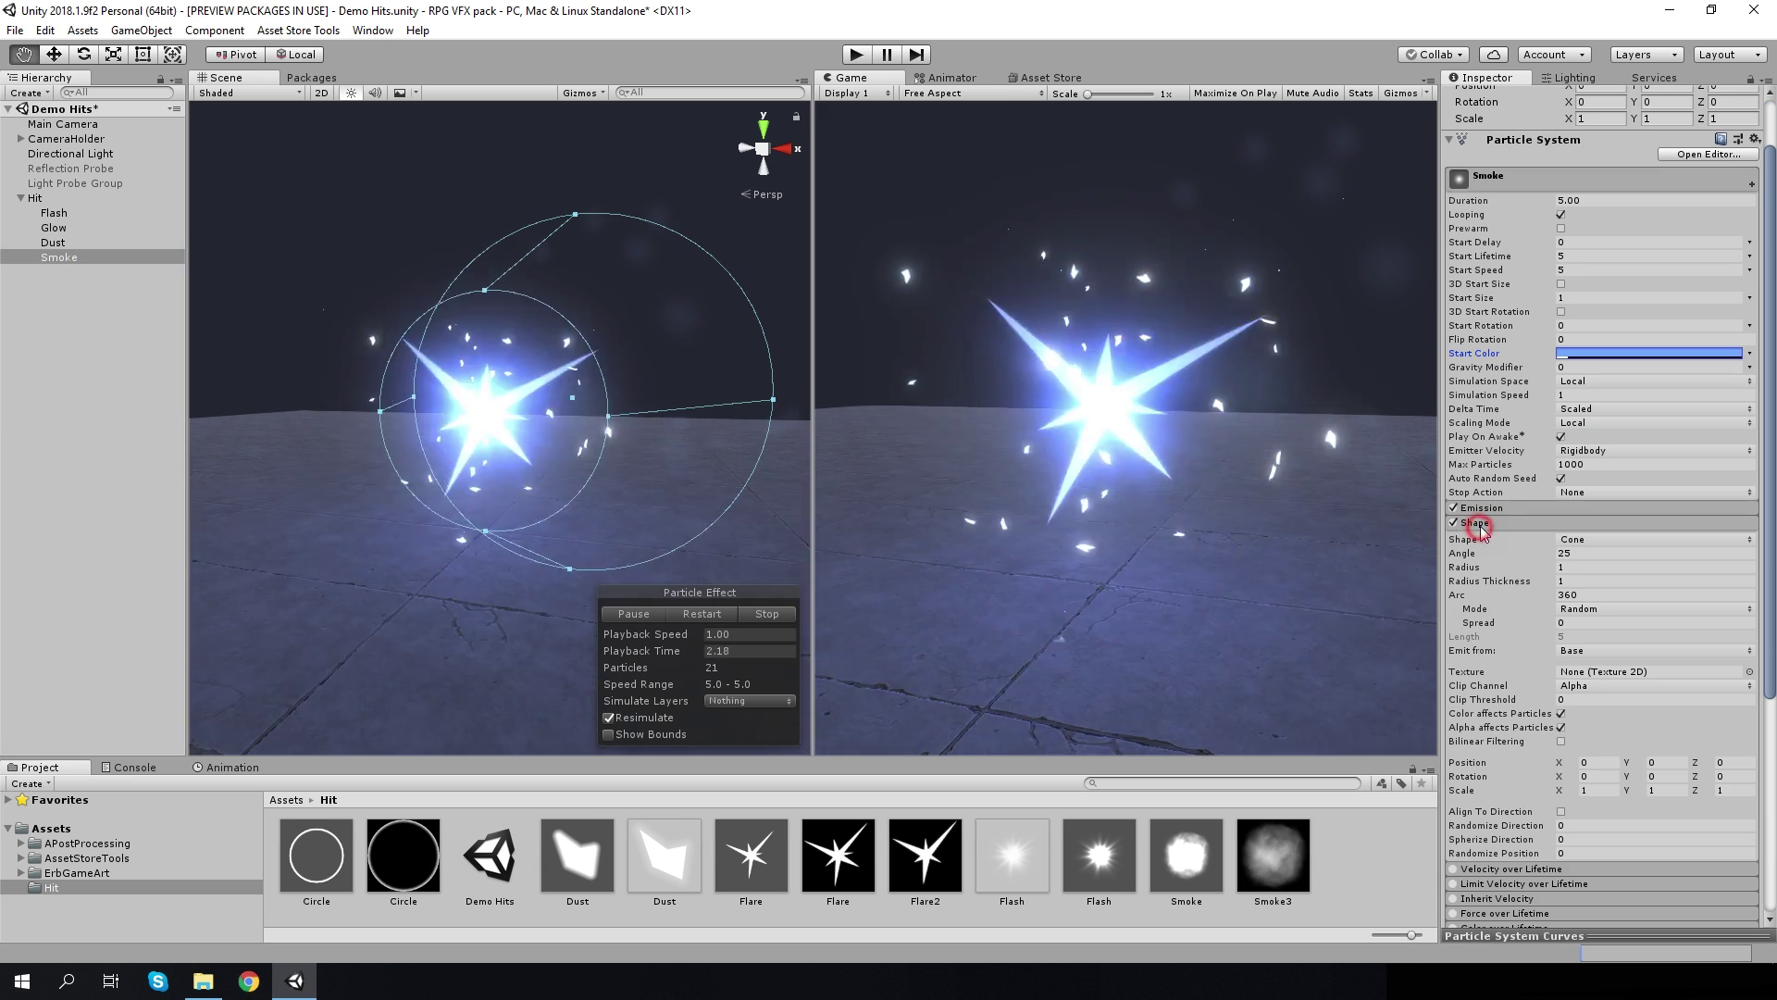
pyautogui.click(1578, 537)
pyautogui.click(1603, 558)
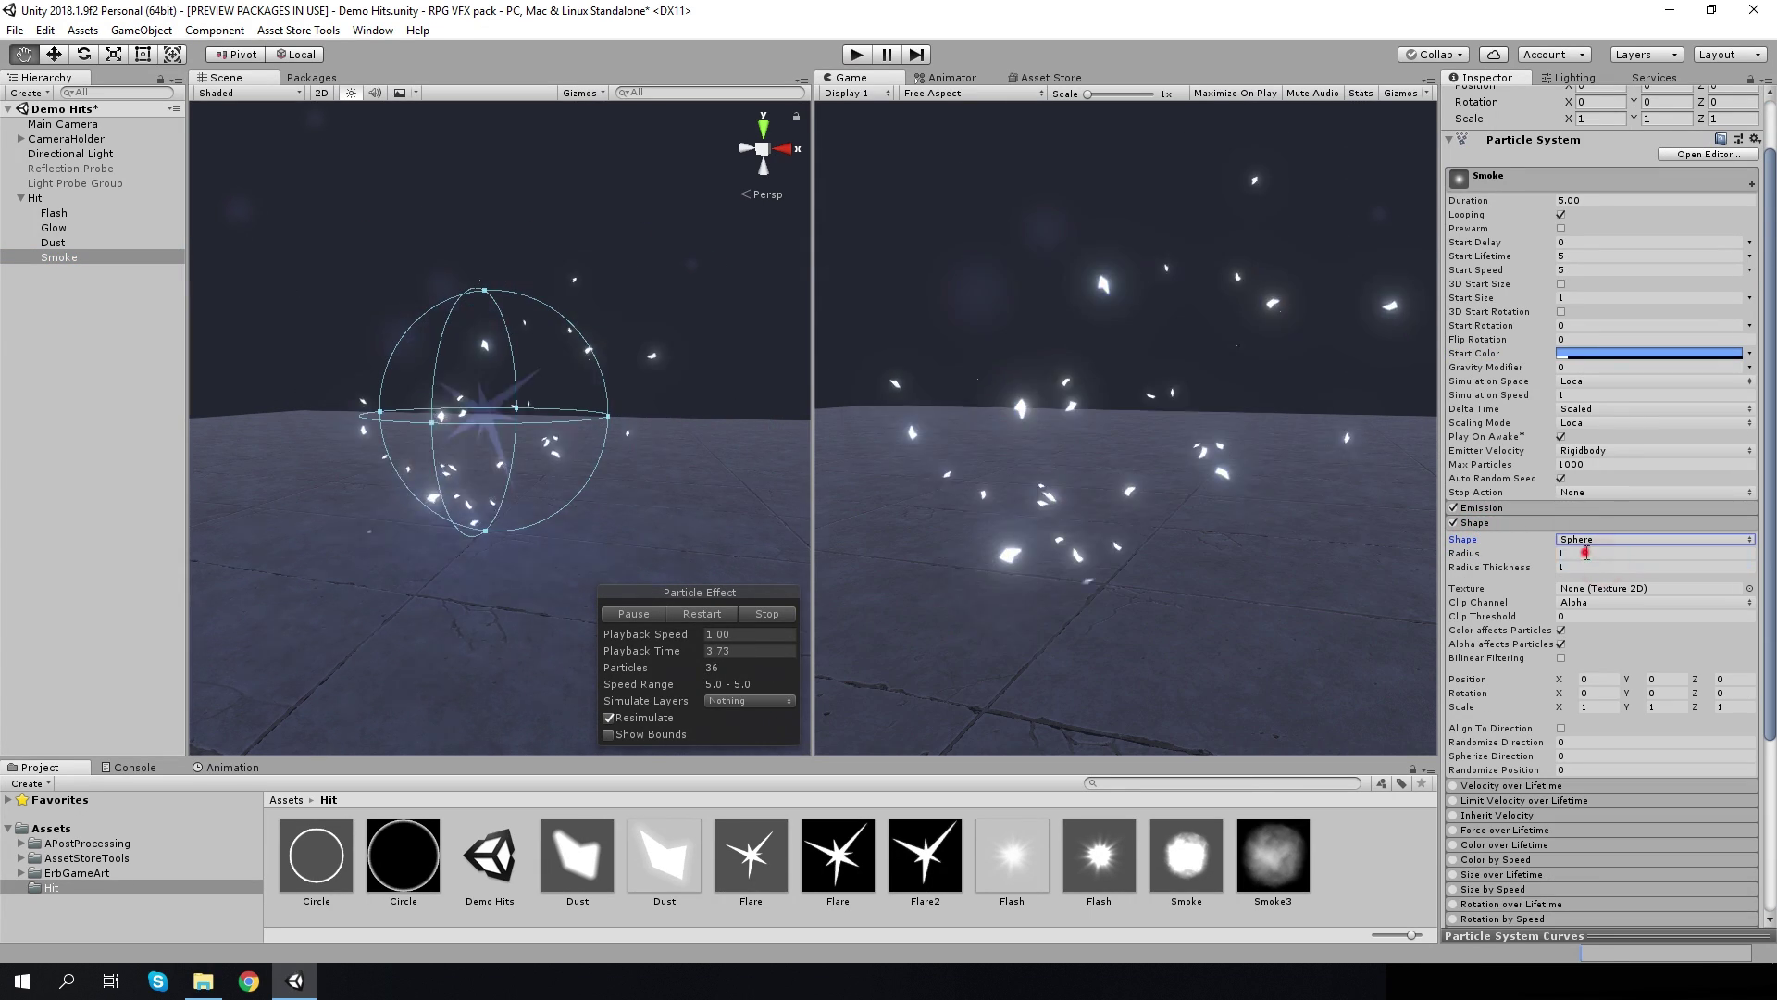
pyautogui.click(1588, 554)
pyautogui.write('0.1')
pyautogui.click(1589, 566)
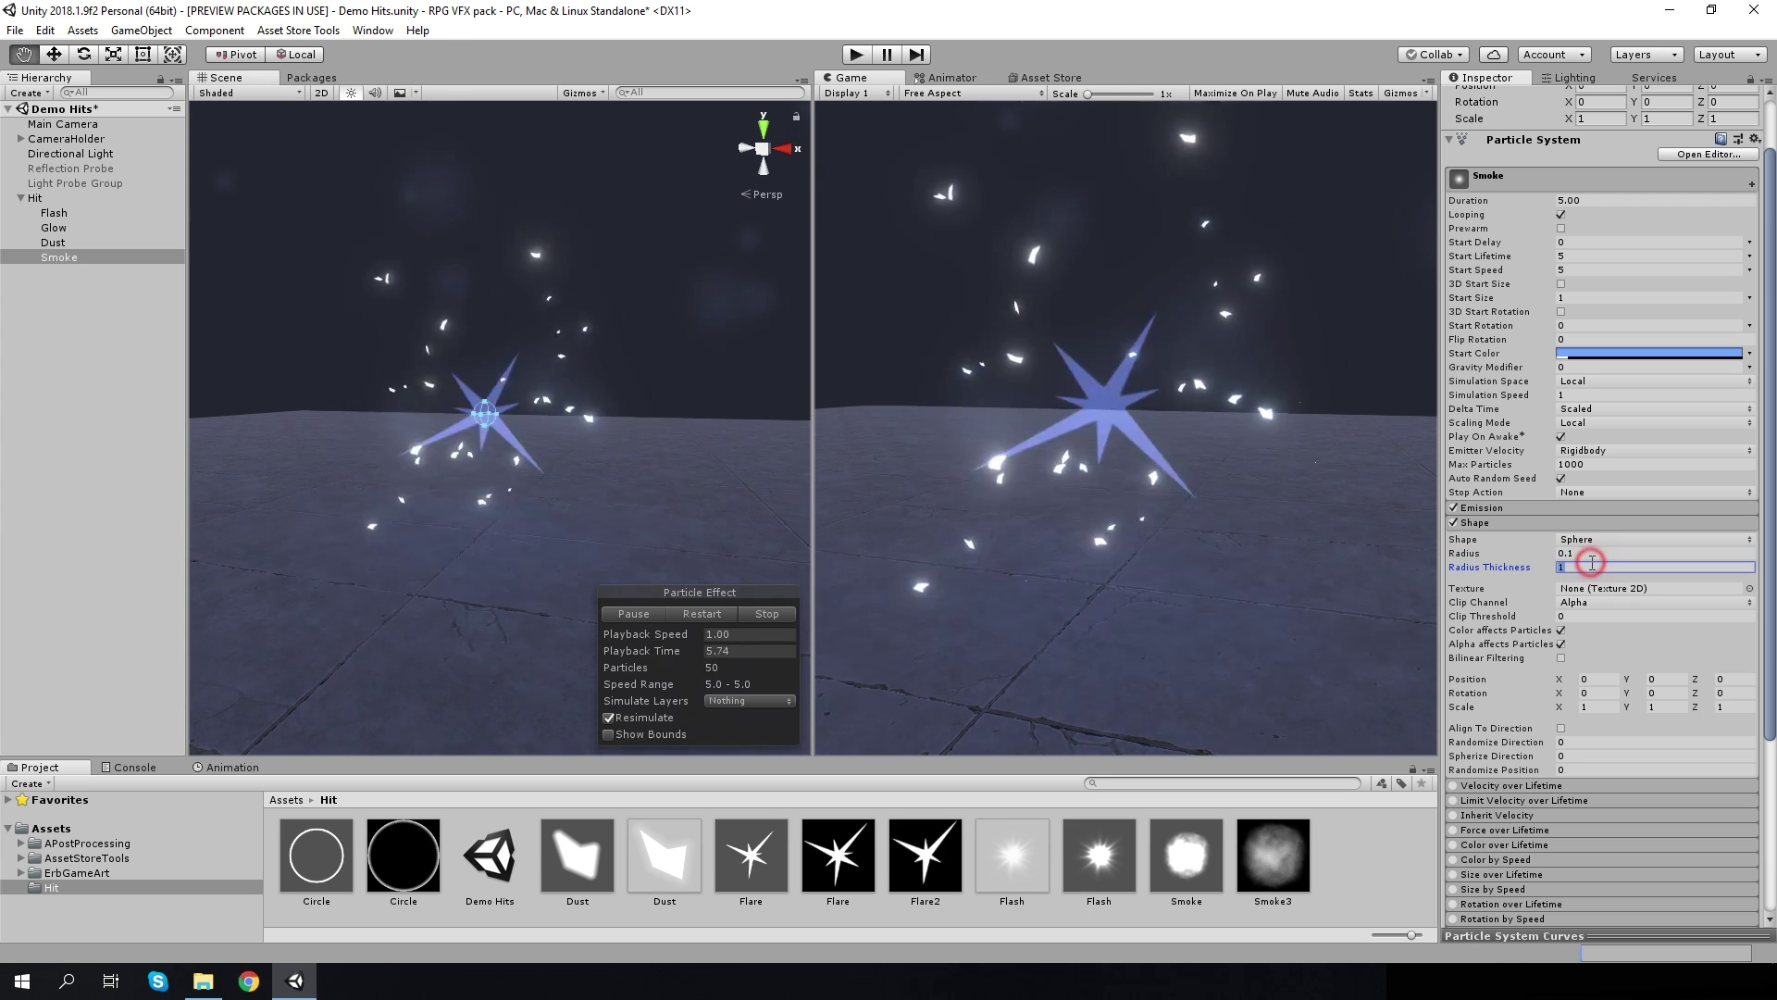
pyautogui.write('0.5')
pyautogui.click(1562, 629)
pyautogui.click(1562, 643)
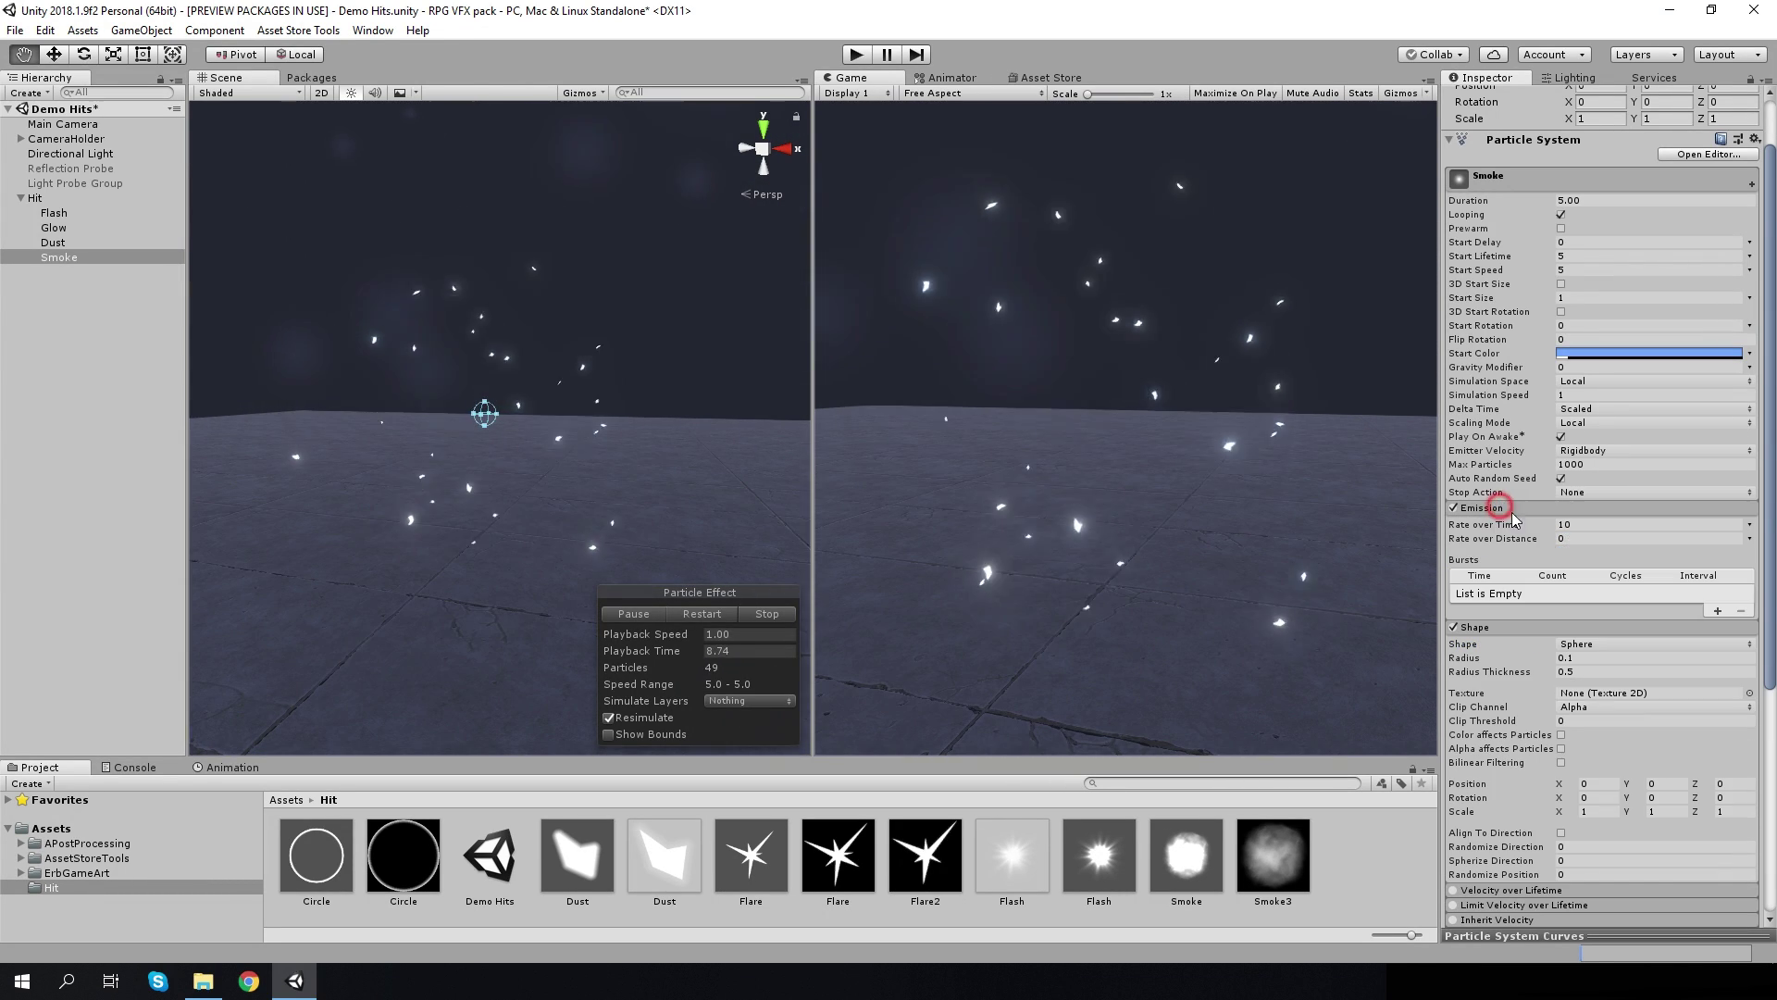
# Set Smoke emission rate to 0 with one burst of random 10–12 particles
pyautogui.click(1481, 507)
pyautogui.click(1574, 524)
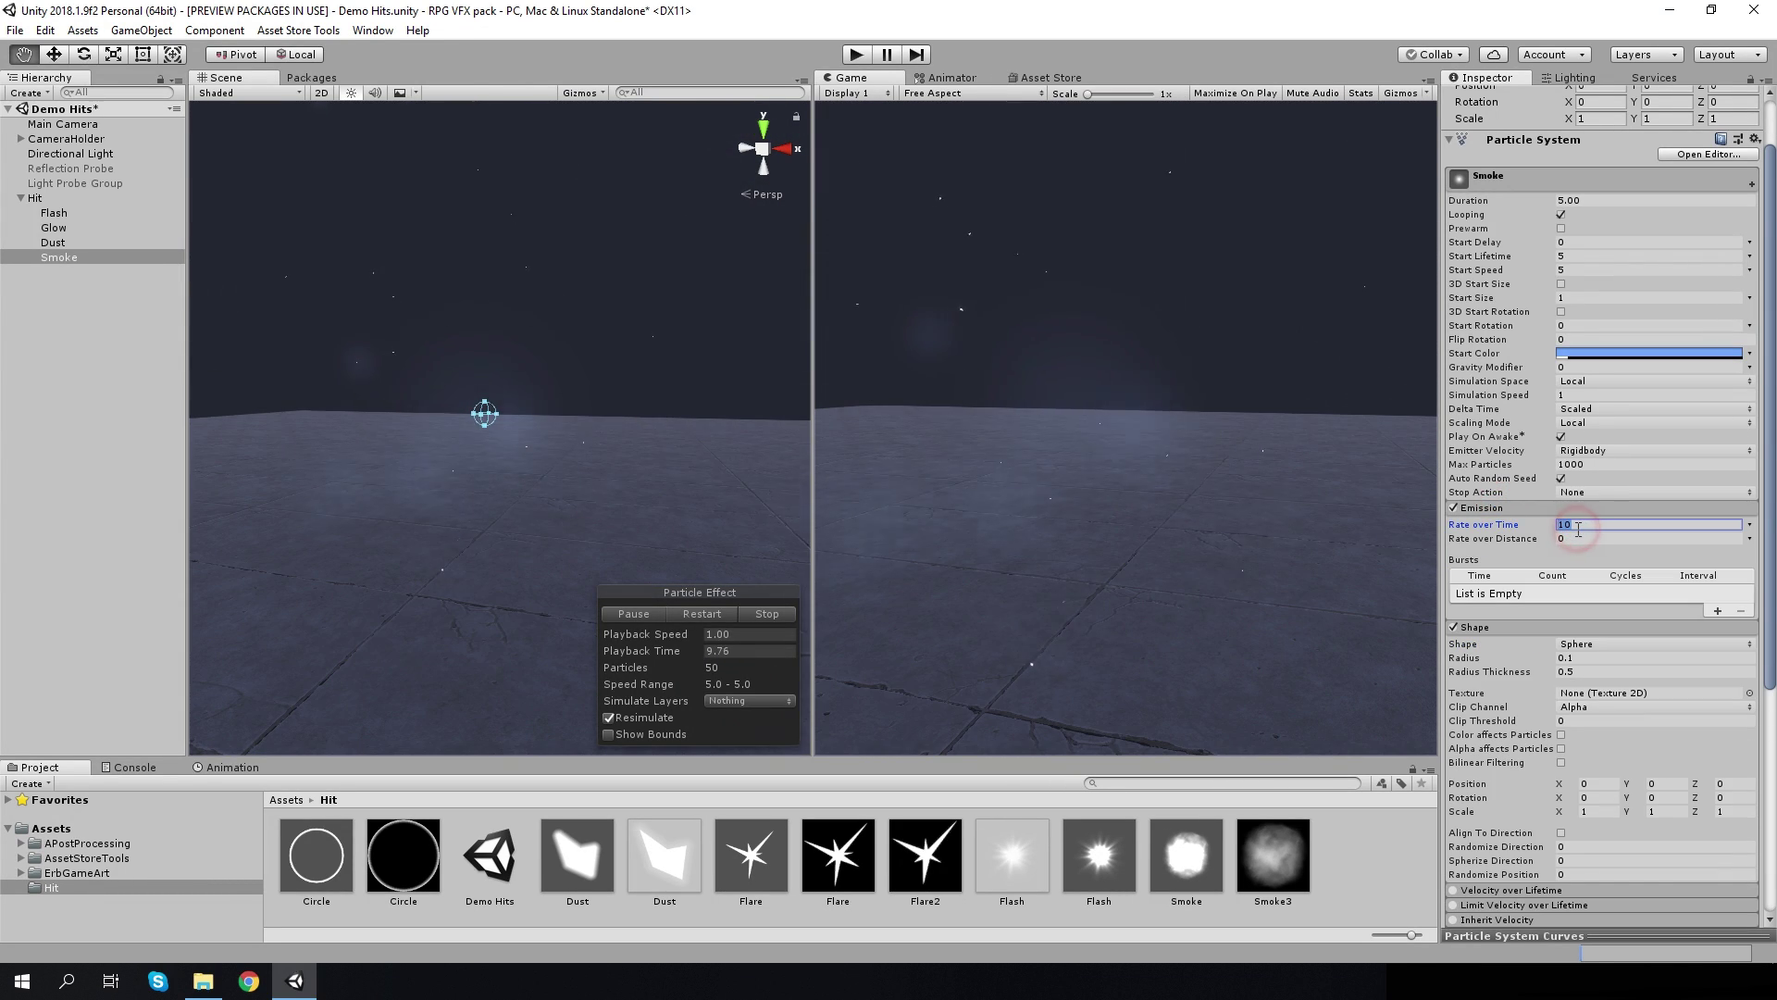
pyautogui.write('0')
pyautogui.click(1718, 610)
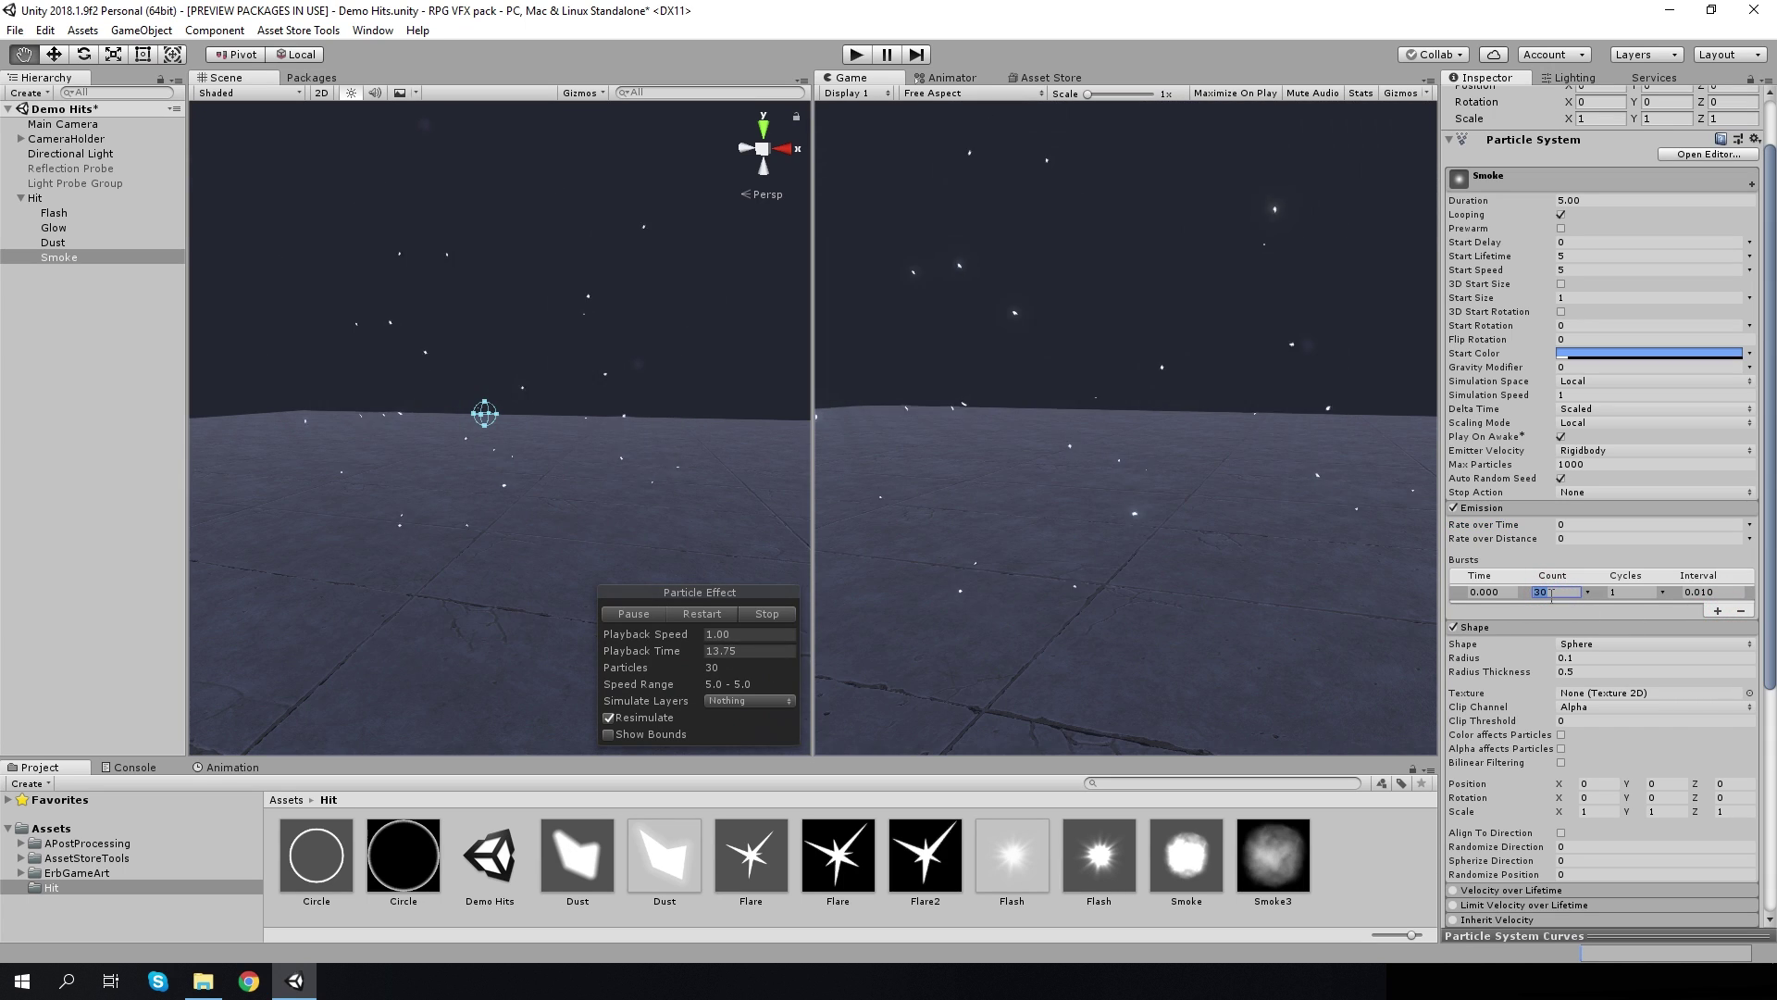
pyautogui.write('12')
pyautogui.click(1588, 592)
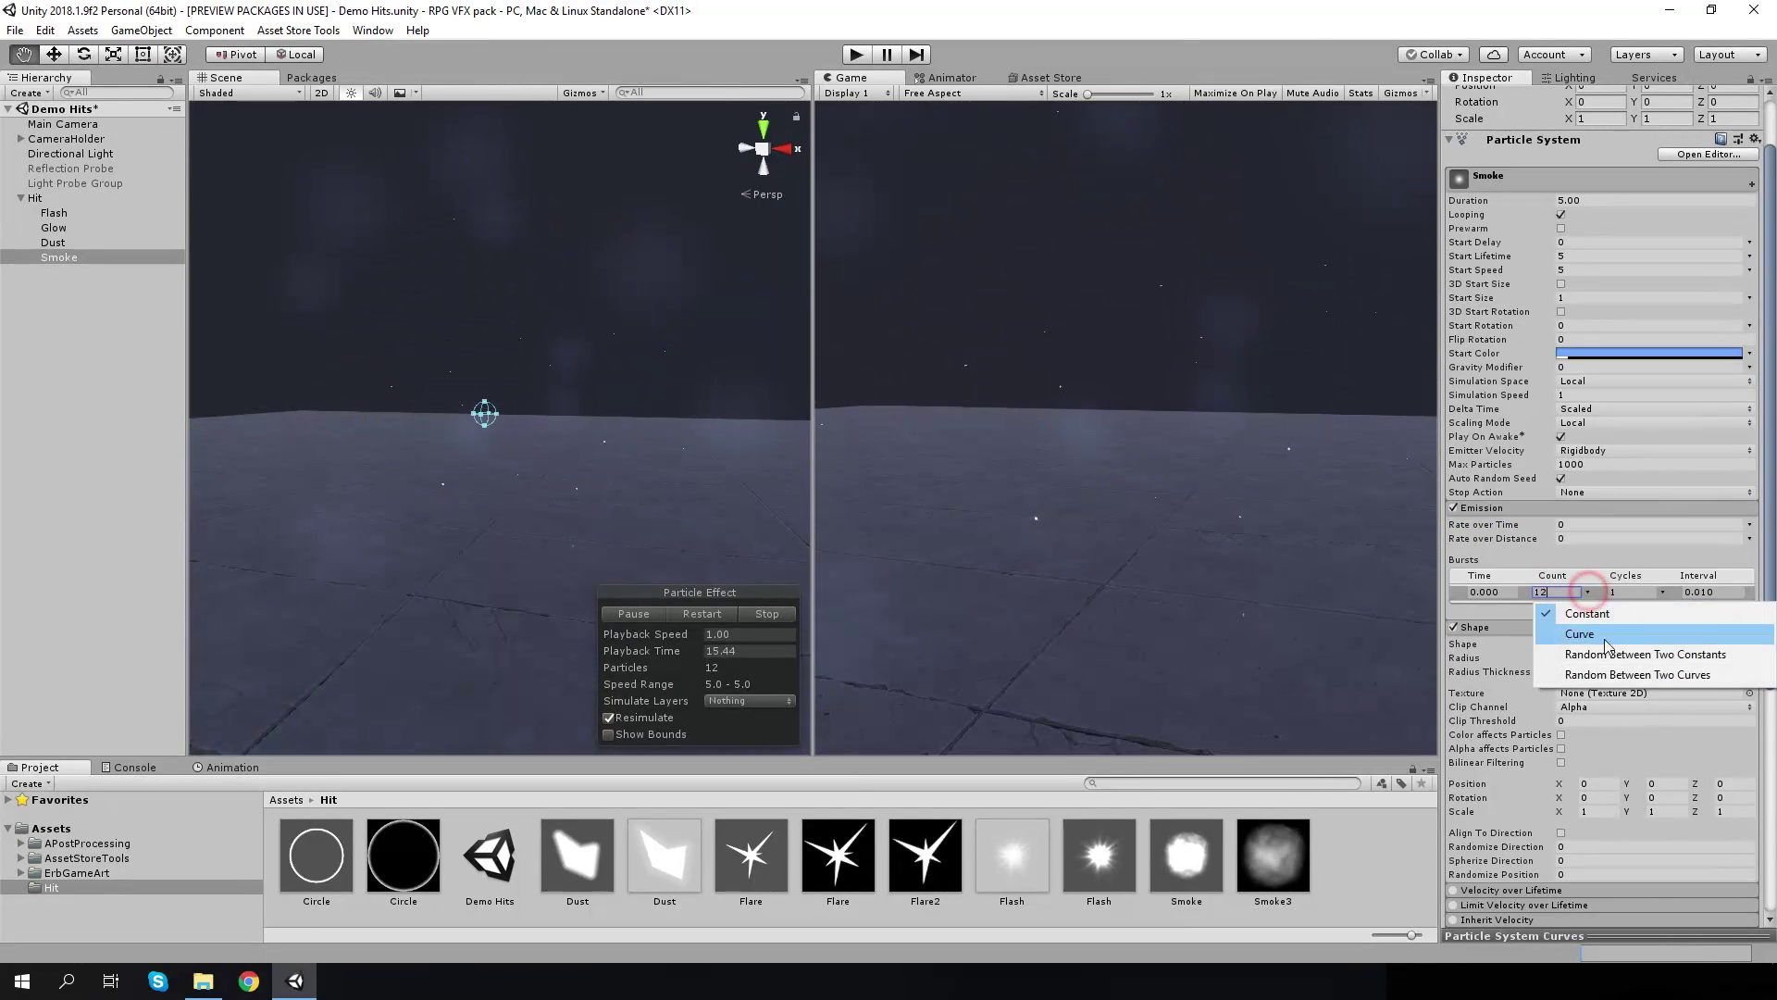
pyautogui.click(1609, 653)
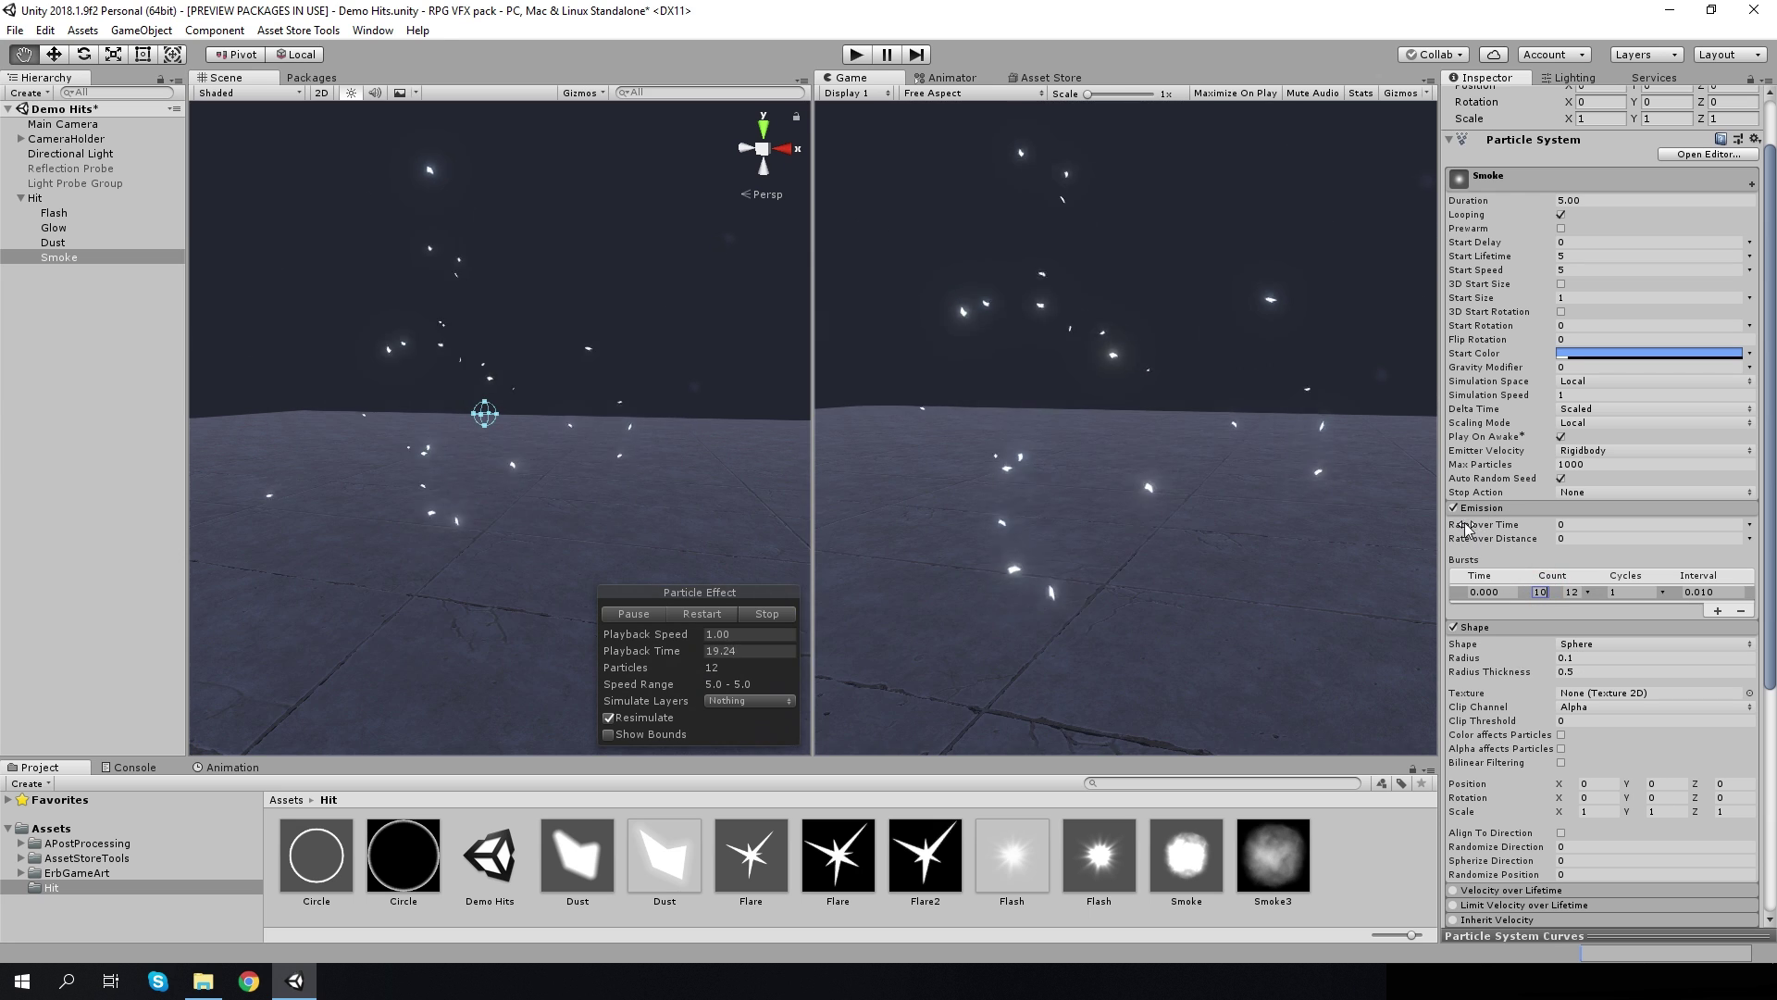
pyautogui.click(1490, 627)
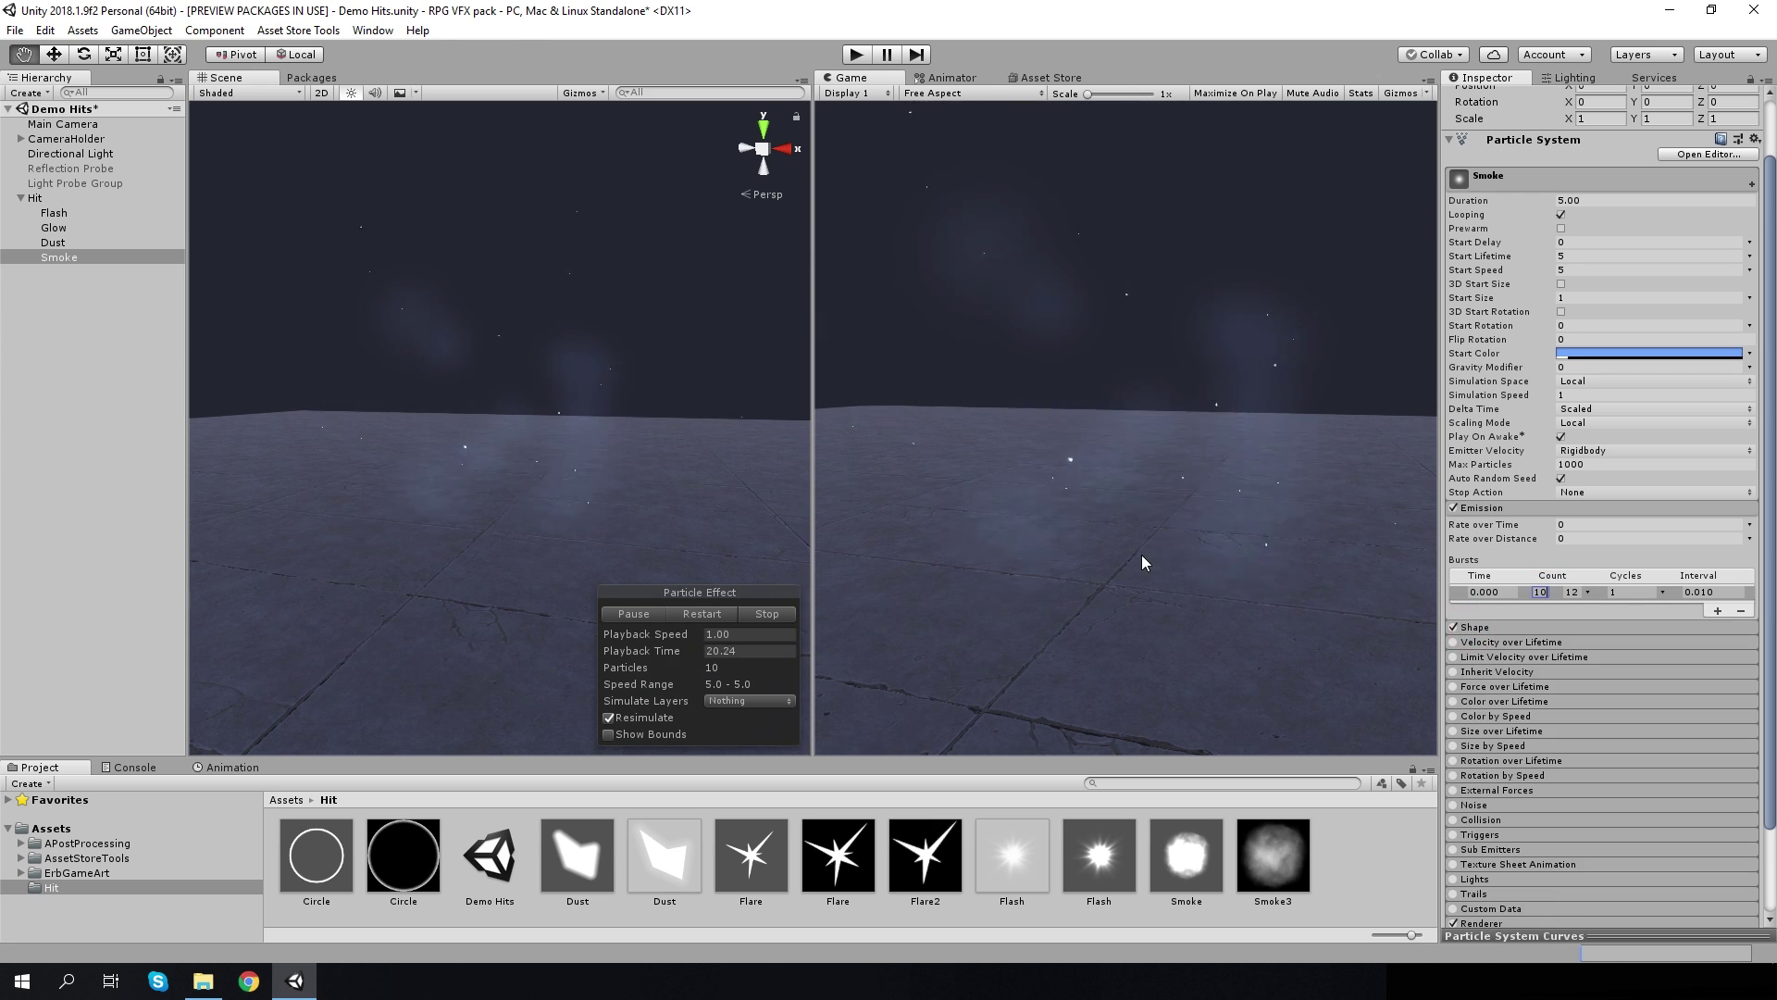
# Set Smoke duration 0.7, start lifetime 0.4, and start speed random between 2 and 3
pyautogui.click(1586, 201)
pyautogui.write('7')
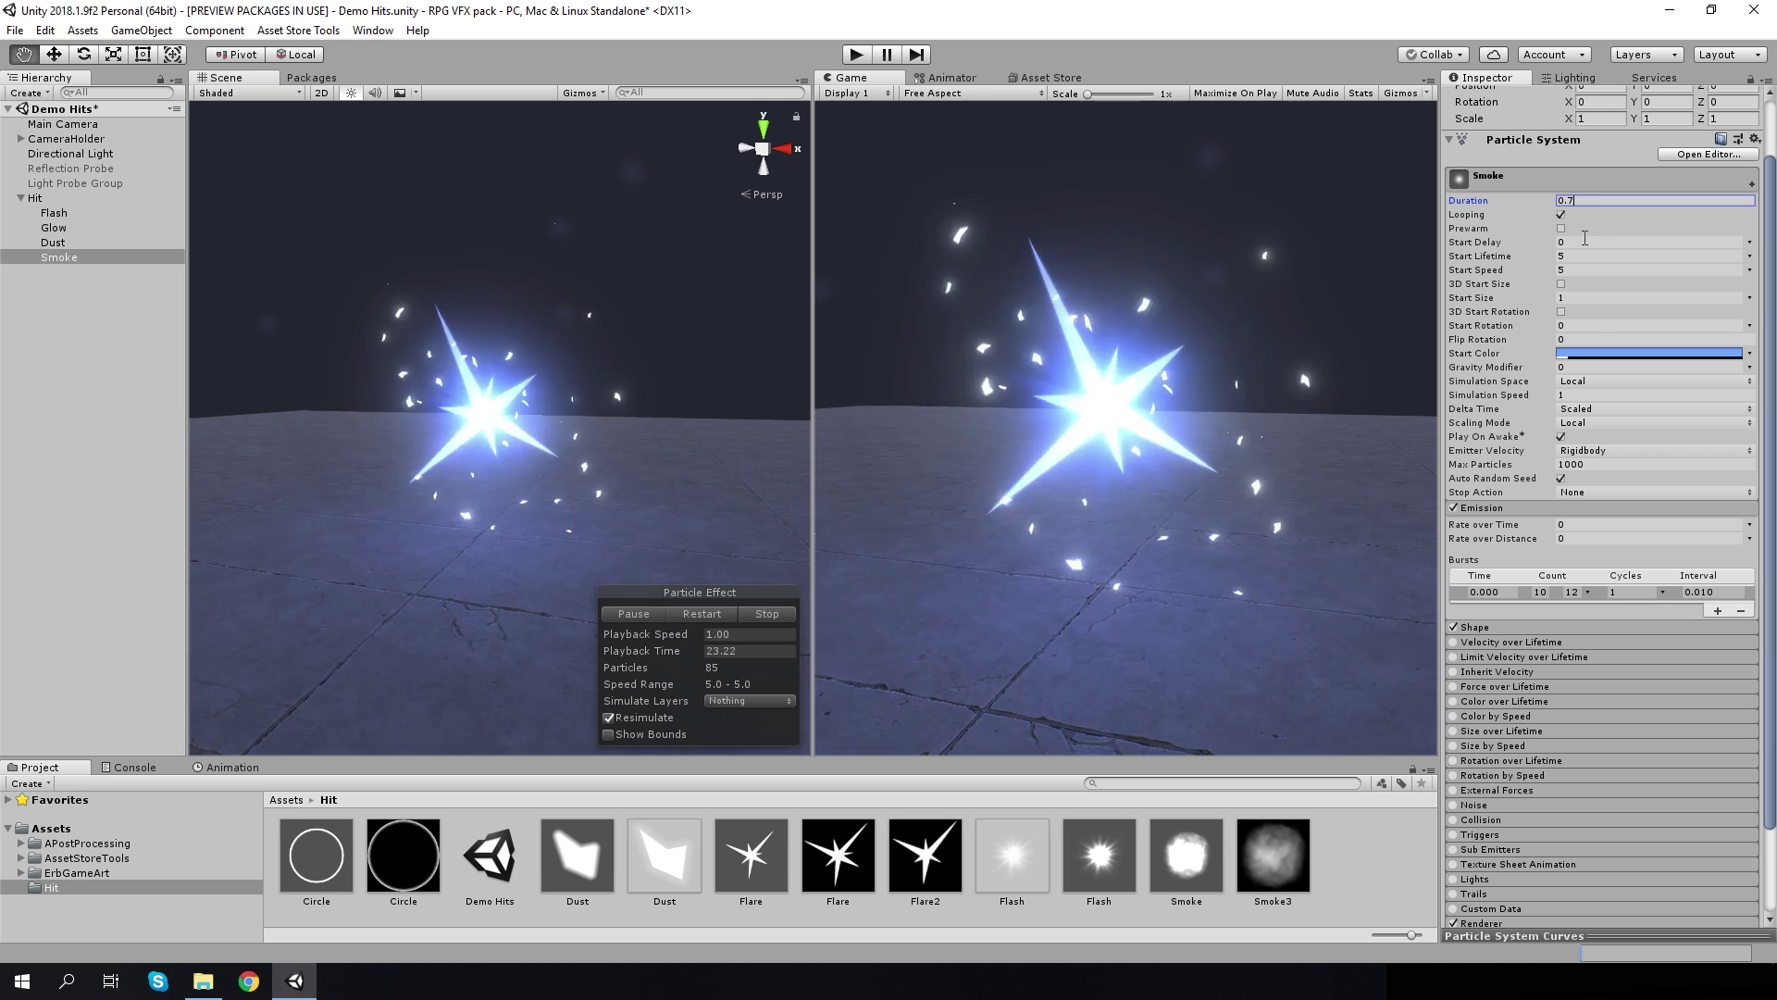
pyautogui.click(1574, 257)
pyautogui.write('0.4')
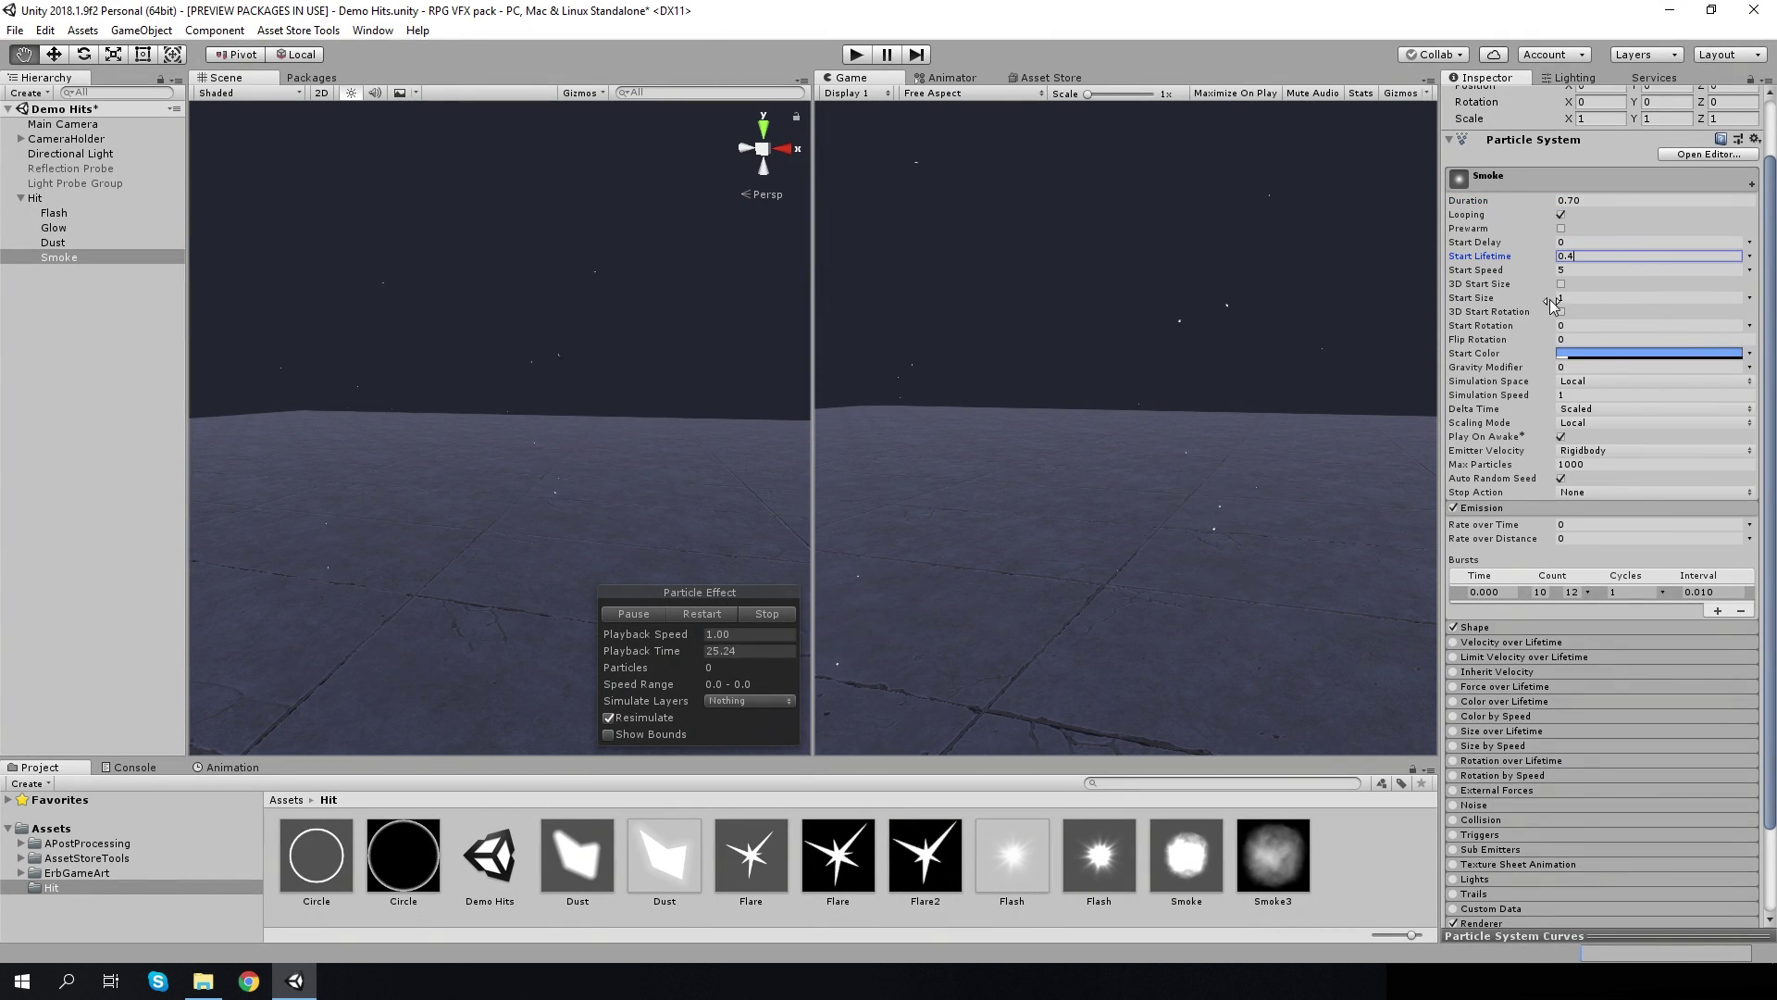
pyautogui.click(1750, 271)
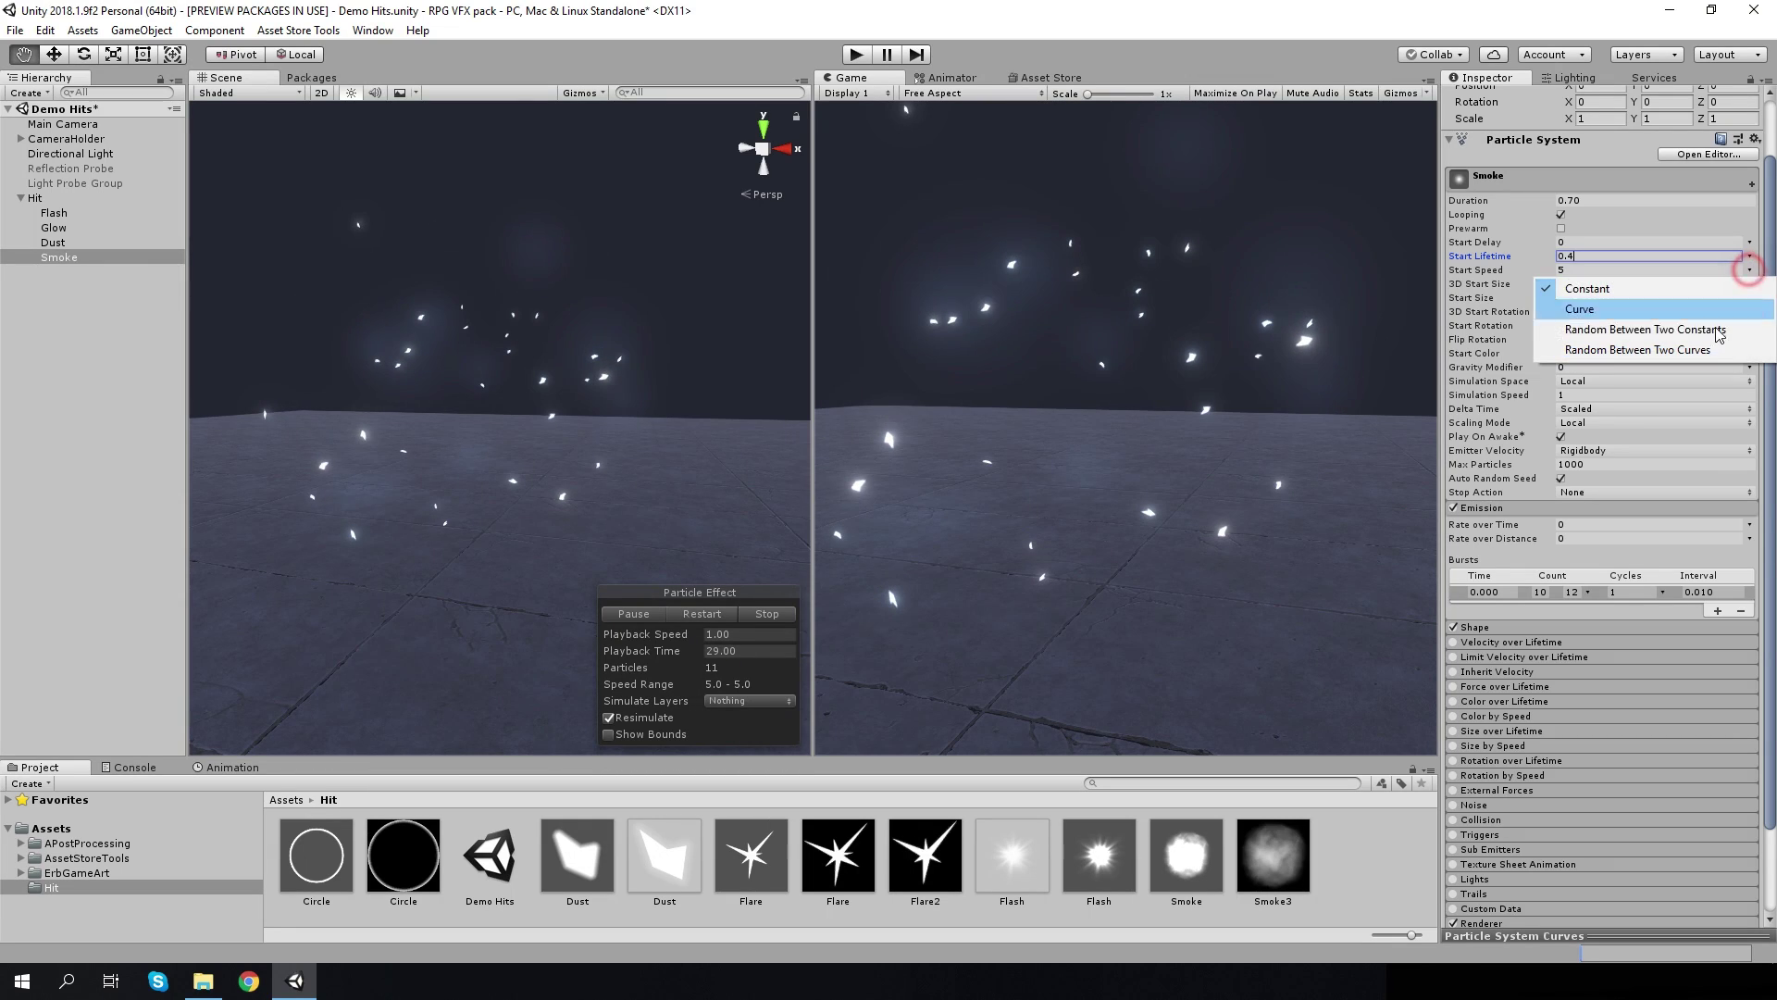
pyautogui.click(1719, 335)
pyautogui.click(1690, 271)
pyautogui.write('3')
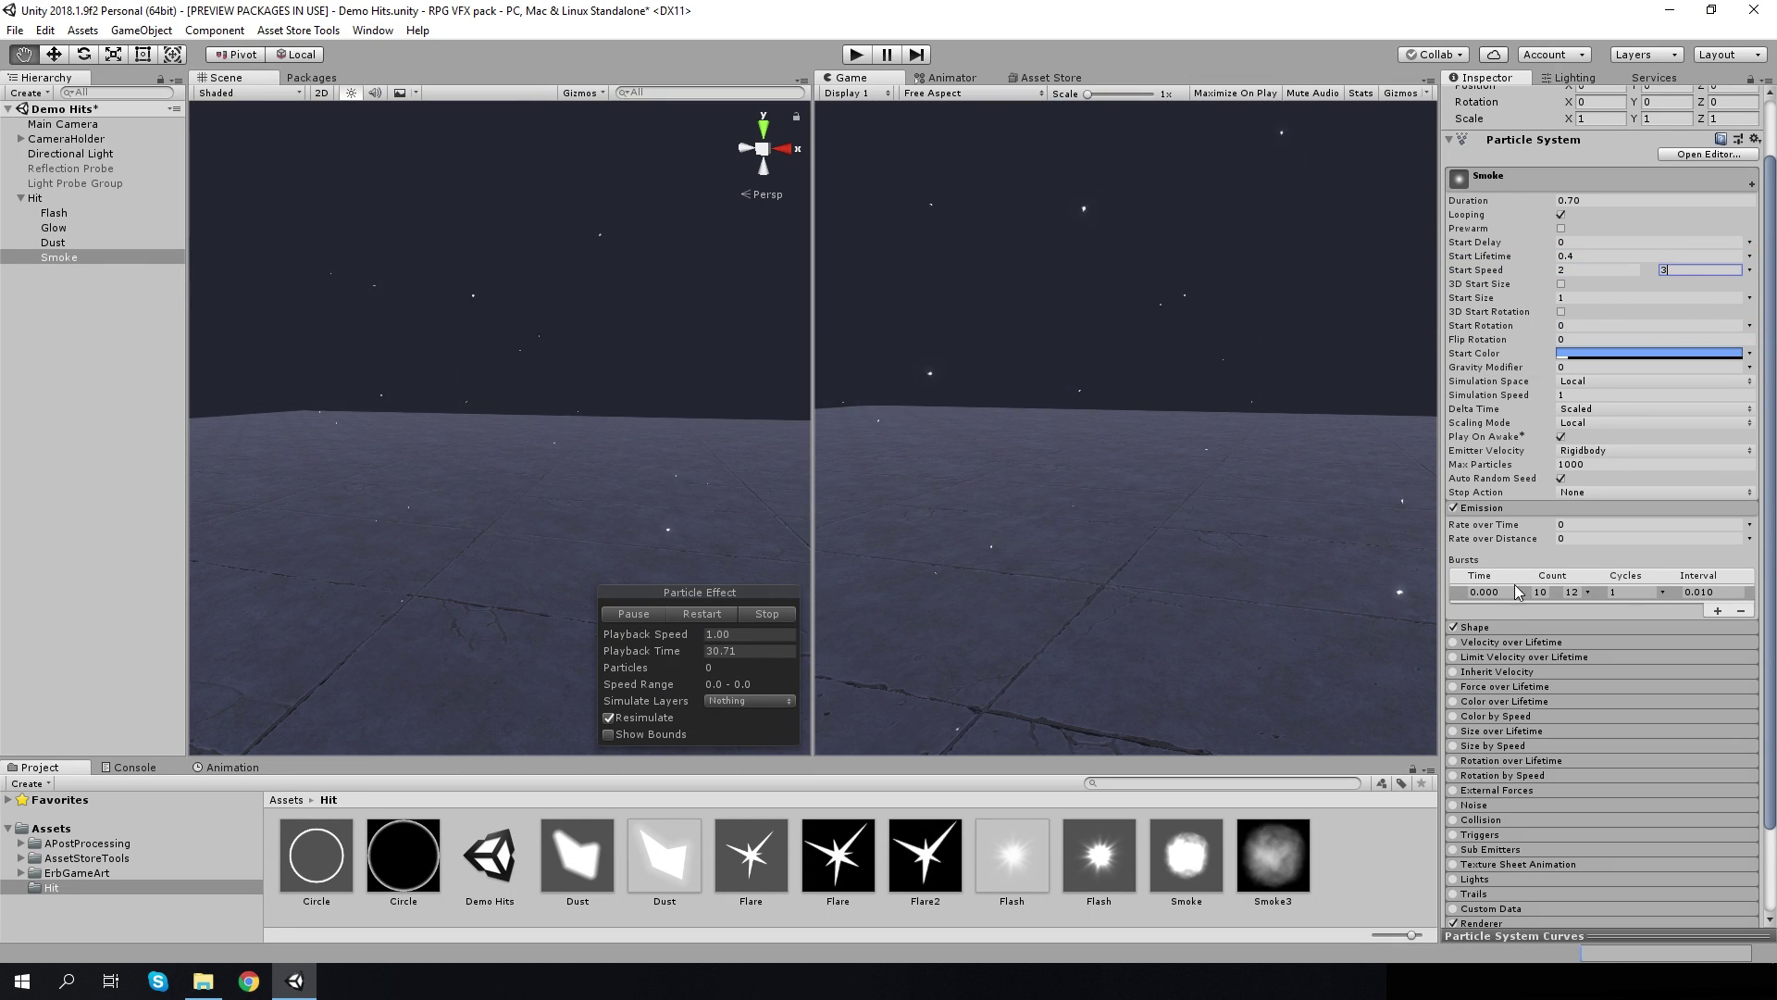
# Enable Limit Velocity with speed 0, dampen 0.1, not multiplied by particle size
pyautogui.click(1458, 656)
pyautogui.click(1571, 688)
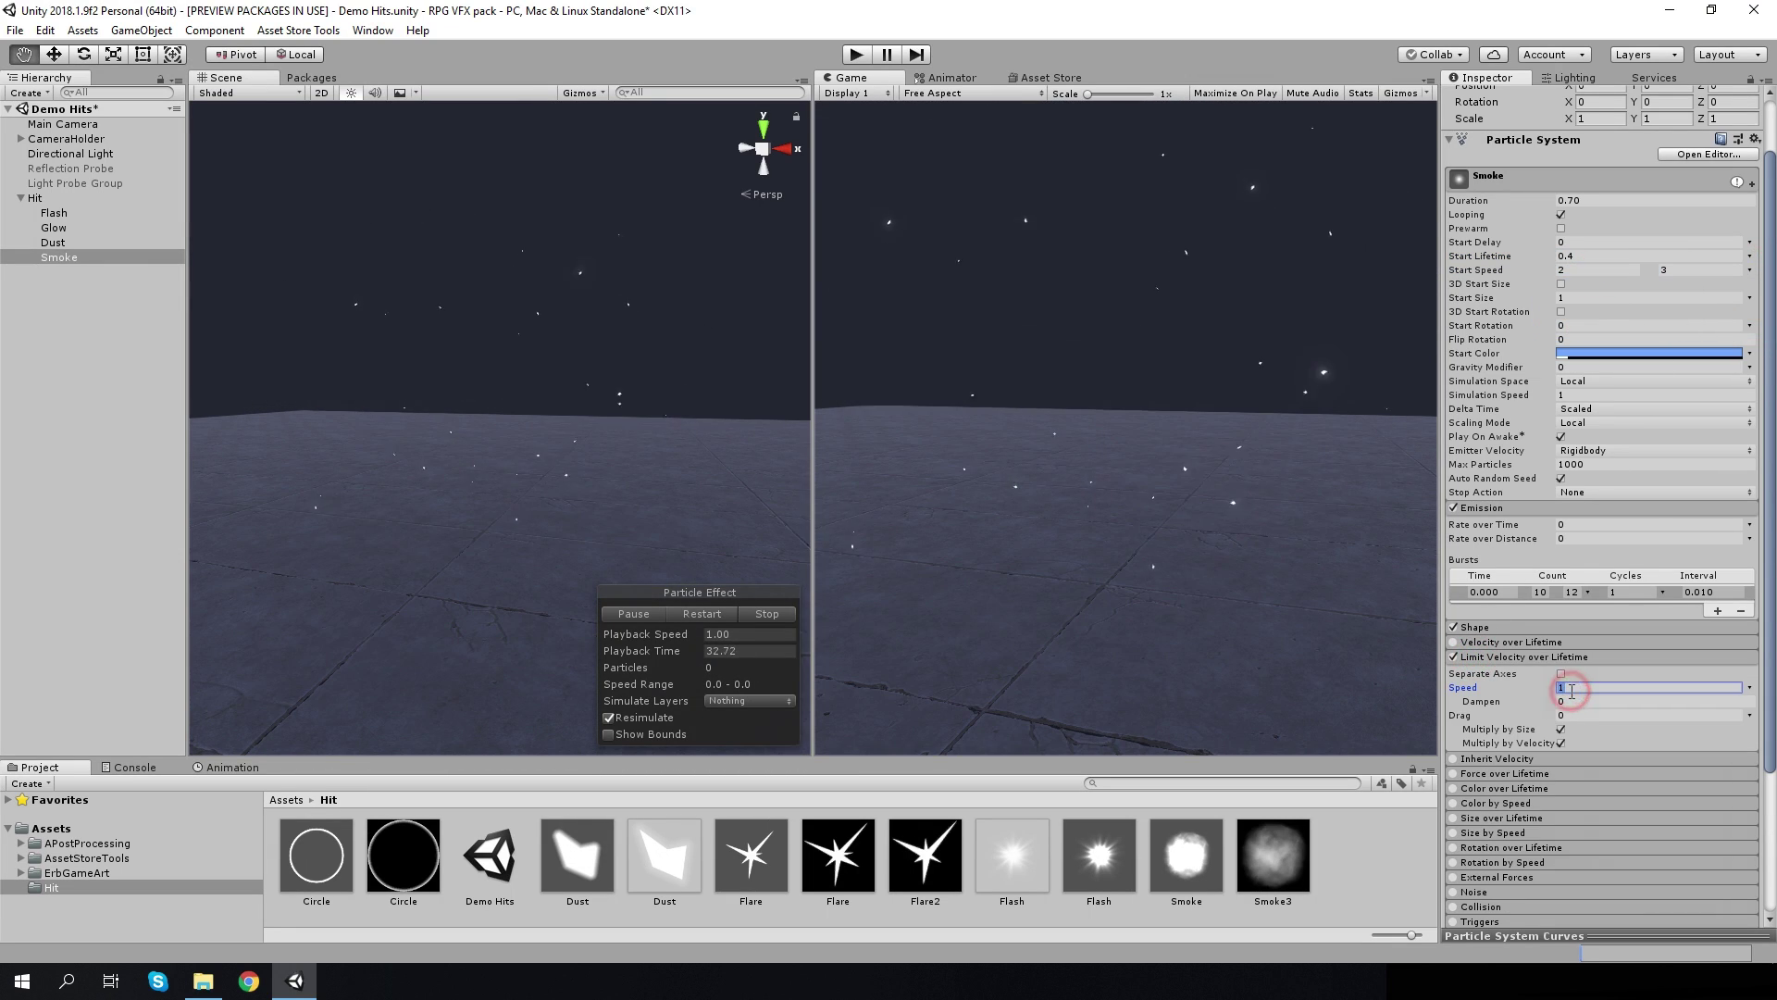
pyautogui.click(1571, 701)
pyautogui.write('0.1')
pyautogui.click(1582, 690)
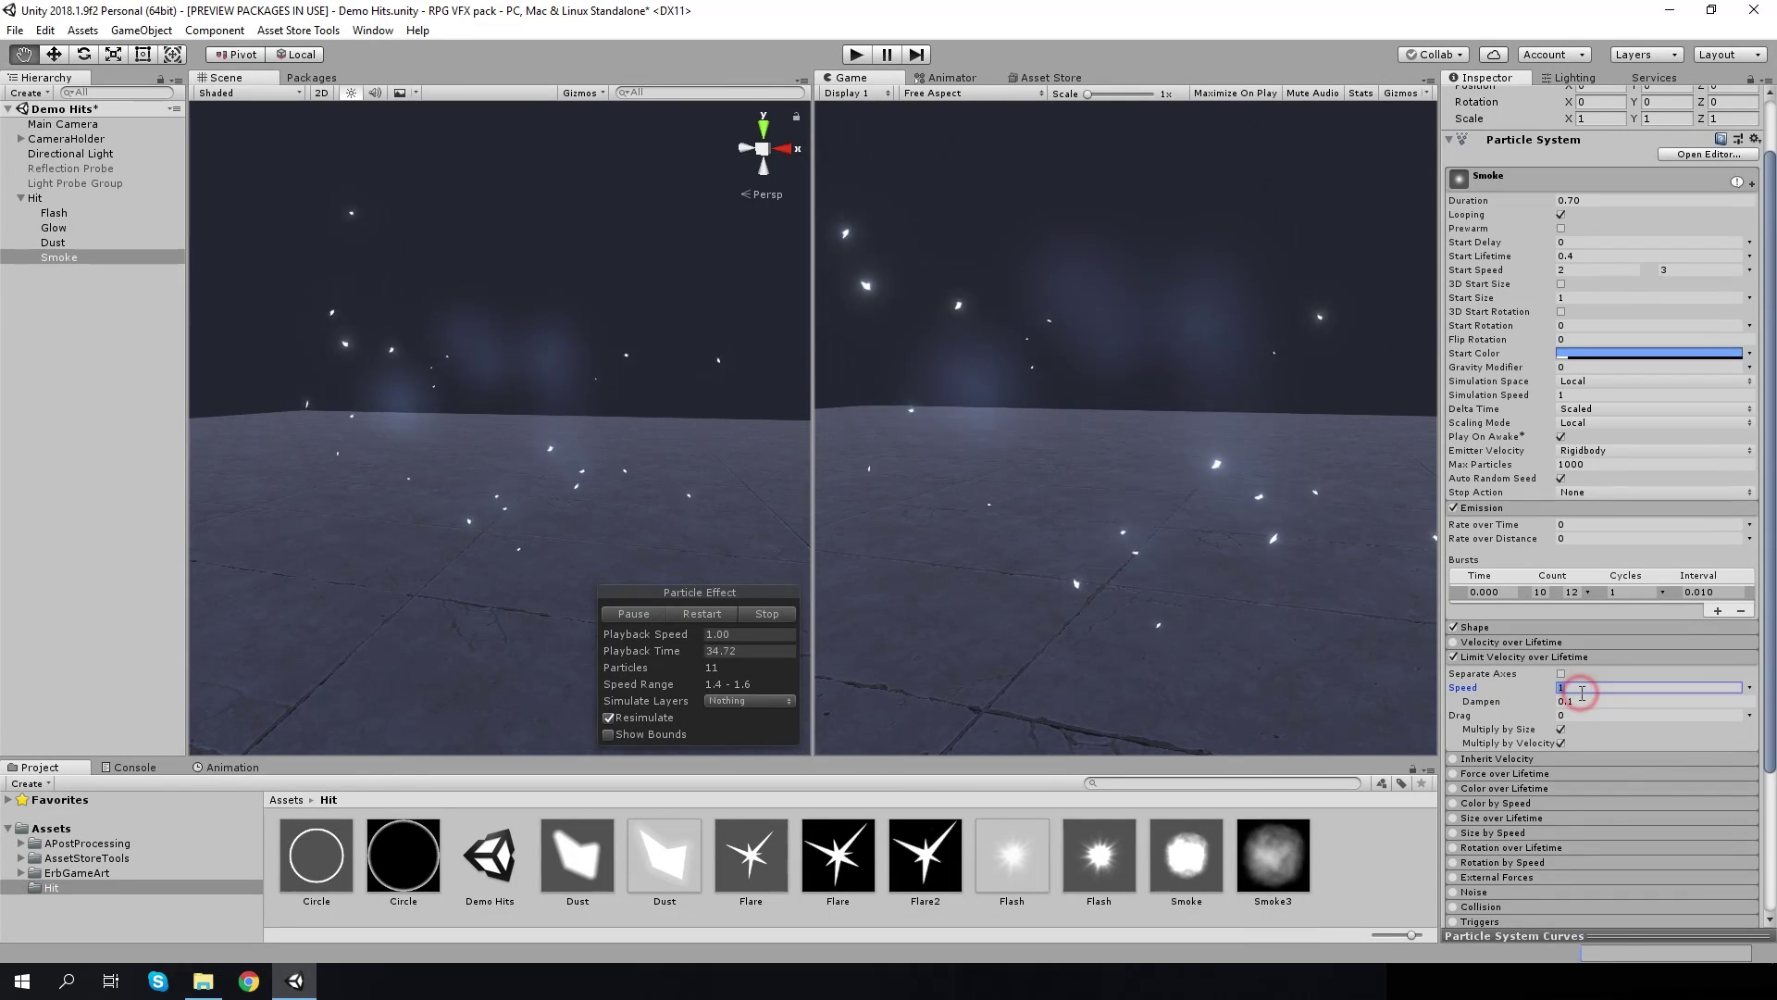
pyautogui.write('0')
pyautogui.click(1562, 729)
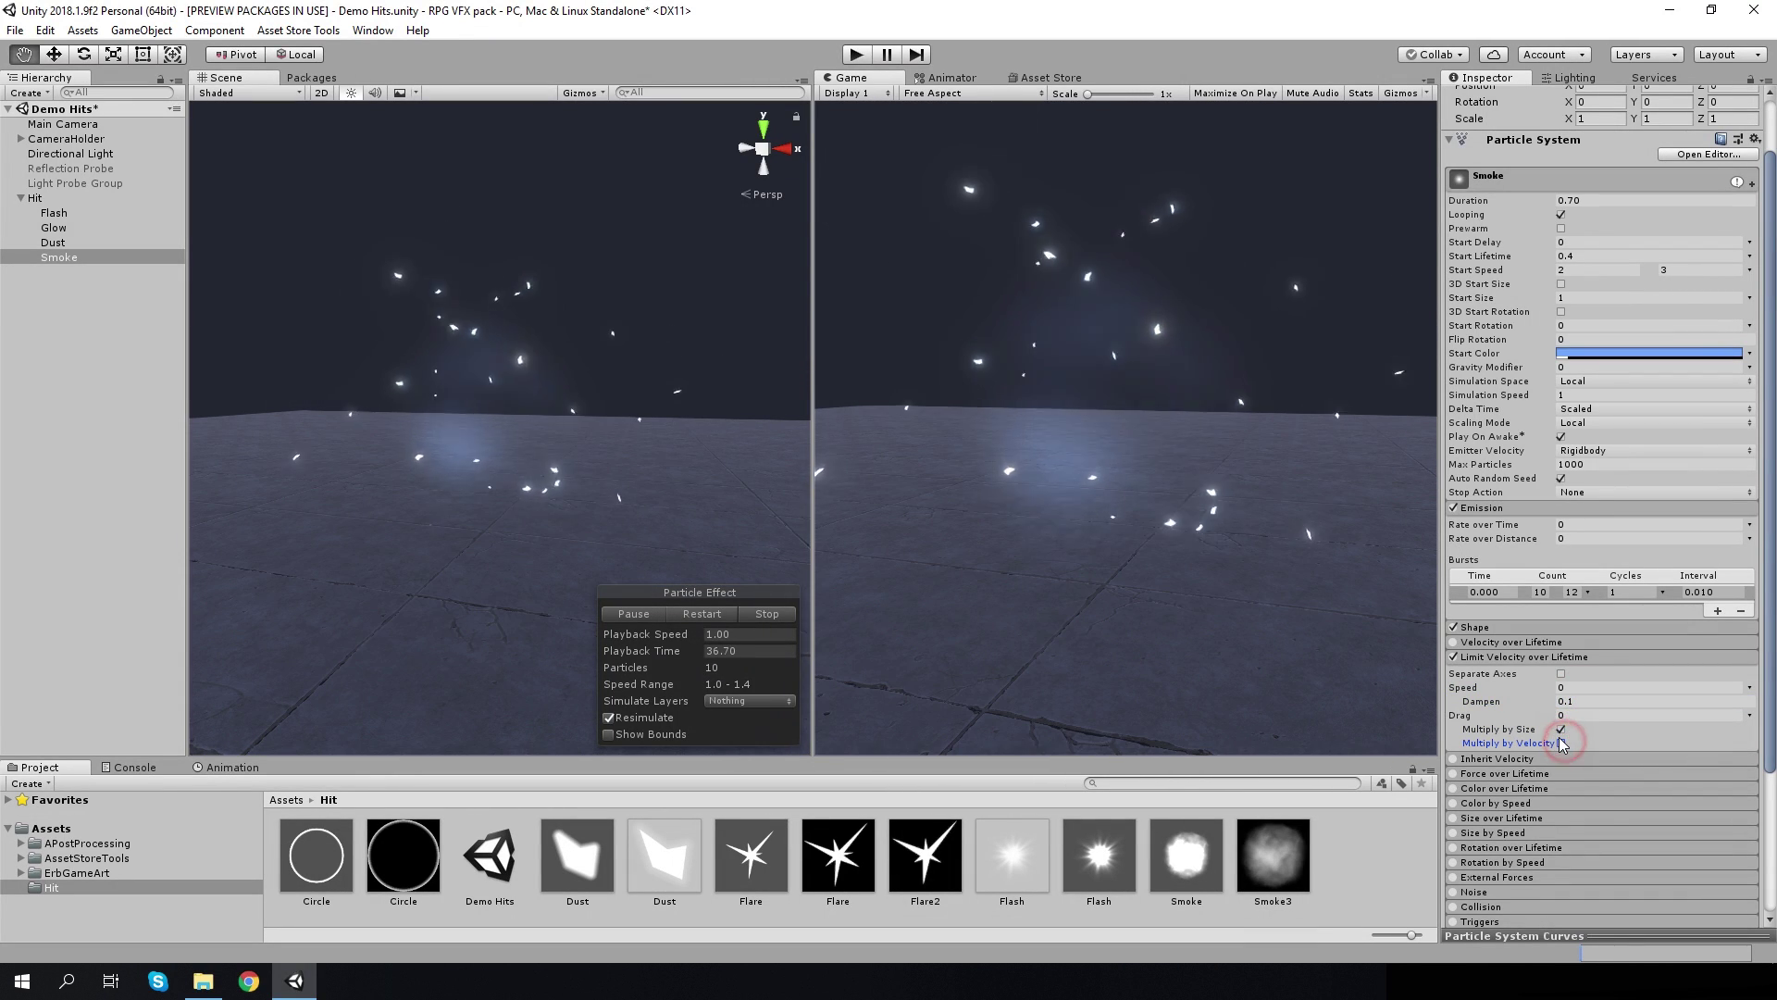
pyautogui.click(1483, 658)
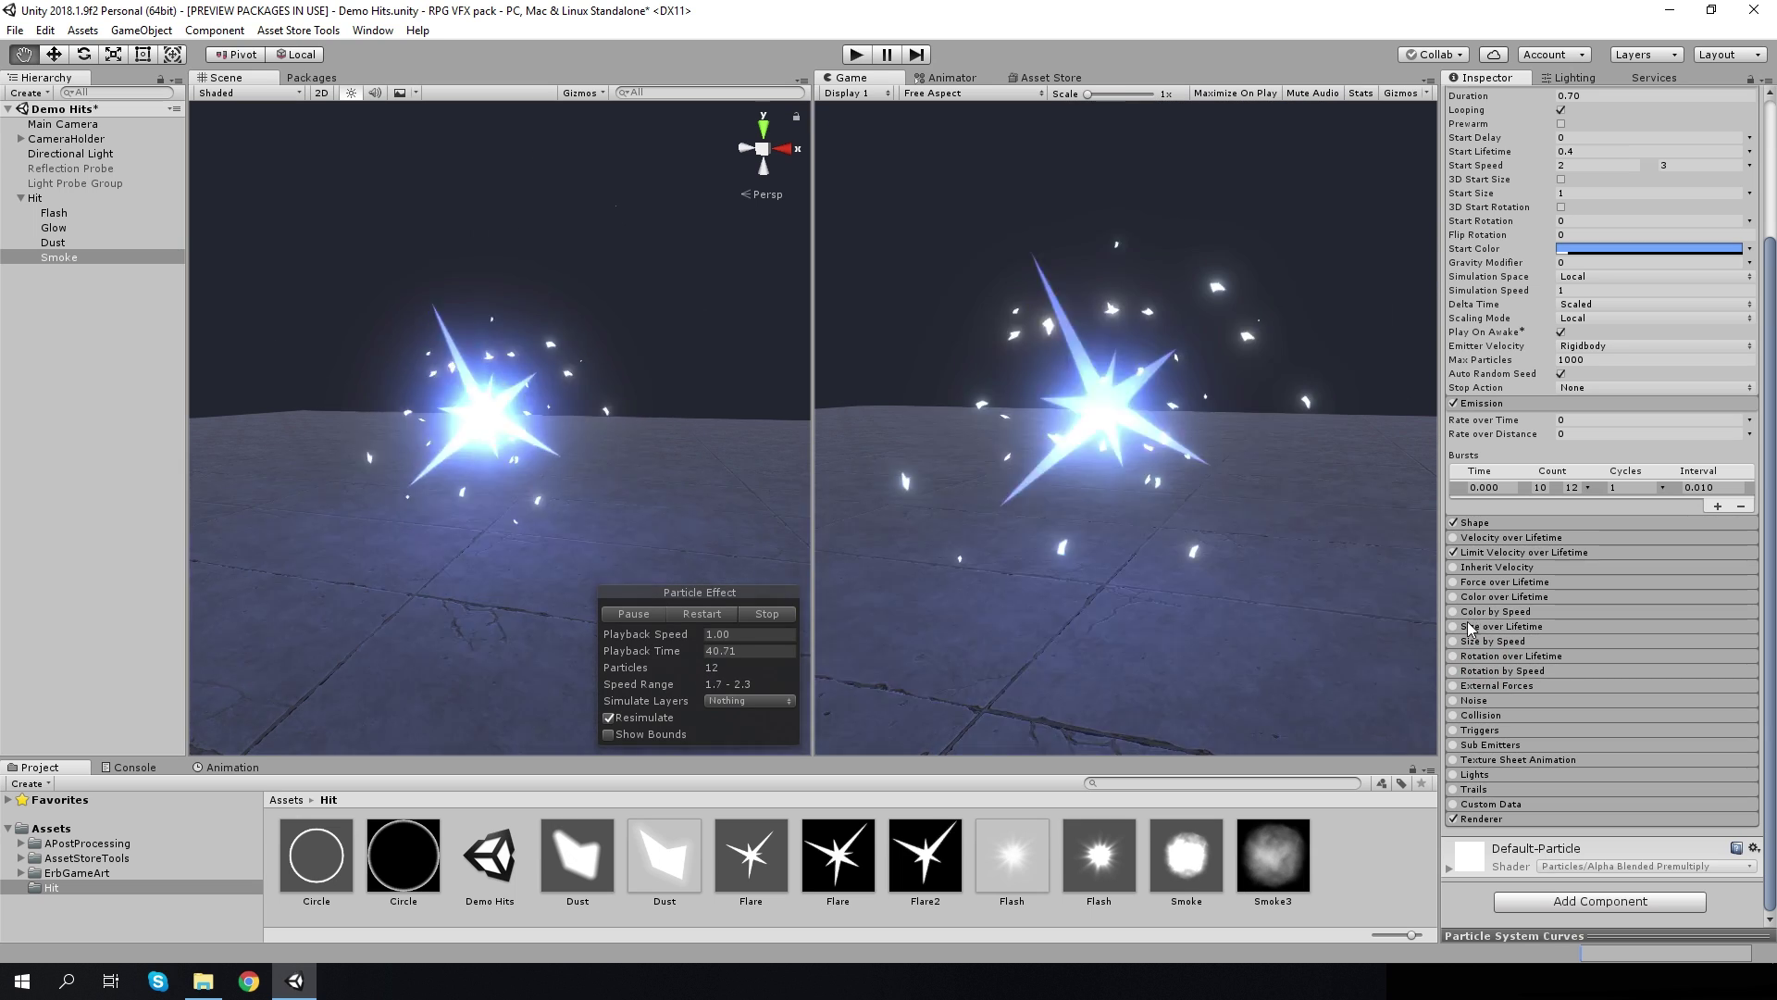
# Assign the Smoke material to the Smoke particle renderer
pyautogui.click(1486, 818)
pyautogui.scroll(-5, 1481, 796)
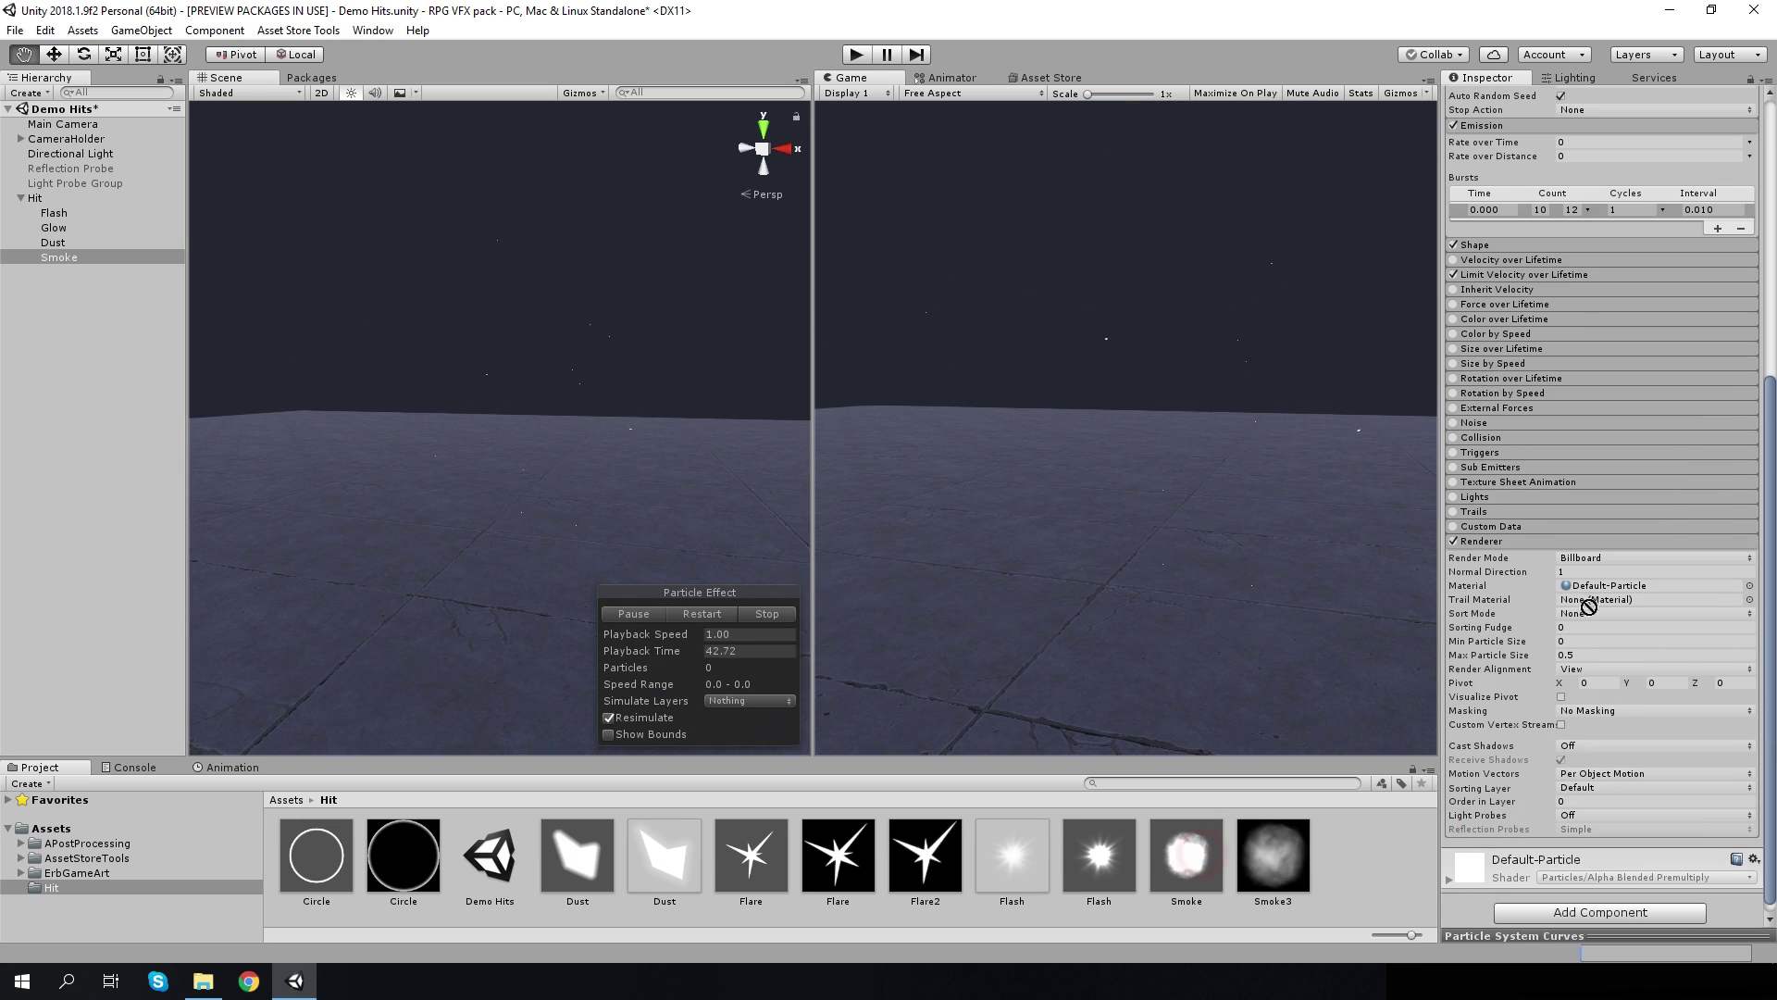
pyautogui.moveTo(1588, 607); pyautogui.dragTo(1593, 587)
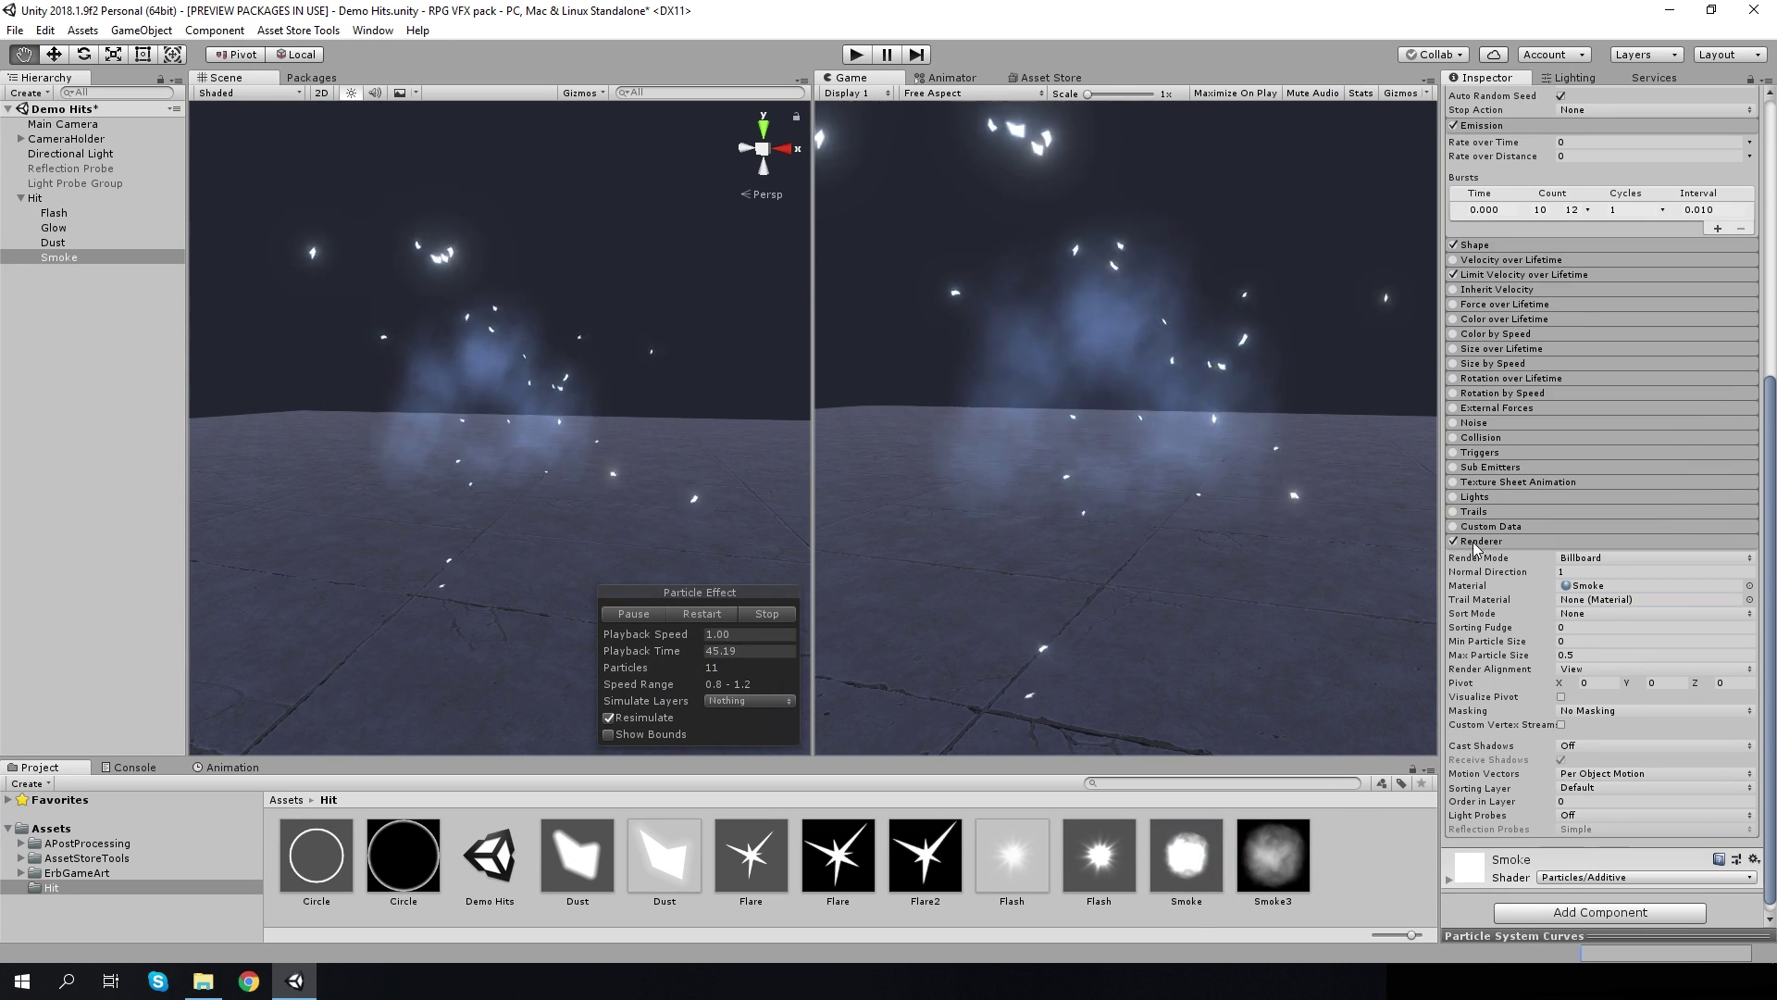
# Enable Color over Lifetime on Smoke and adjust its gradient
pyautogui.click(1454, 319)
pyautogui.click(1587, 335)
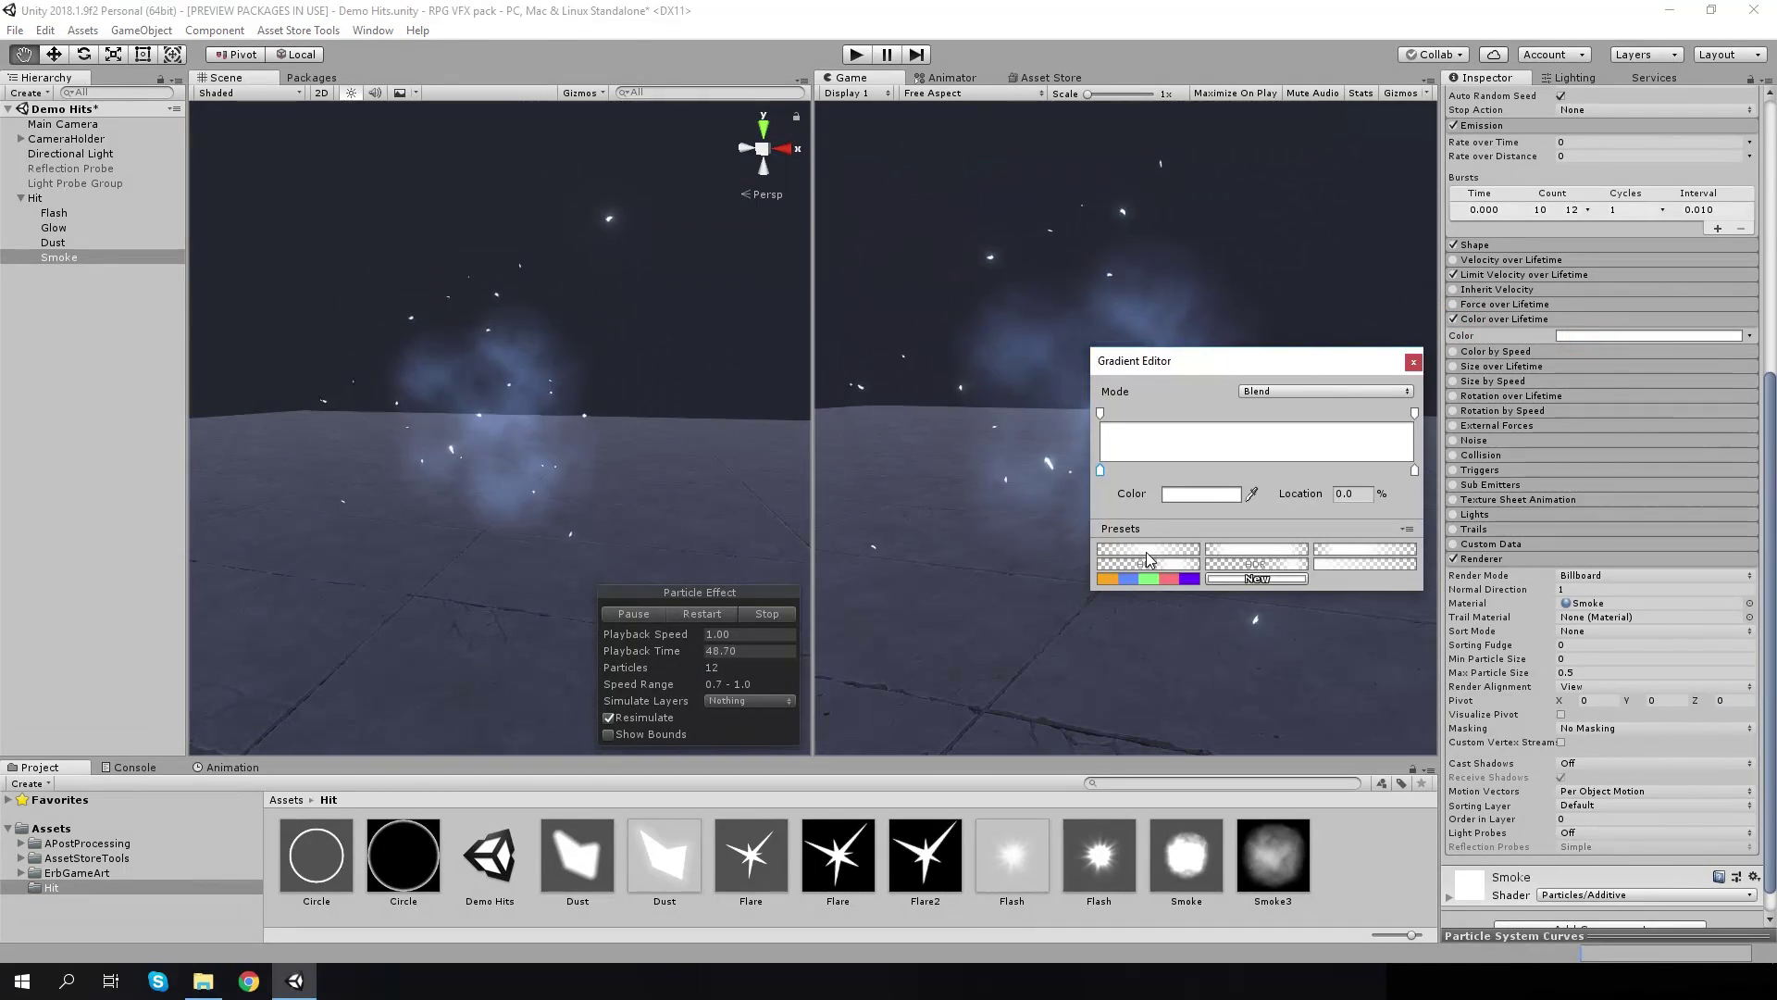
pyautogui.click(1414, 362)
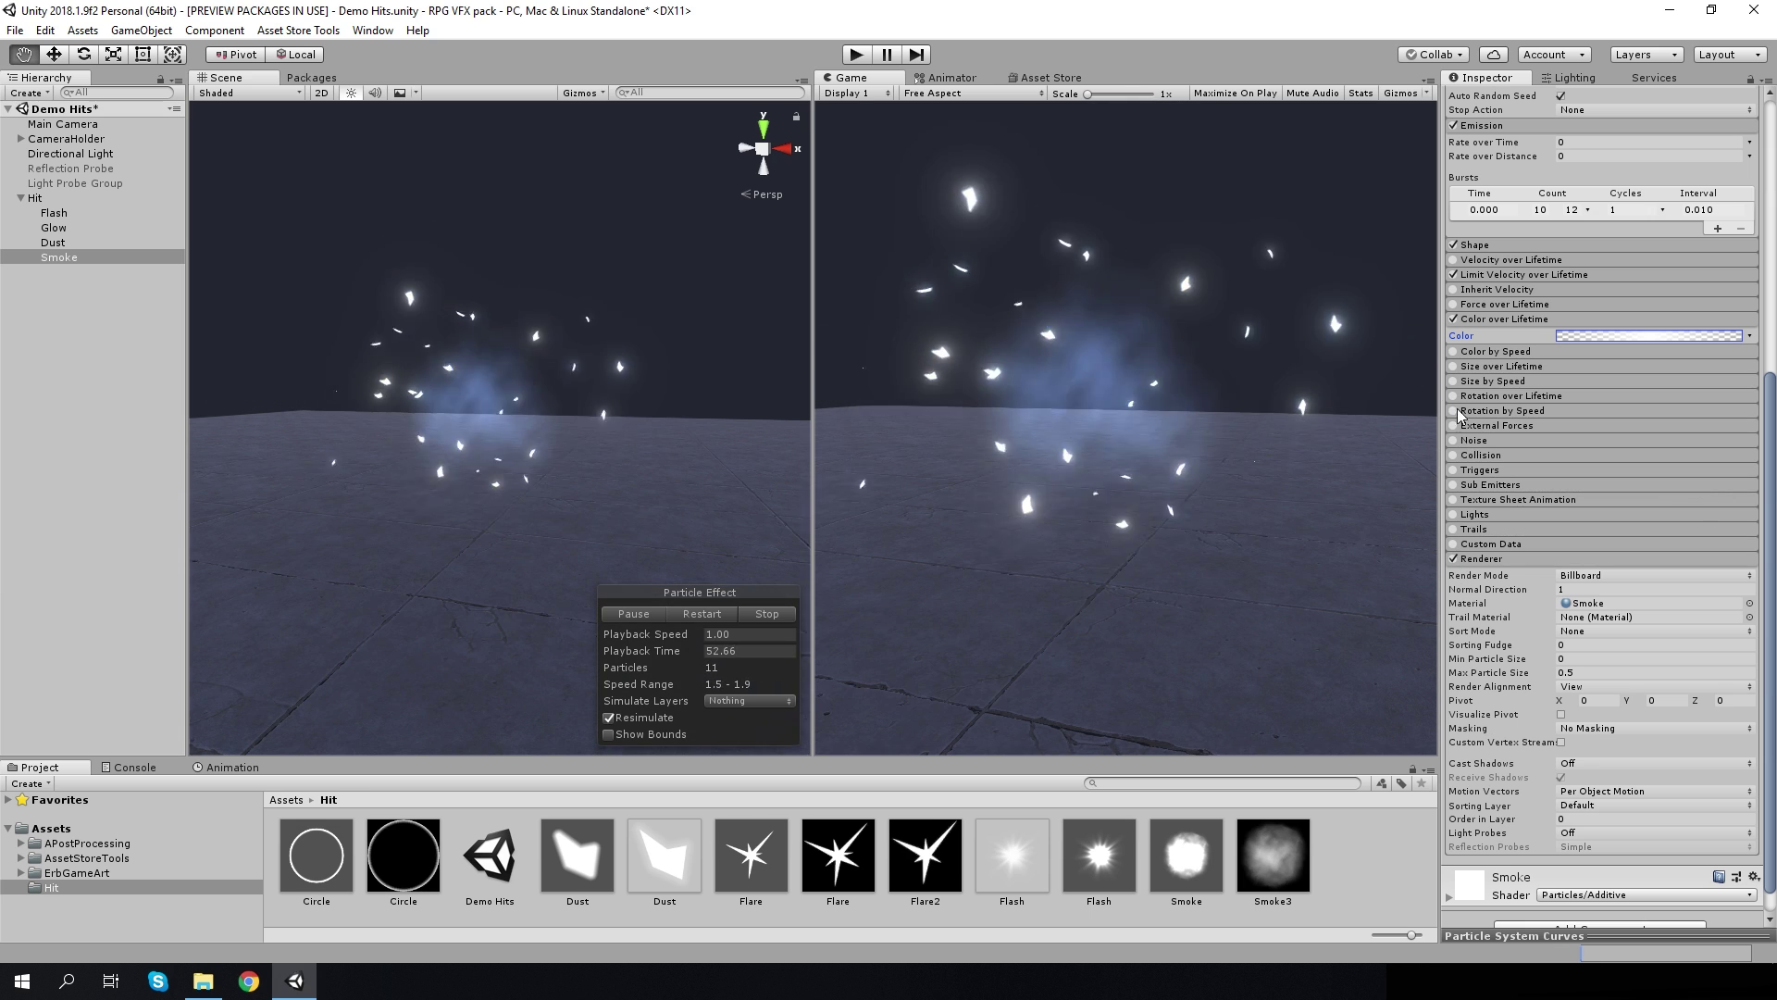
# Enable Size over Lifetime with a smoothed curve starting at about 0.8
pyautogui.click(1454, 367)
pyautogui.click(1501, 368)
pyautogui.click(1622, 396)
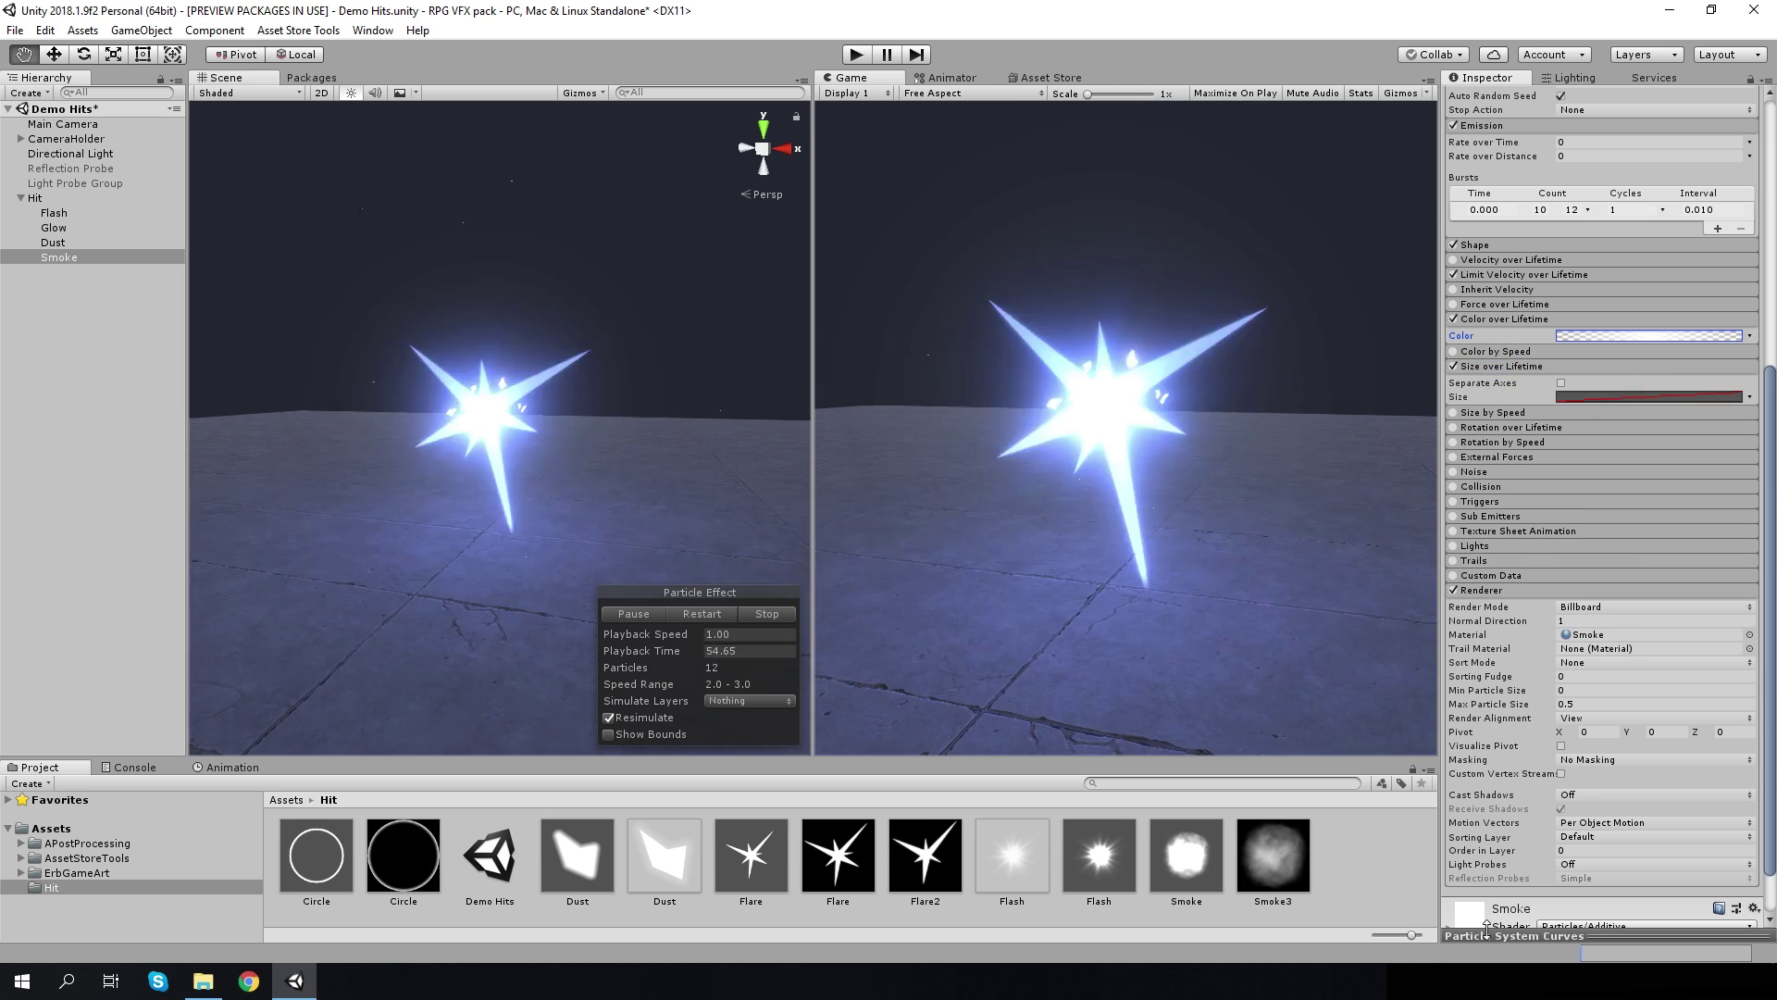
pyautogui.rightClick(1481, 890)
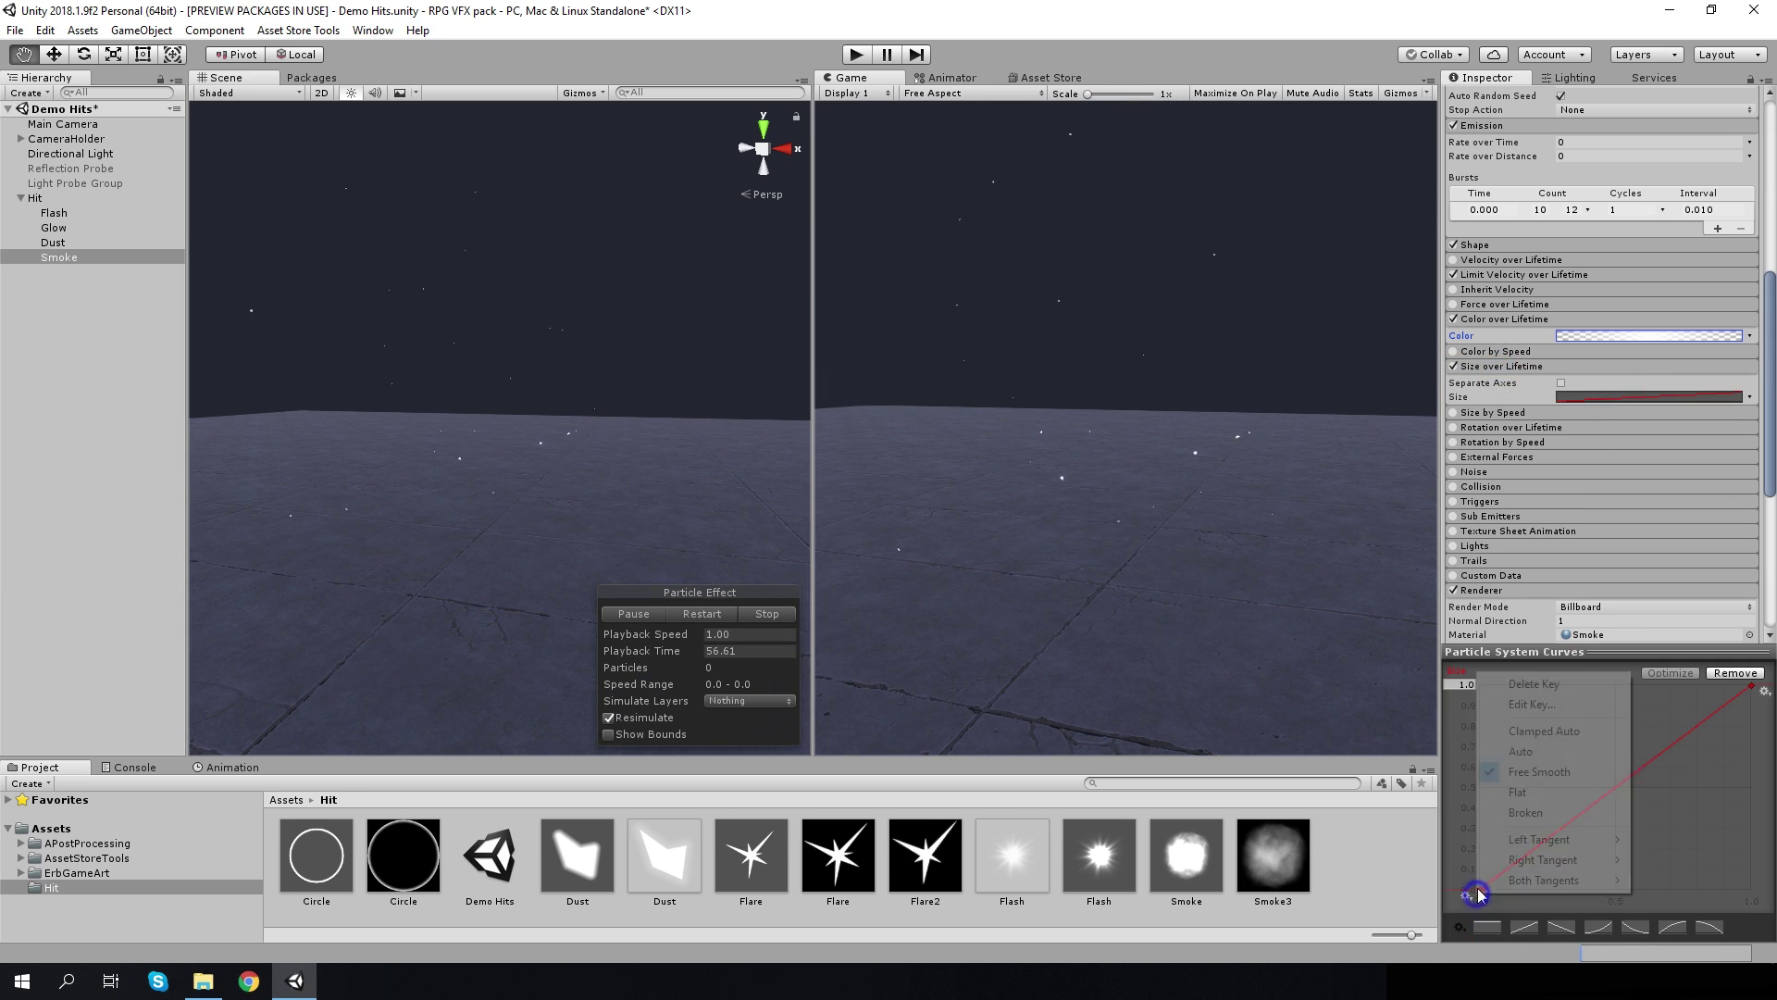
pyautogui.click(1536, 740)
pyautogui.click(1751, 686)
pyautogui.rightClick(1752, 694)
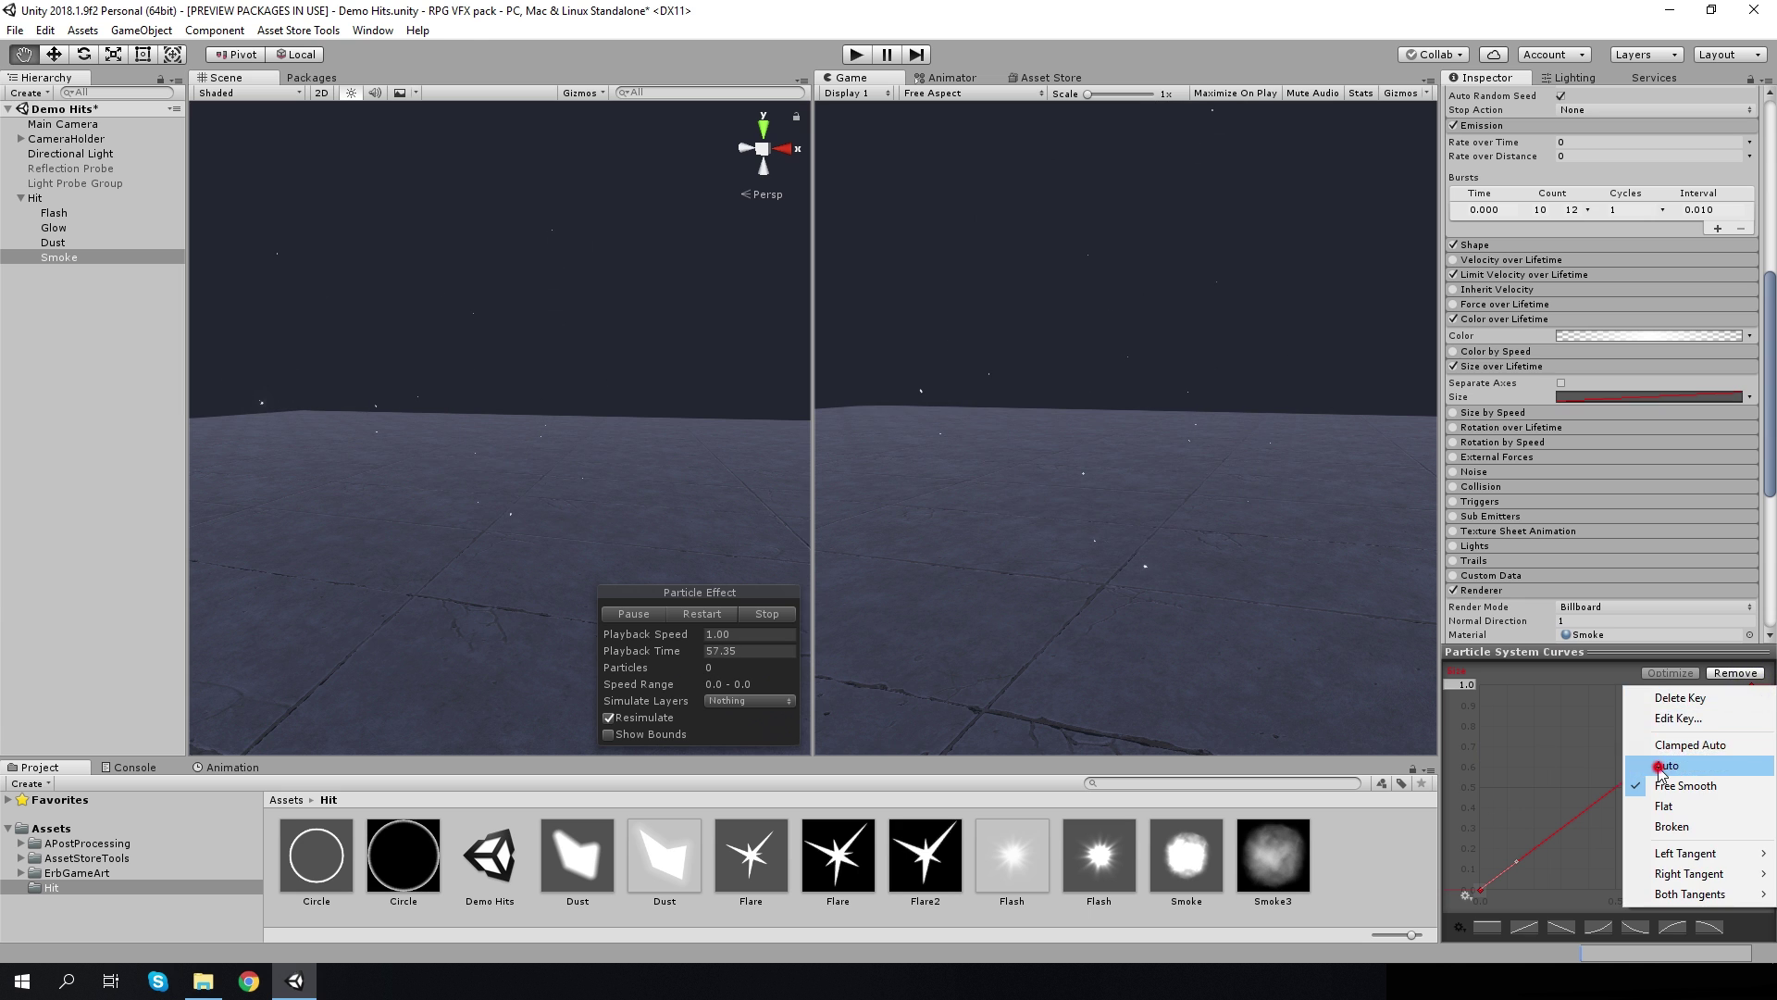
pyautogui.click(1584, 770)
pyautogui.moveTo(1455, 735); pyautogui.dragTo(1459, 723)
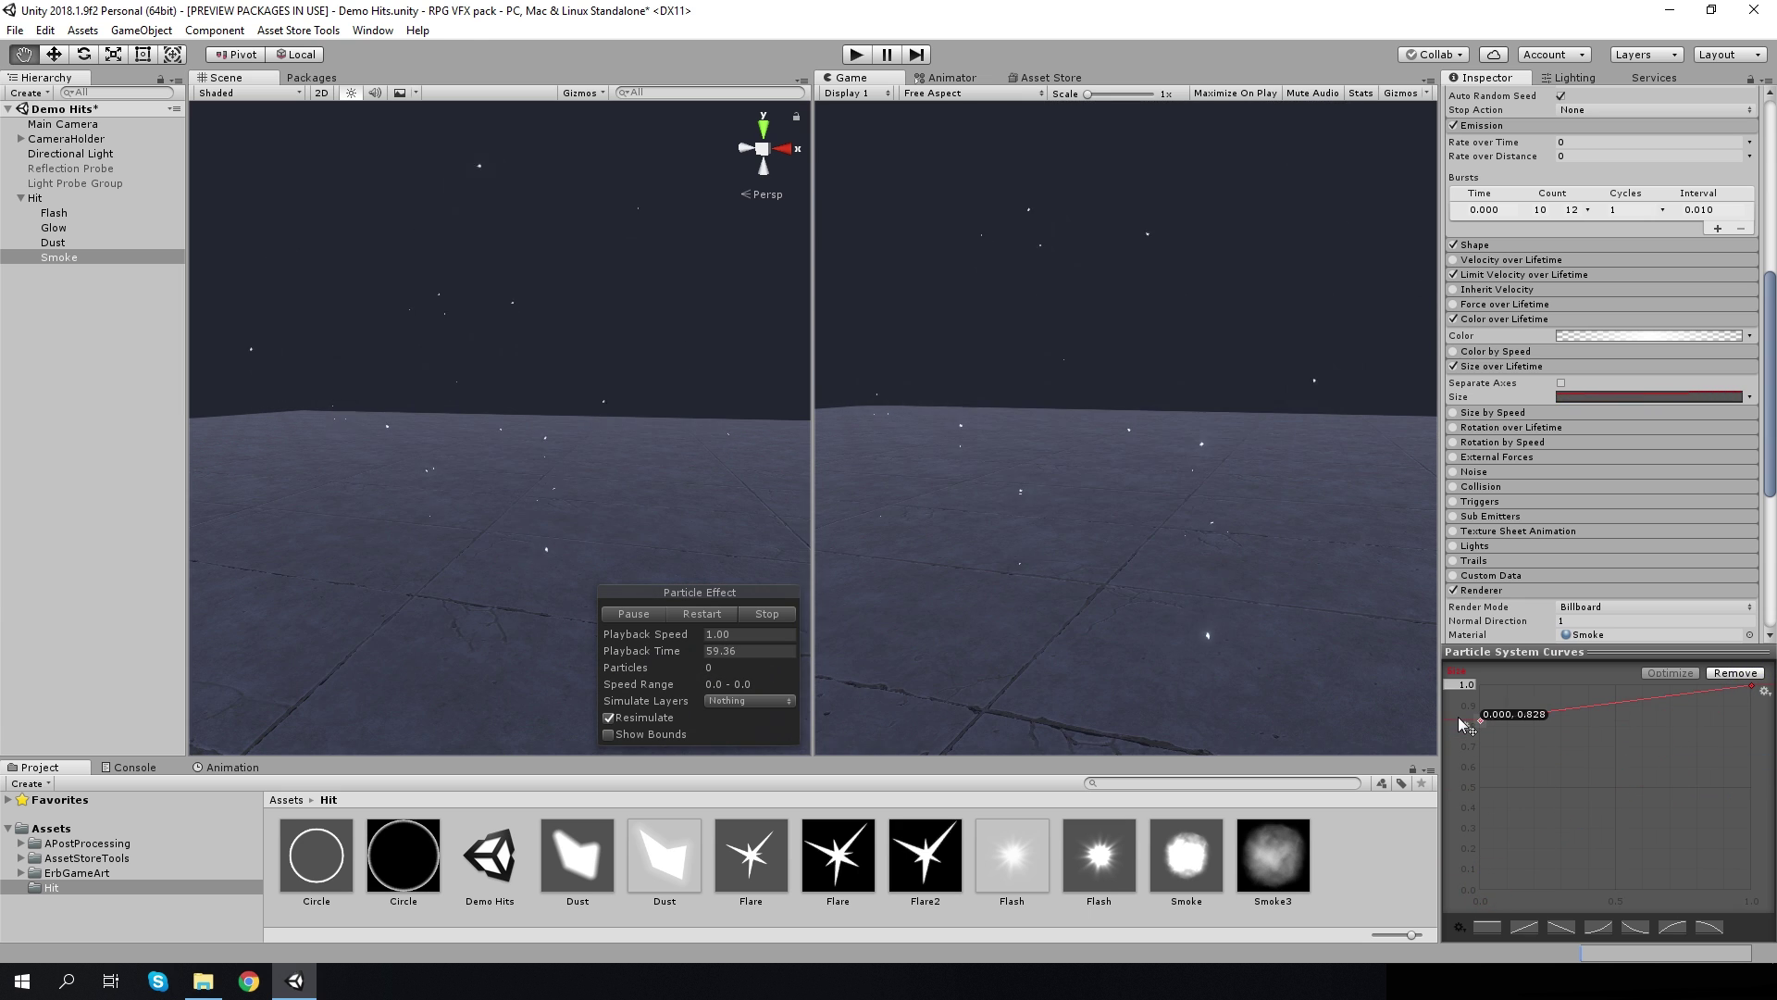
pyautogui.click(1629, 472)
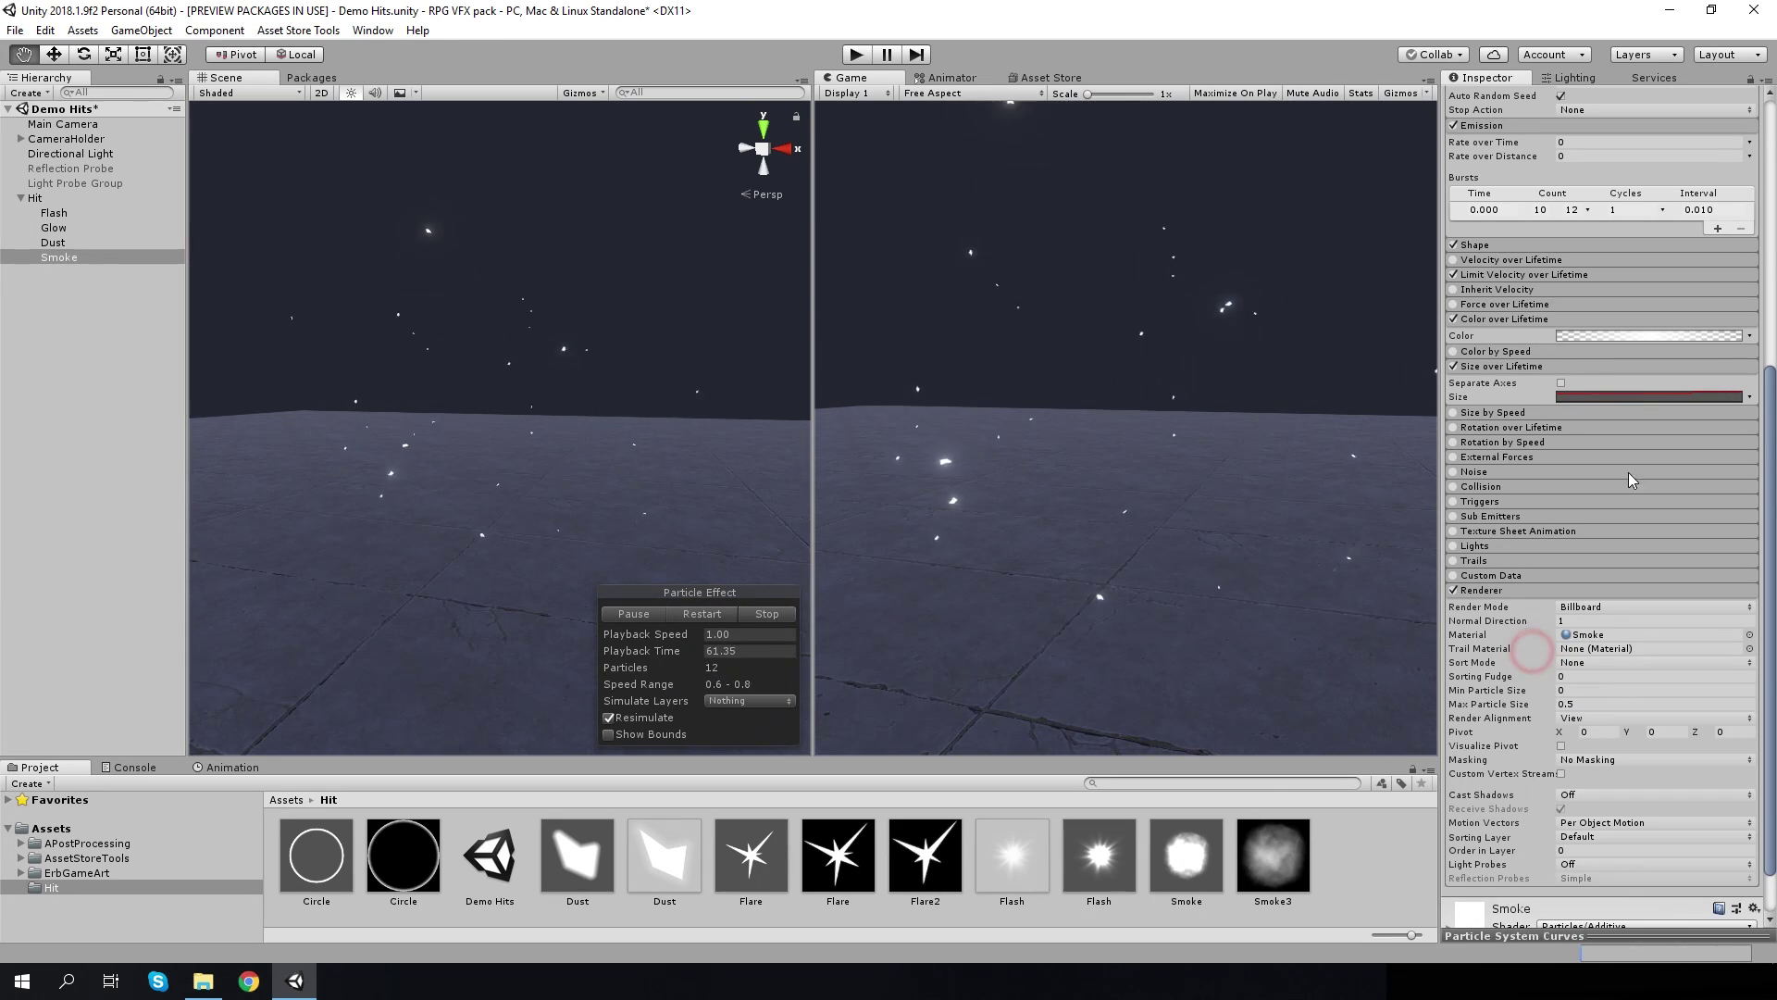
# Enable Rotation over Lifetime with angular velocity random between -50 and 50
pyautogui.click(1453, 426)
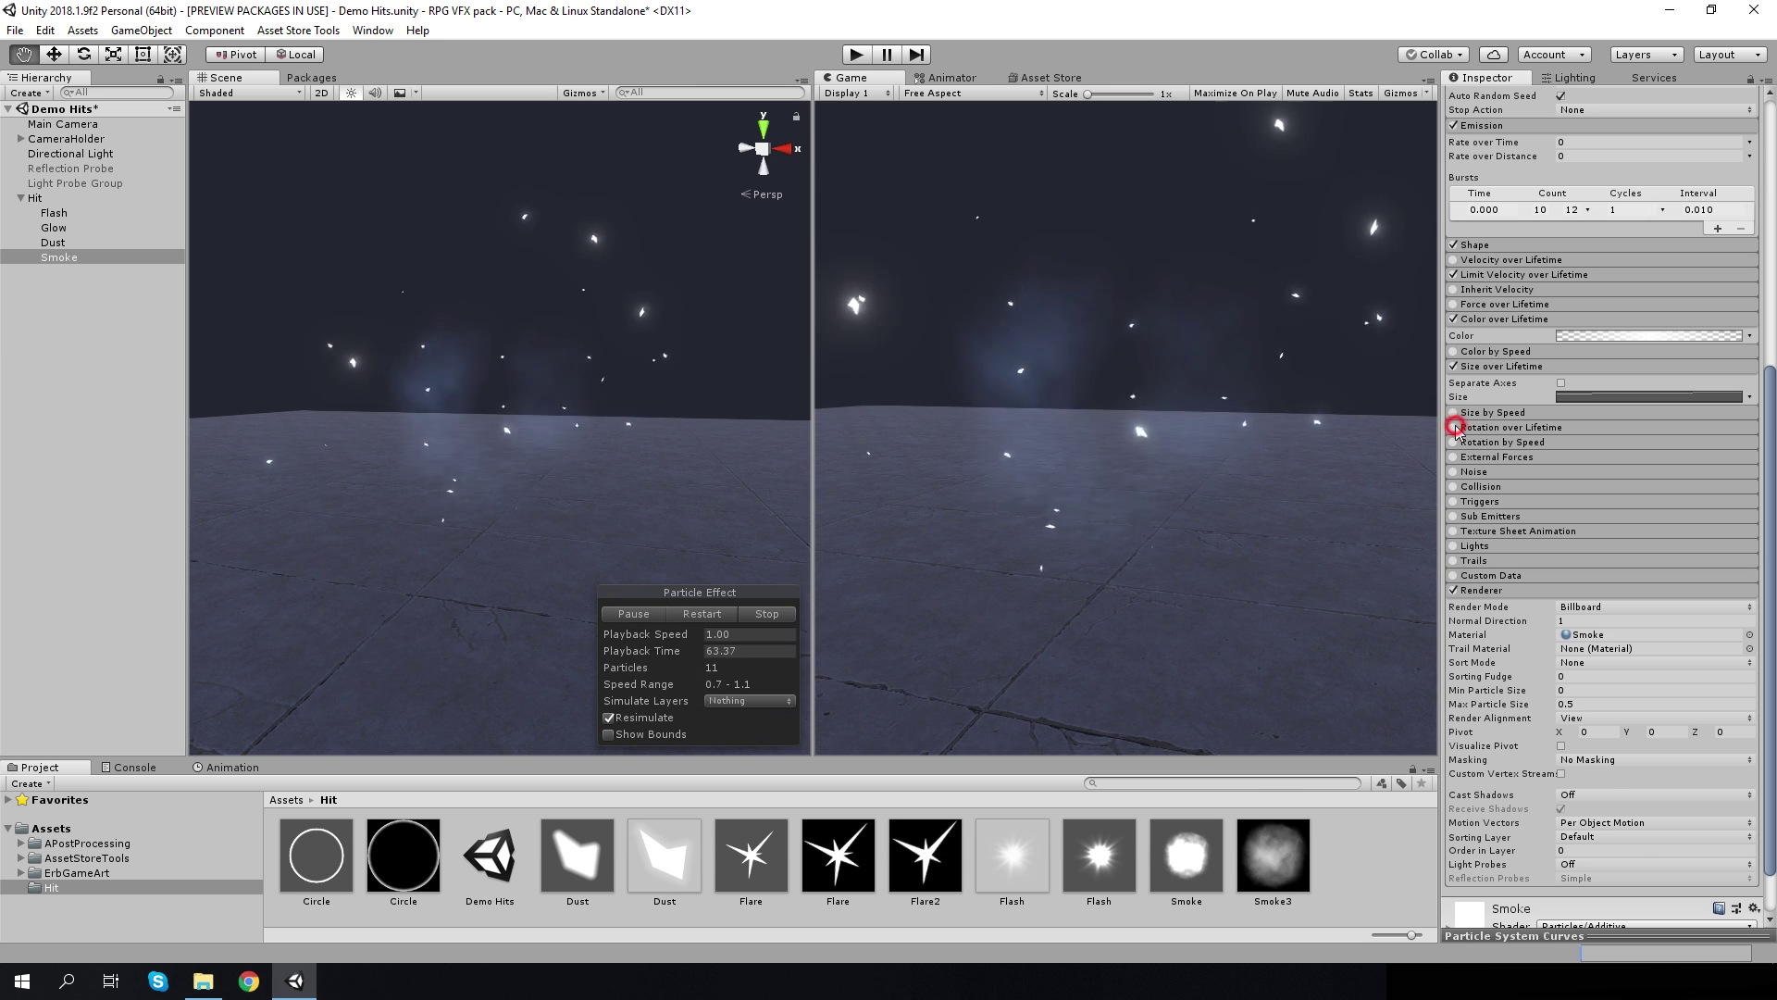
pyautogui.click(1586, 458)
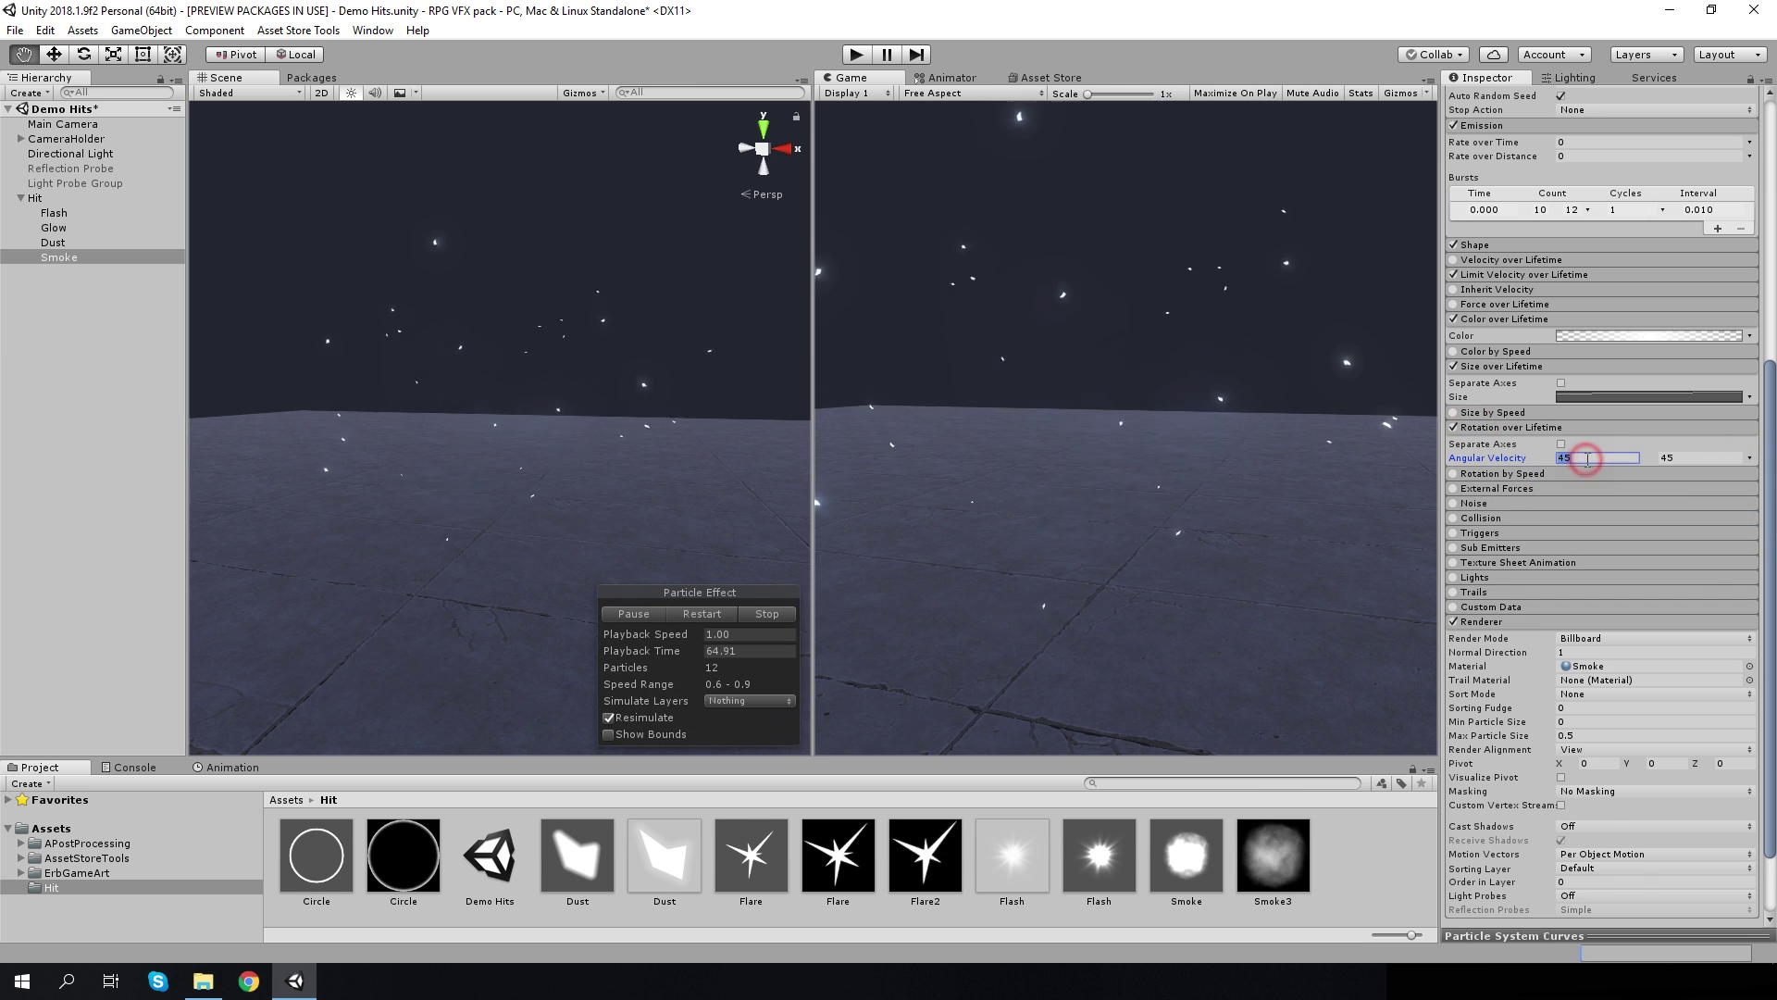
pyautogui.write('50')
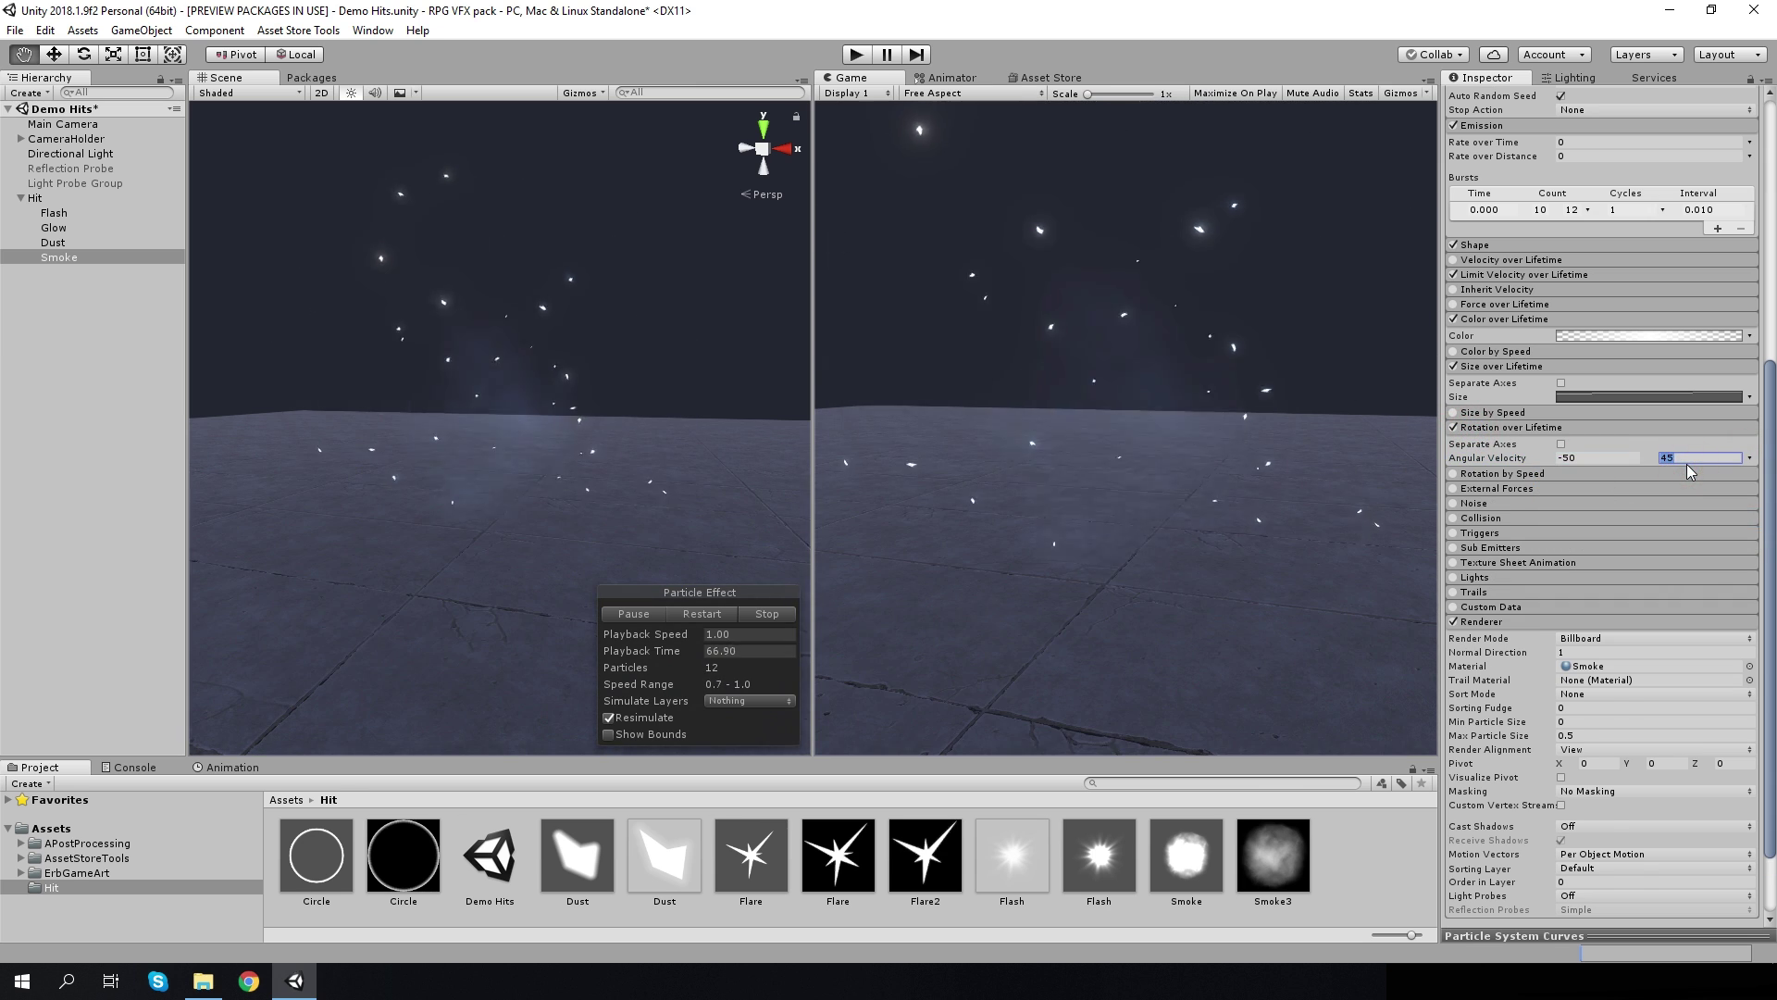
pyautogui.write('50')
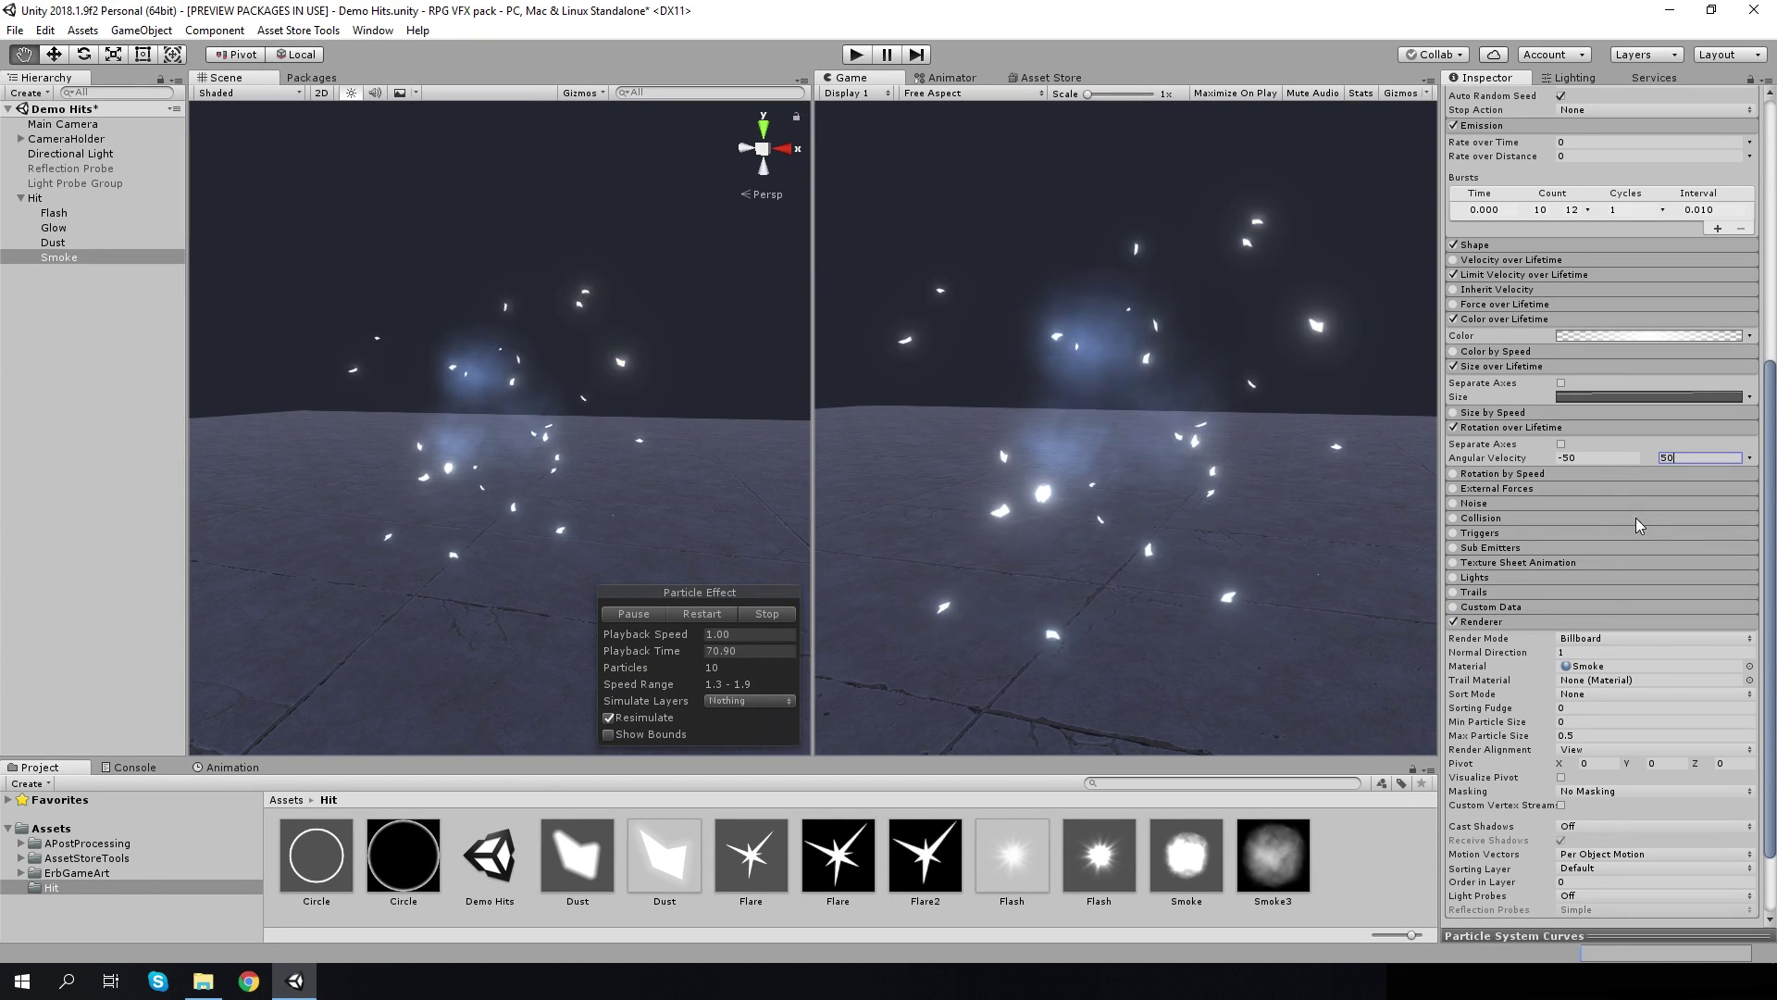
pyautogui.click(59, 228)
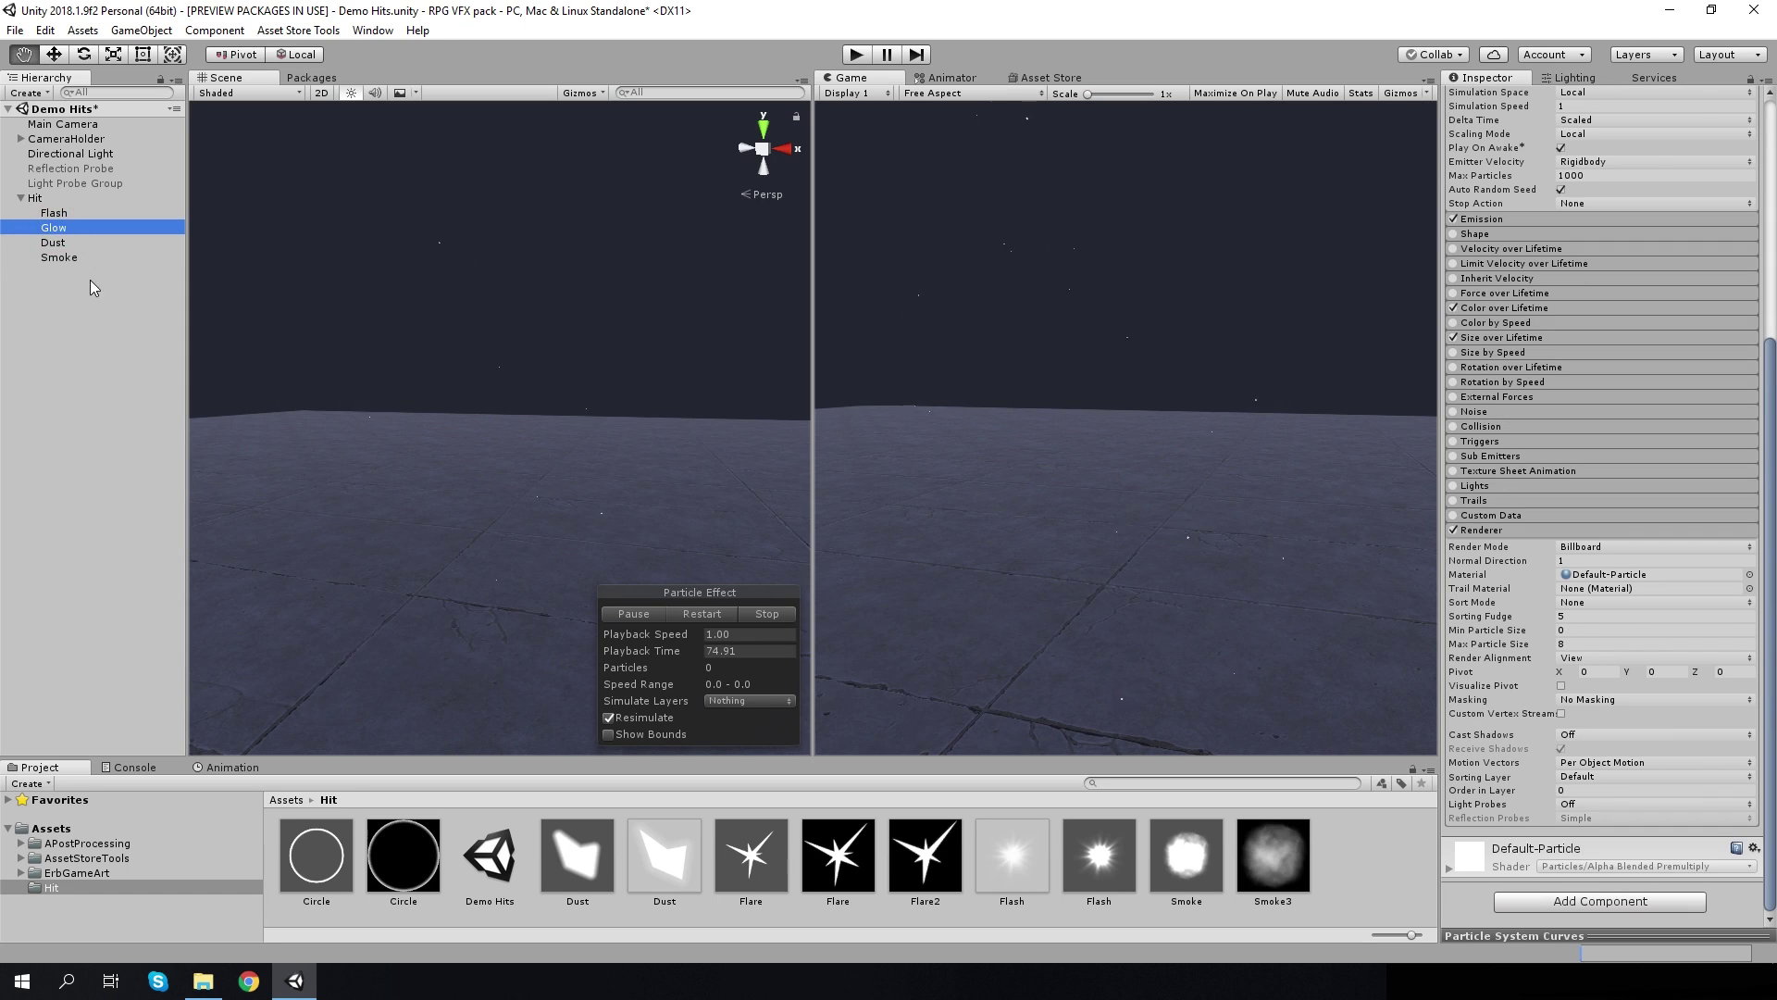
# Duplicate the Glow effect and rename the copy to ShockWave
pyautogui.hotkey('ctrl', 'd')
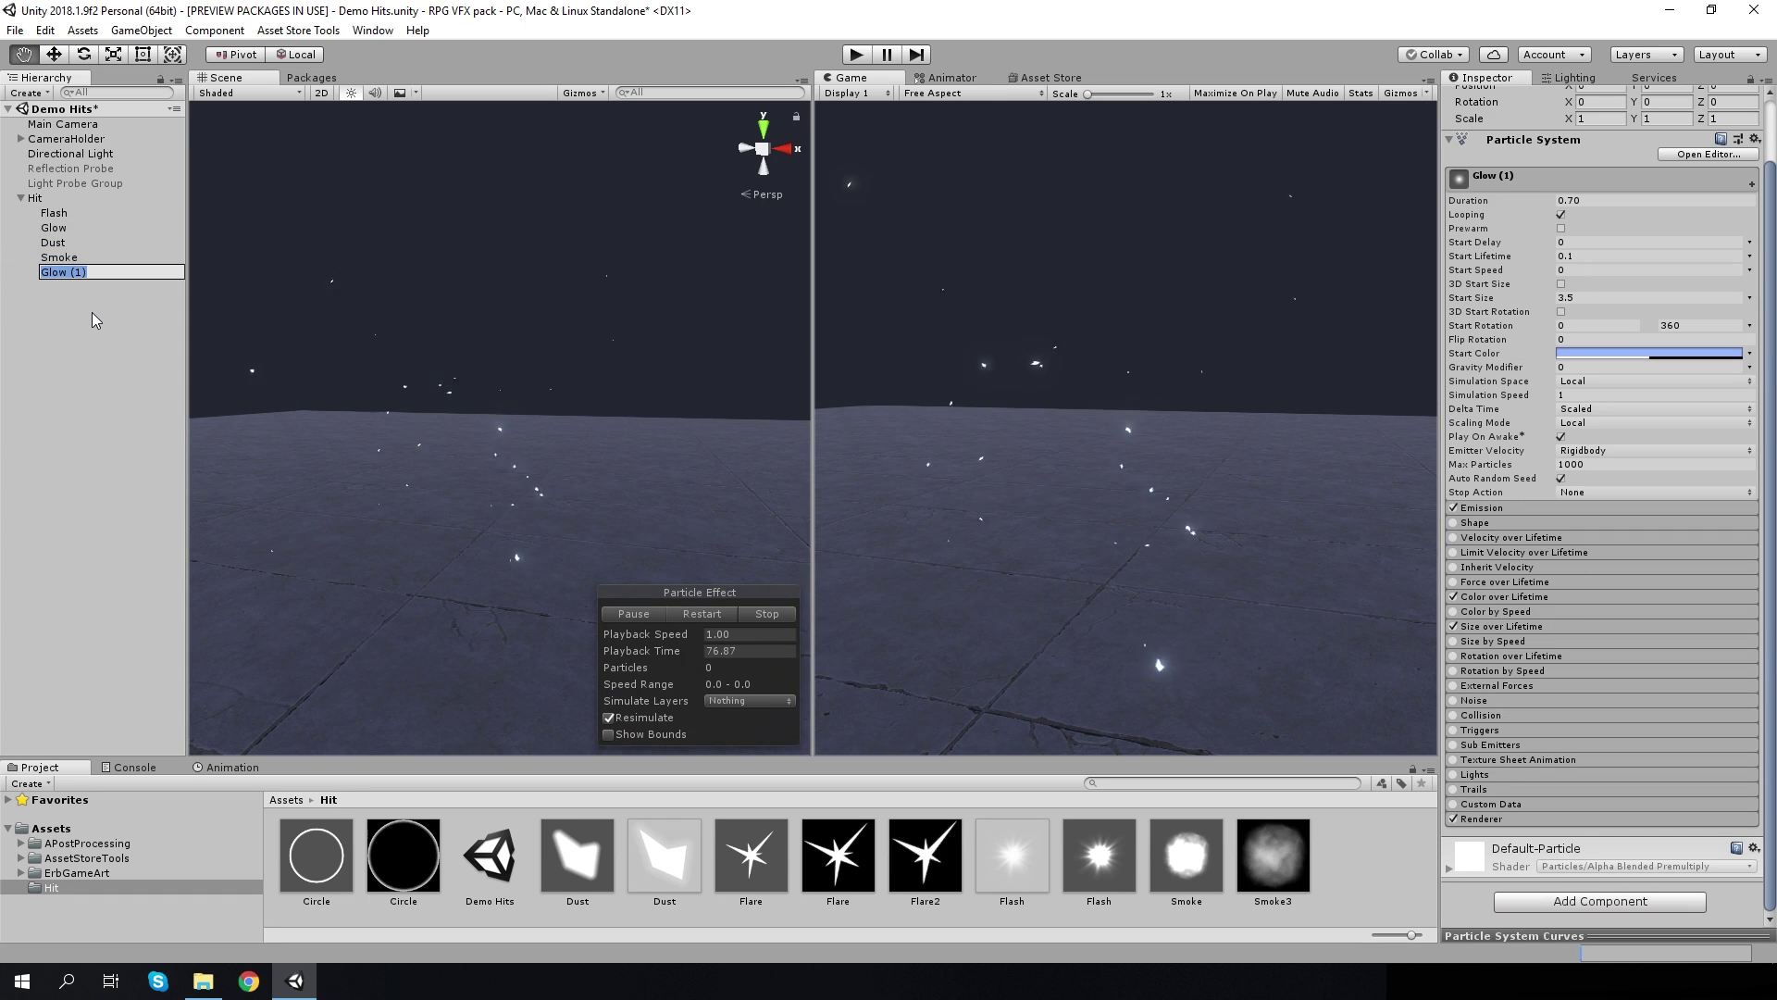
pyautogui.write('S')
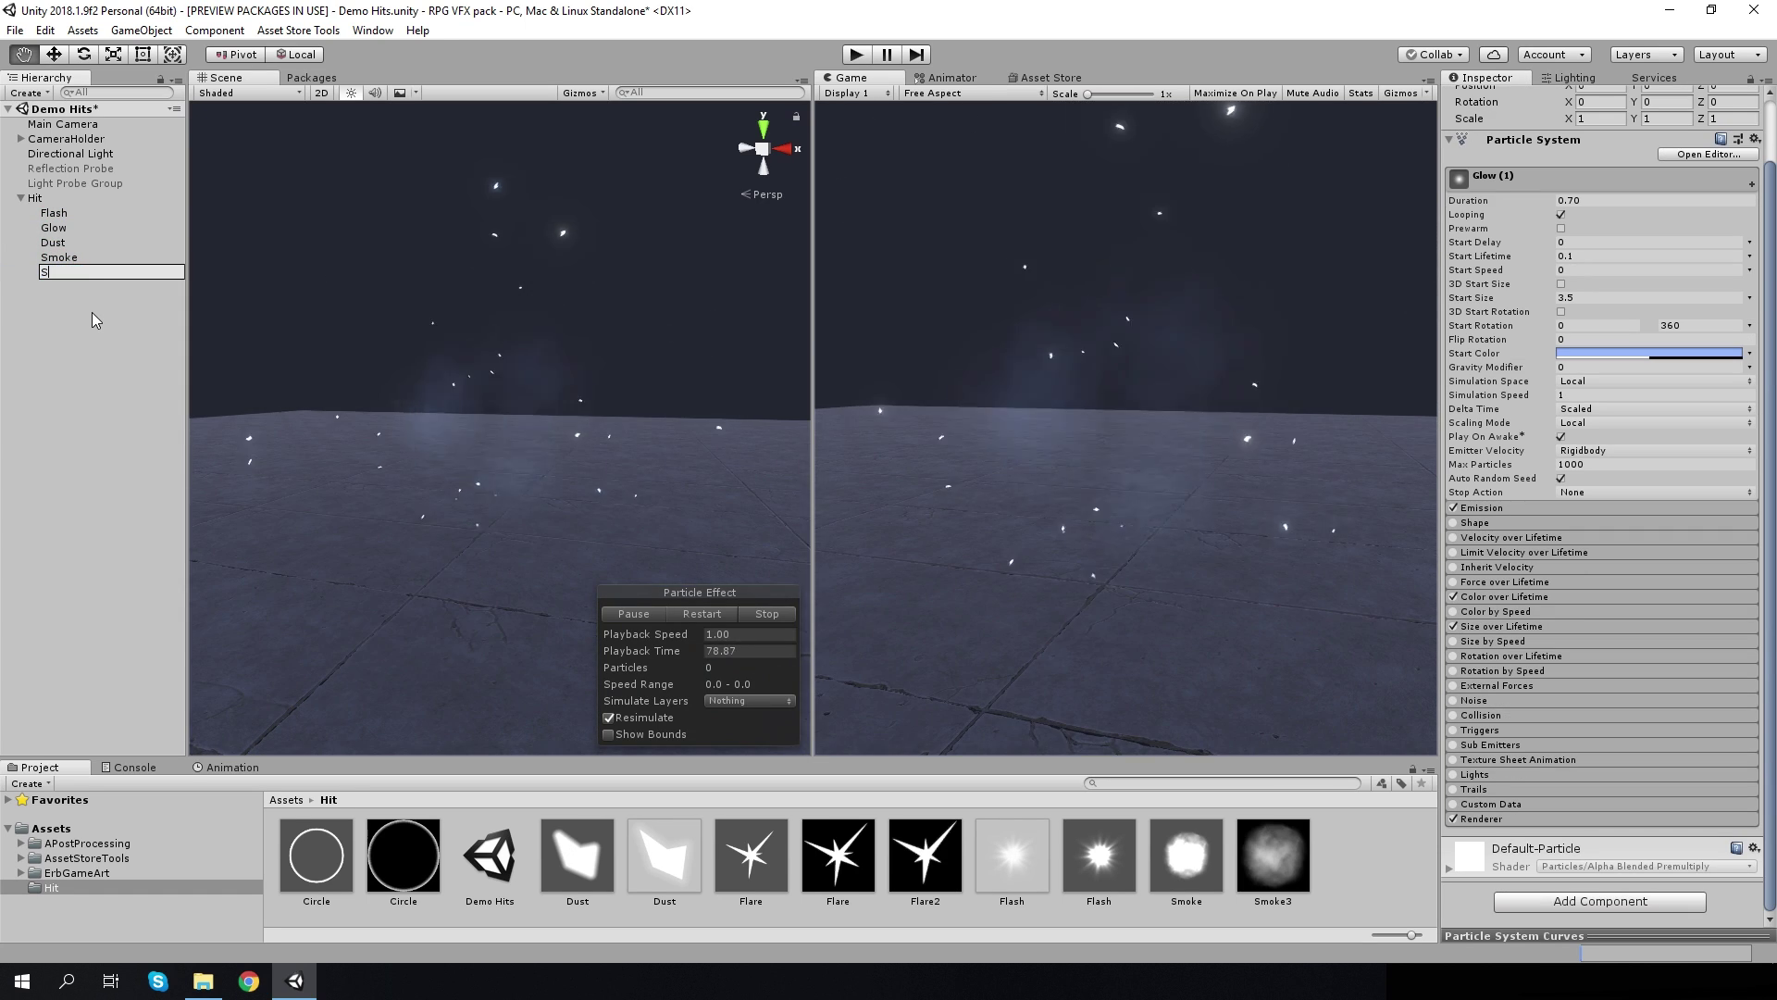
pyautogui.write('ho')
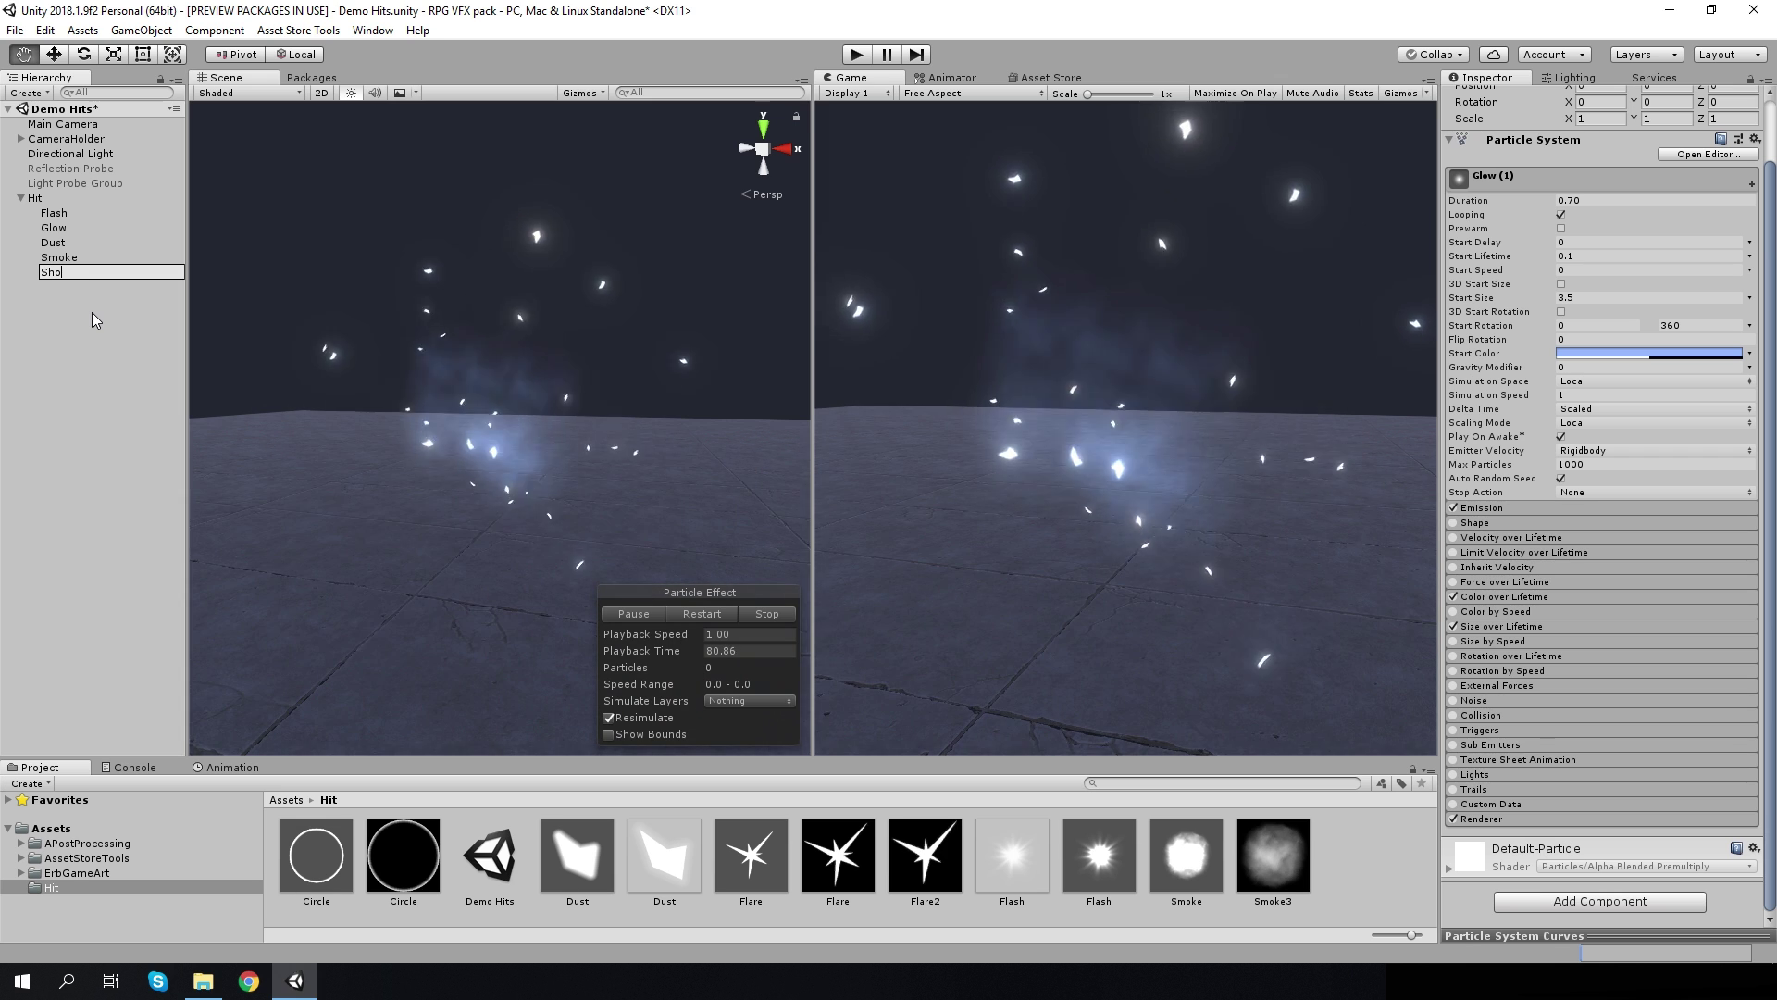
pyautogui.write('ckWave')
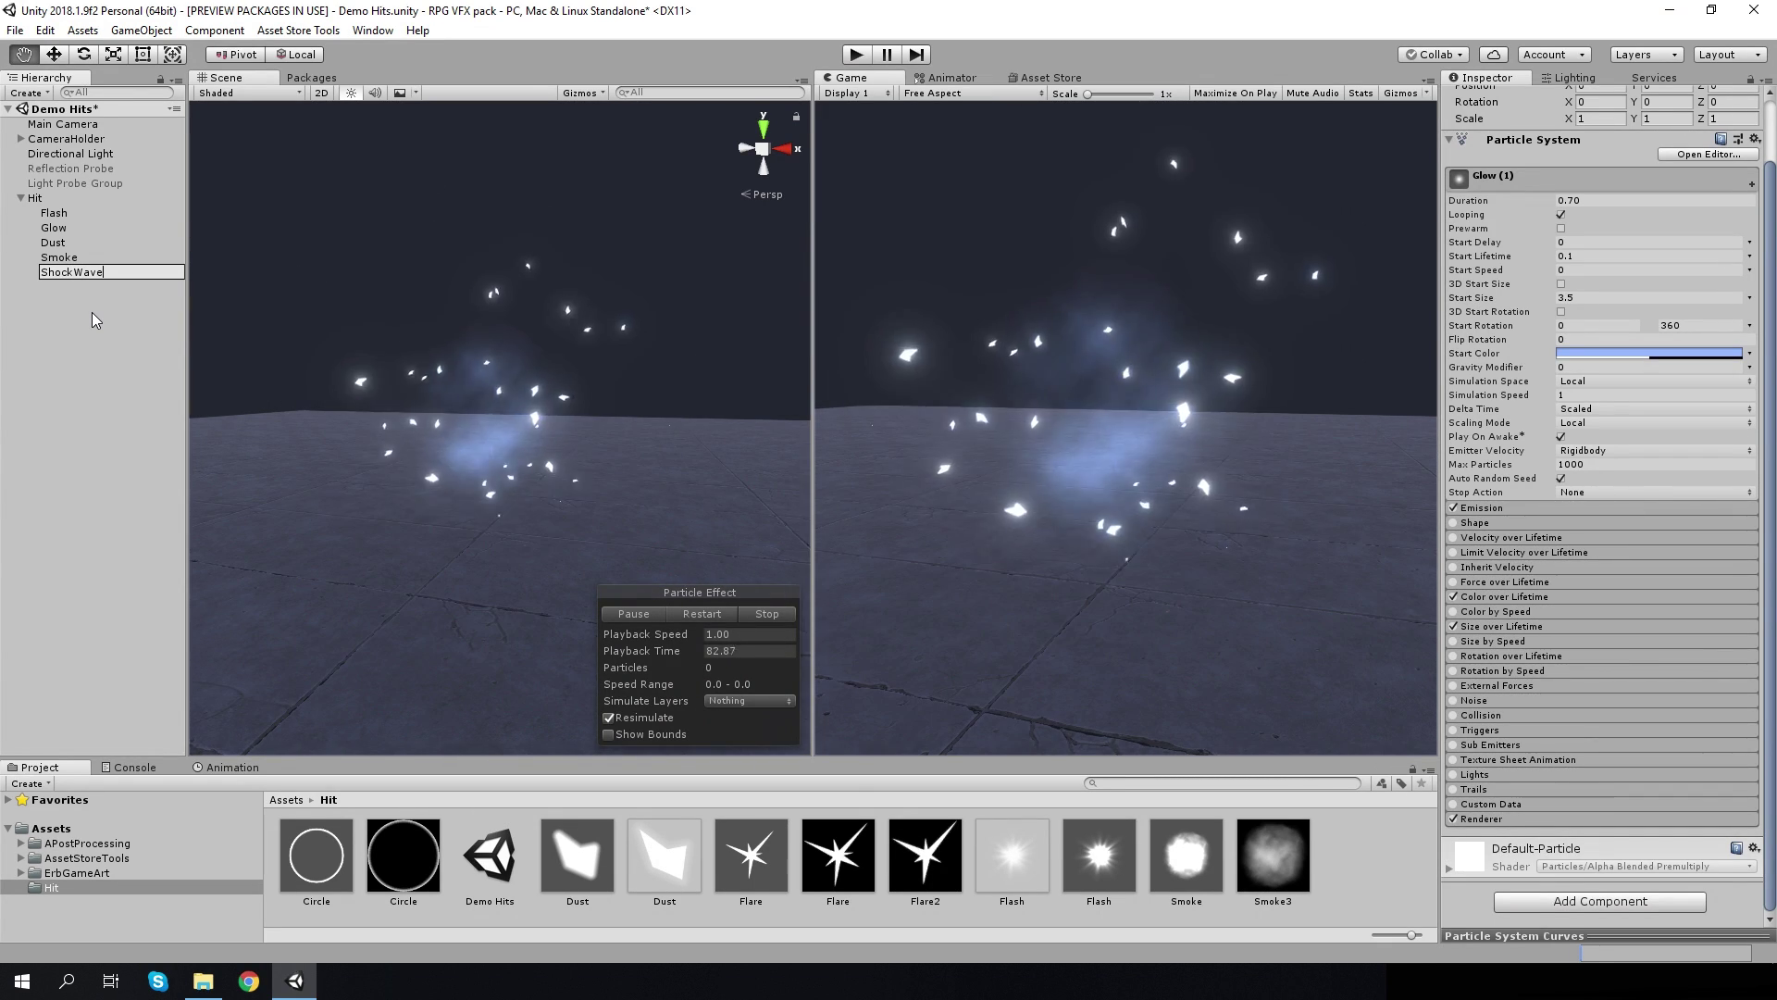
pyautogui.click(69, 273)
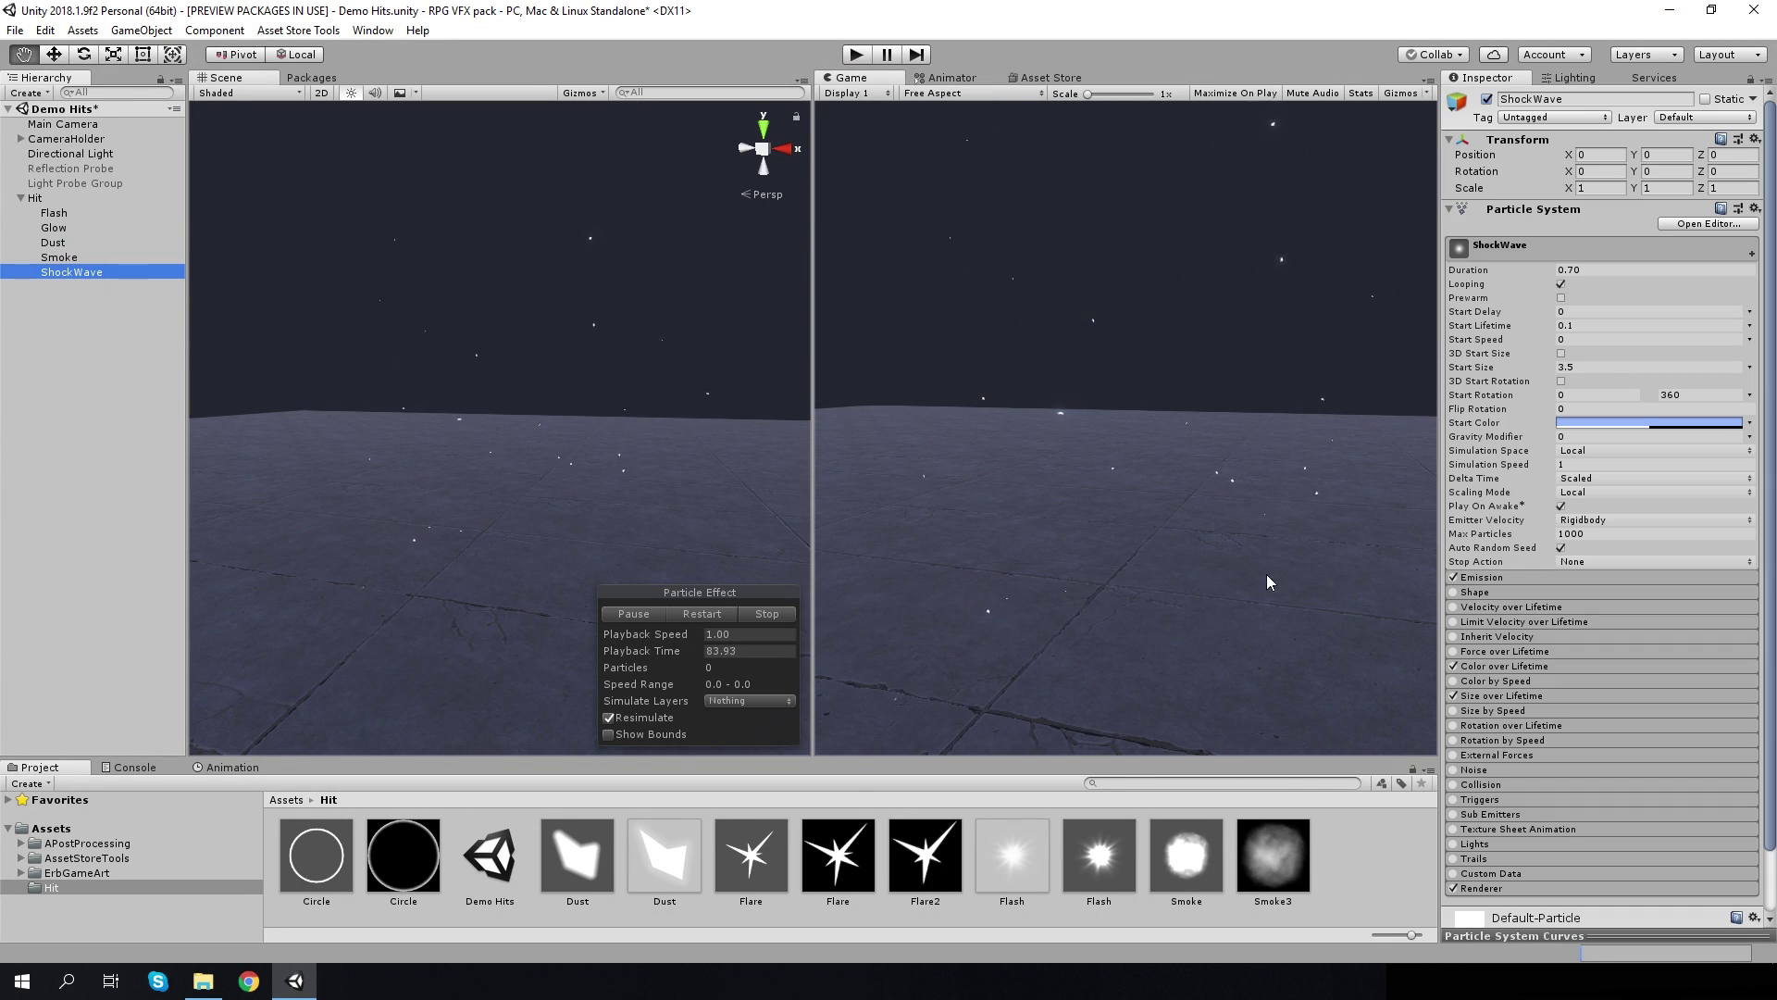
# With playback paused, give ShockWave the Circle material in its Renderer and a start size of 1.2
pyautogui.click(656, 613)
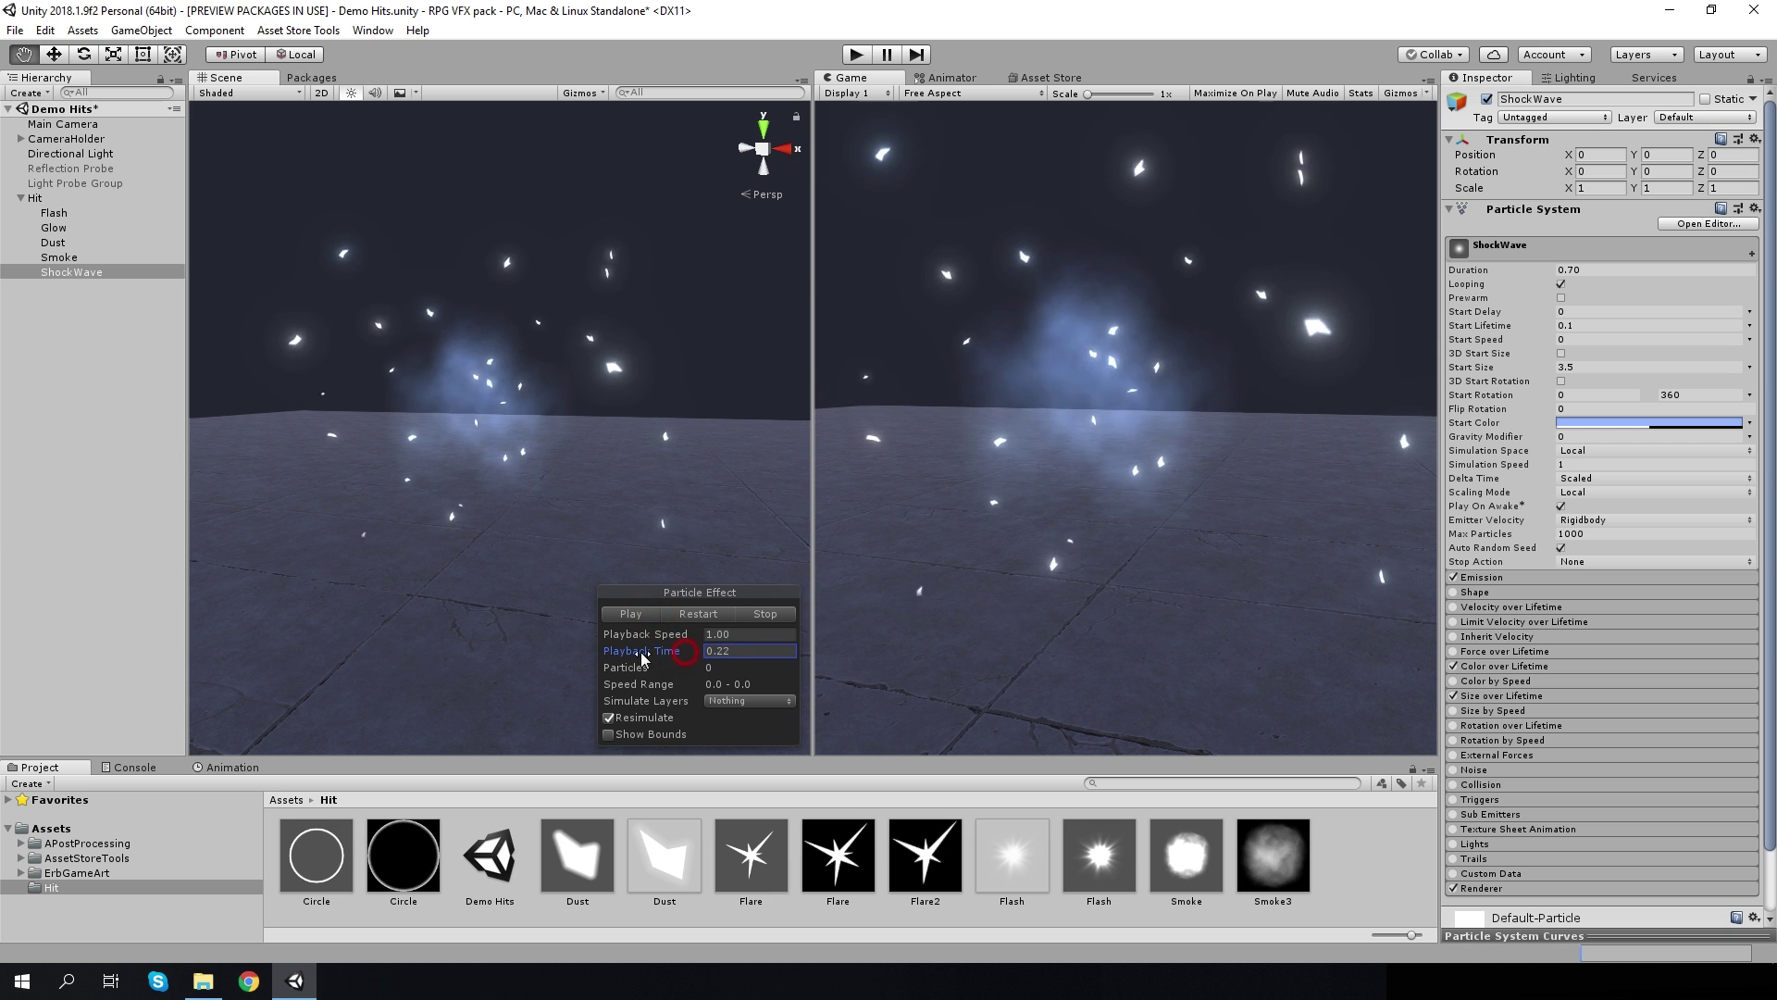
pyautogui.moveTo(640, 657); pyautogui.dragTo(602, 657)
pyautogui.scroll(-3, 1510, 824)
pyautogui.click(1486, 819)
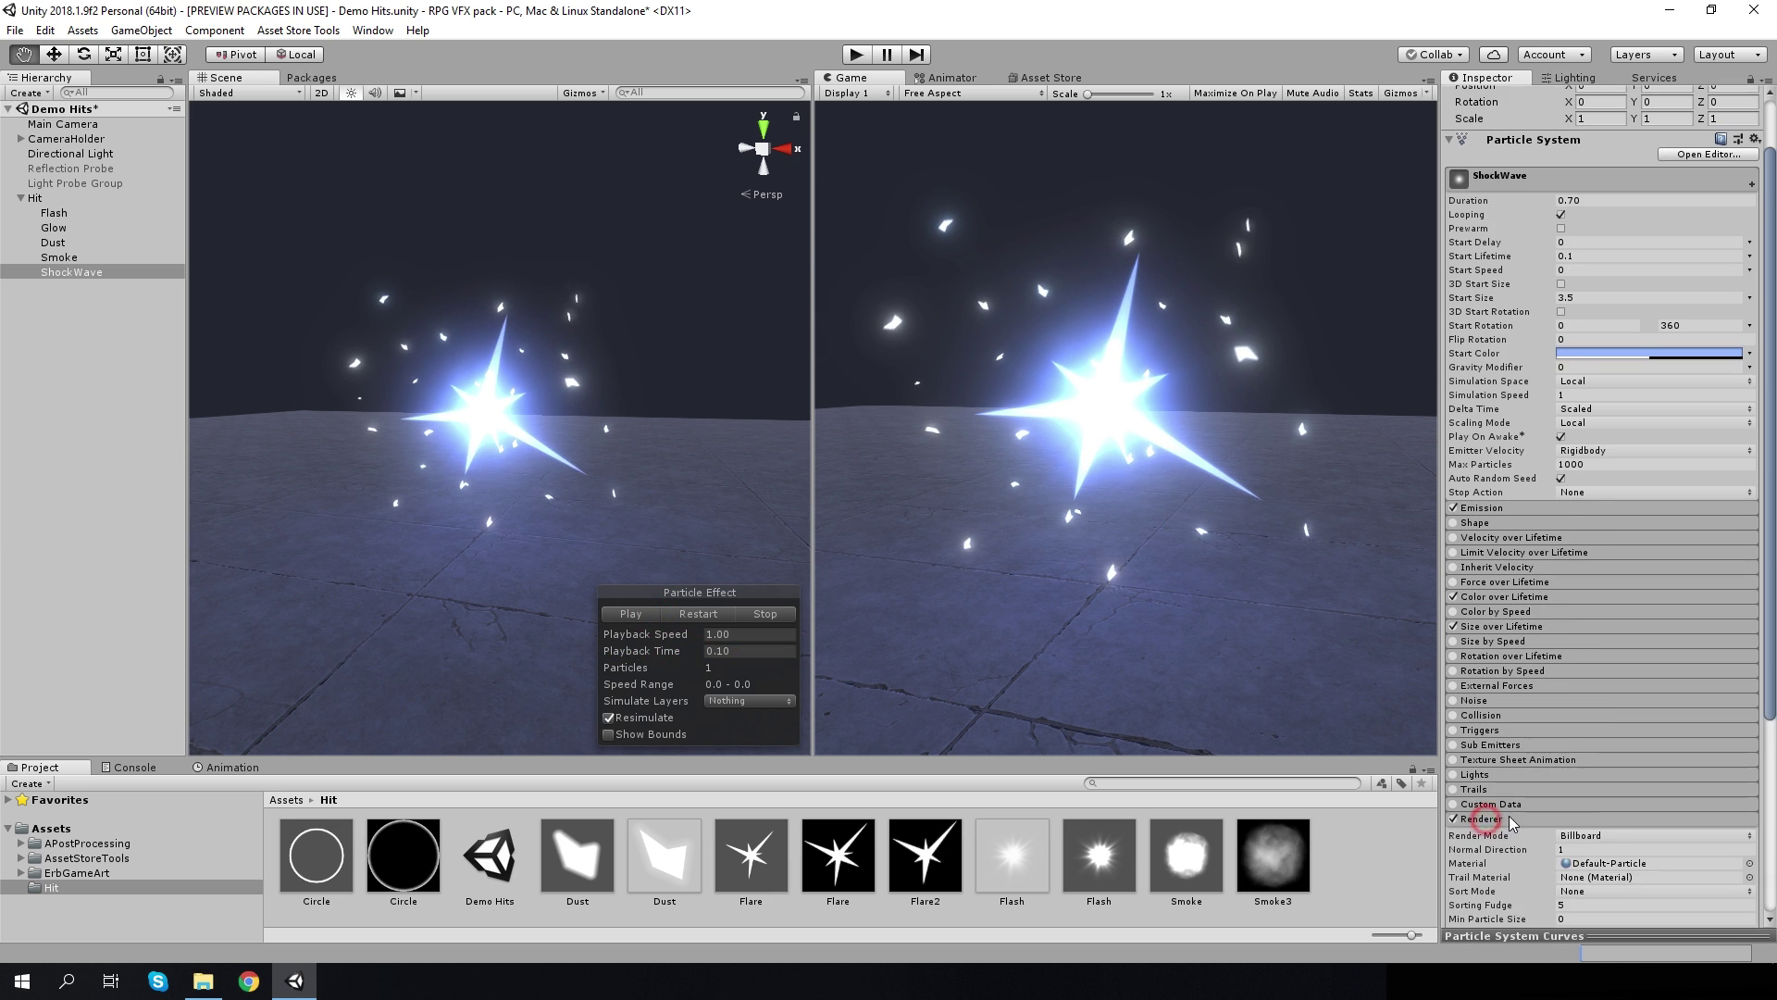
pyautogui.scroll(-4, 1510, 824)
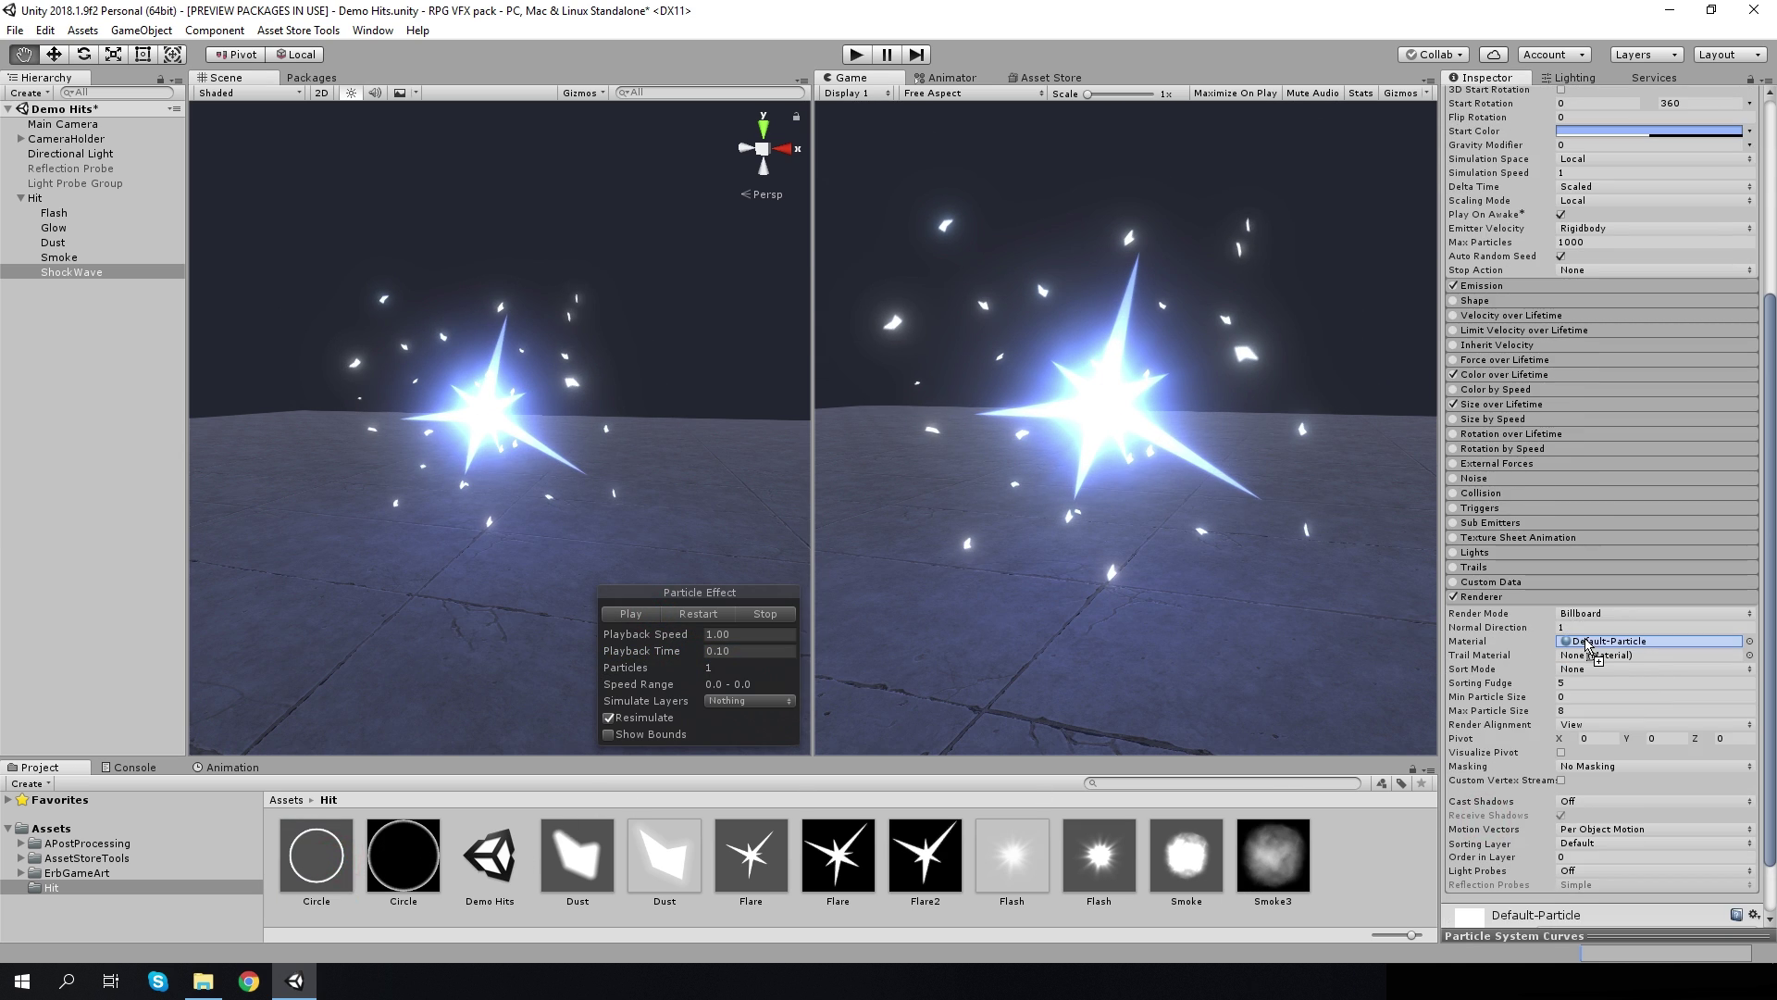
pyautogui.moveTo(1589, 645); pyautogui.dragTo(1589, 646)
pyautogui.scroll(5, 1590, 389)
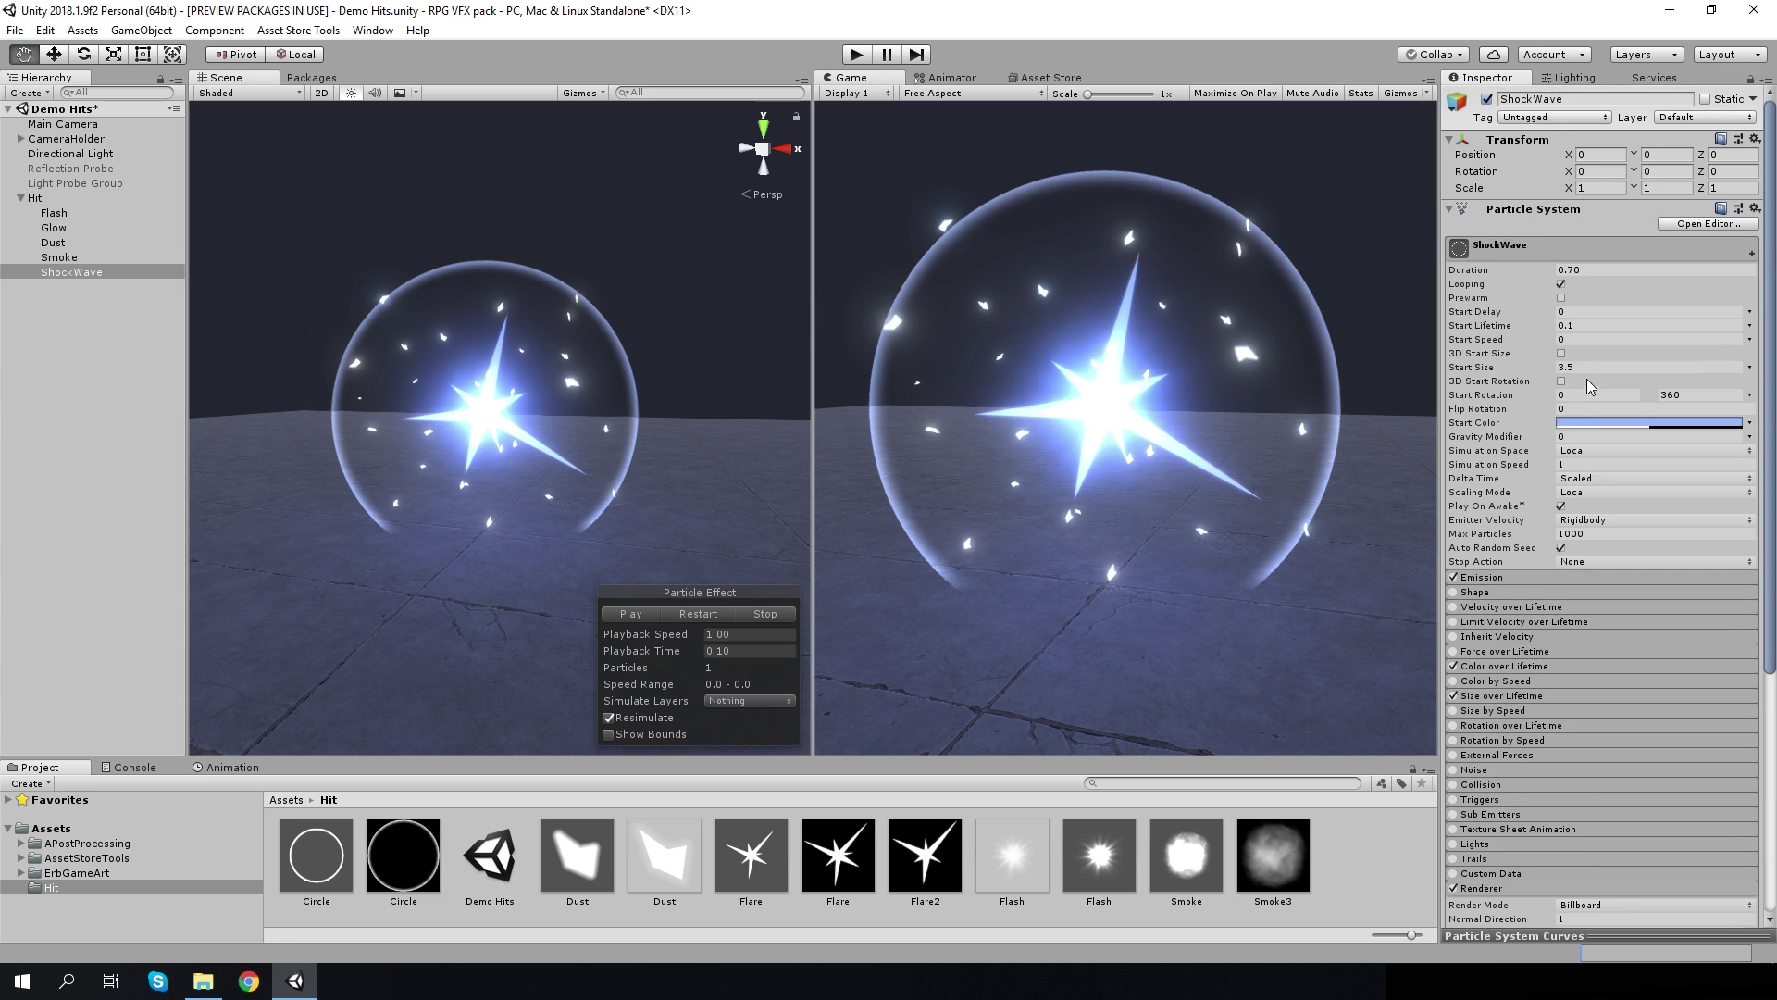
pyautogui.write('1.2')
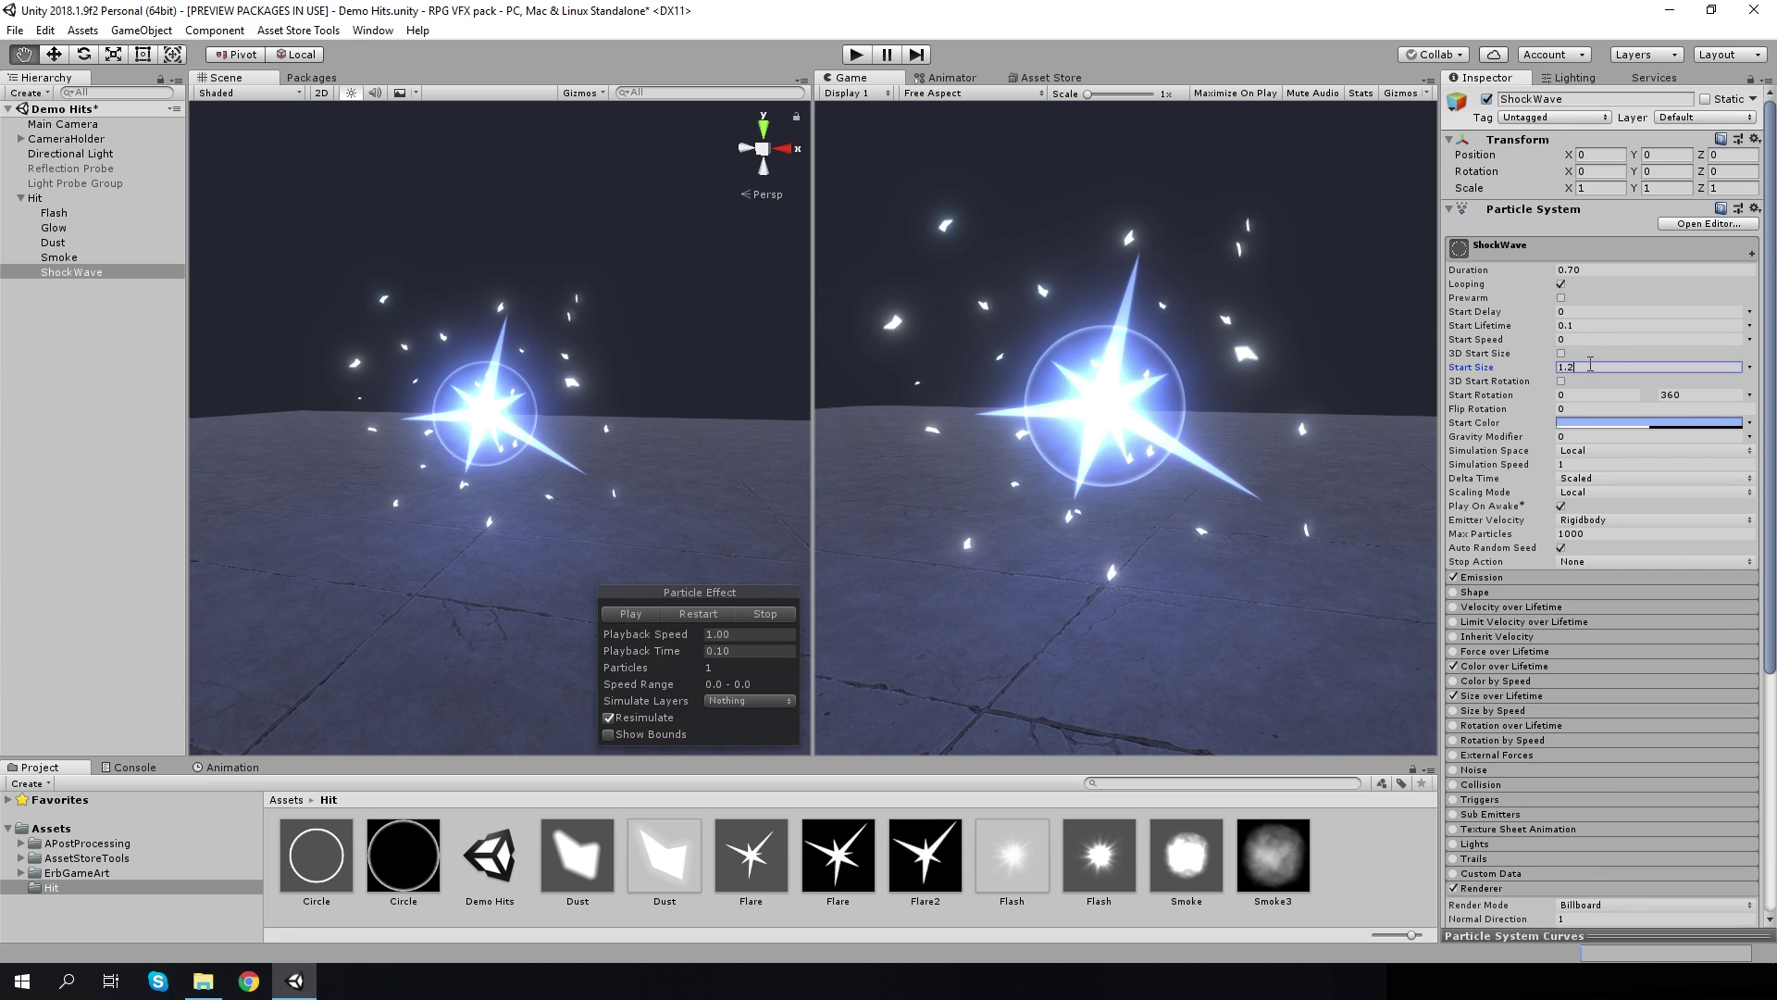
pyautogui.scroll(-1, 1614, 537)
# Add an alpha key at 30% to ShockWave's Color over Lifetime gradient so it fades out
pyautogui.click(1492, 609)
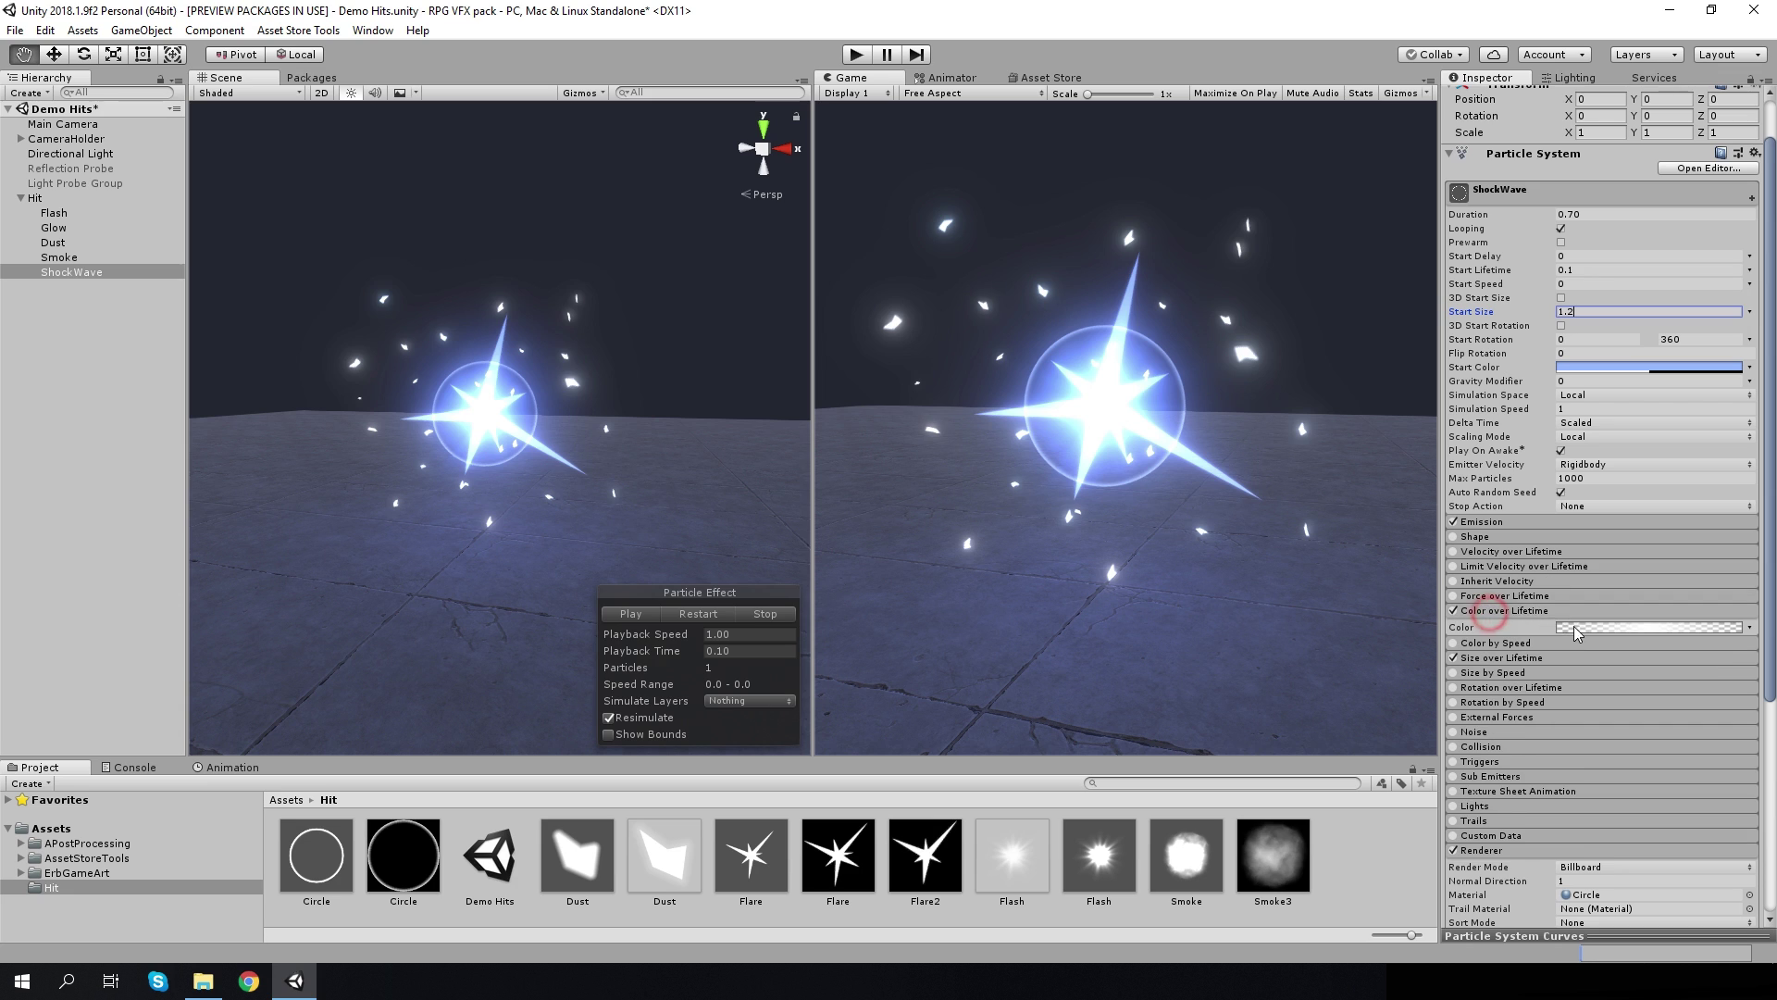
pyautogui.click(1592, 627)
pyautogui.click(1162, 413)
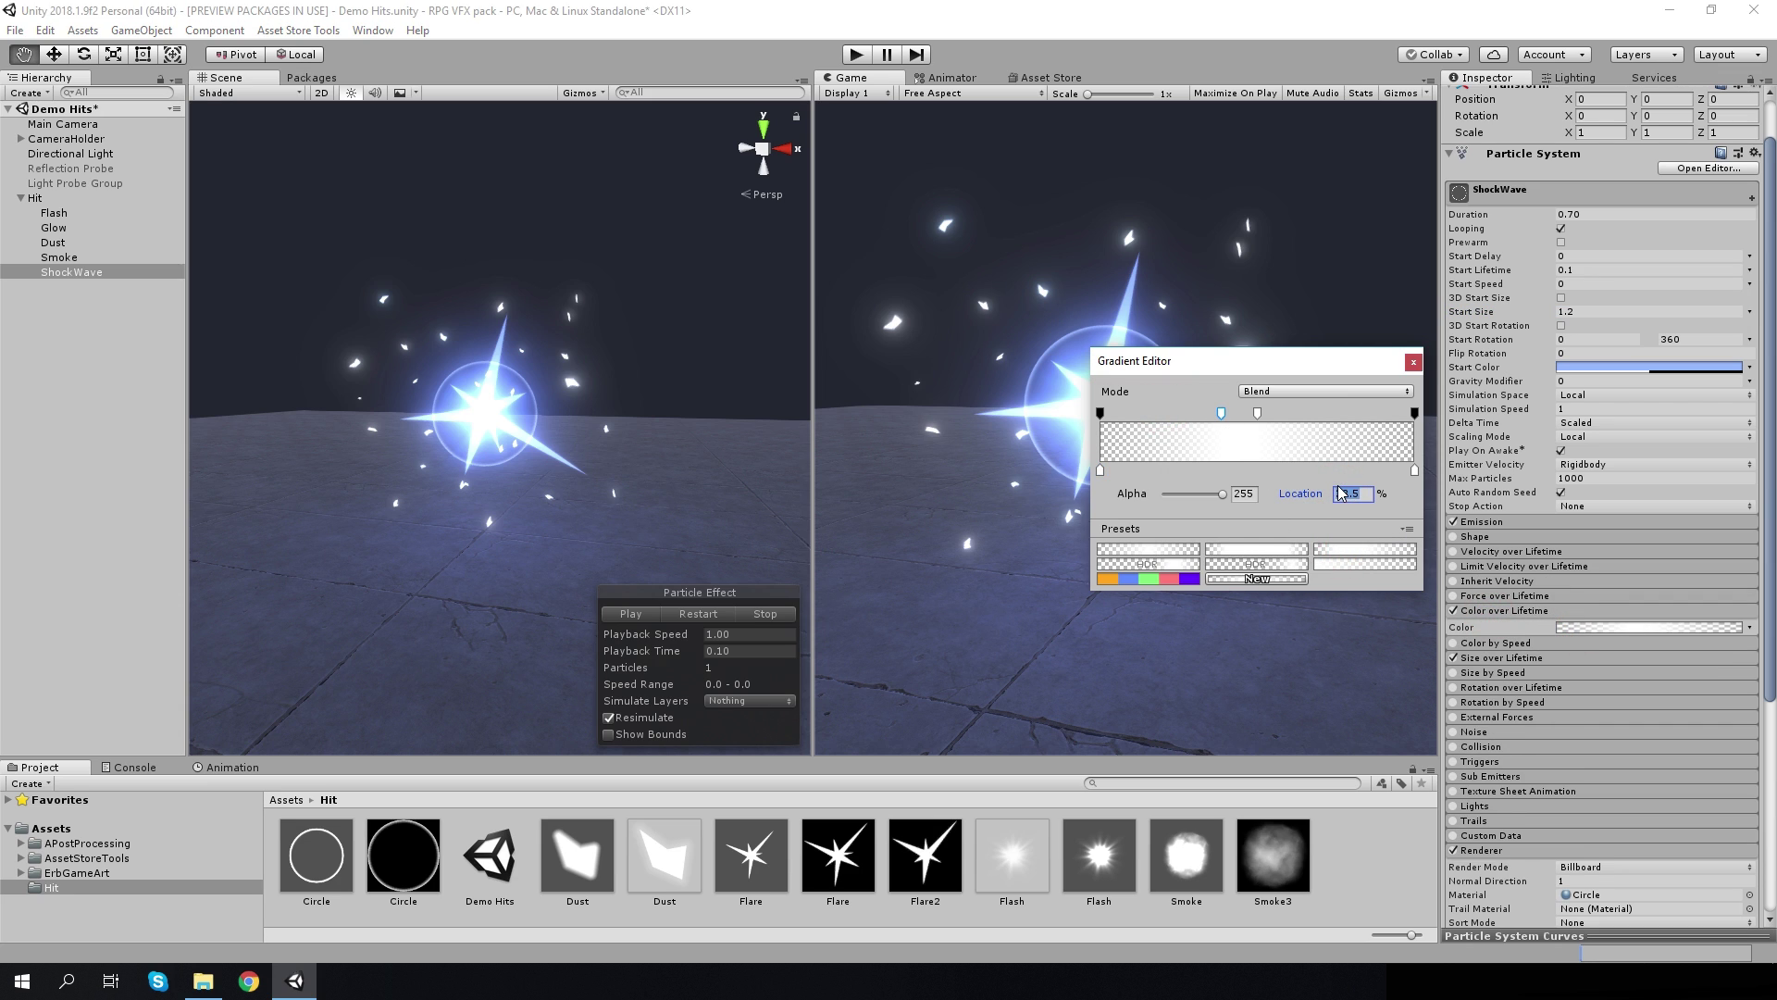
# Enable Size over Lifetime with a preset rising curve starting at about 0.55
pyautogui.click(1504, 659)
pyautogui.click(687, 614)
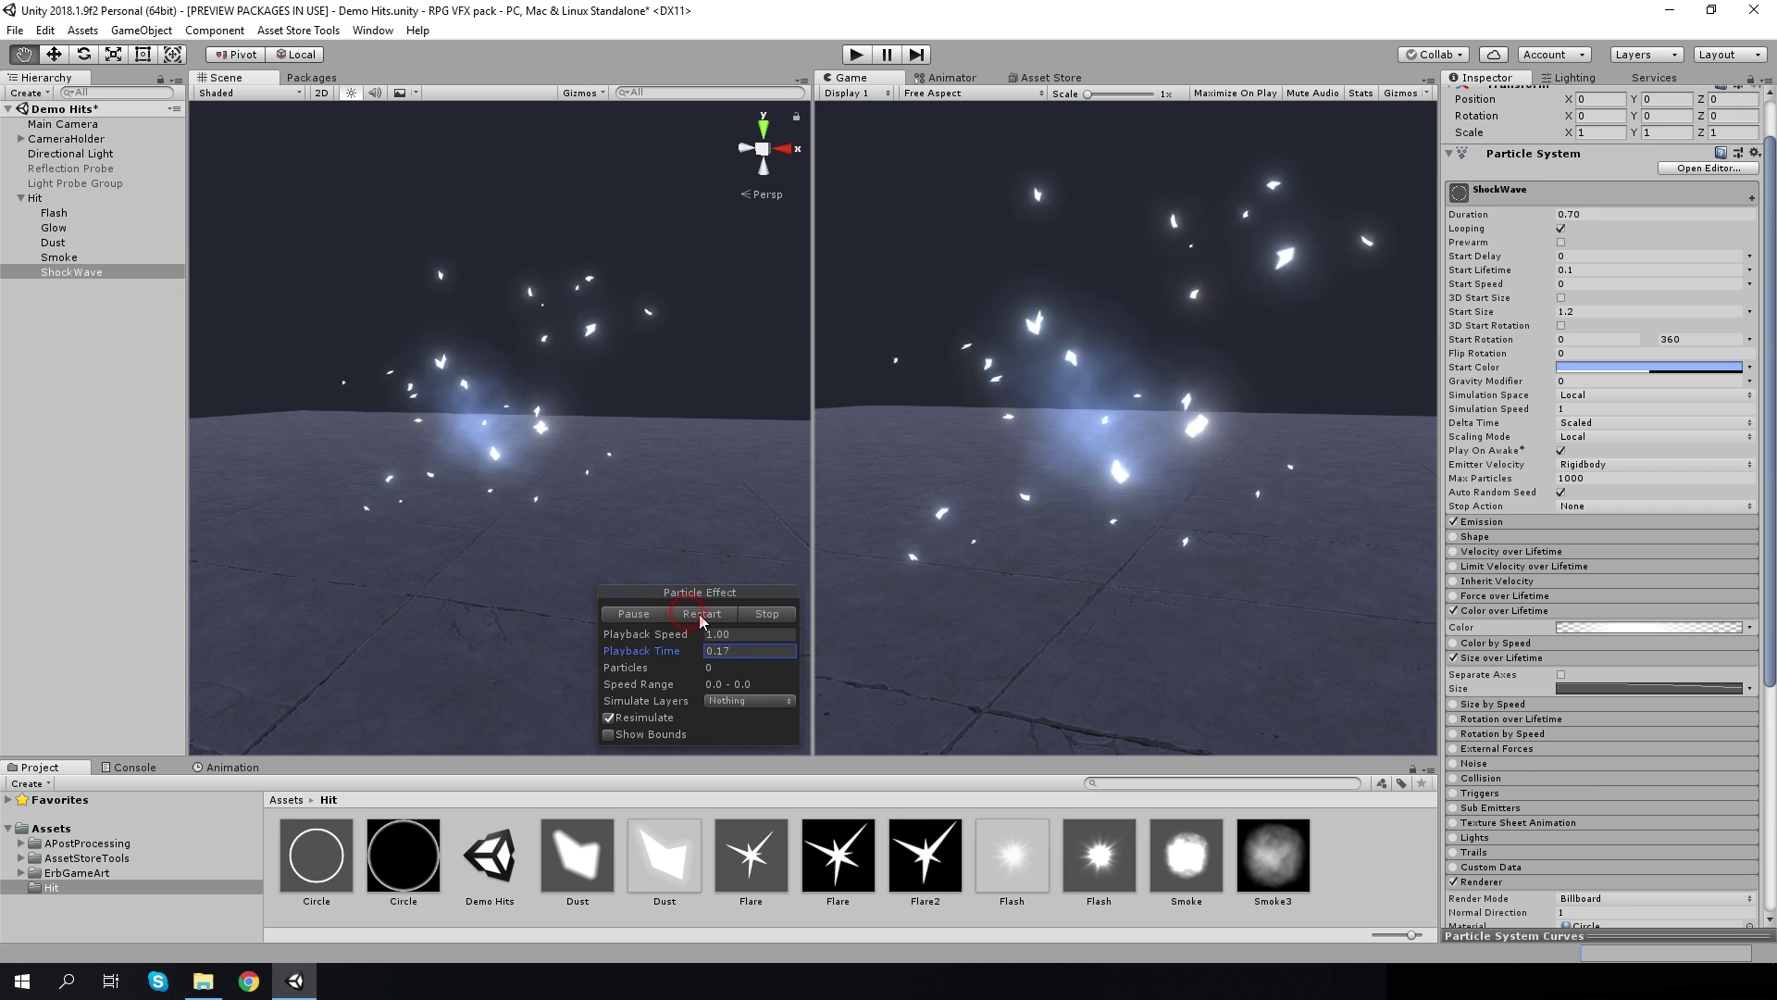
pyautogui.click(1576, 688)
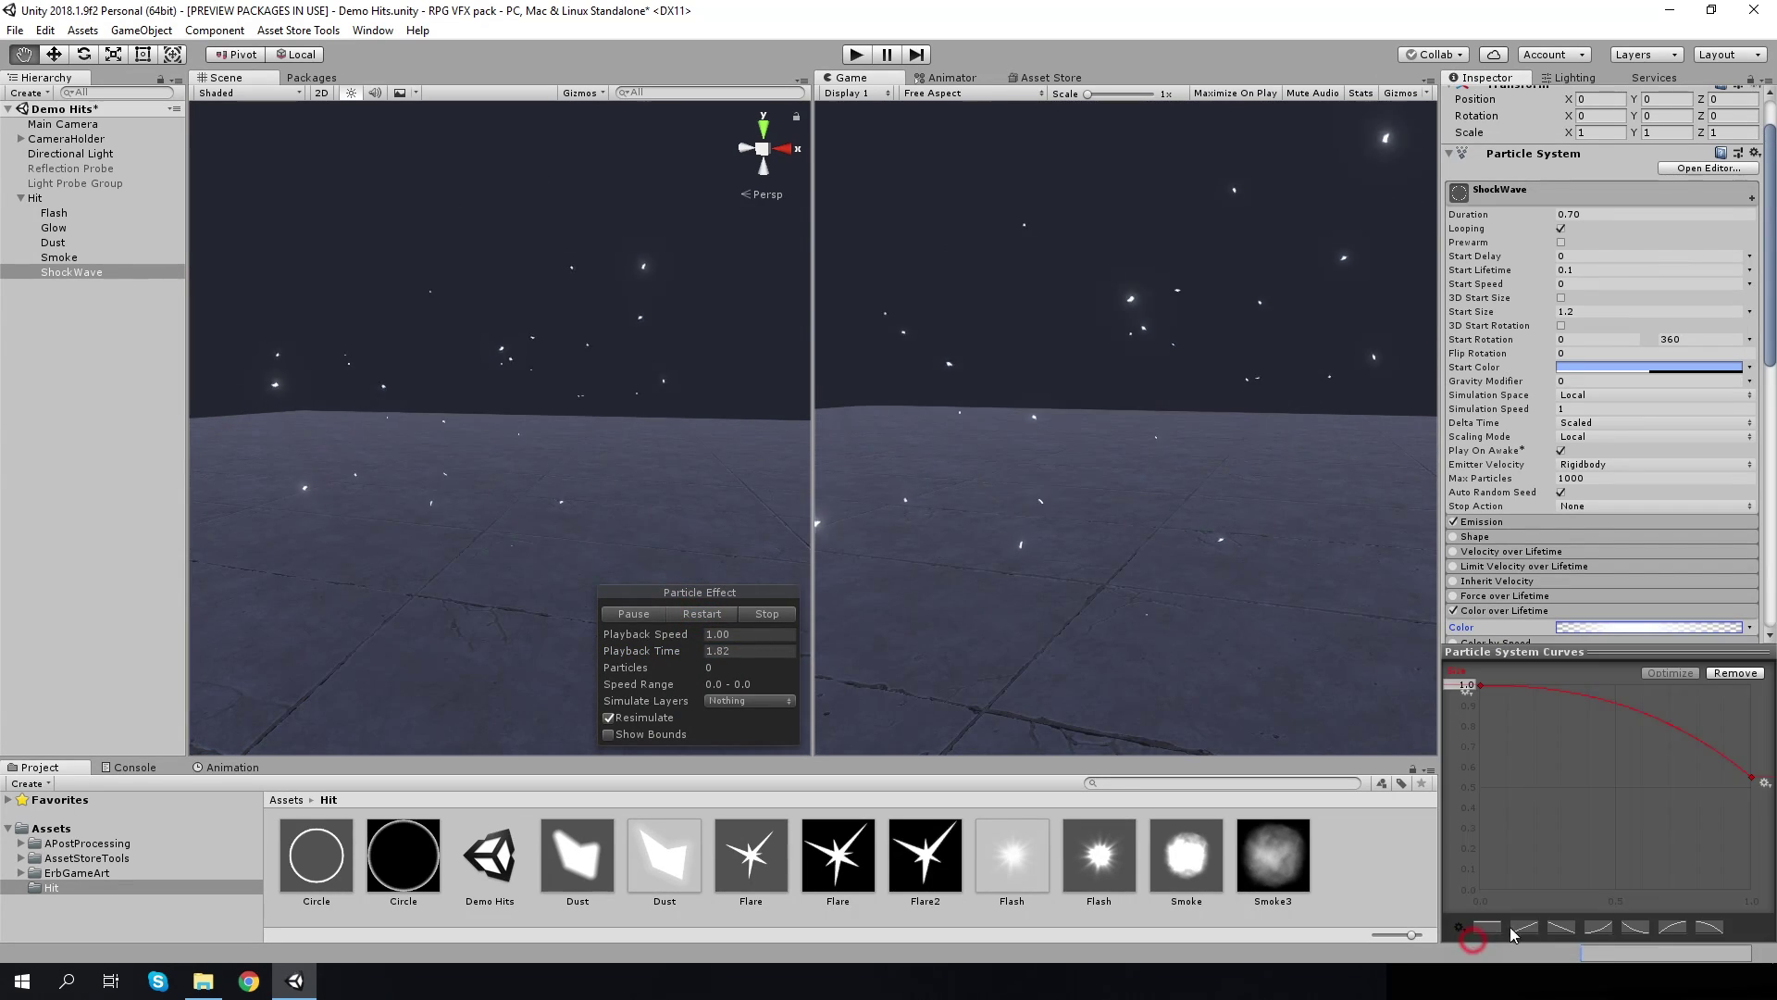
pyautogui.click(1678, 928)
pyautogui.moveTo(1481, 887)
pyautogui.mouseDown()
pyautogui.moveTo(1461, 782)
pyautogui.moveTo(1515, 743)
pyautogui.mouseUp()
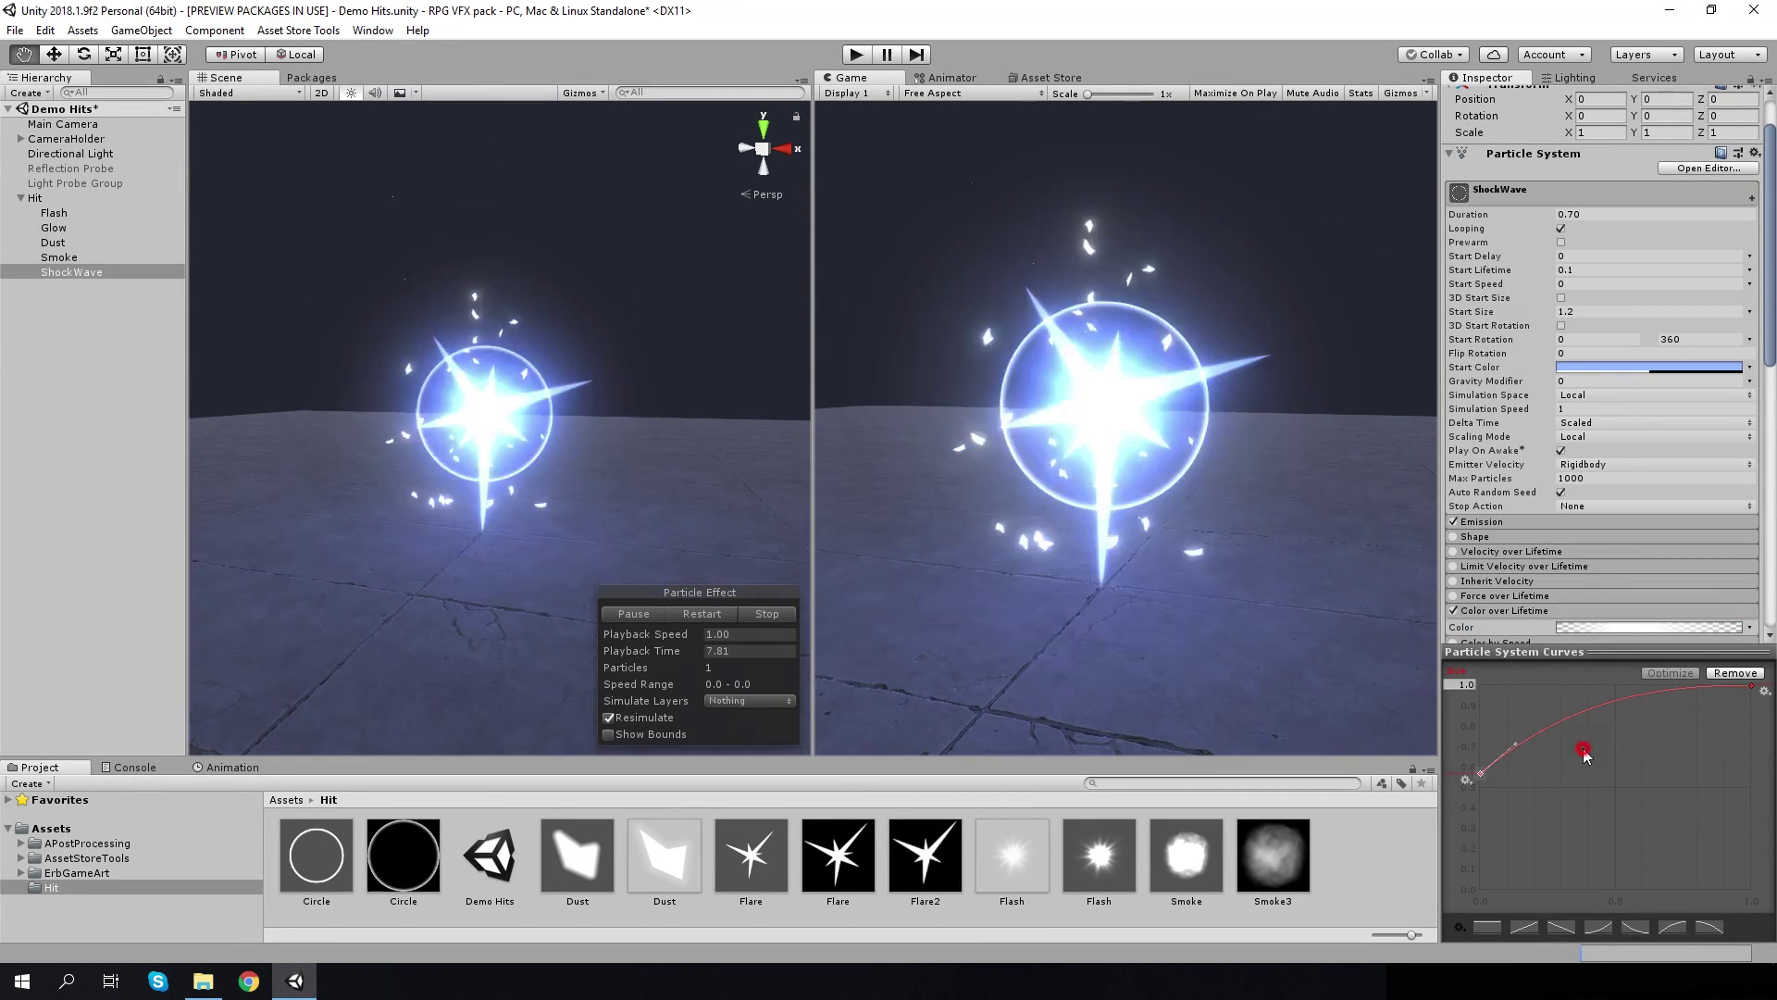
pyautogui.click(1563, 668)
pyautogui.click(1615, 671)
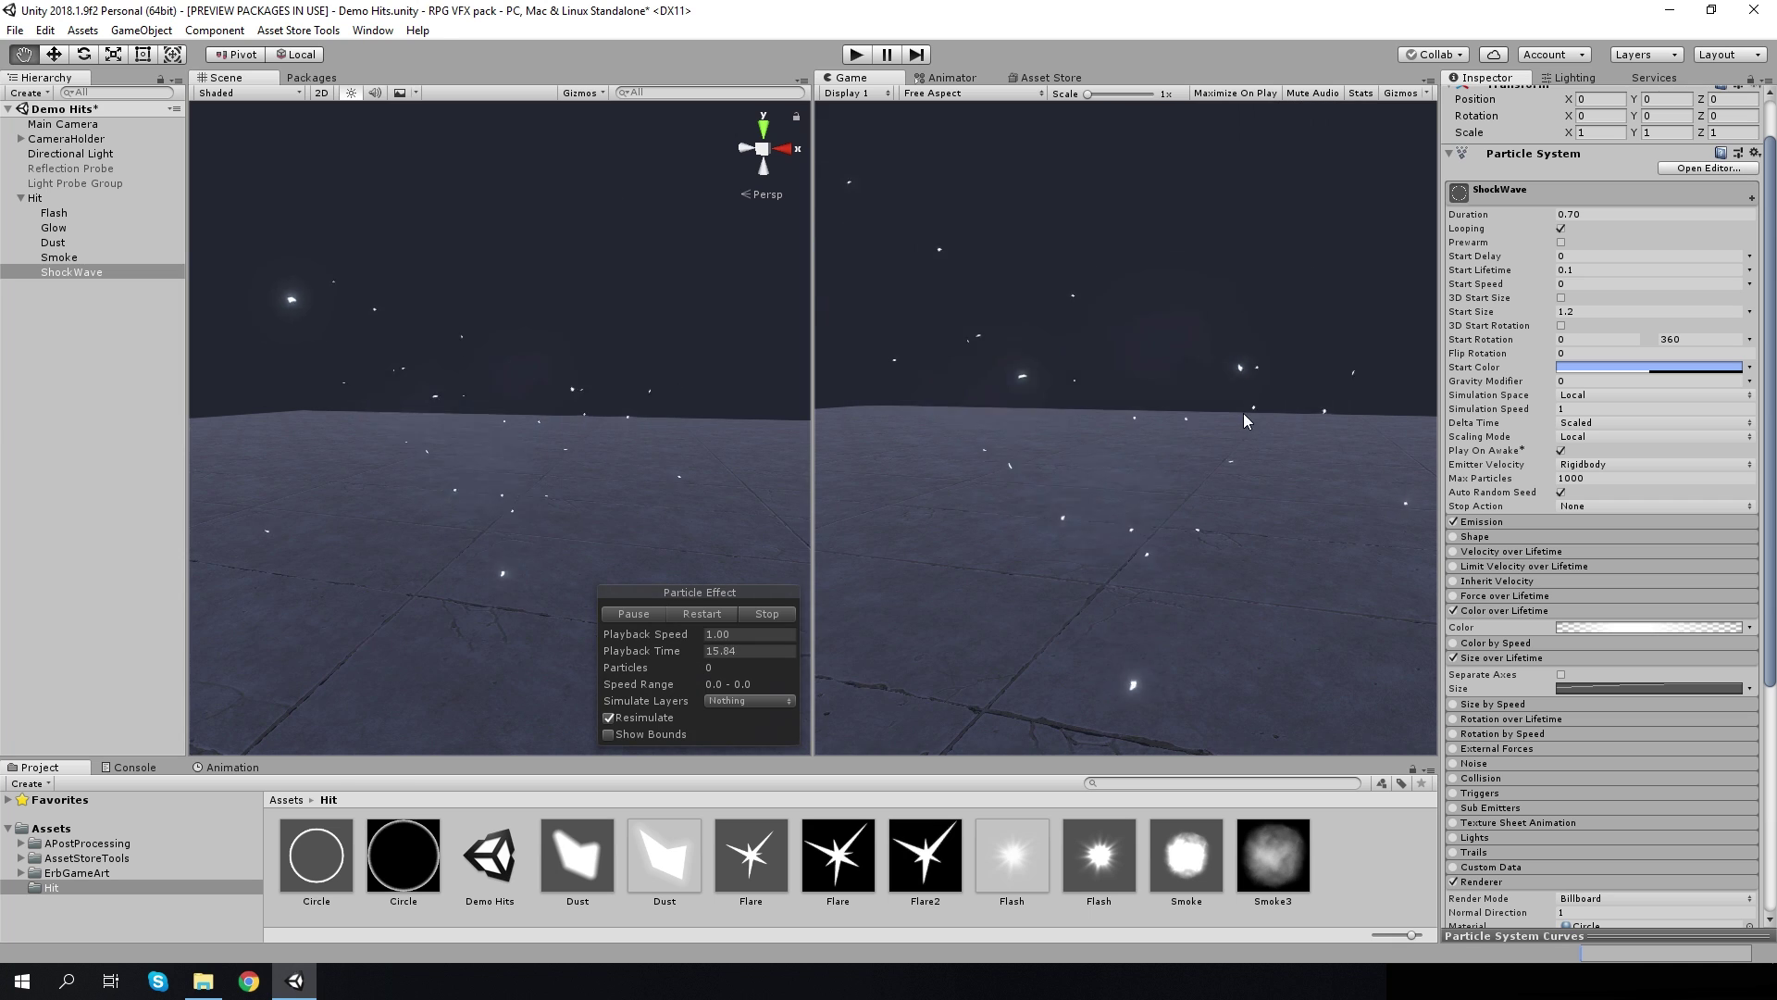
# Set ShockWave's start colour to opaque blue 6173FF with alpha 255
pyautogui.click(1564, 367)
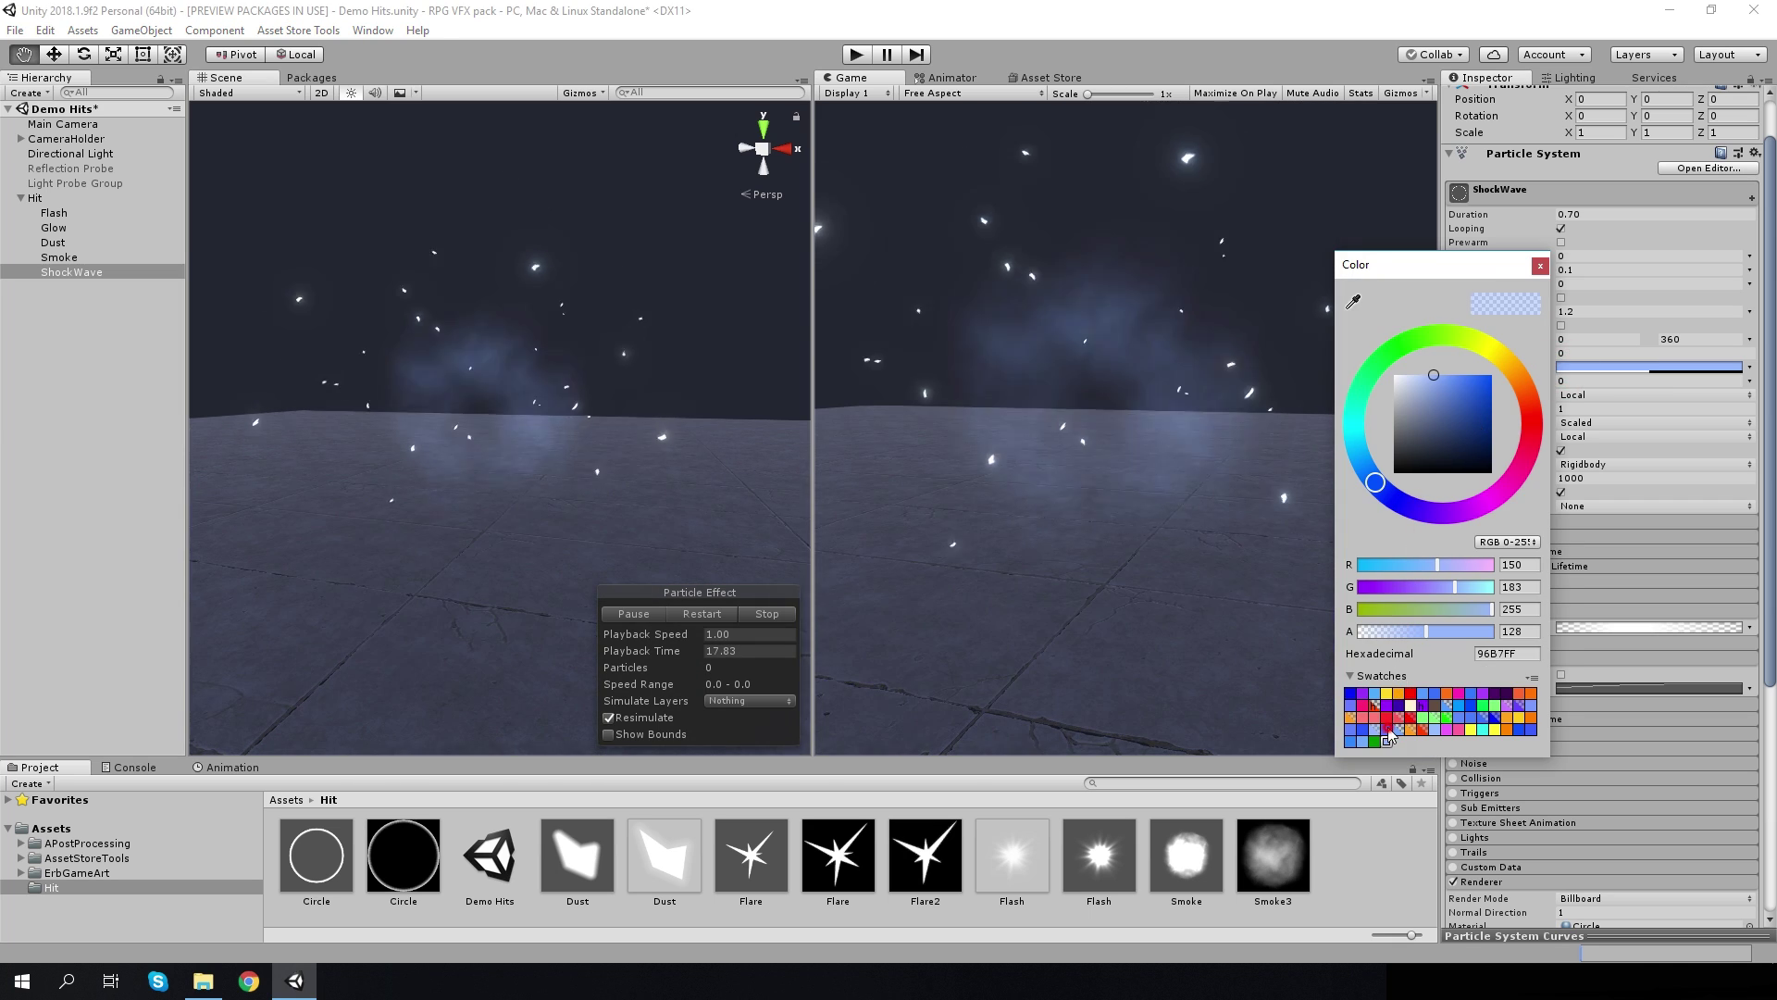
pyautogui.click(1351, 693)
pyautogui.click(1540, 266)
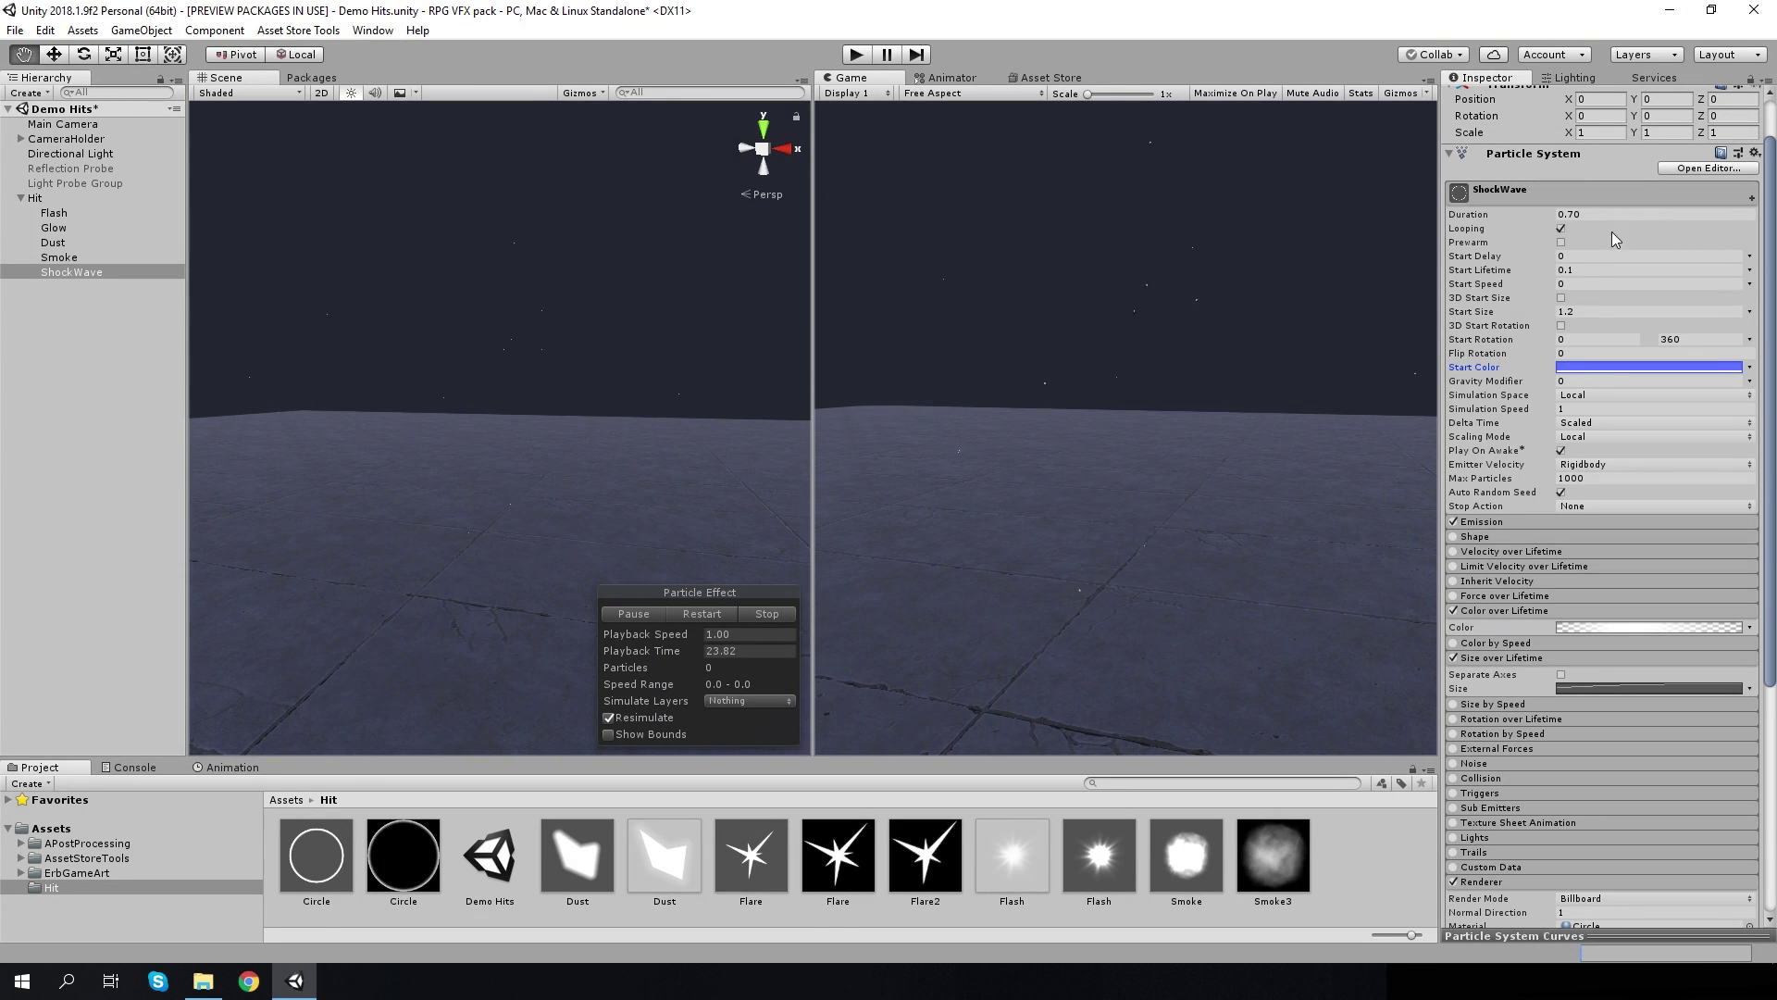
# Set ShockWave's start lifetime to 0.15, then select the Main Camera
pyautogui.click(1586, 269)
pyautogui.write('5')
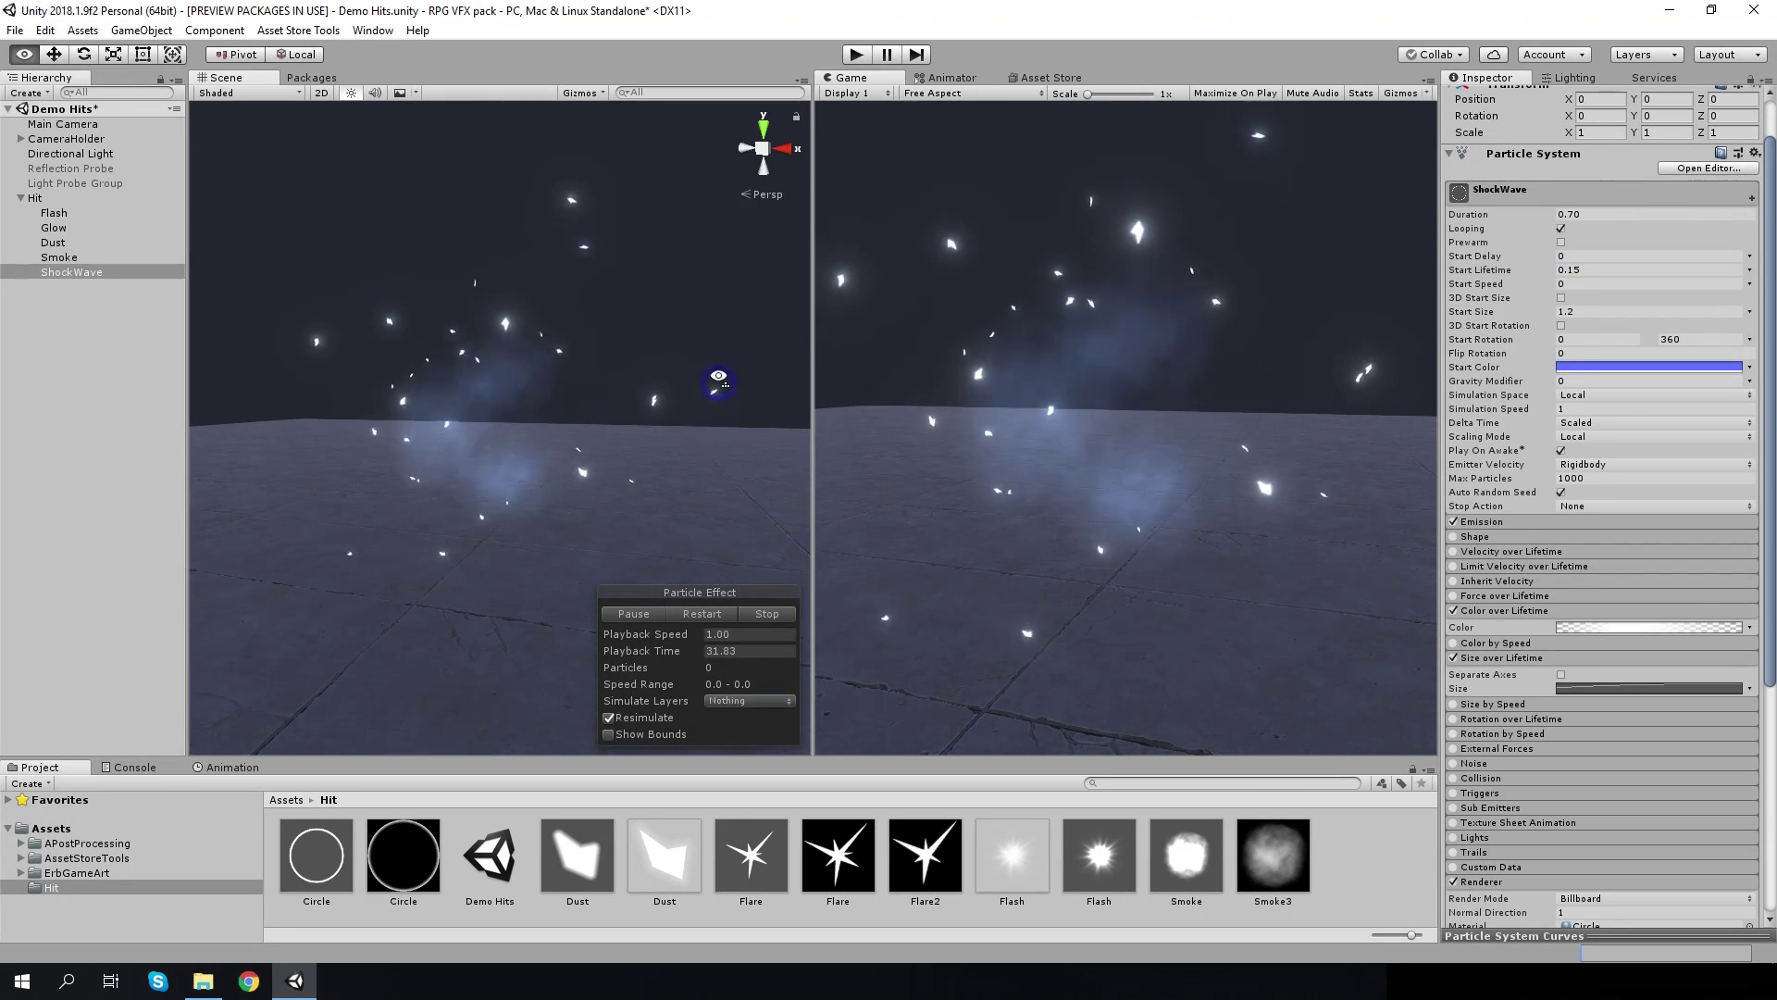
pyautogui.keyDown('alt'); pyautogui.moveTo(711, 376); pyautogui.dragTo(704, 375); pyautogui.keyUp('alt')
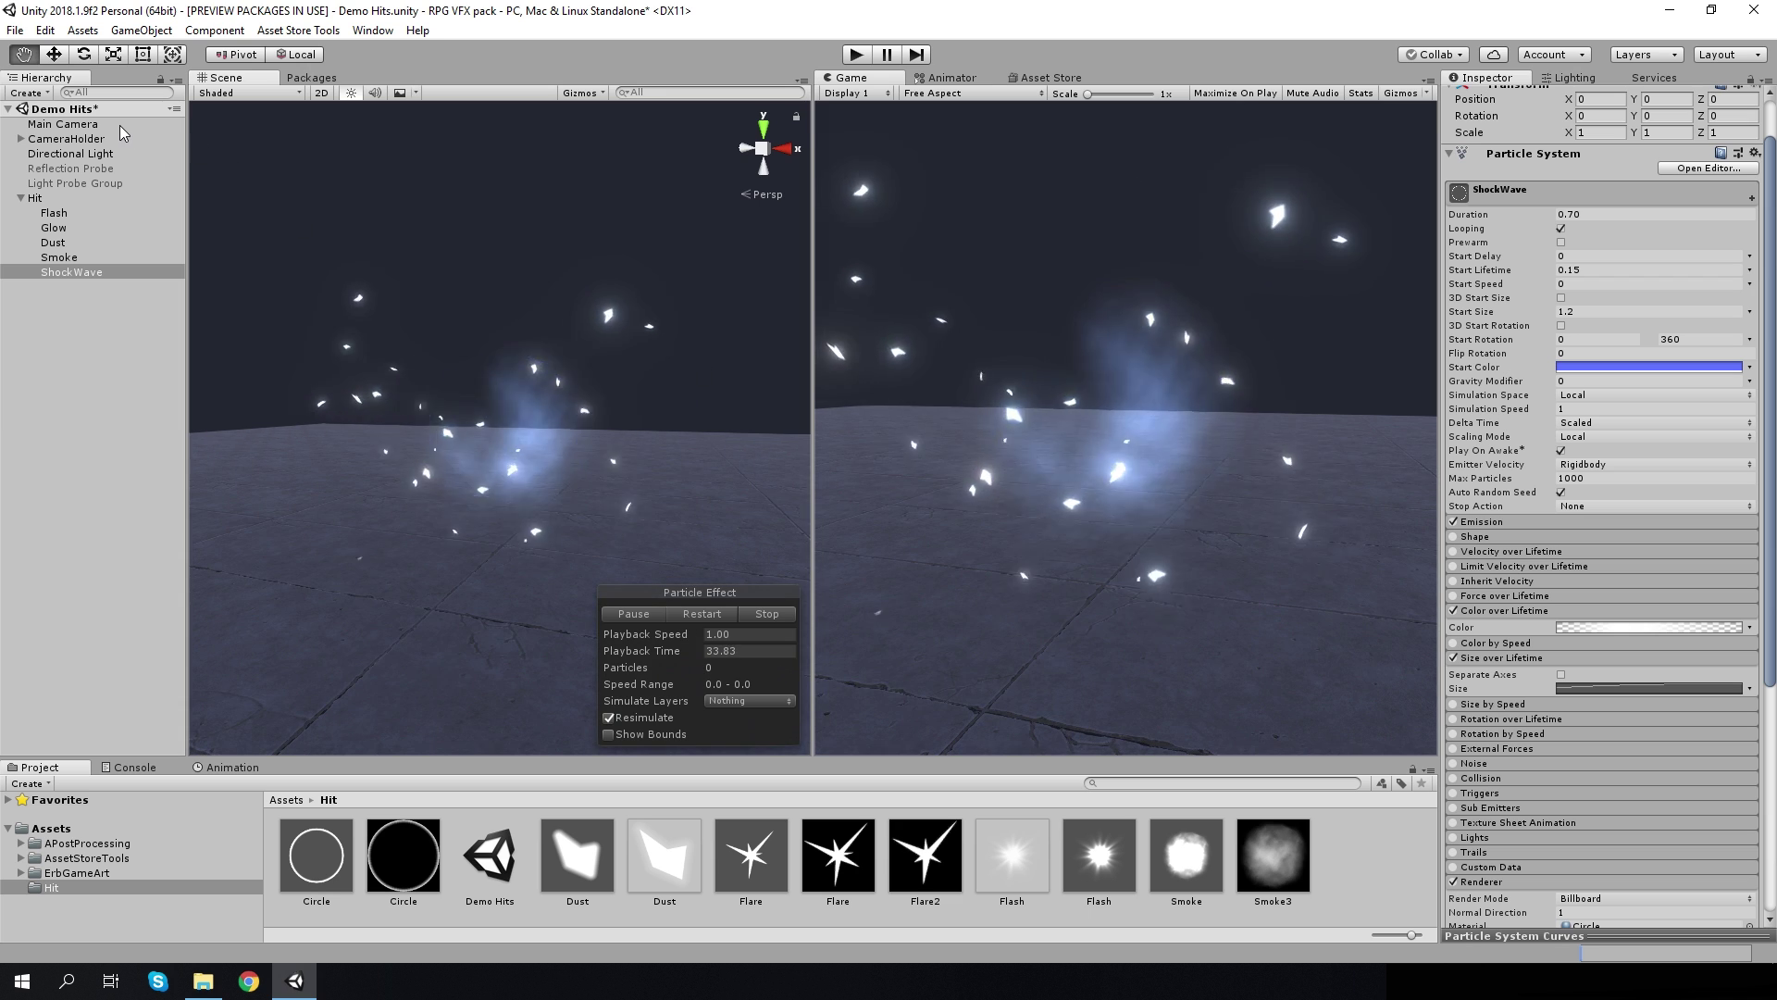
pyautogui.click(62, 123)
pyautogui.click(141, 30)
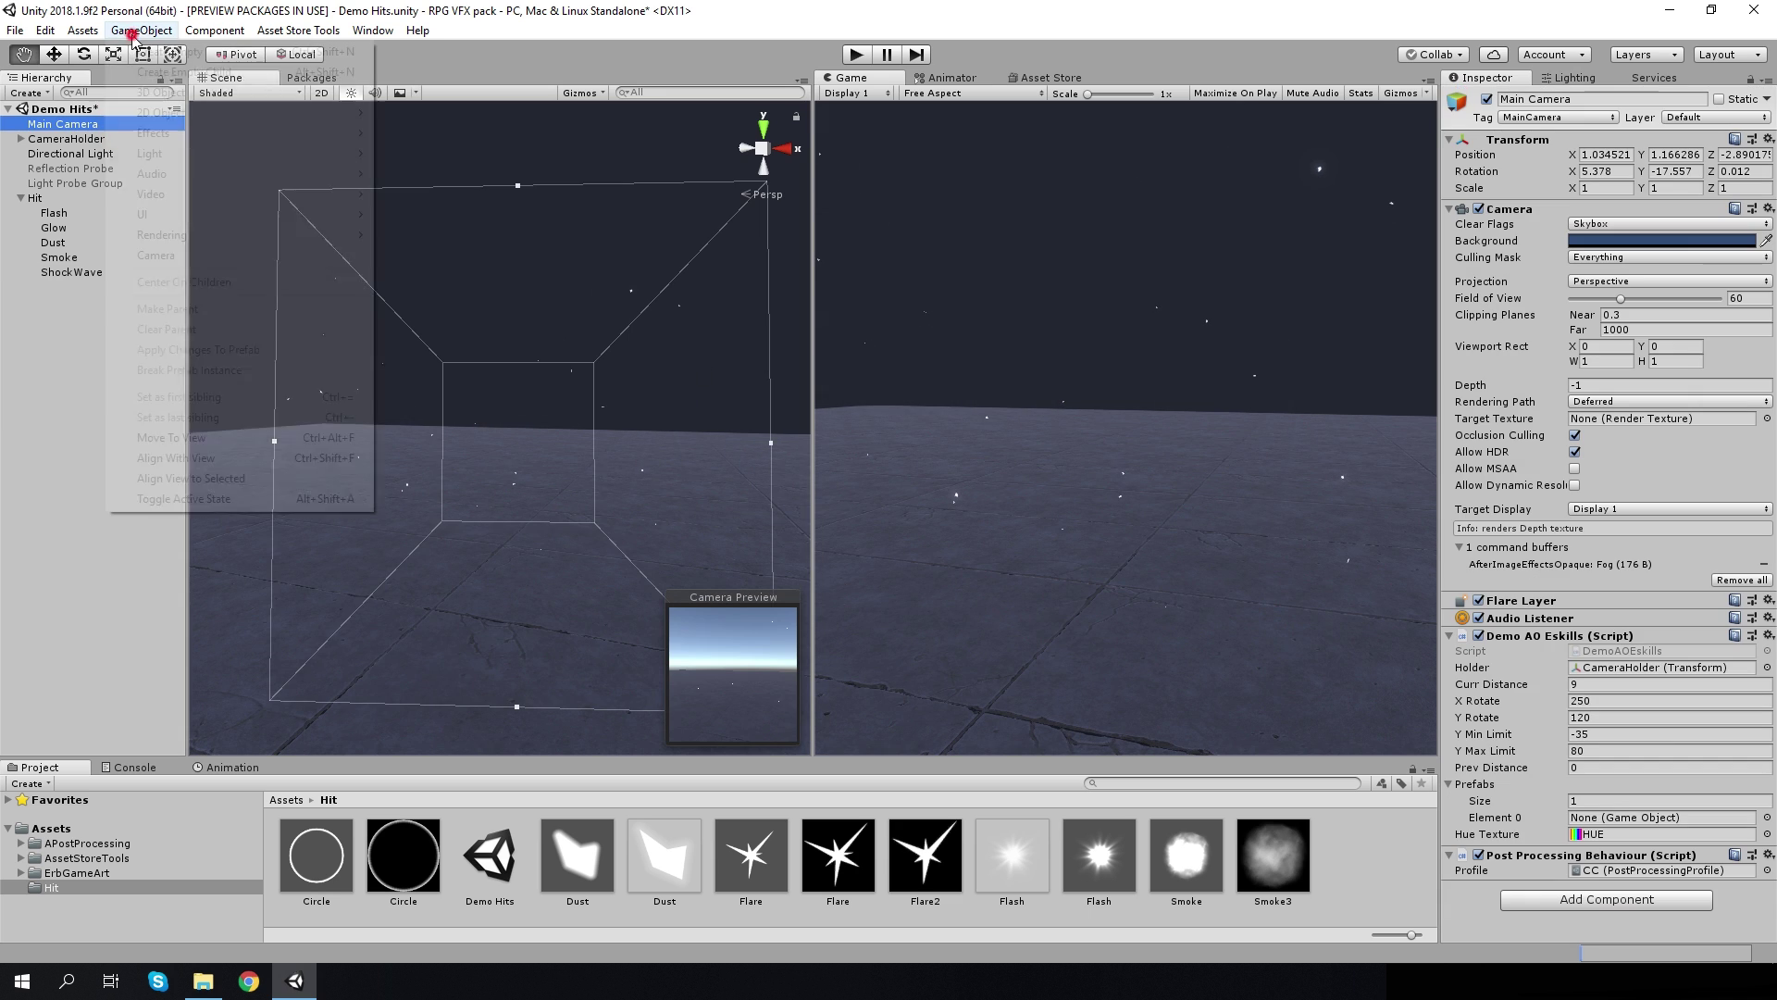
# Apply Align With View to the Main Camera, select Smoke, and maximize the Game view
pyautogui.click(173, 457)
pyautogui.click(80, 260)
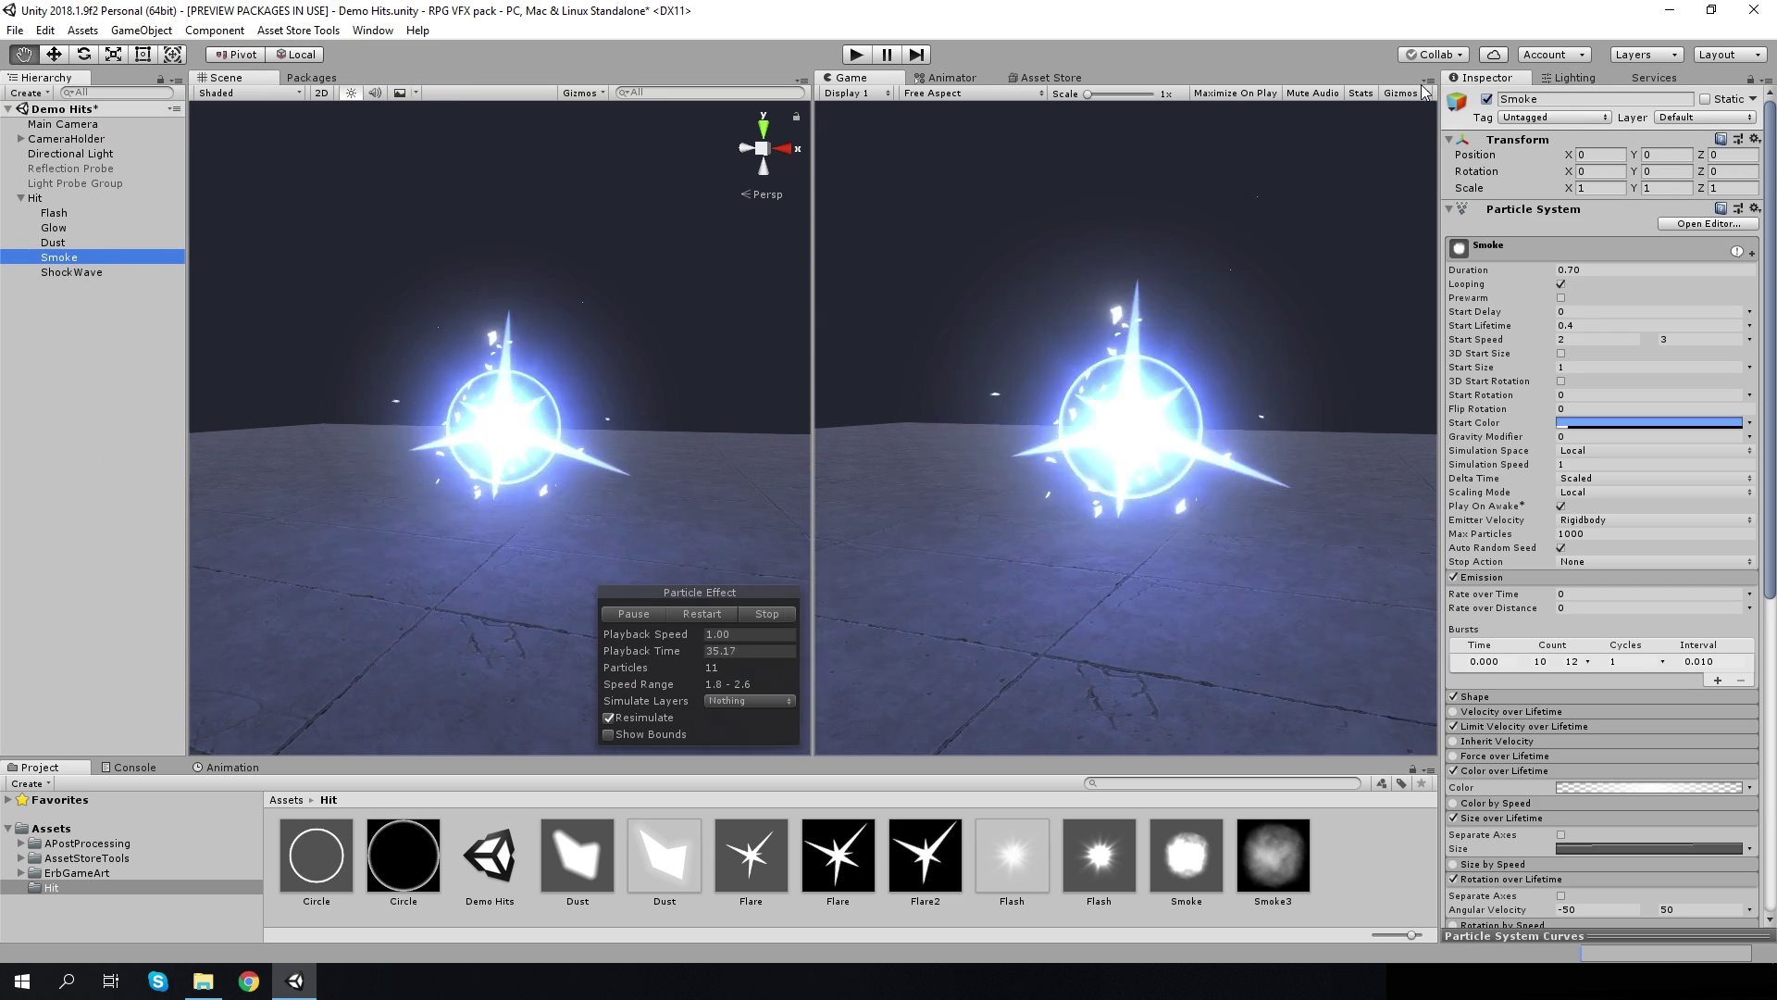
pyautogui.click(1426, 79)
pyautogui.click(1475, 148)
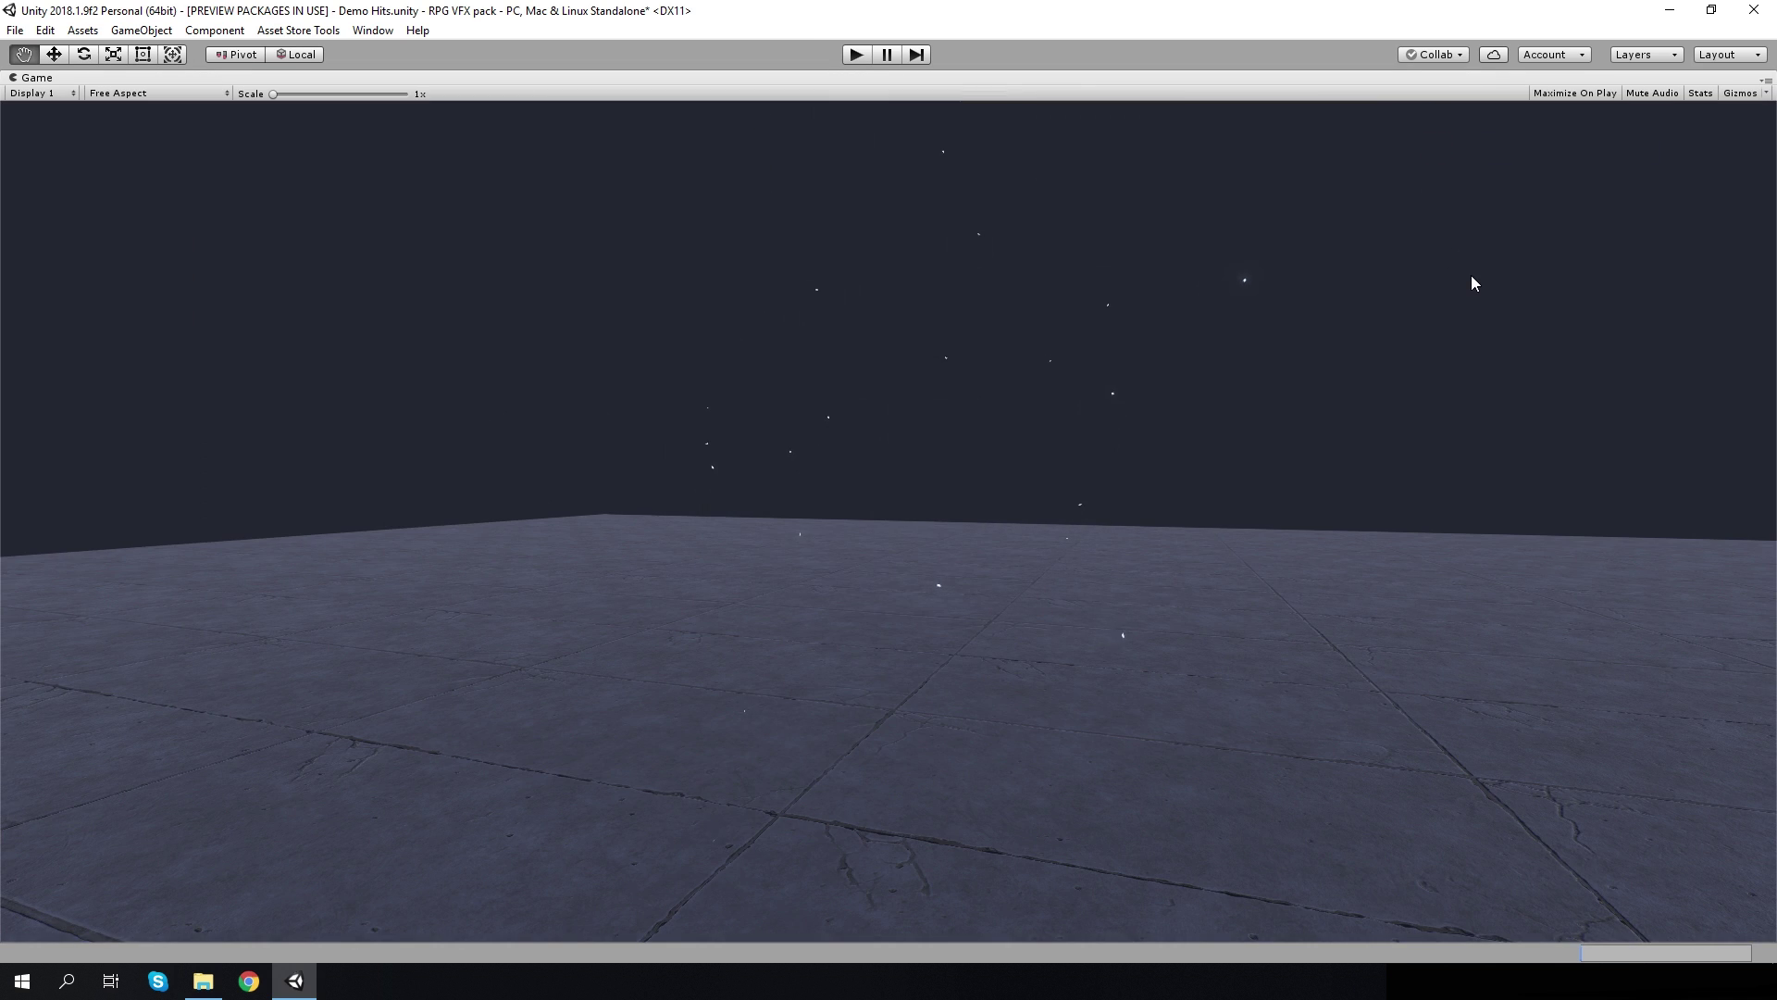